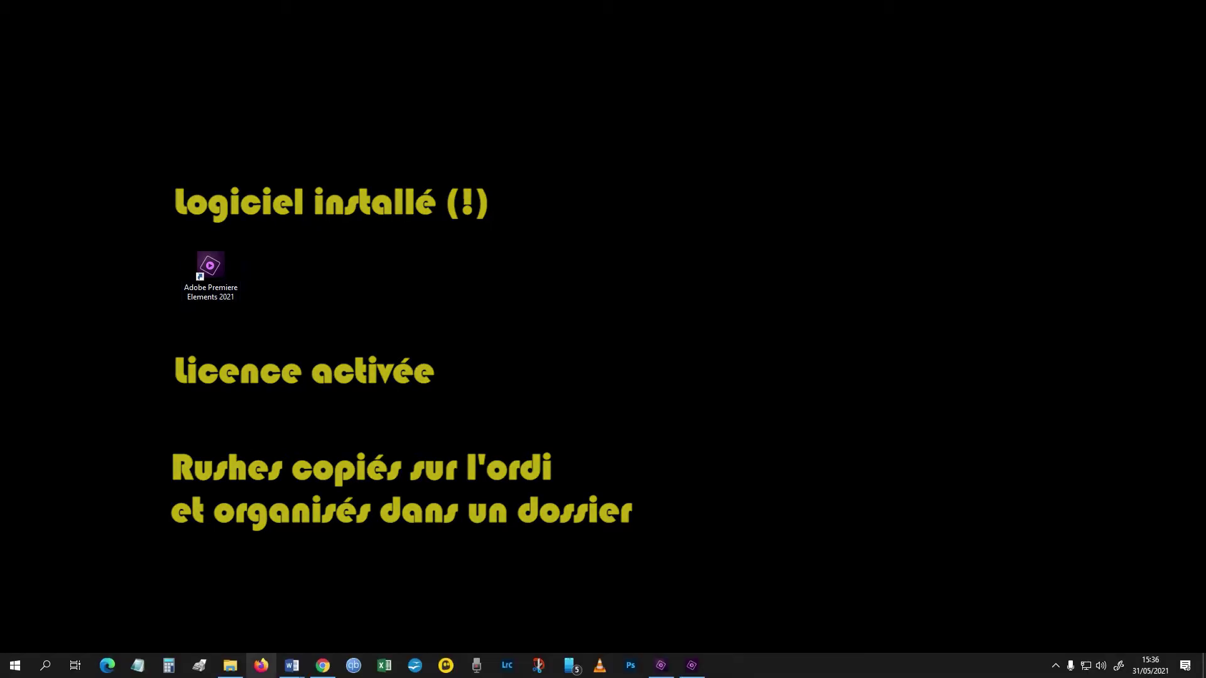
Step: In File Explorer, open Tuto Pr Elements > Rushes and select its three MP4 clips
click(231, 666)
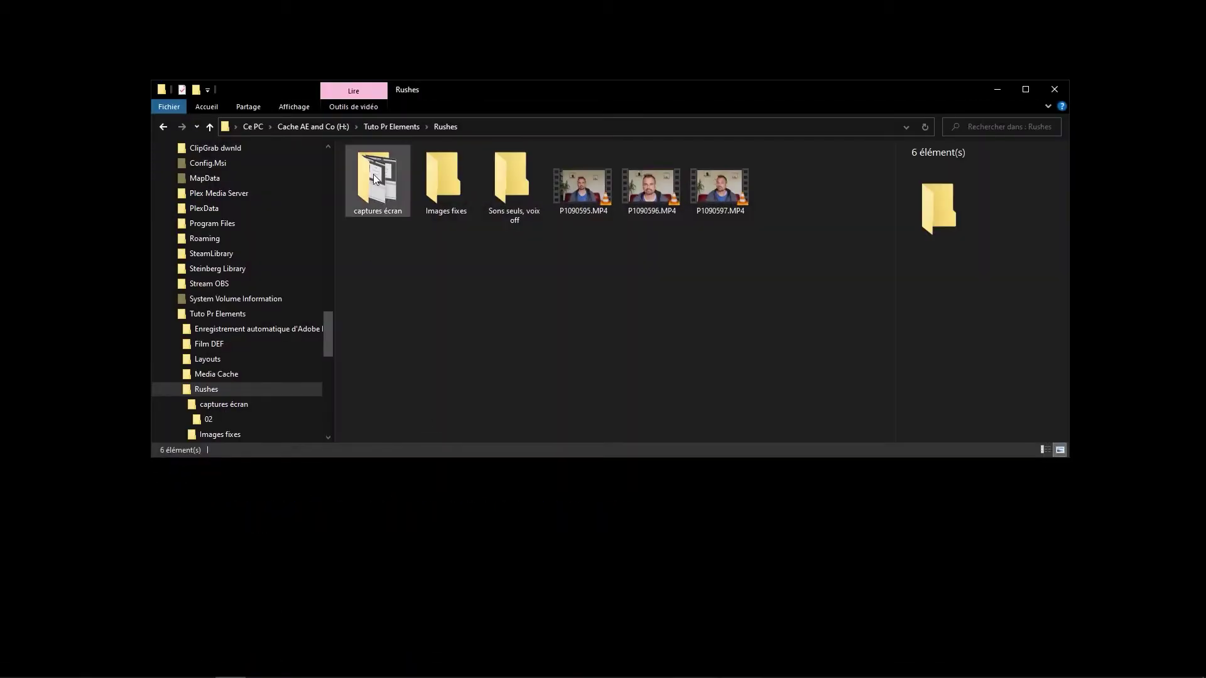
click(385, 124)
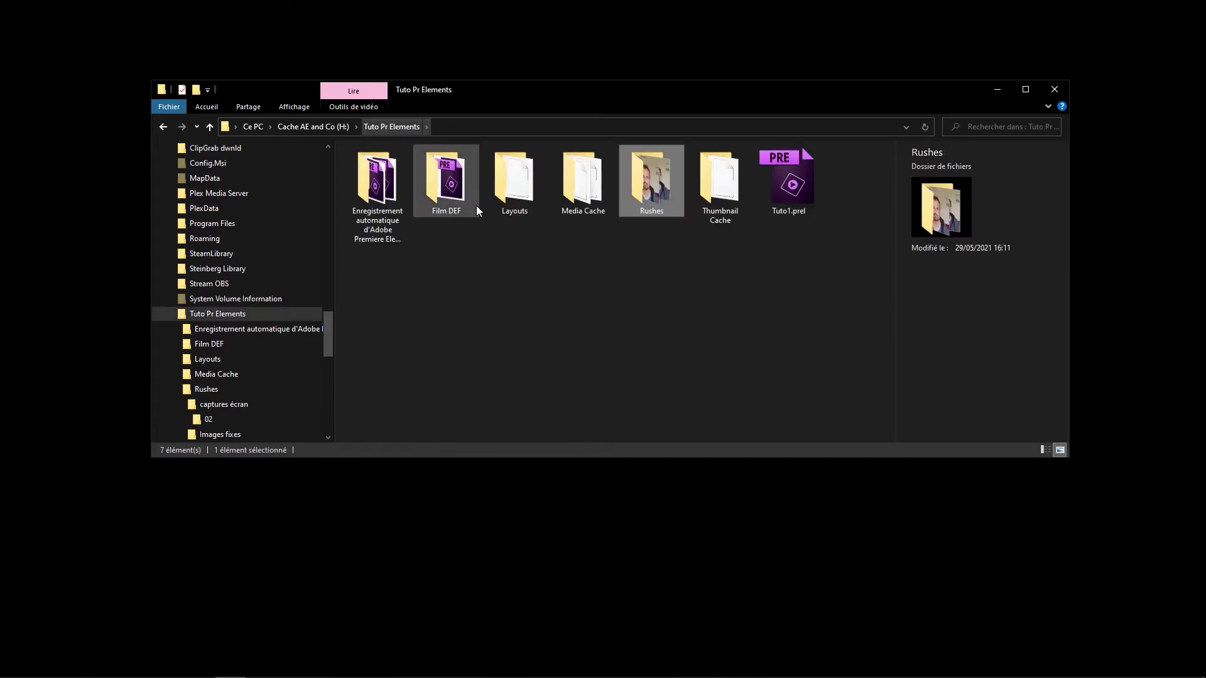
double_click(637, 179)
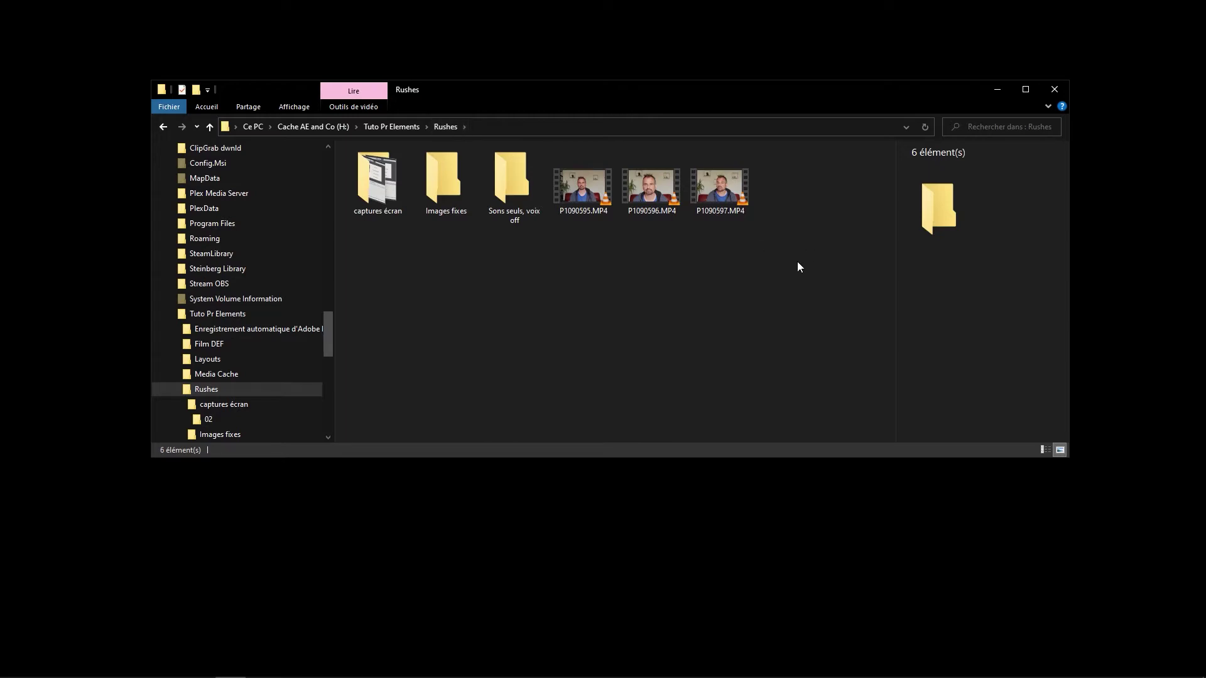
drag(797, 261, 587, 182)
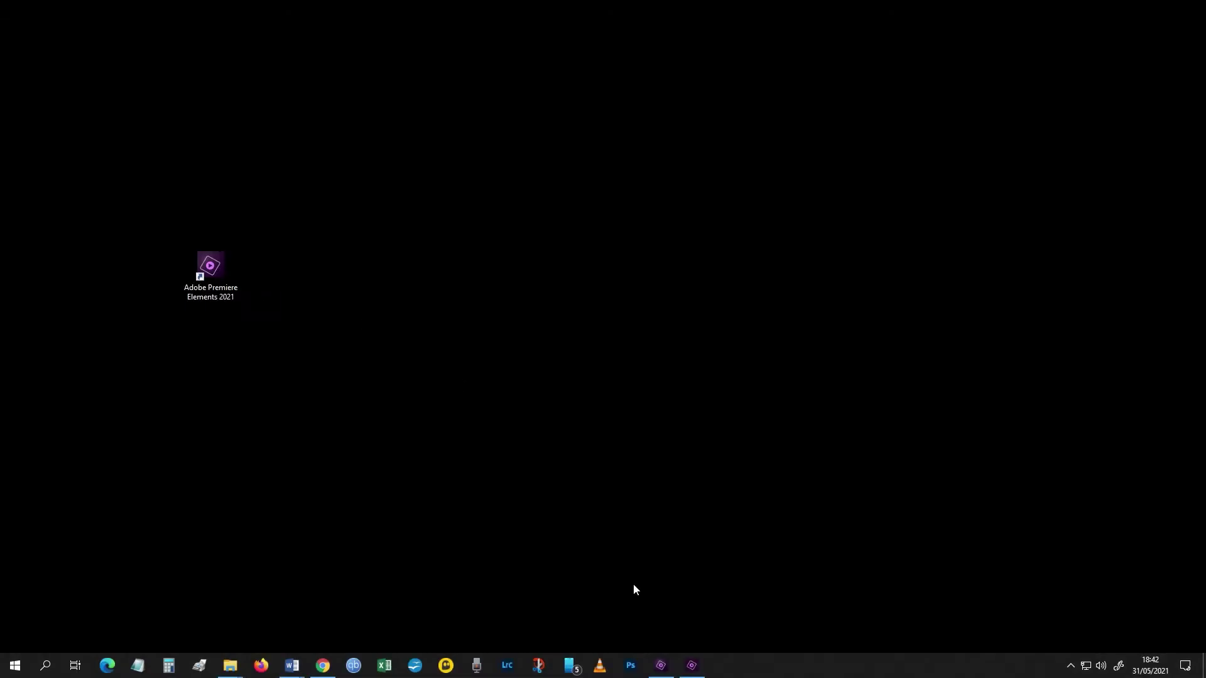
Step: Launch Premiere Elements 2021 and start the video editor on a new Expert-mode project
click(661, 665)
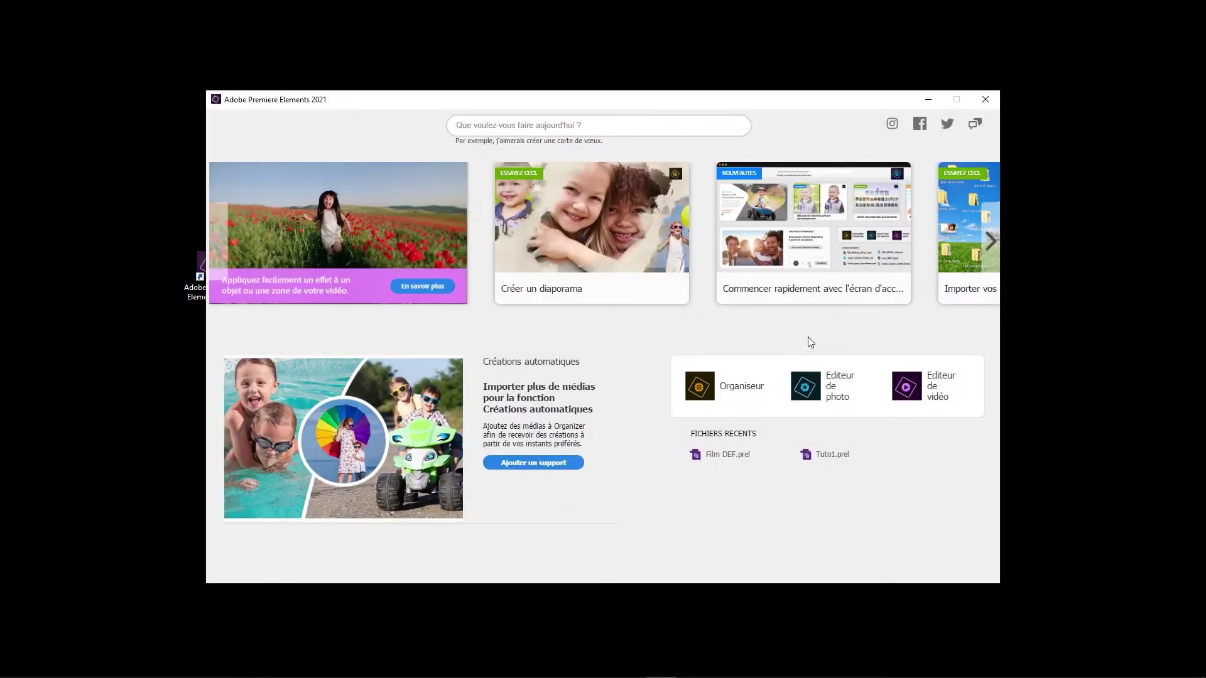
click(762, 383)
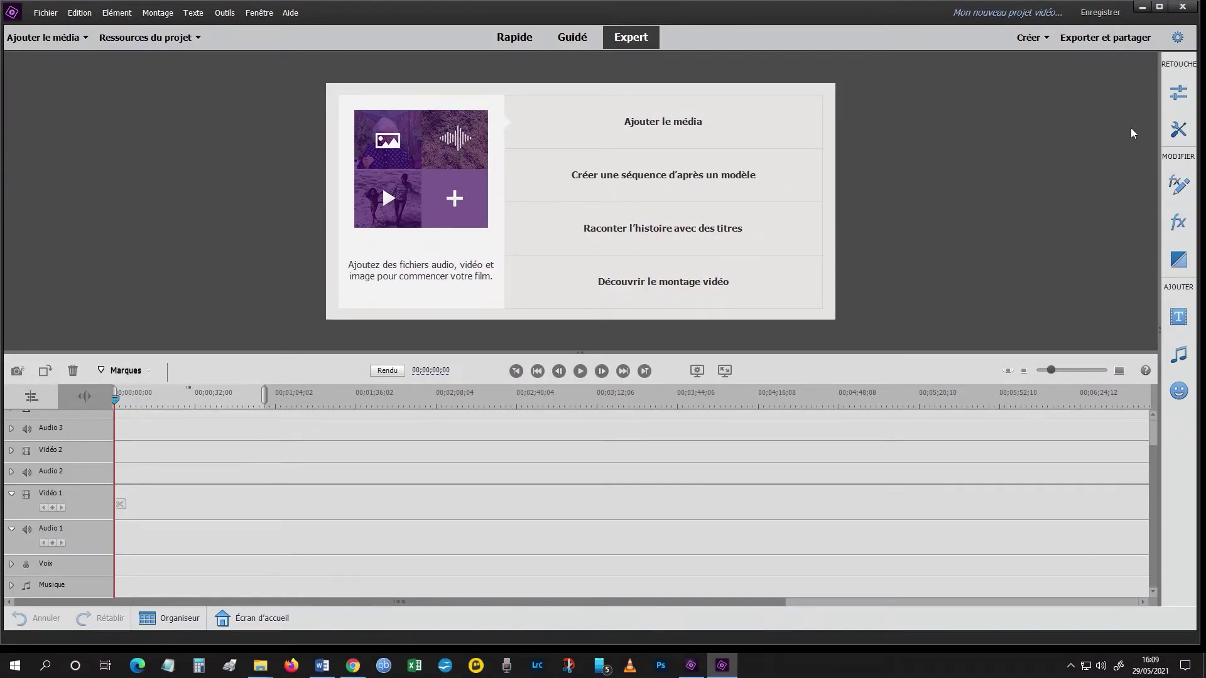
click(515, 41)
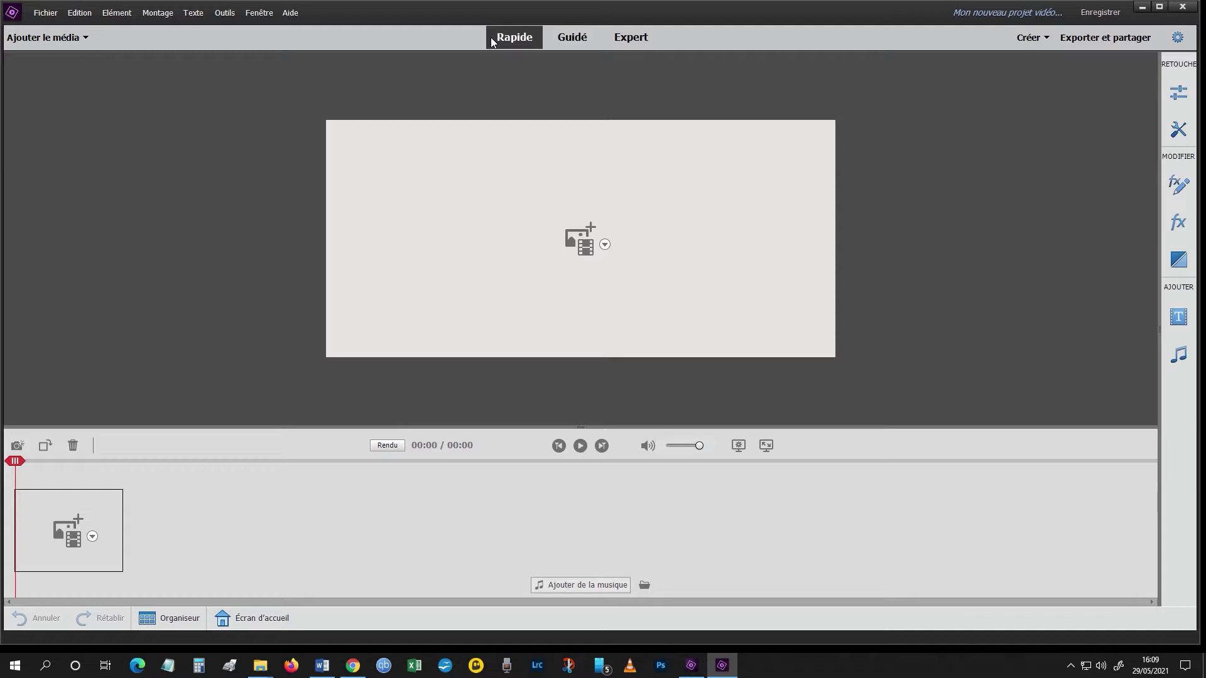
click(570, 42)
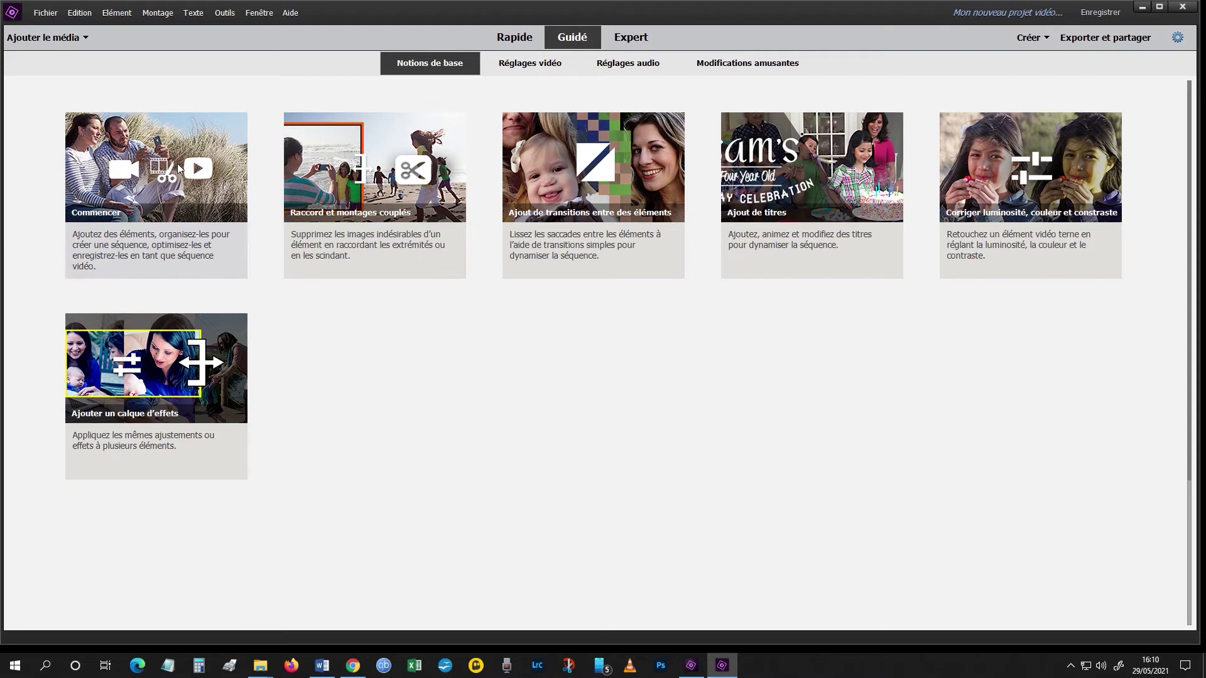
click(537, 64)
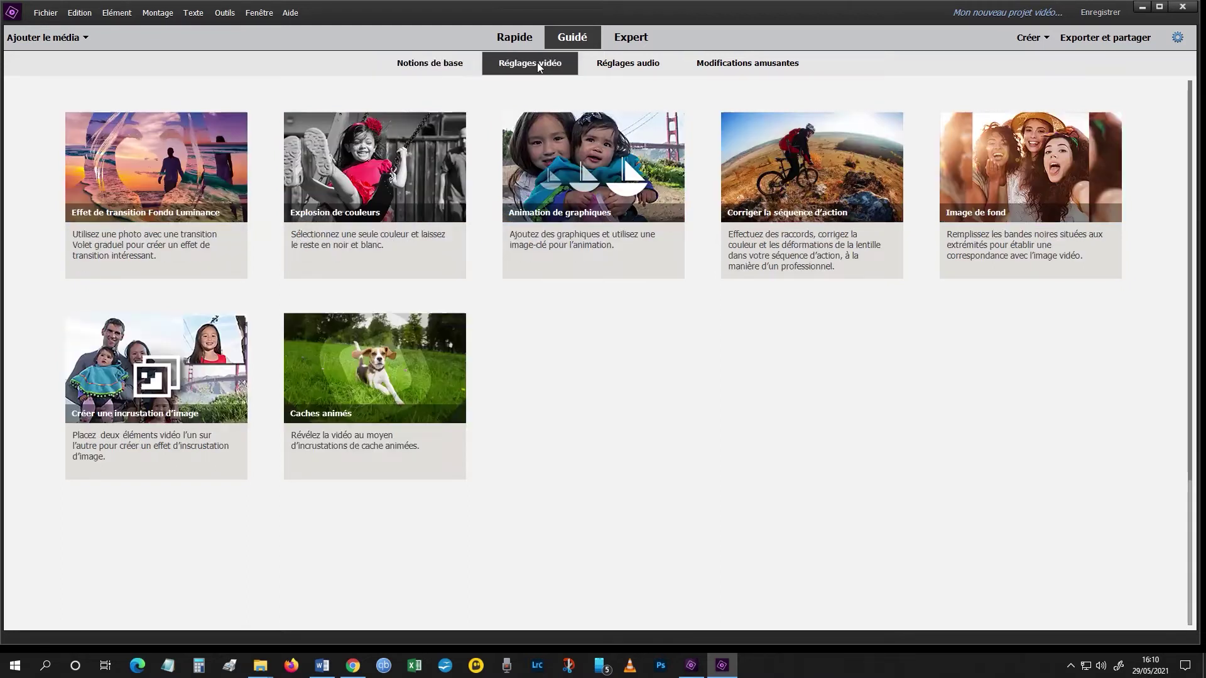
click(606, 66)
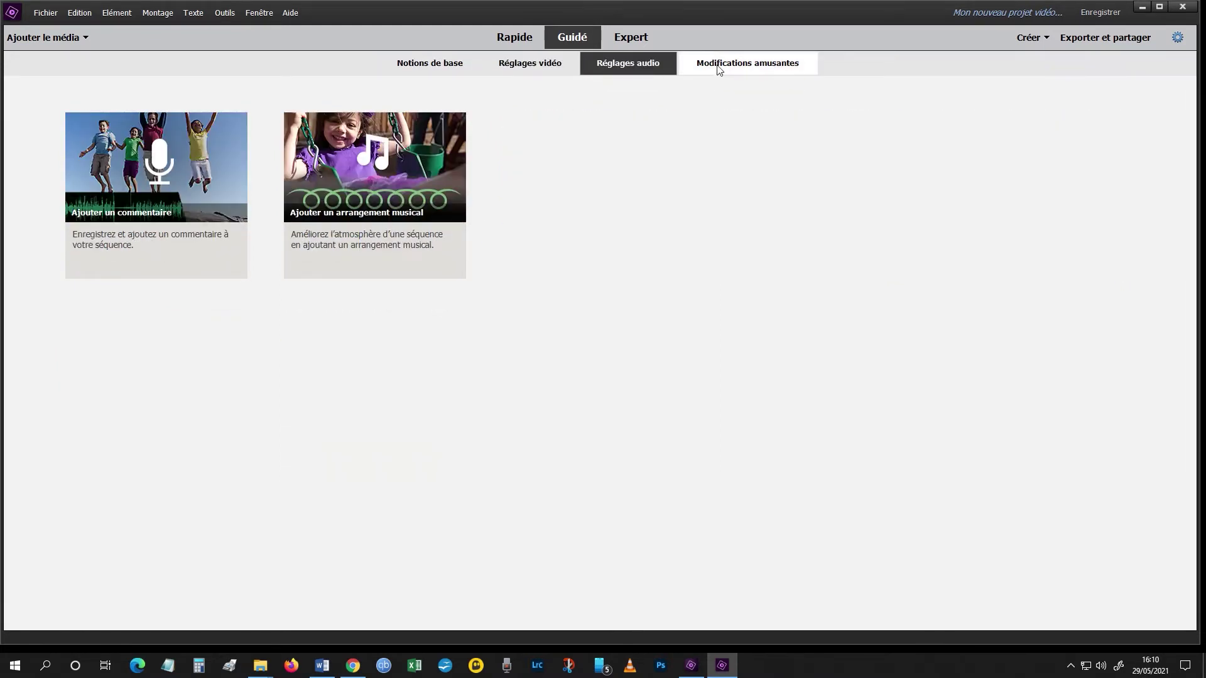
click(719, 68)
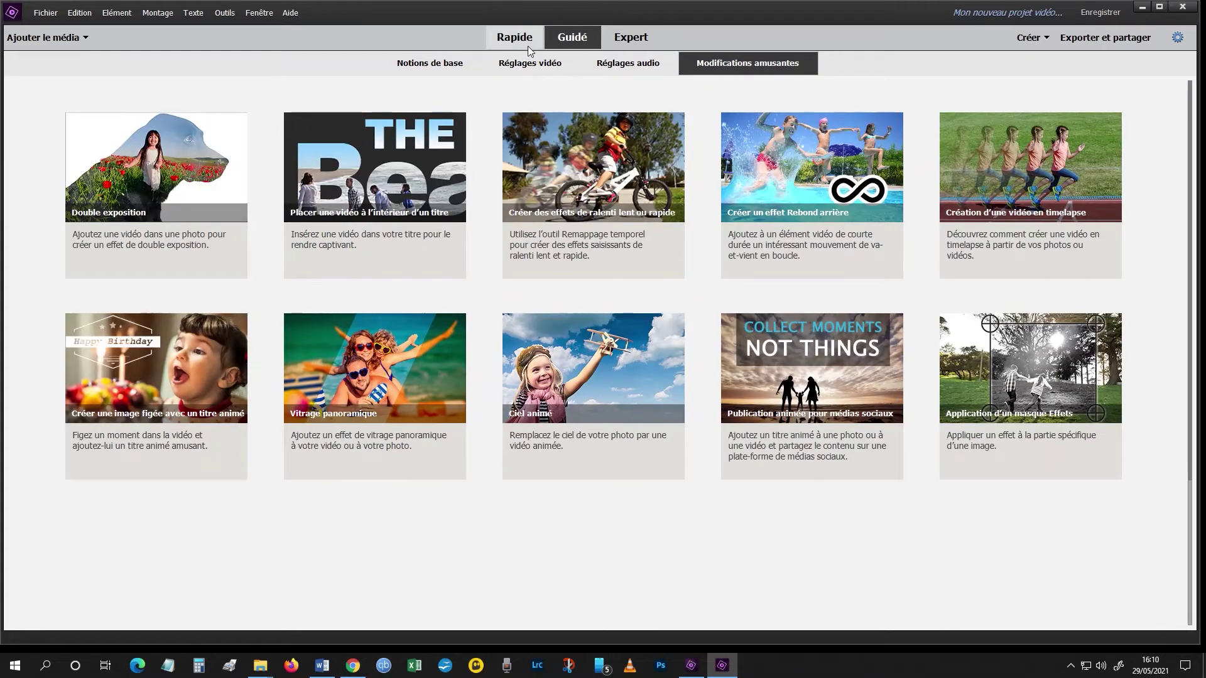
click(616, 48)
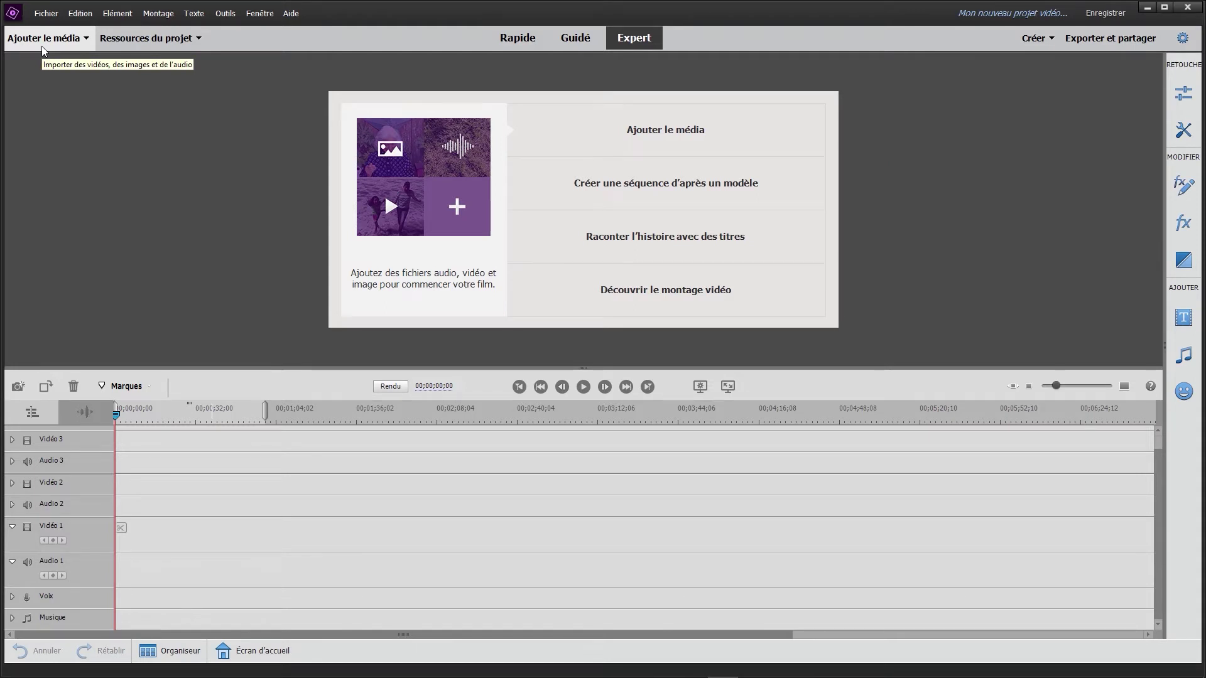
Step: Import P1090595.MP4, P1090596.MP4 and P1090597.MP4 from the Rushes folder into the project
click(43, 51)
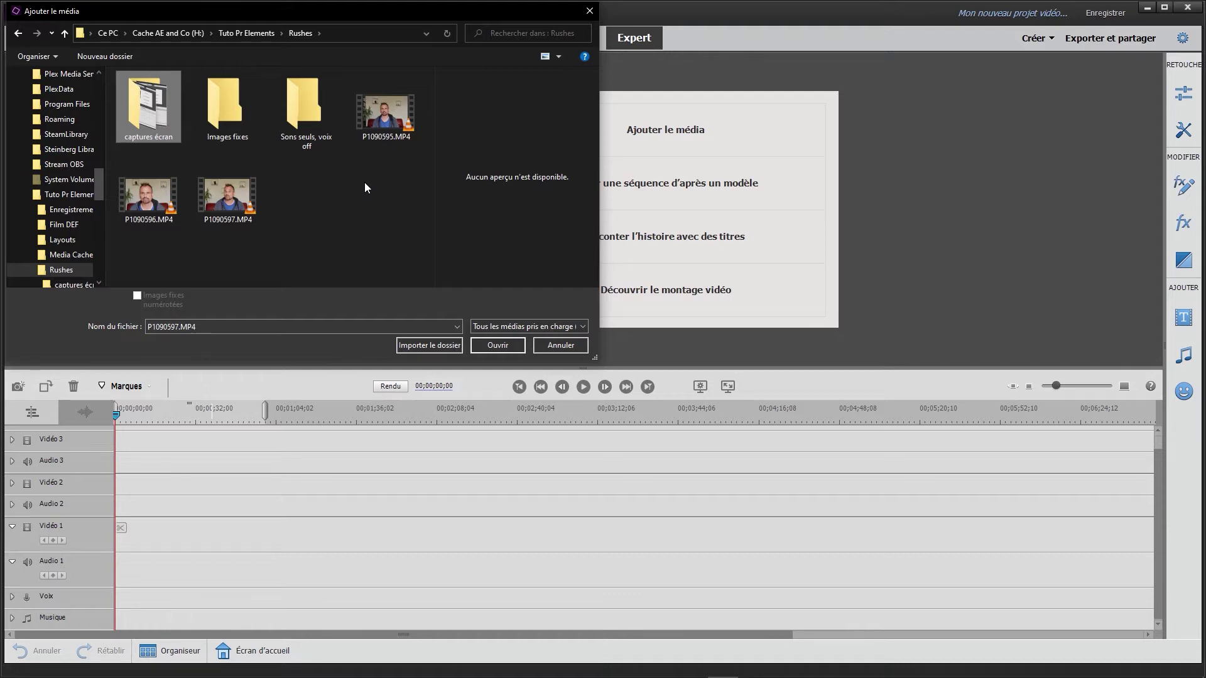
click(365, 199)
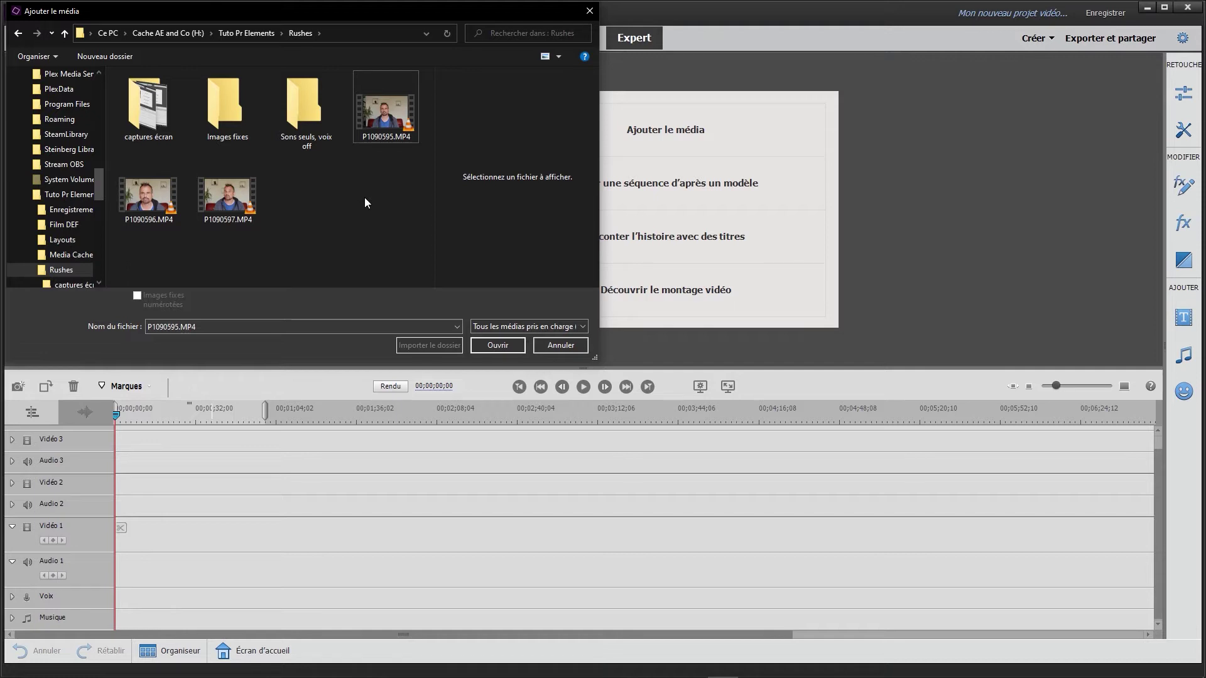
click(378, 112)
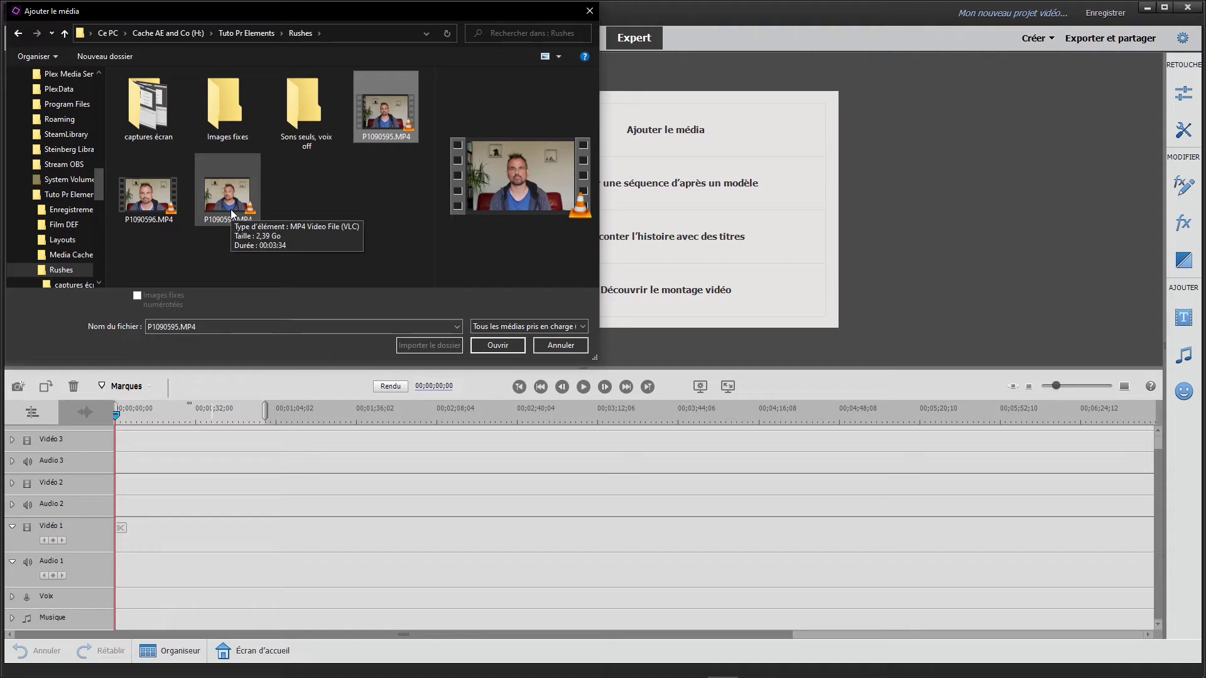
key(Right)
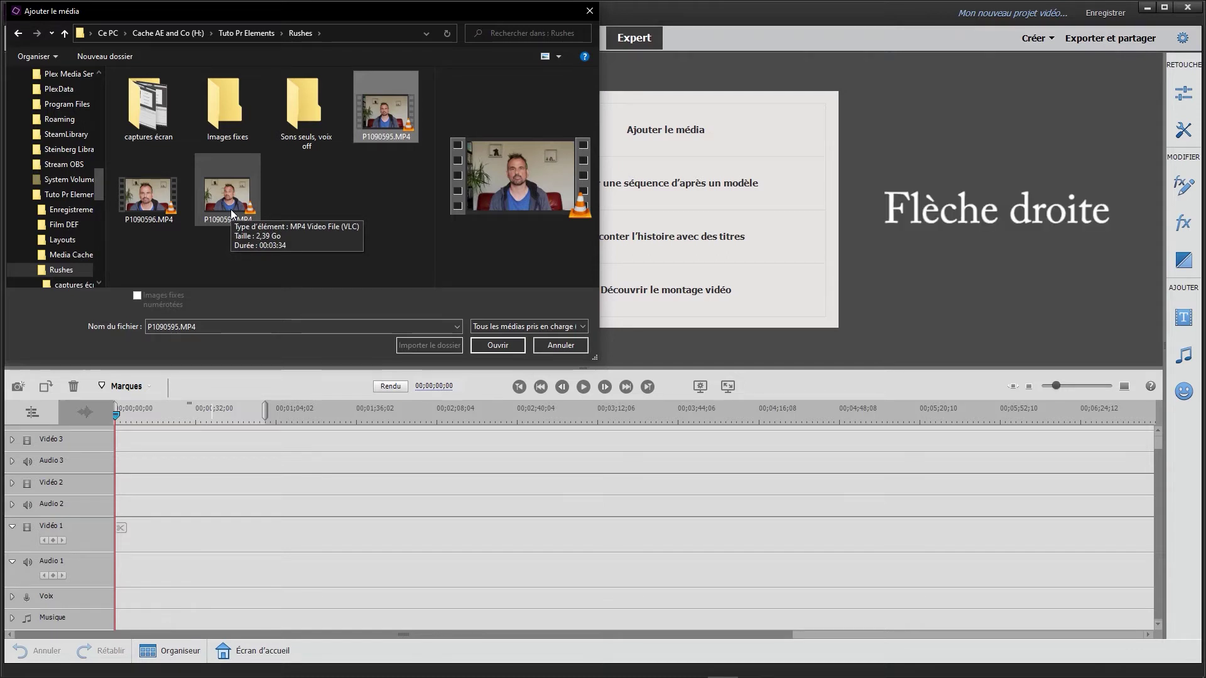
shift+click(231, 210)
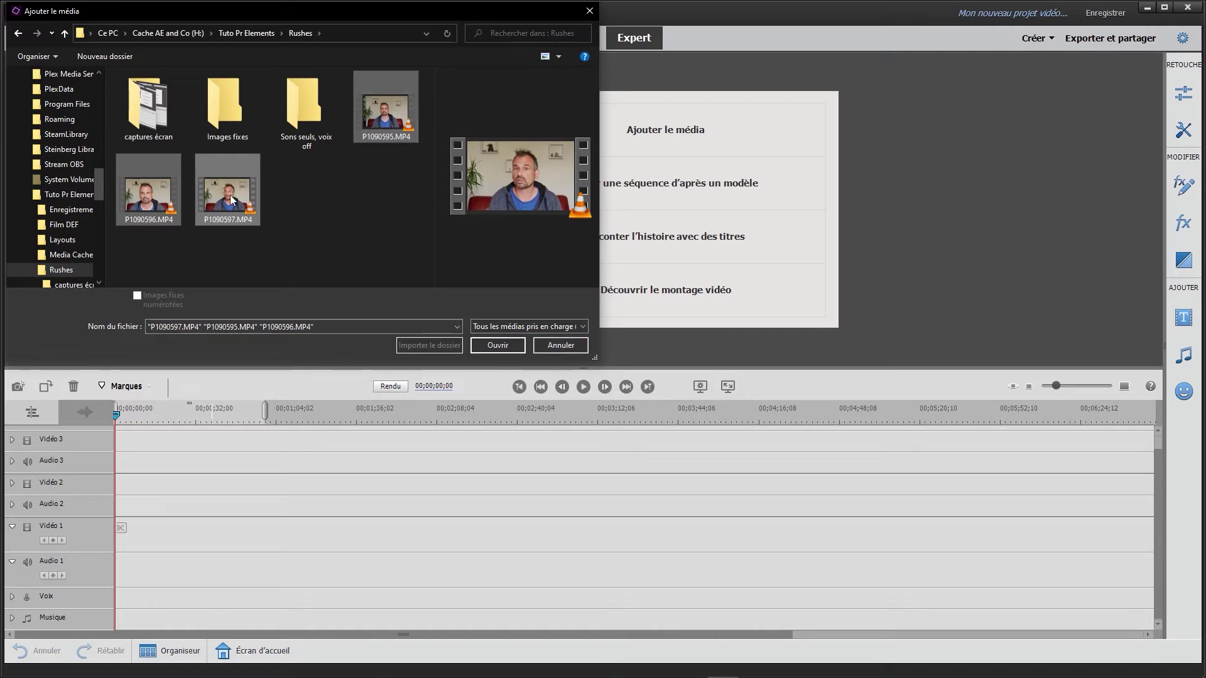
double_click(230, 194)
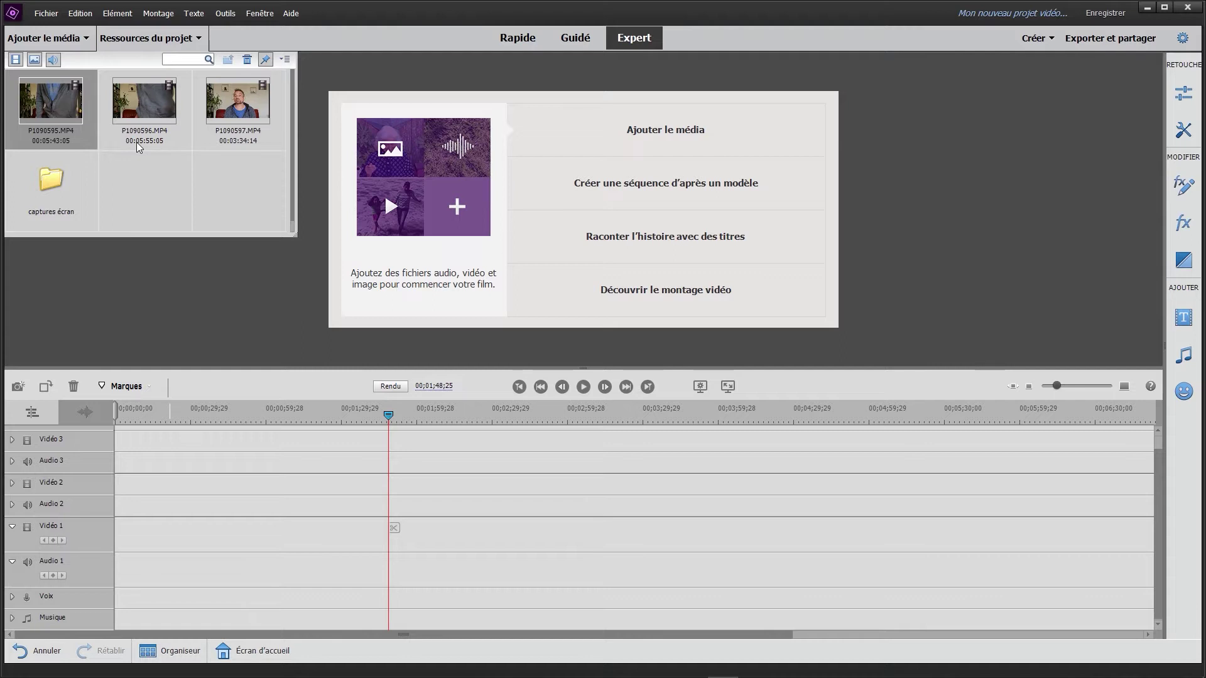
Step: Place the three clips on the timeline, plus a second P1090597.MP4 copy at 00:15:47:08
shift+click(246, 121)
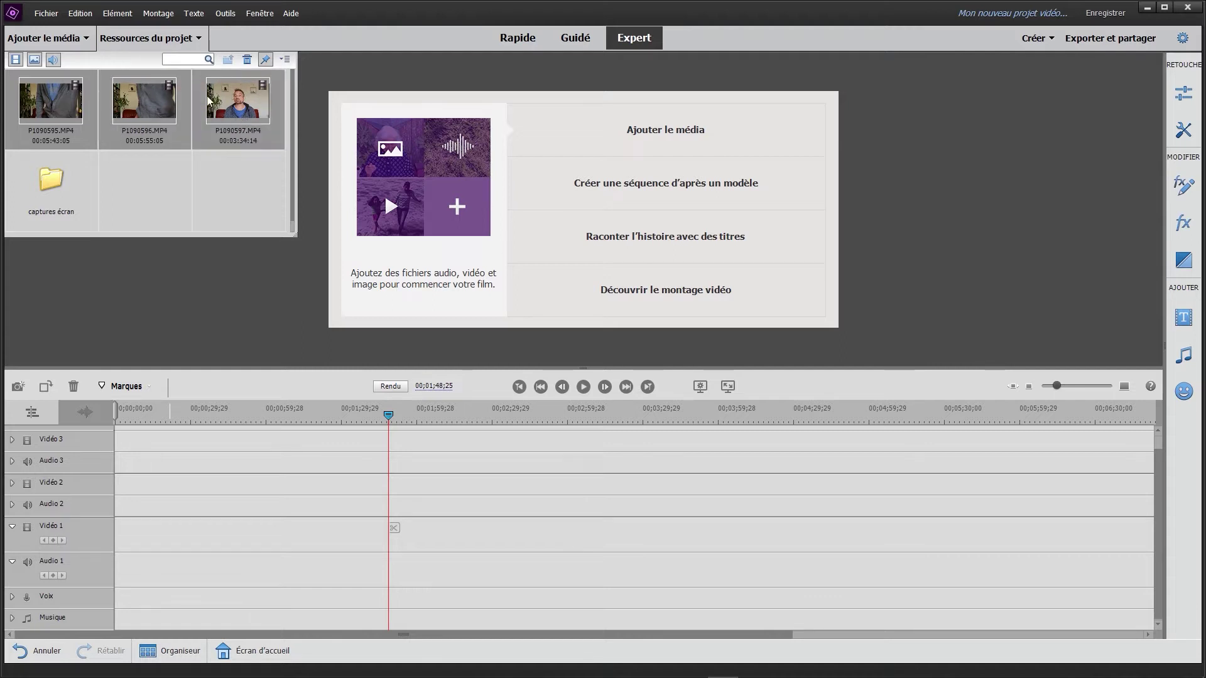
mouse_move(59, 105)
mouse_down()
mouse_move(168, 487)
mouse_move(94, 561)
mouse_up()
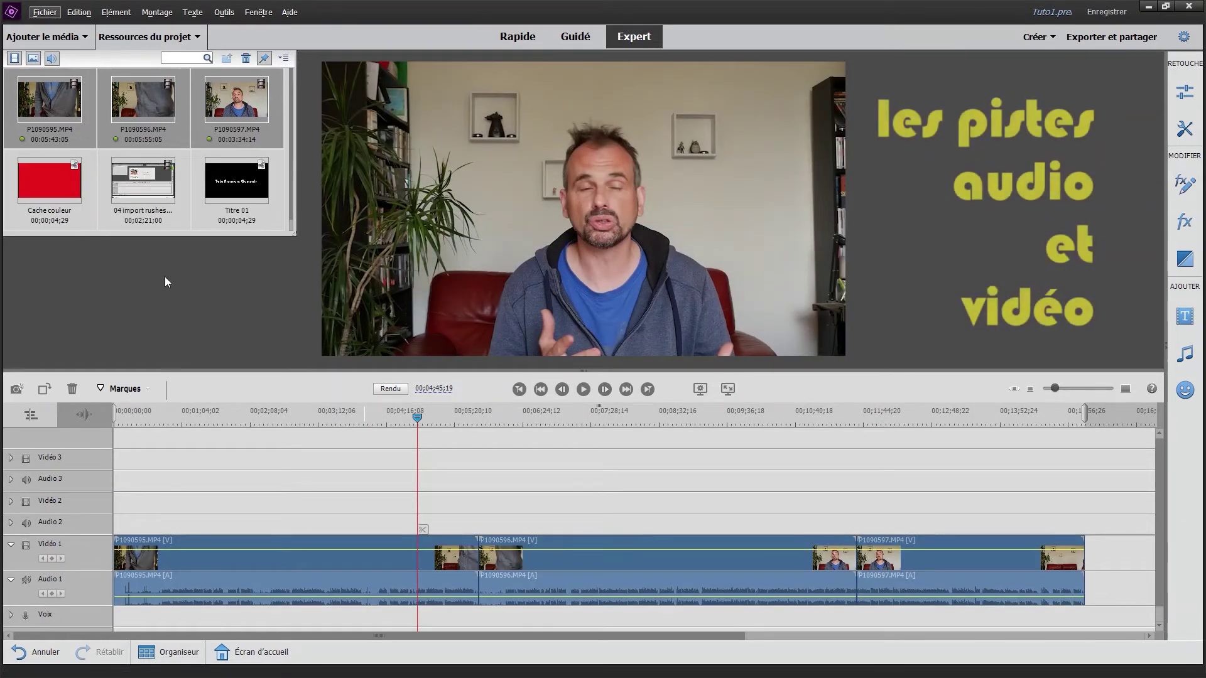
click(162, 193)
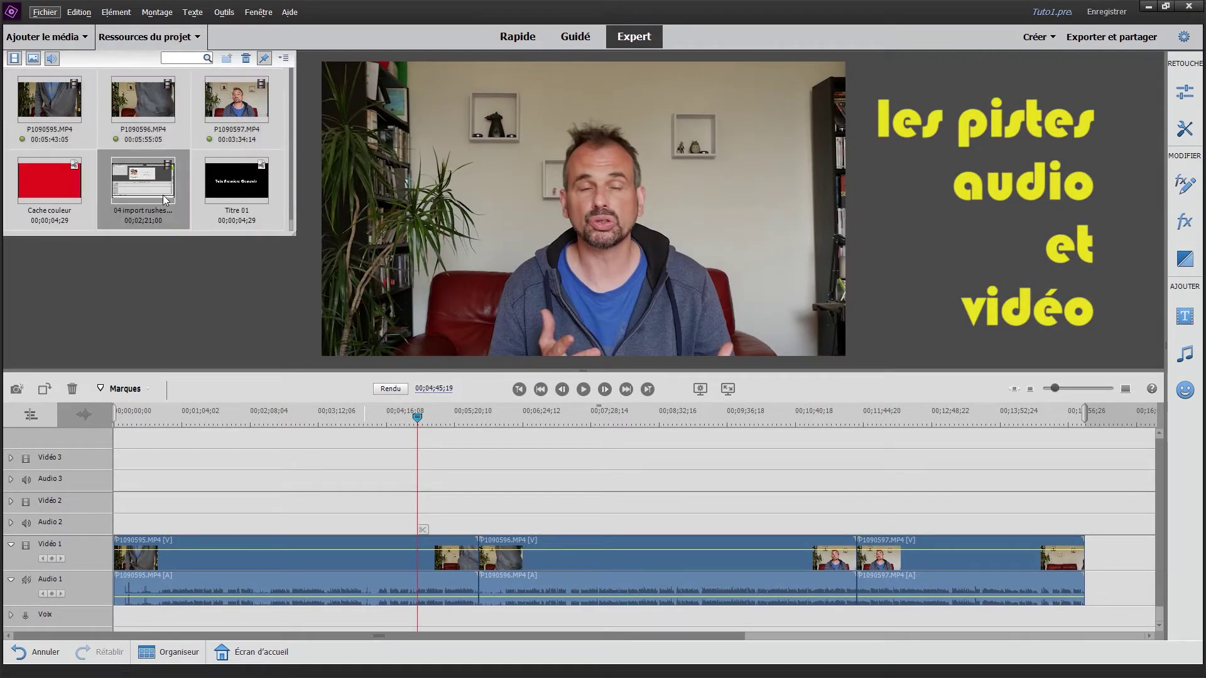
click(231, 115)
drag(232, 114, 1125, 560)
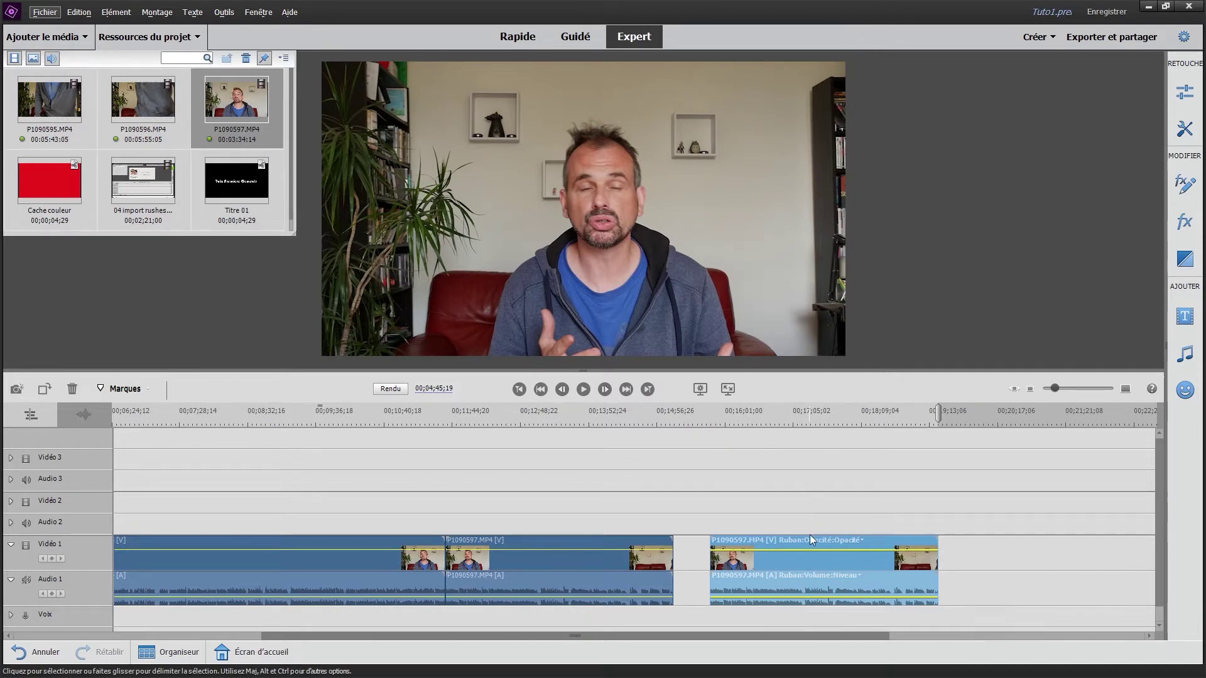
Step: Trim the end of the first P1090597 clip and drop 04 import rushes onto Vidéo 2
key(Delete)
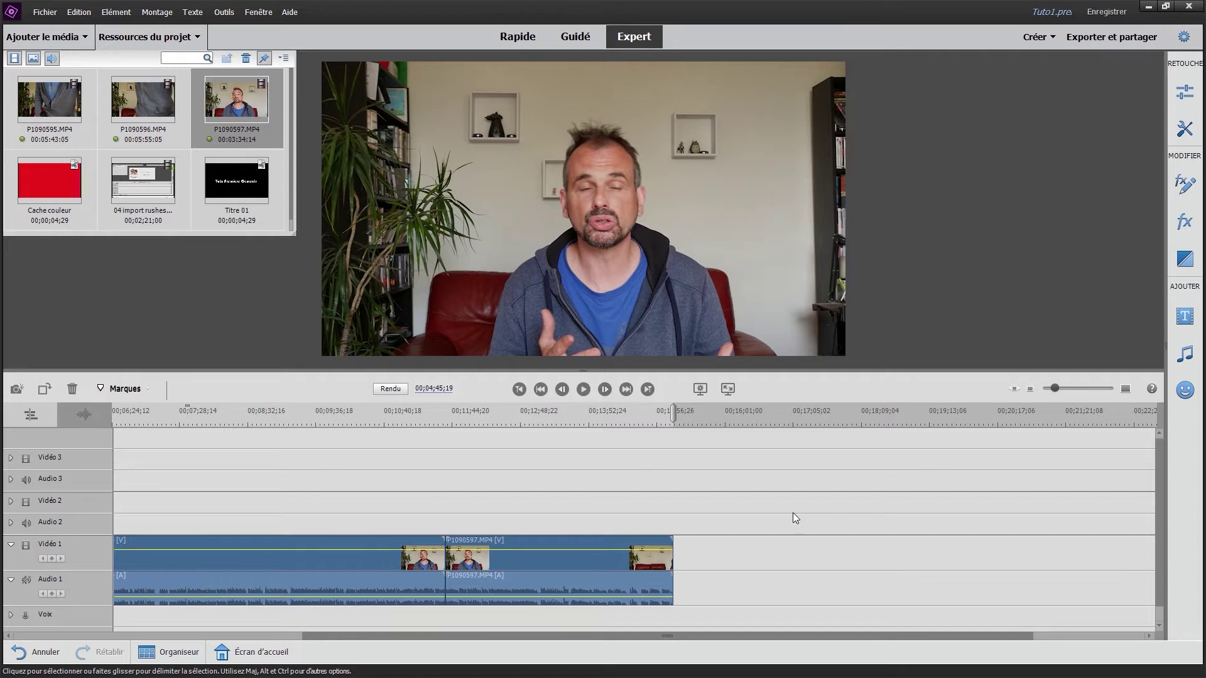
key(ctrl+z)
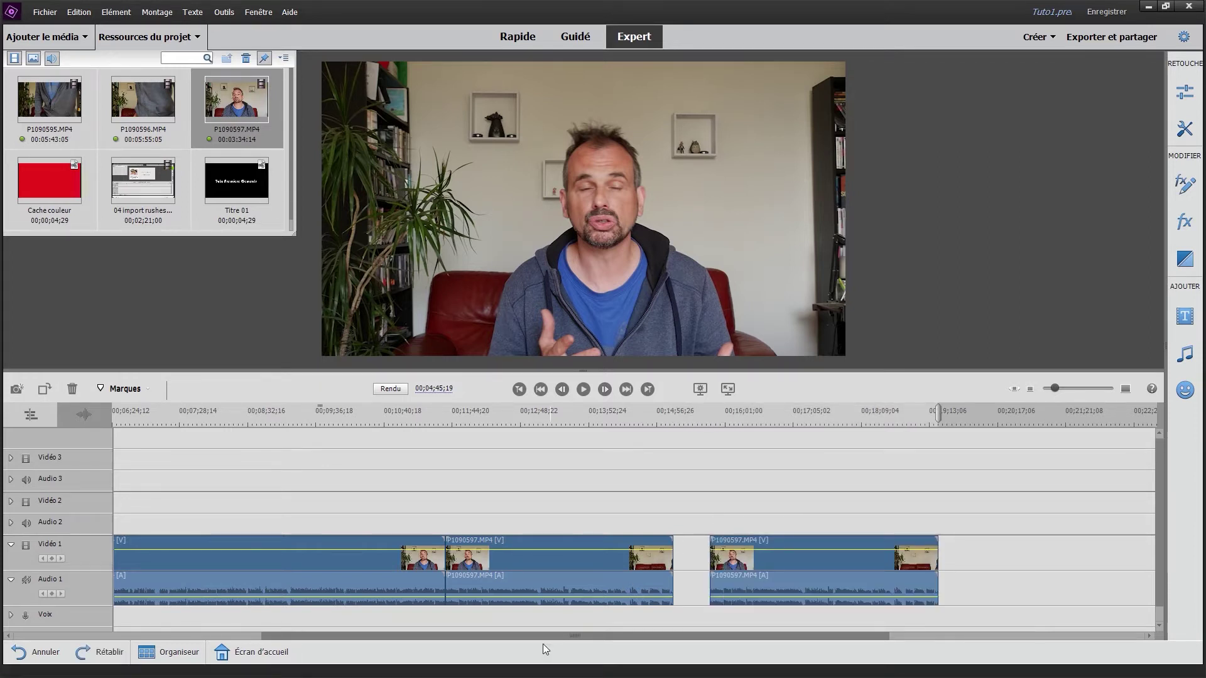
drag(540, 637, 491, 637)
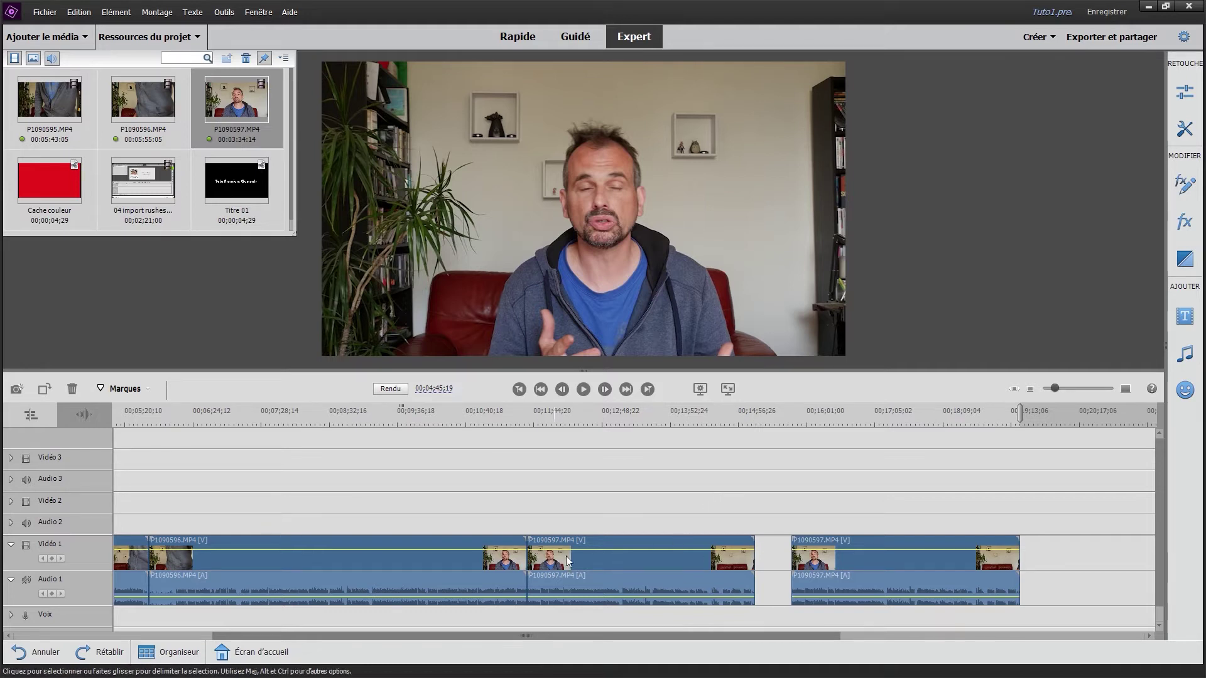
drag(746, 548, 720, 547)
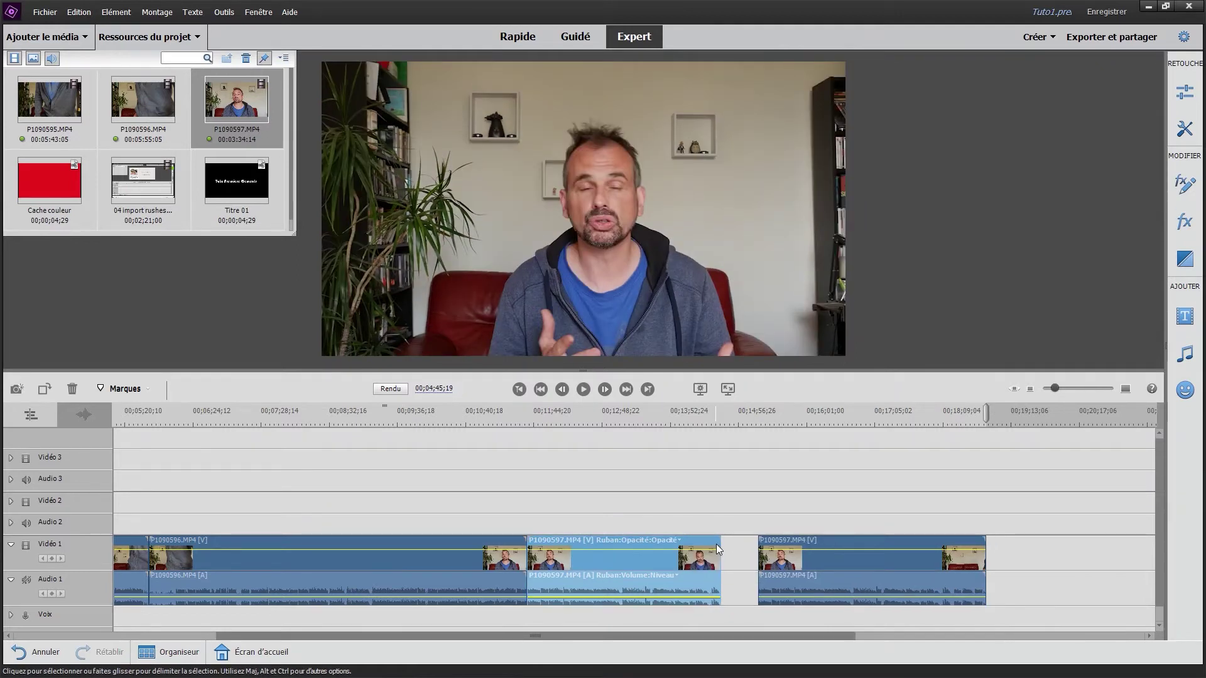
key(minus)
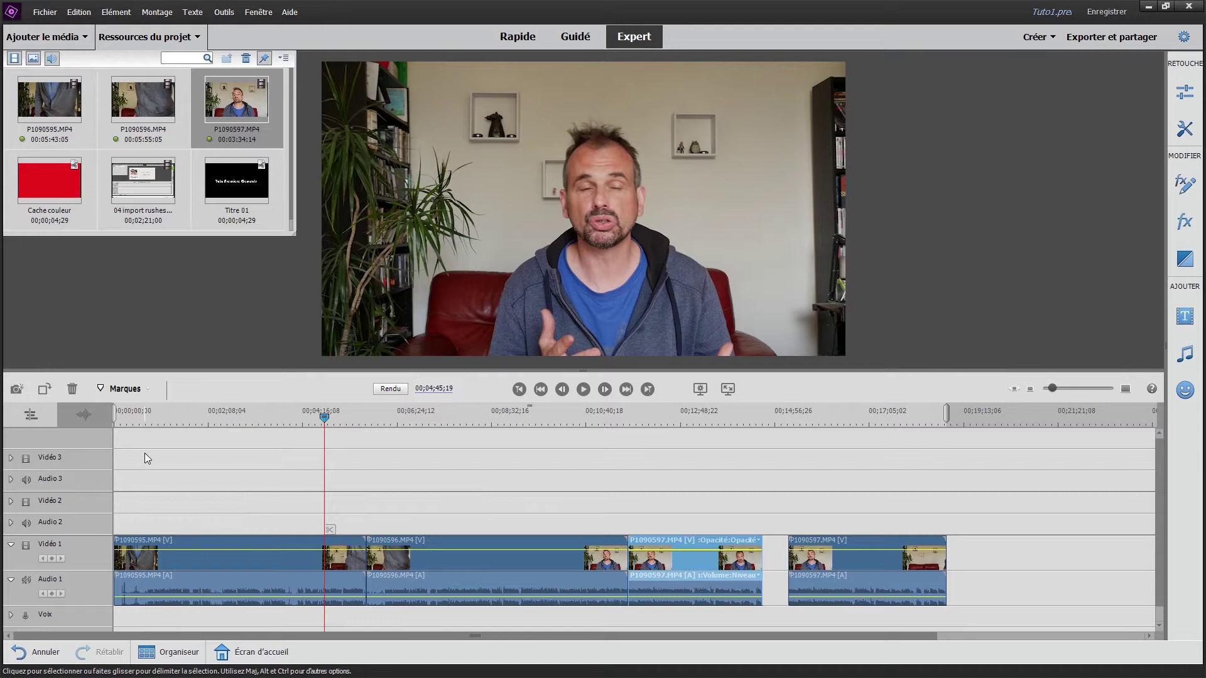
mouse_move(134, 198)
mouse_down()
mouse_move(280, 503)
mouse_move(303, 515)
mouse_up()
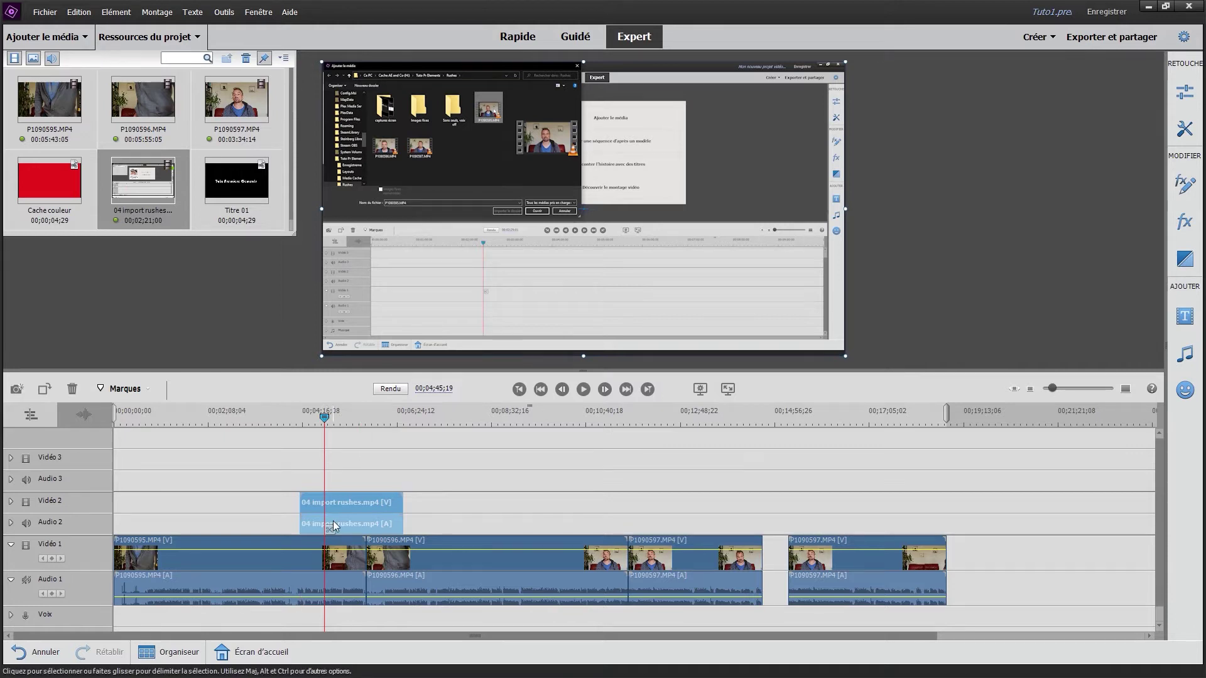
Step: Expand the Vidéo 2 track to show clip thumbnails, leaving Audio 2 collapsed
click(11, 503)
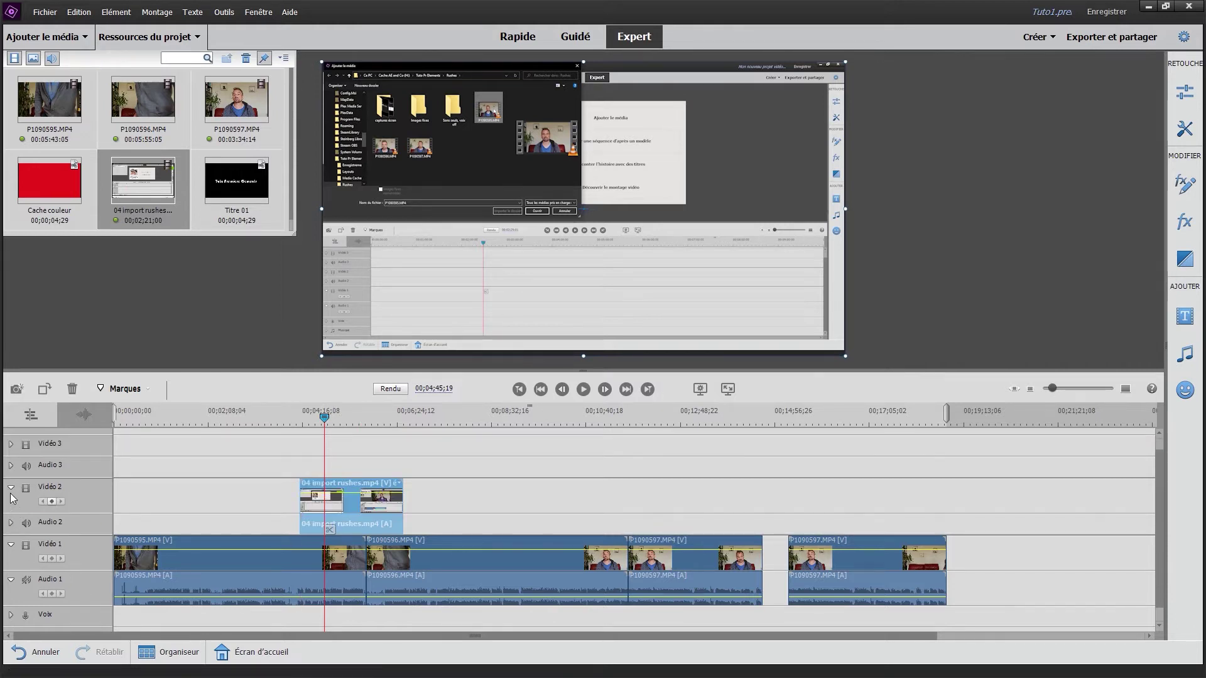
click(11, 488)
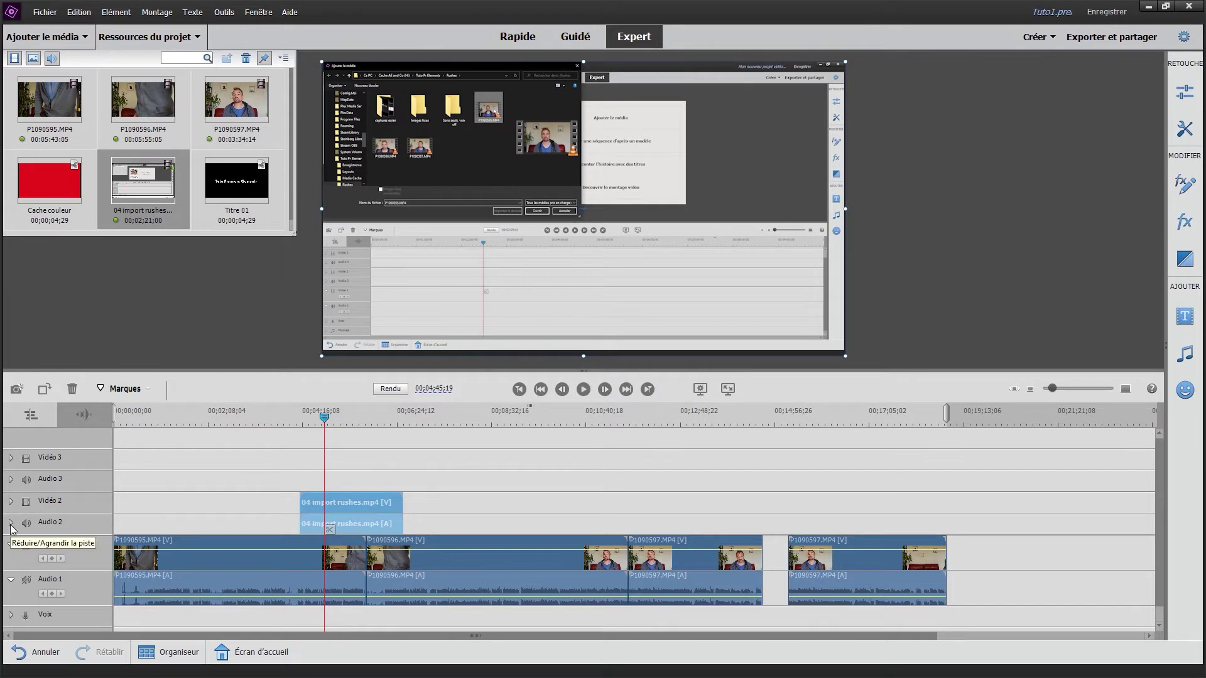
click(11, 521)
click(11, 510)
click(11, 500)
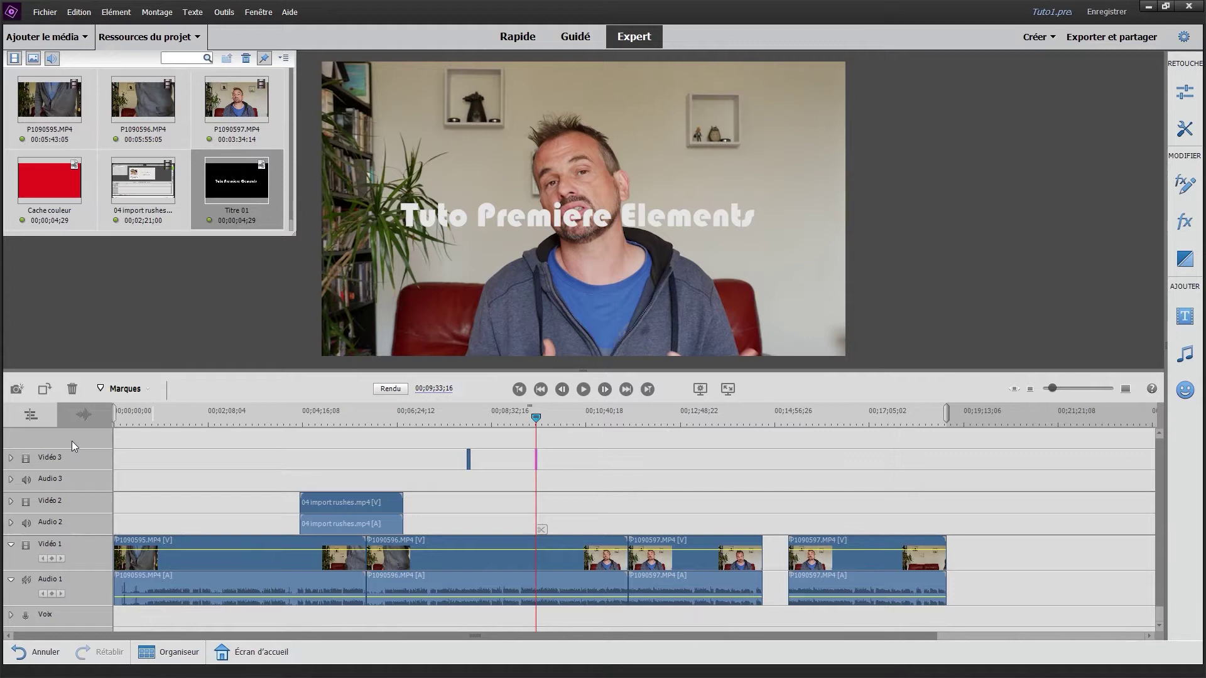
Step: Open the Ajouter des pistes… dialog from the track header's context menu
right_click(78, 456)
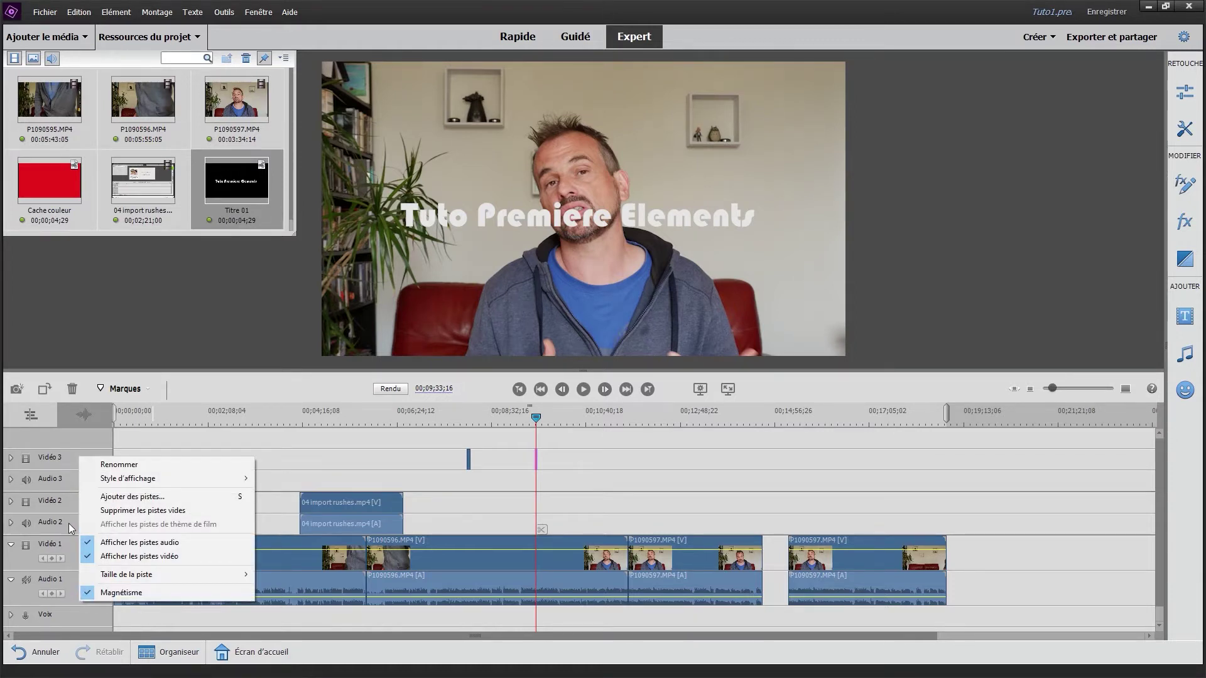
right_click(70, 462)
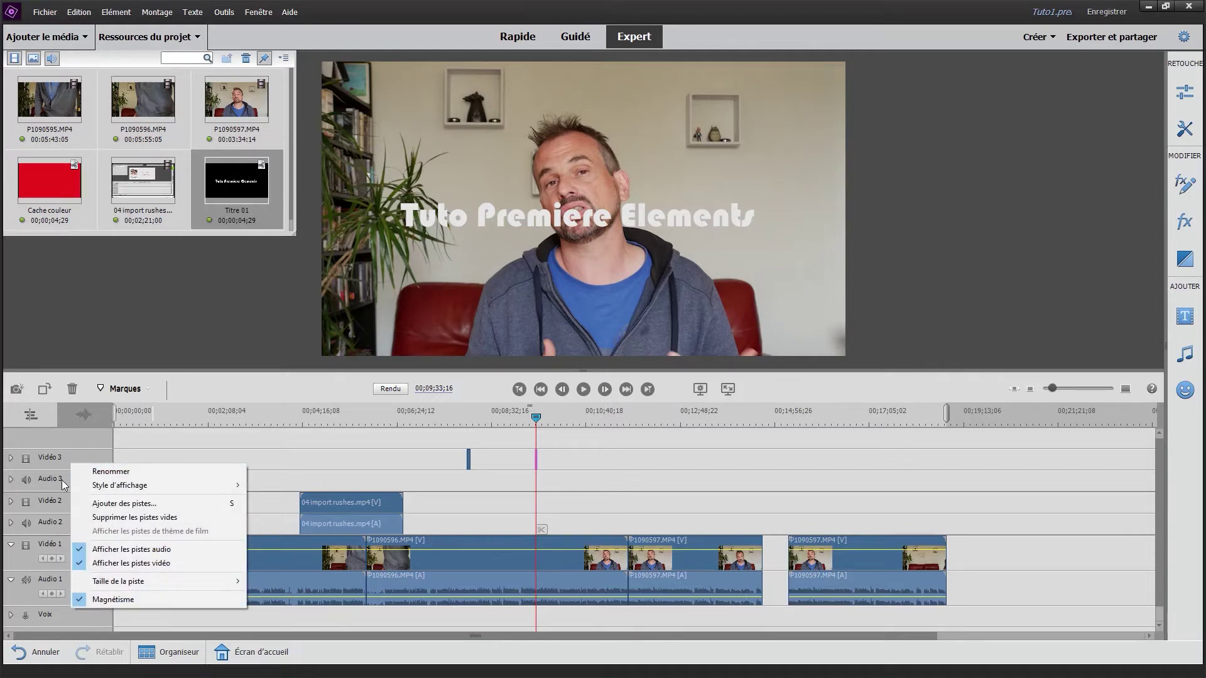
right_click(63, 484)
click(120, 524)
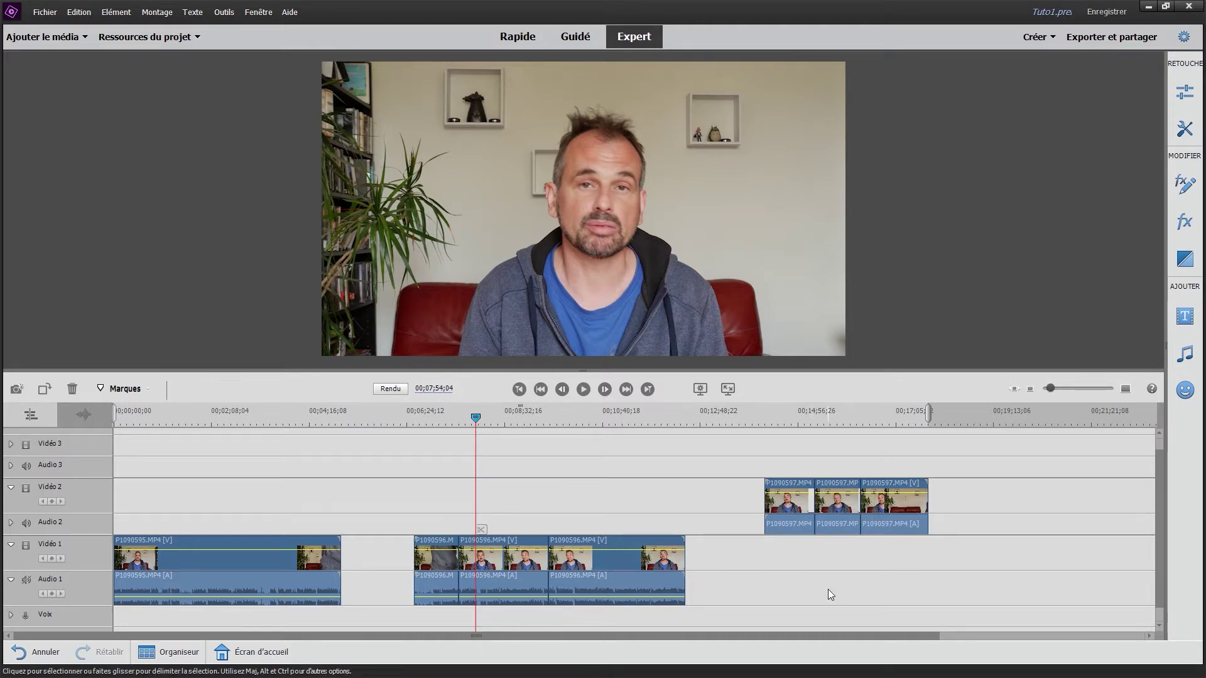
Step: Delete the middle P1090597 clip on Vidéo 2, leaving a gap, and the middle P1090596 clip on Vidéo 1
click(840, 515)
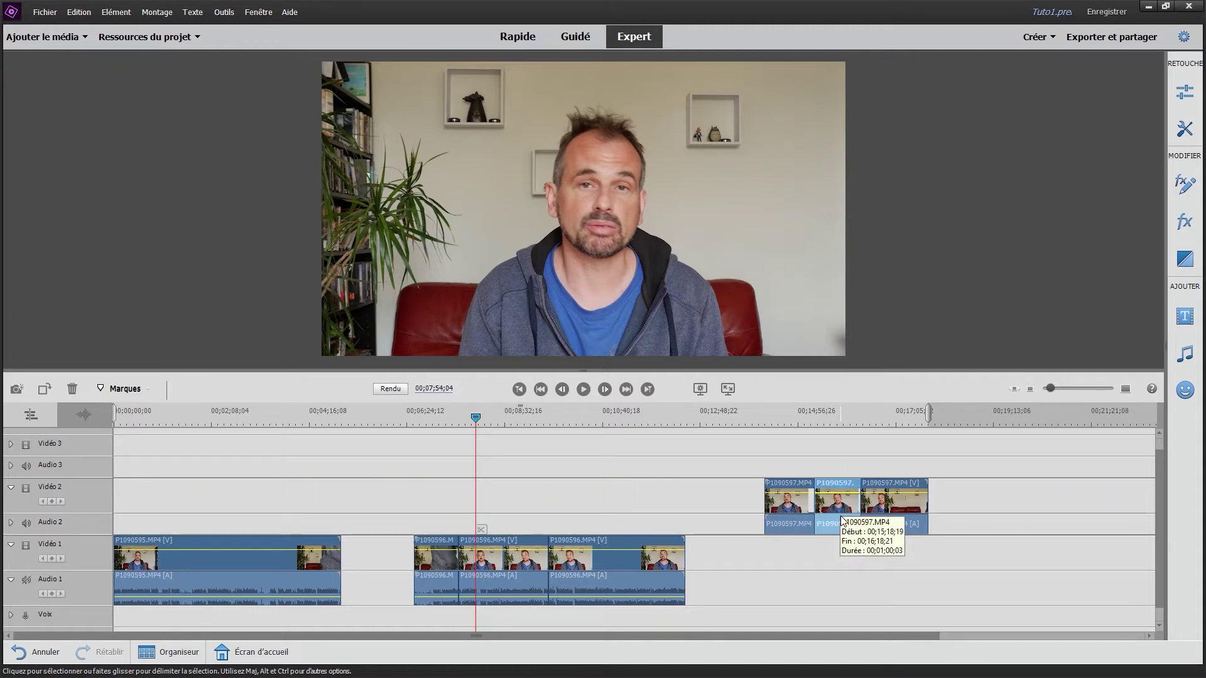
key(Delete)
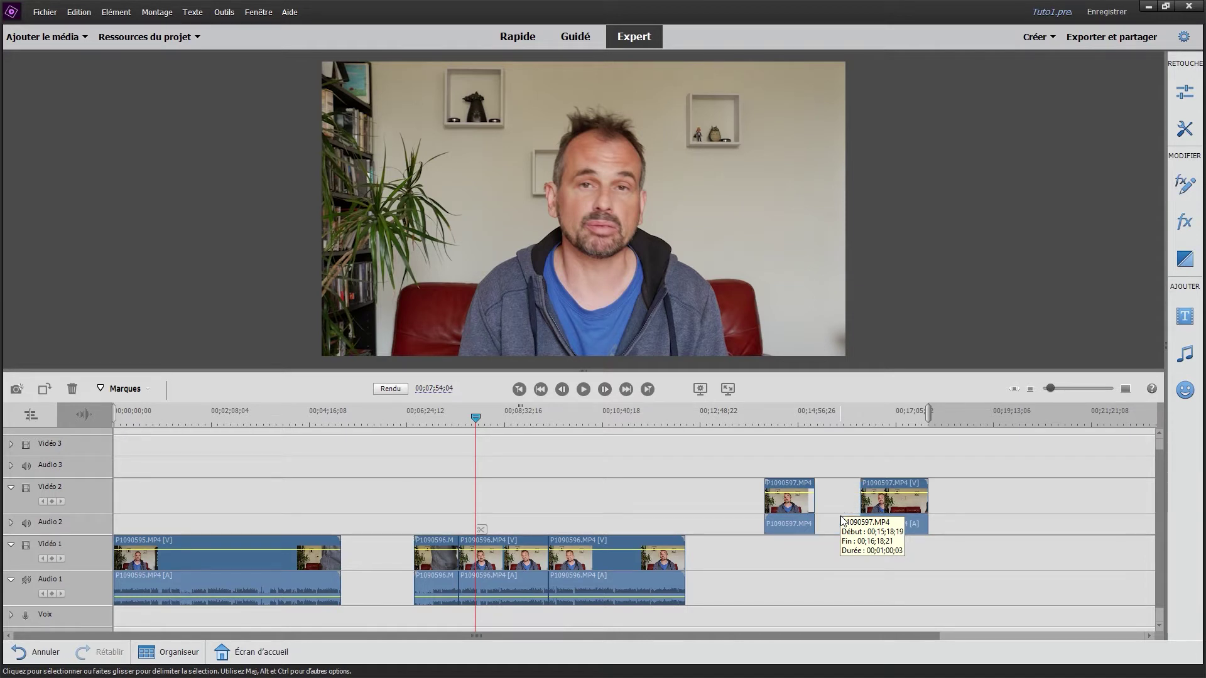
click(841, 489)
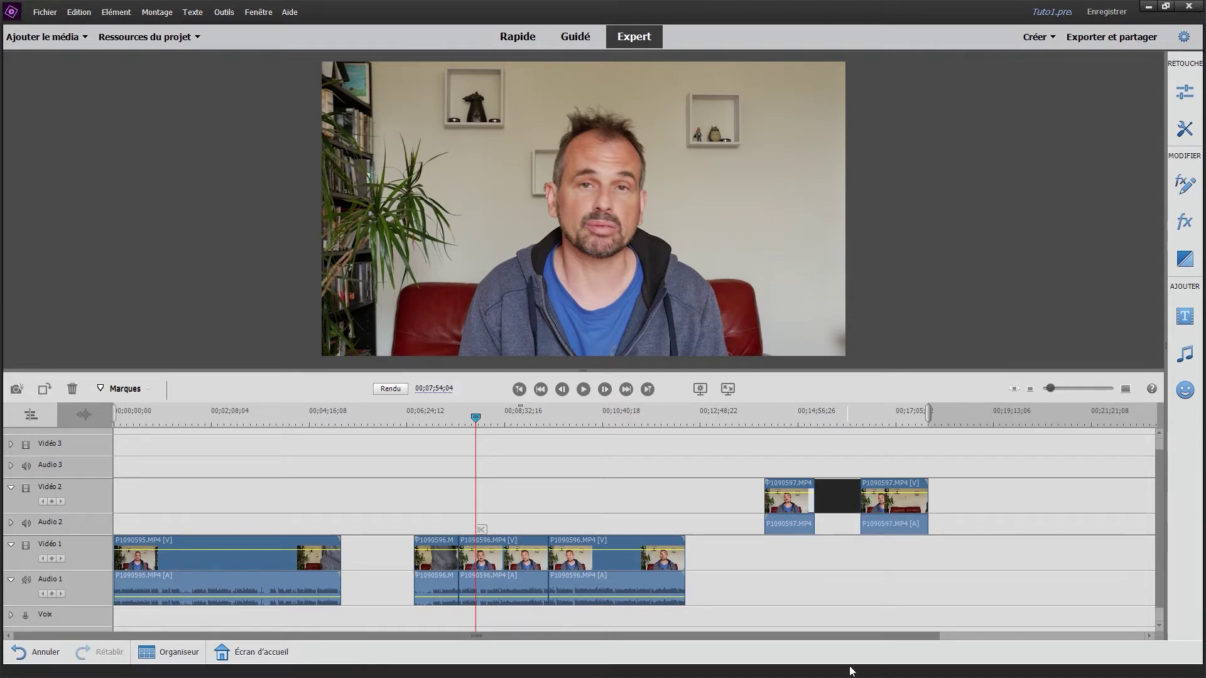
click(614, 476)
click(519, 561)
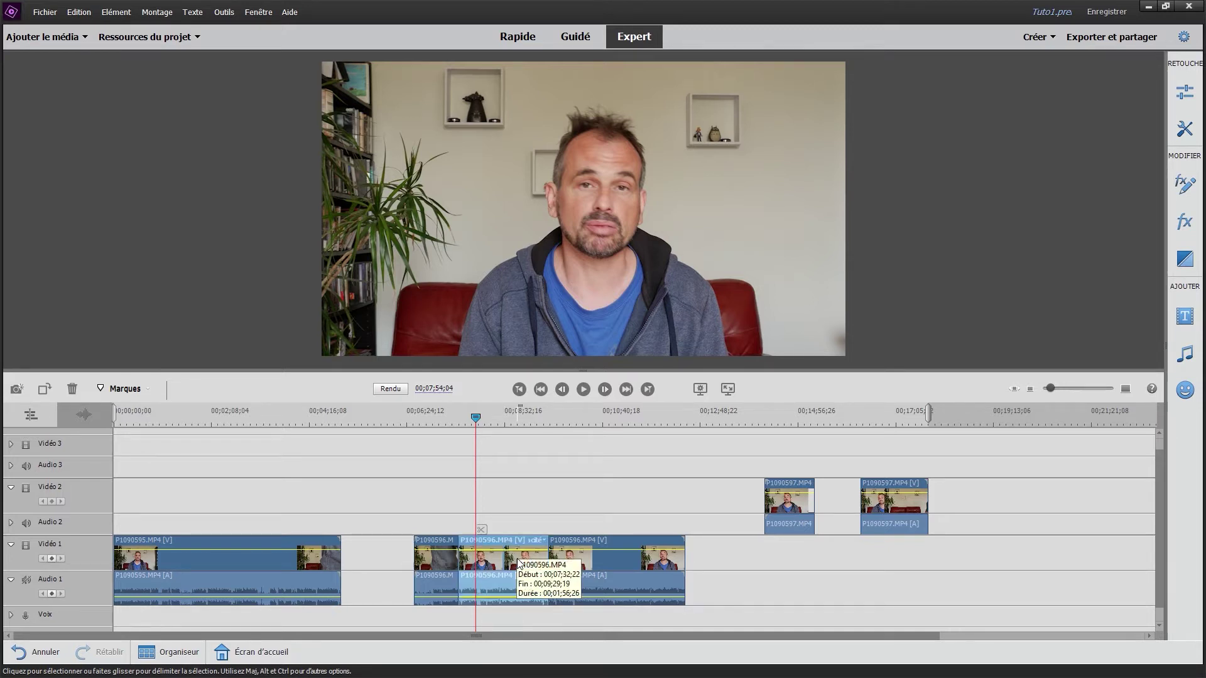
key(Delete)
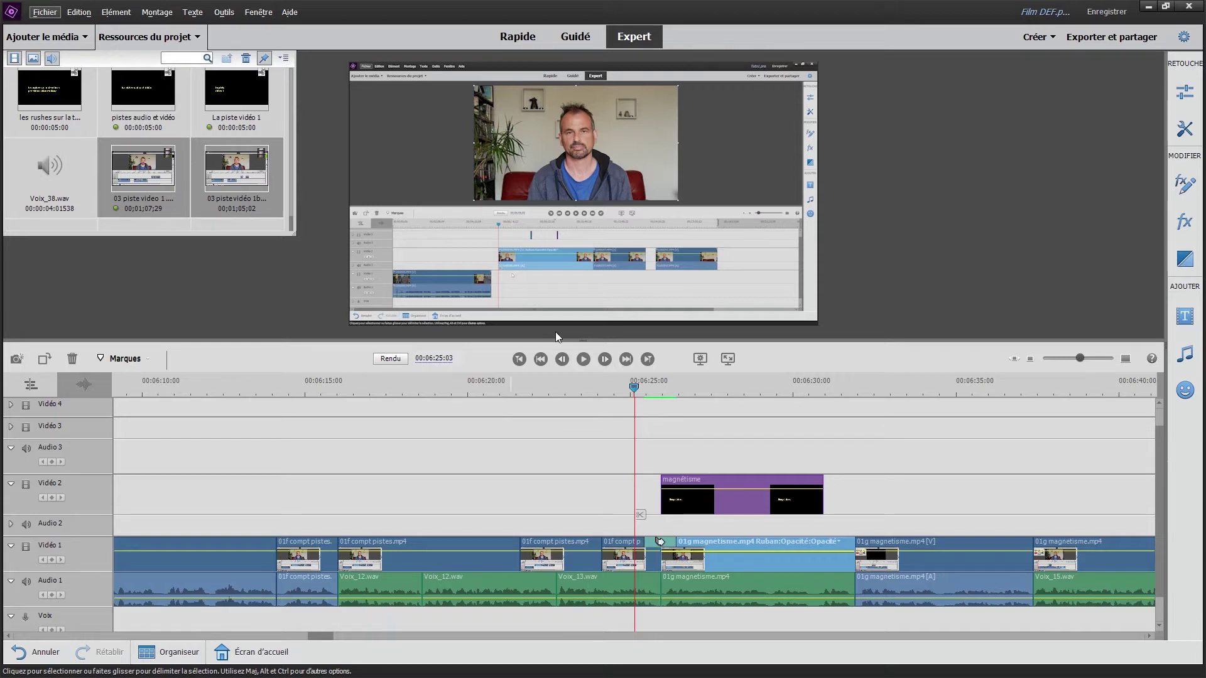
Step: Scrub to the Magnétisme title and set the playhead at 00:06:23:21
drag(636, 390, 687, 389)
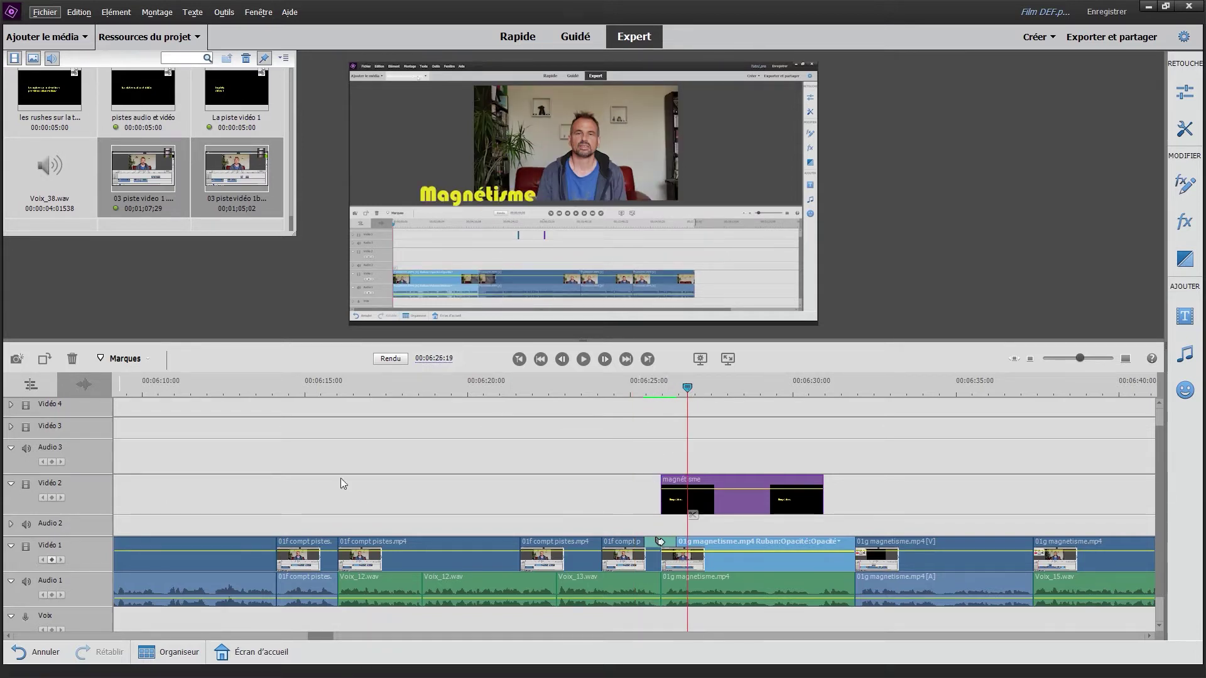
drag(687, 389, 636, 387)
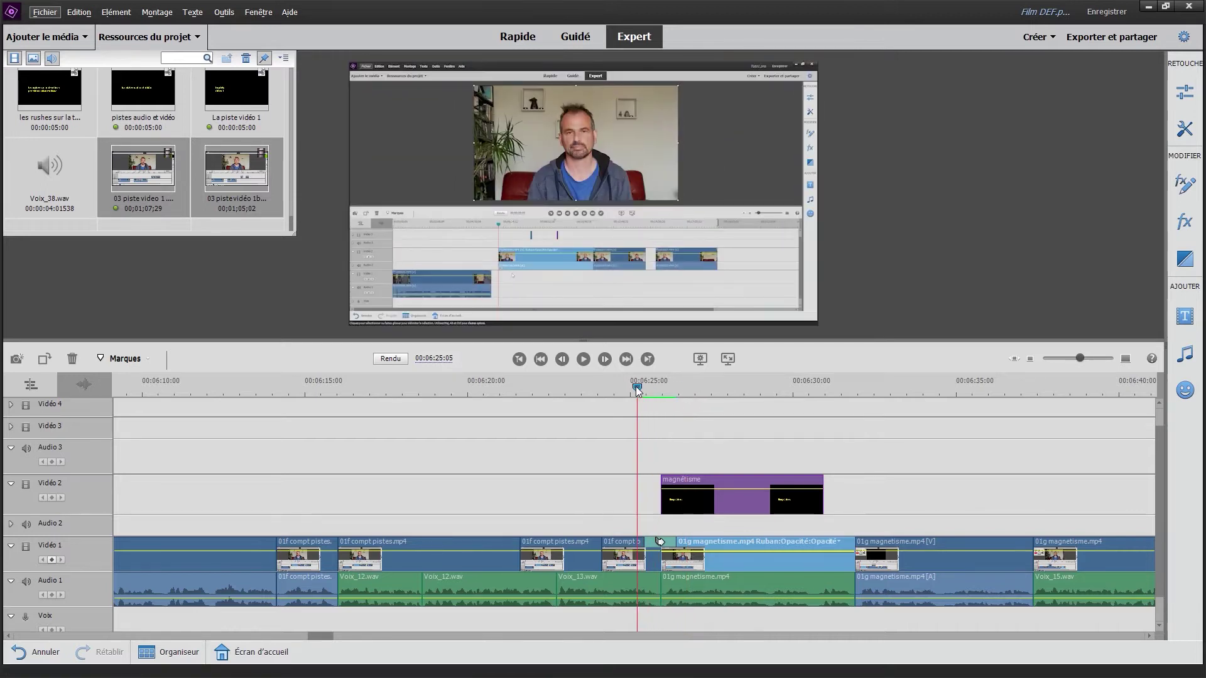
click(593, 388)
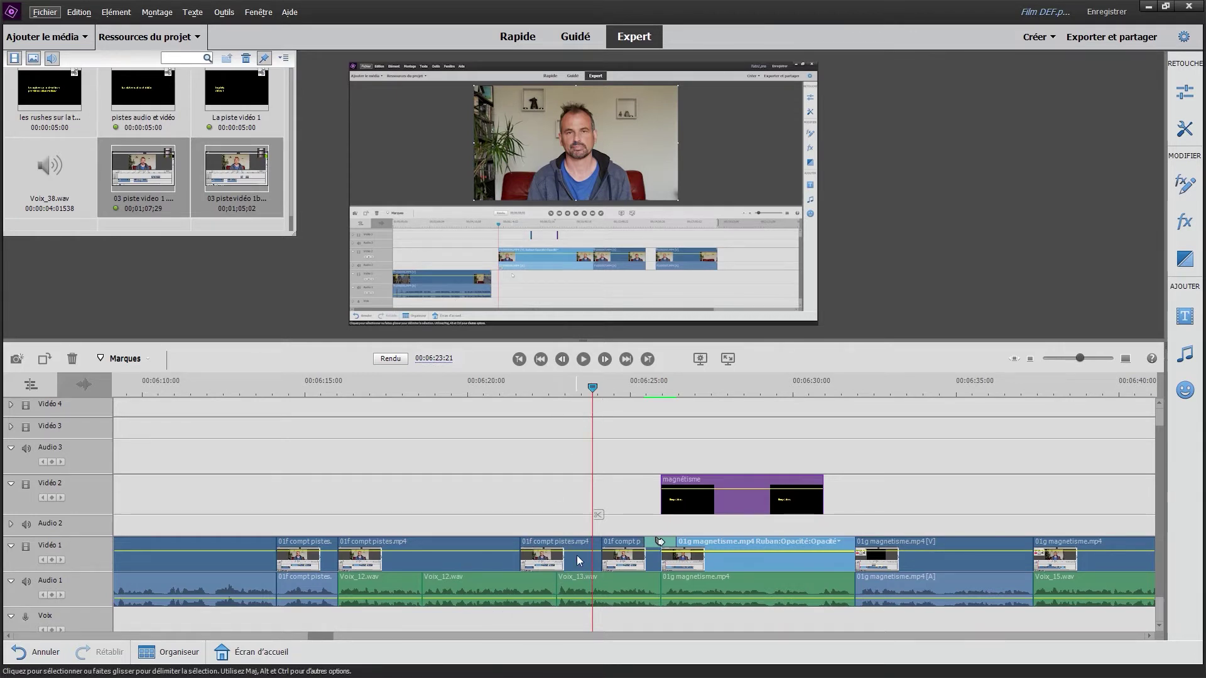
key(minus)
key(minus)
key(minus)
key(minus)
key(minus)
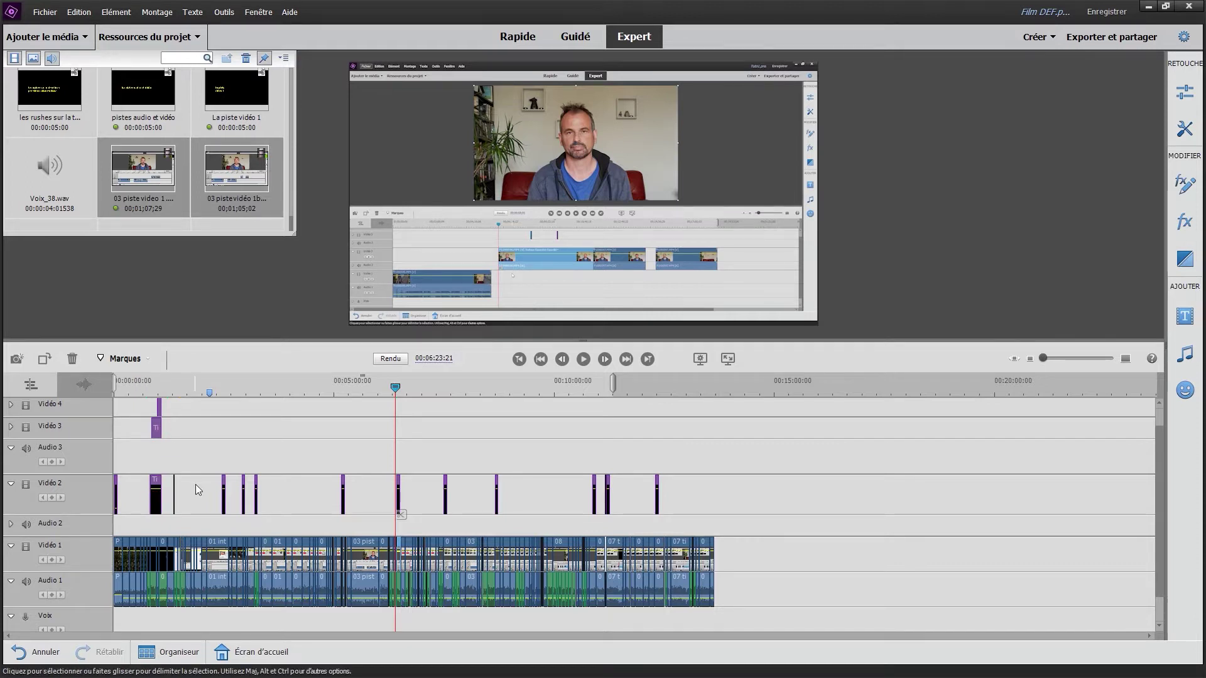
key(equal)
Step: Delete the small purple clip on Vidéo 2, restoring the accidentally deleted 03 piste video clip
click(573, 566)
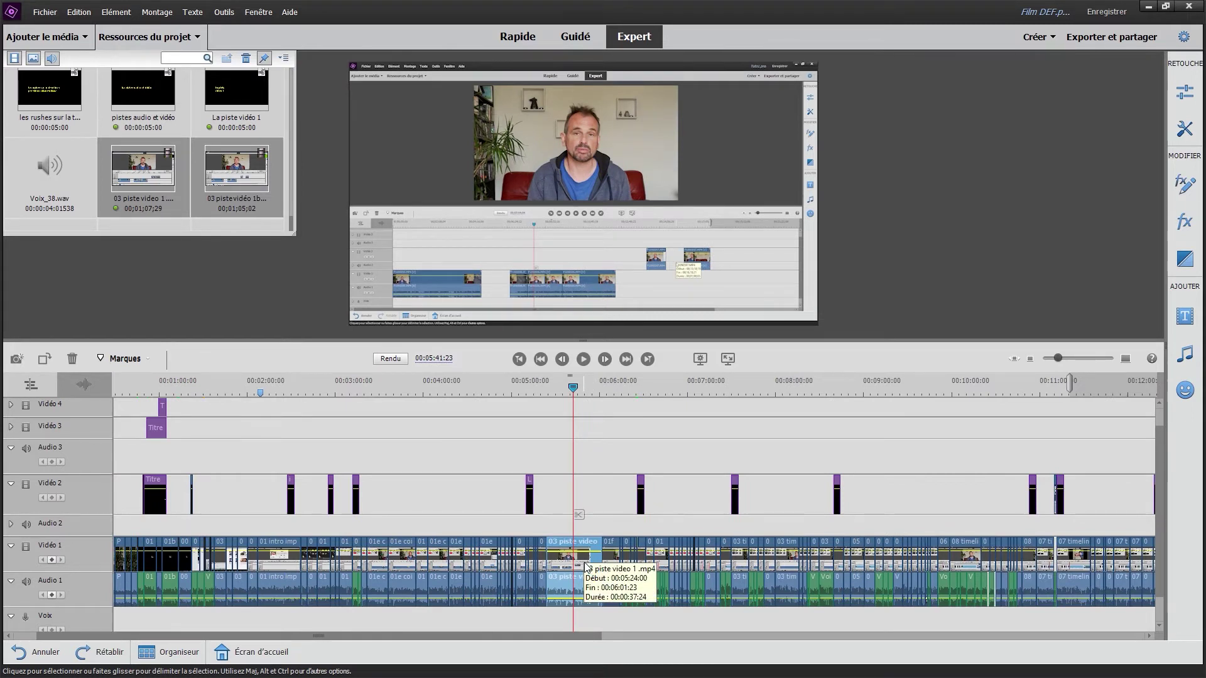
key(Delete)
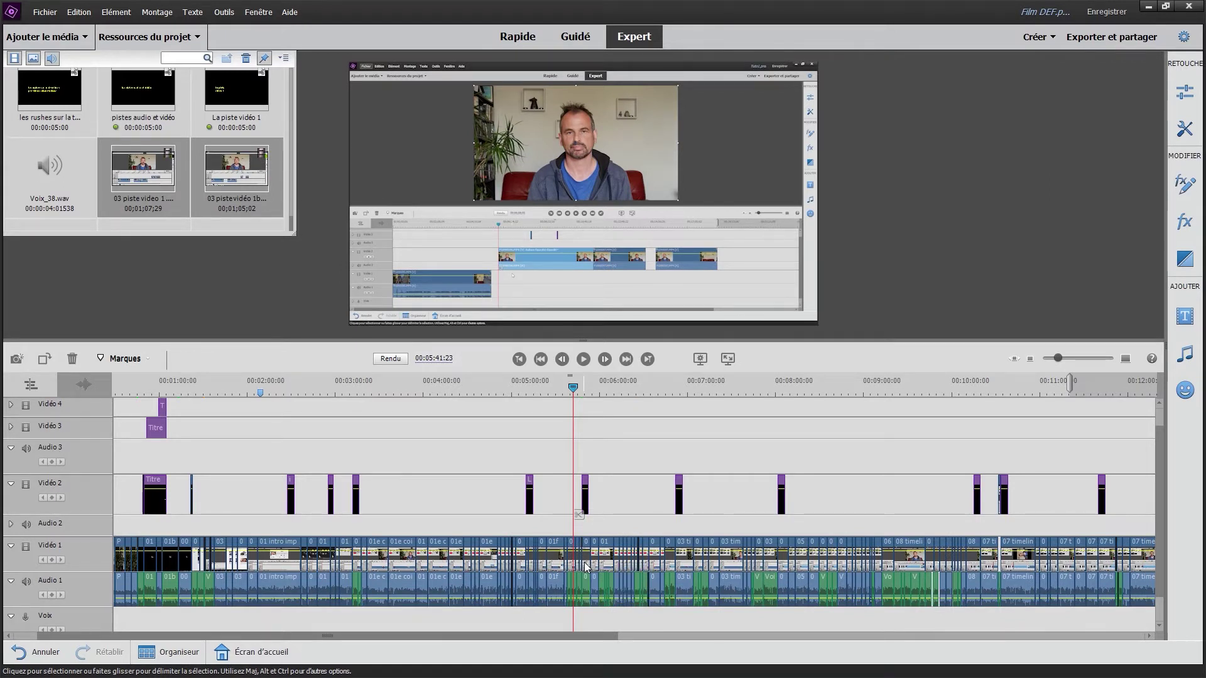
key(ctrl+z)
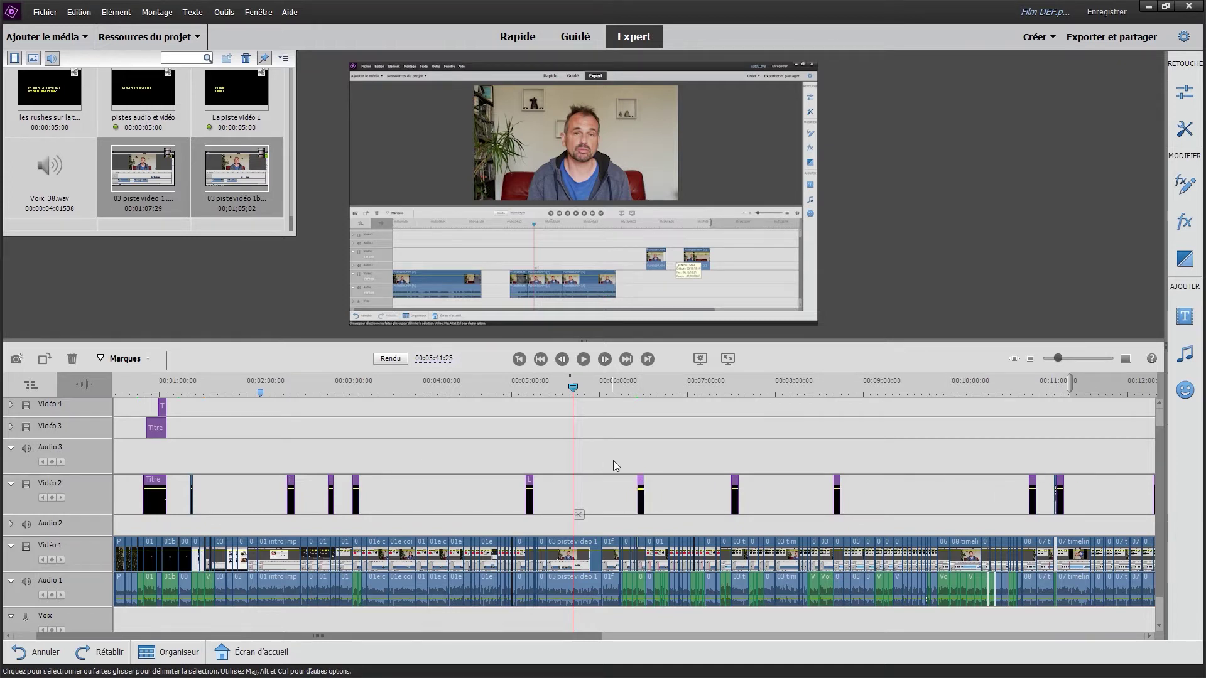
key(Delete)
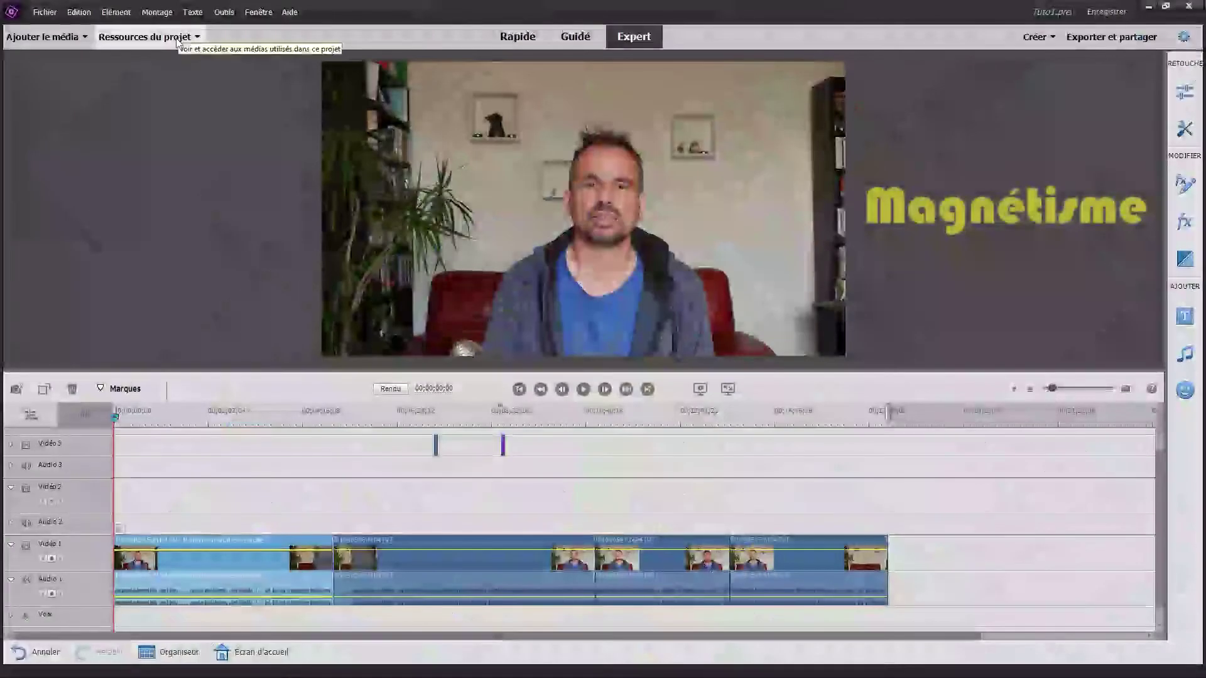
Step: Drop the 04 import rushes clip onto Vidéo 2 after 00:06:24
click(136, 201)
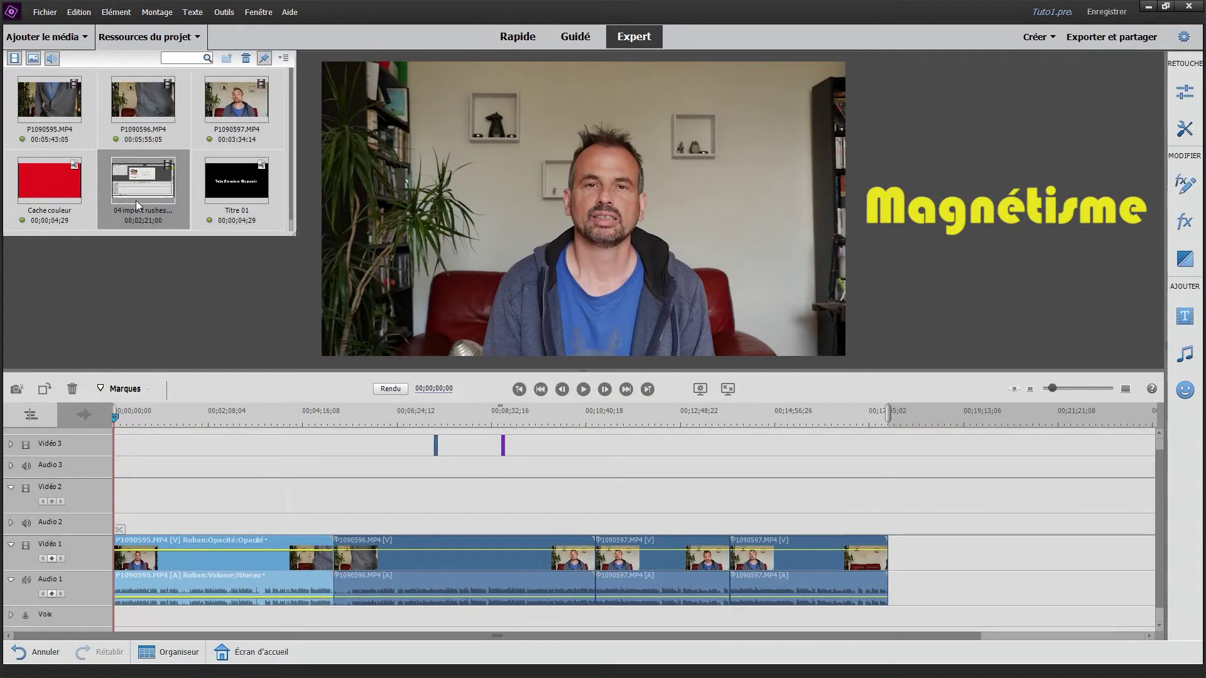
drag(342, 385, 623, 495)
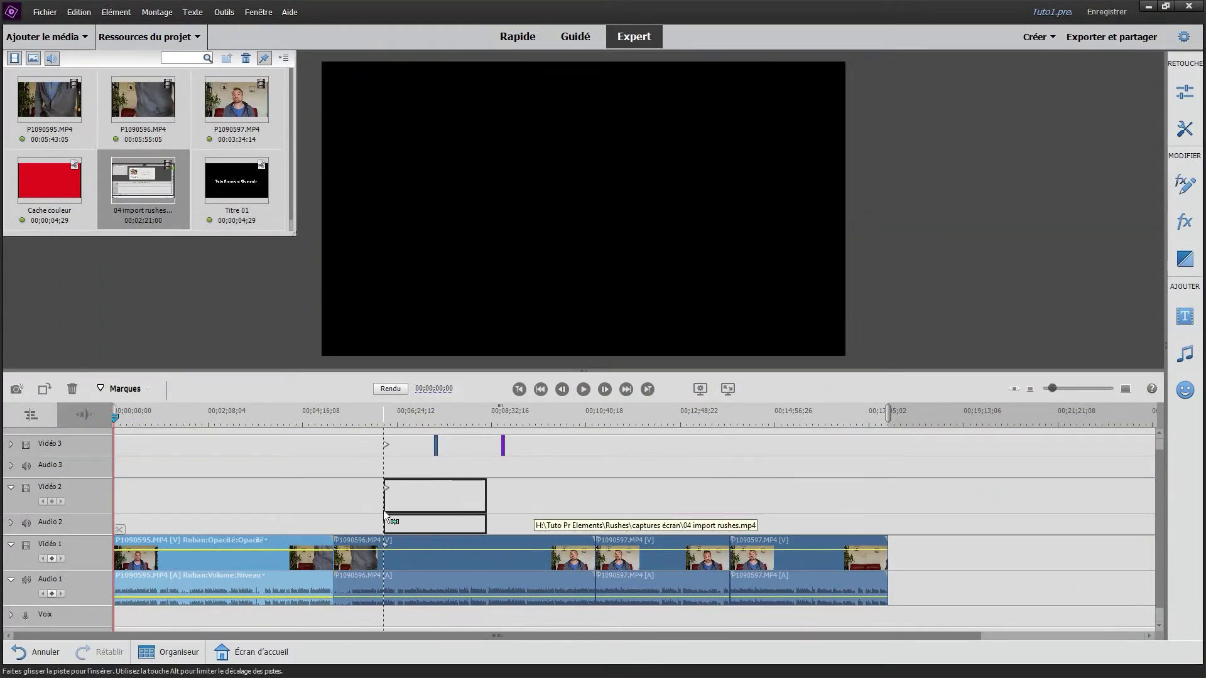
drag(622, 495, 394, 519)
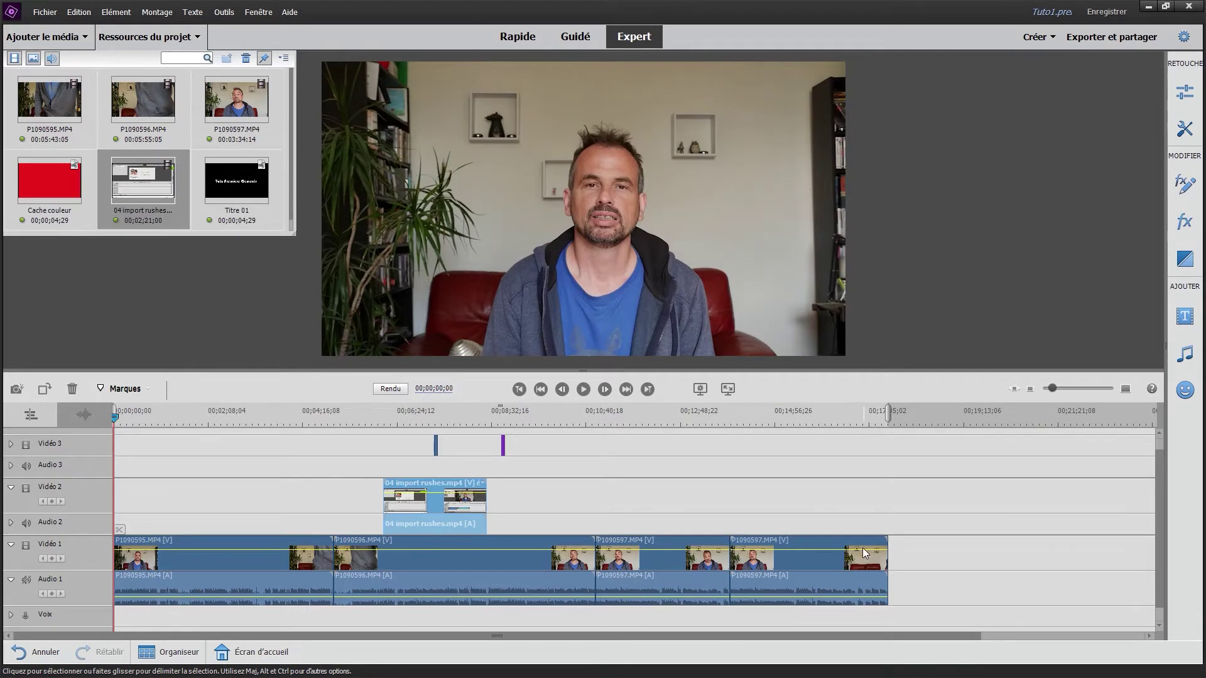
Step: Move the last P1090597 clip up to Vidéo 2 and snap it into place with Magnétisme enabled
click(813, 563)
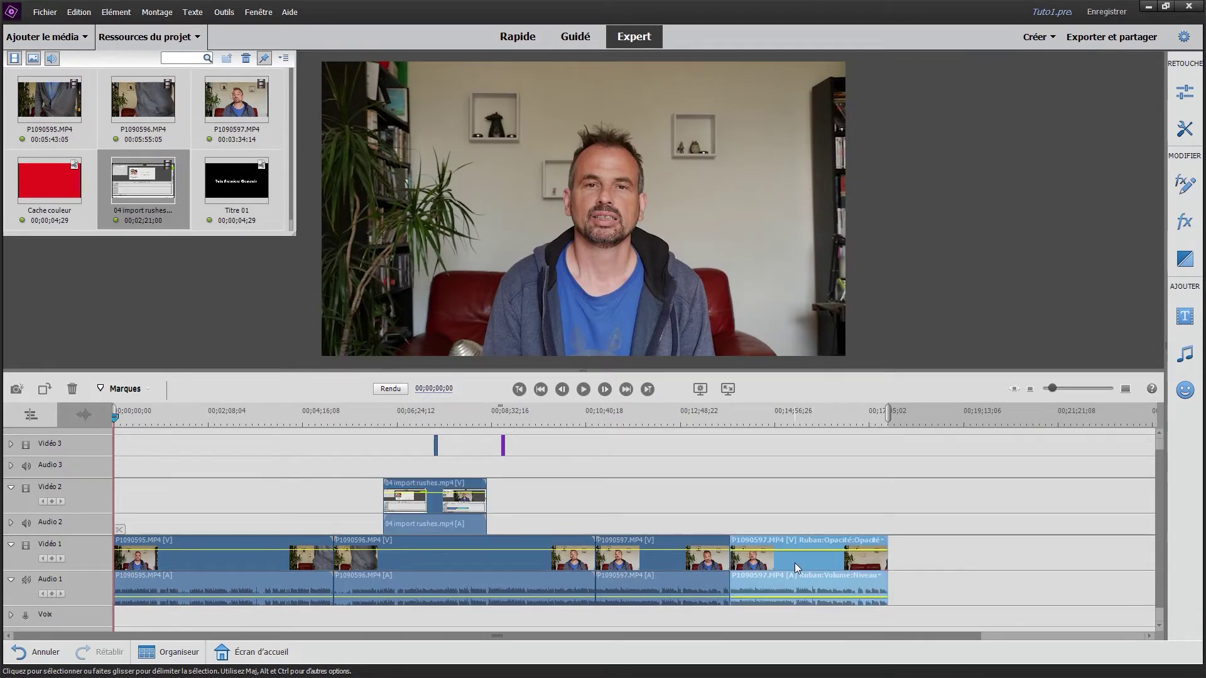
mouse_move(794, 562)
mouse_down()
mouse_move(632, 483)
mouse_move(830, 498)
mouse_move(589, 499)
mouse_move(667, 506)
mouse_up()
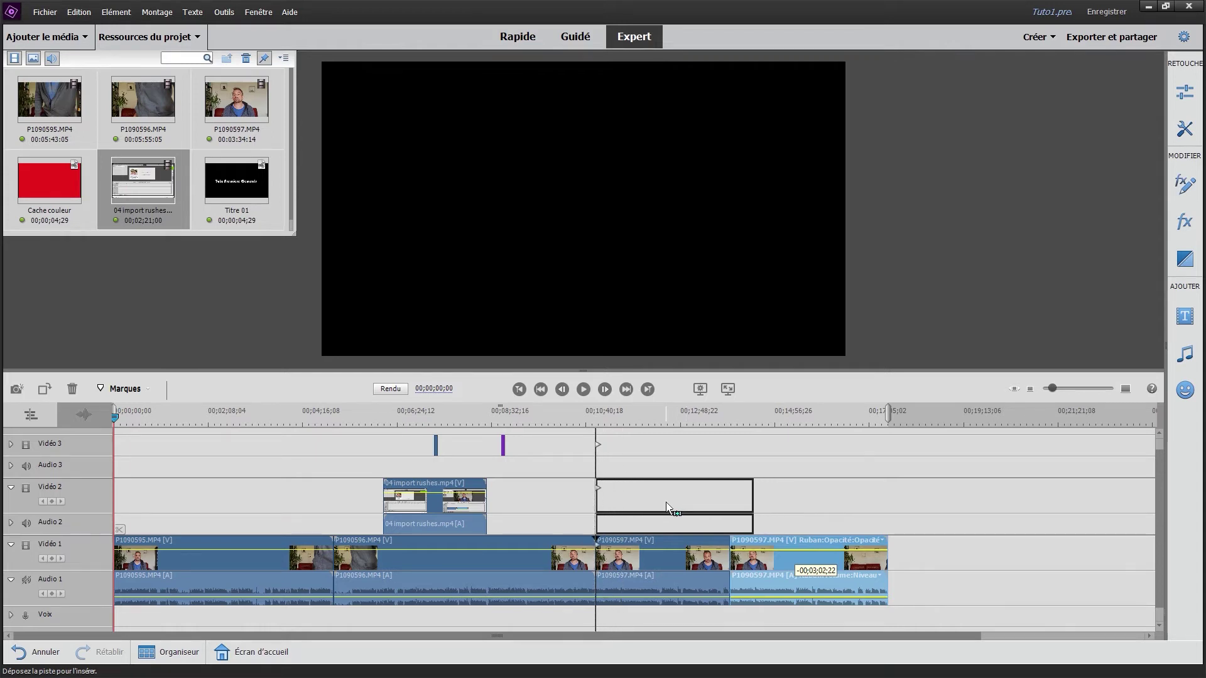
drag(667, 506, 668, 507)
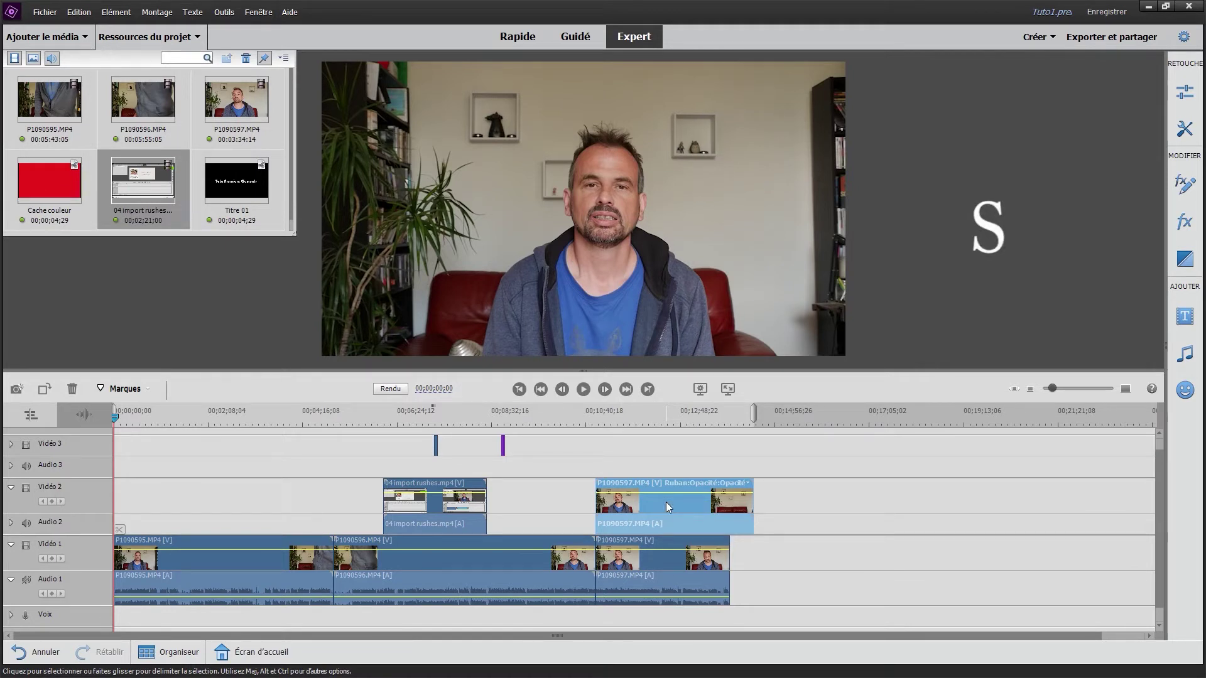
mouse_move(665, 502)
mouse_down()
mouse_move(692, 507)
mouse_move(218, 533)
mouse_move(671, 504)
mouse_up()
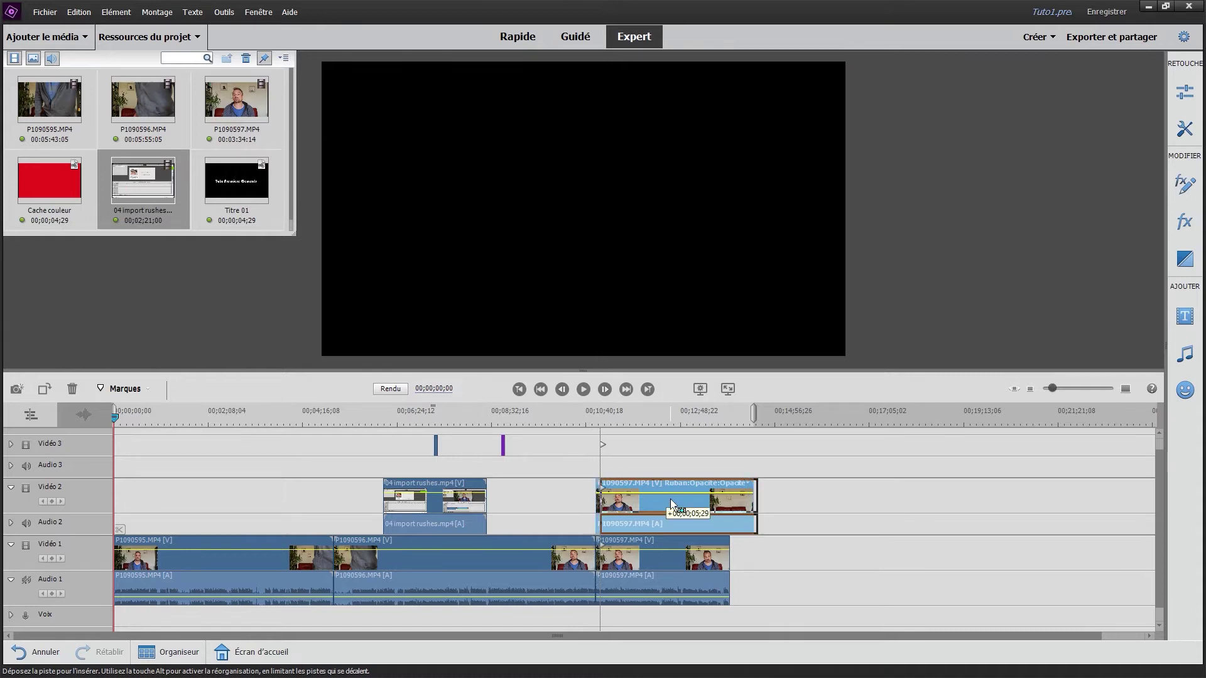
drag(671, 504, 701, 504)
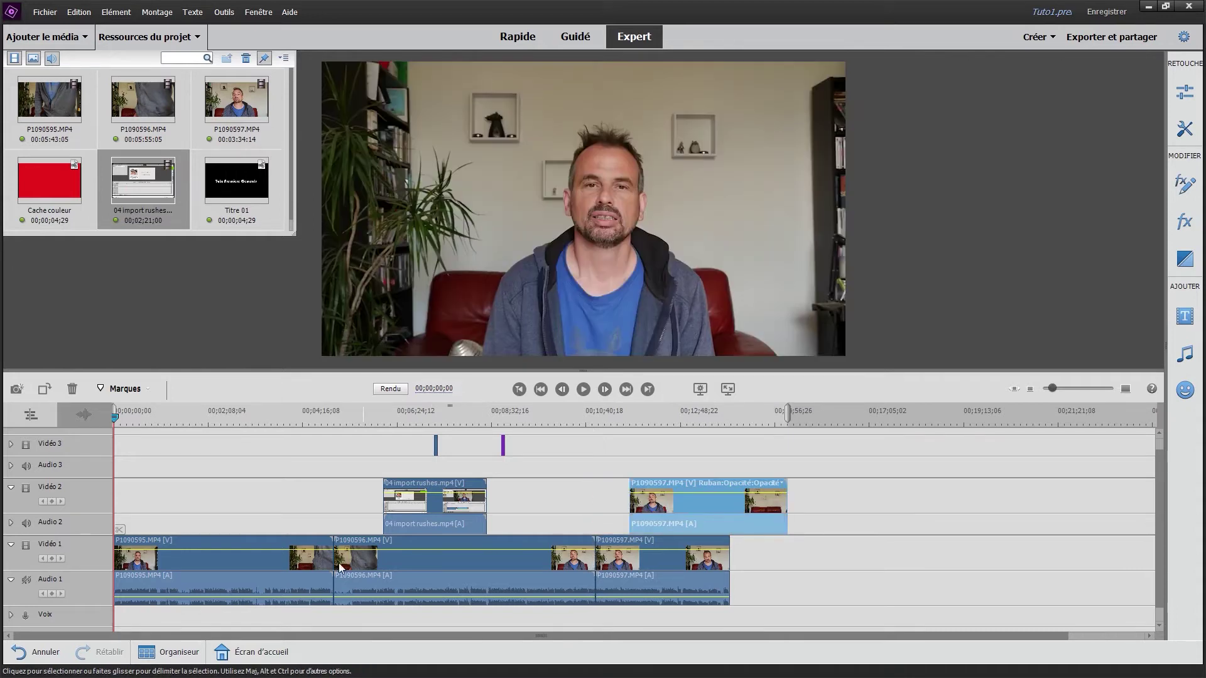
right_click(81, 588)
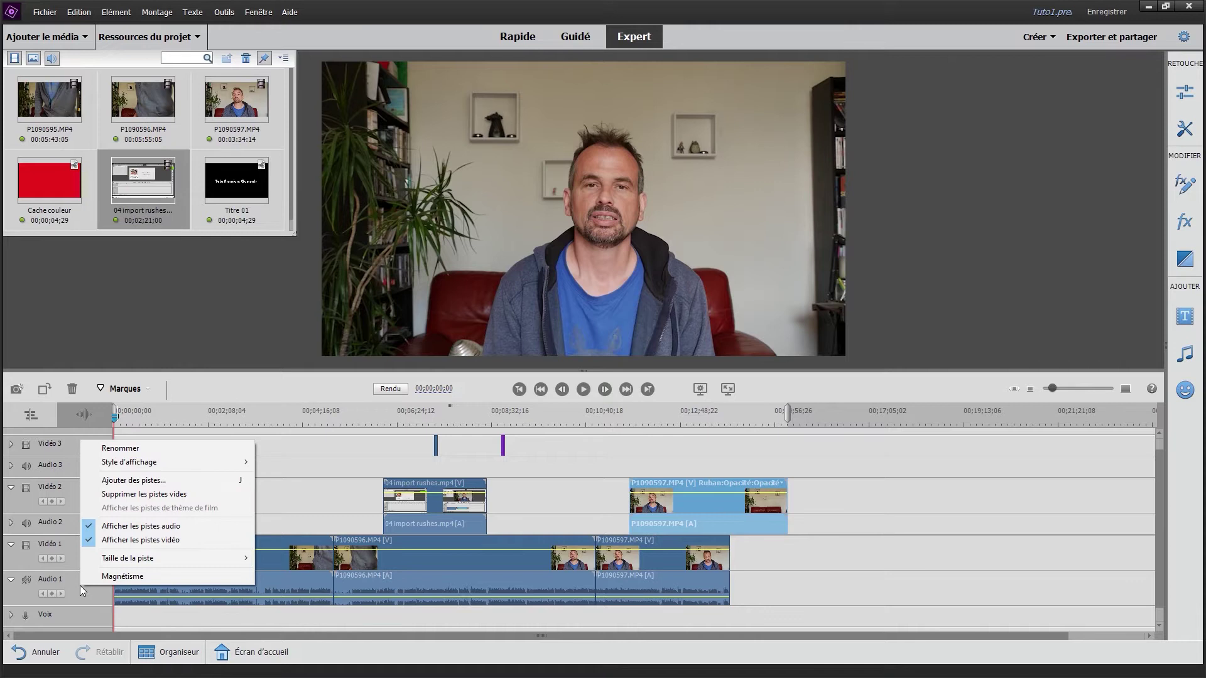
click(121, 581)
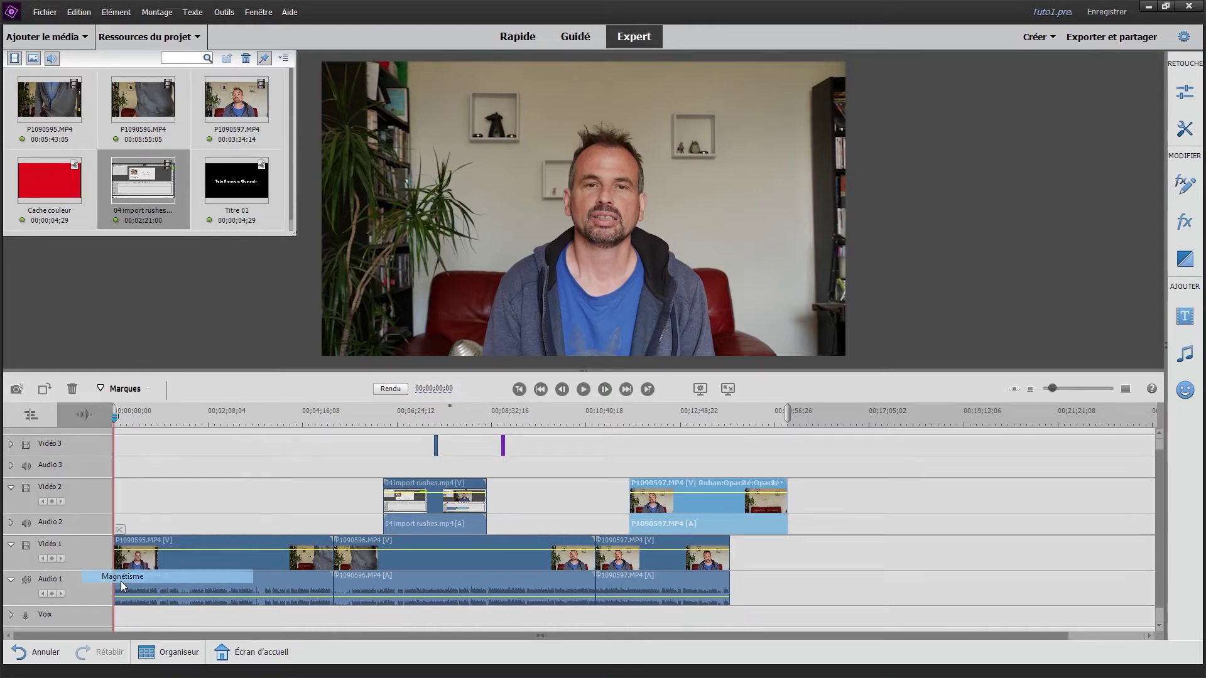
drag(721, 510, 667, 509)
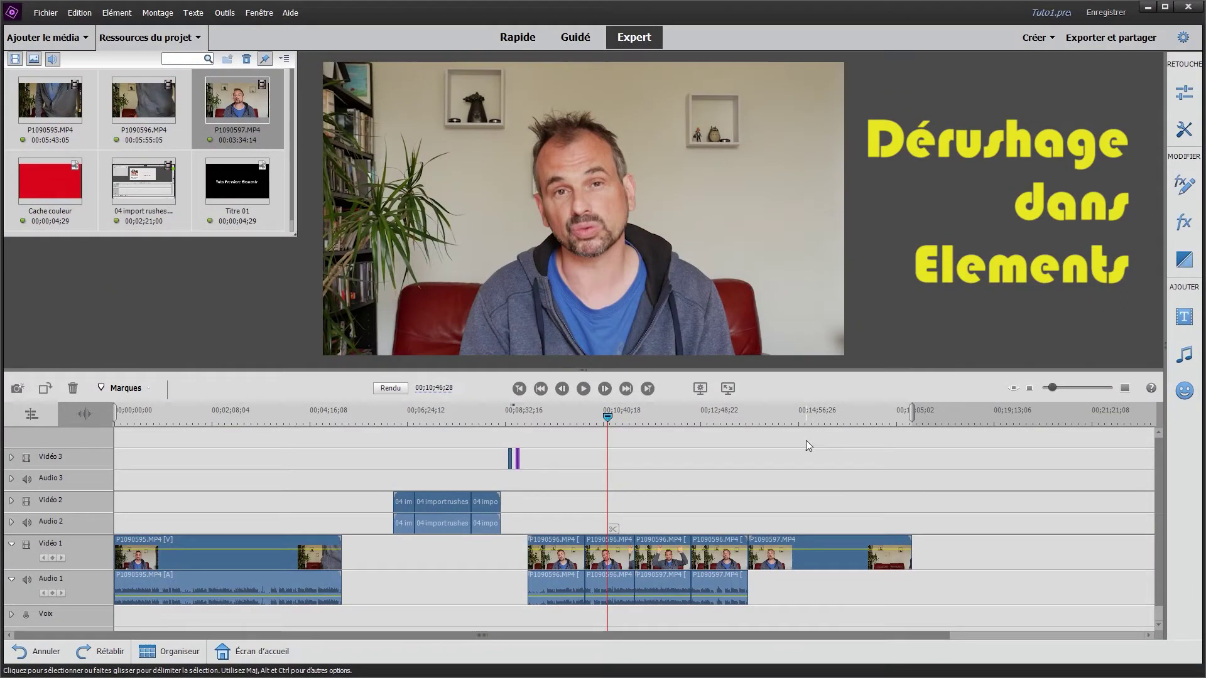
Step: Rename the P1090597.MP4 media item to 'test 1'
click(237, 134)
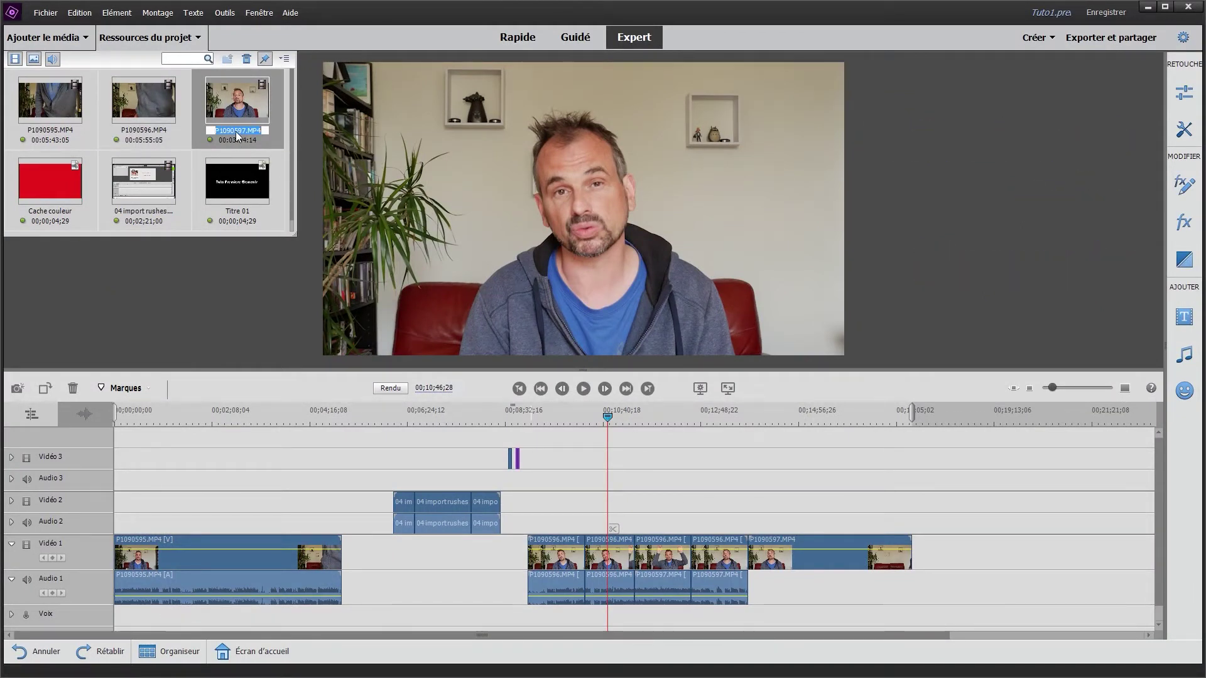
text(test 1)
key(Return)
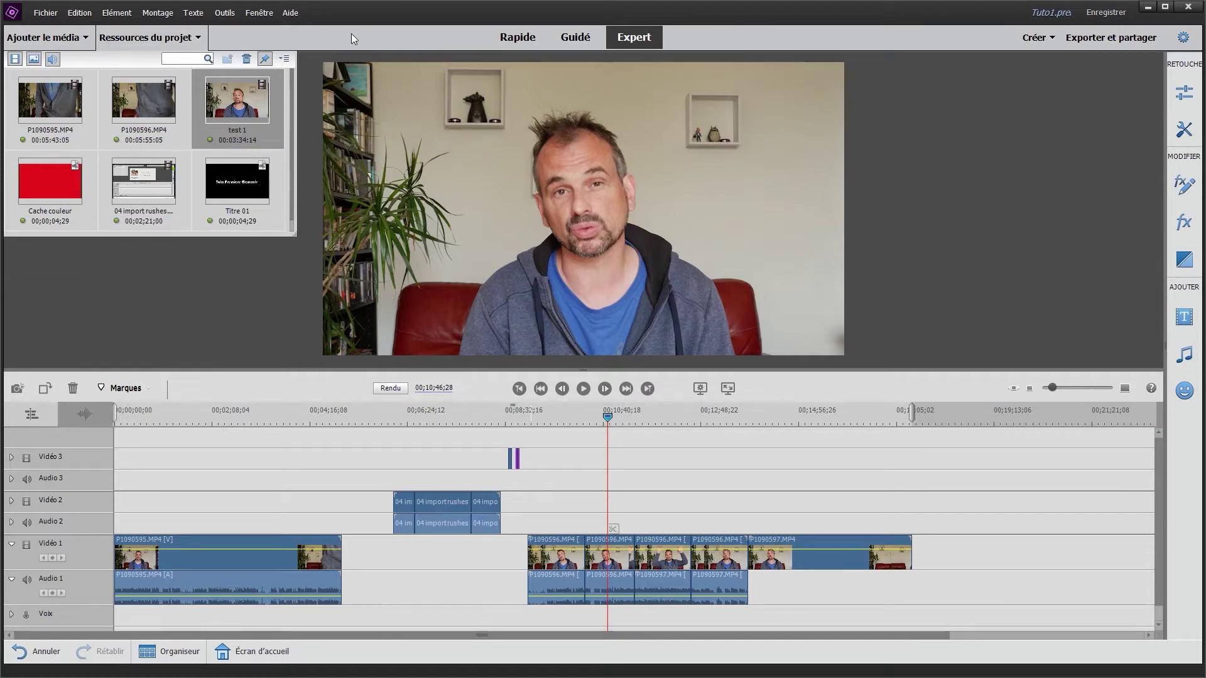
Step: Switch the project media panel to list view
click(285, 60)
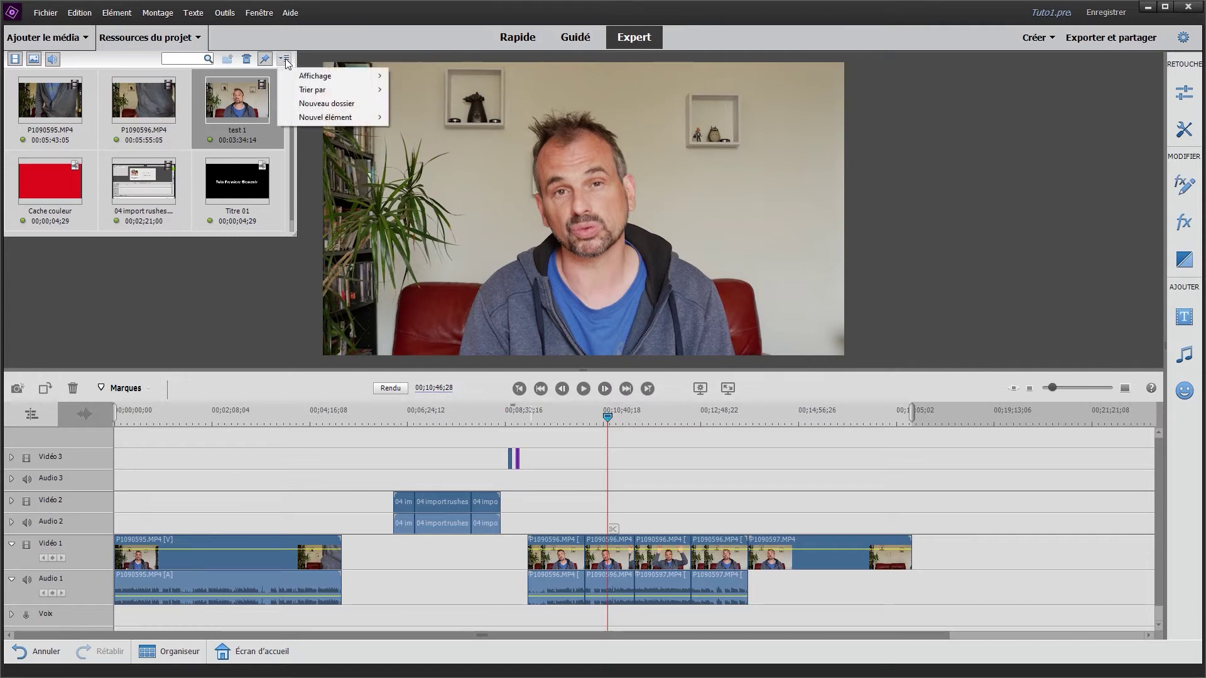
mouse_move(332, 76)
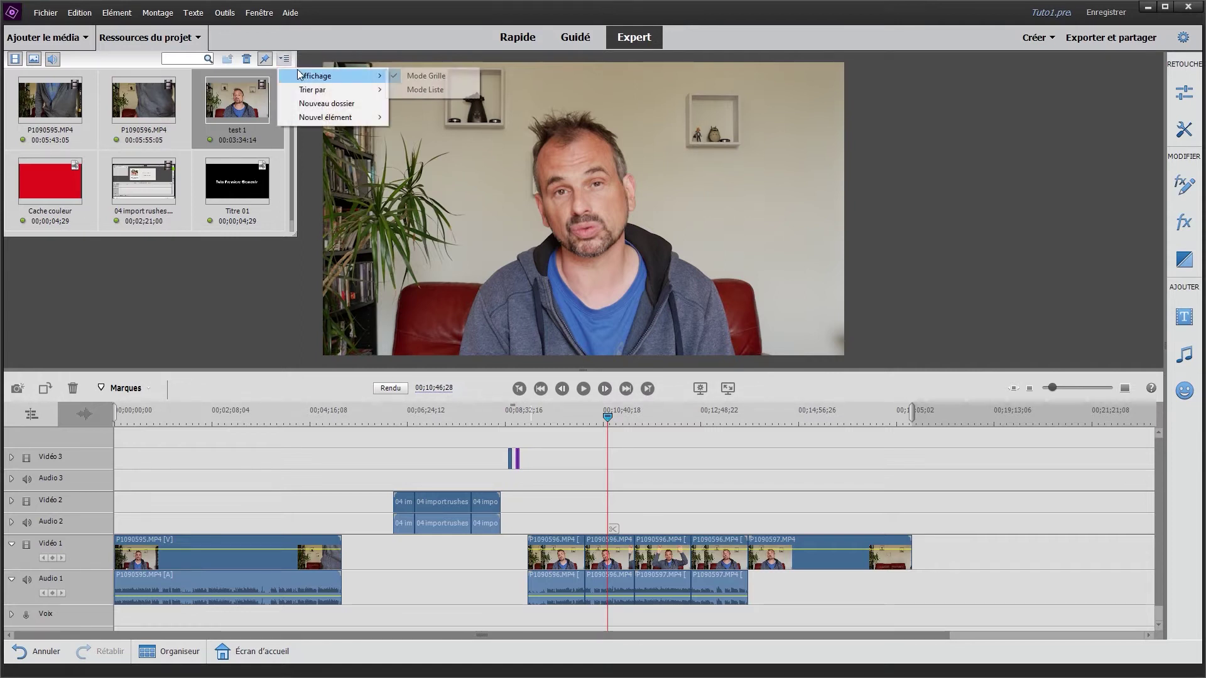
click(451, 91)
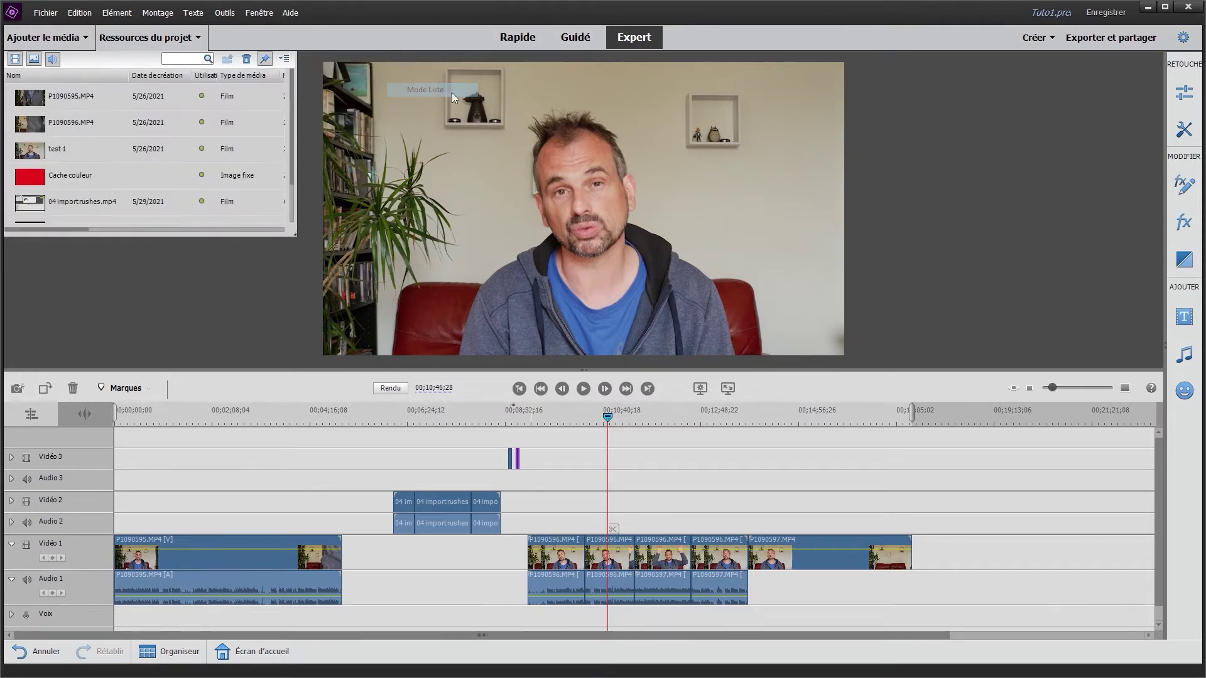
Step: Set in and out points on the test 1 clip to keep a section of about 44 seconds
double_click(34, 150)
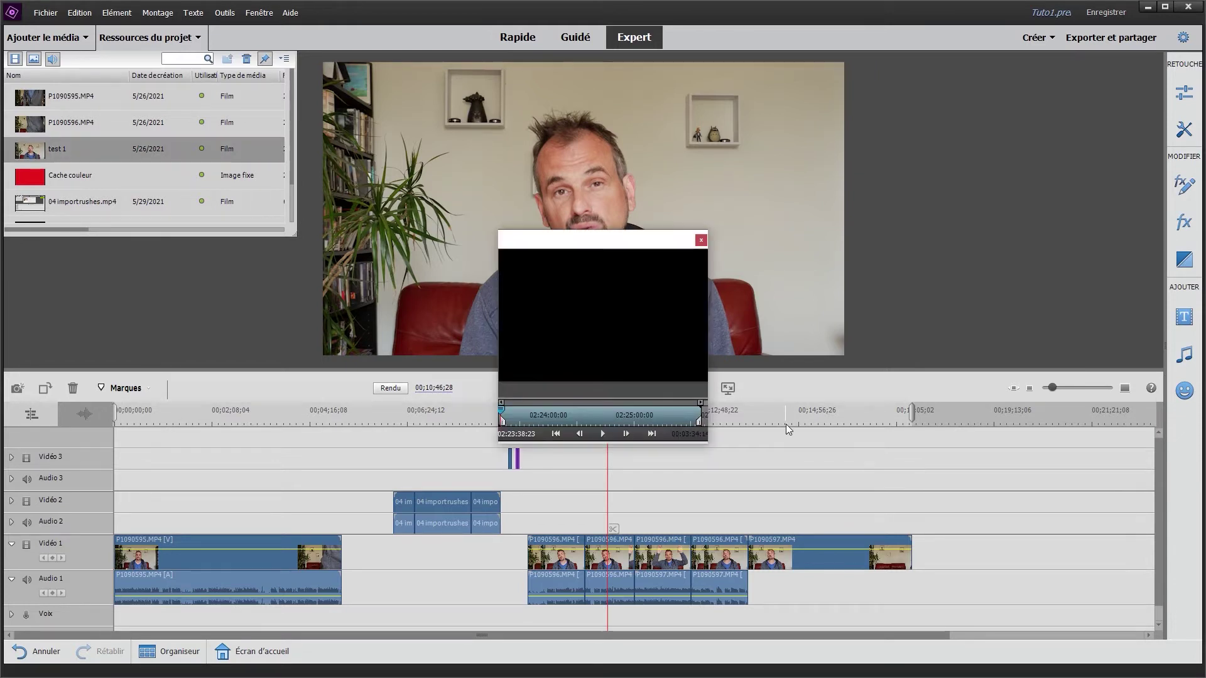
drag(592, 238, 605, 203)
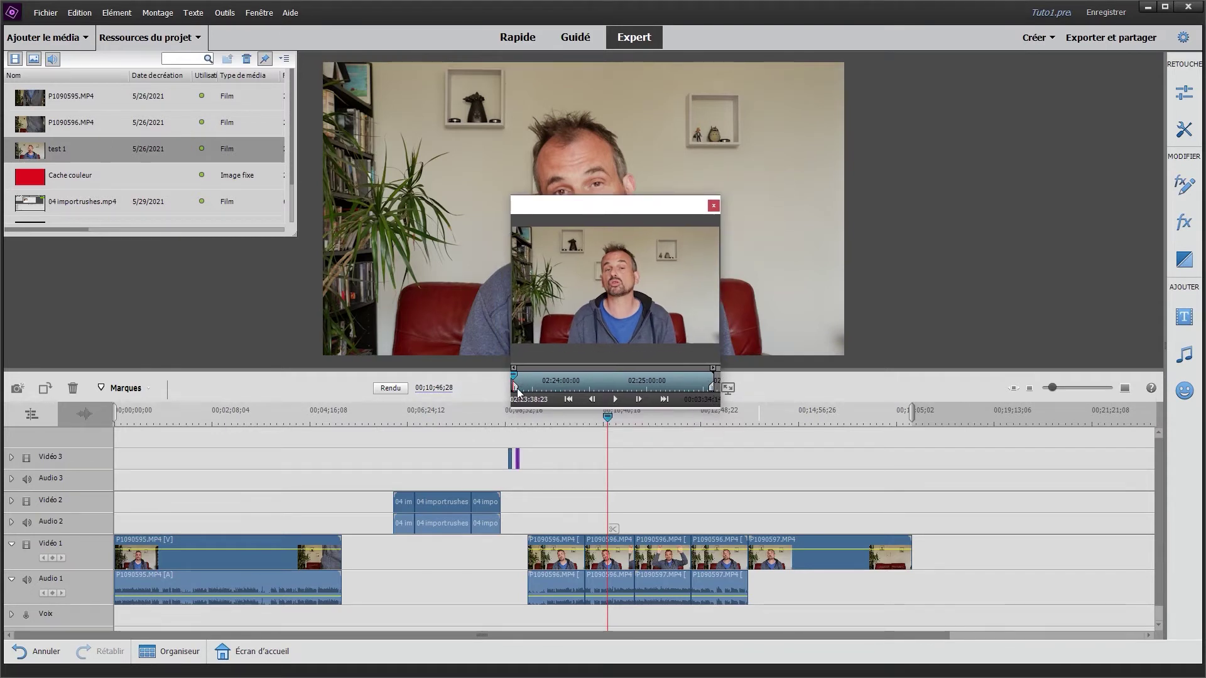
drag(516, 384, 534, 381)
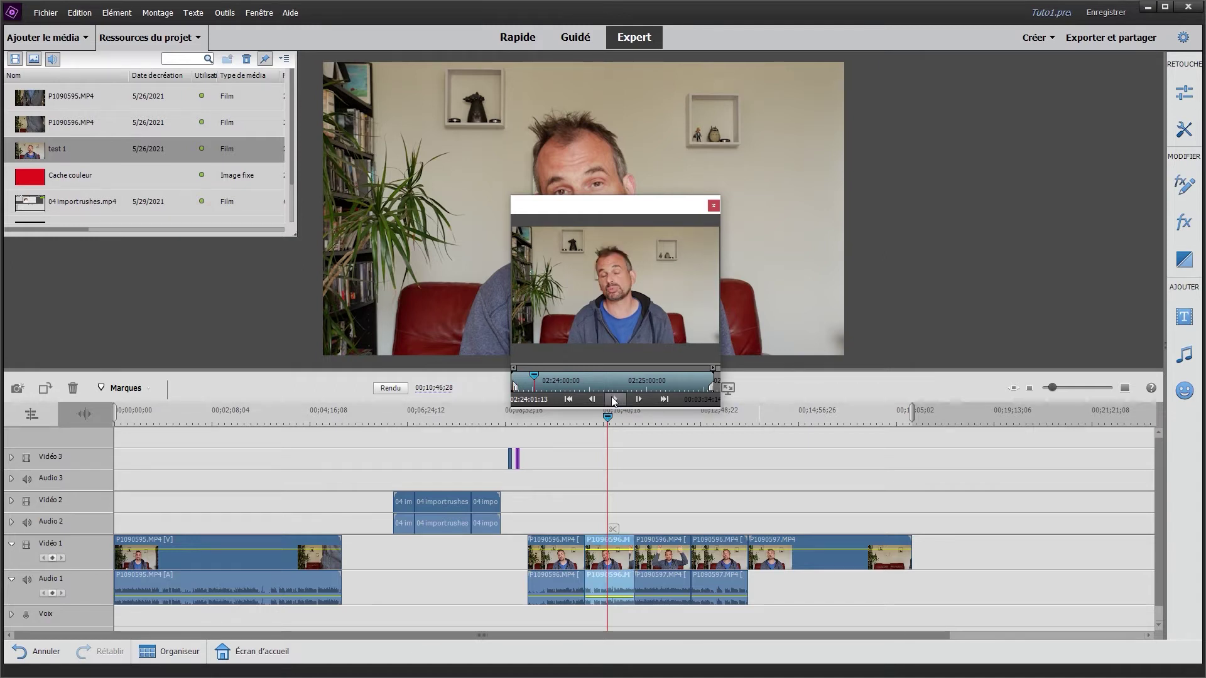
click(613, 398)
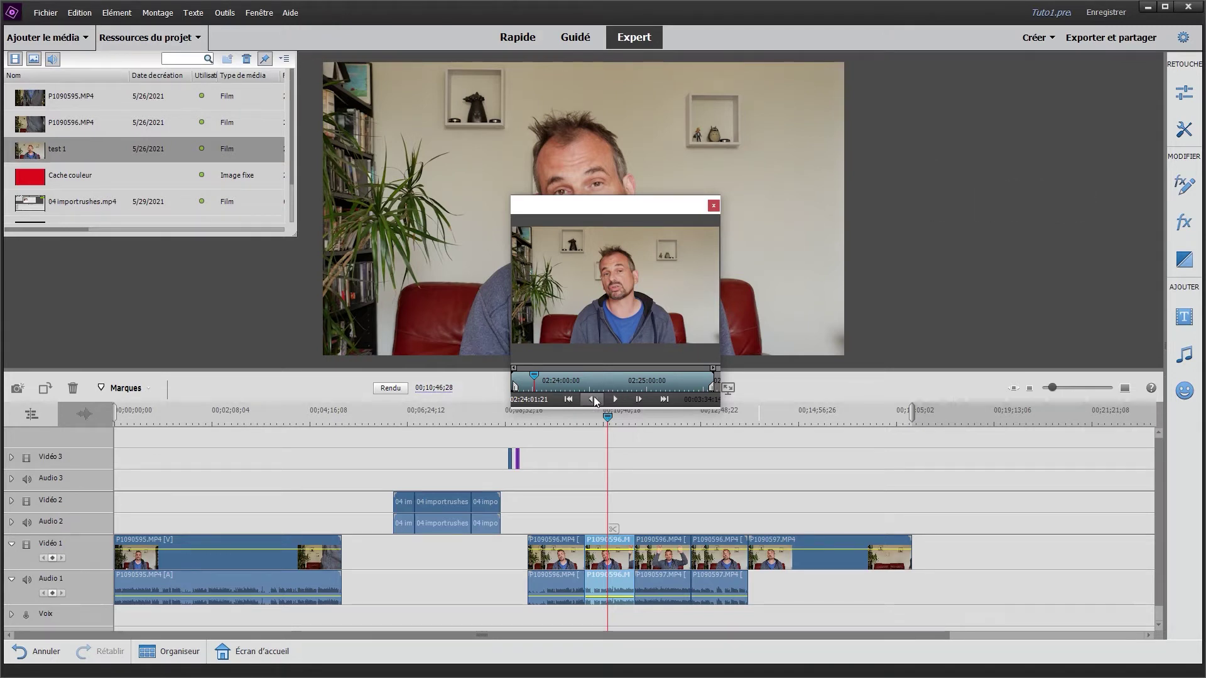
key(i)
drag(536, 389, 549, 388)
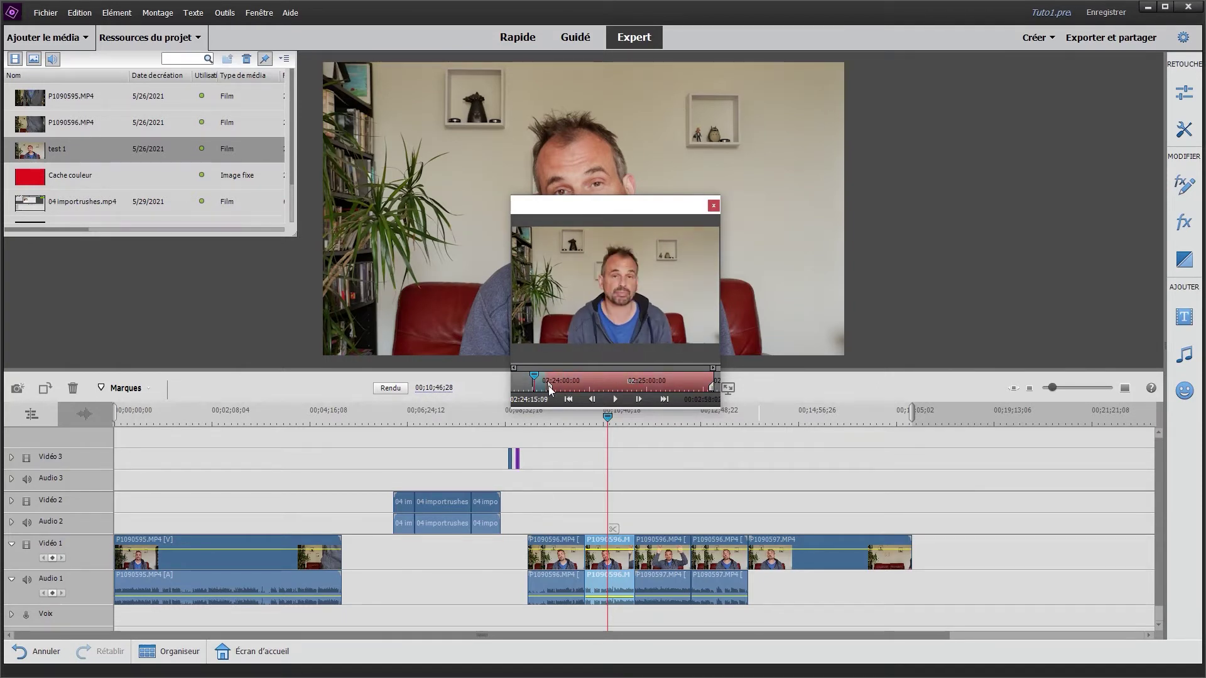
click(550, 381)
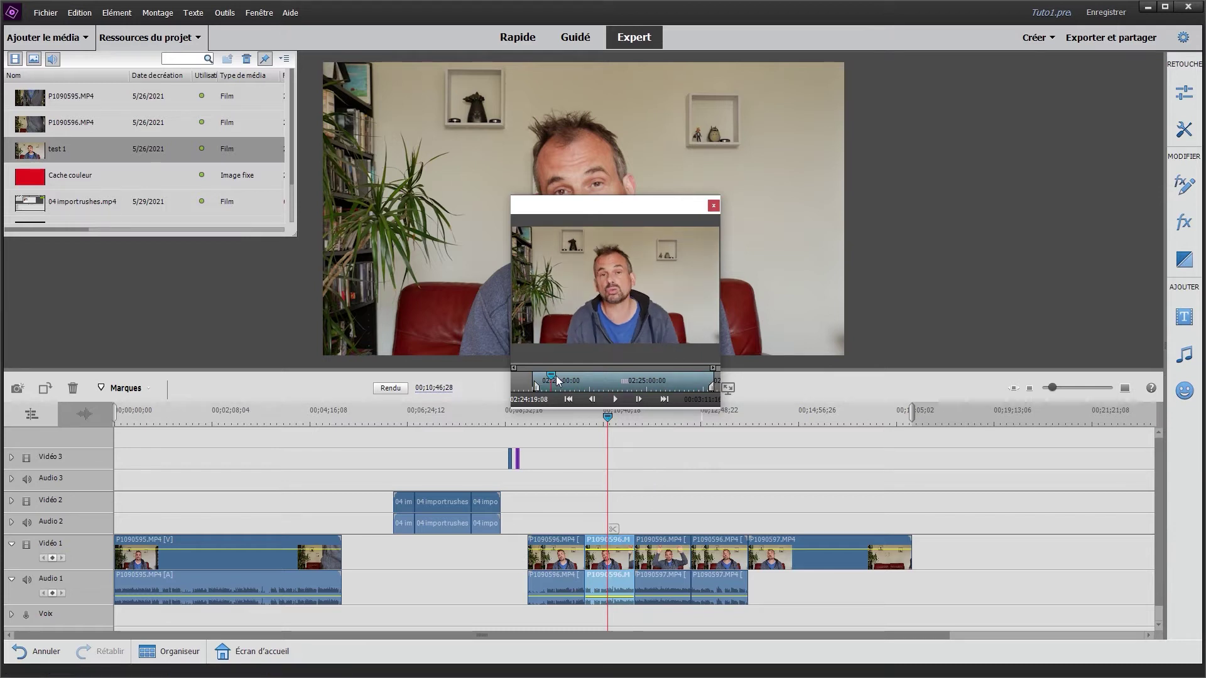
drag(557, 381, 581, 381)
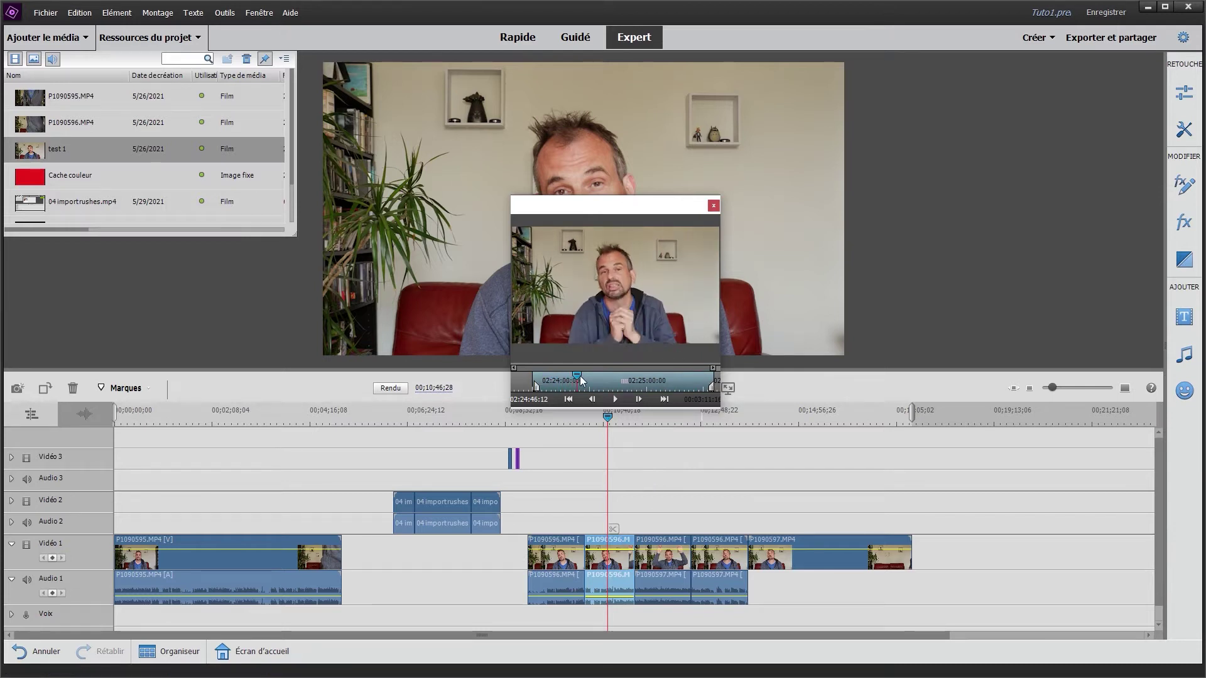
key(o)
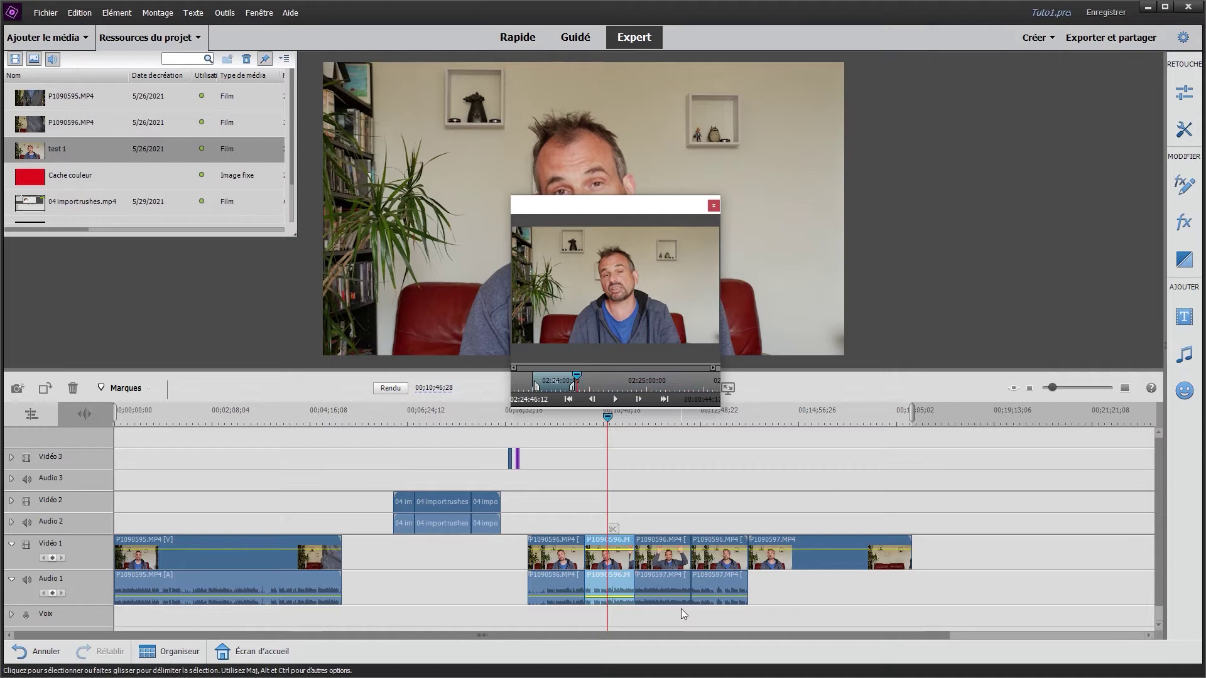
click(714, 205)
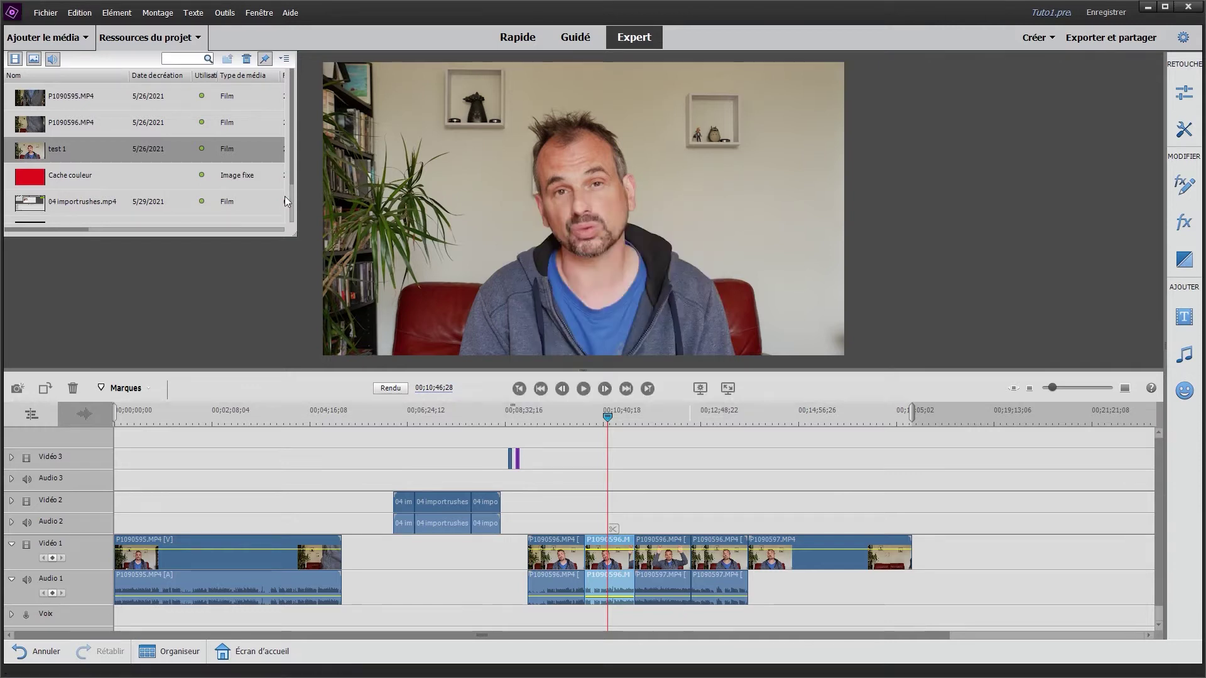
Step: Drop the trimmed test 1 clip on the timeline and zoom fully in around 00:13:43:19
drag(43, 159, 1045, 553)
mouse_move(1038, 416)
mouse_down()
mouse_move(1073, 416)
mouse_move(1032, 416)
mouse_up()
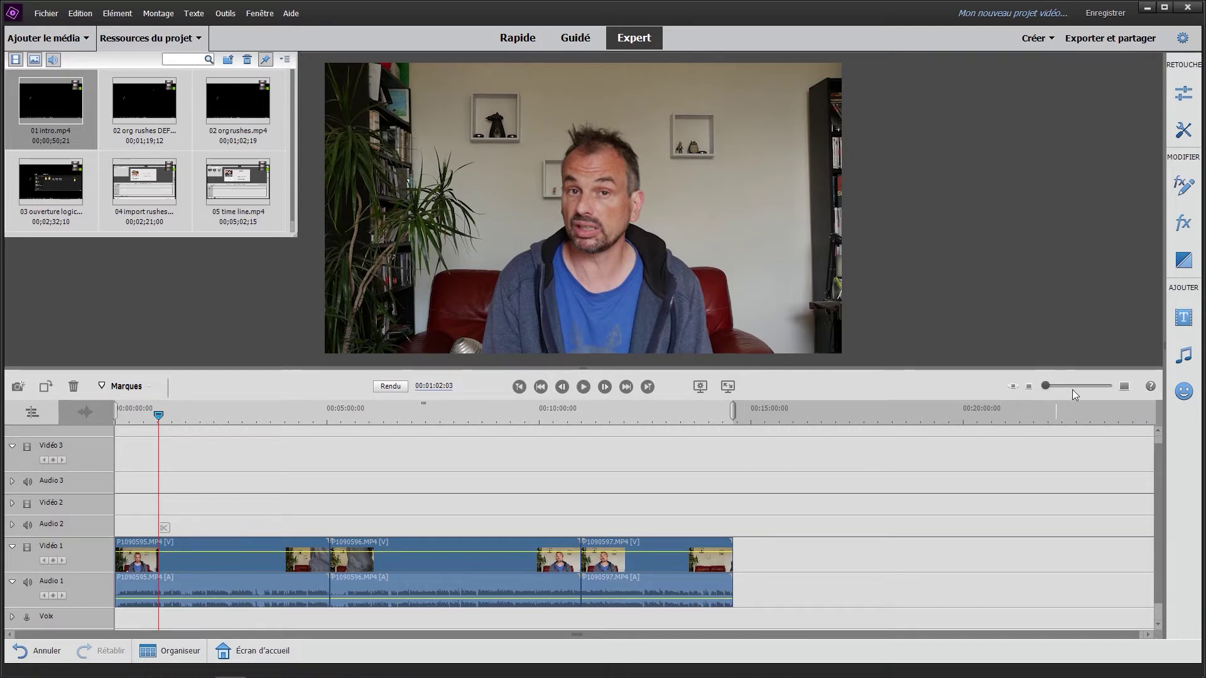
drag(1045, 386, 1115, 387)
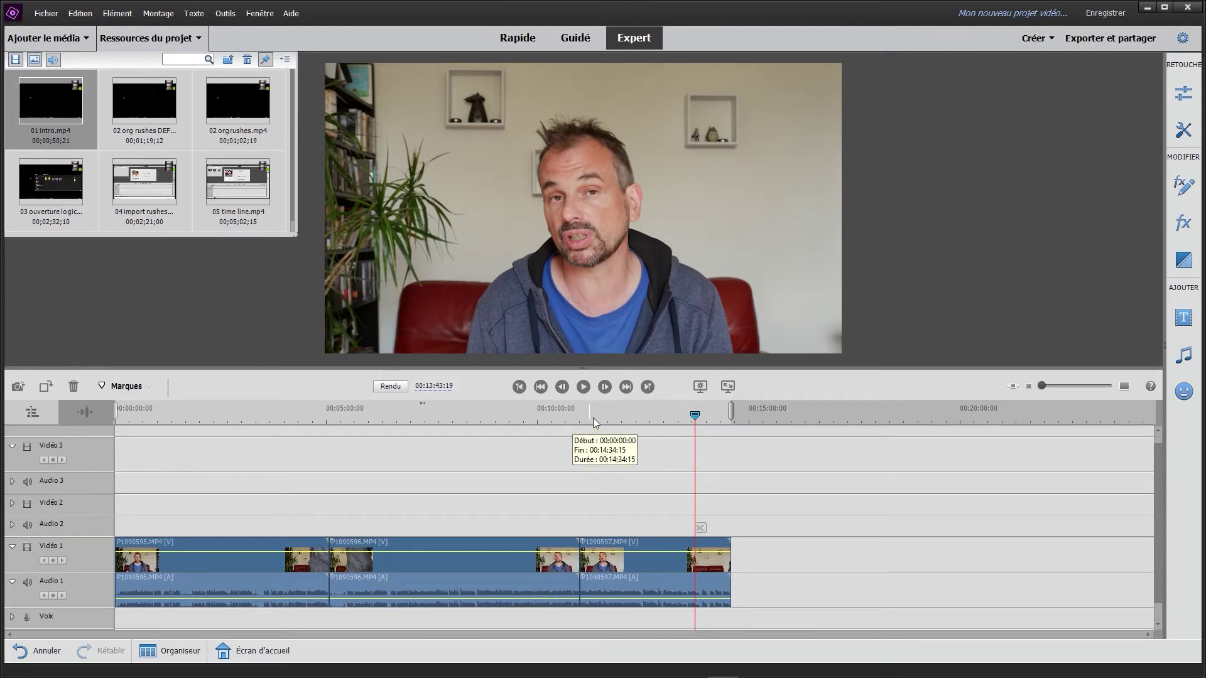
drag(1043, 387, 1132, 393)
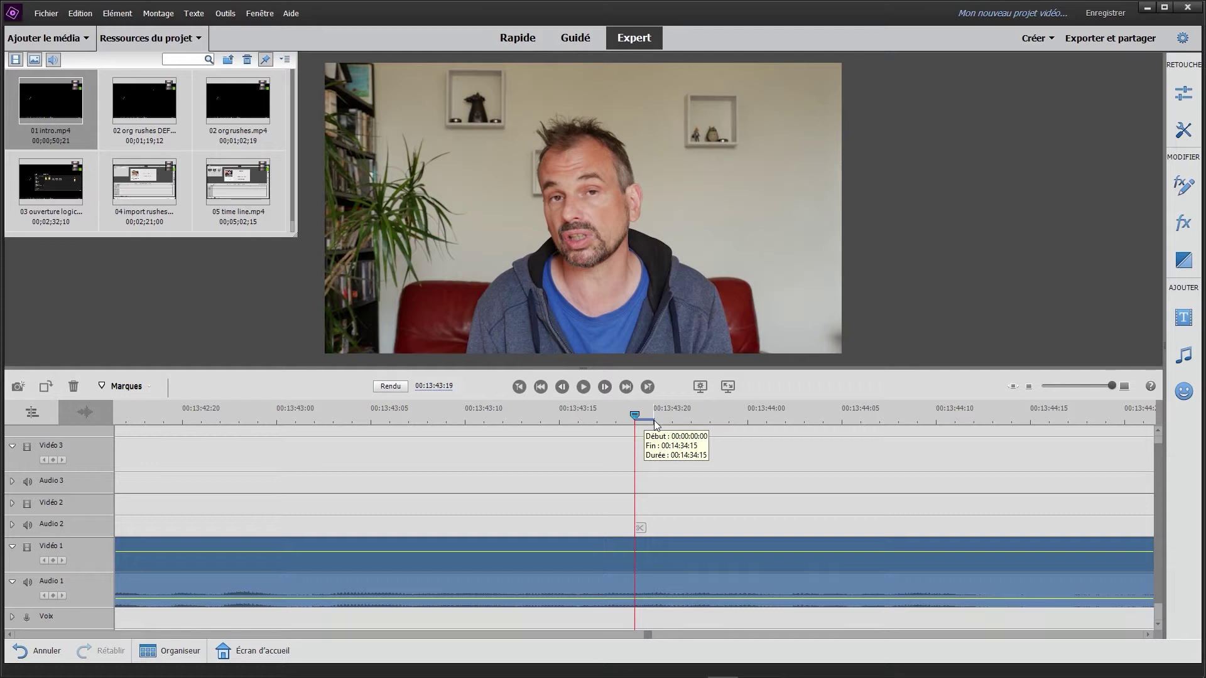
Step: Place the playhead at 00:13:43:20 and step it frame by frame
click(654, 420)
key(Right)
key(Right)
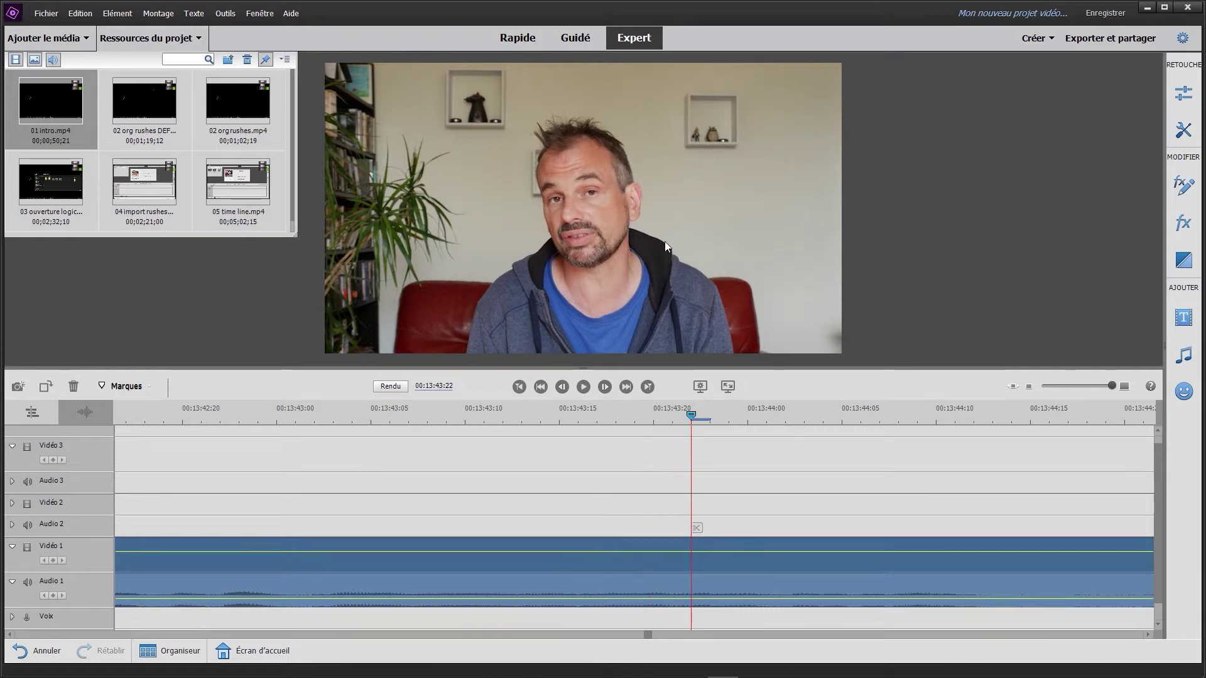
key(Left)
key(Left)
key(Left)
key(Left)
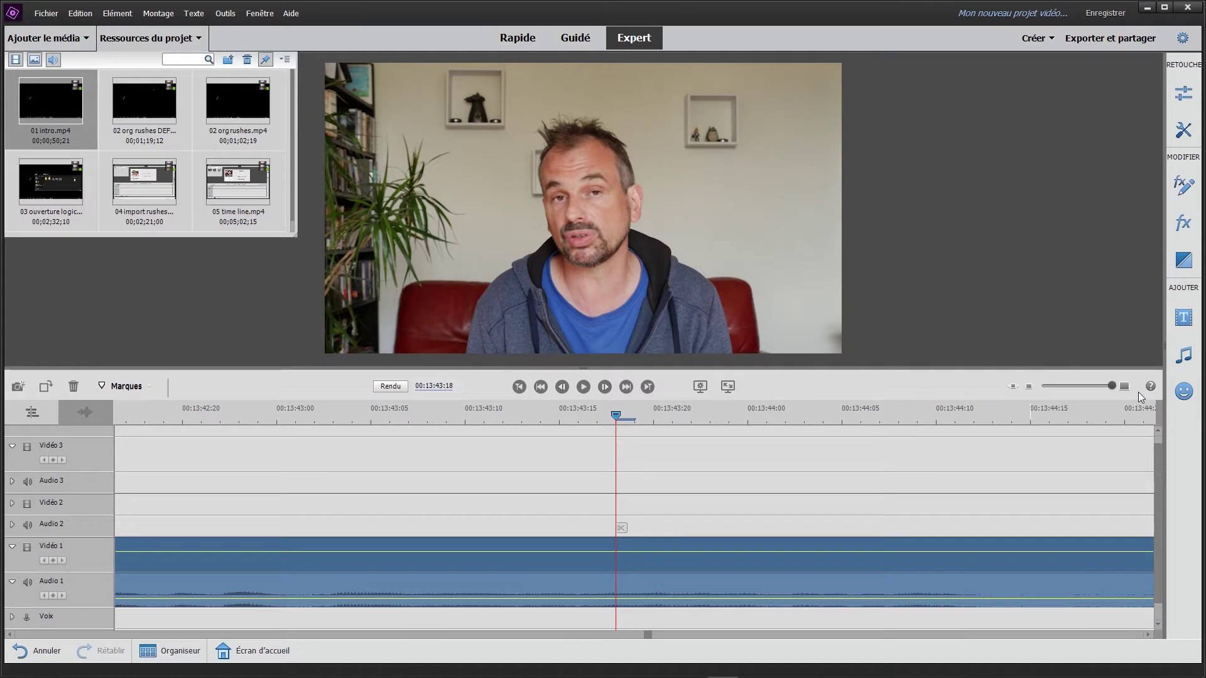
Step: Zoom the timeline out and back in, then fit the whole montage into view
click(1028, 386)
click(1028, 386)
click(1028, 386)
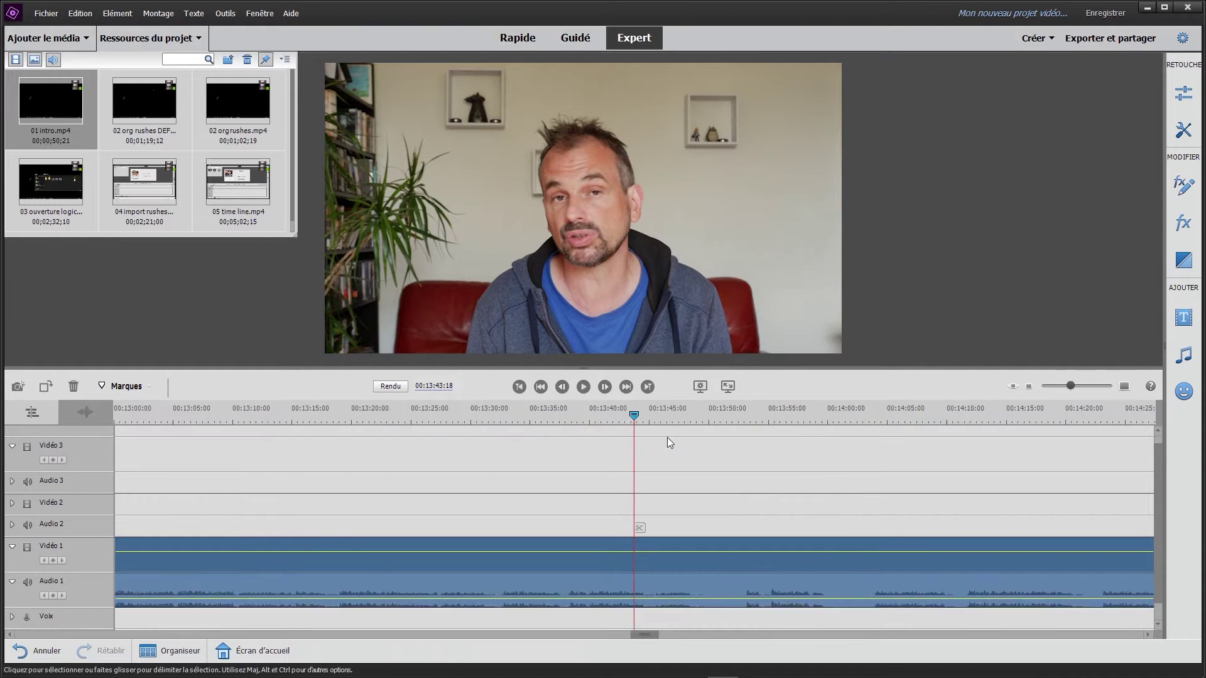
key(minus)
key(equal)
key(equal)
key(equal)
key(equal)
key(equal)
key(equal)
key(equal)
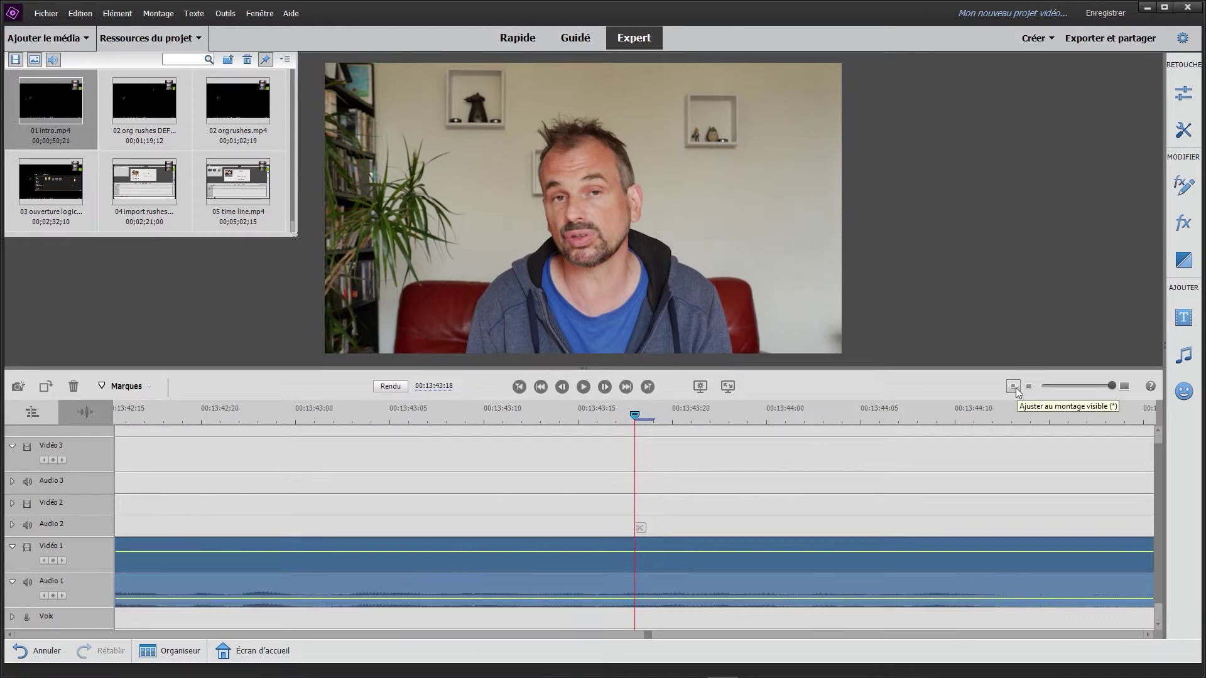
click(1016, 387)
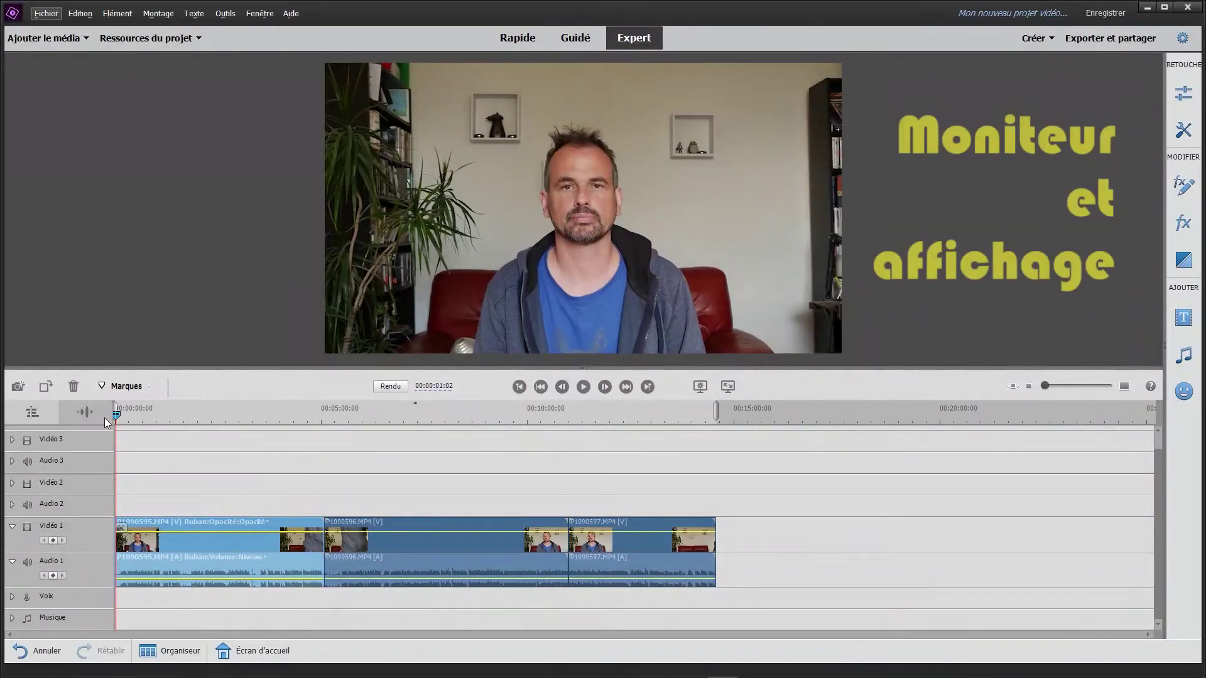
Step: Play through the first clip and split P1090595 at 00:01:57:00
drag(119, 416, 188, 417)
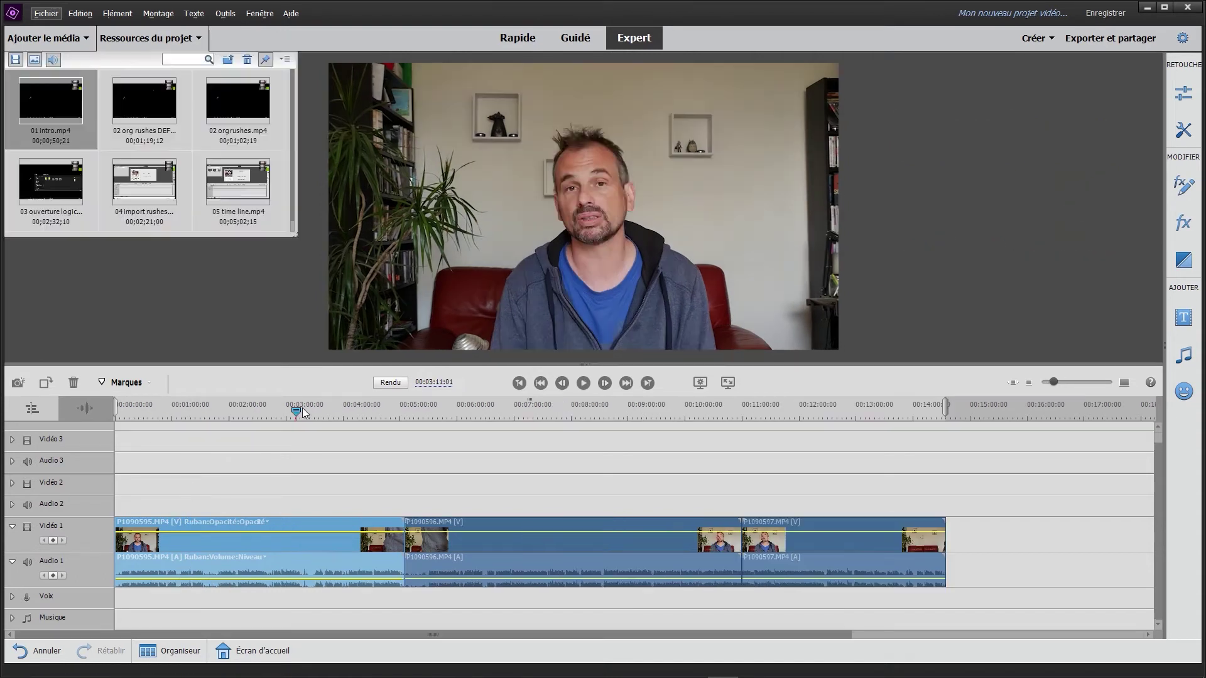
drag(302, 409, 147, 402)
key(space)
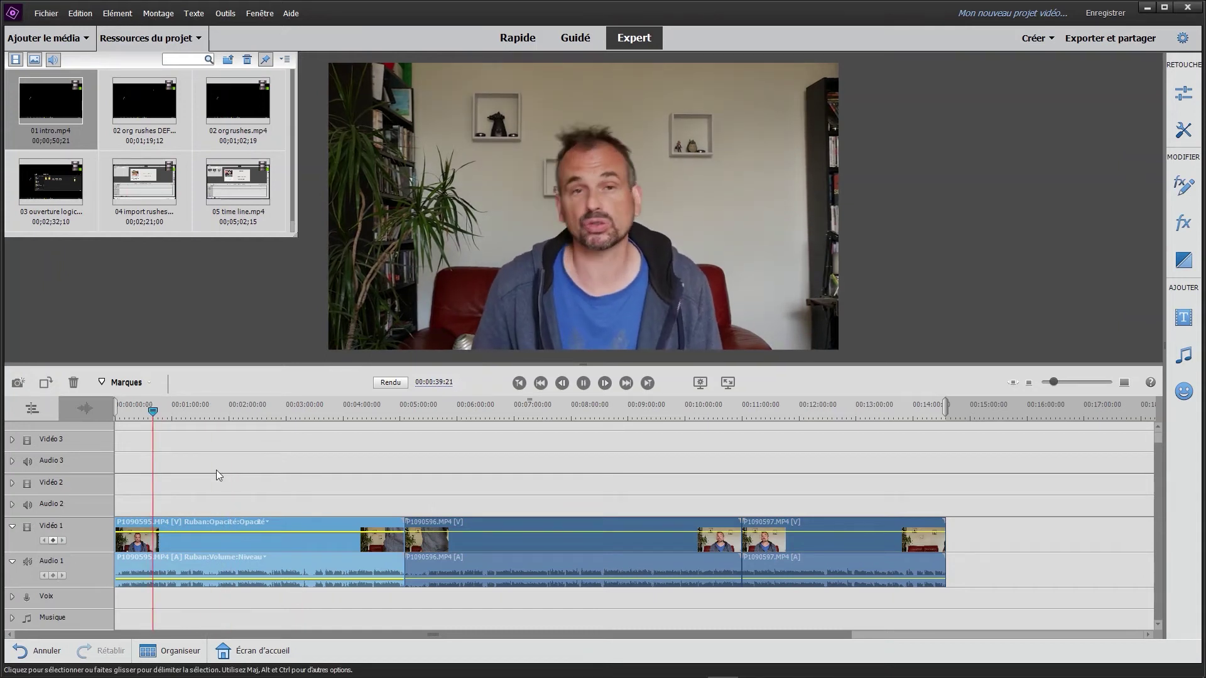
key(space)
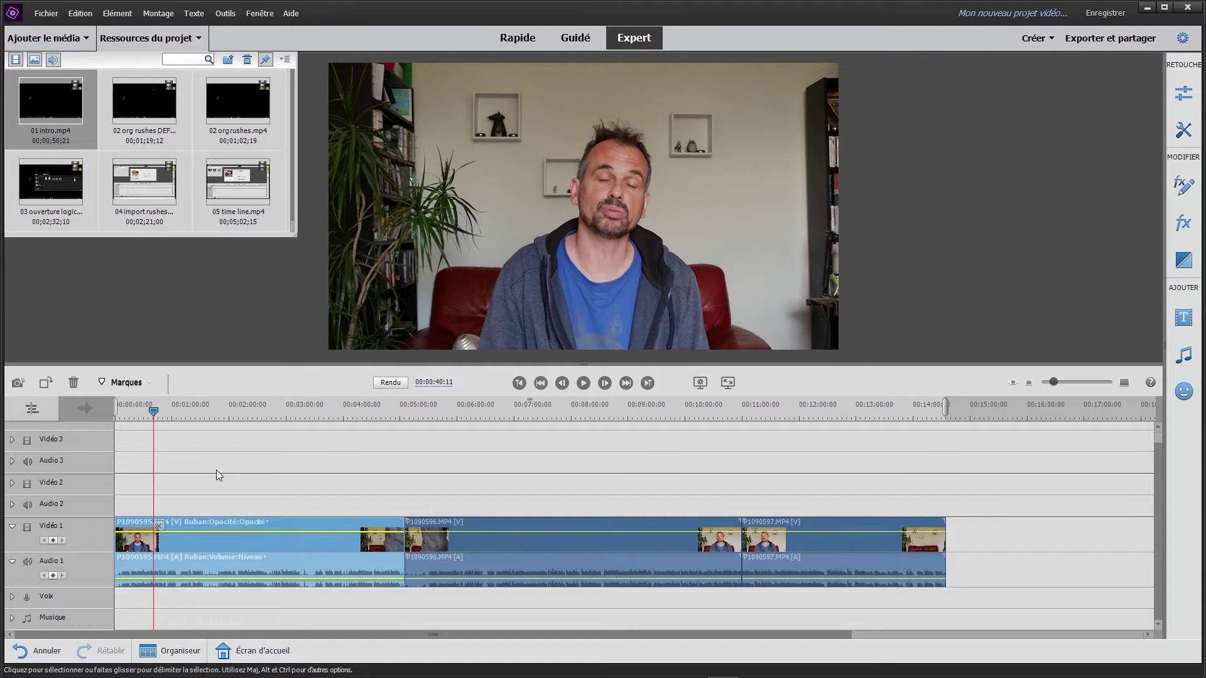
click(583, 384)
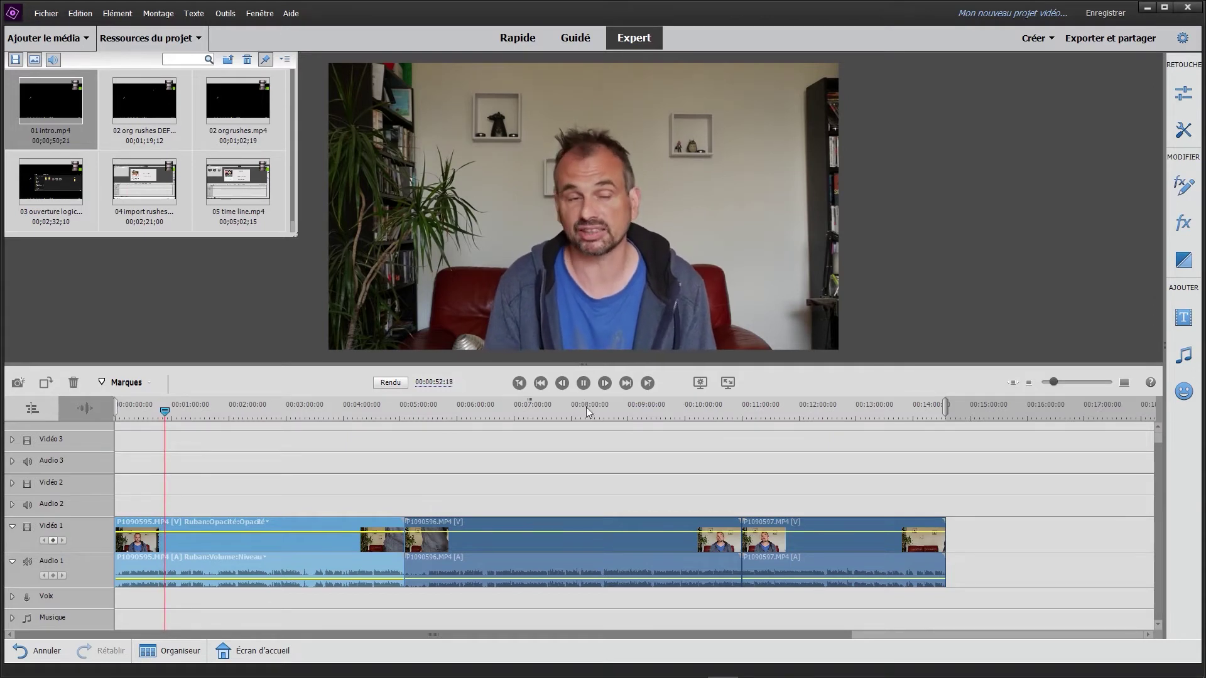
click(606, 384)
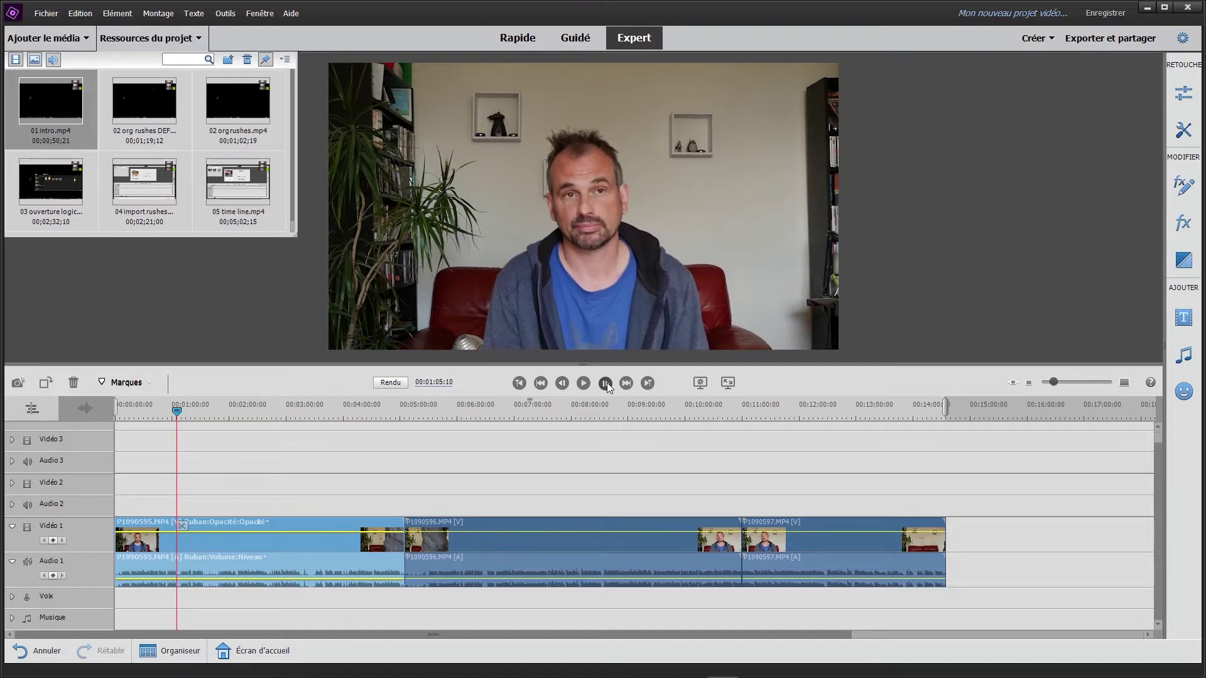
key(Right)
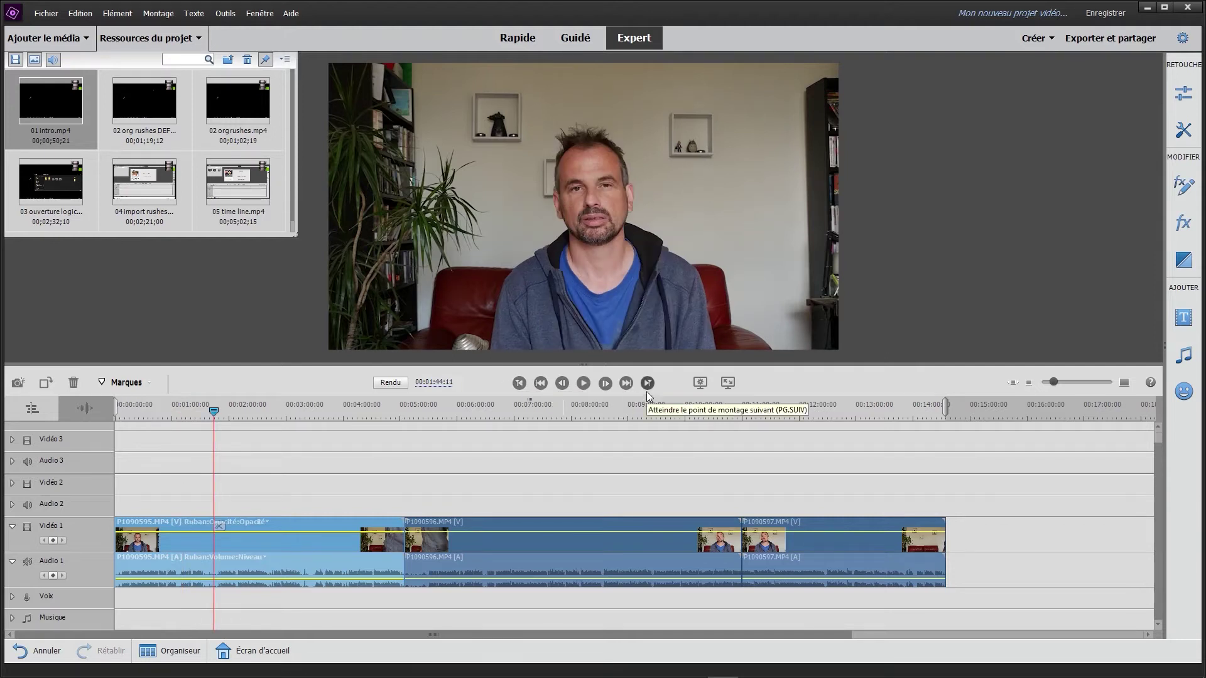
click(226, 409)
click(231, 526)
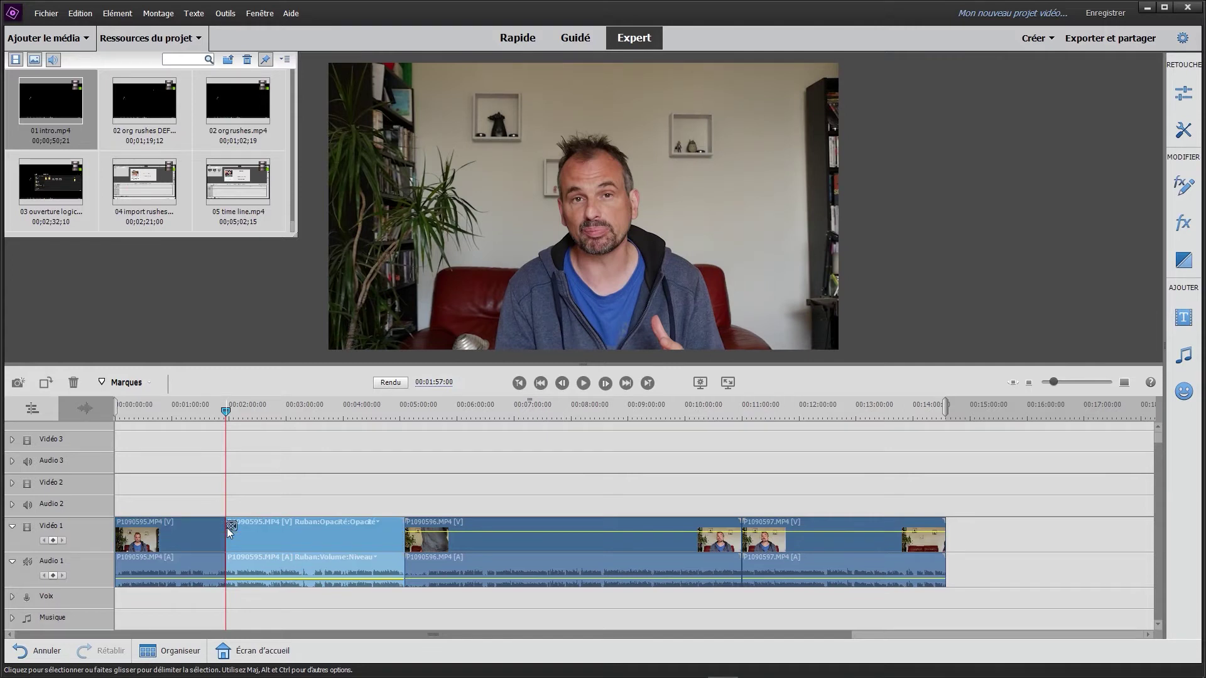
Step: Place 01 intro.mp4 on the Vidéo 3 and Audio 3 tracks
click(557, 410)
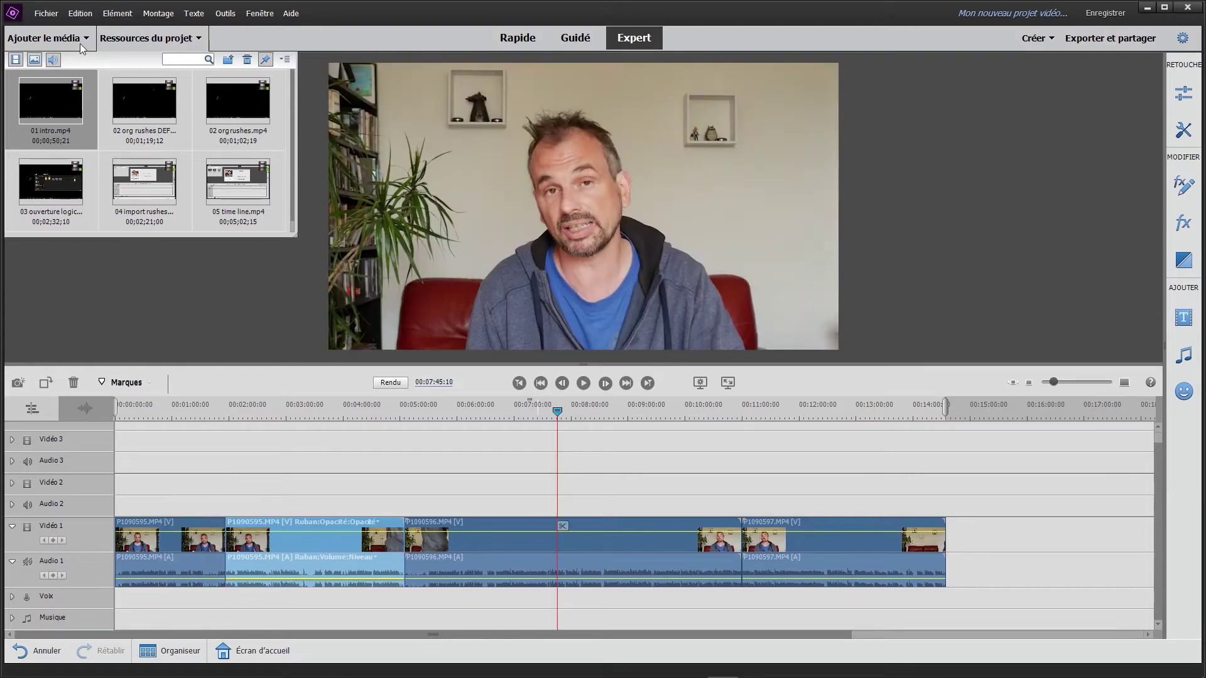
drag(45, 125, 267, 465)
click(648, 383)
Step: Step through the timeline's edit points from end to start with Page Up/Page Down
click(647, 383)
click(519, 383)
click(519, 384)
click(519, 383)
click(520, 383)
click(519, 383)
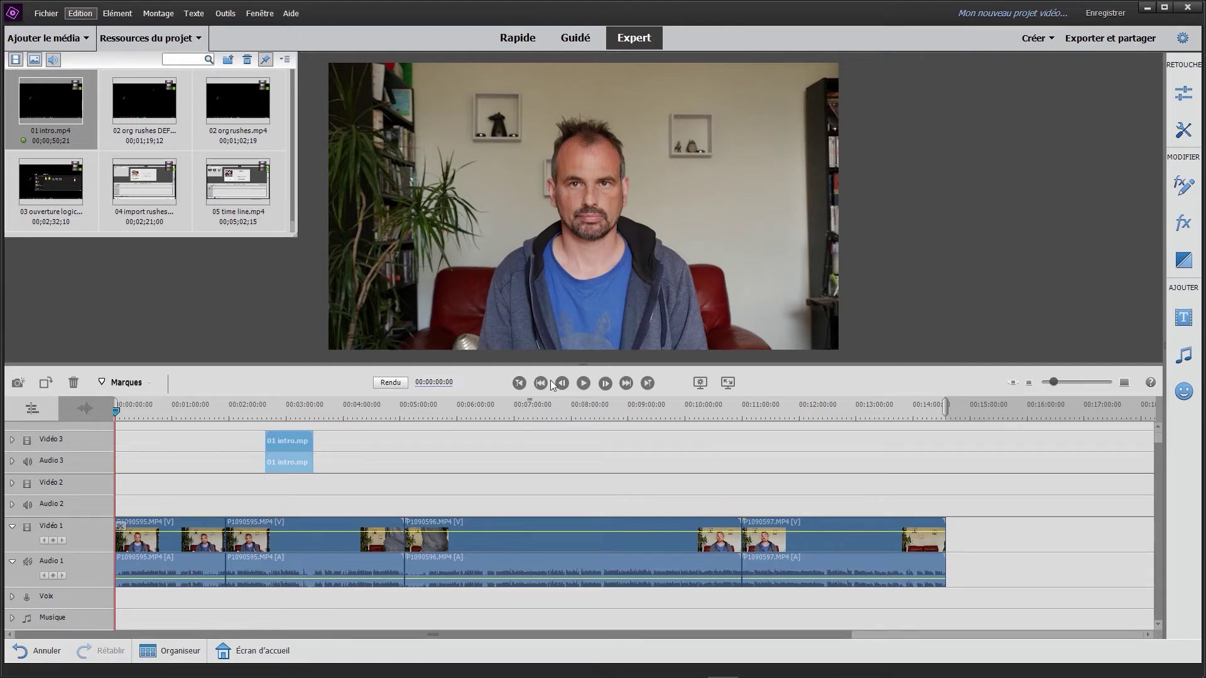
key(Page_Down)
key(Page_Down)
key(Page_Down)
key(Page_Down)
key(Page_Down)
key(Page_Down)
key(Page_Up)
key(Page_Up)
key(Page_Up)
key(Page_Up)
key(Page_Up)
key(Page_Up)
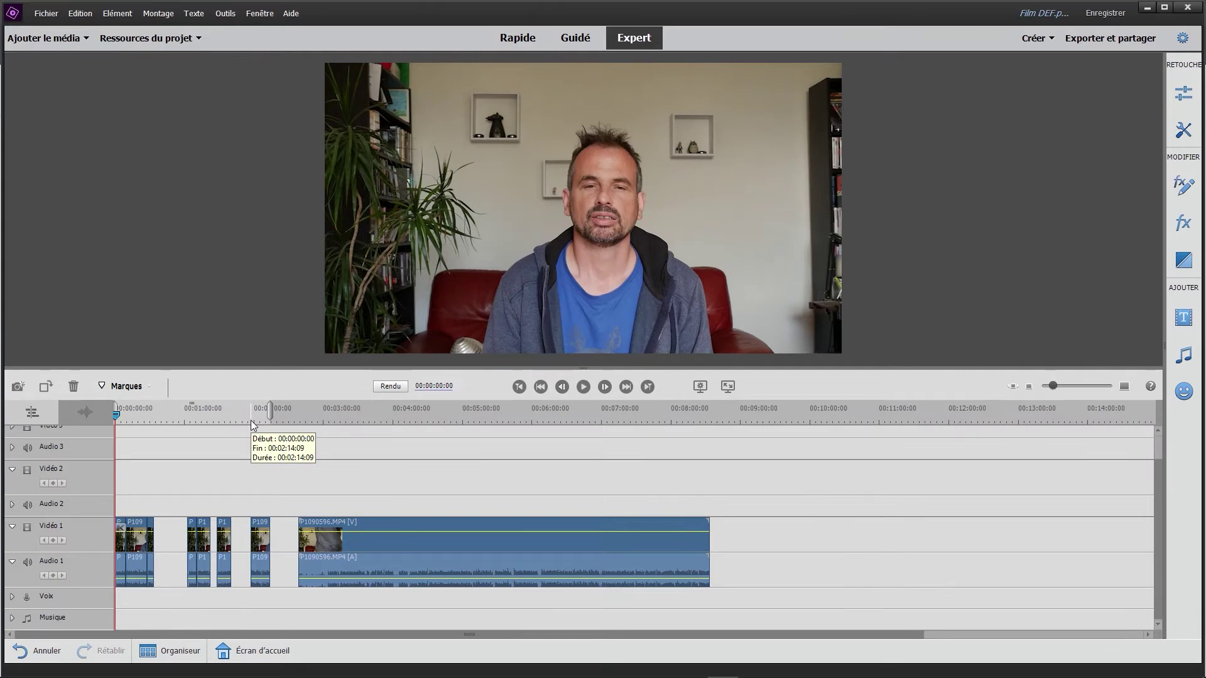
Step: Jump back and forth between the start and end of the timeline
key(End)
key(Home)
key(End)
key(Home)
key(End)
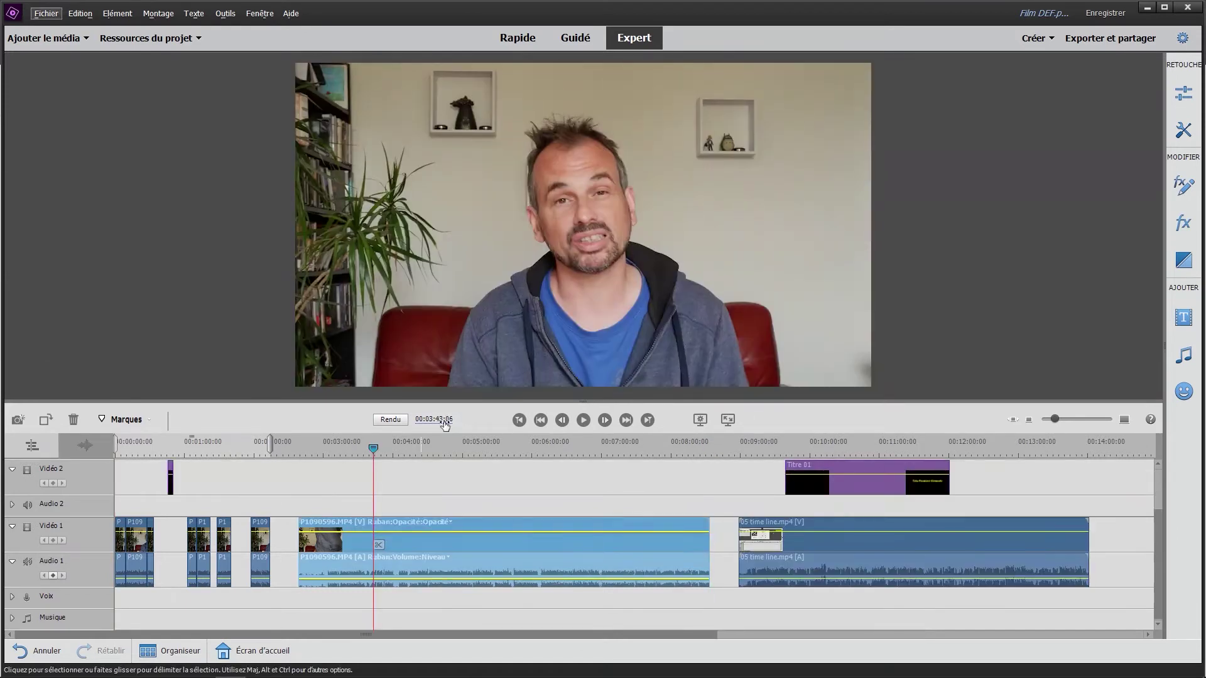
Step: Enter timecode 00:03:47:11, then move the playhead to 00:03:36:12
click(444, 426)
text(34711)
key(Return)
mouse_move(434, 419)
mouse_down()
mouse_move(408, 419)
mouse_move(453, 419)
mouse_up()
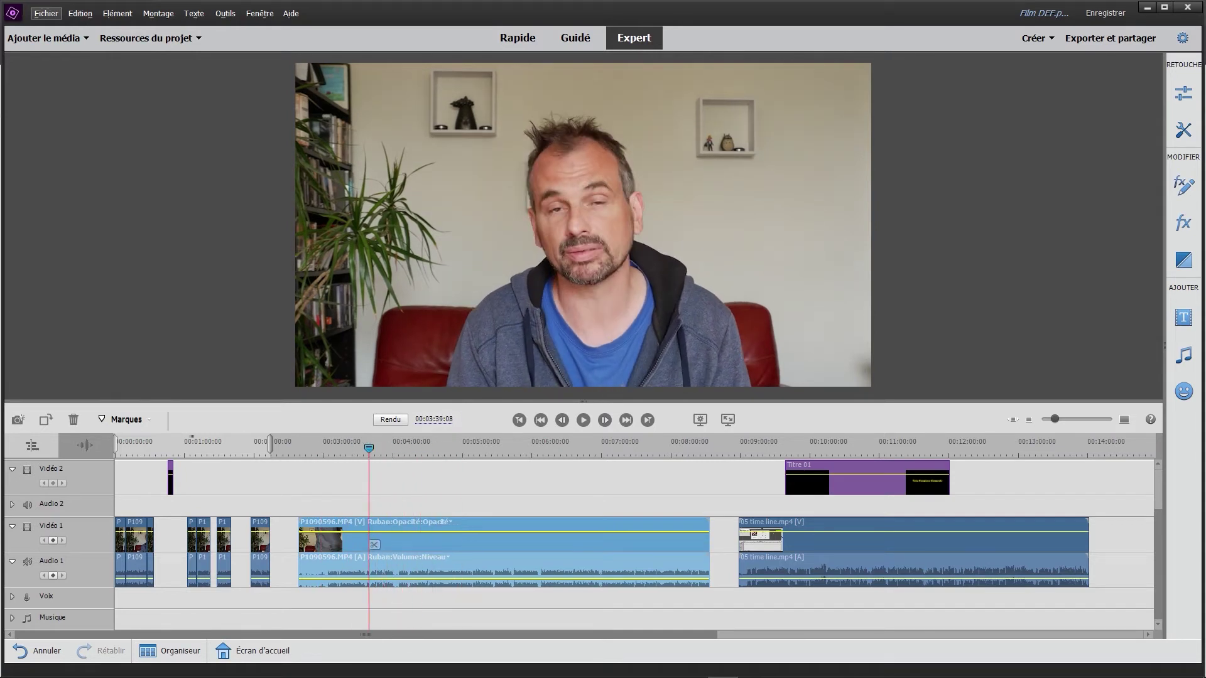
click(365, 444)
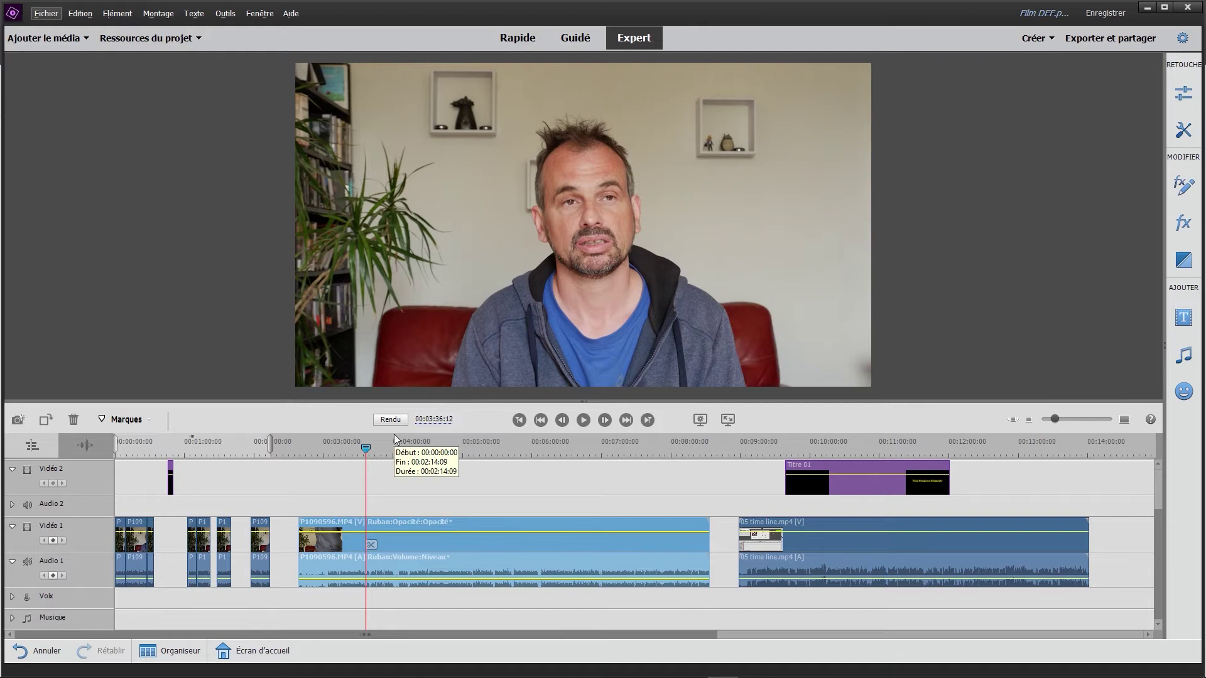
Step: Add an unnumbered edit marker at 00:05:34:02
click(126, 420)
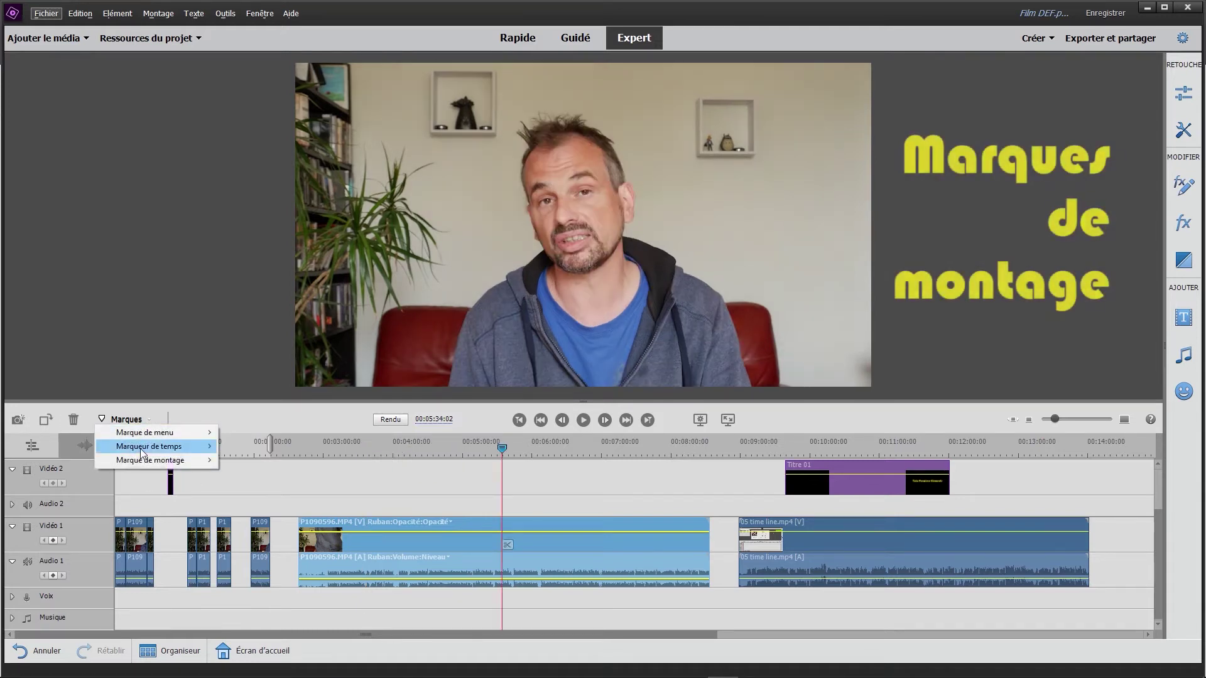
mouse_move(143, 447)
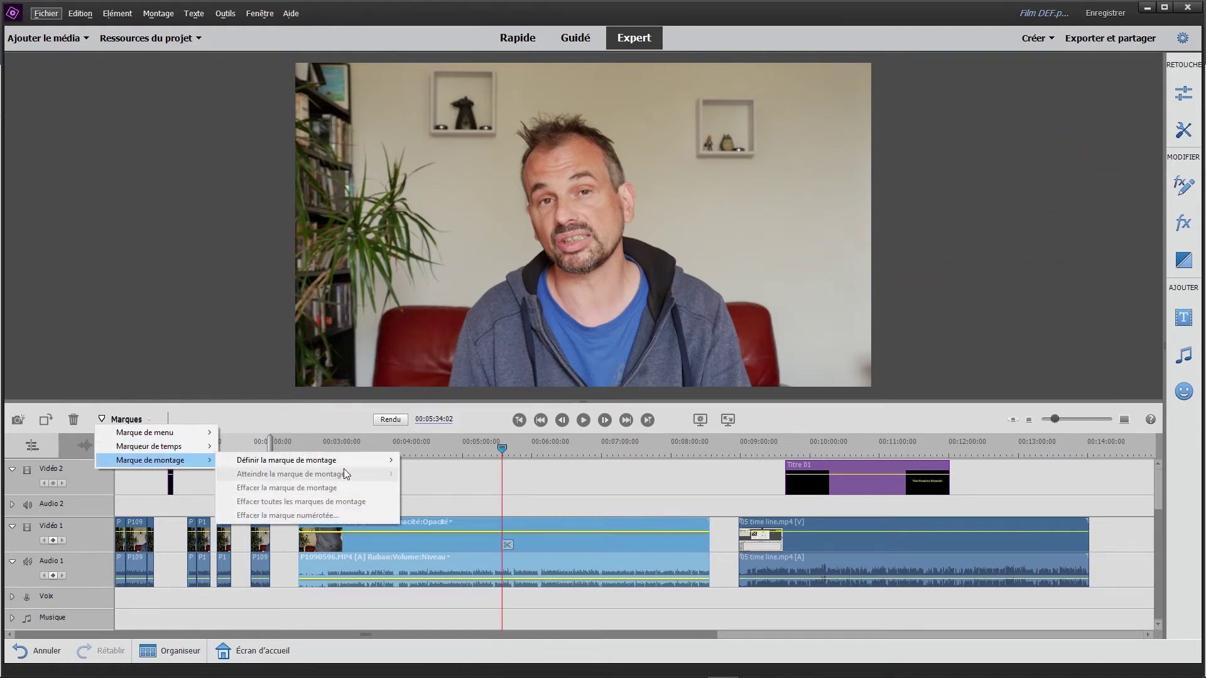
mouse_move(345, 462)
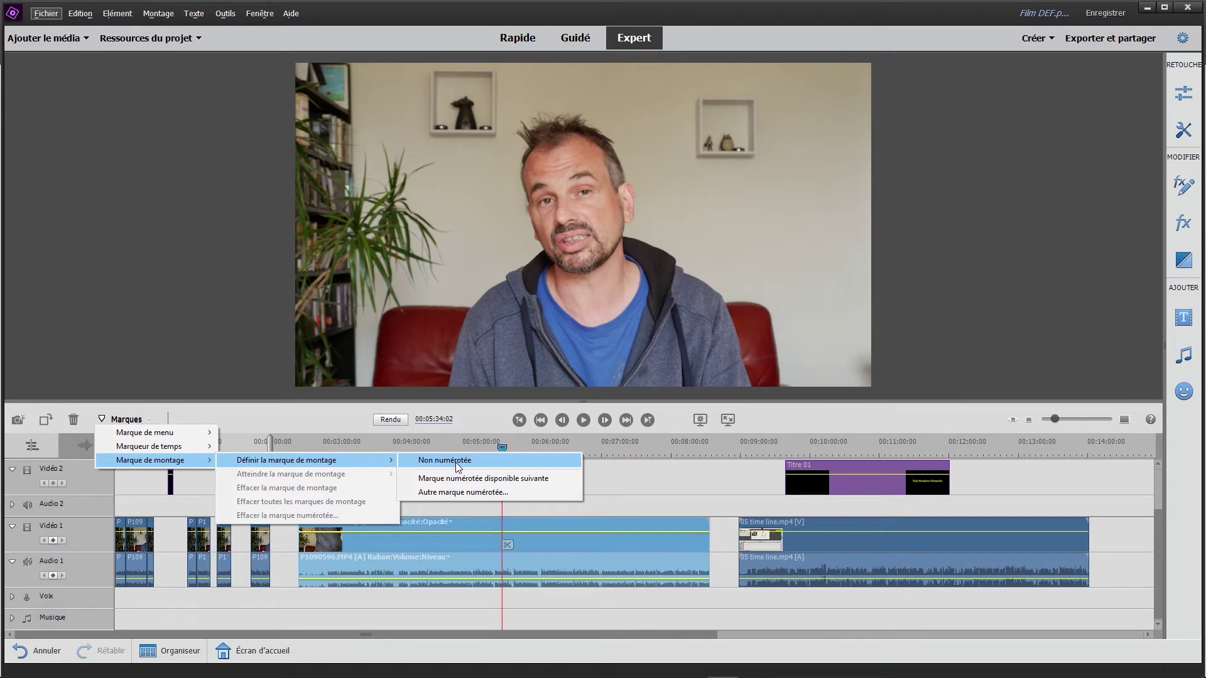
click(449, 478)
Step: Add the next numbered edit marker at 00:07:06:07
drag(502, 453, 608, 447)
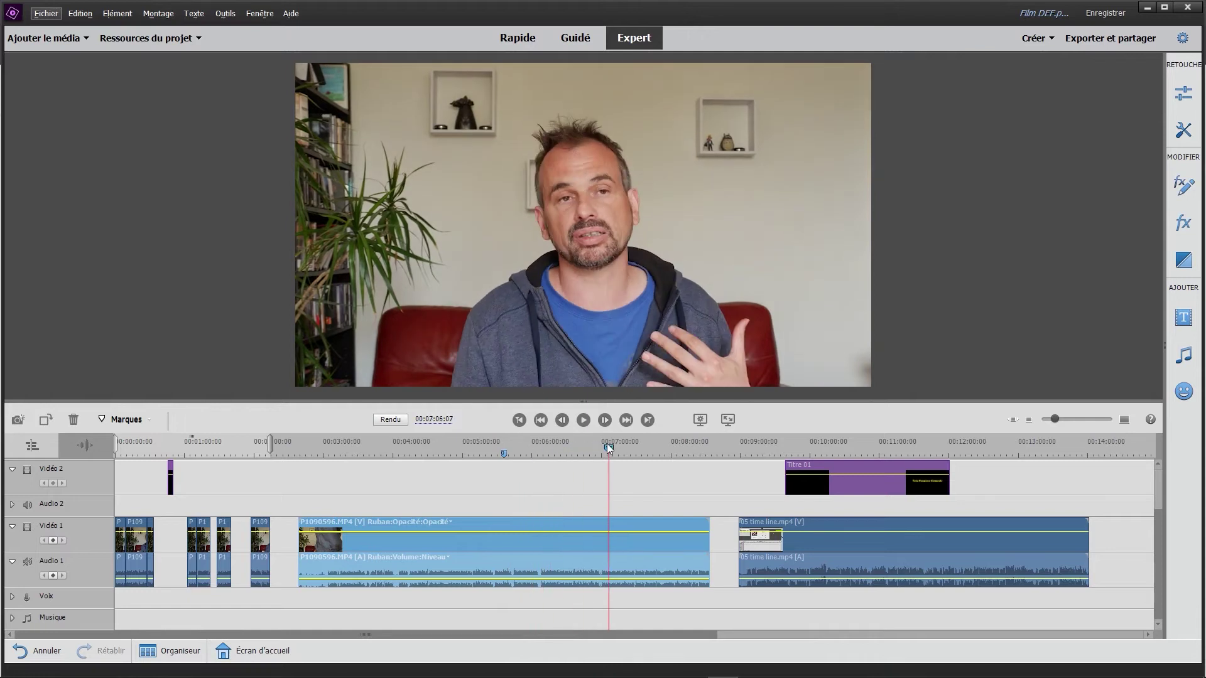
click(125, 419)
mouse_move(151, 460)
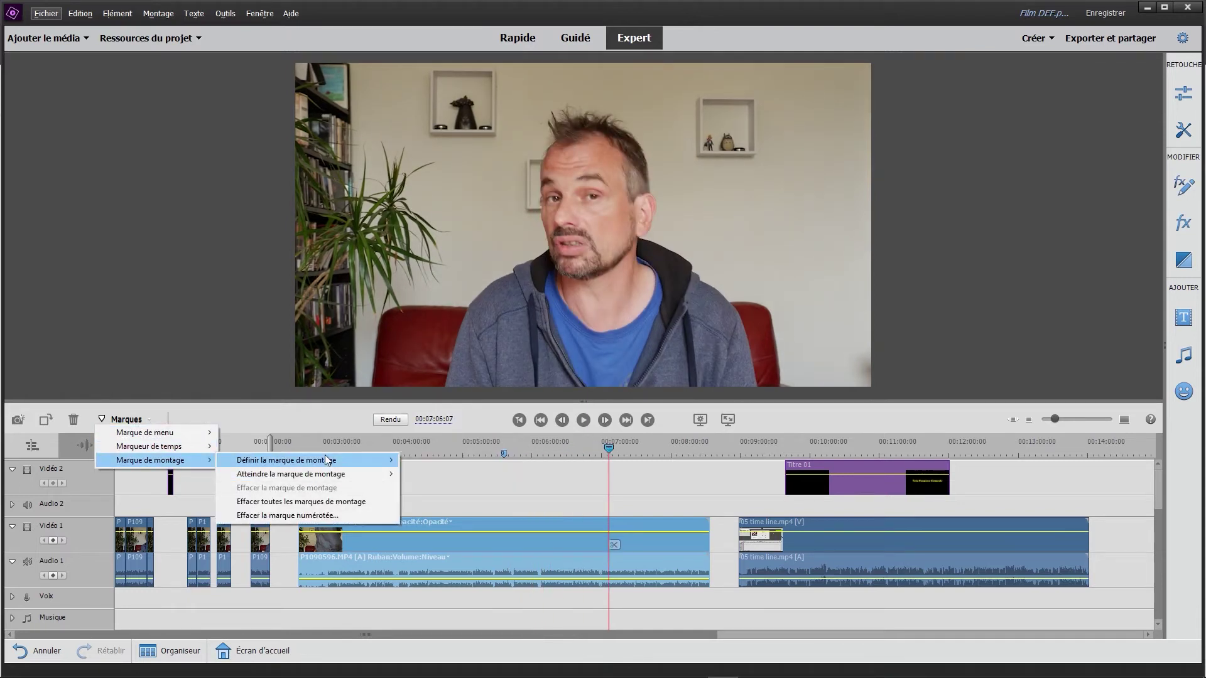
mouse_move(331, 462)
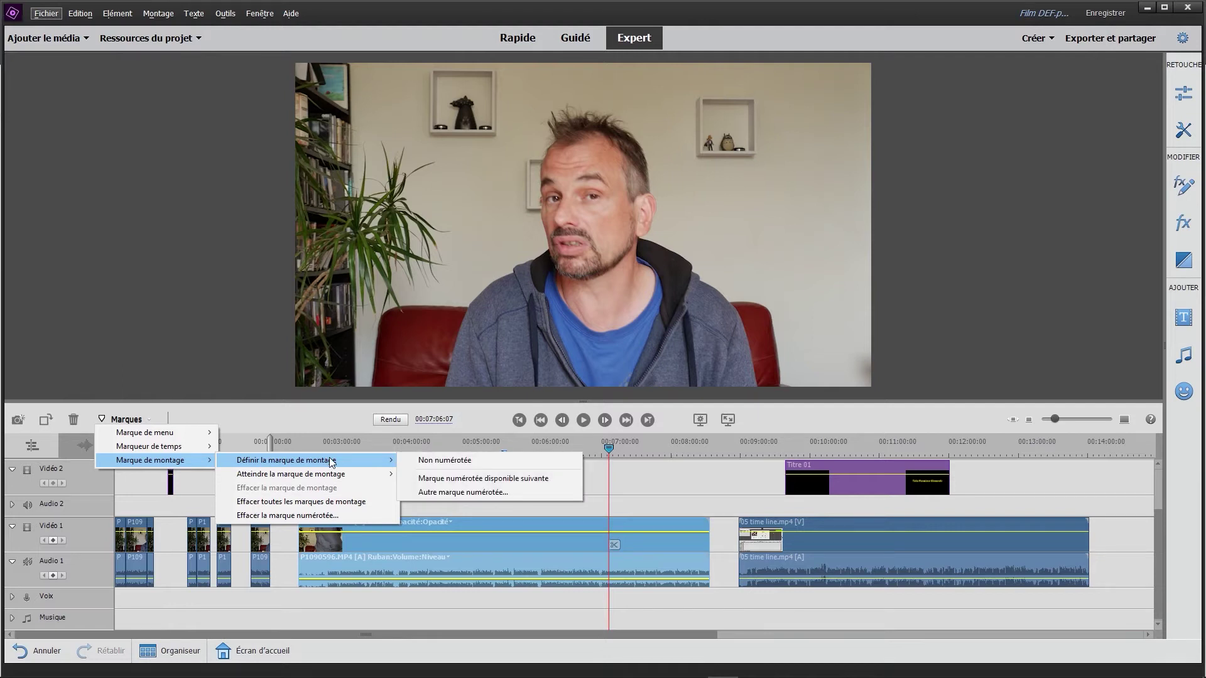
click(417, 477)
Step: From about 00:05:27, jump to the next edit marker at 00:05:34:02
drag(609, 448, 475, 446)
click(126, 420)
mouse_move(151, 460)
mouse_move(275, 476)
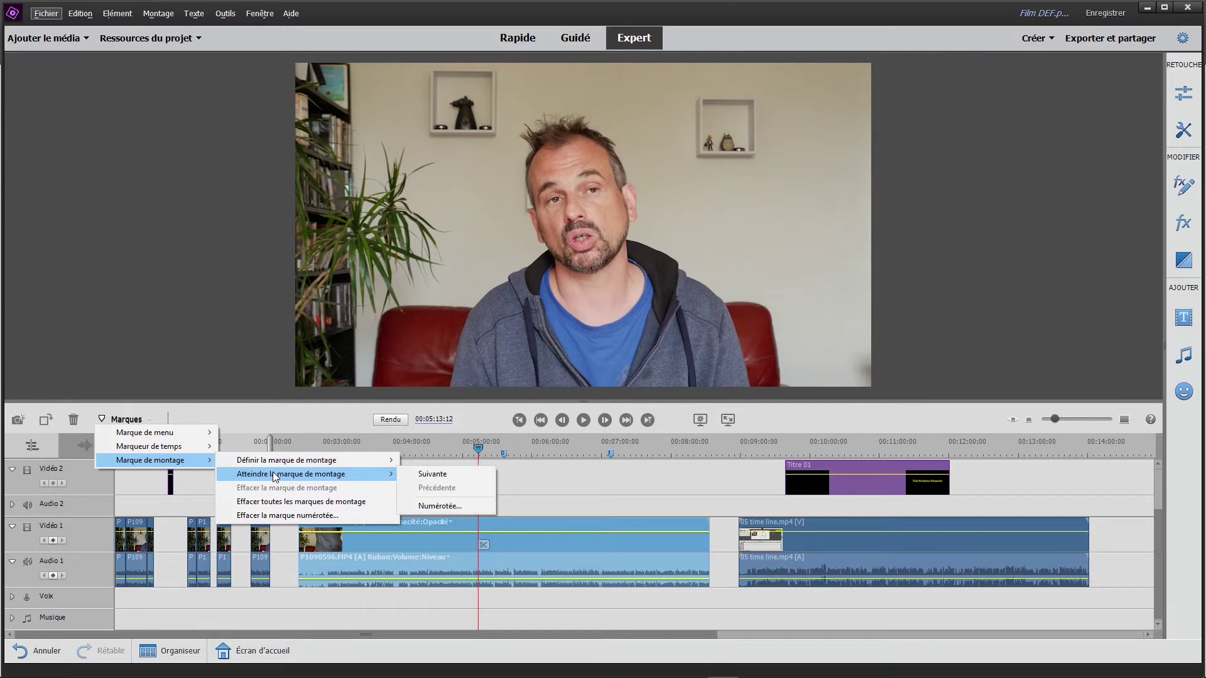
click(419, 475)
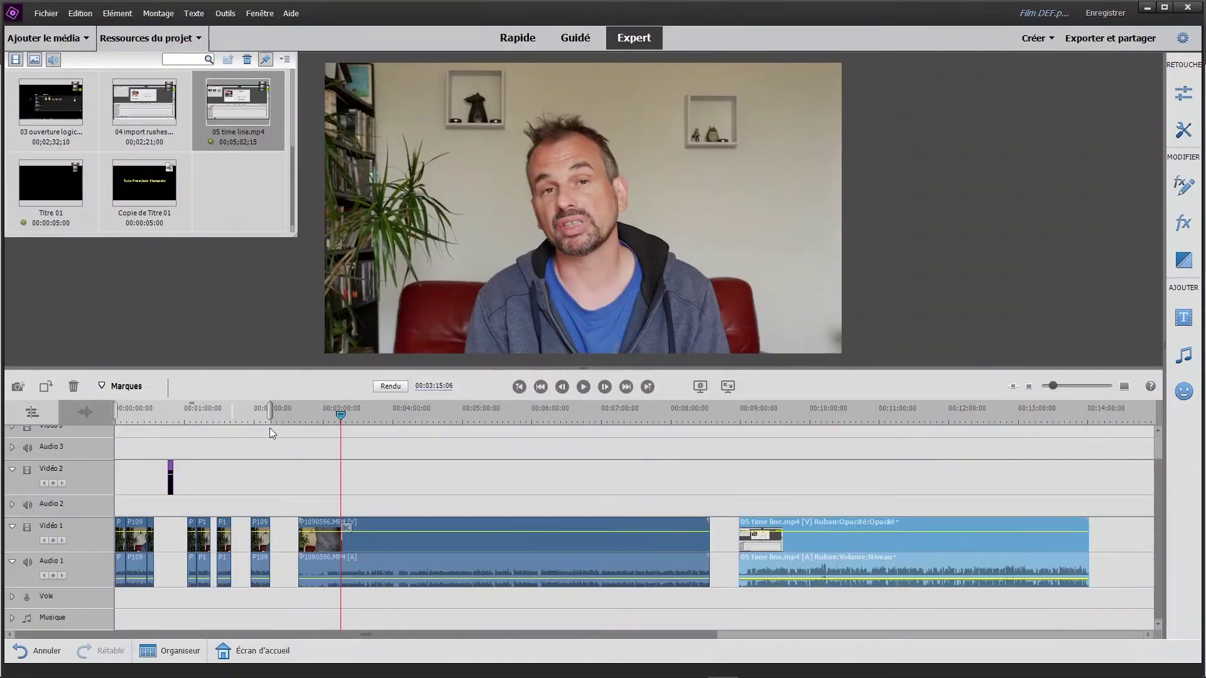
Step: Toggle the timeline between audio mixing and classic views, and select the 05 time line clip
click(66, 414)
click(43, 413)
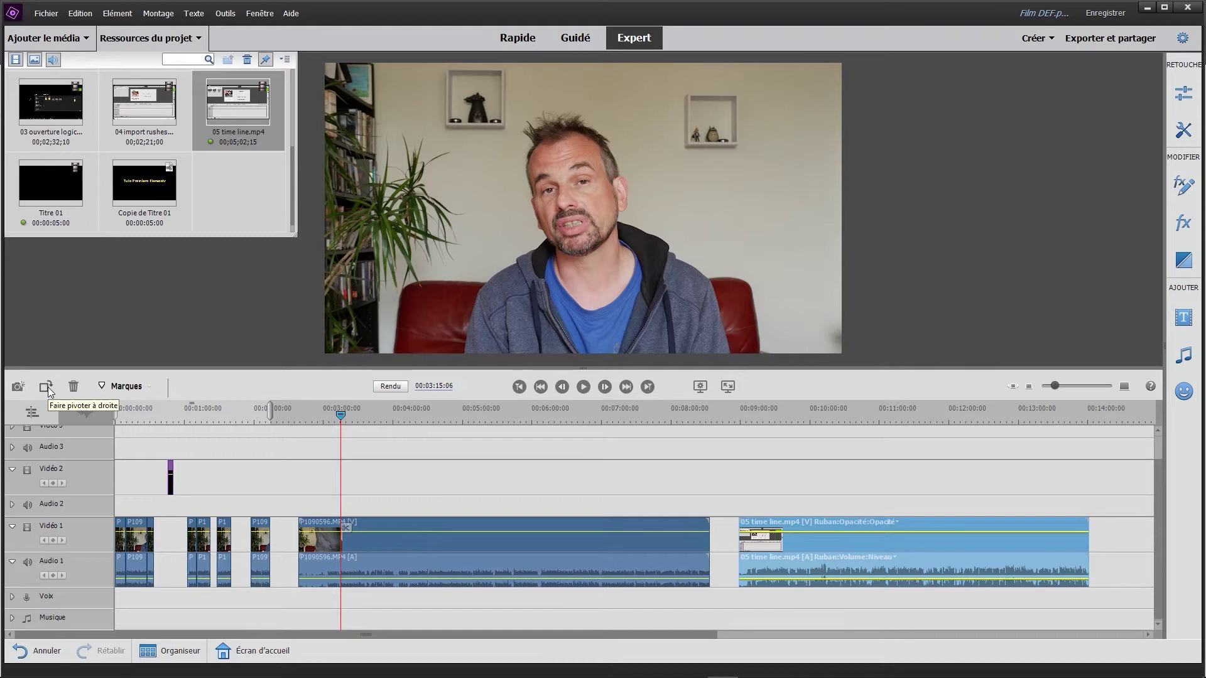
click(333, 531)
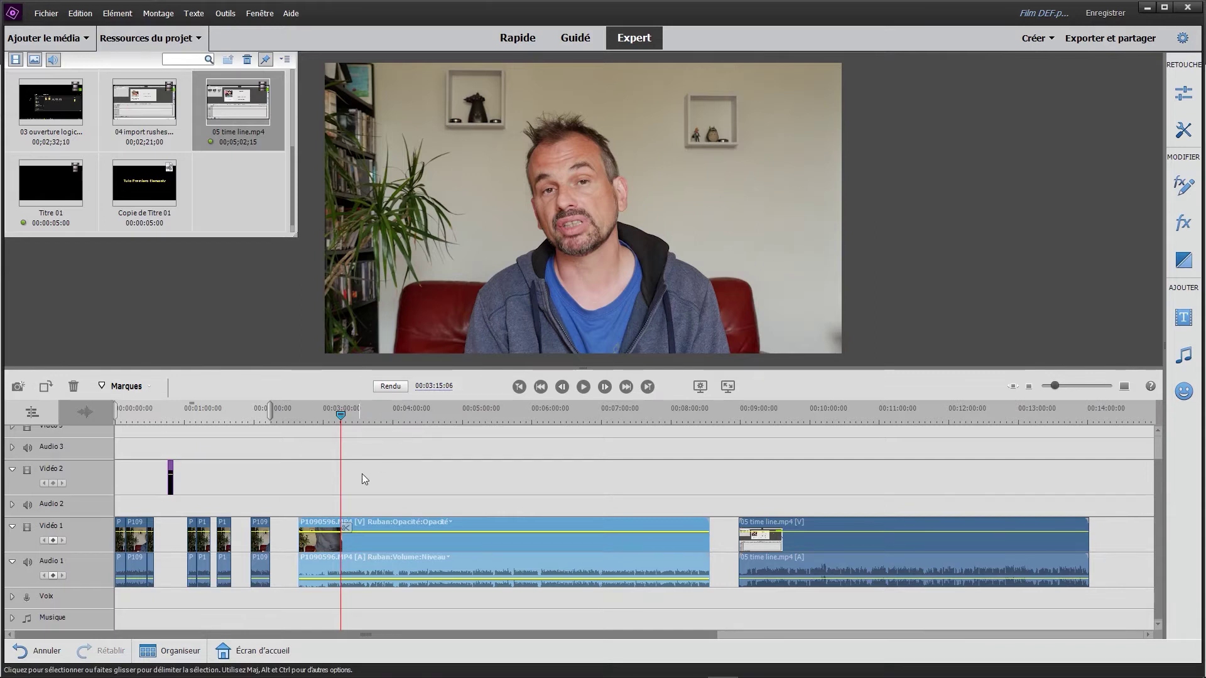
click(627, 474)
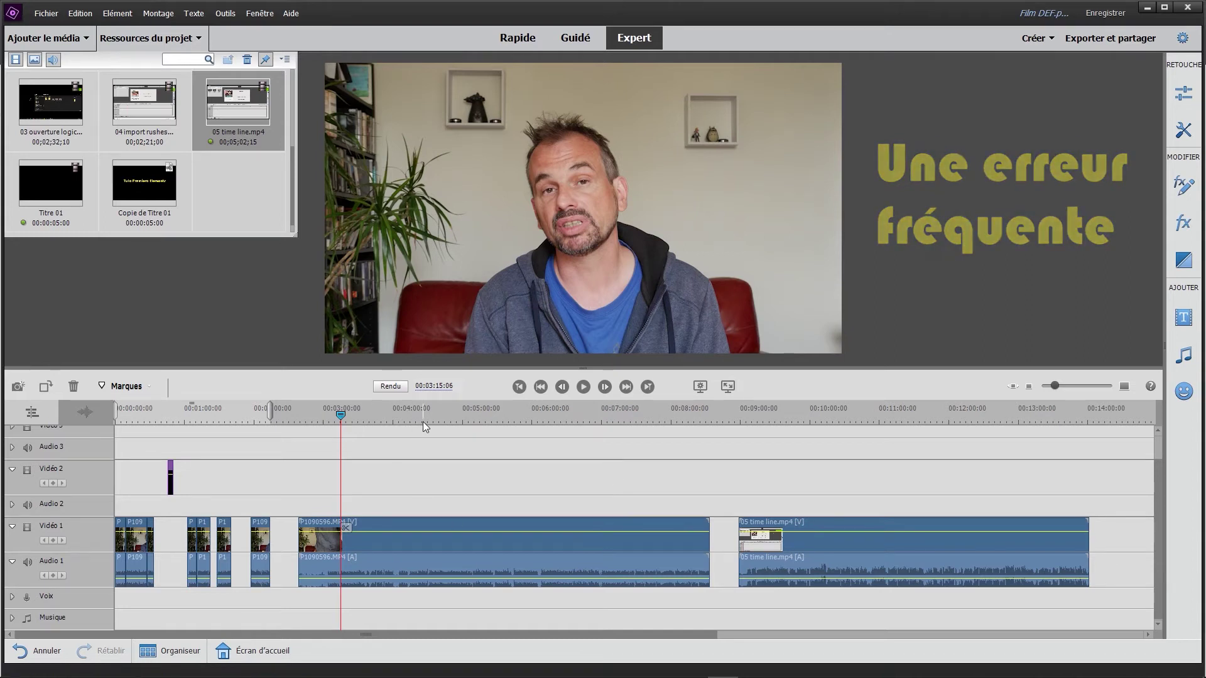
click(885, 541)
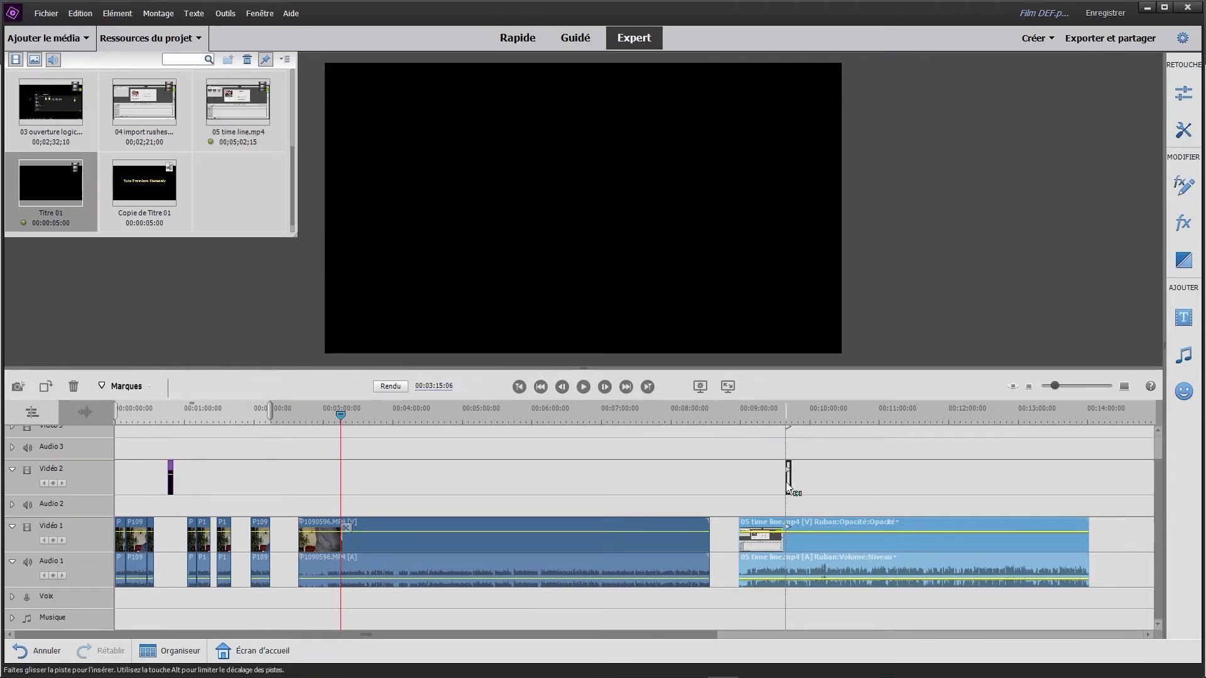
Step: Place Titre 01 on Vidéo 2 from 00:09:39:05 above 05 time line.mp4 and lengthen it
drag(50, 181, 790, 481)
drag(798, 476, 949, 477)
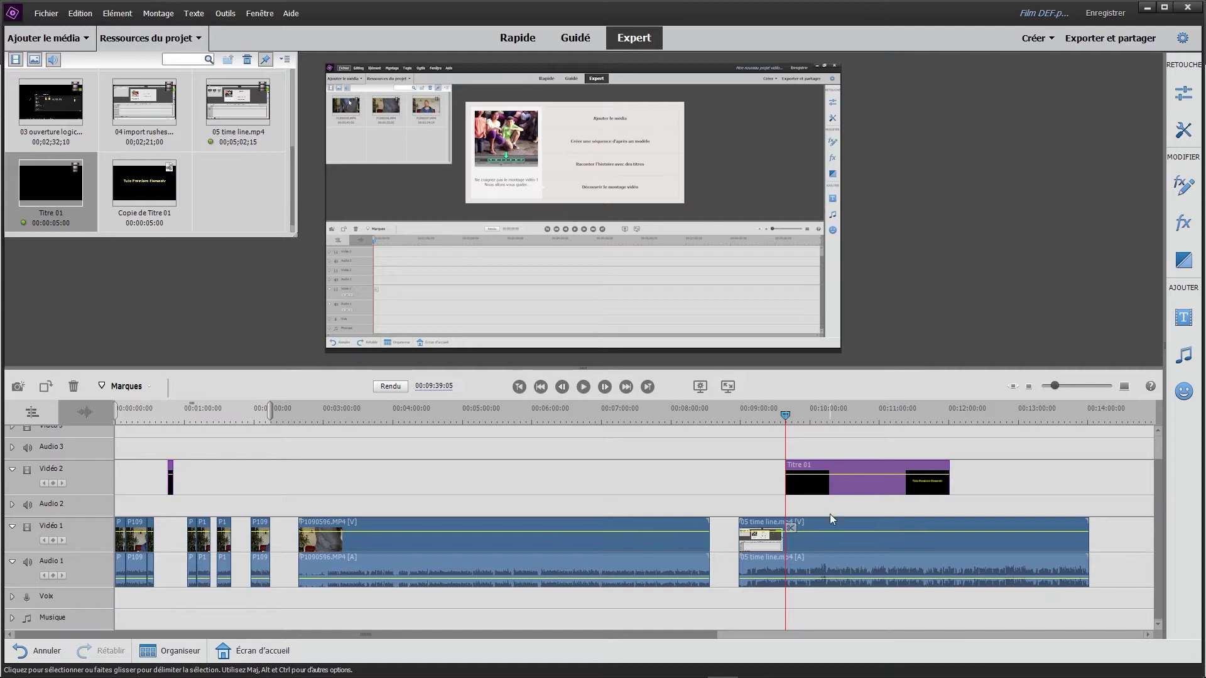
click(823, 486)
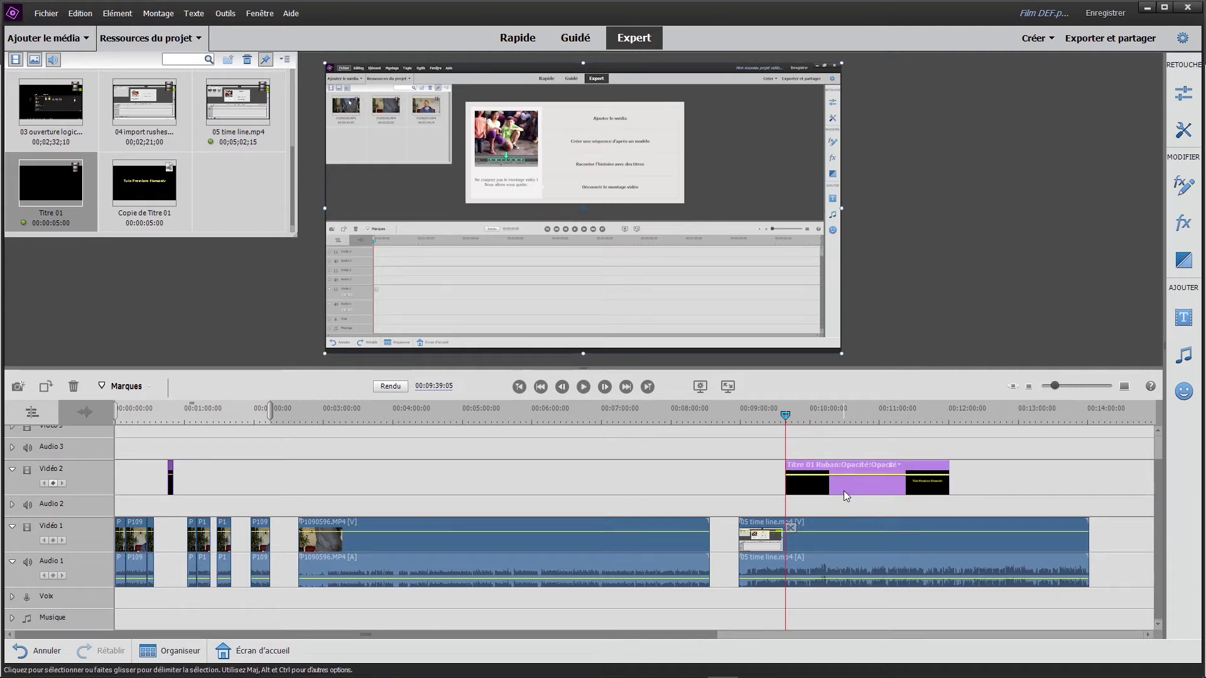
click(840, 550)
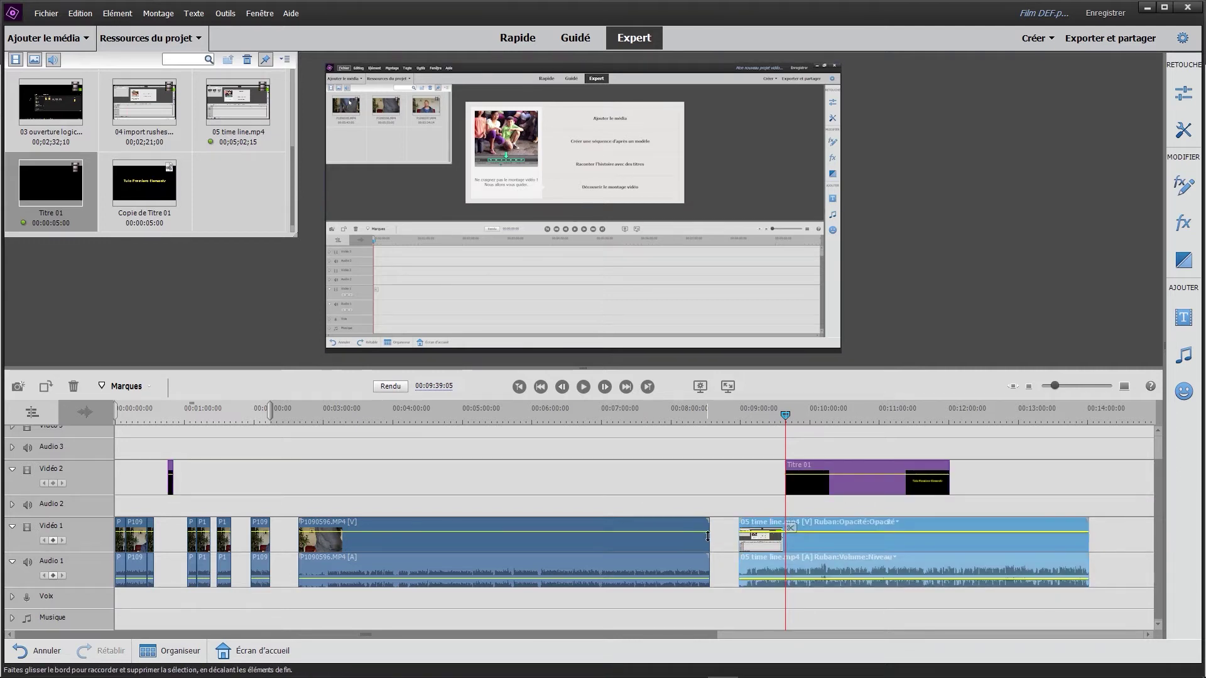
click(720, 465)
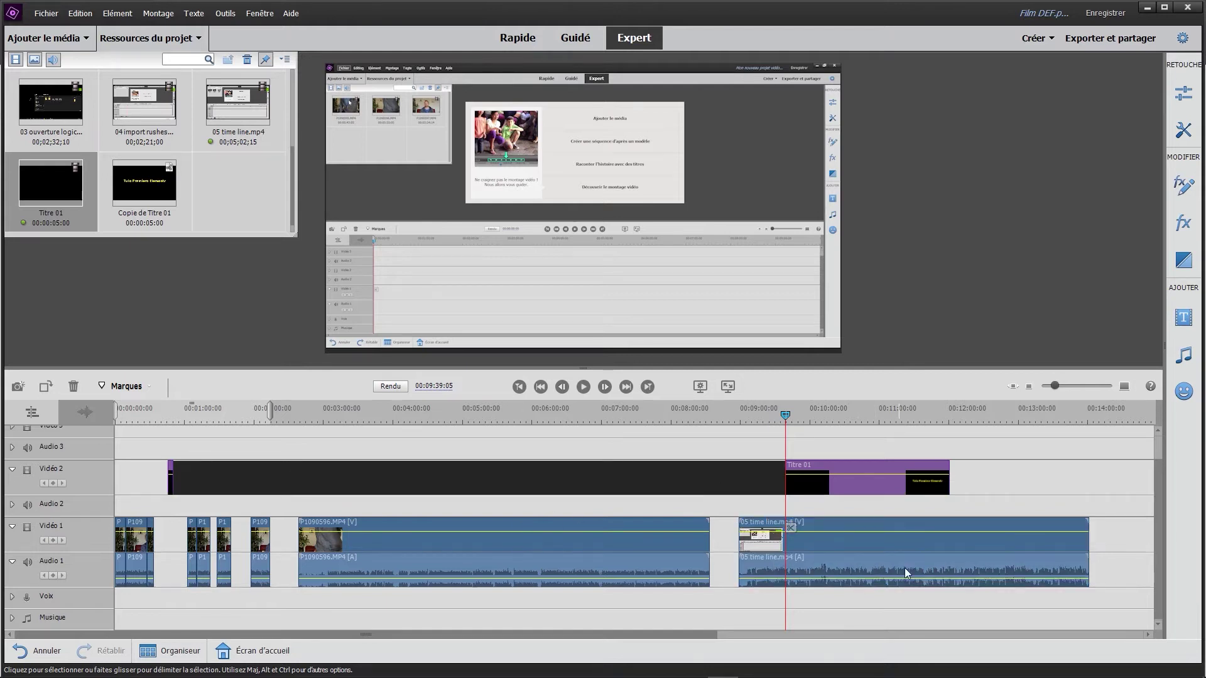
click(914, 549)
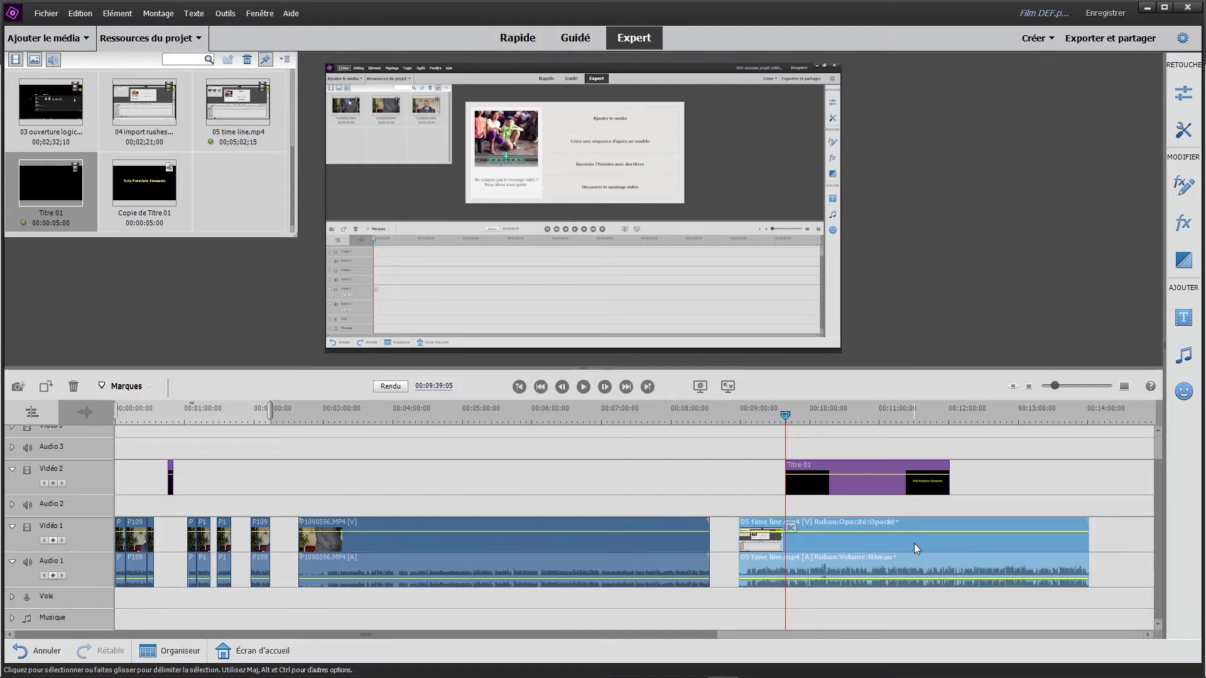
drag(785, 414, 753, 417)
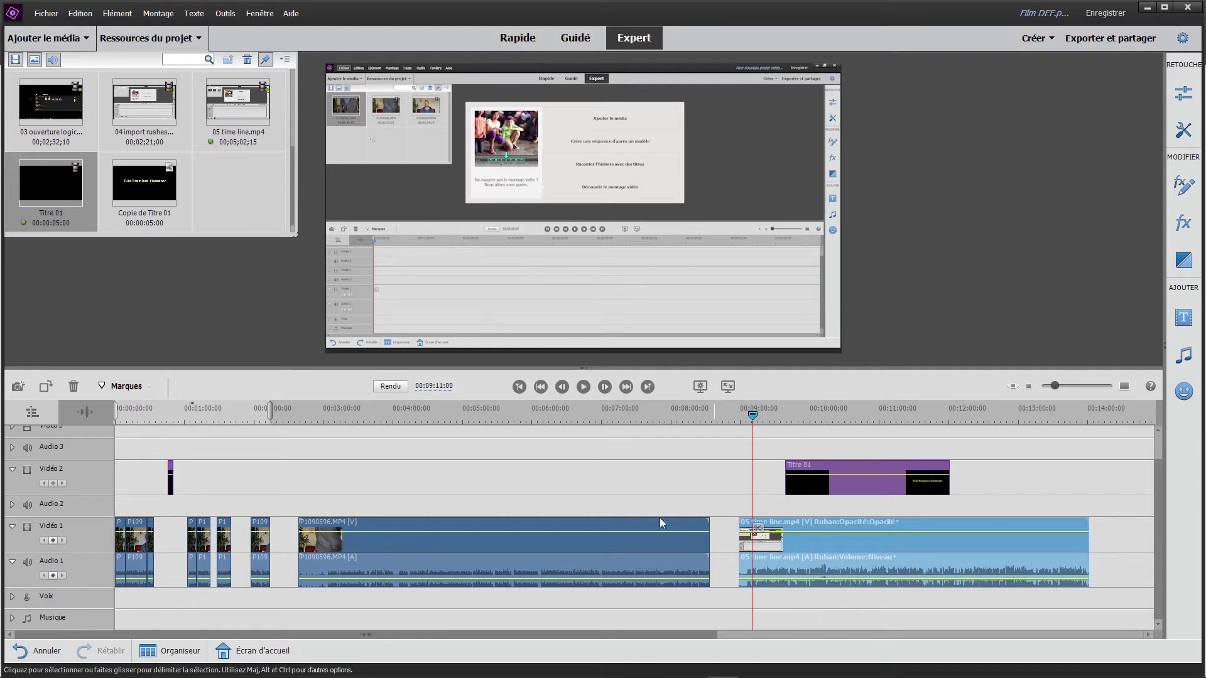
click(469, 414)
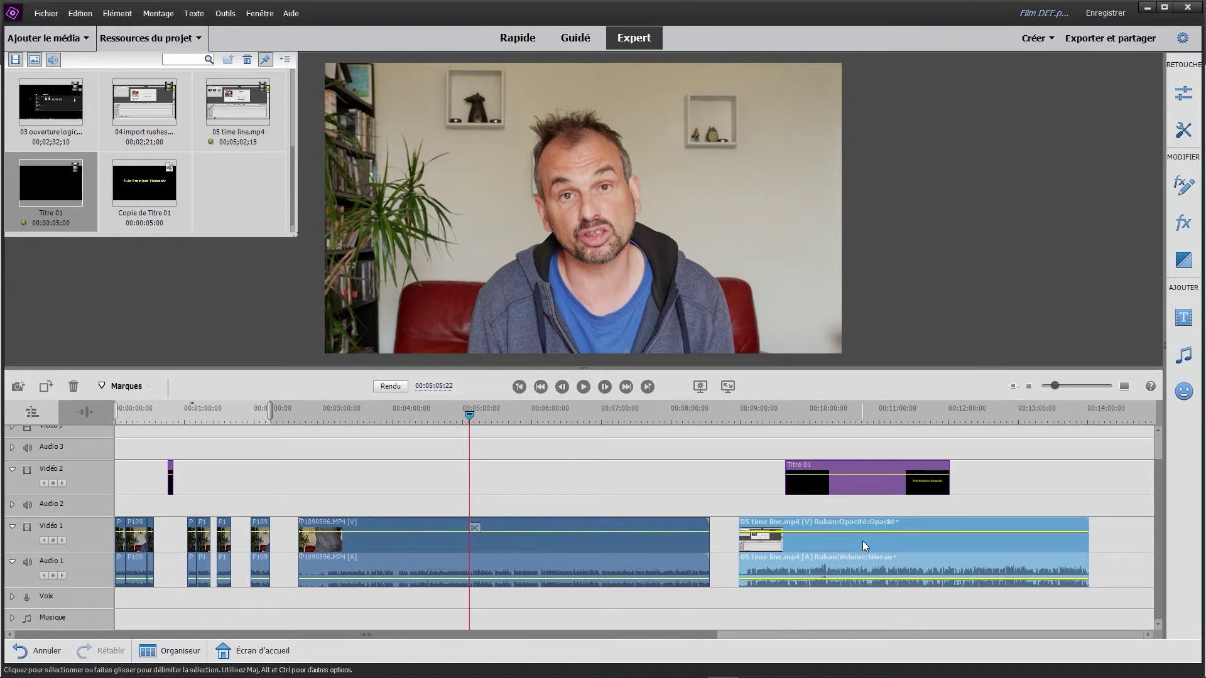
Step: Select the P1090596 interview clip and move the playhead back to about 00:04:20
click(520, 477)
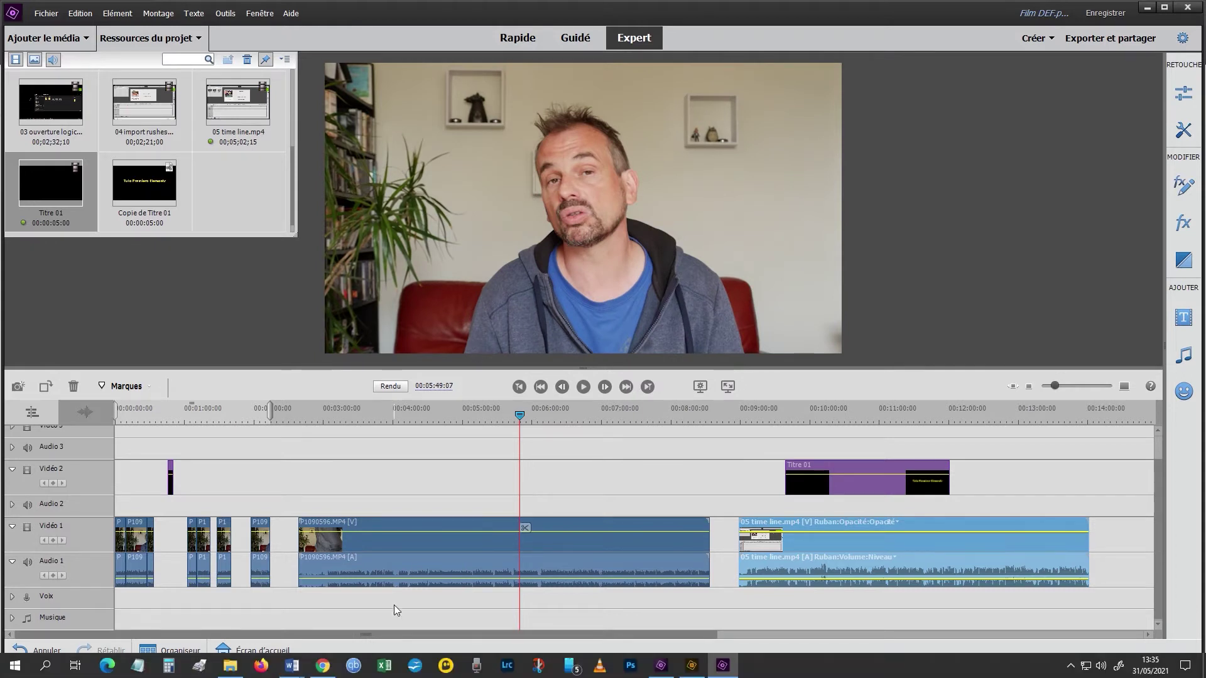
click(425, 548)
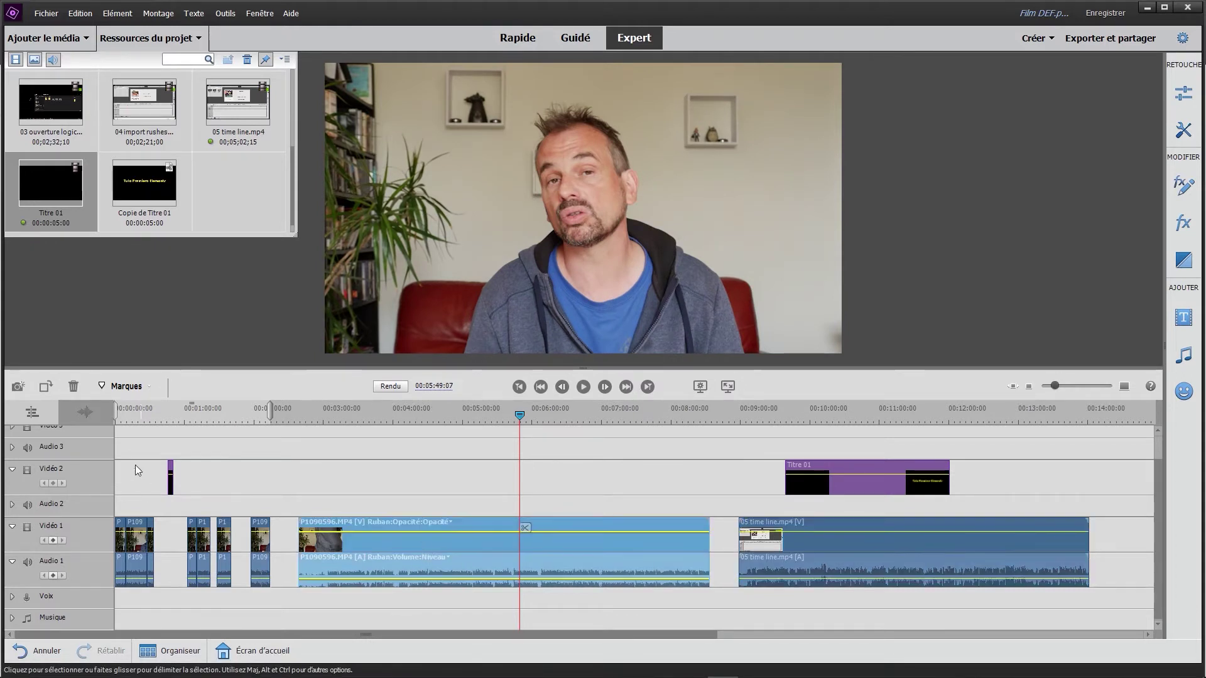
click(46, 386)
click(46, 386)
click(46, 386)
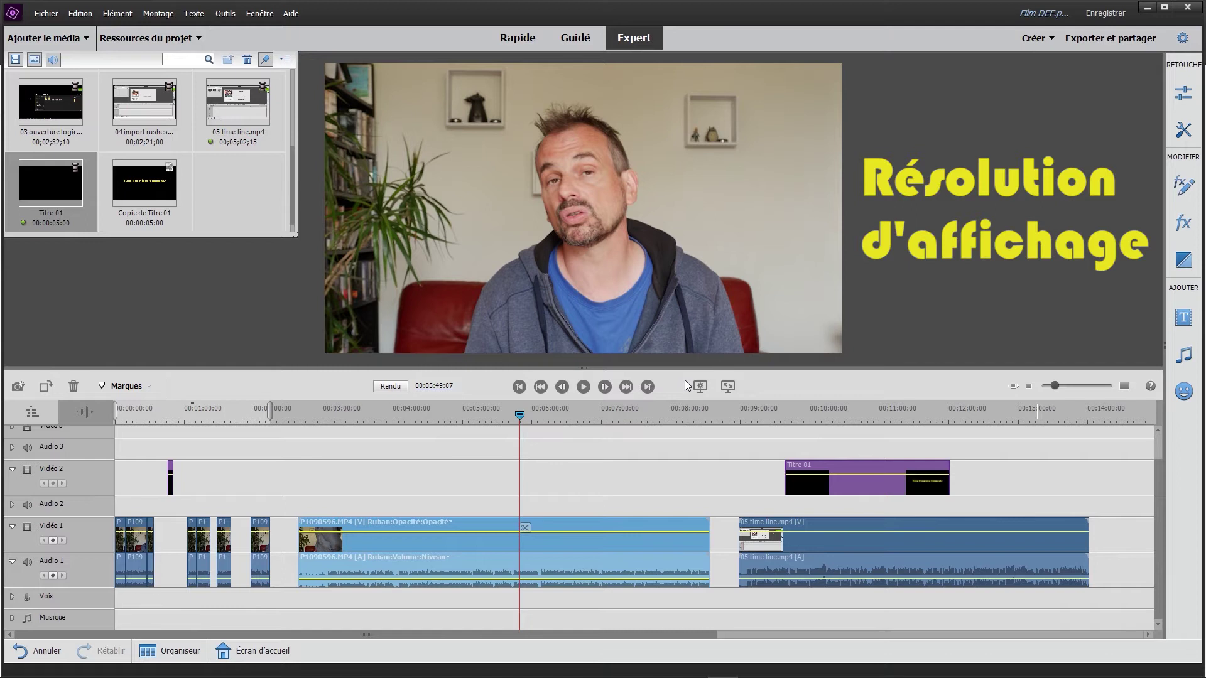
drag(435, 412, 329, 416)
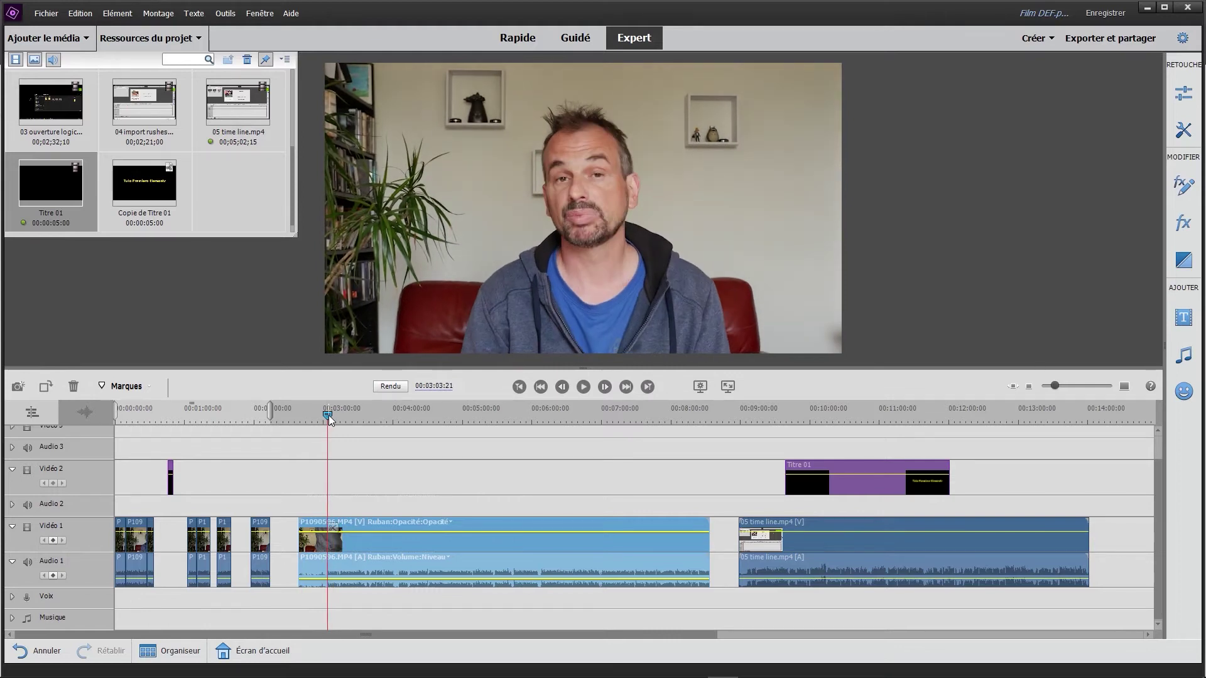
Step: Set the preview playback quality to La plus faible and start playback
click(700, 386)
mouse_move(715, 412)
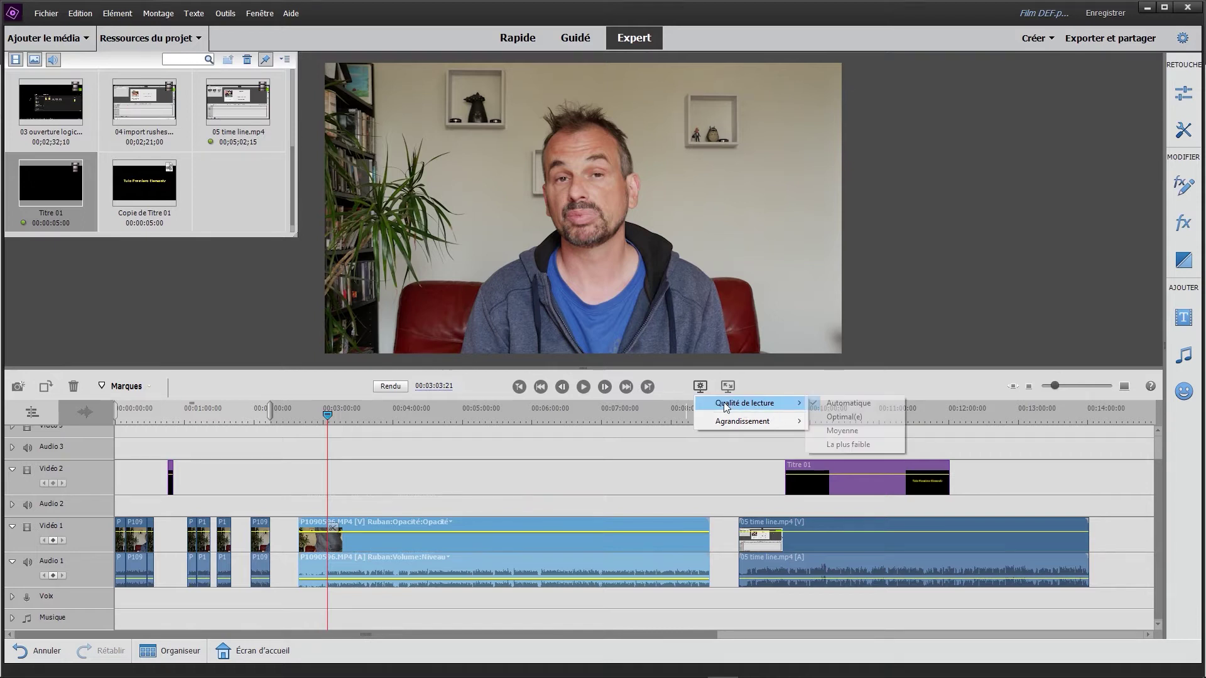
click(854, 447)
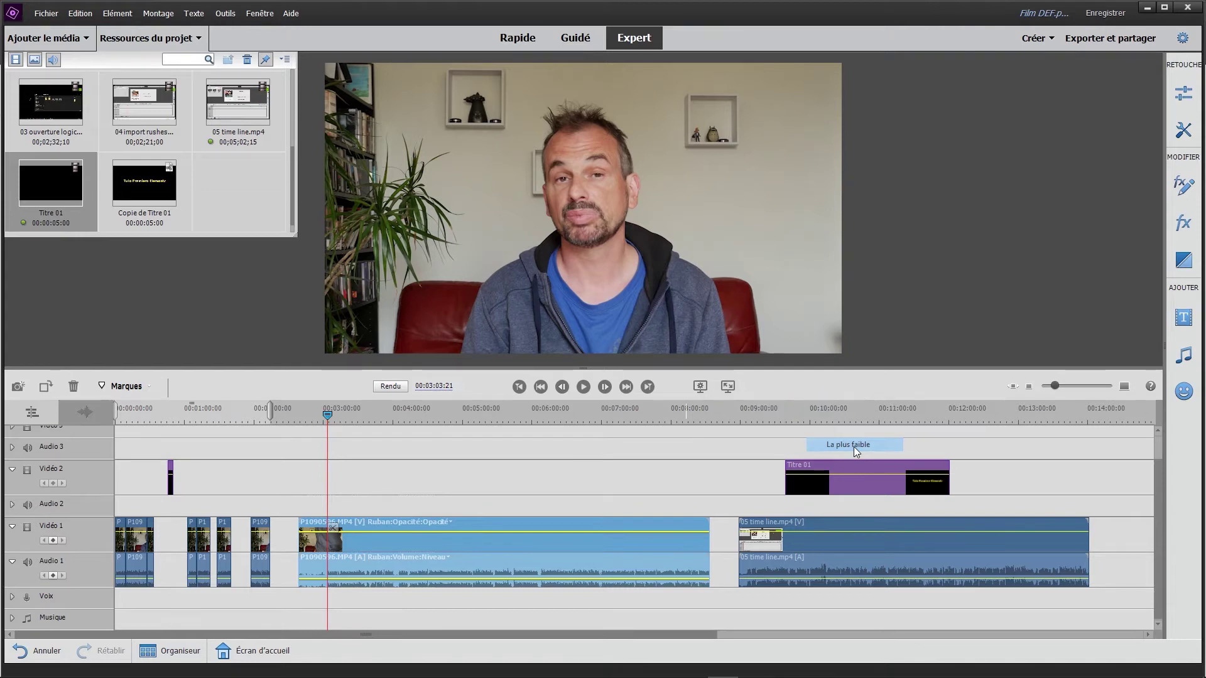
key(space)
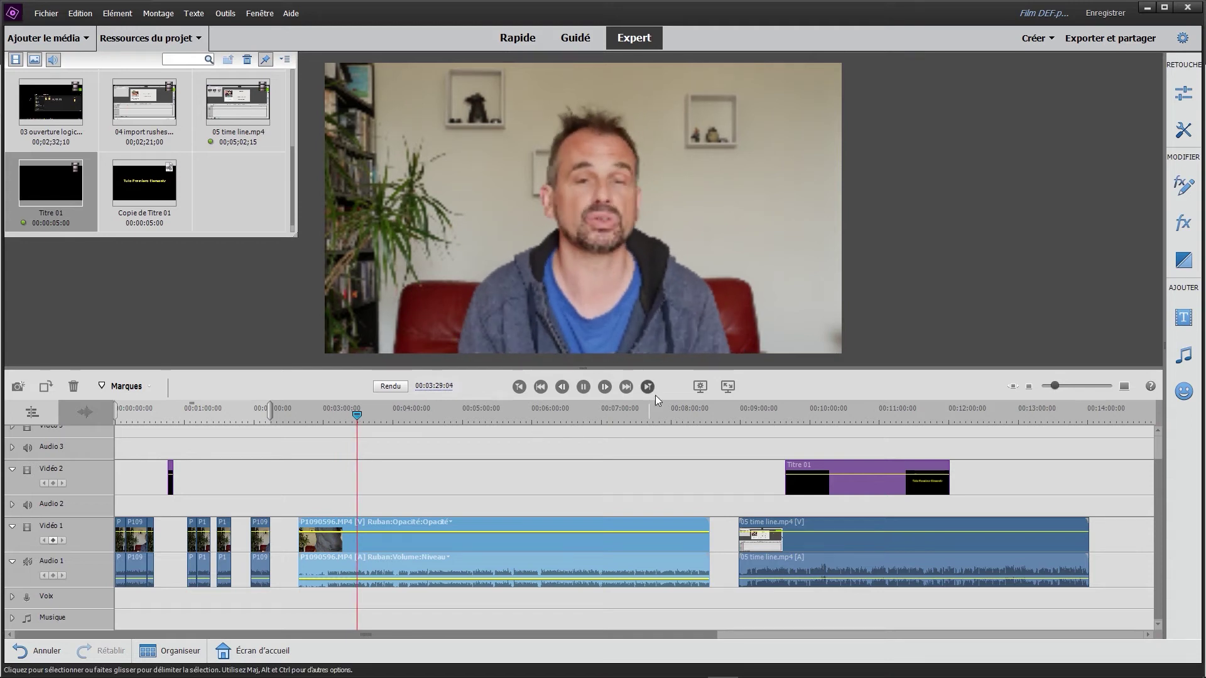
Step: Change the preview playback quality, pause and resume playback, and try full-screen preview
click(700, 386)
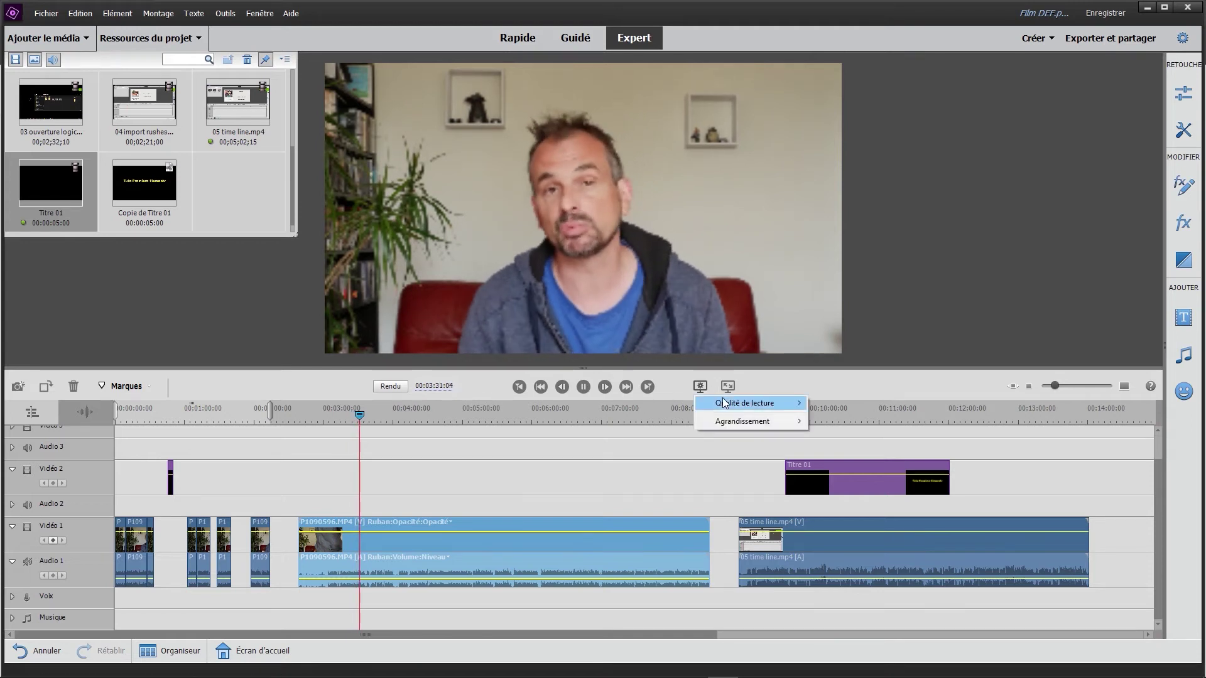
mouse_move(750, 402)
click(845, 403)
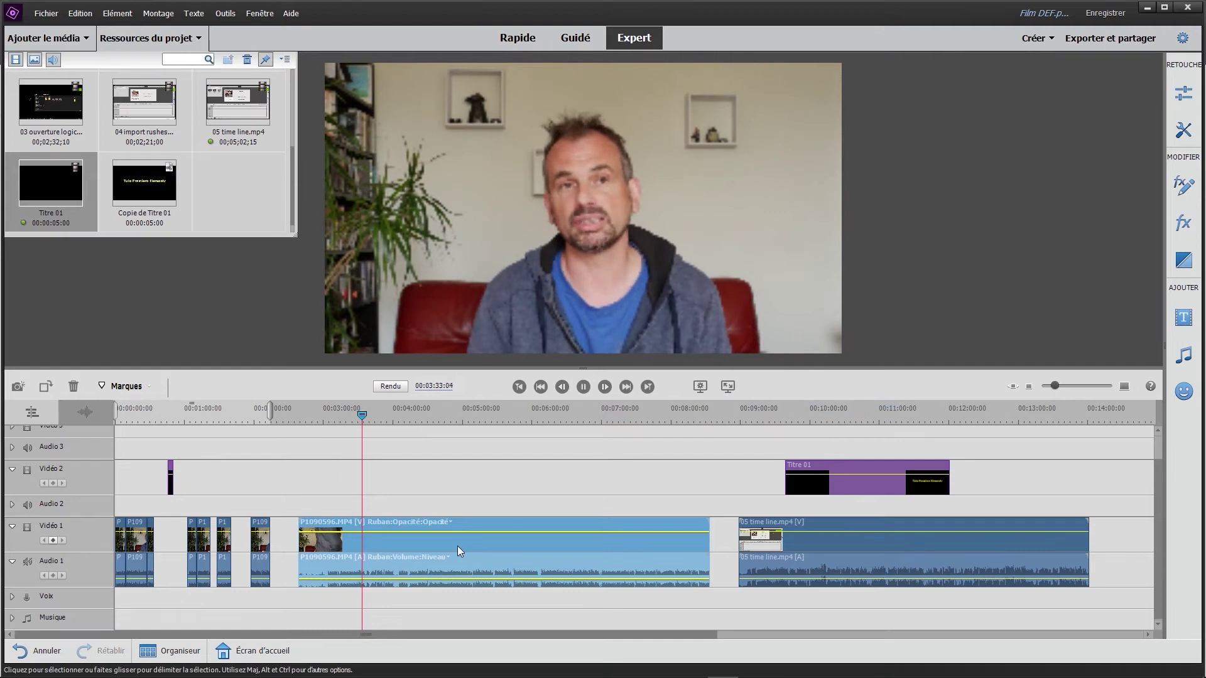
key(space)
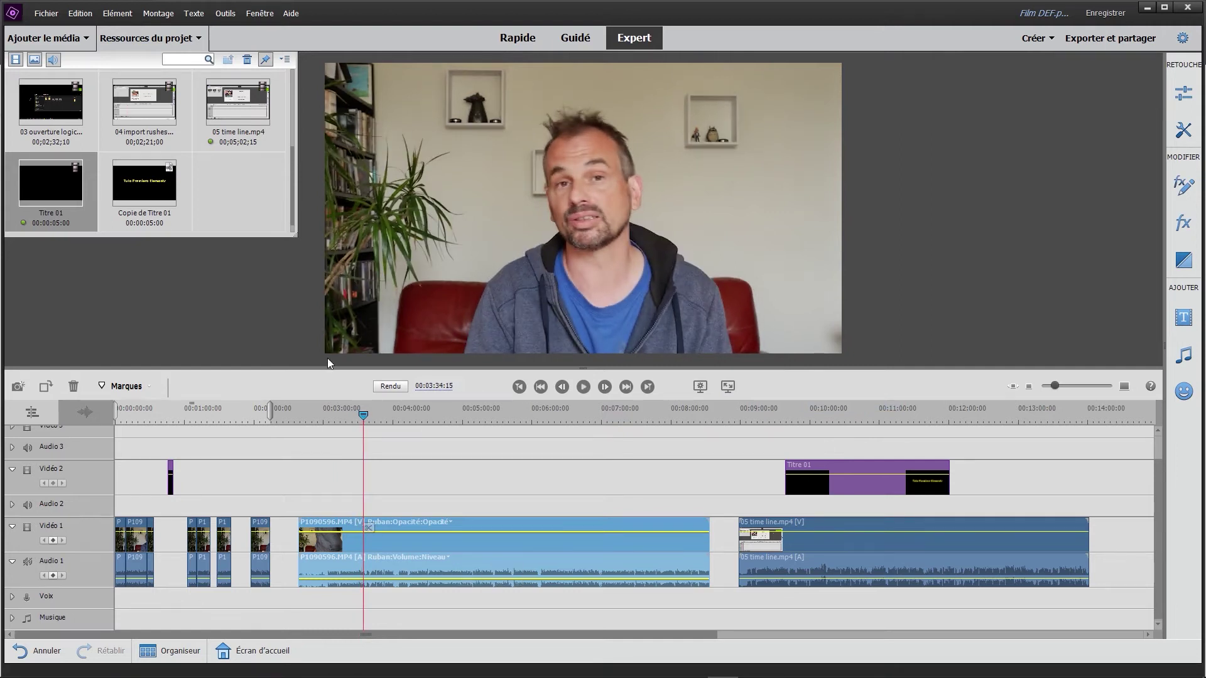
key(space)
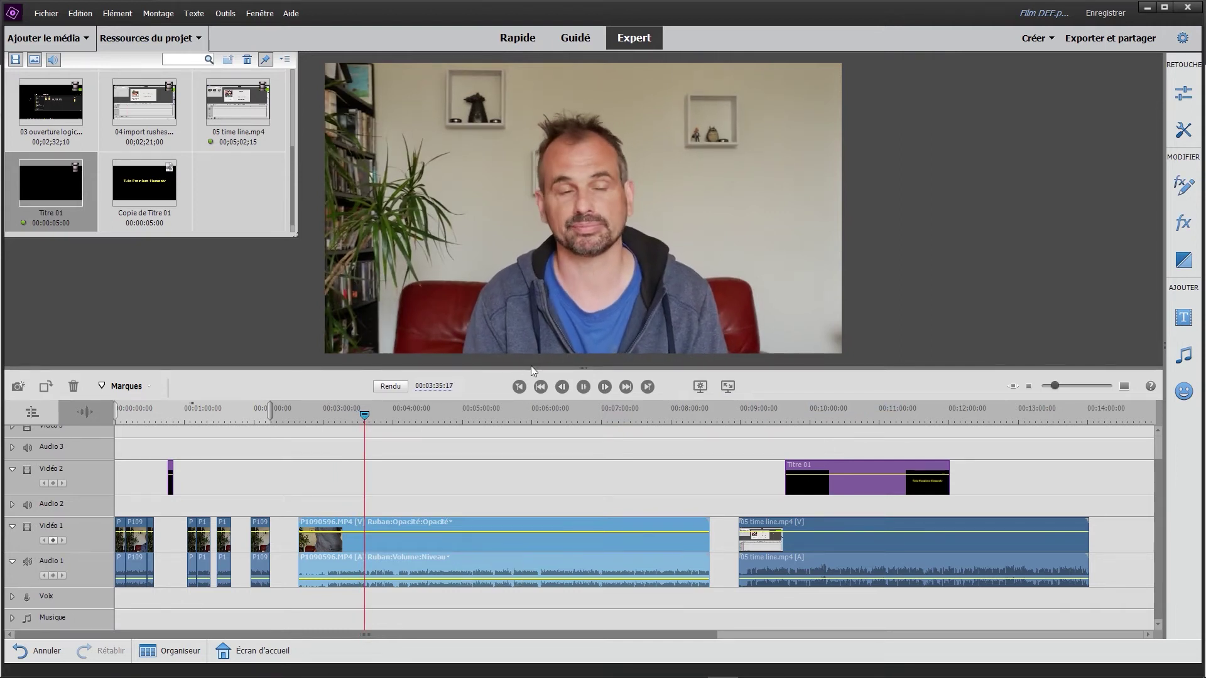
click(728, 387)
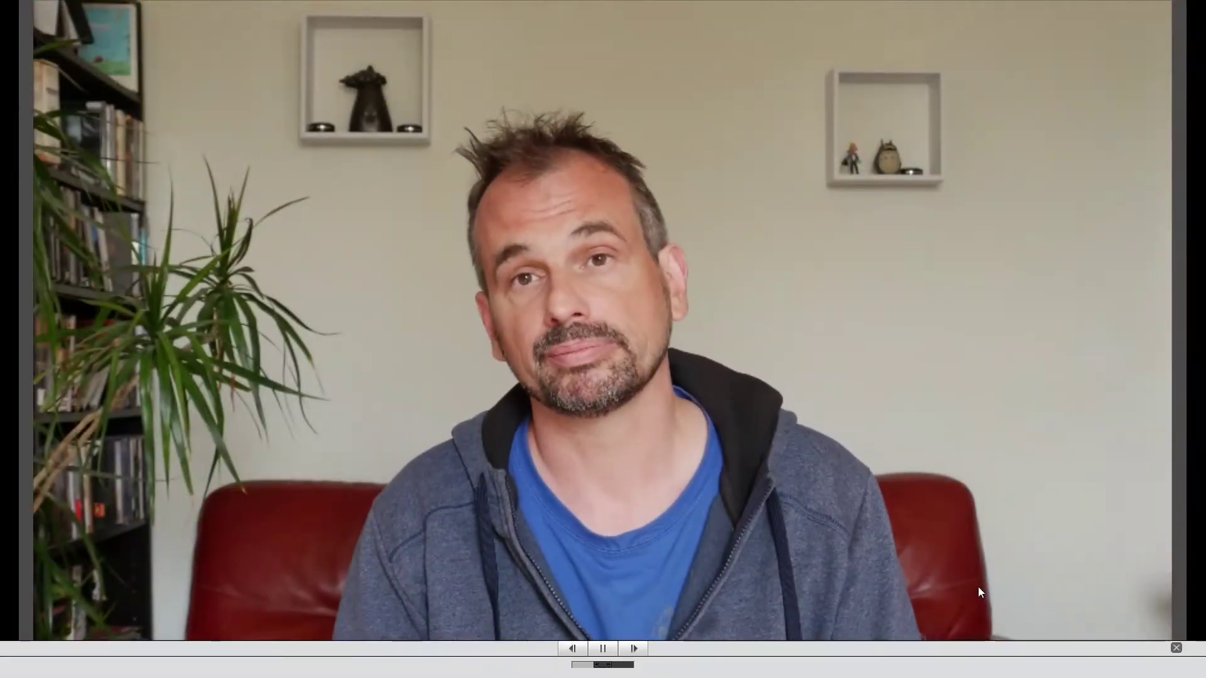
click(1176, 648)
Step: Set the preview magnification to 10 %, then back to Ajuster
click(700, 386)
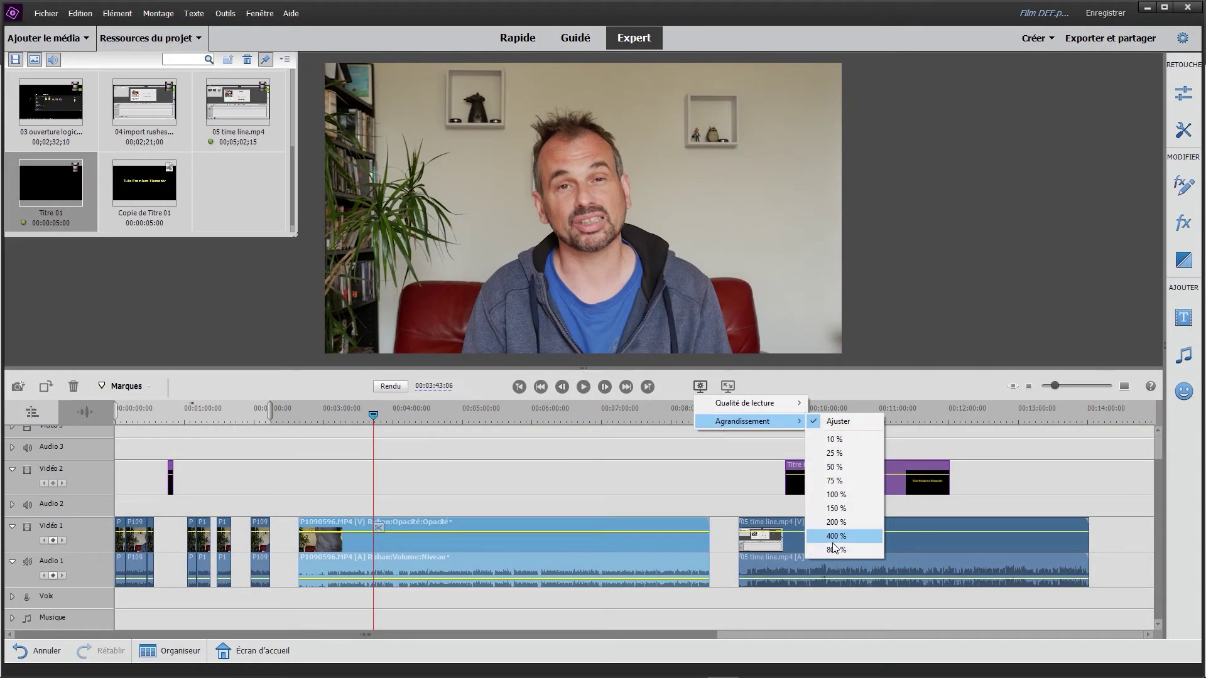
click(835, 440)
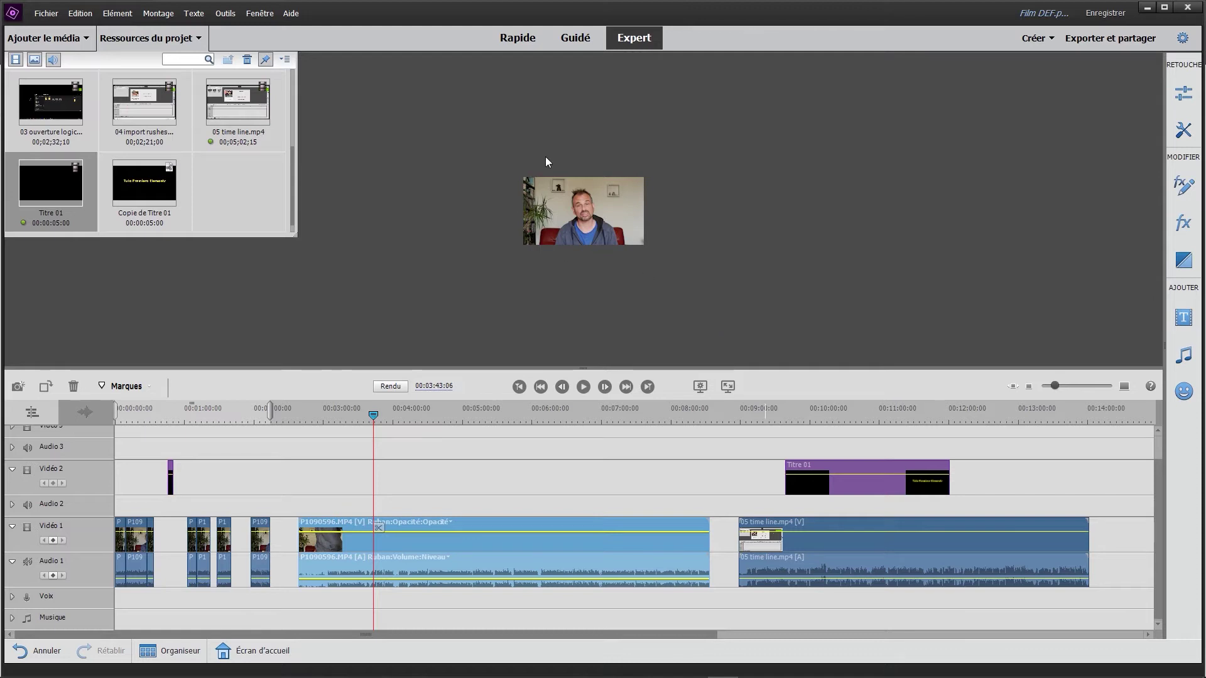
click(699, 387)
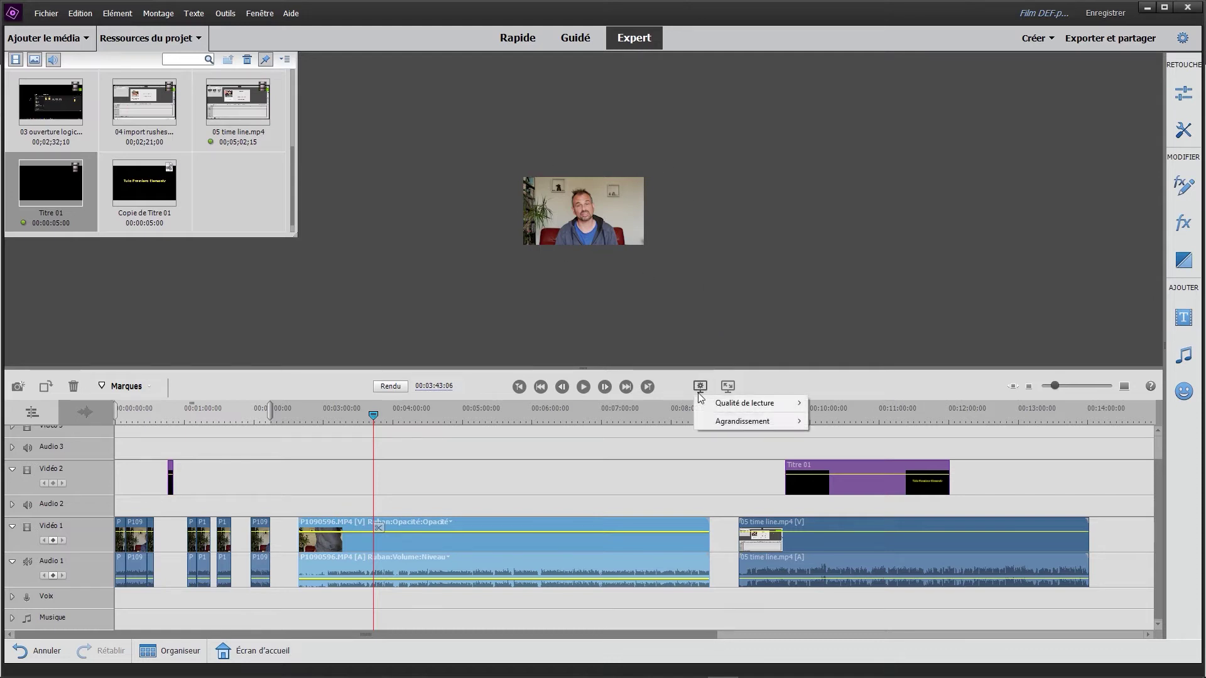
mouse_move(759, 425)
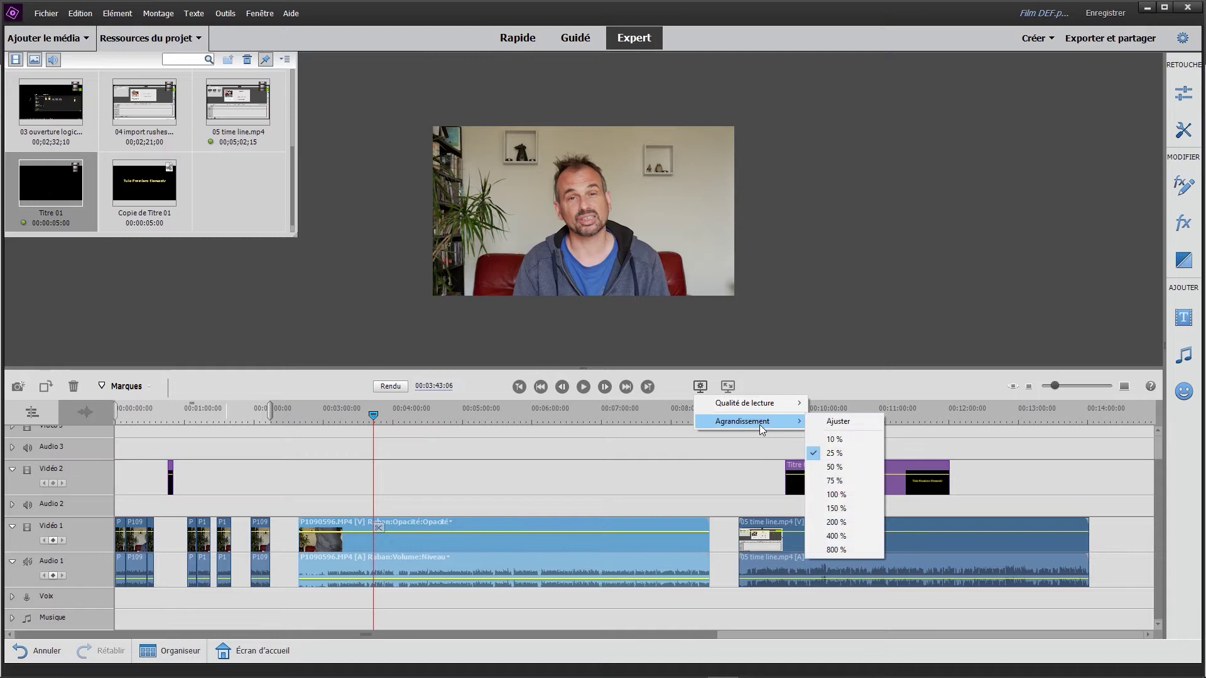
click(851, 422)
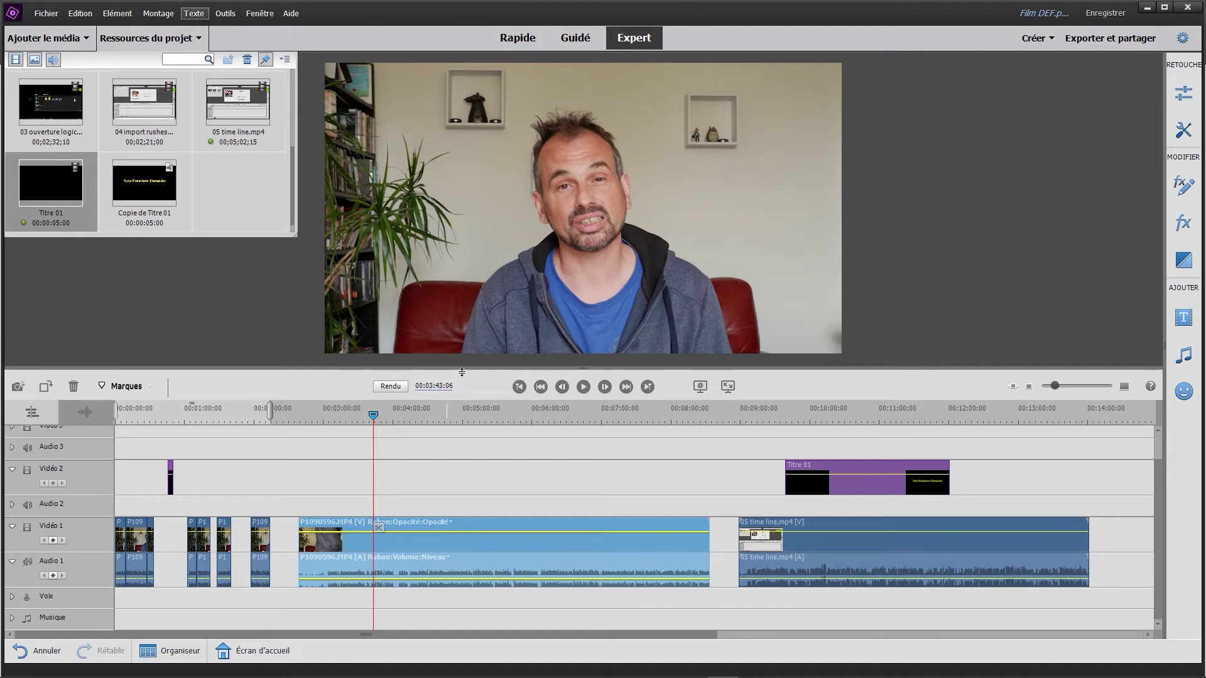
Step: Resize the monitor/timeline split, close the project media panel, and refit the preview
drag(461, 372, 456, 508)
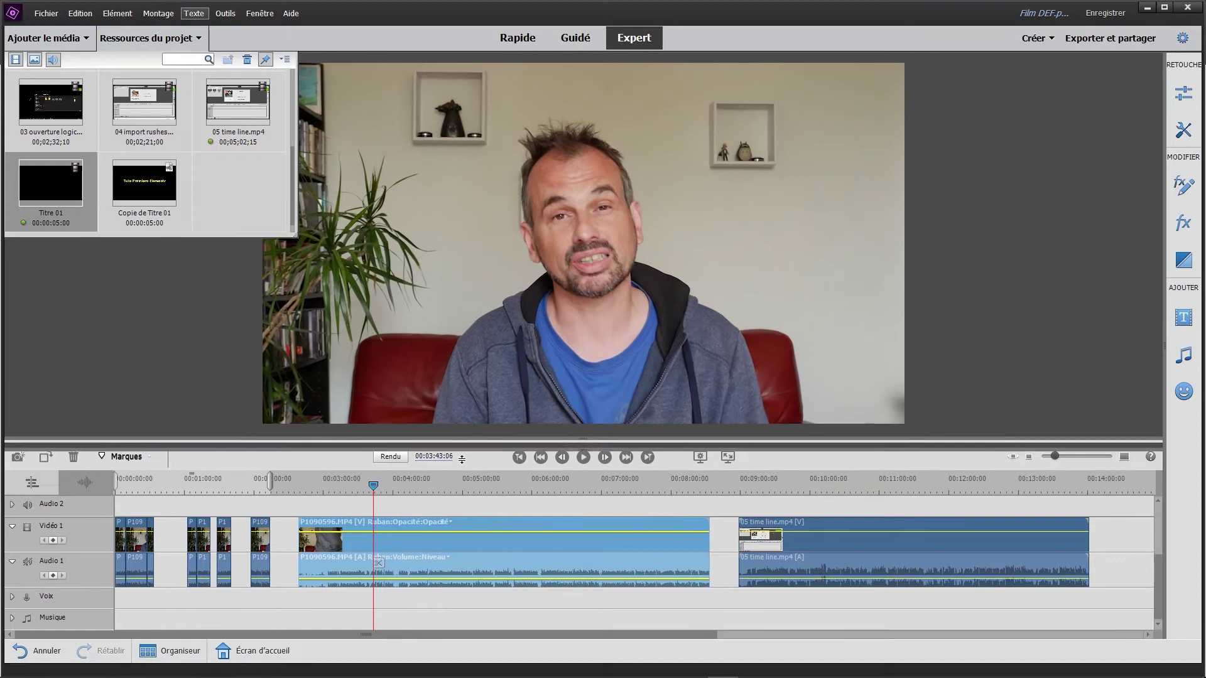
click(168, 43)
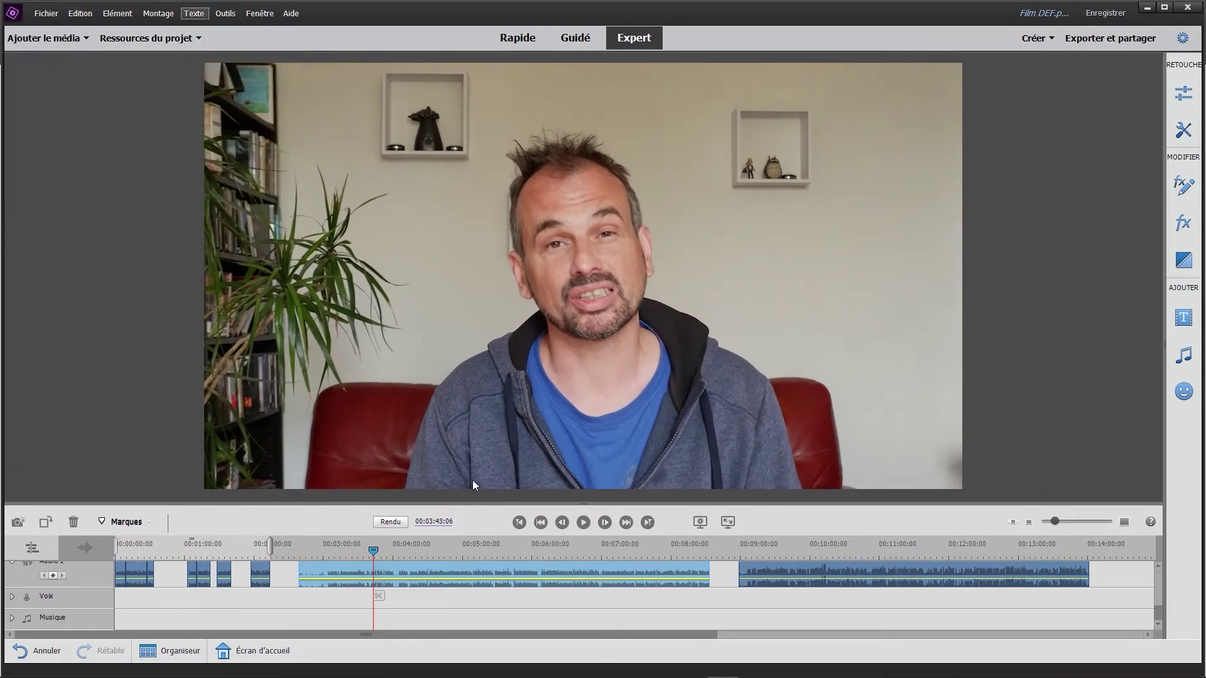
drag(691, 503, 614, 339)
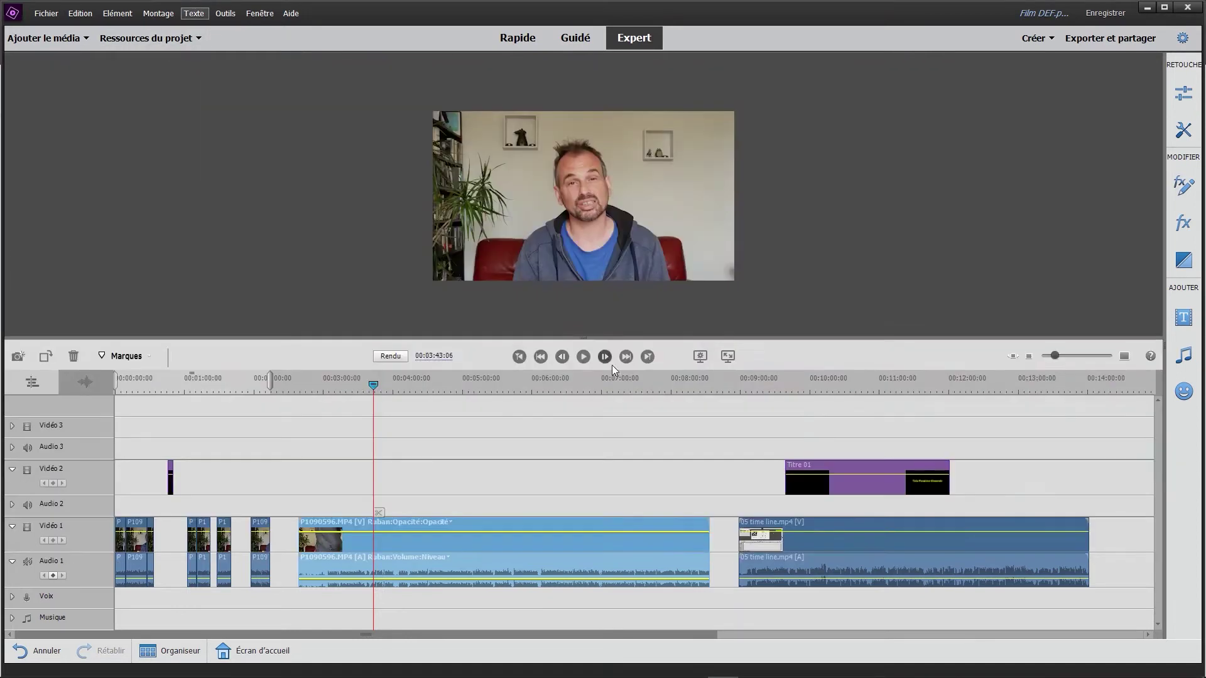
click(699, 356)
mouse_move(740, 372)
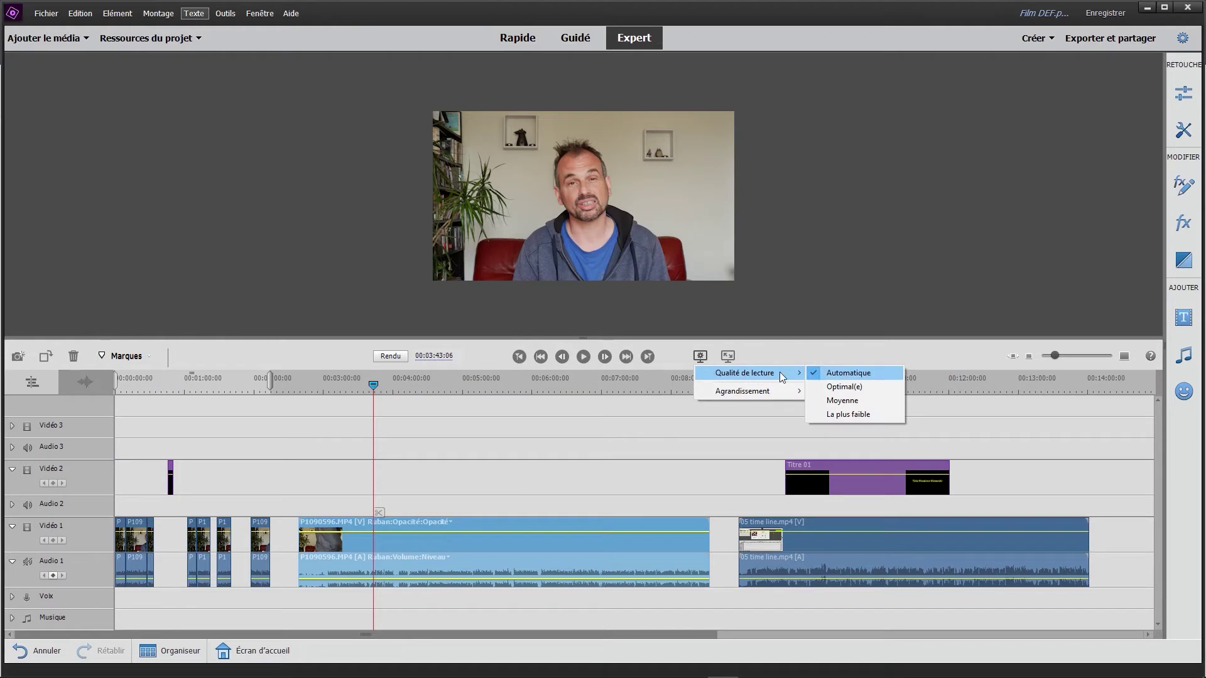
mouse_move(768, 393)
click(842, 393)
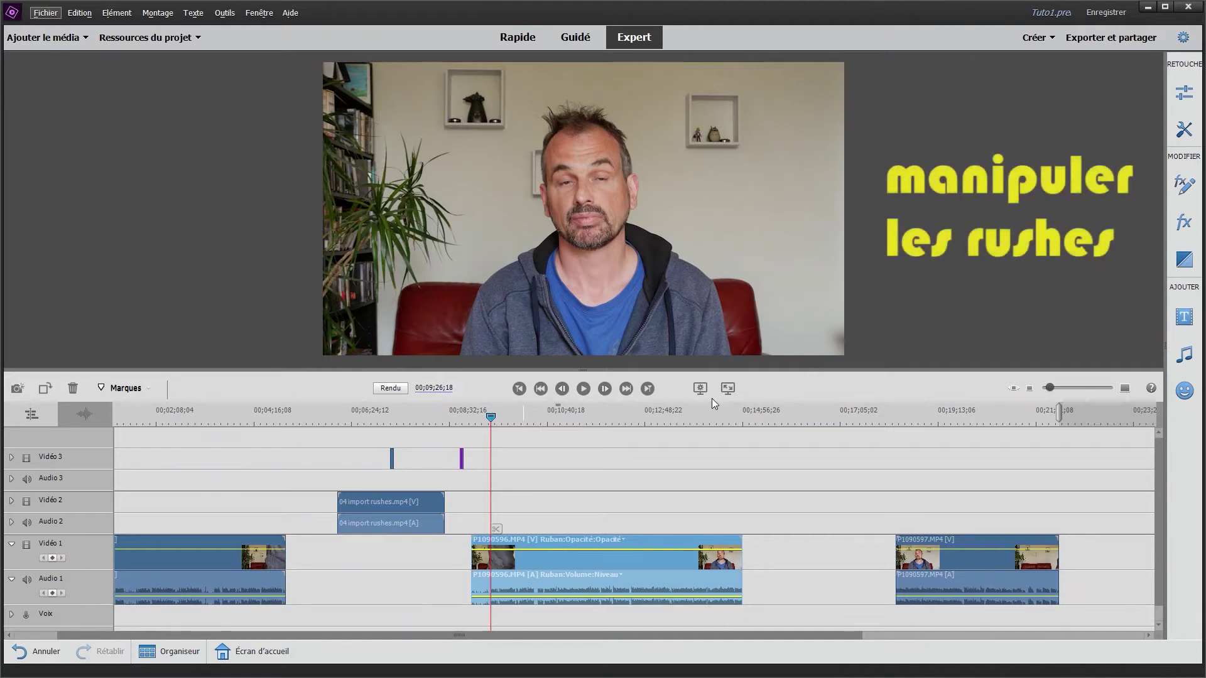
click(827, 545)
mouse_move(946, 560)
mouse_down()
mouse_move(899, 564)
mouse_move(955, 557)
mouse_up()
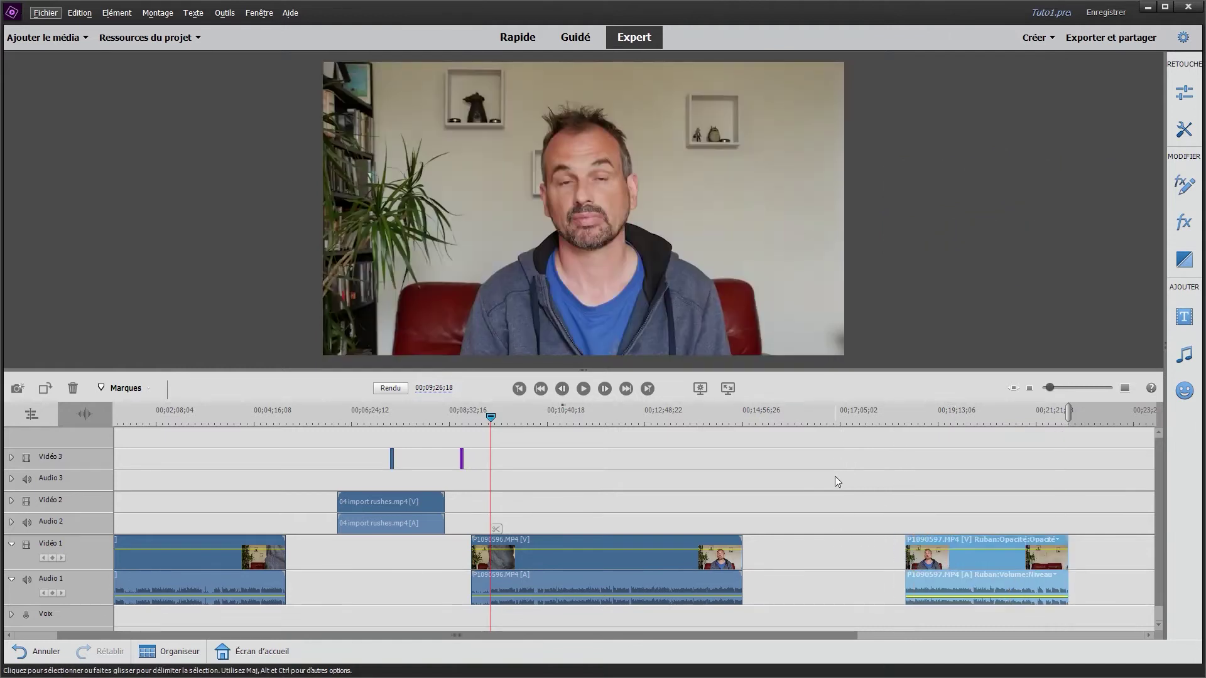
click(812, 557)
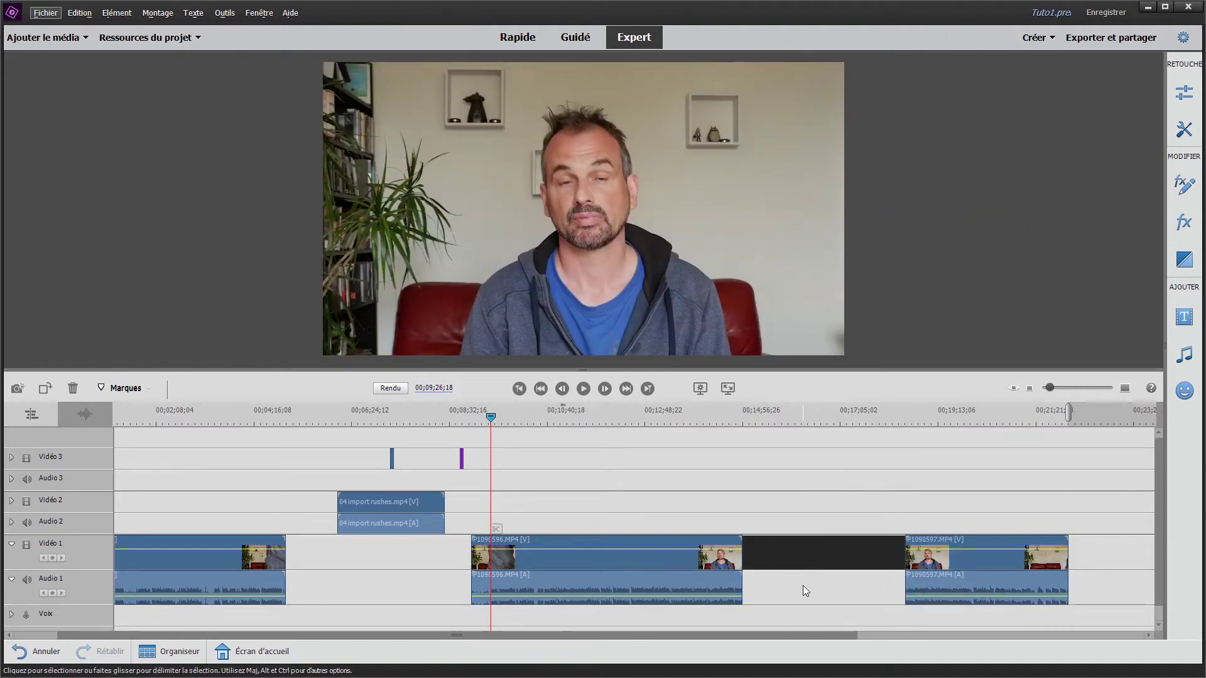
key(Delete)
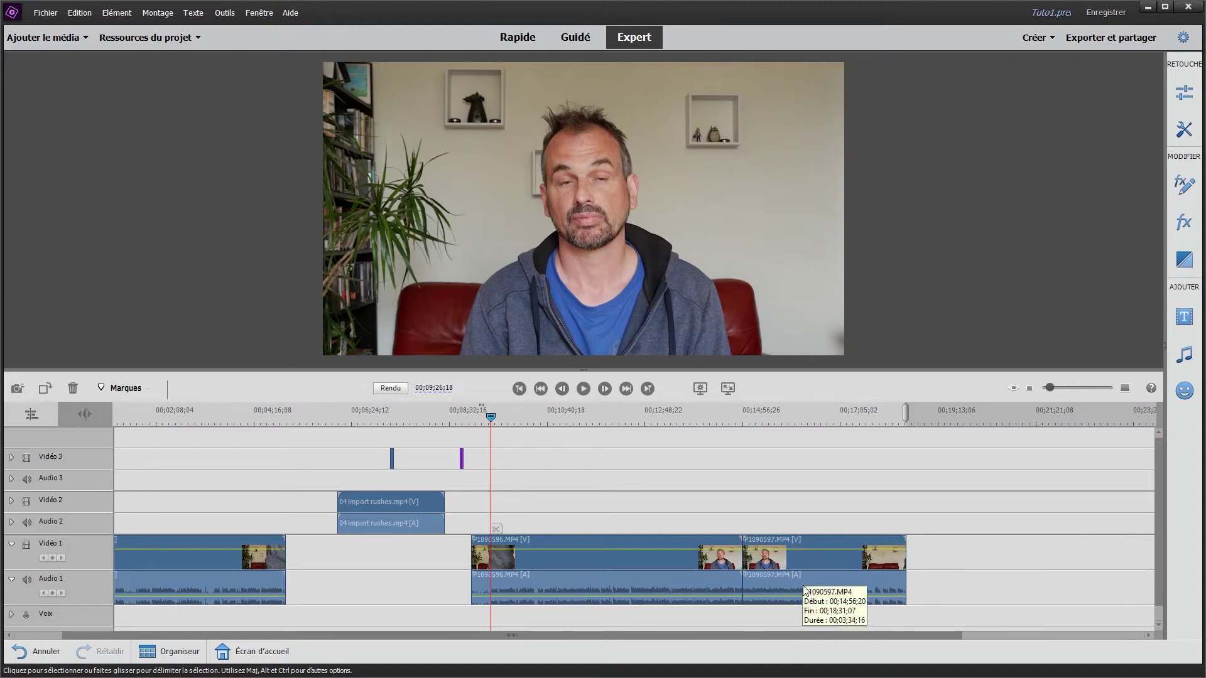
key(ctrl+z)
drag(514, 418, 534, 419)
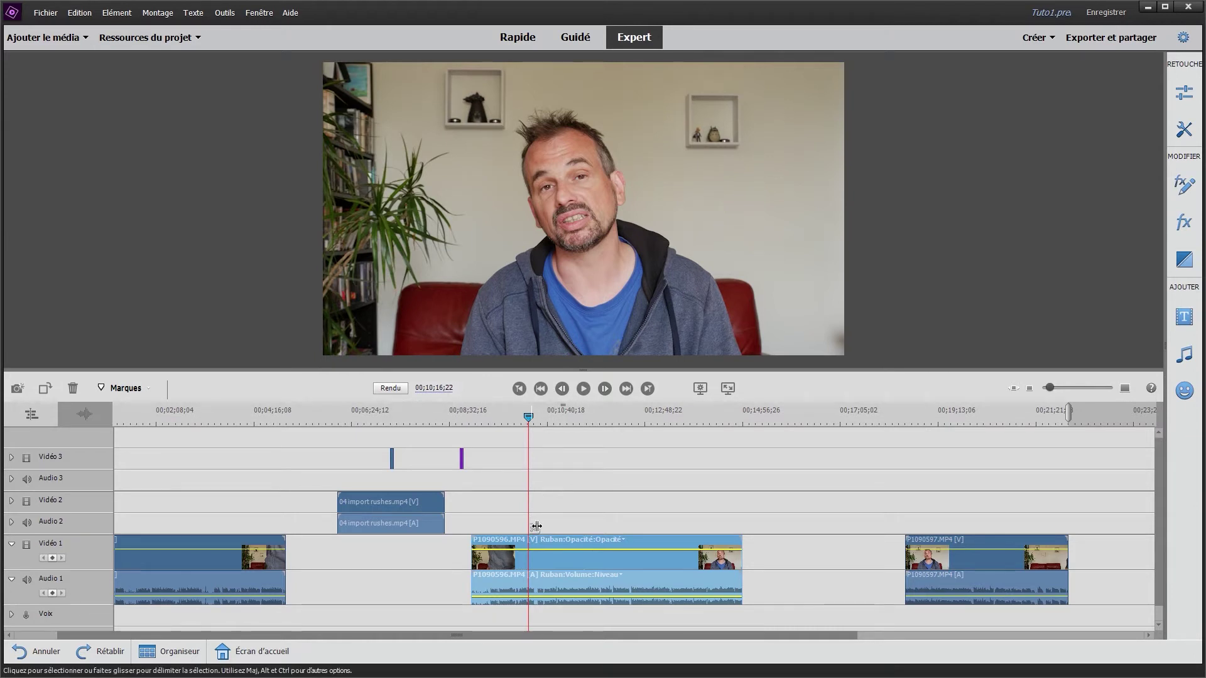
Step: Split P1090596 at 00;10;16;22, undo a test move of the second piece, then go to 00;11;21;23
click(534, 529)
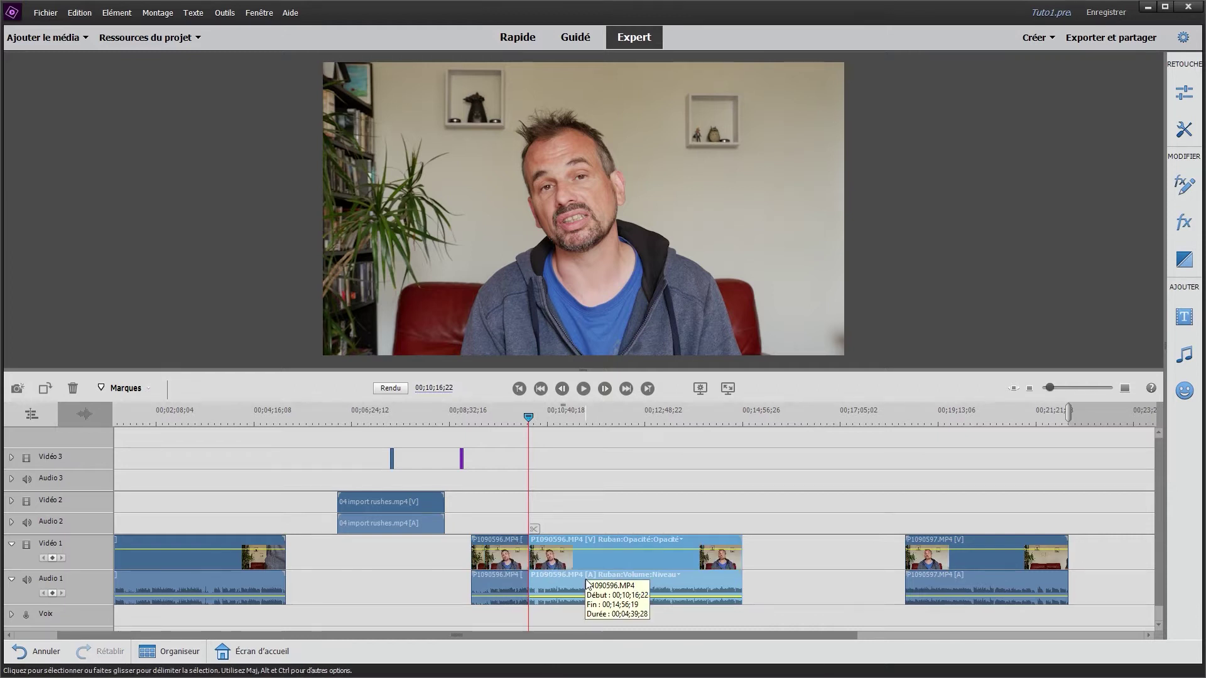
click(592, 521)
click(605, 553)
drag(605, 552, 710, 552)
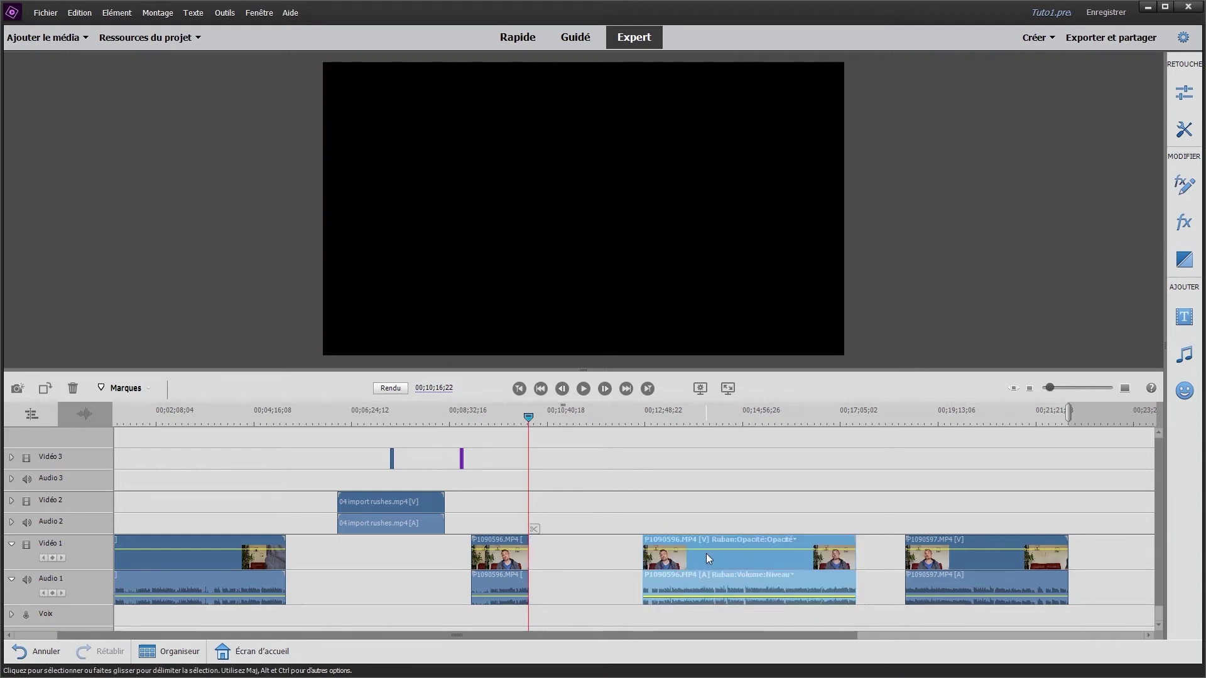
key(ctrl+z)
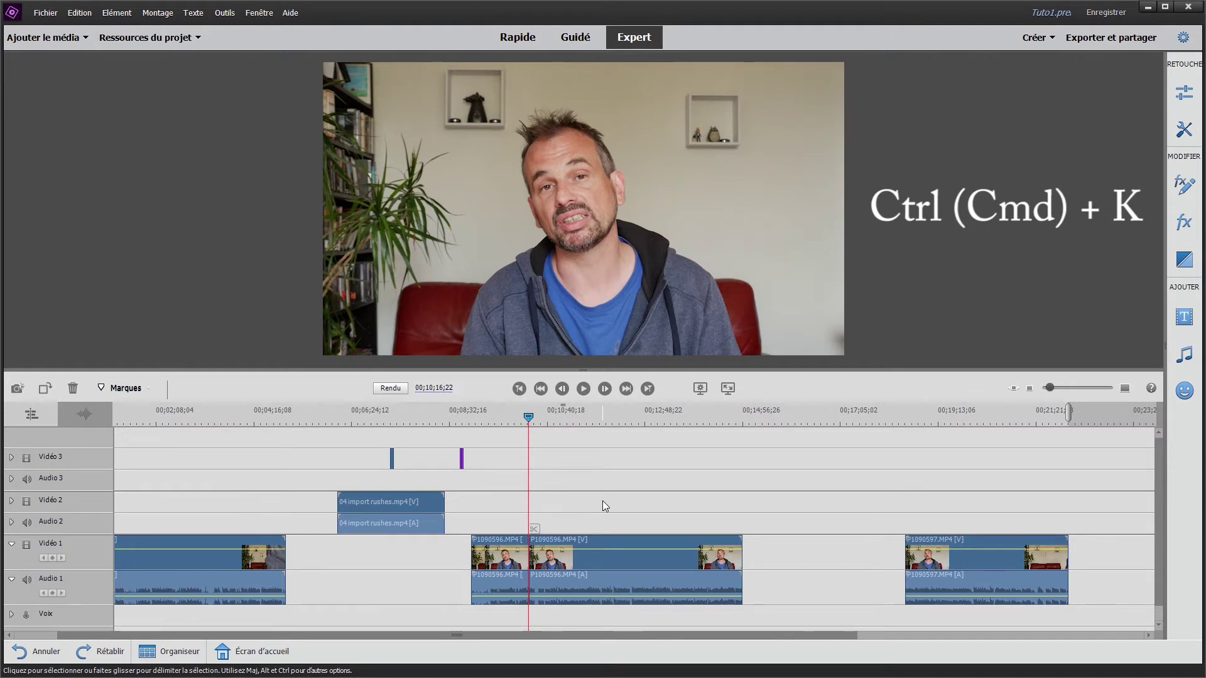
click(572, 422)
click(580, 424)
Step: Split P1090596 at 00;11;21;23 and select its last piece
key(ctrl+k)
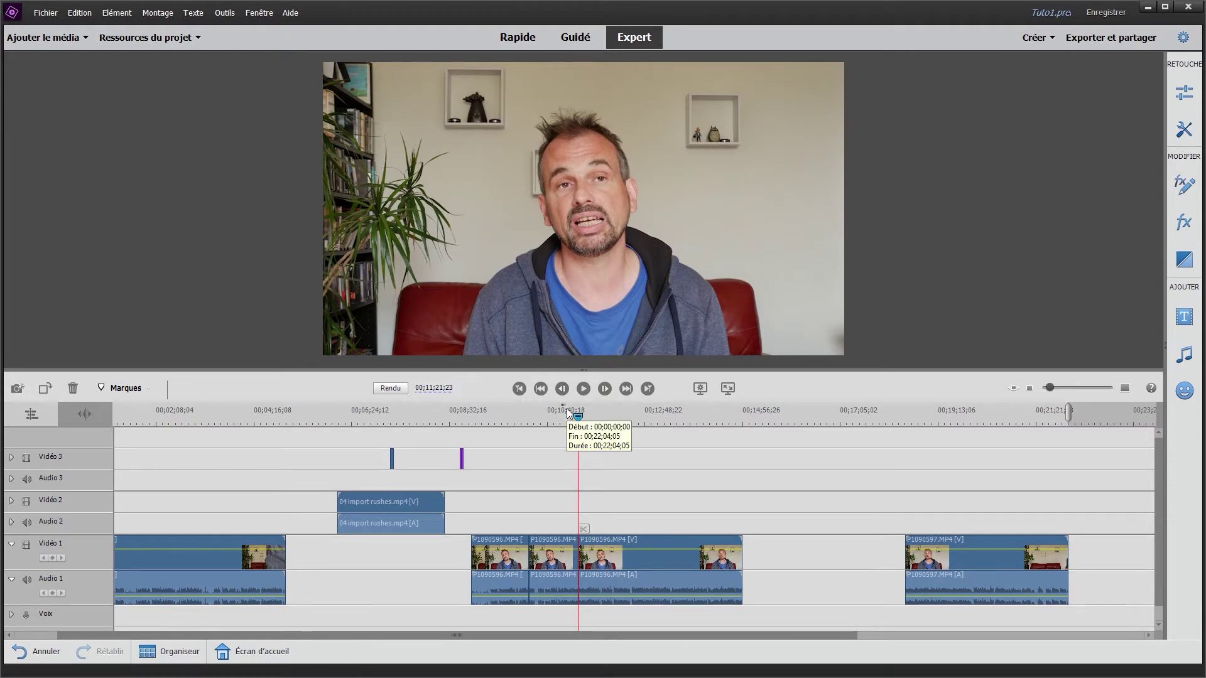
click(650, 410)
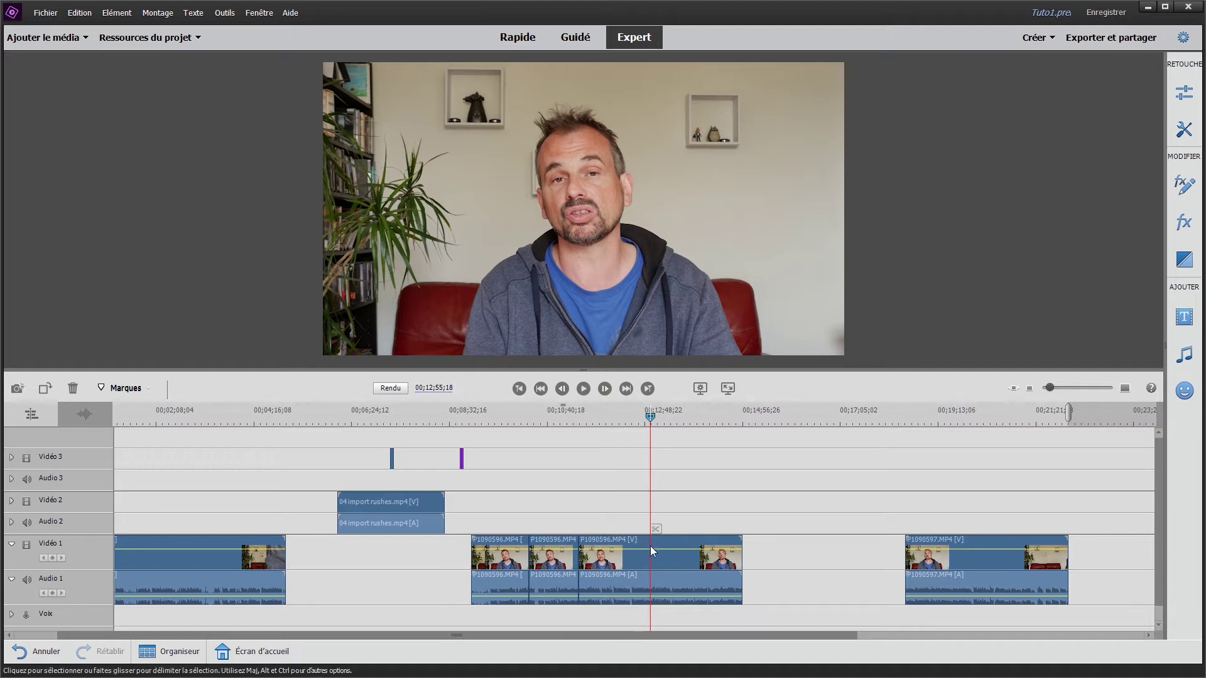
click(626, 563)
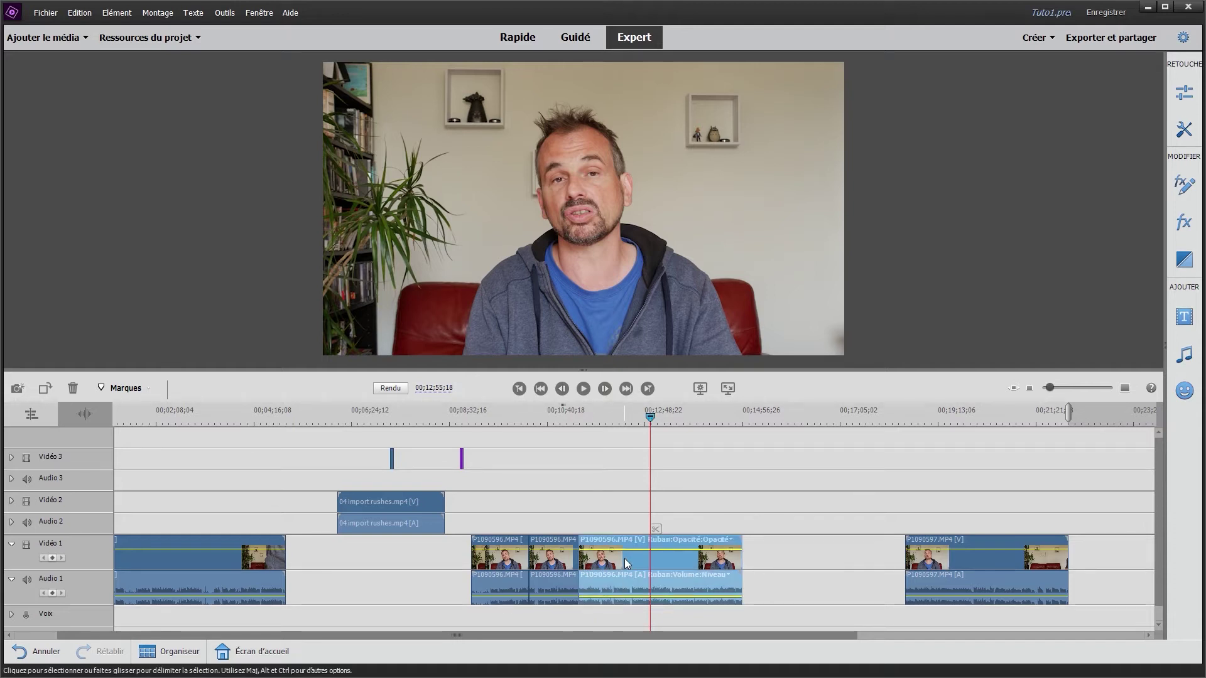
Step: Delete the last piece's video so only its audio remains
right_click(624, 559)
click(702, 322)
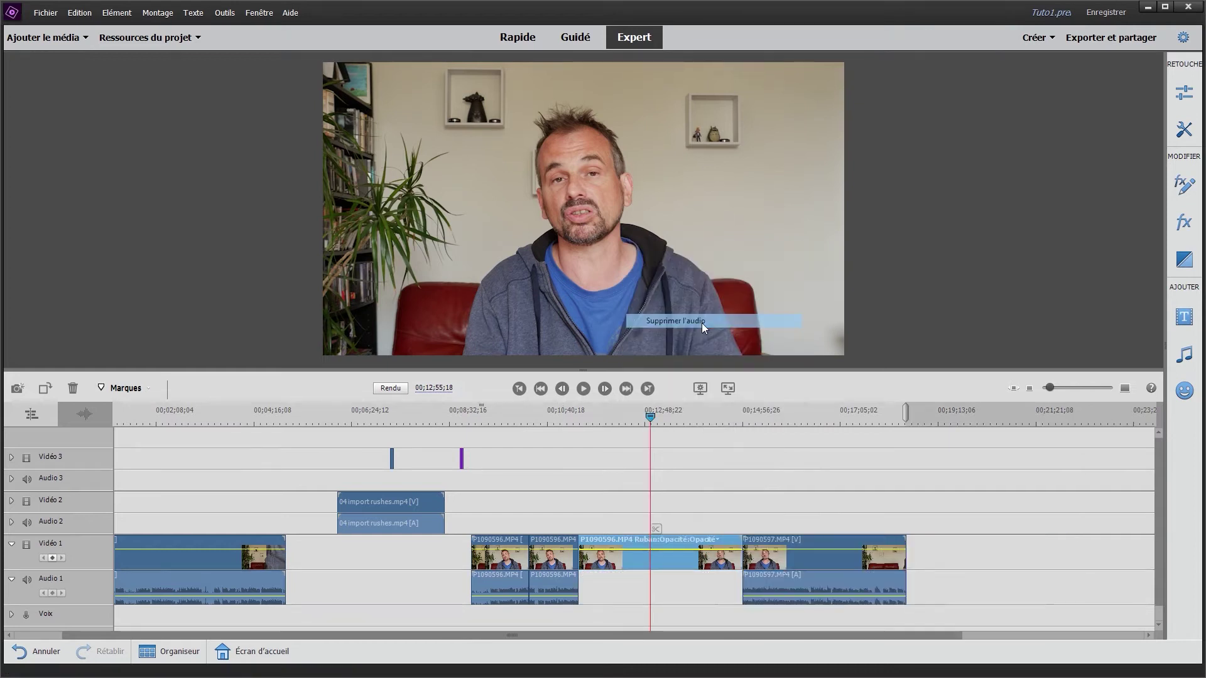
key(ctrl+z)
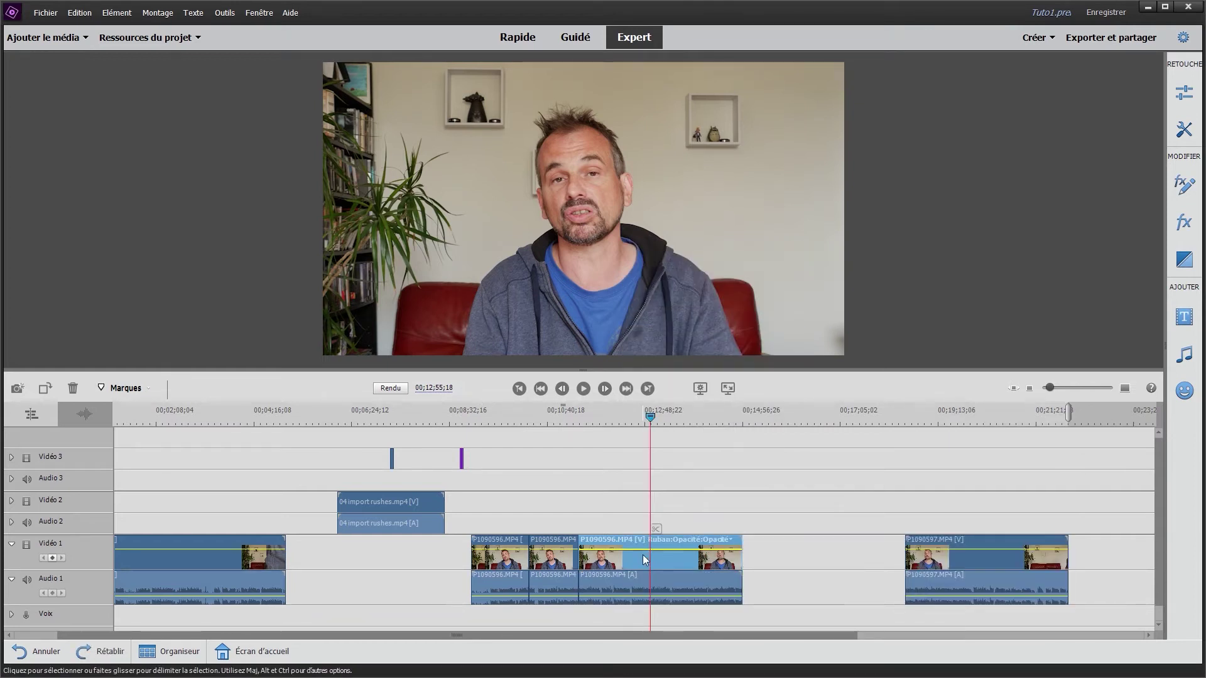
right_click(642, 555)
click(704, 337)
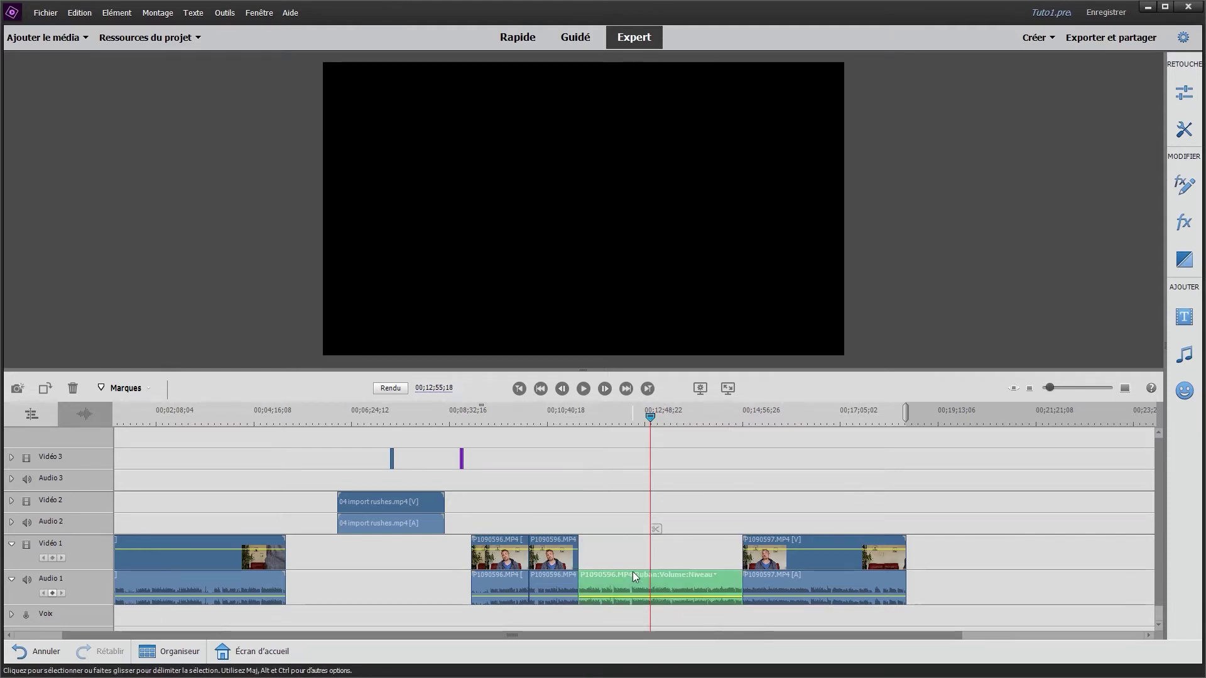
drag(631, 576, 1016, 582)
mouse_move(1023, 416)
mouse_down()
mouse_move(1039, 416)
mouse_move(1000, 415)
mouse_up()
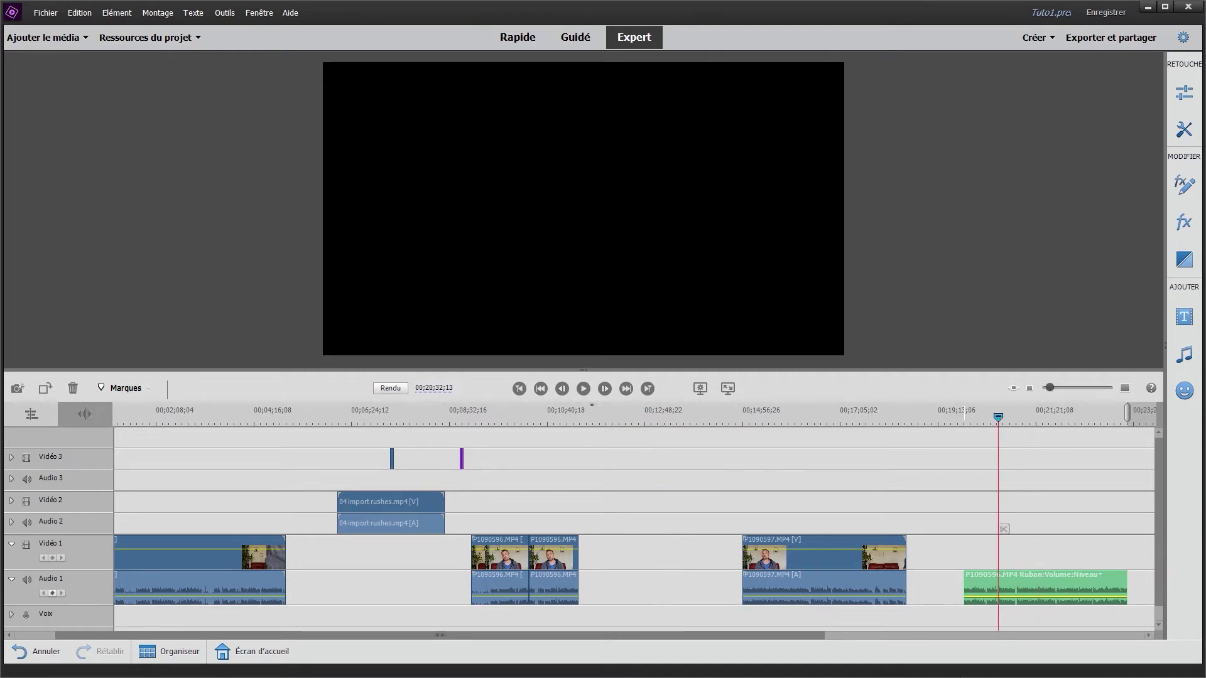
key(ctrl+z)
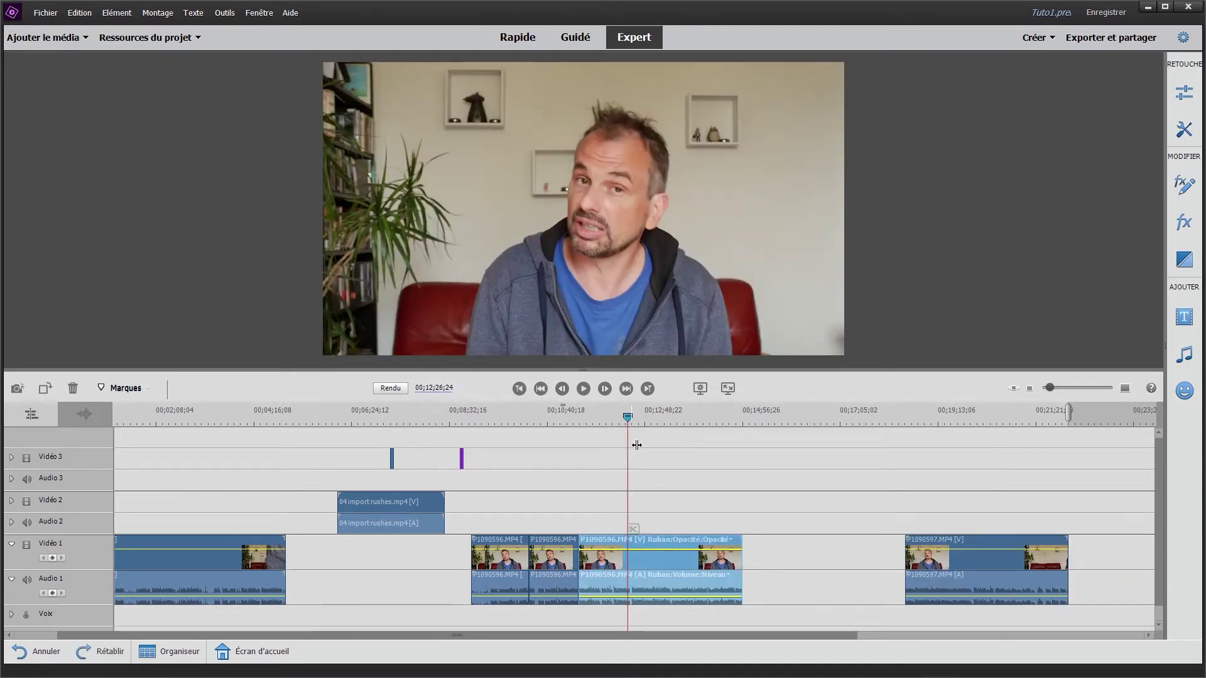
drag(579, 564, 625, 565)
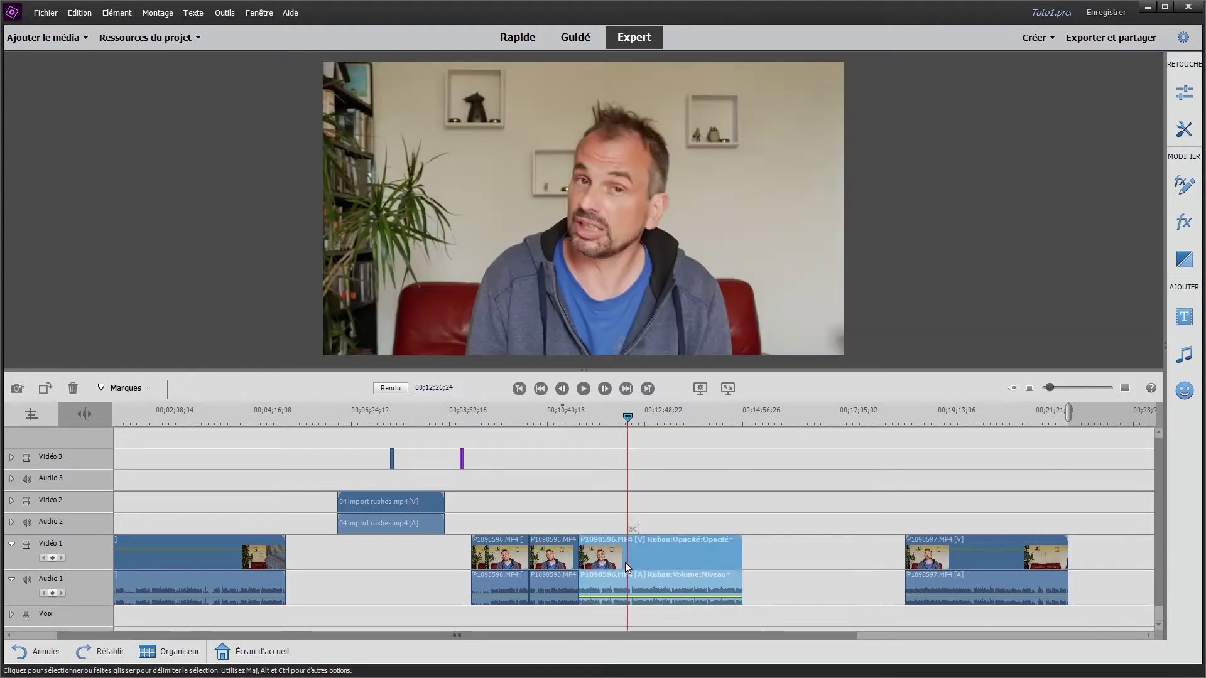
click(408, 502)
drag(339, 510, 369, 510)
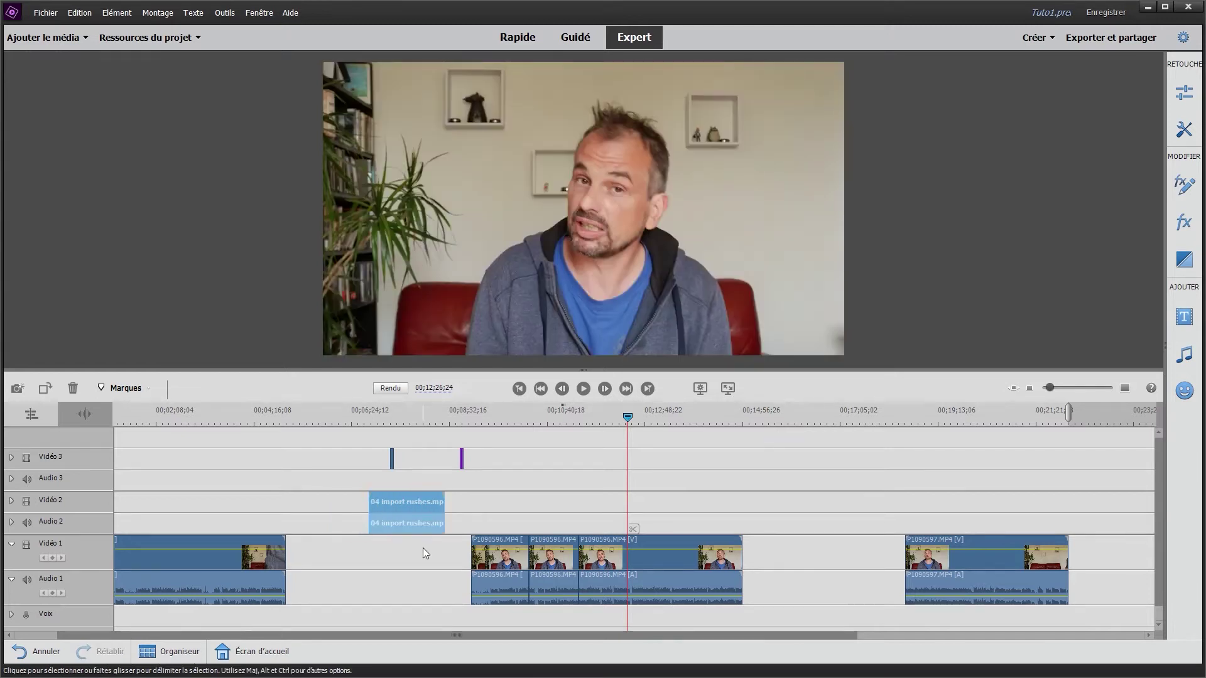
key(ctrl+z)
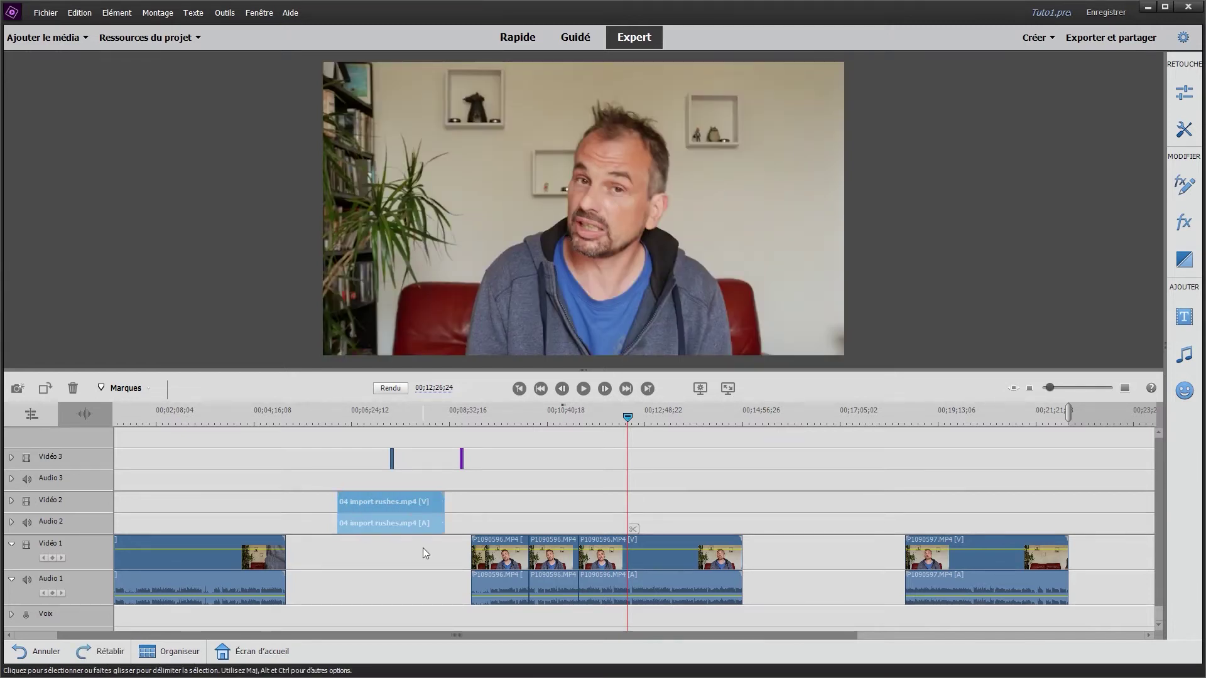
Step: Unlink the third P1090596 piece and delete its audio
key(ctrl+z)
right_click(680, 557)
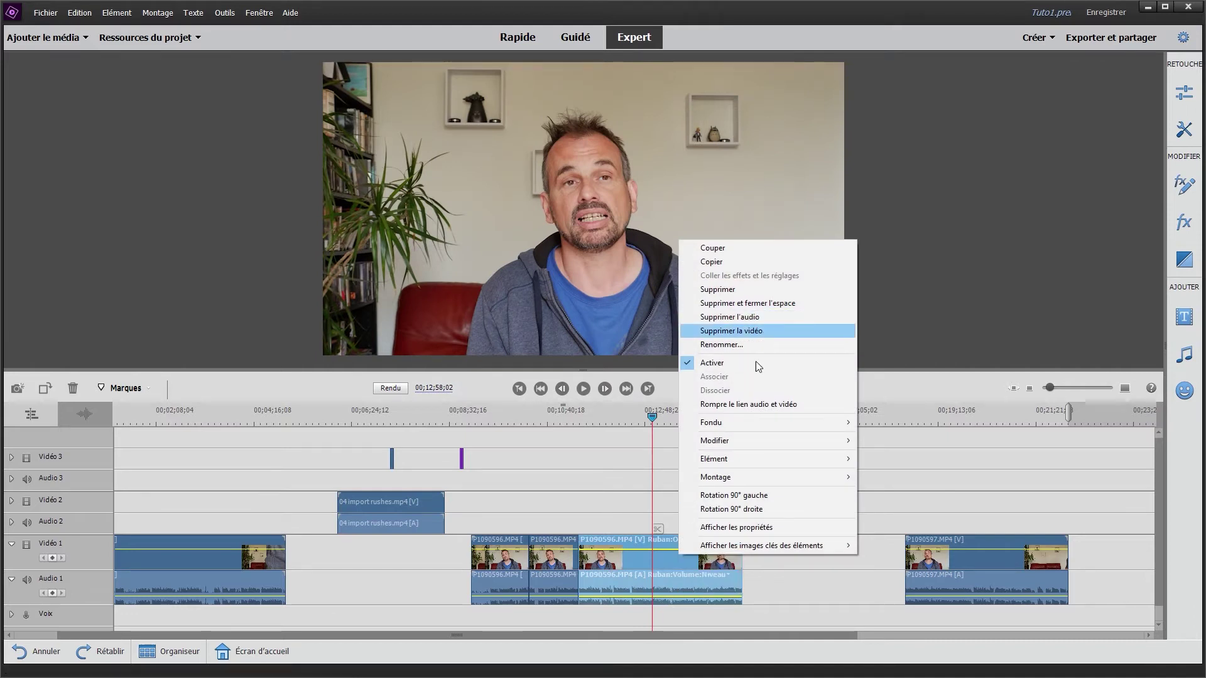
click(758, 404)
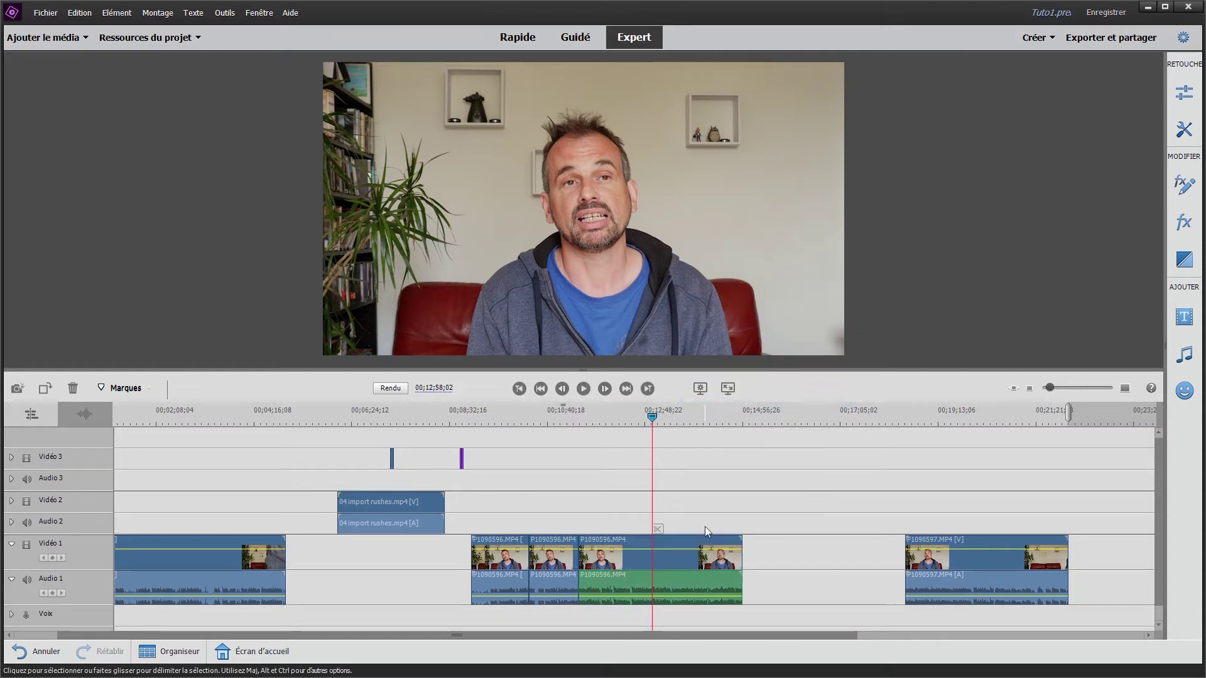
click(680, 576)
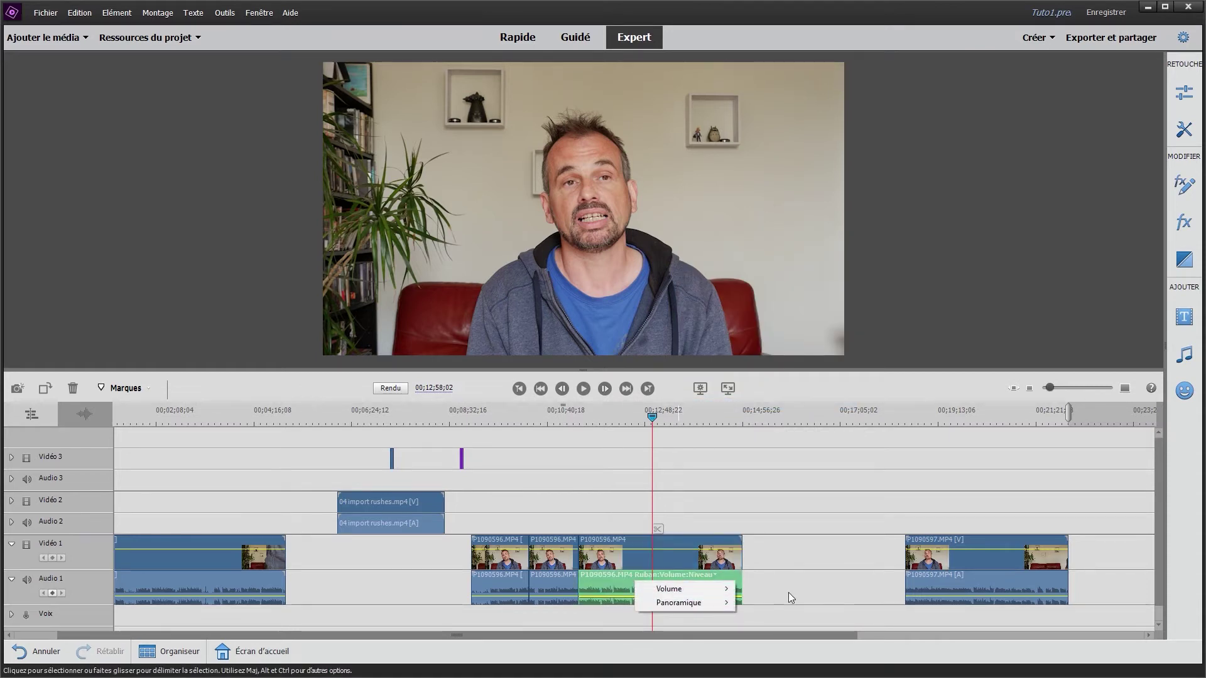
right_click(631, 566)
click(689, 418)
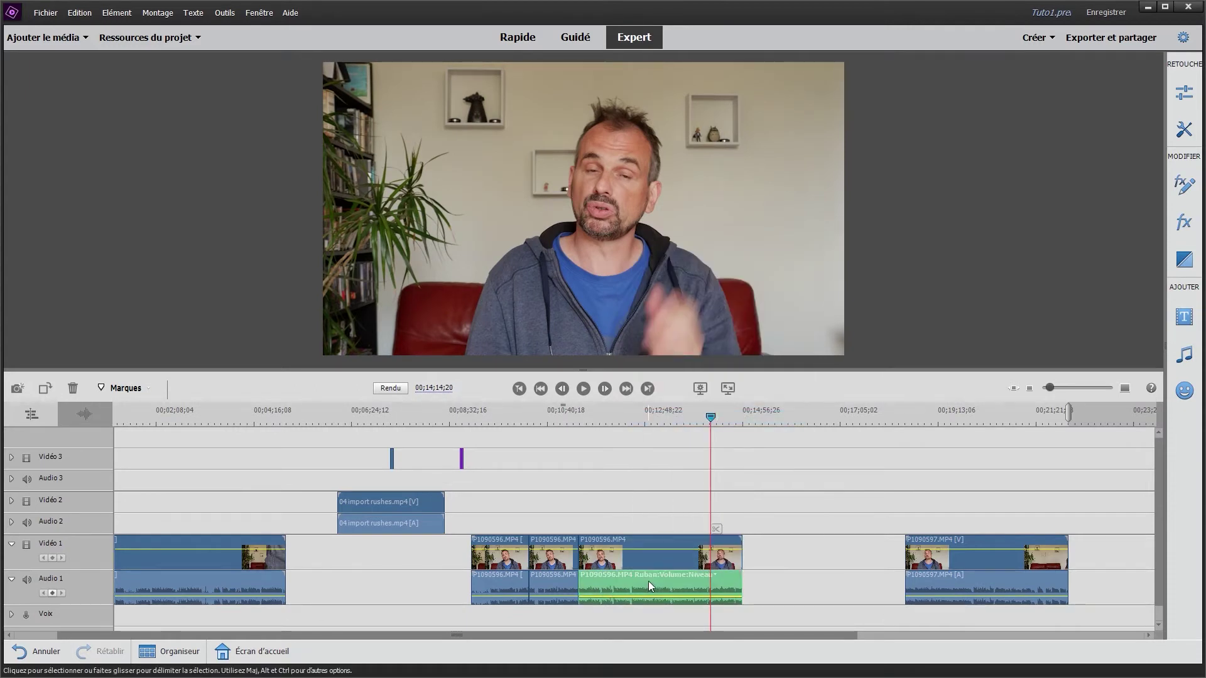
key(Delete)
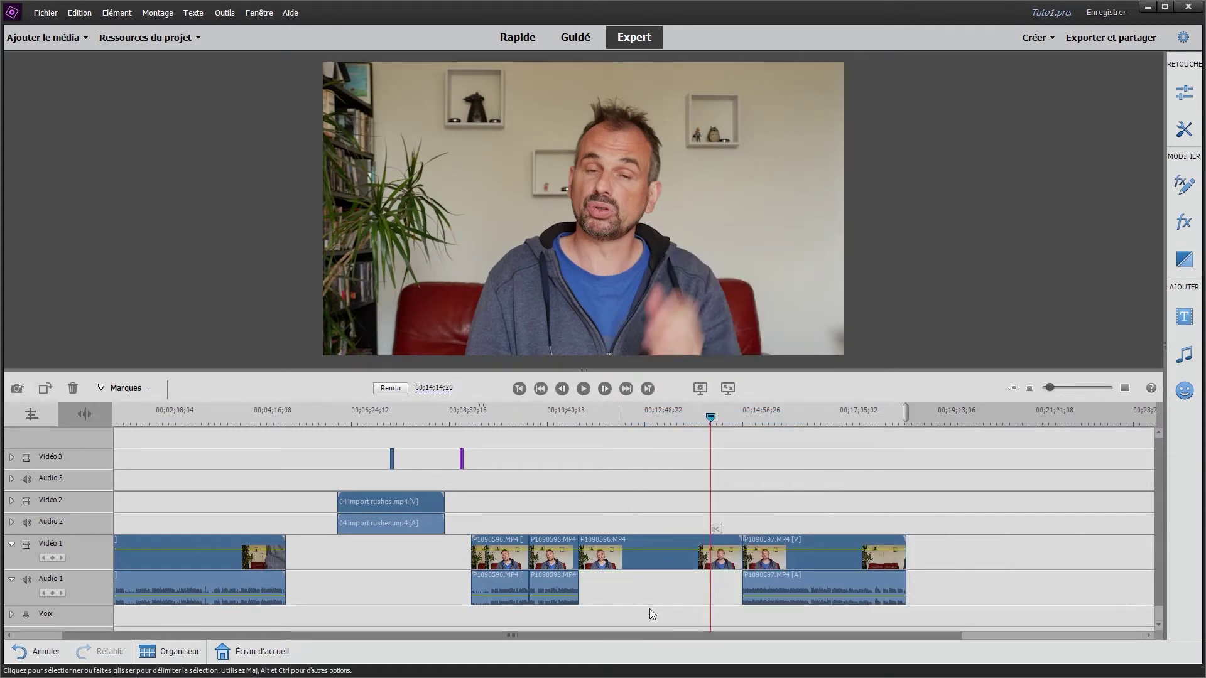
Step: Unlink P1090597 and drag its audio beneath the third P1090596 video
click(838, 591)
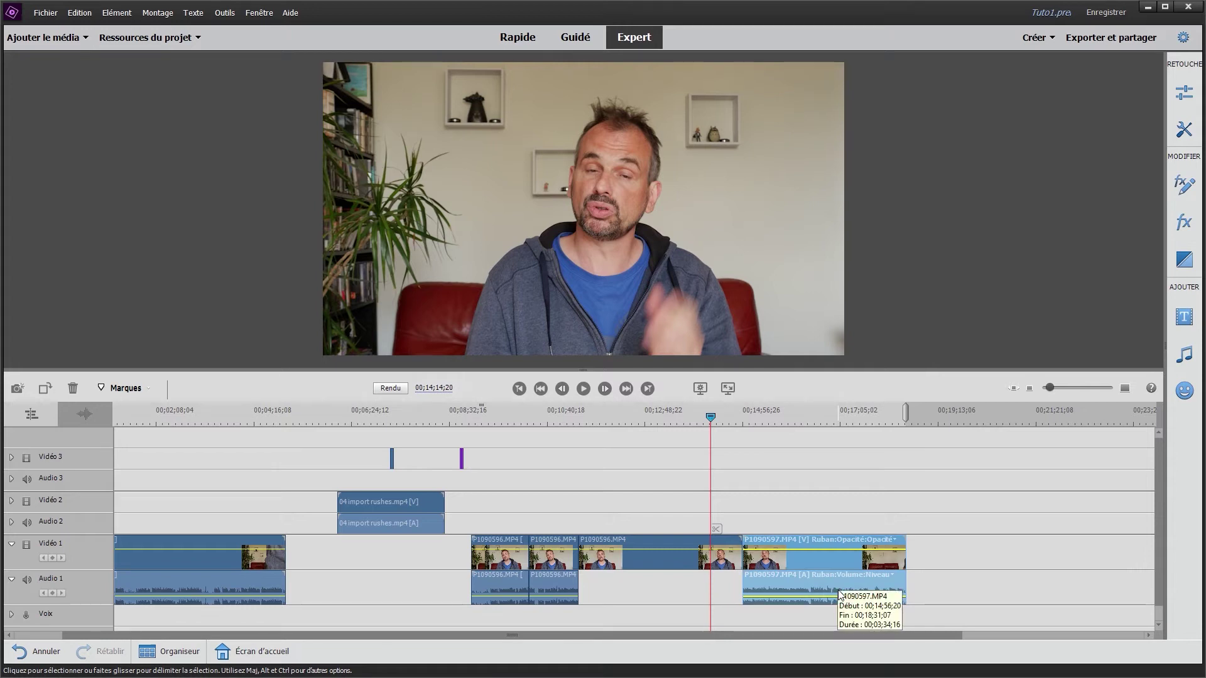
right_click(840, 593)
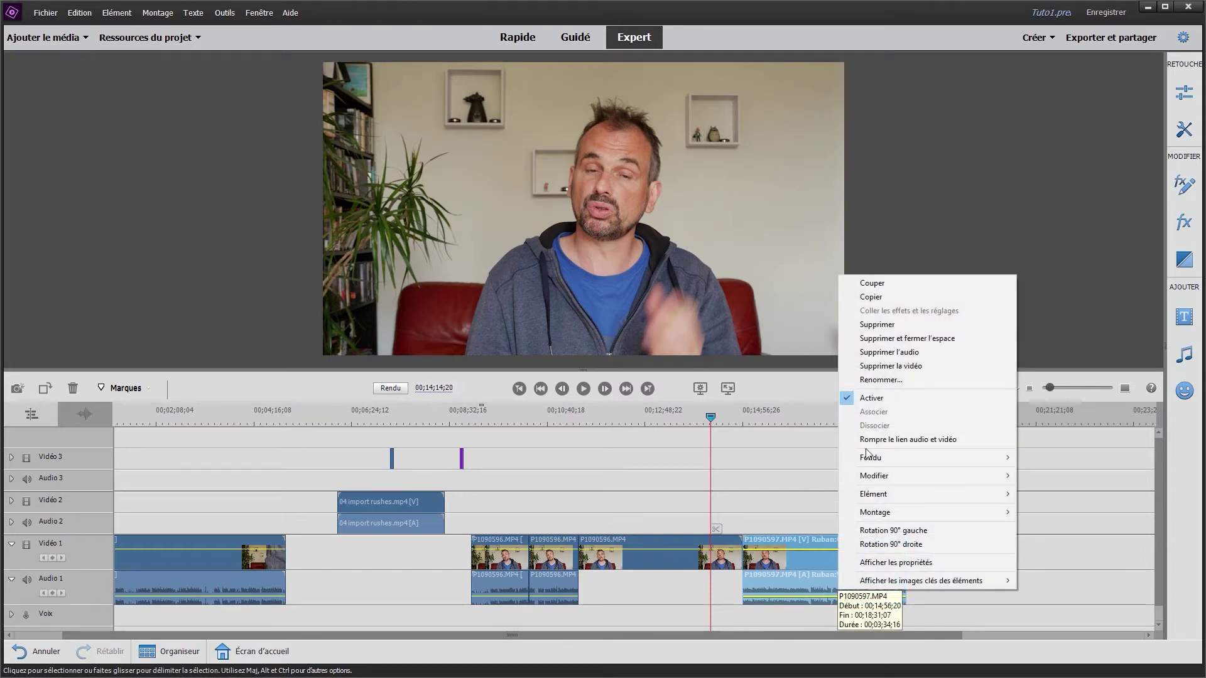
click(871, 439)
click(815, 589)
click(801, 579)
click(775, 577)
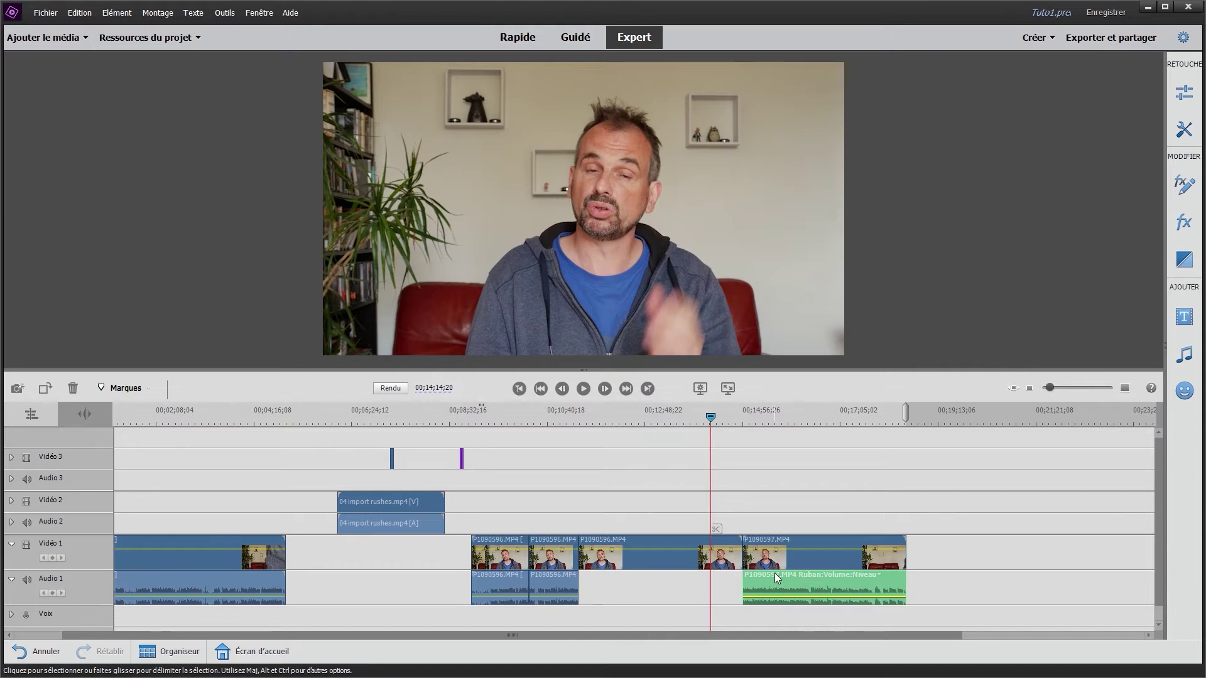
drag(775, 580, 610, 581)
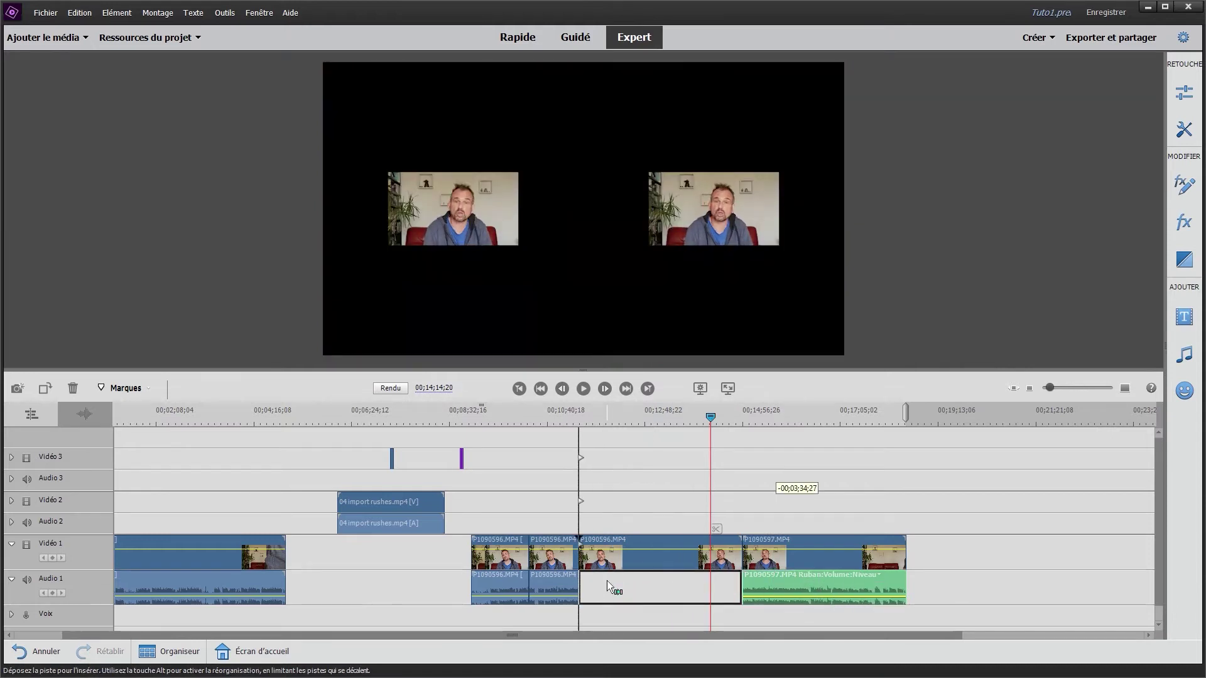
Step: Link the P1090597 audio to the P1090596 video with Créer un lien audio et vidéo
click(619, 549)
right_click(654, 565)
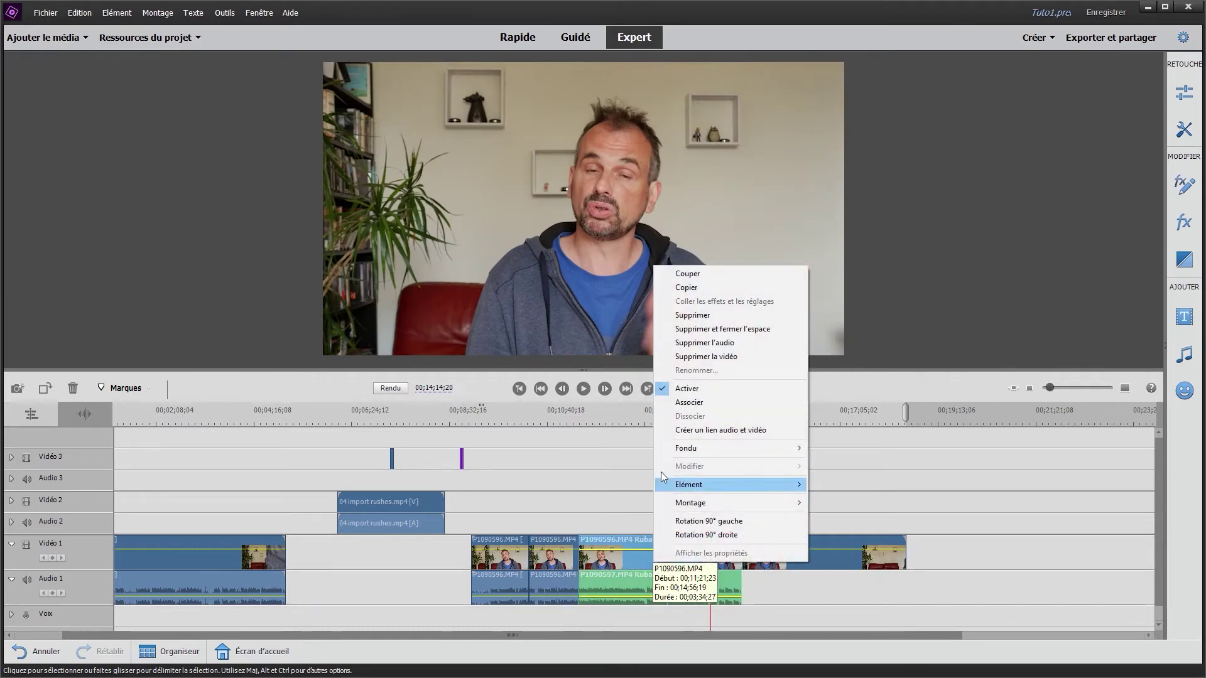
click(688, 430)
click(657, 594)
mouse_move(646, 541)
mouse_down()
mouse_move(613, 567)
mouse_move(631, 568)
mouse_up()
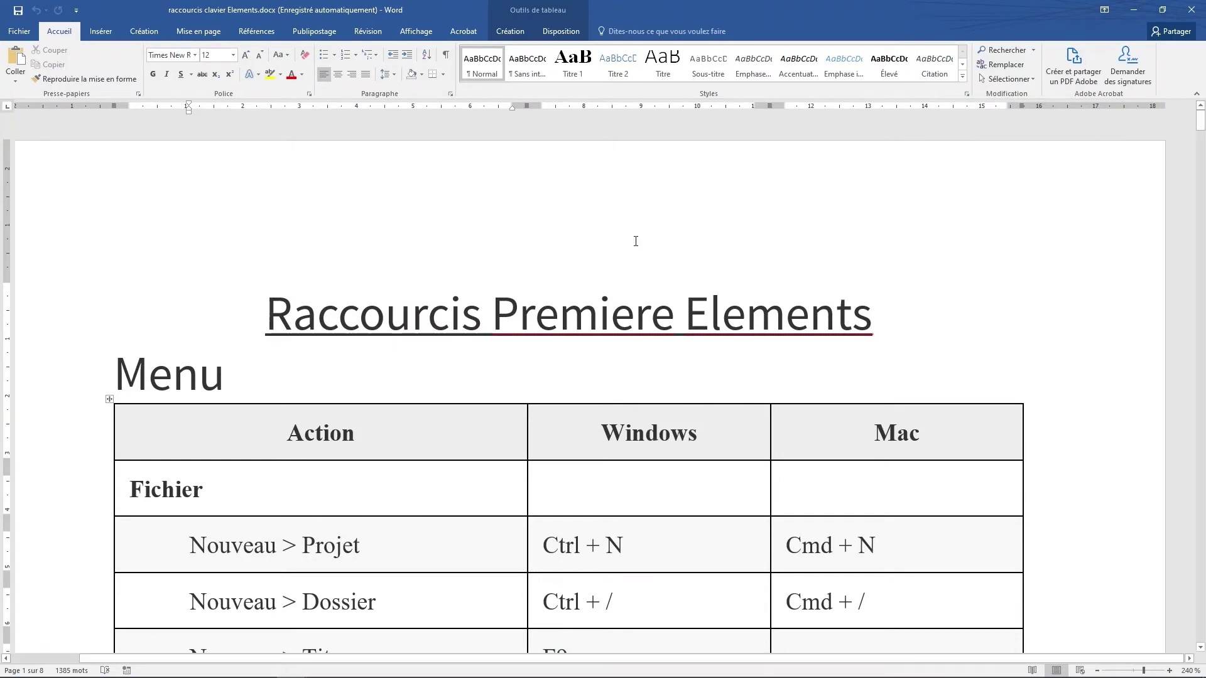
Step: Scroll through the Raccourcis Premiere Elements shortcut tables in Word
scroll(639, 245, down, 20)
scroll(638, 243, up, 20)
scroll(636, 241, down, 10)
scroll(637, 243, down, 15)
scroll(638, 245, down, 15)
scroll(638, 245, down, 10)
scroll(637, 244, down, 10)
scroll(637, 243, down, 10)
scroll(636, 241, down, 10)
scroll(636, 241, down, 5)
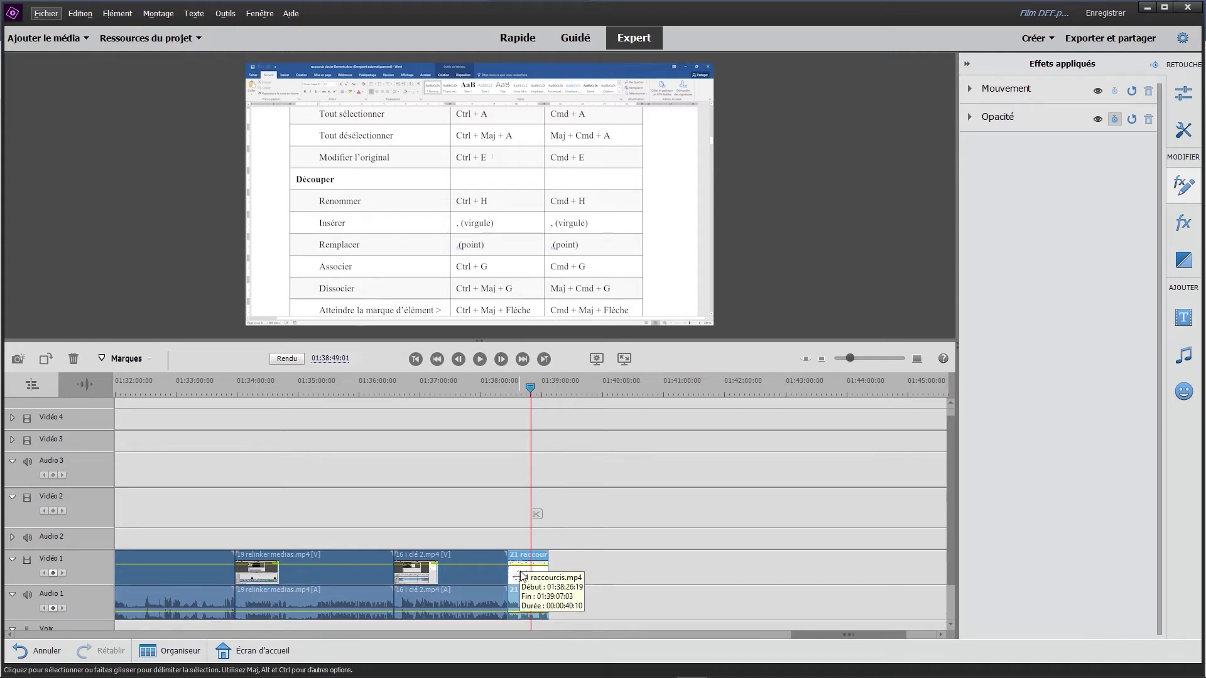
Step: Speed 21 raccourcis.mp4 up to 500 % so it lasts 00:00:08:02
key(ctrl+r)
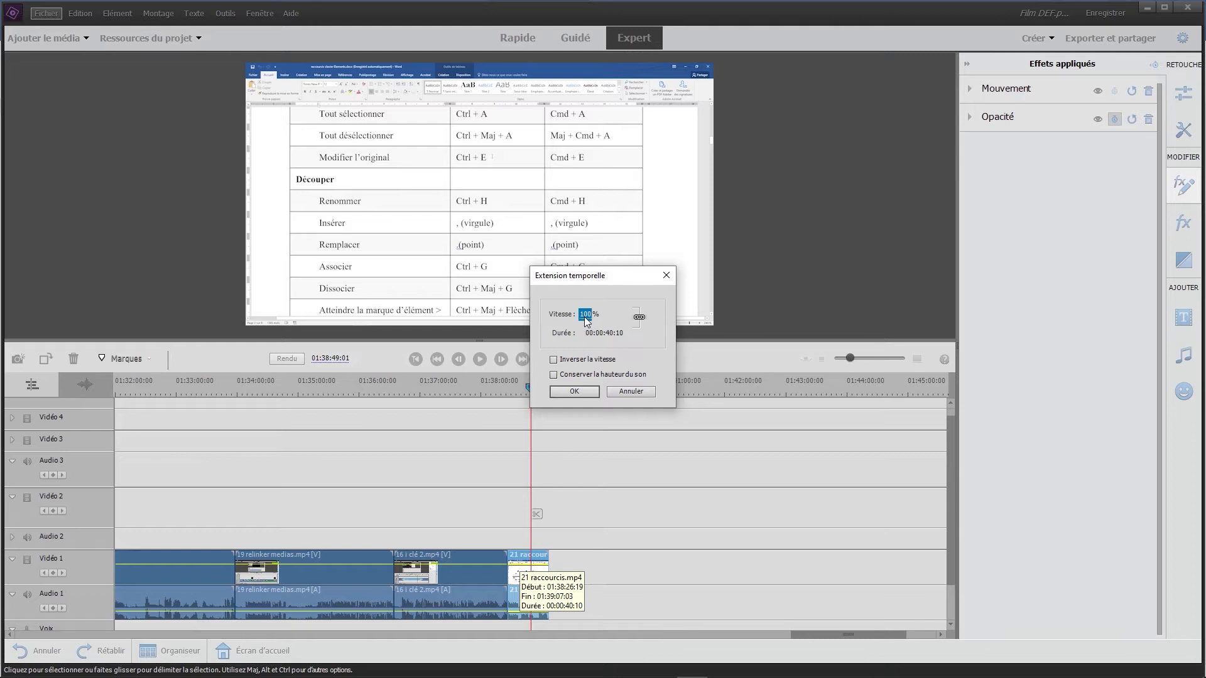
drag(586, 320, 641, 317)
click(590, 316)
text(5)
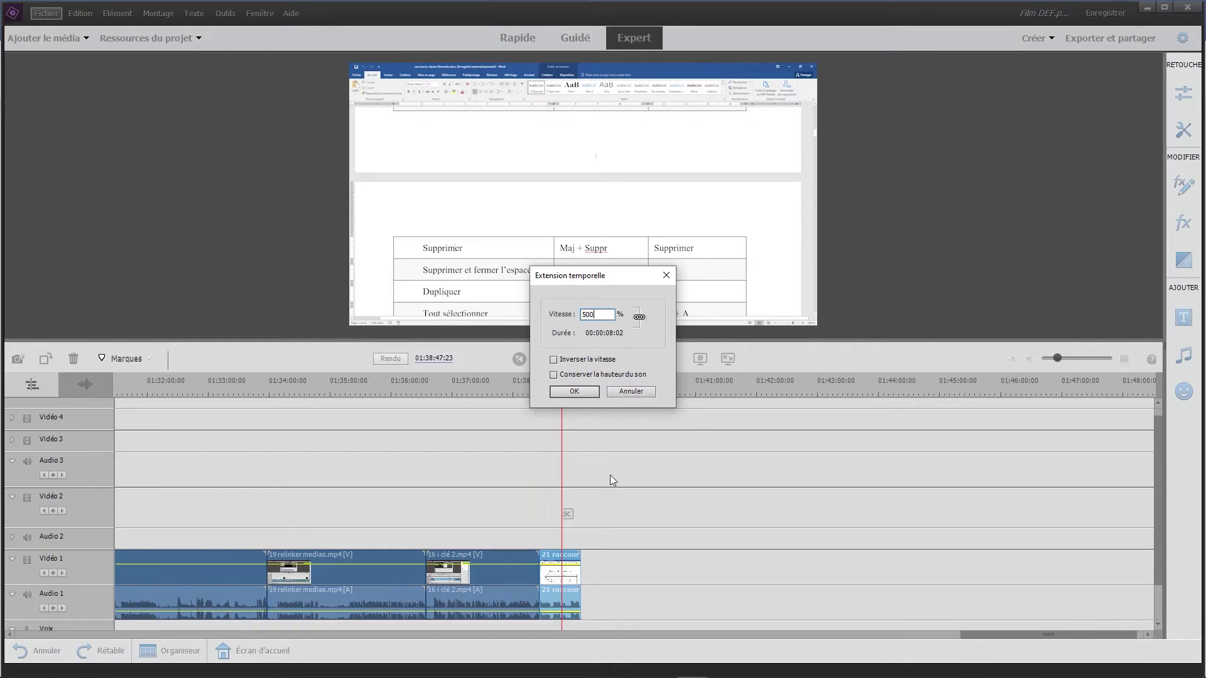
key(Return)
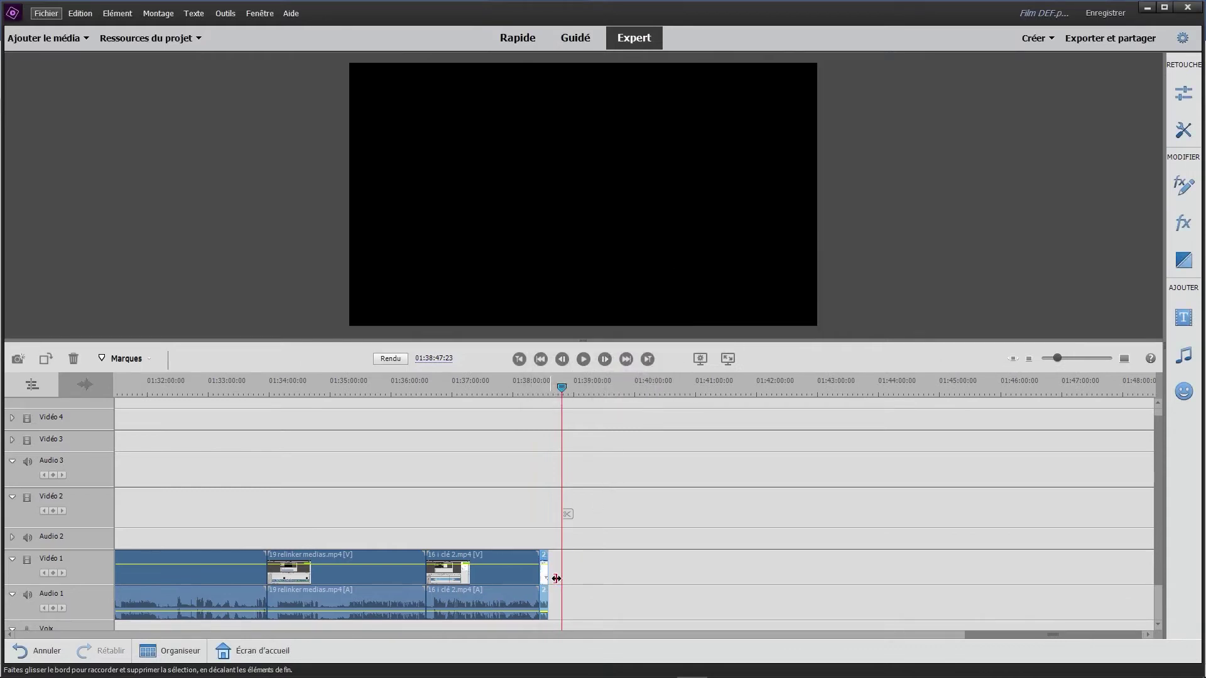
Step: Make the clip play in reverse with Inverser la vitesse
click(543, 386)
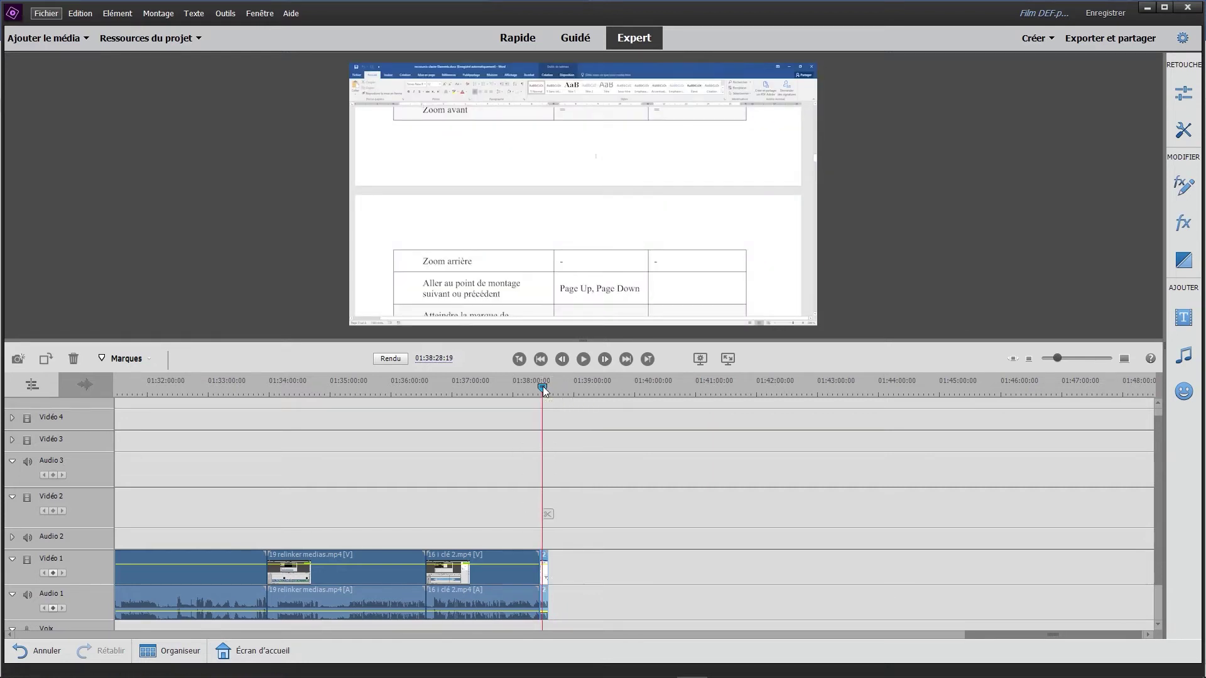
key(ctrl+r)
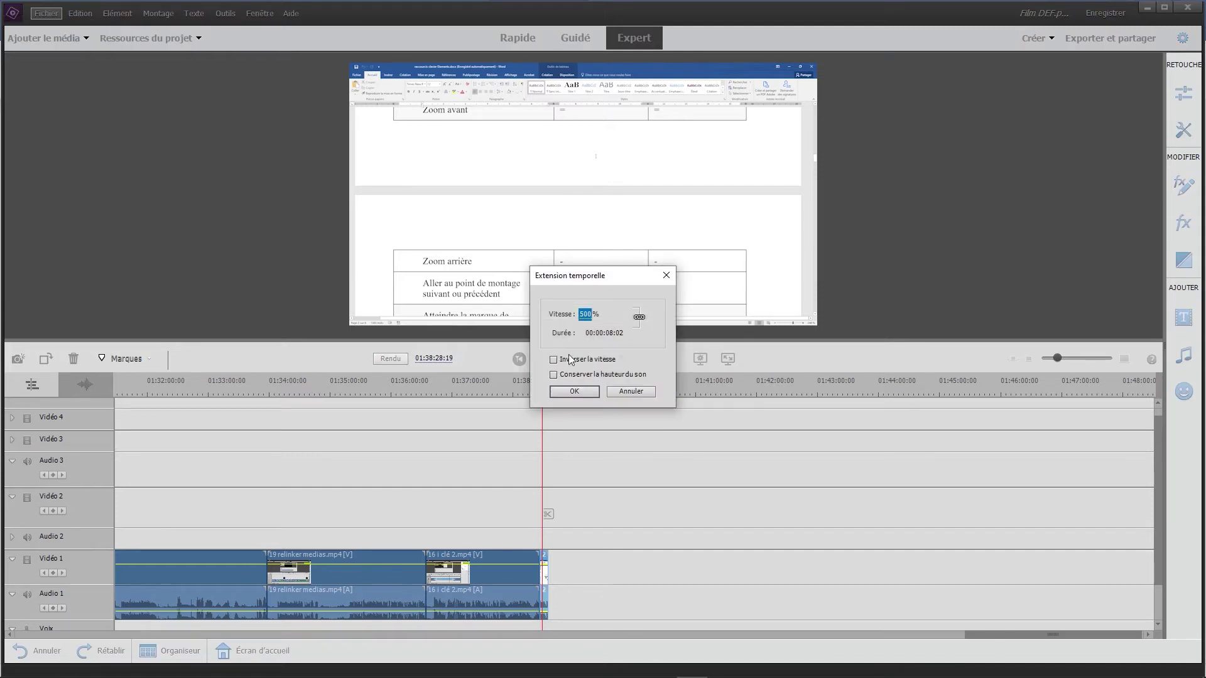
click(553, 361)
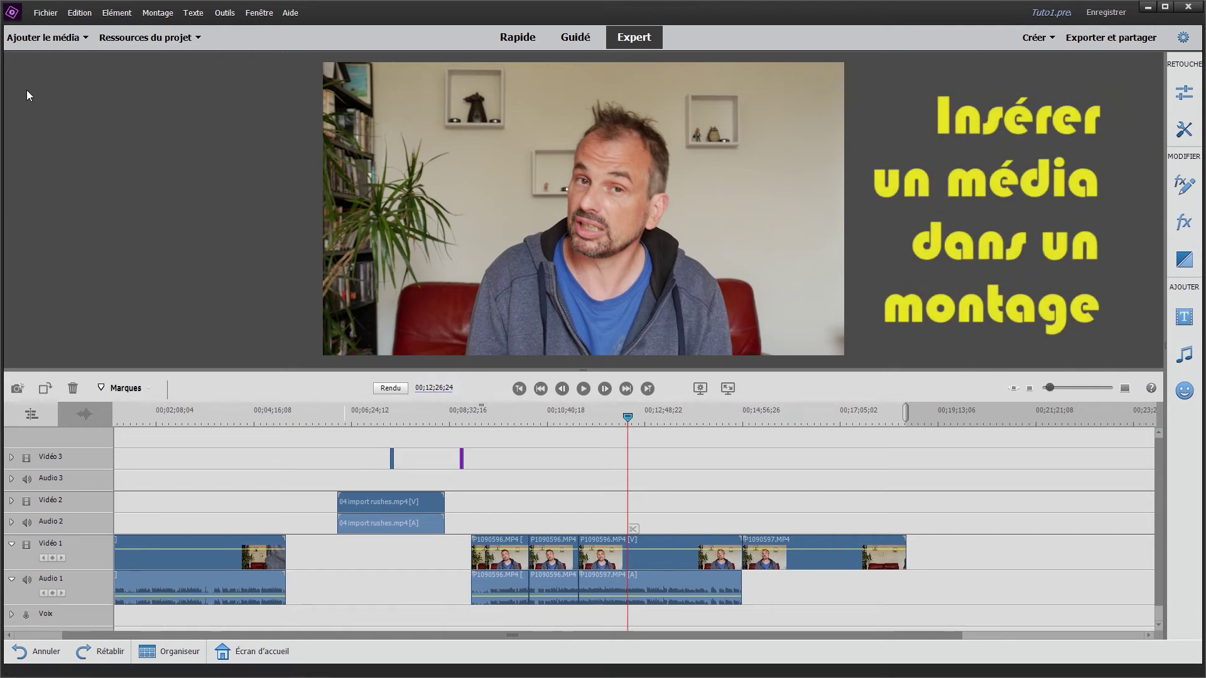
Step: Show the Ressources du projet media and insert P1090596, then undo the insertion
click(39, 49)
click(145, 37)
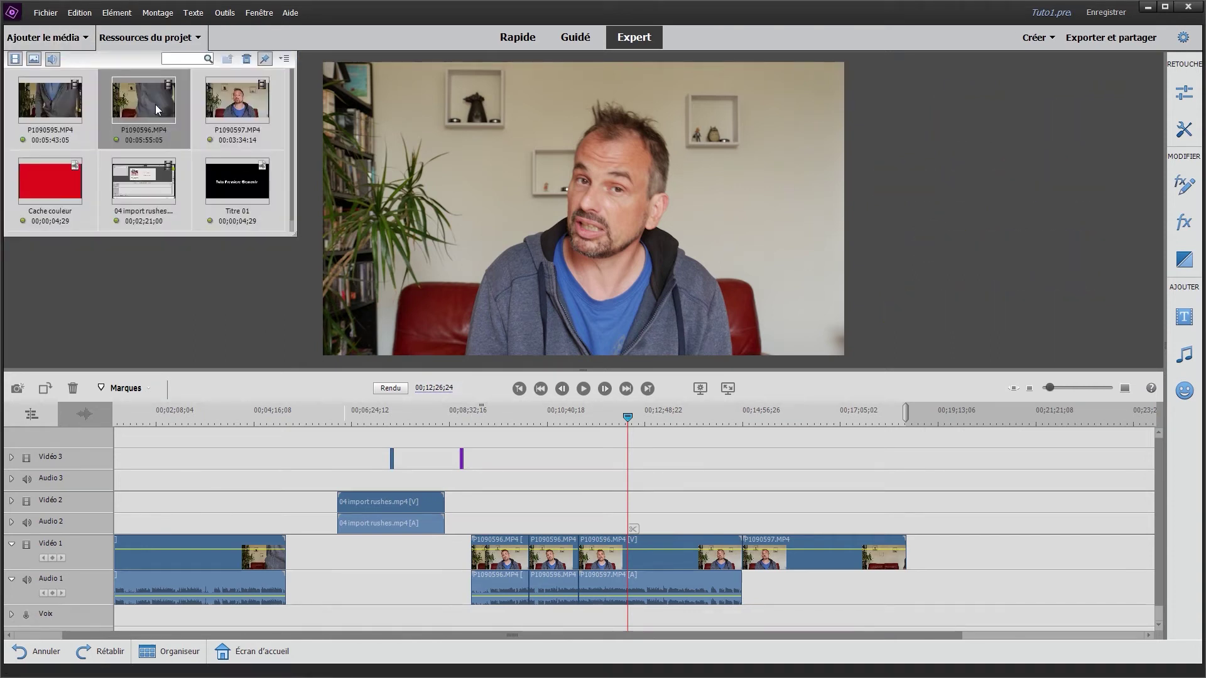
mouse_move(594, 431)
mouse_down()
mouse_move(582, 571)
mouse_move(478, 577)
mouse_up()
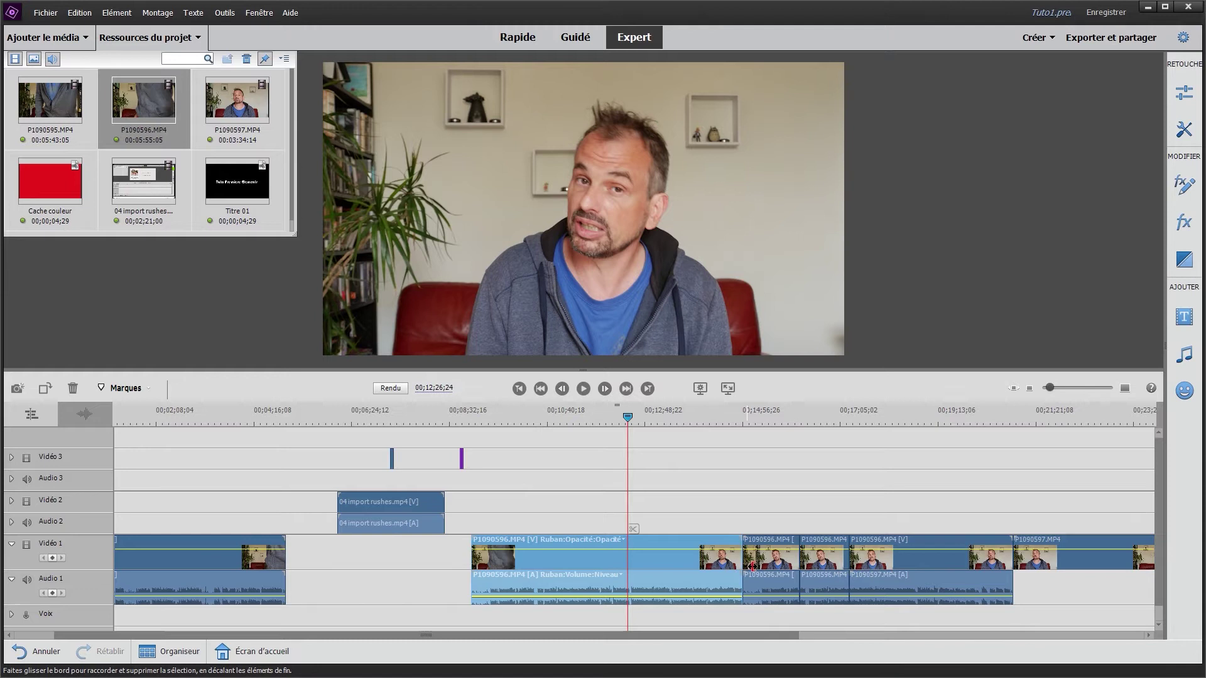
key(ctrl+z)
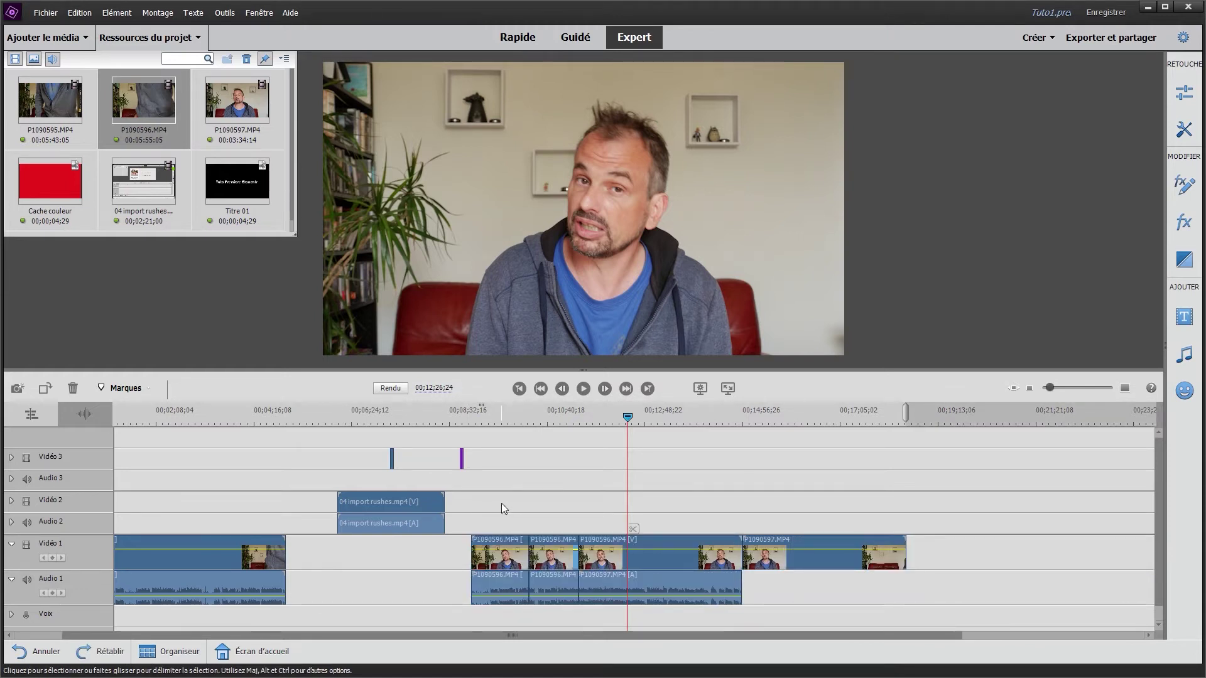
Step: Group the P1090596 pieces on Vidéo 1 and Audio 1 with Associer
drag(503, 505, 636, 567)
right_click(635, 567)
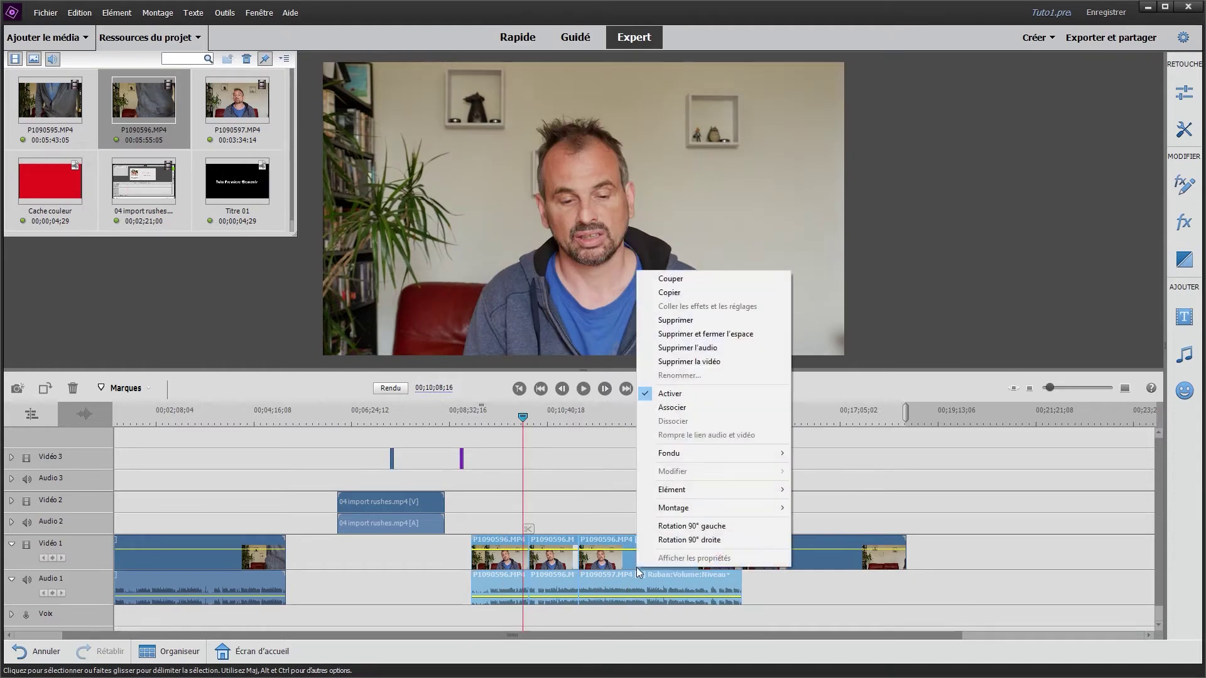
click(688, 409)
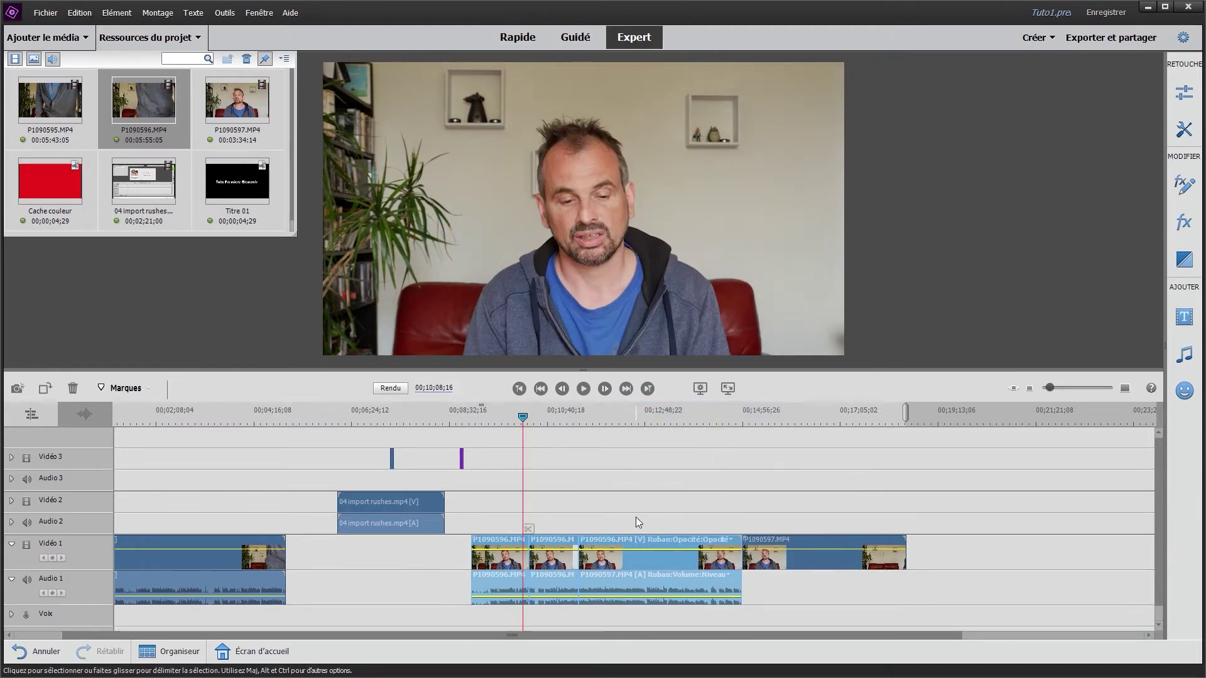
click(440, 579)
click(522, 549)
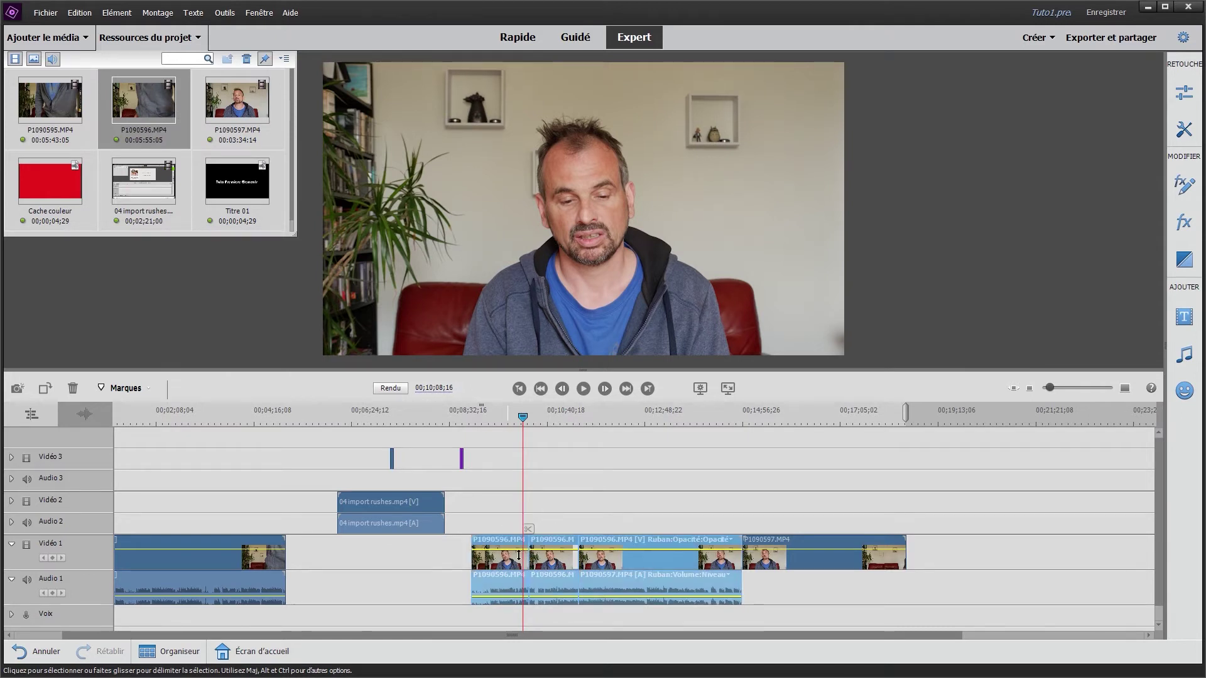
mouse_move(622, 570)
mouse_down()
mouse_move(438, 558)
mouse_move(625, 554)
mouse_up()
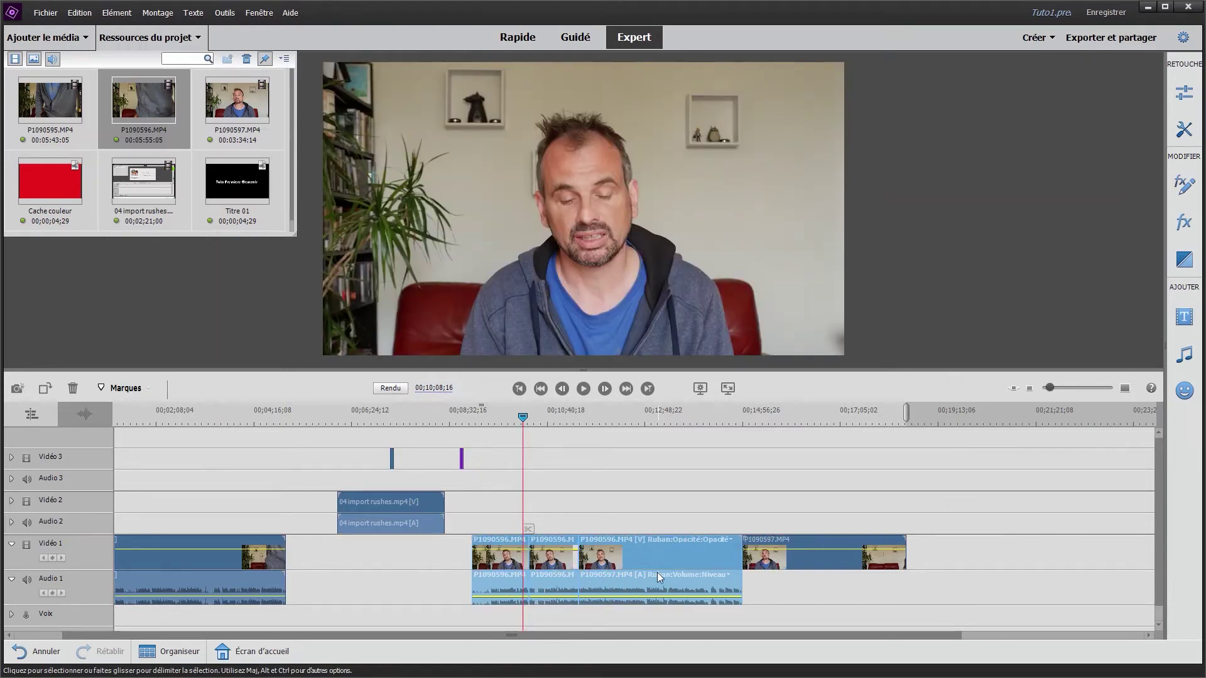
click(573, 502)
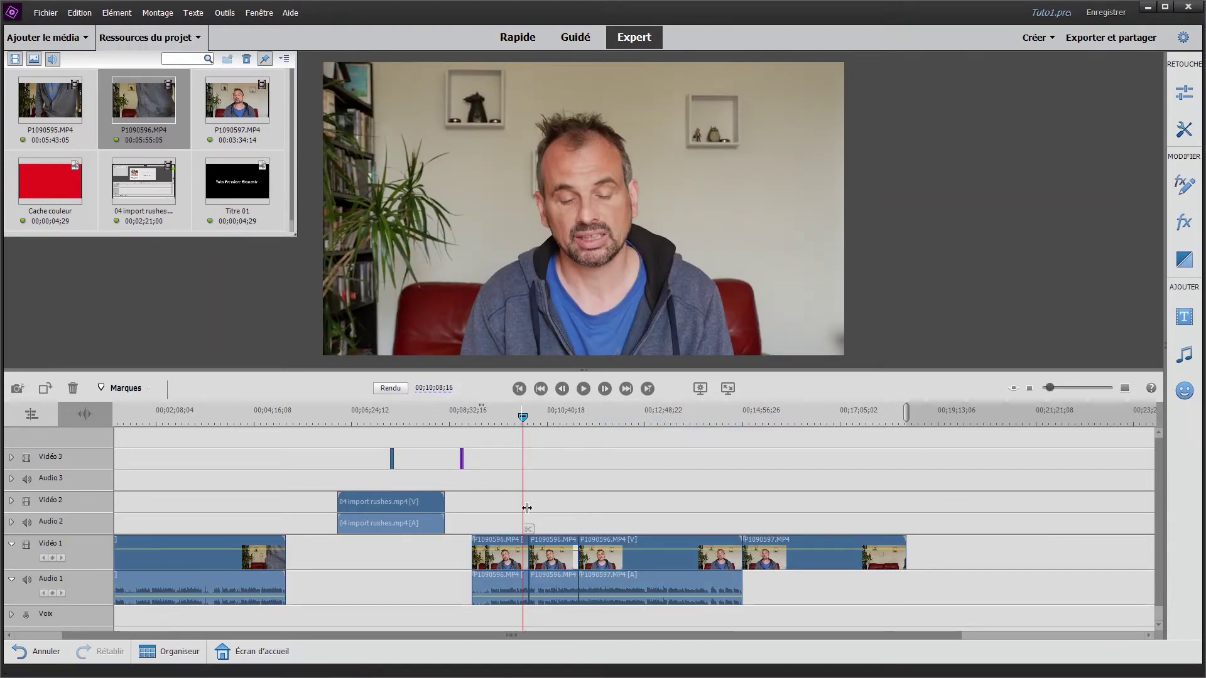
drag(503, 503, 617, 583)
key(ctrl+g)
click(616, 491)
click(620, 554)
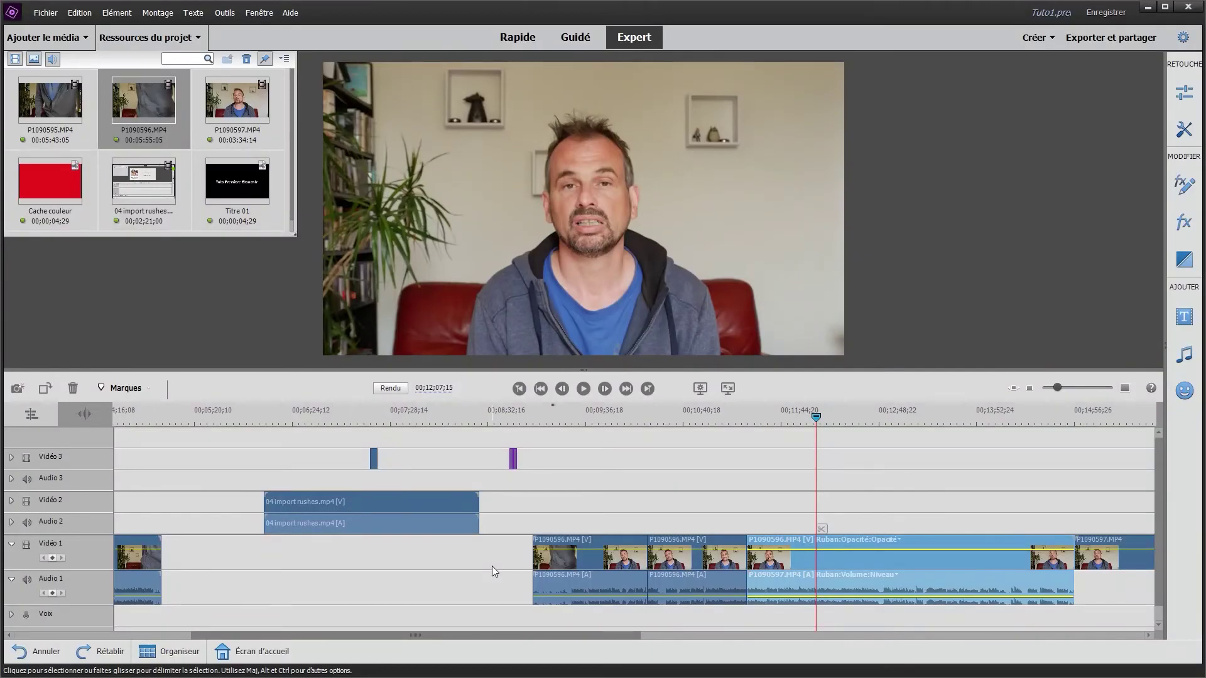
Step: Insert P1090596 earlier on Vidéo 1 and delete the resulting empty gap
click(721, 506)
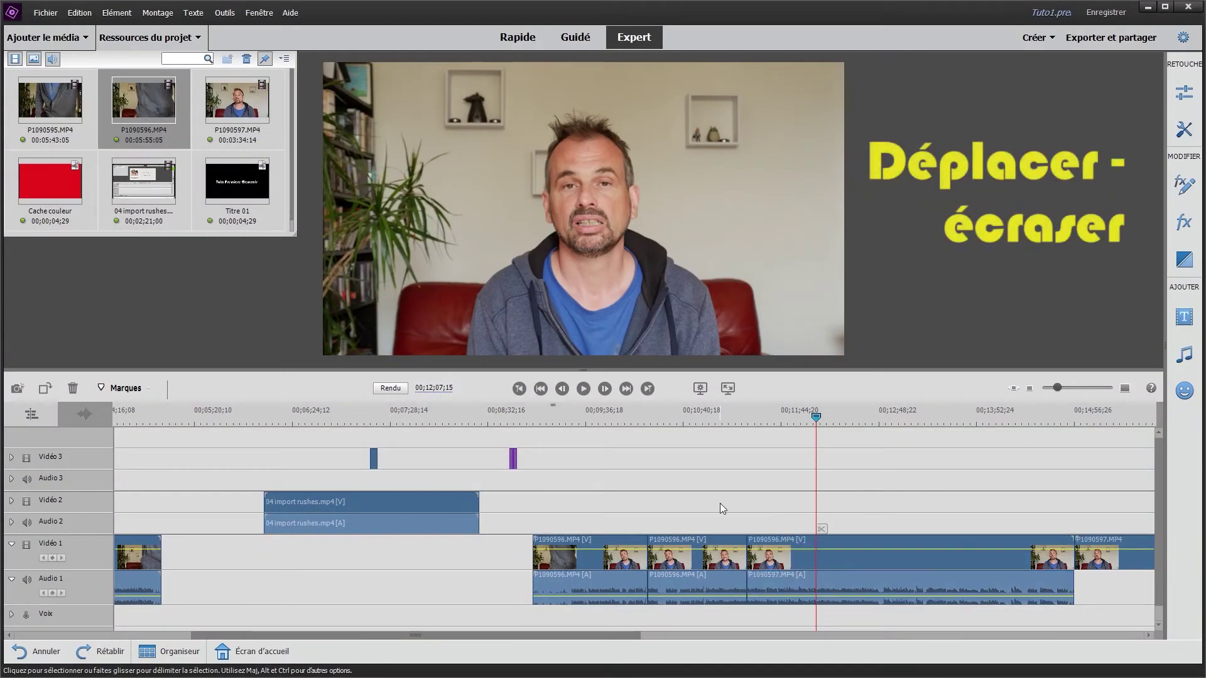
click(711, 566)
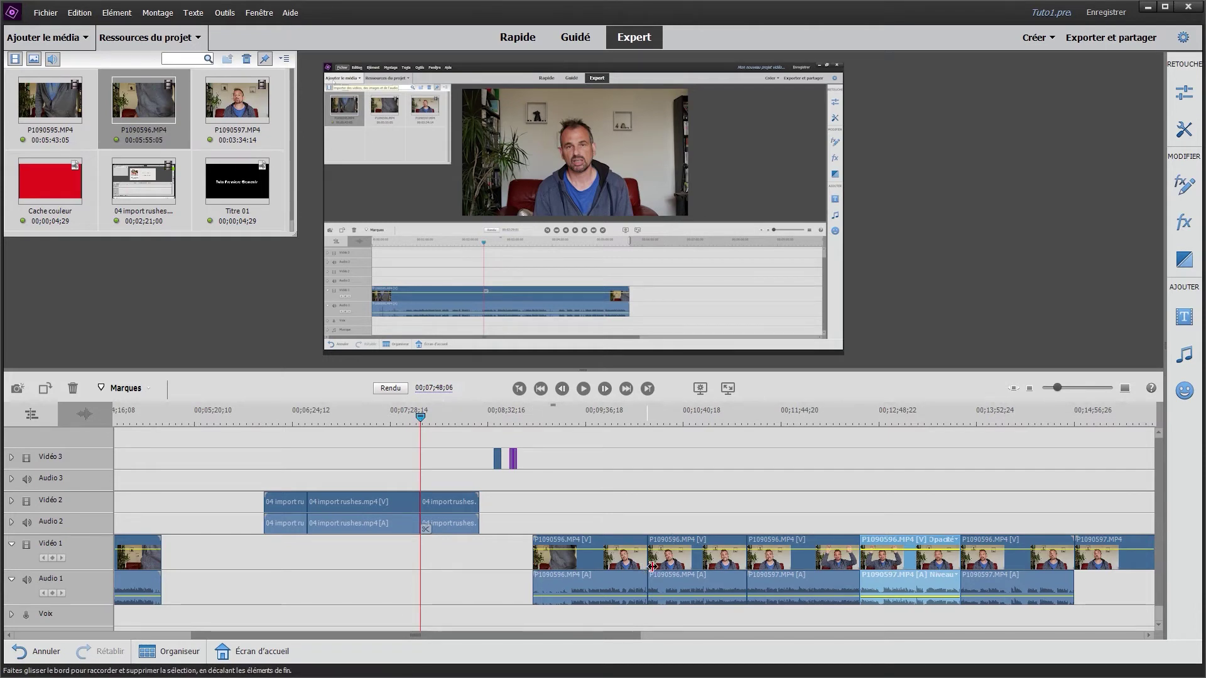
drag(915, 575, 702, 573)
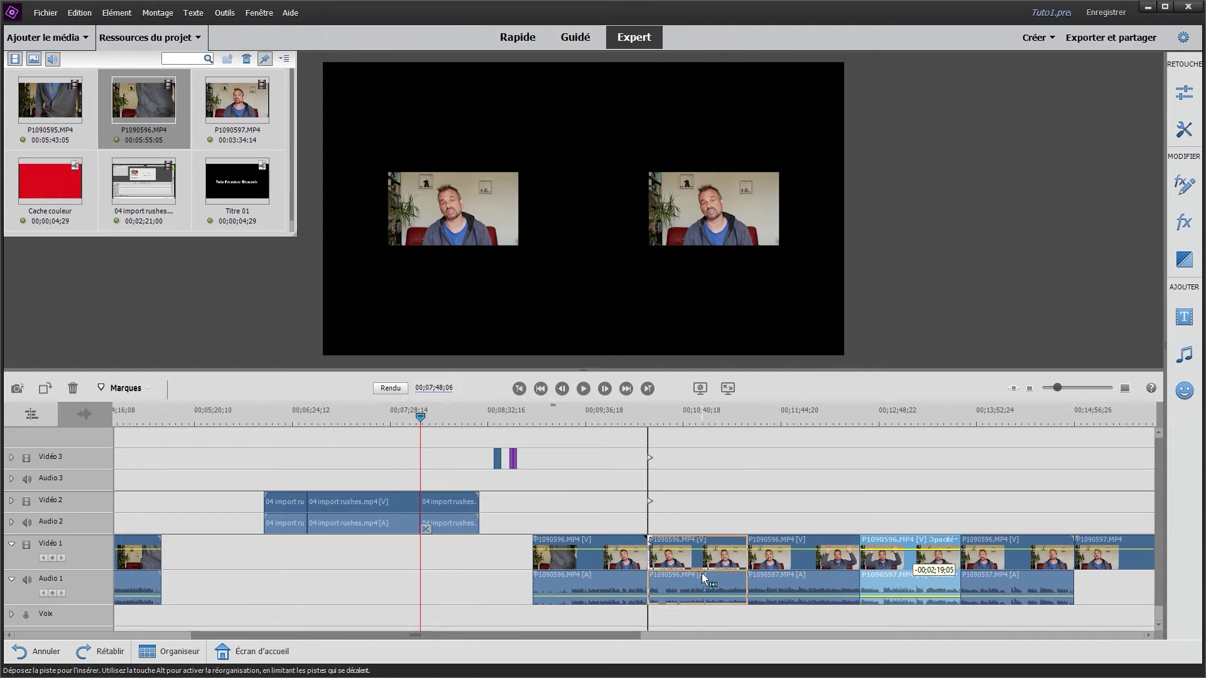
drag(702, 573, 702, 573)
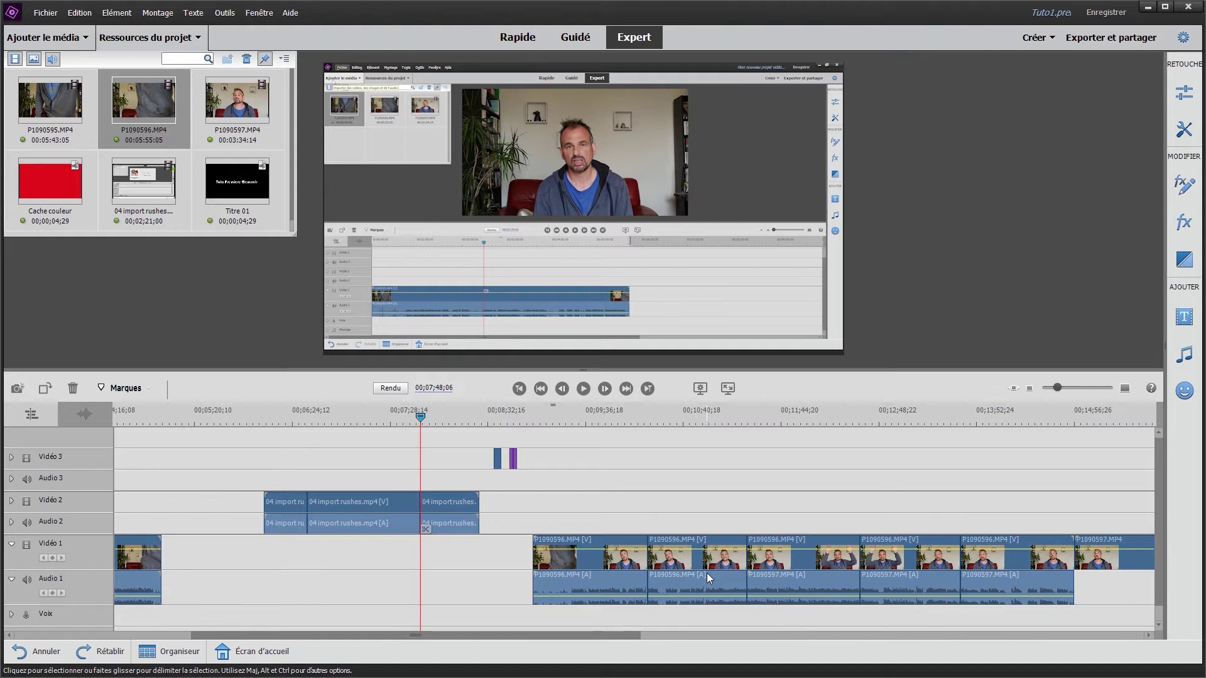
key(minus)
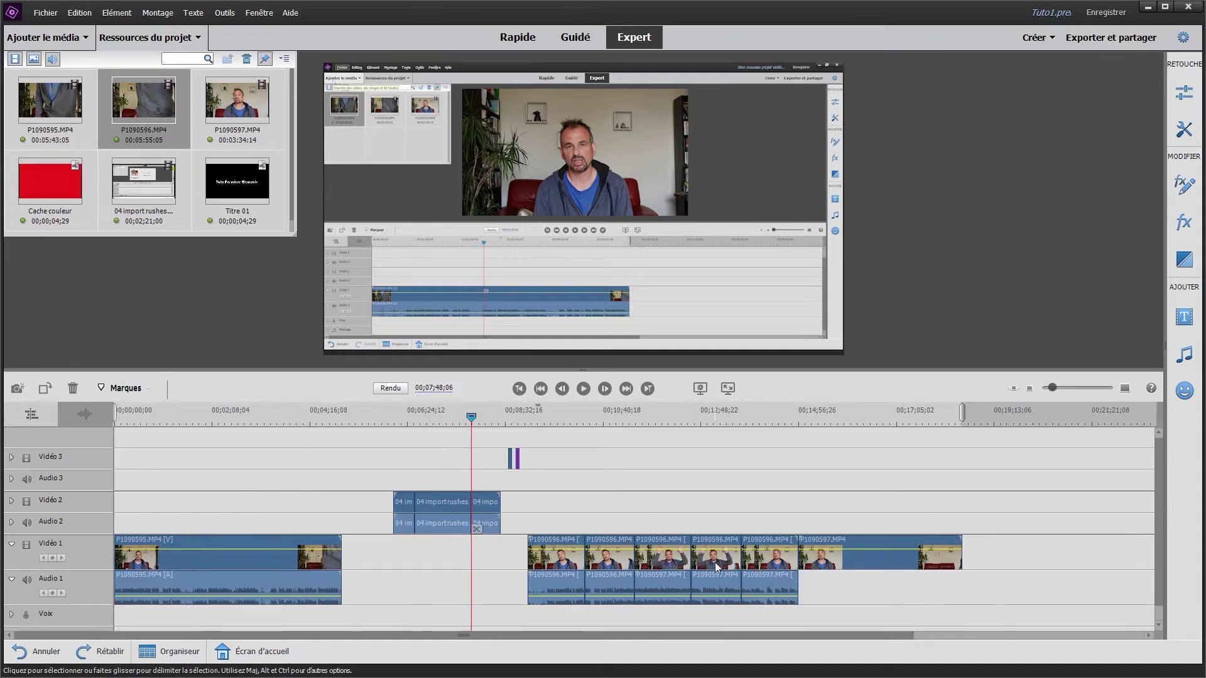
click(714, 566)
drag(715, 565, 613, 561)
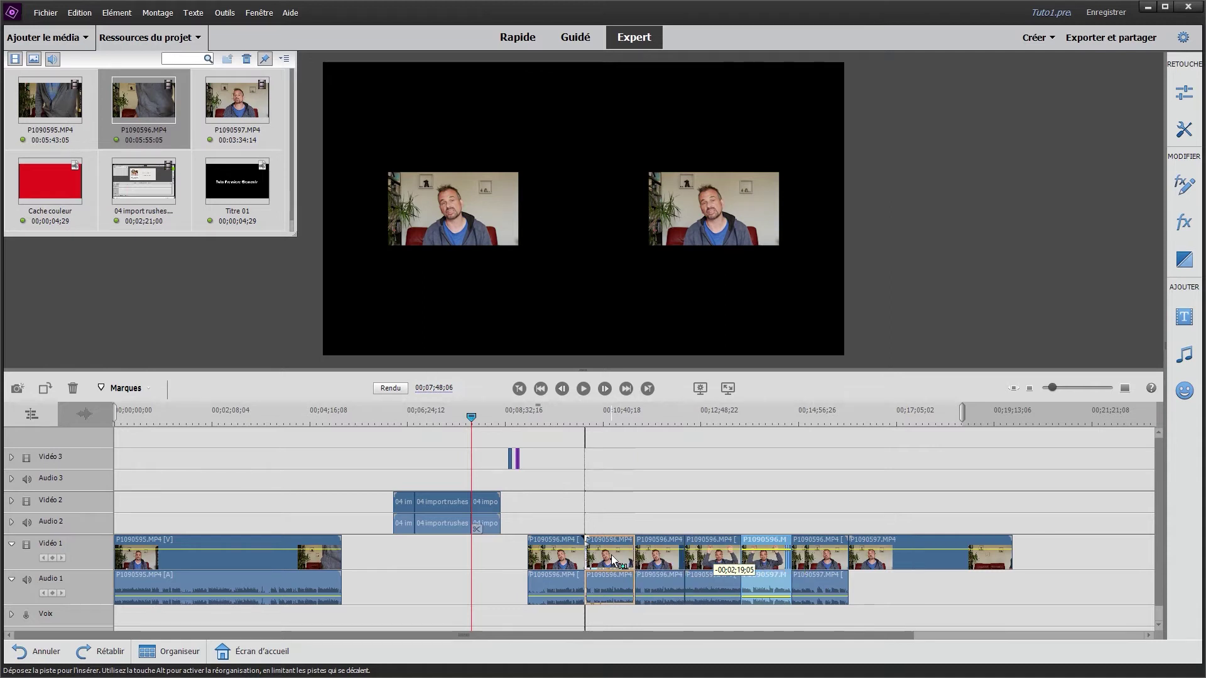
drag(613, 561, 614, 561)
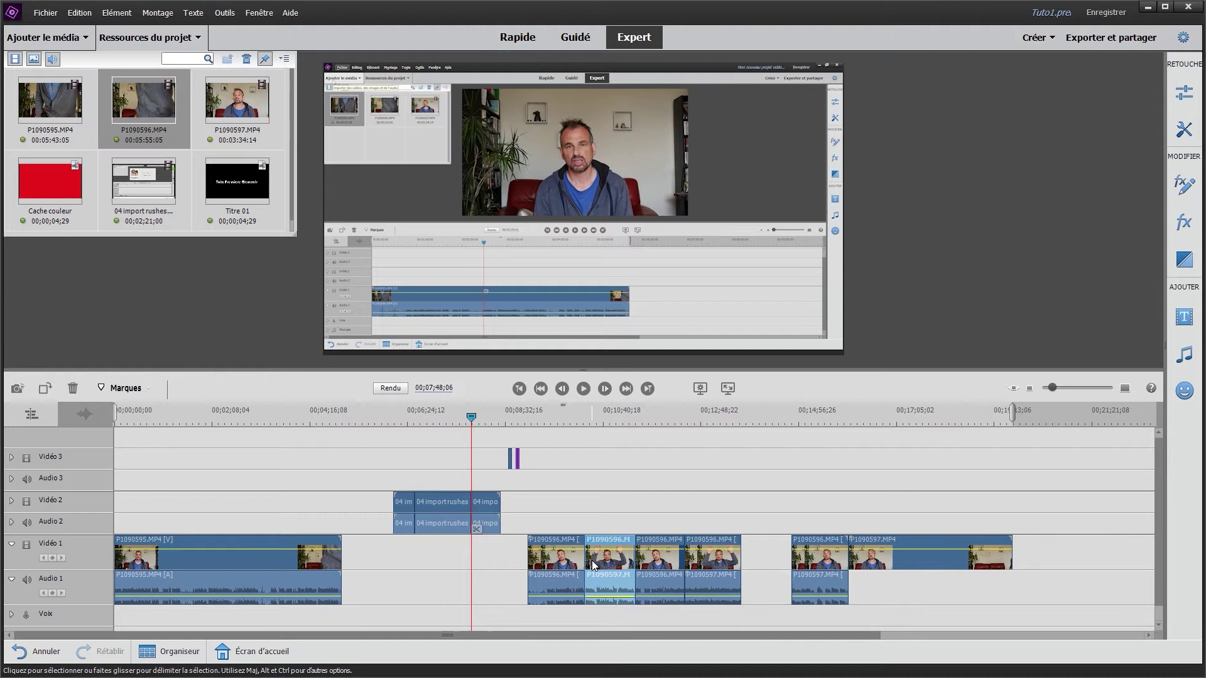
click(770, 545)
key(Delete)
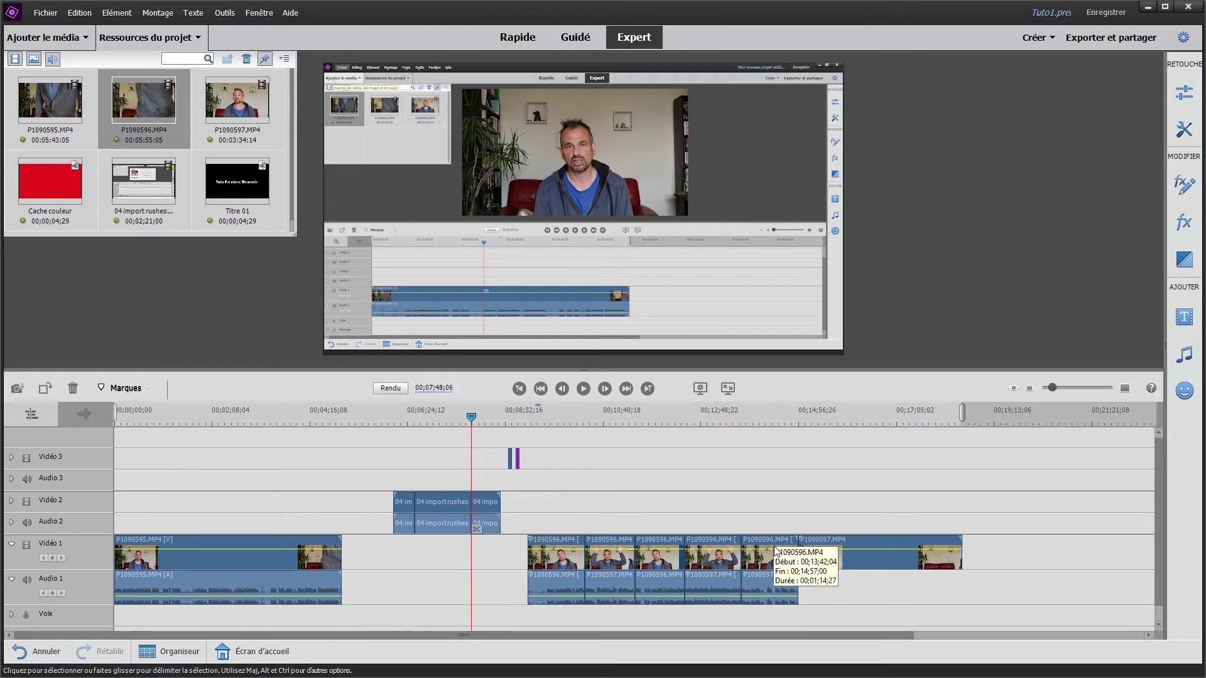
Step: Ctrl-drop P1090596 over another clip to overwrite it
click(781, 563)
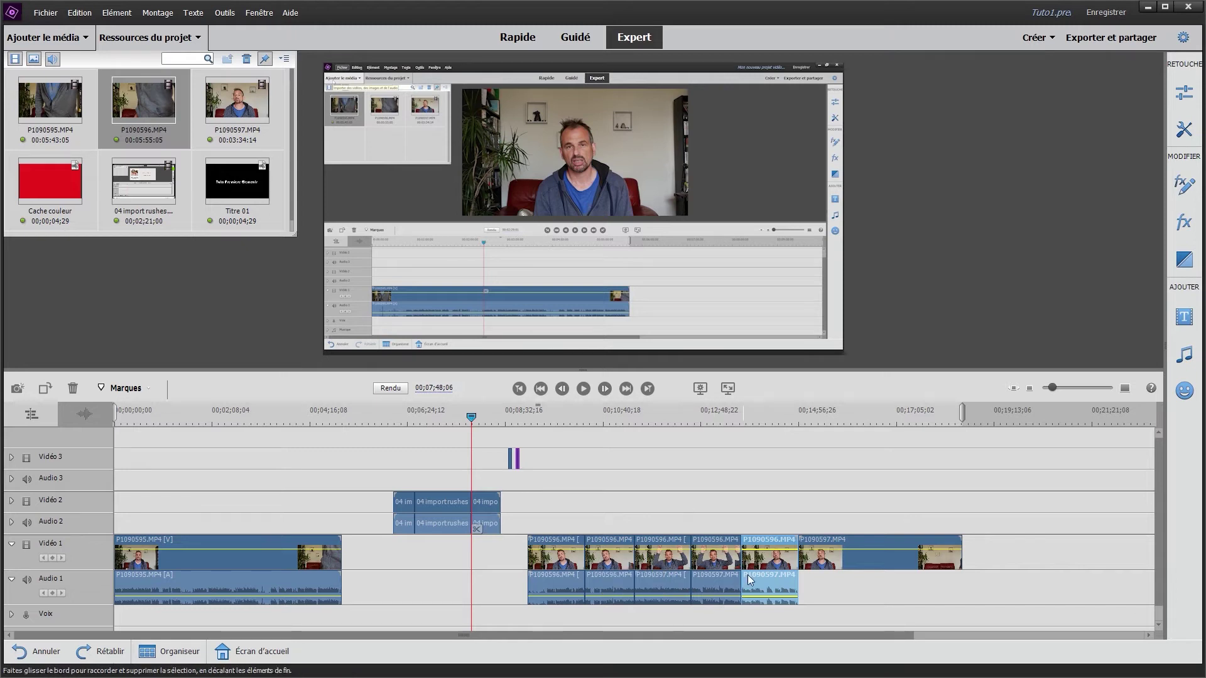
drag(766, 578, 612, 596)
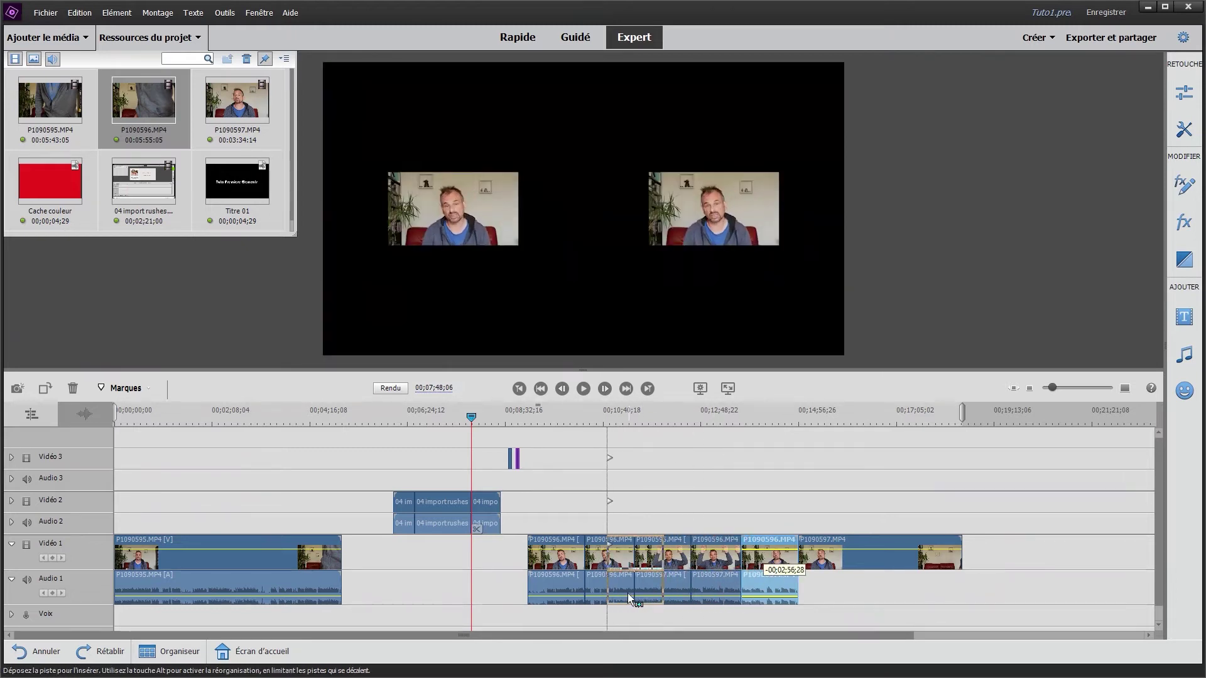
key(ctrl)
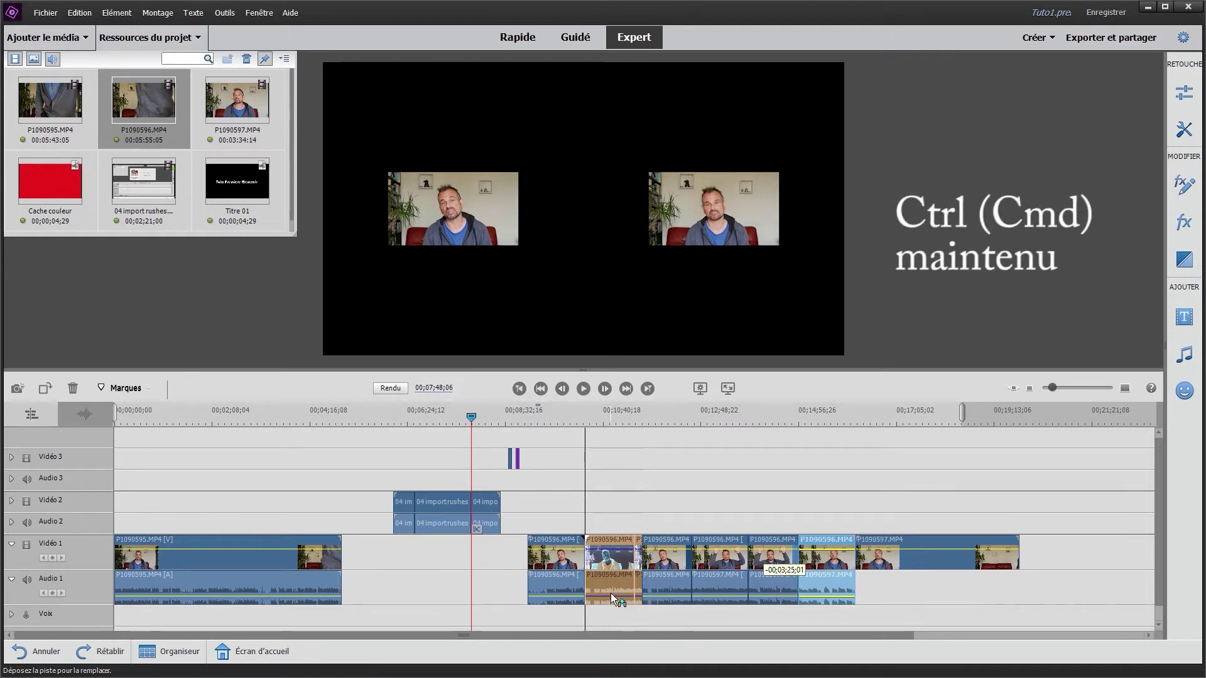
key(ctrl)
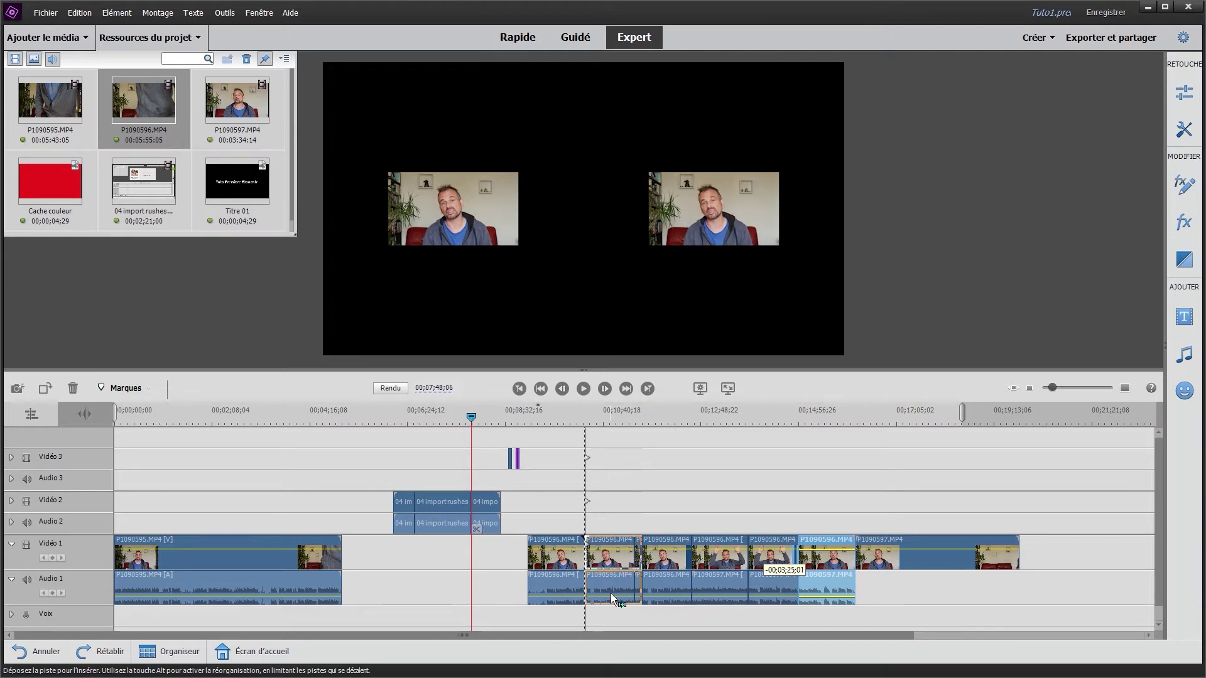
key(ctrl)
key(ctrl)
key(ctrl)
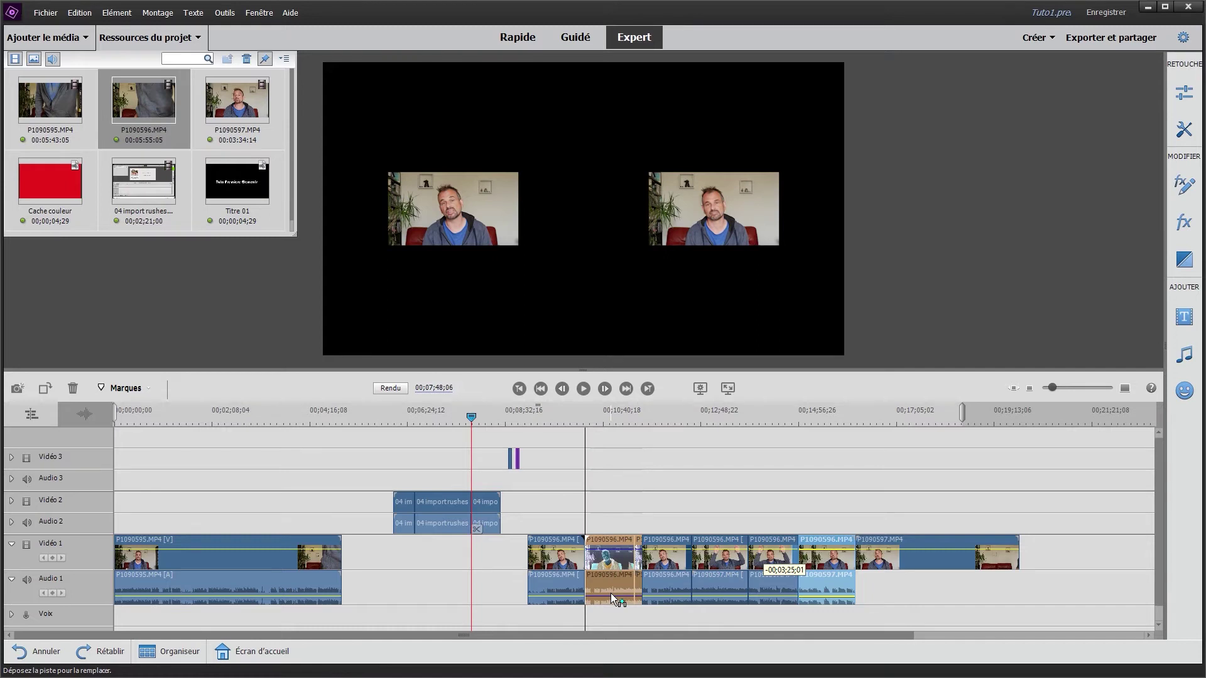
drag(610, 593, 610, 593)
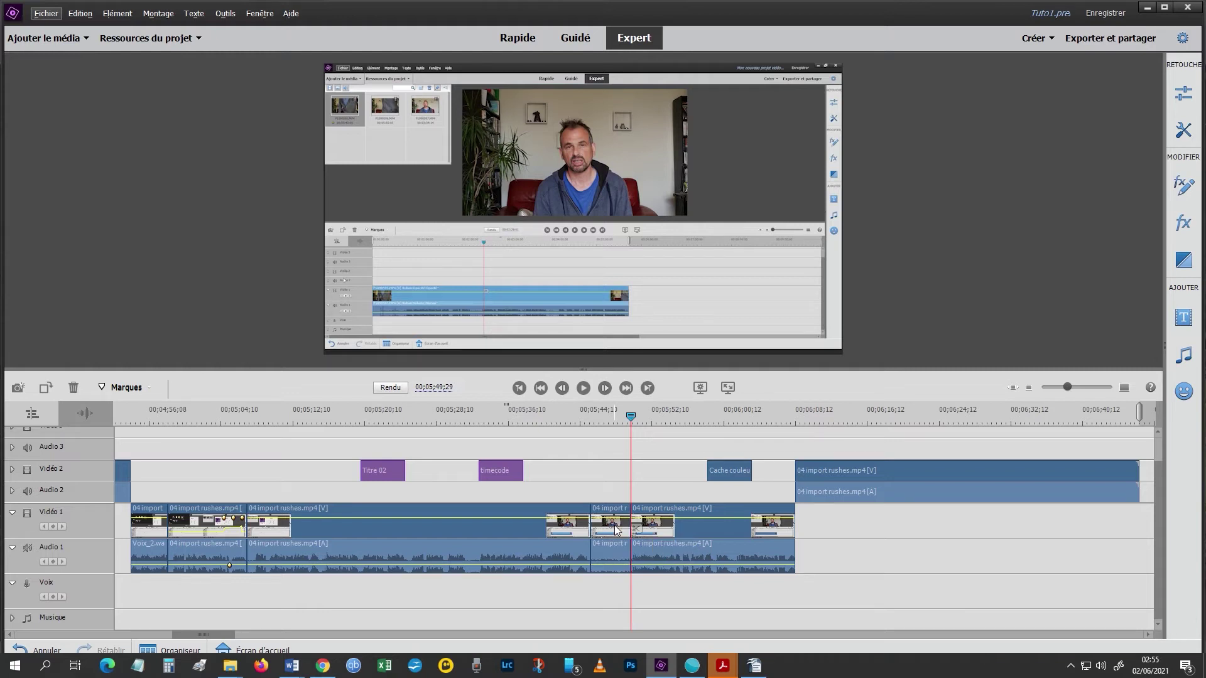
Step: Delete the short 04 import rushes clip from Vidéo 1 and Audio 1
click(615, 530)
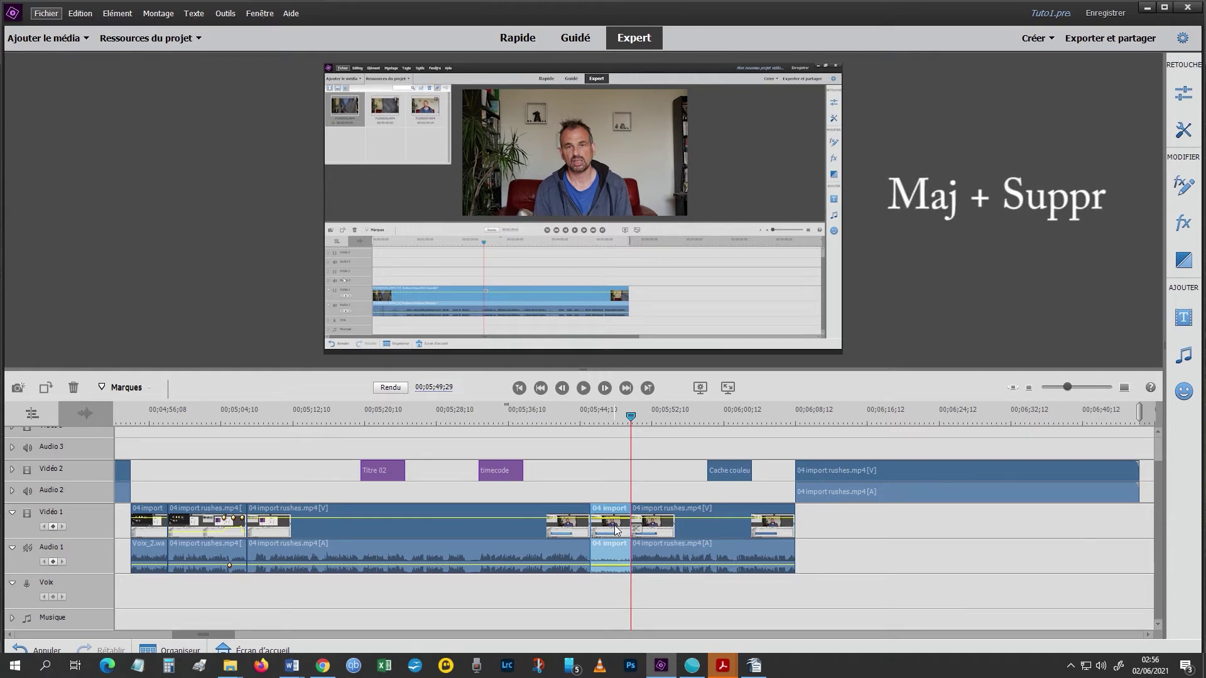
key(shift+Delete)
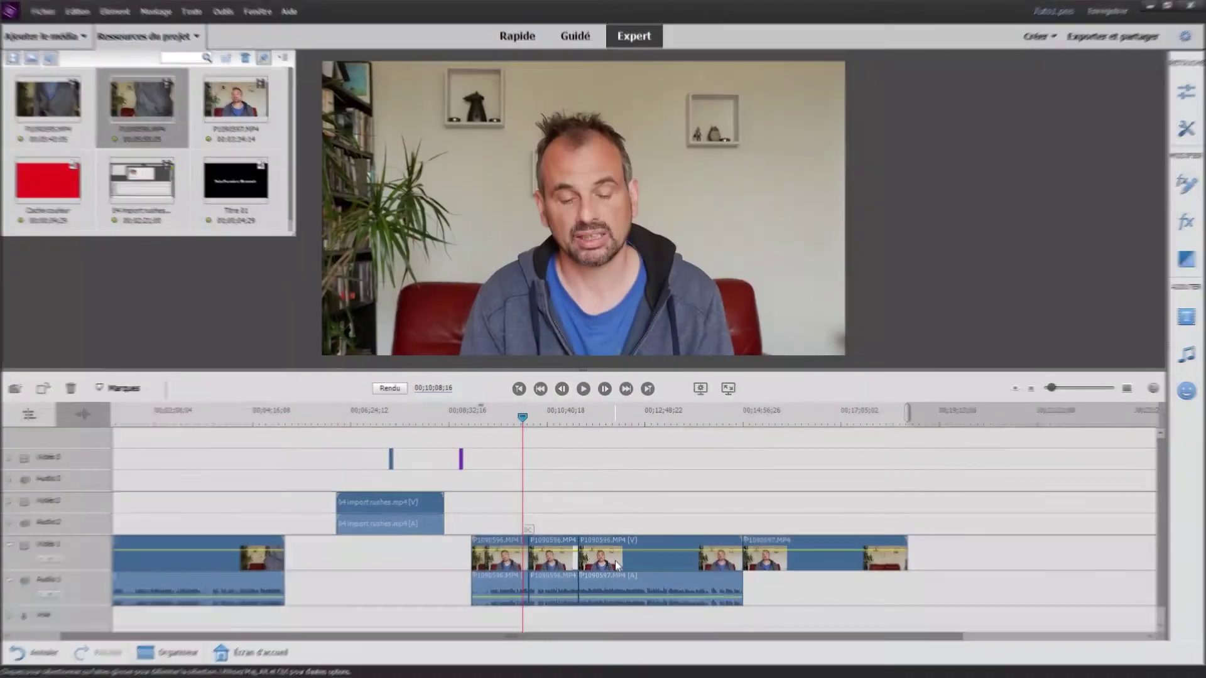
Step: Select P1090596, zoom the timeline in, and set the current time to 00;12;07;15
click(622, 508)
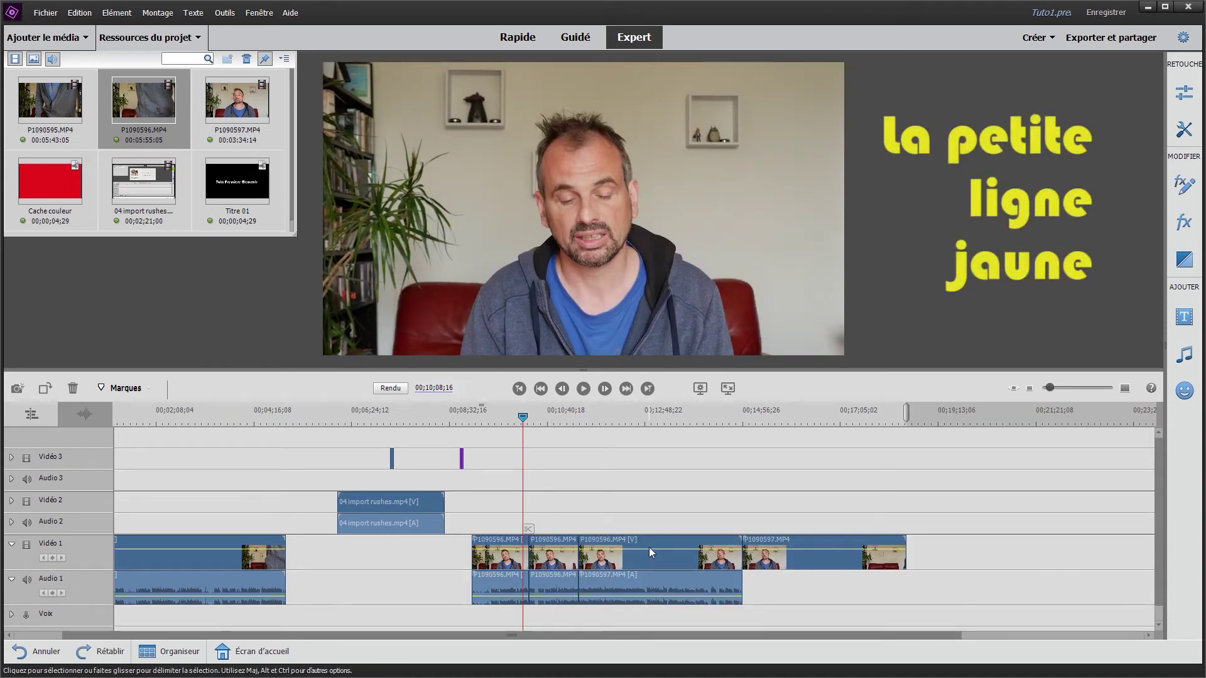
mouse_move(660, 552)
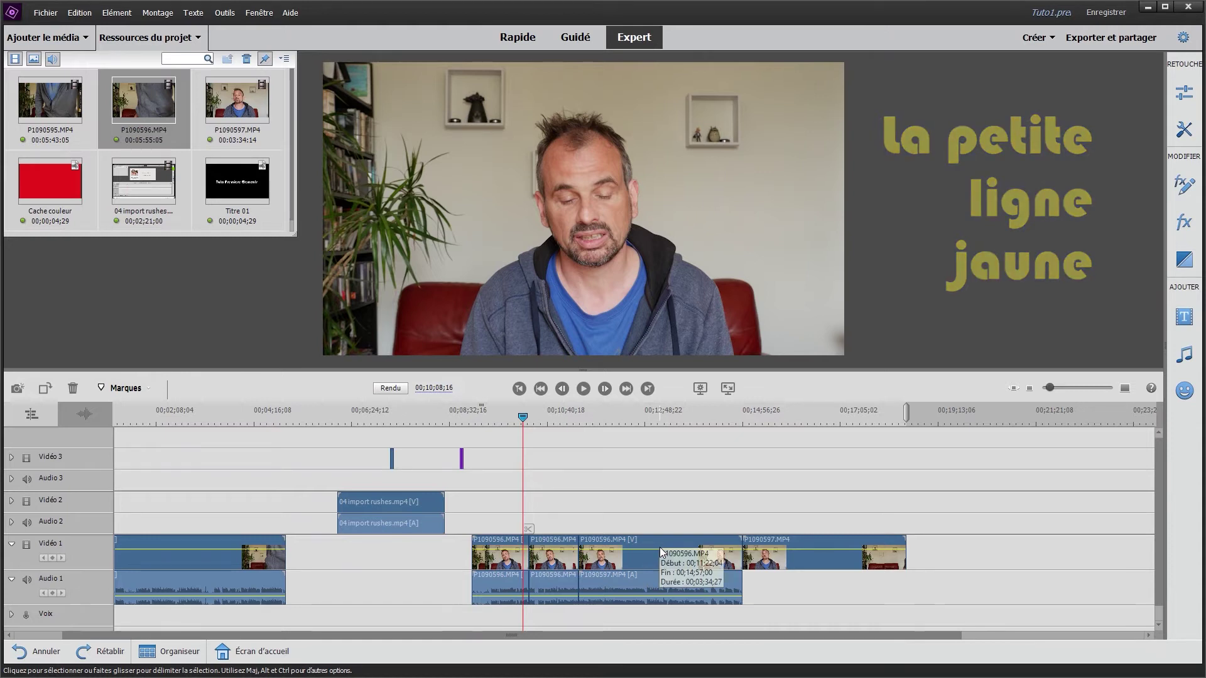
click(660, 552)
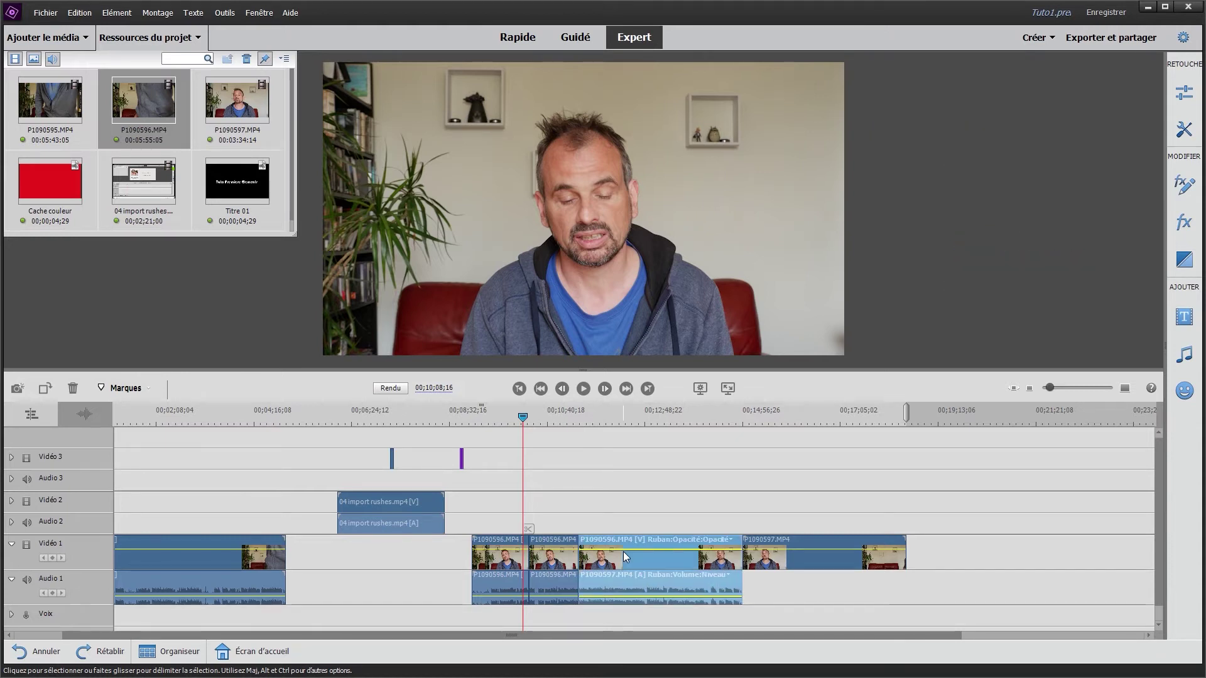
key(=)
click(816, 419)
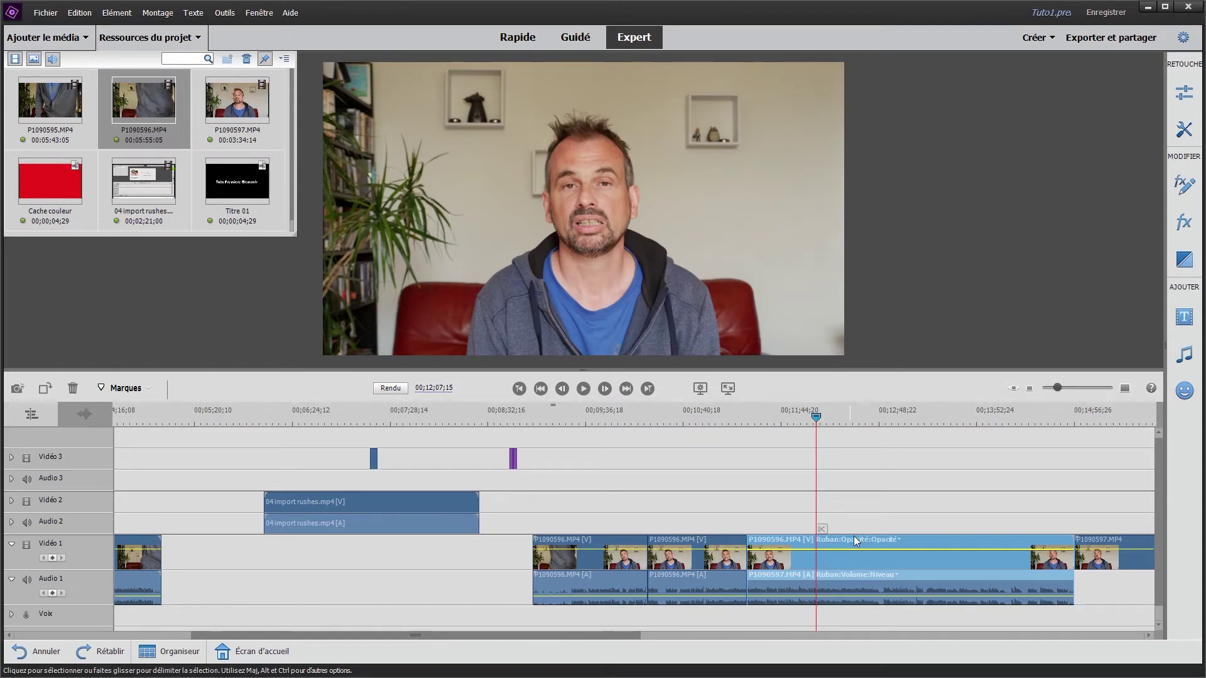
click(898, 537)
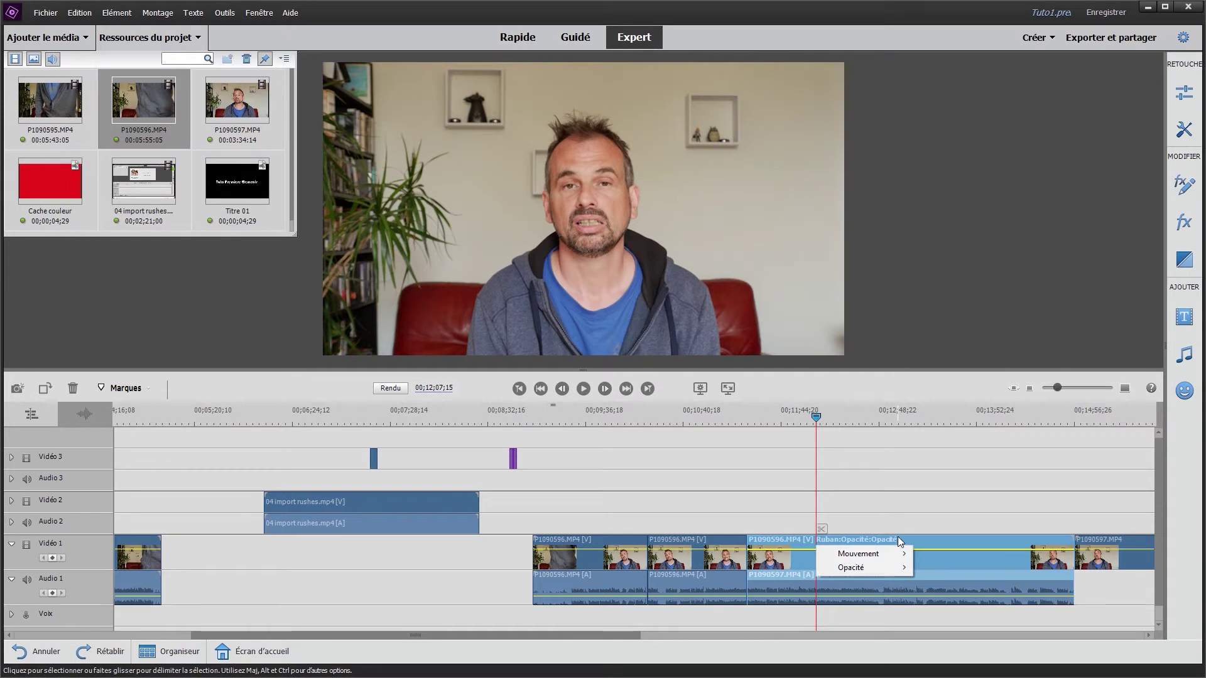
mouse_move(898, 553)
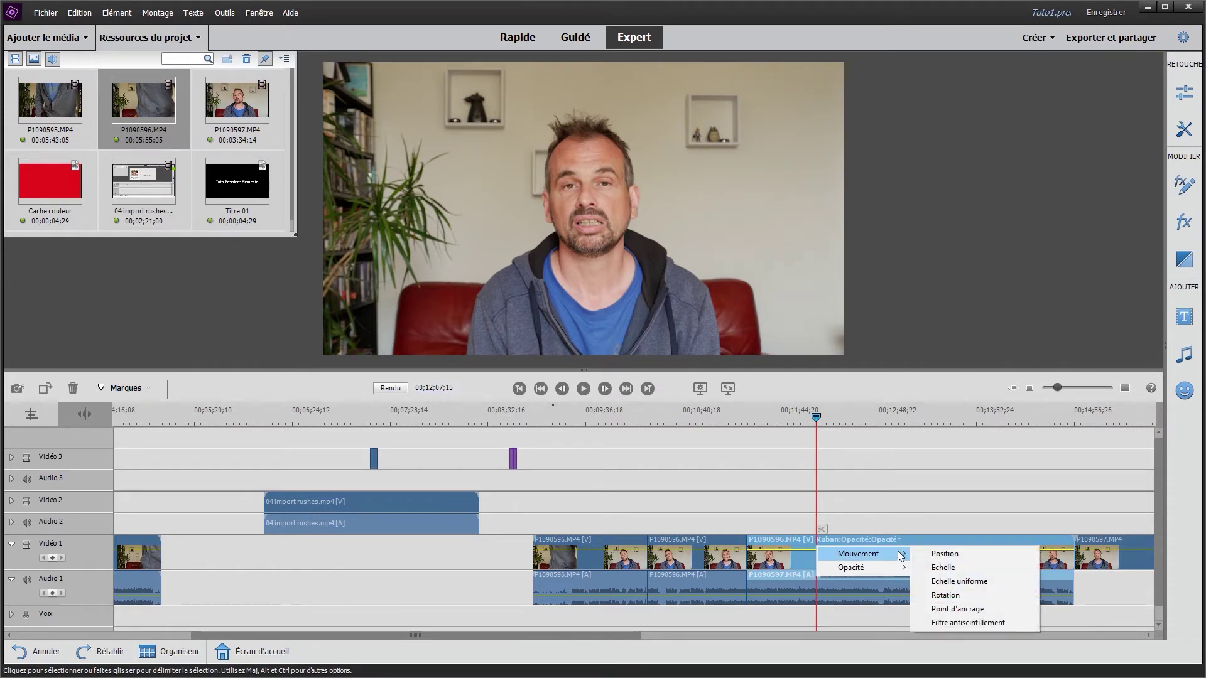
click(903, 457)
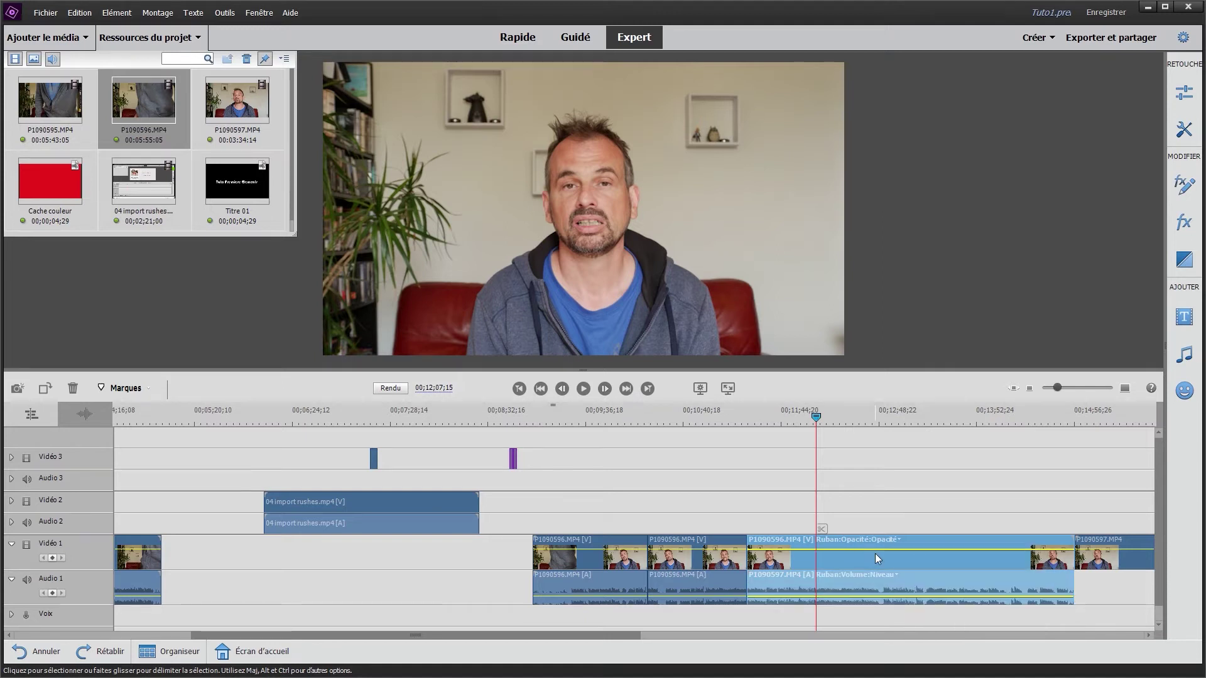
click(858, 540)
mouse_move(897, 568)
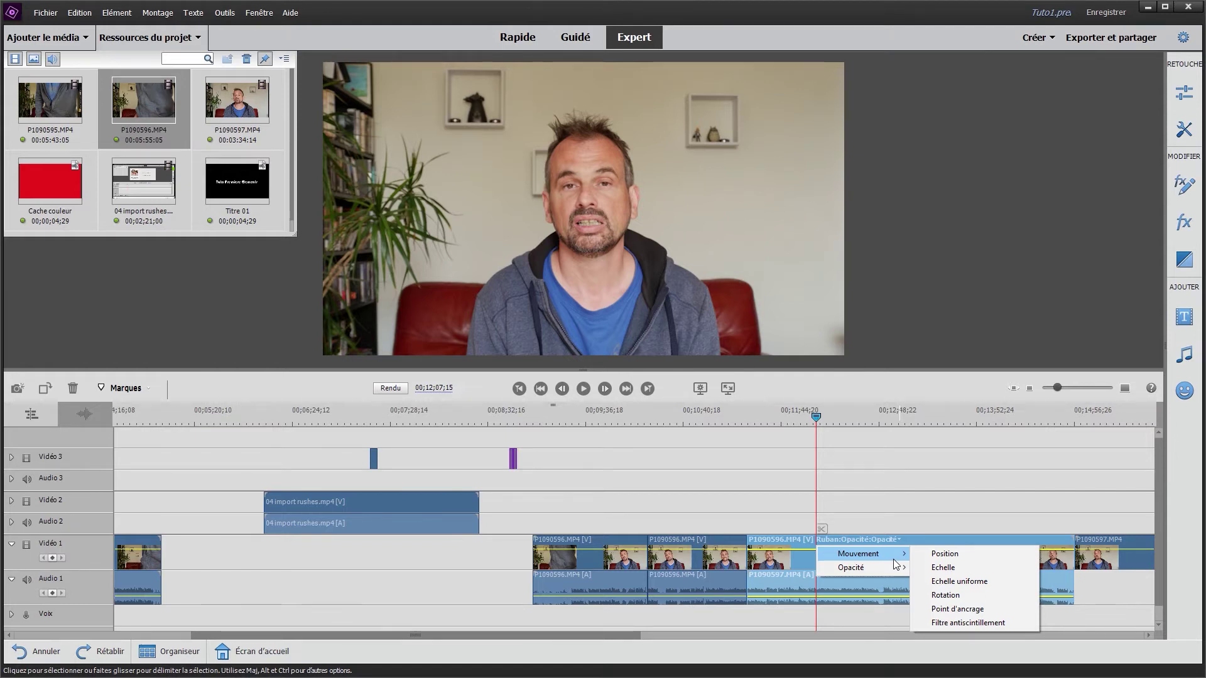
click(900, 498)
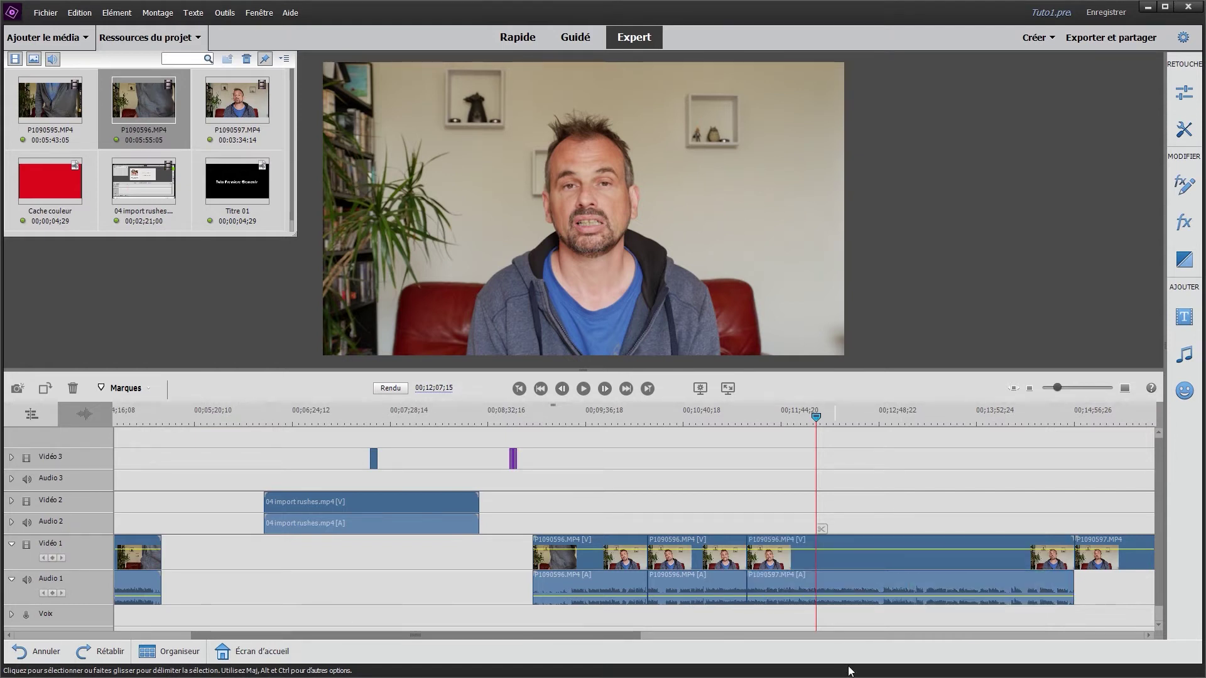
click(858, 600)
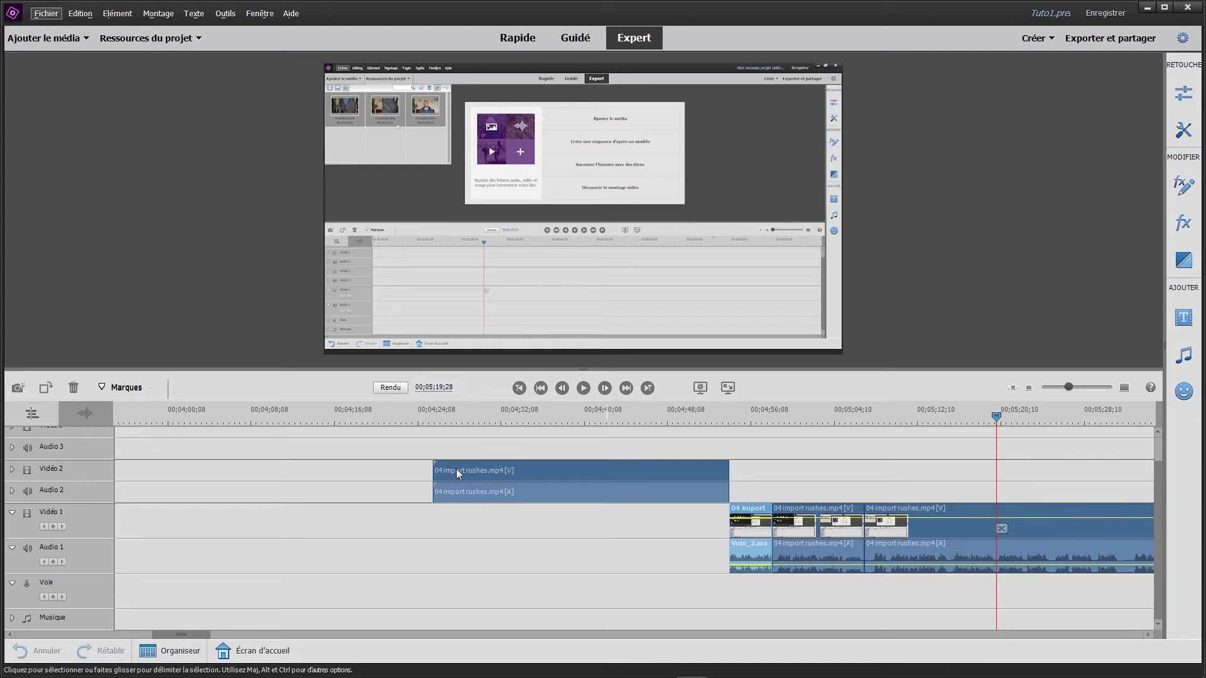
Step: Add a new title from Ressources du projet via Nouvel élément > Titrage
click(162, 40)
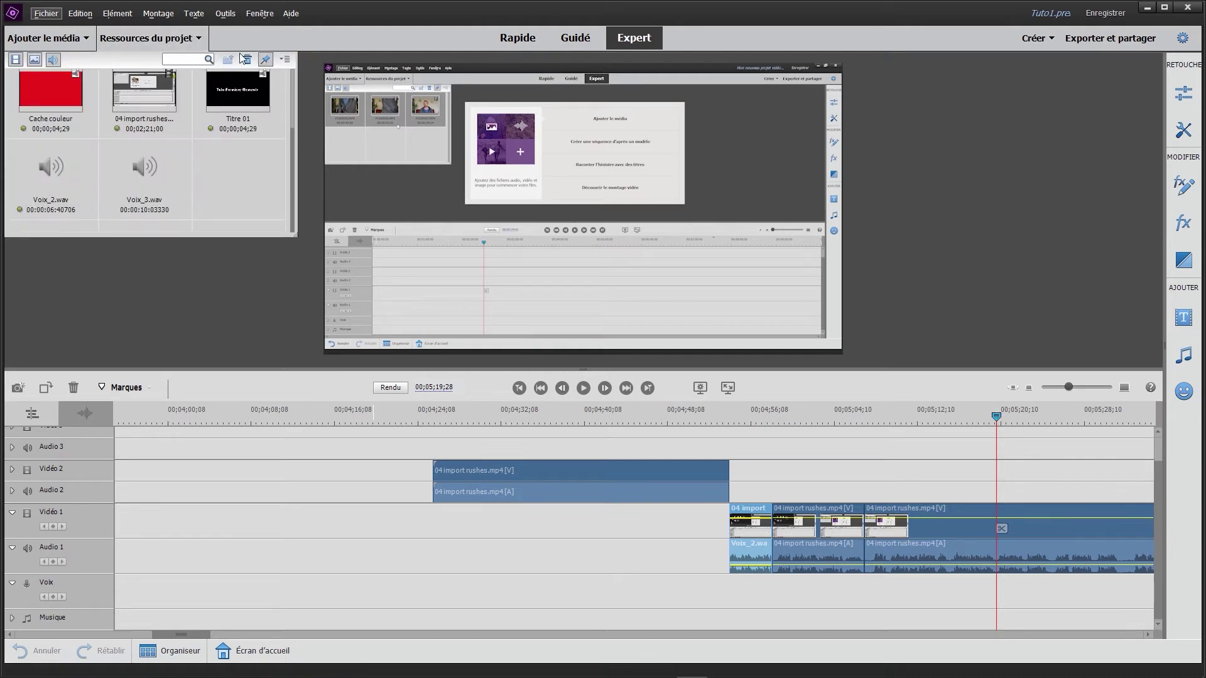
click(284, 60)
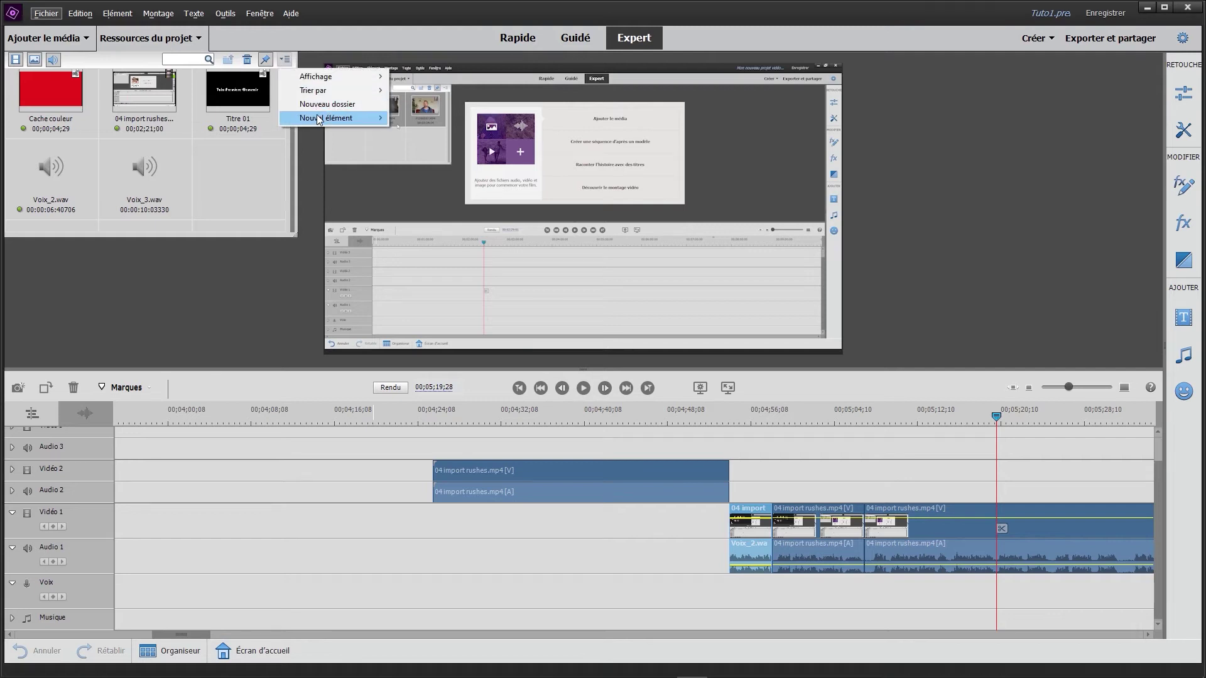
mouse_move(320, 119)
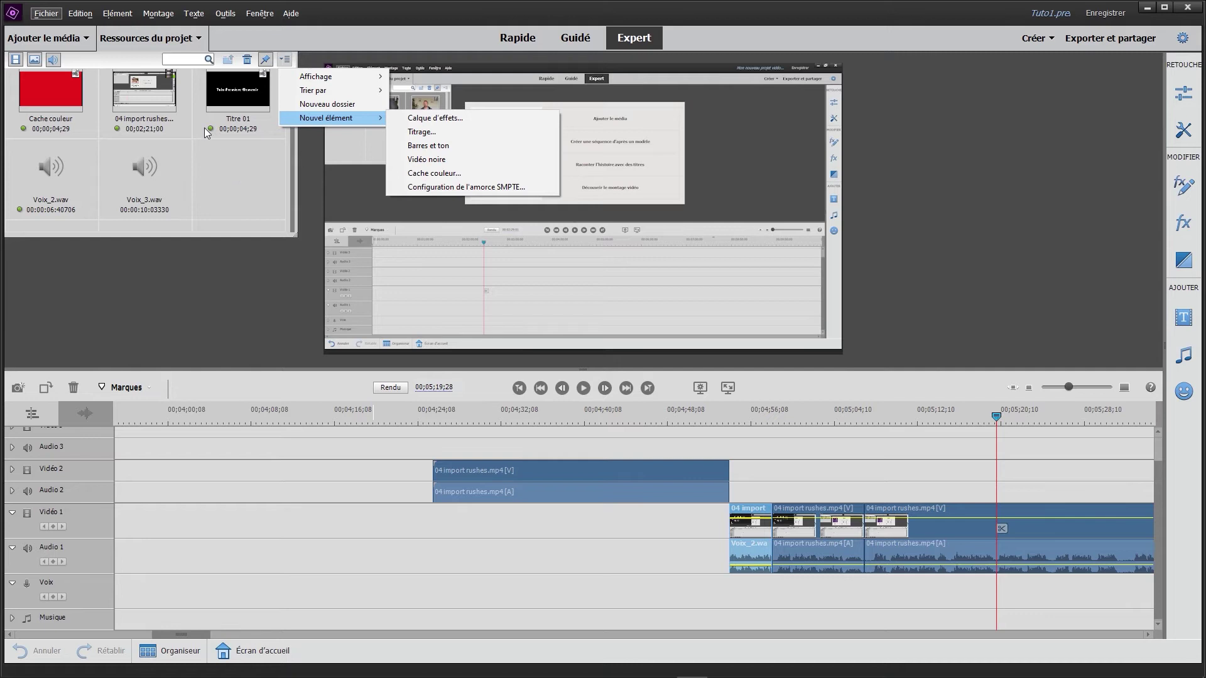
right_click(250, 161)
mouse_move(294, 261)
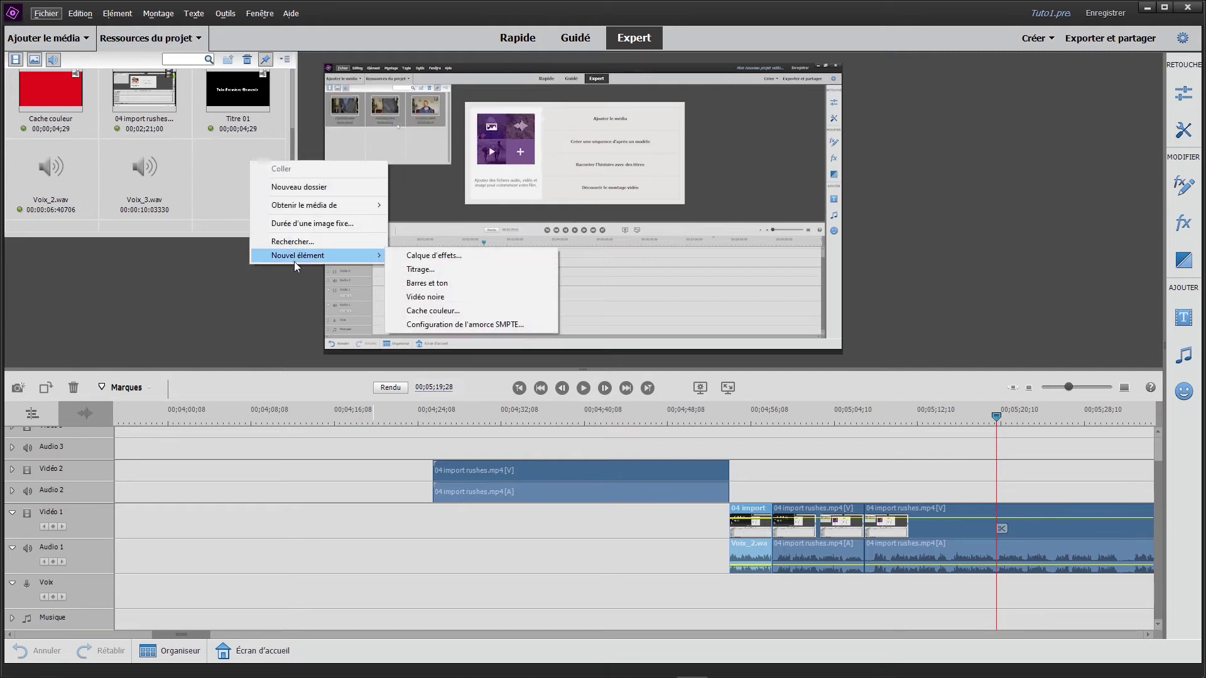
click(420, 270)
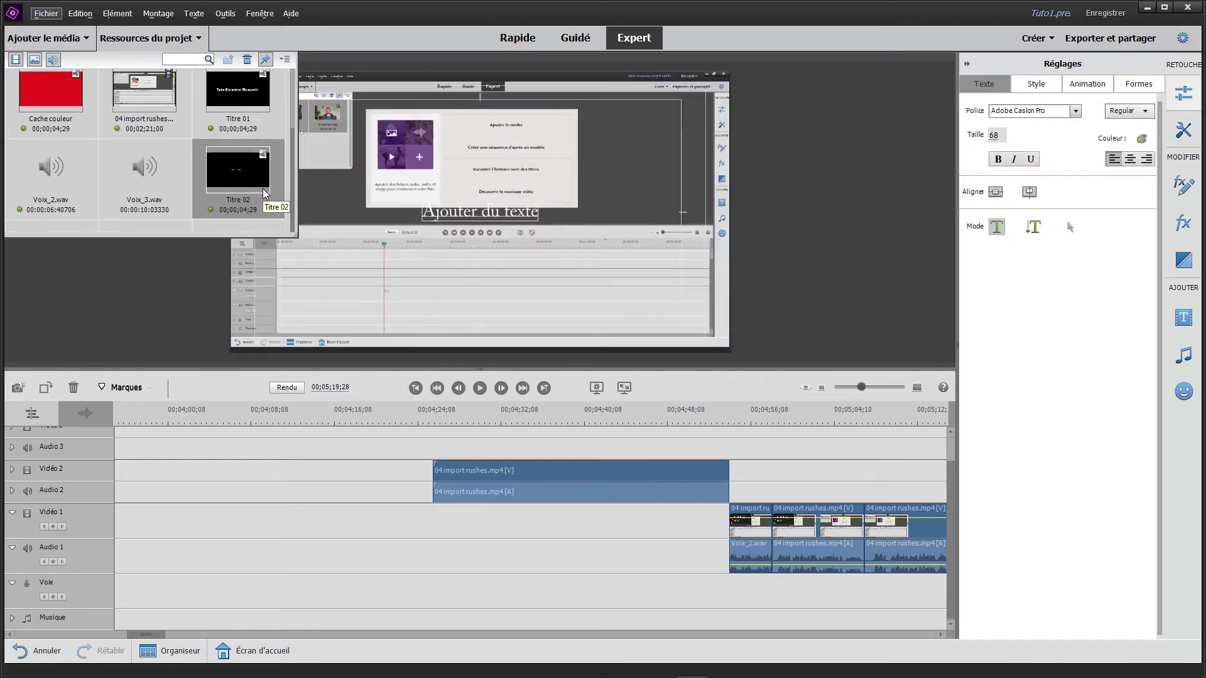
Step: Type 'la timeline et ses secrets' on two lines in Bauhaus 93, size 84
click(453, 222)
text(la fimeline)
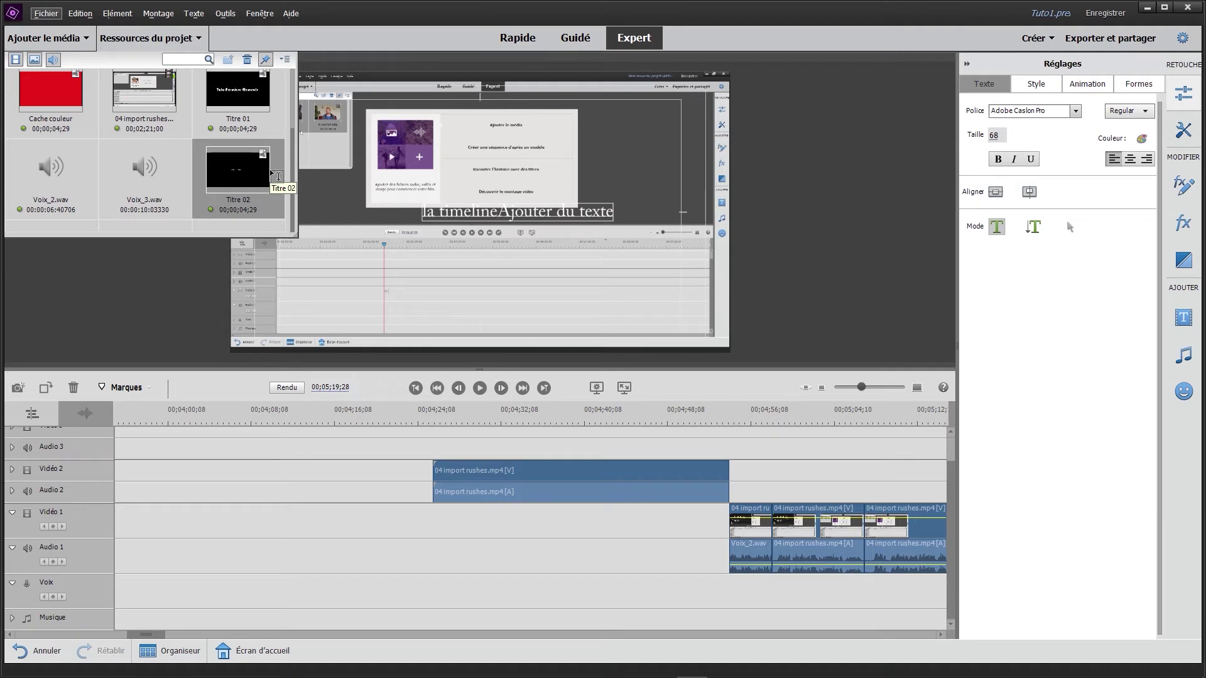
key(shift+End)
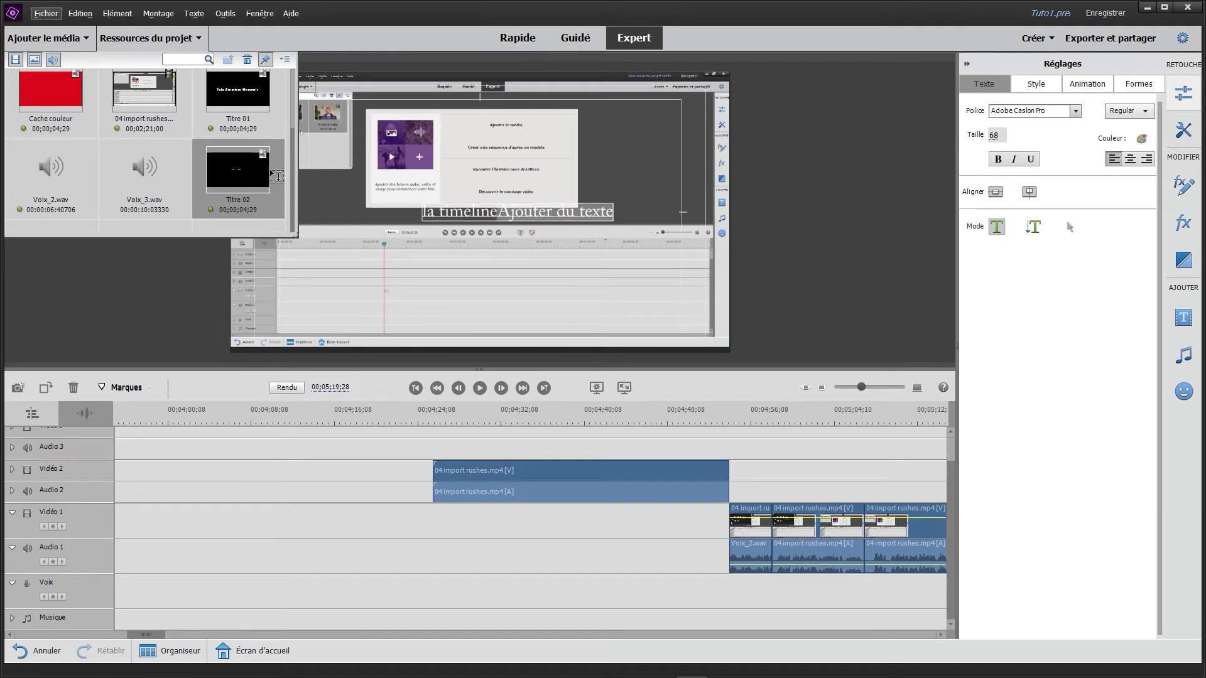
key(Delete)
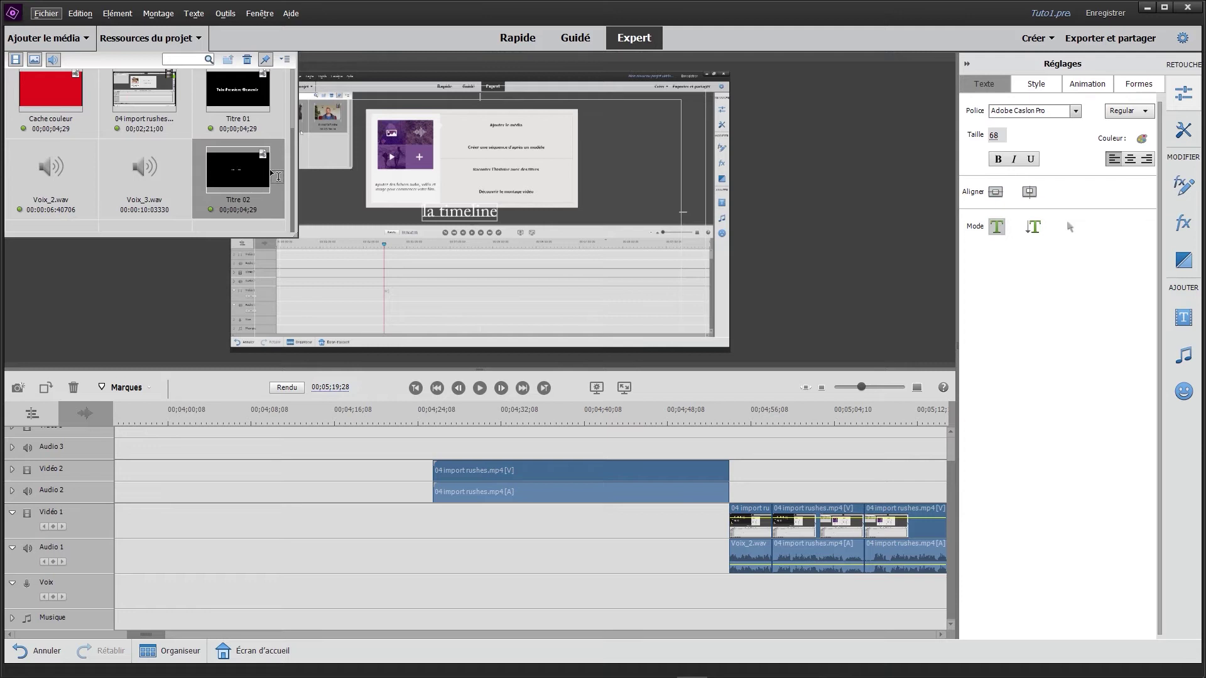
click(1033, 113)
text(Bauhaus 93)
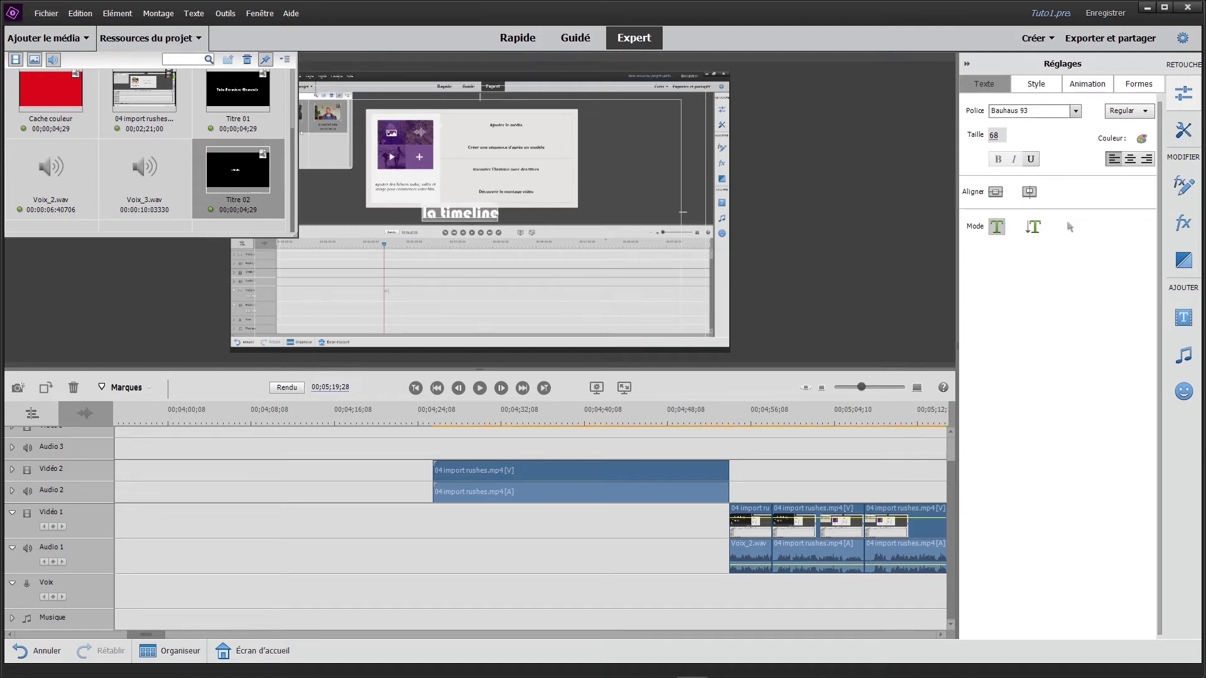
drag(993, 135, 1030, 135)
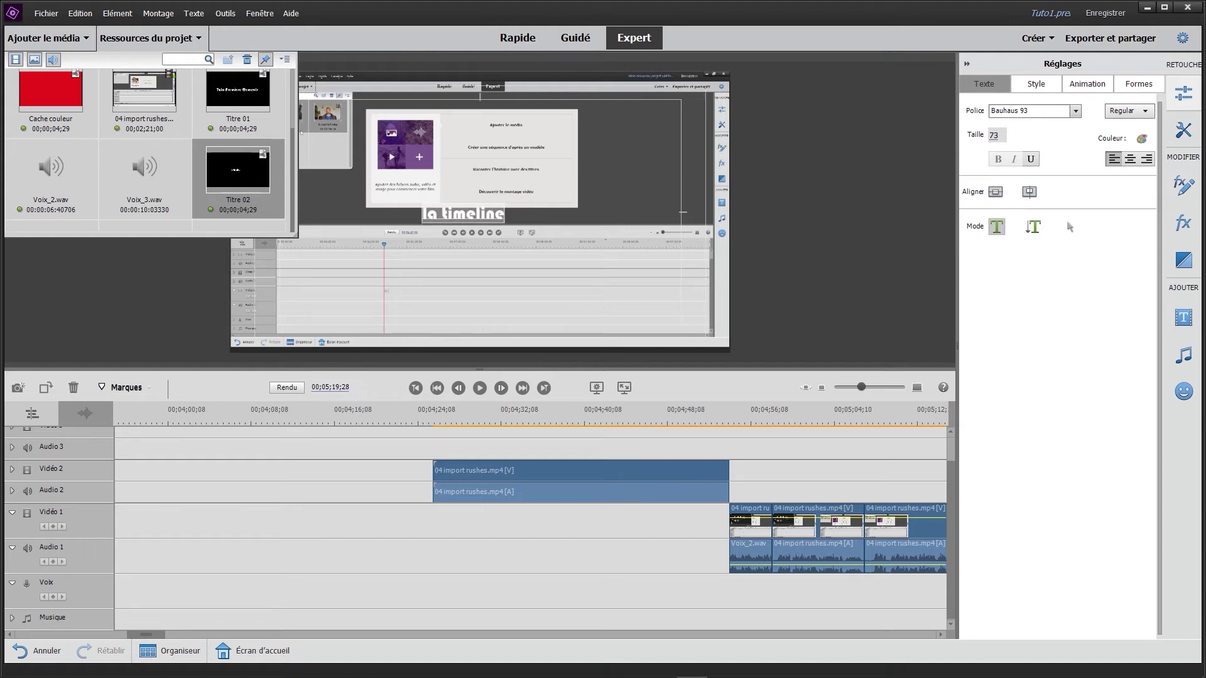
key(Return)
text(et ses secrets)
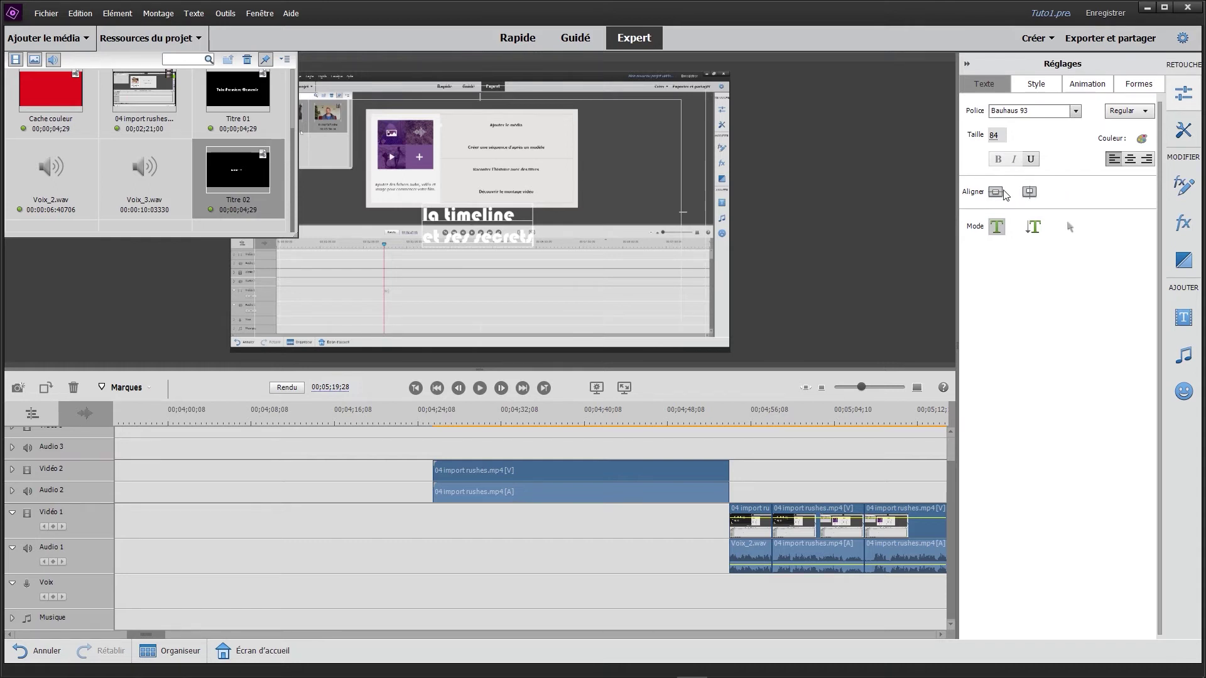
Step: Centre the title horizontally and vertically and colour it orange 235/127/19
click(996, 195)
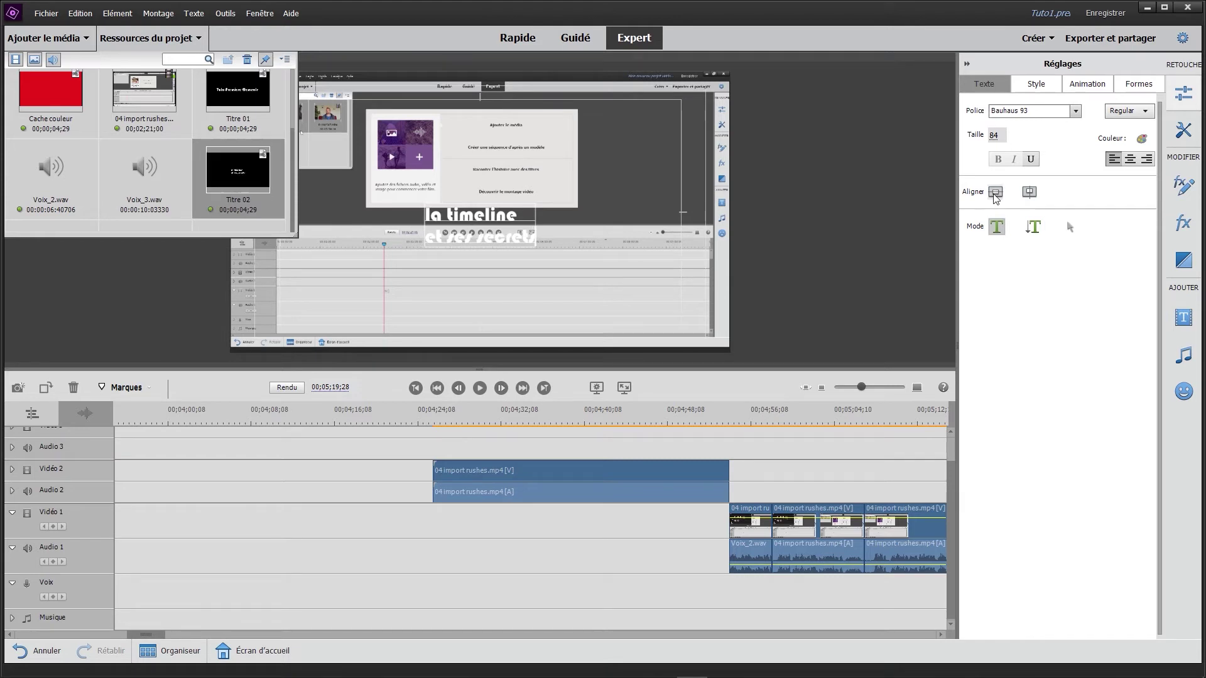
click(1031, 196)
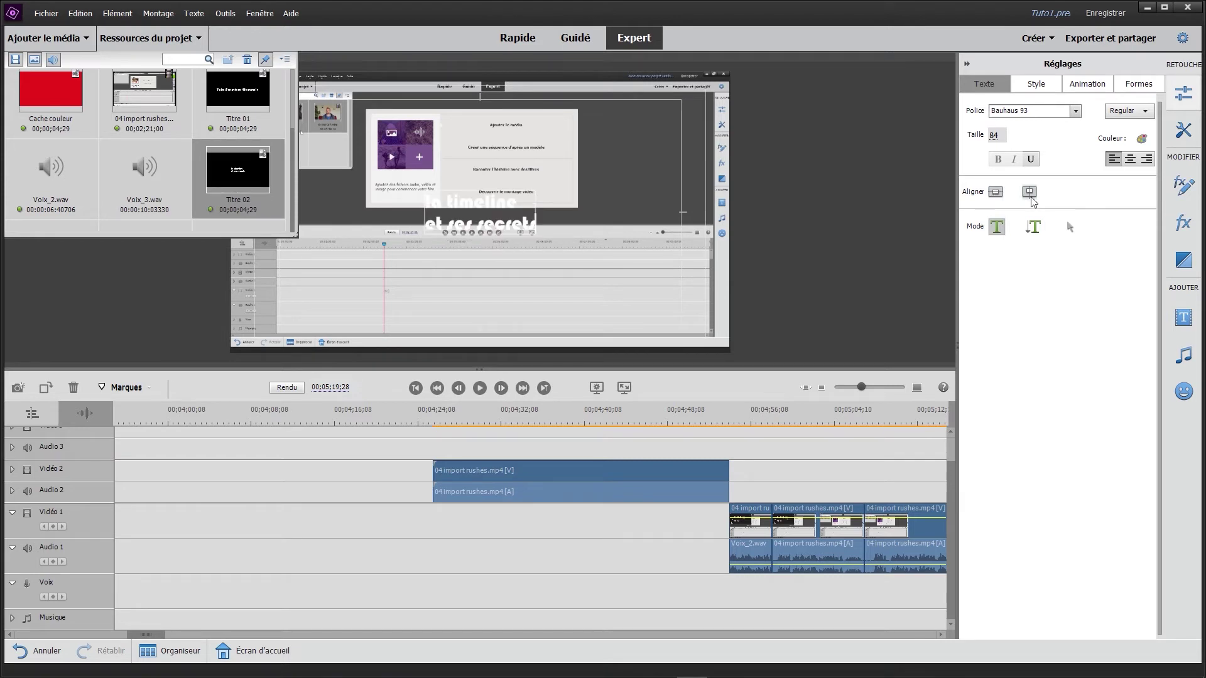
click(1142, 138)
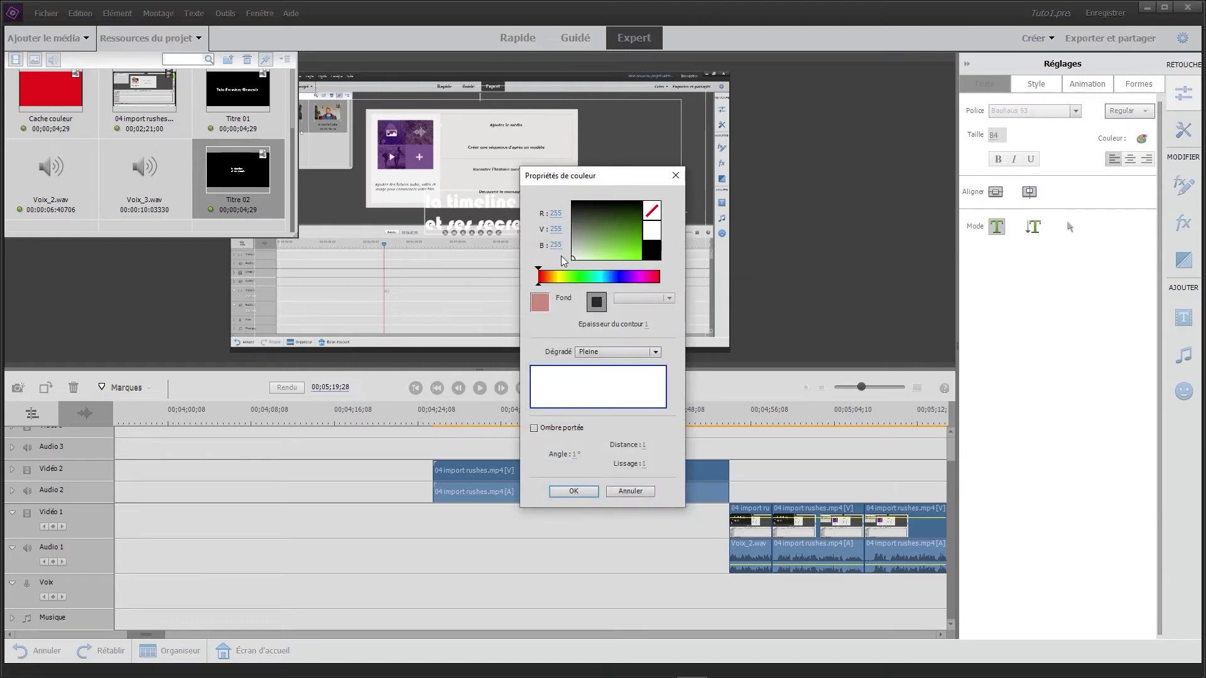
click(559, 278)
click(636, 255)
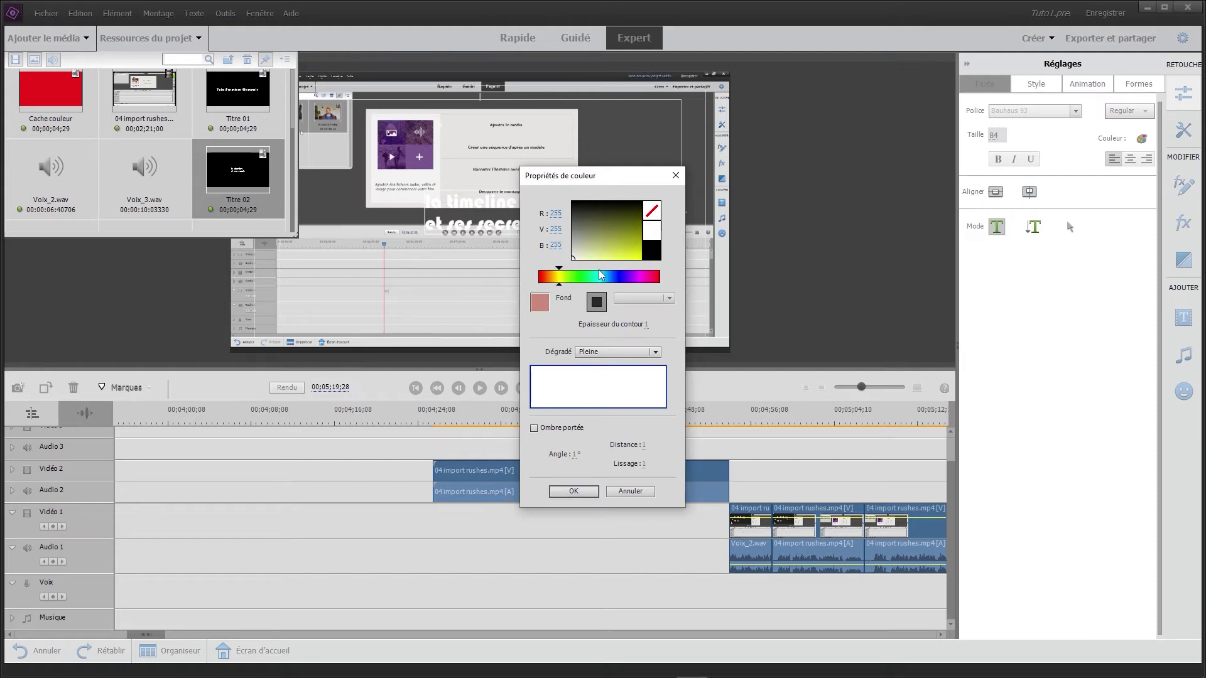
click(549, 278)
click(574, 491)
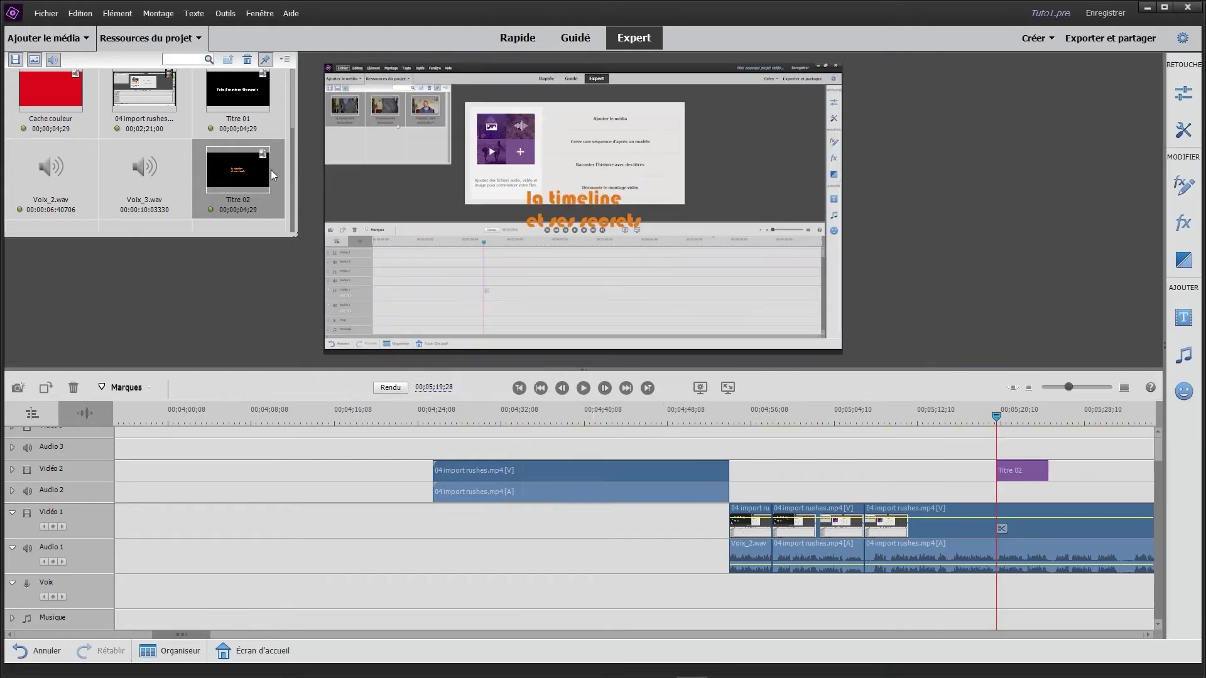
click(1093, 532)
Step: Rename the Titre 02 asset to 'timeline secrets' and set the playhead to 05;33;01
scroll(1020, 416, down, 5)
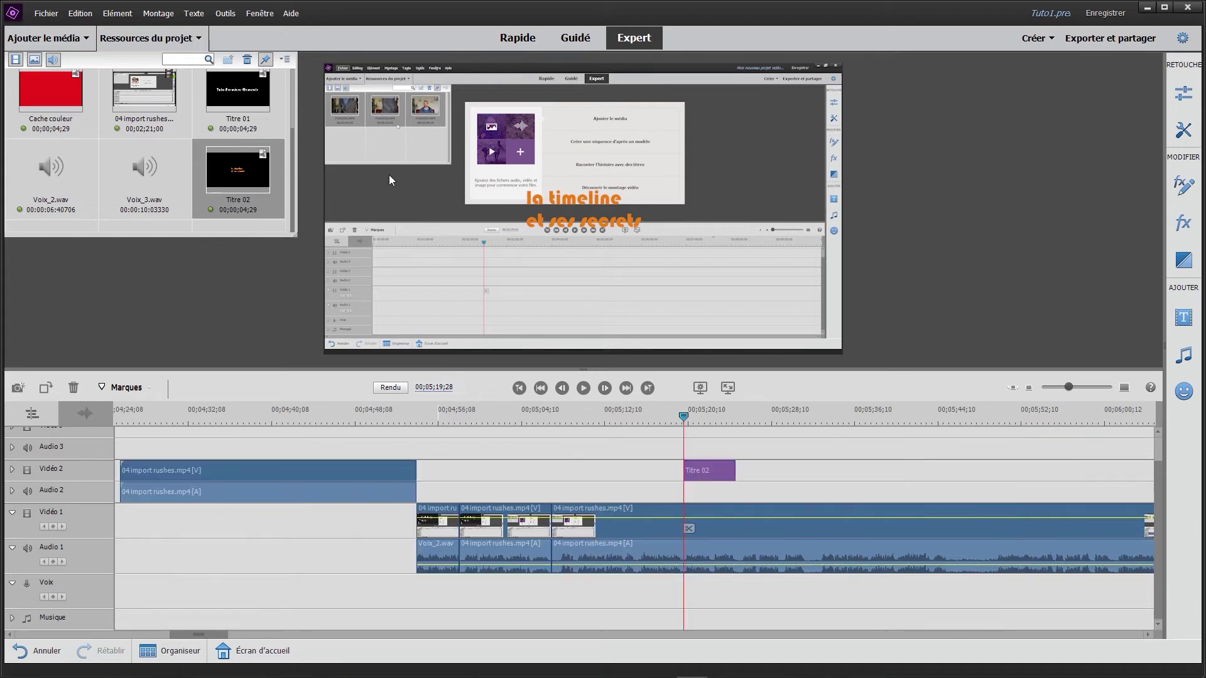
click(228, 202)
text(timeline se)
text(cre)
text(ts)
key(Return)
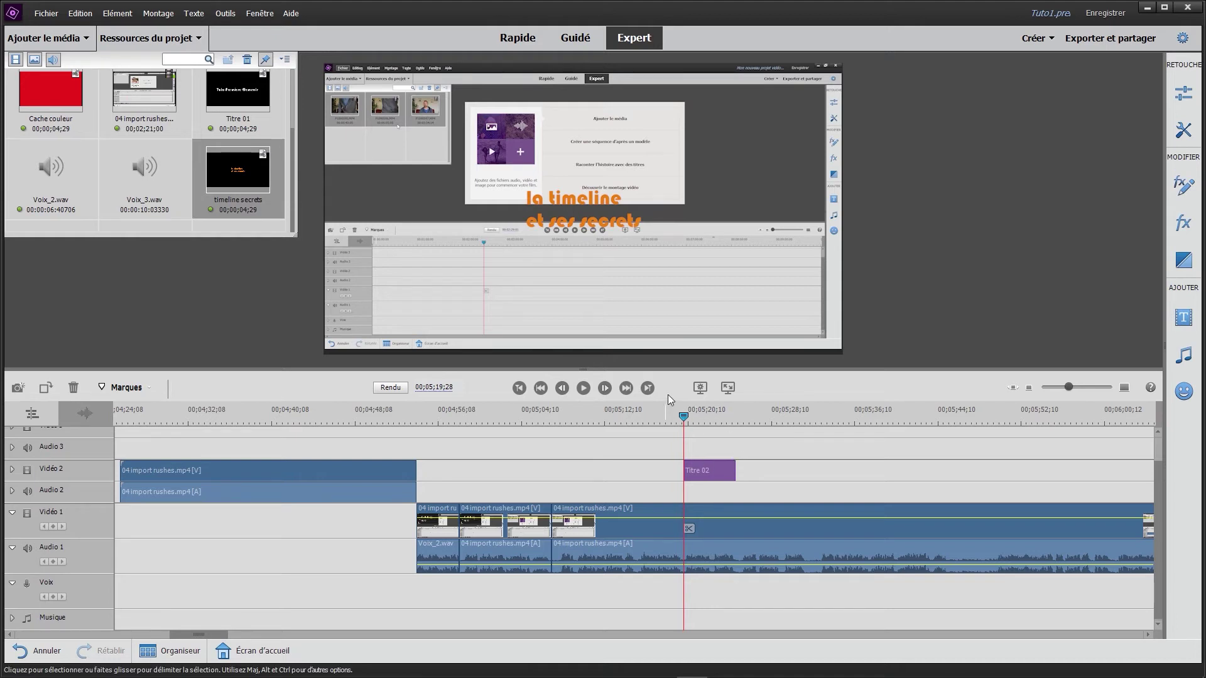
click(820, 419)
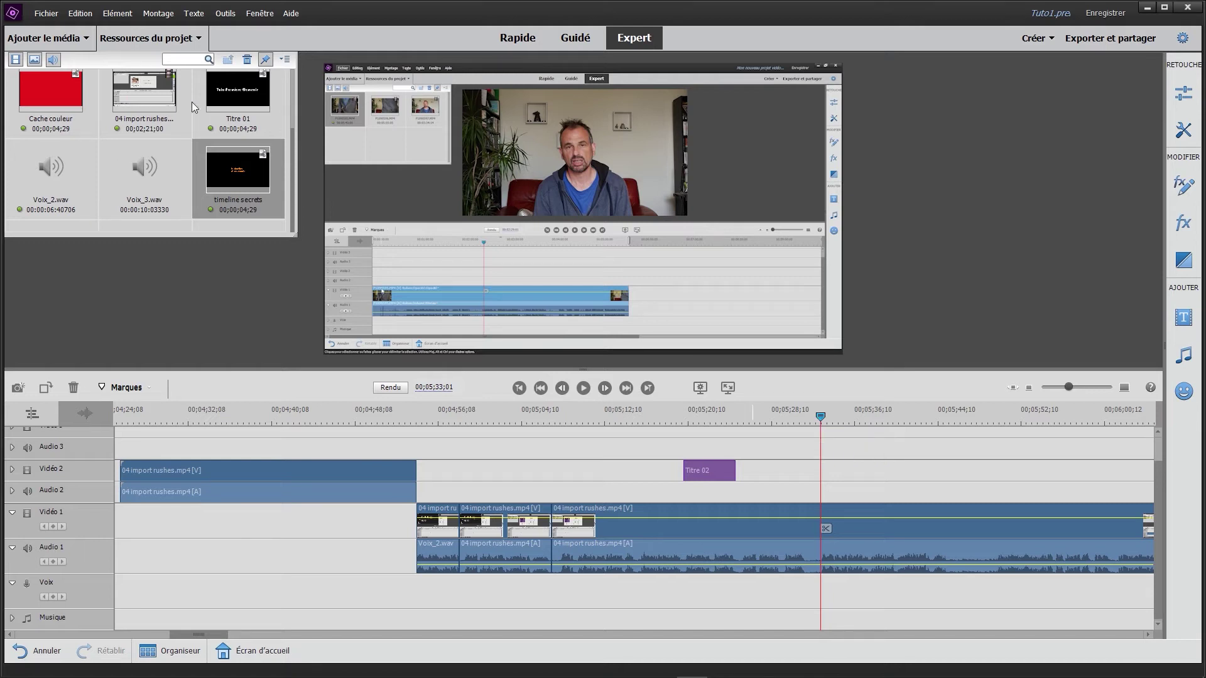
Step: Duplicate the 'timeline secrets' title in the project assets
click(285, 59)
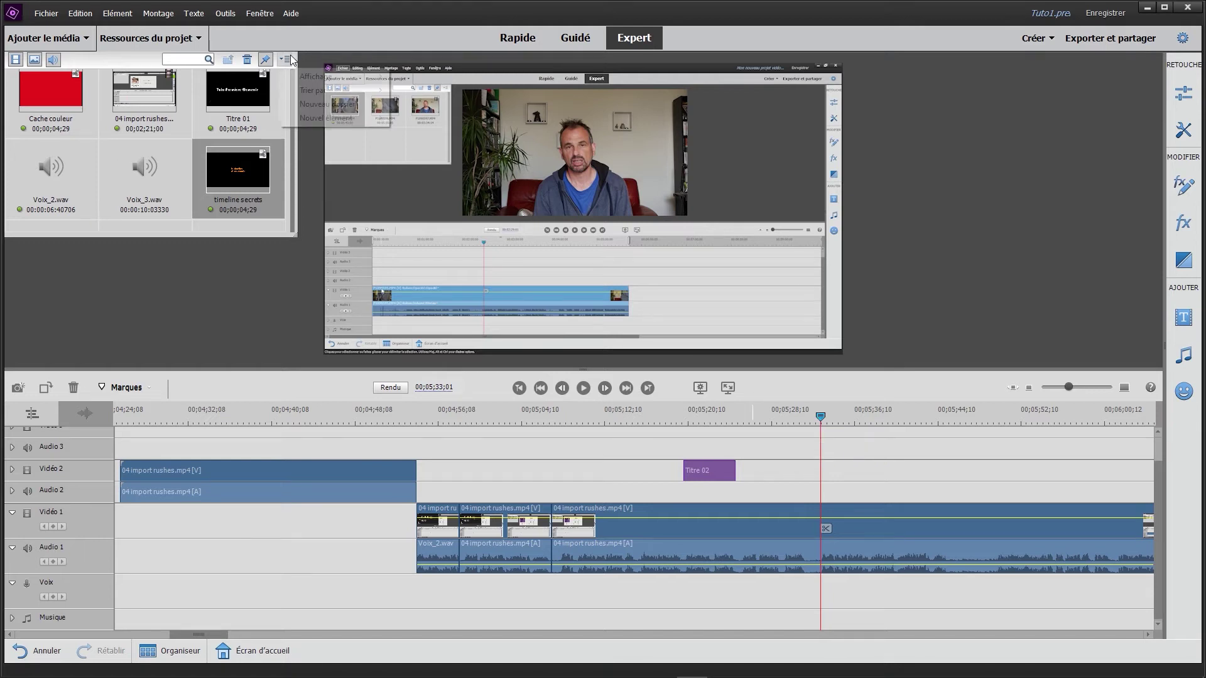
click(243, 165)
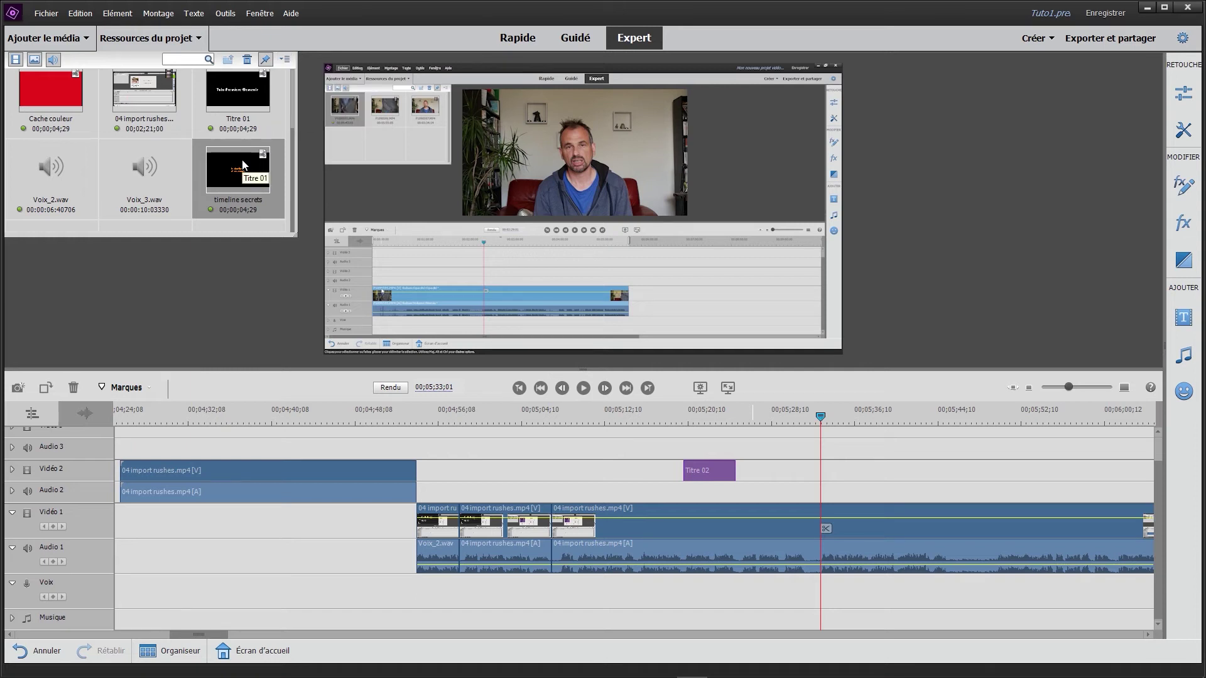
right_click(244, 165)
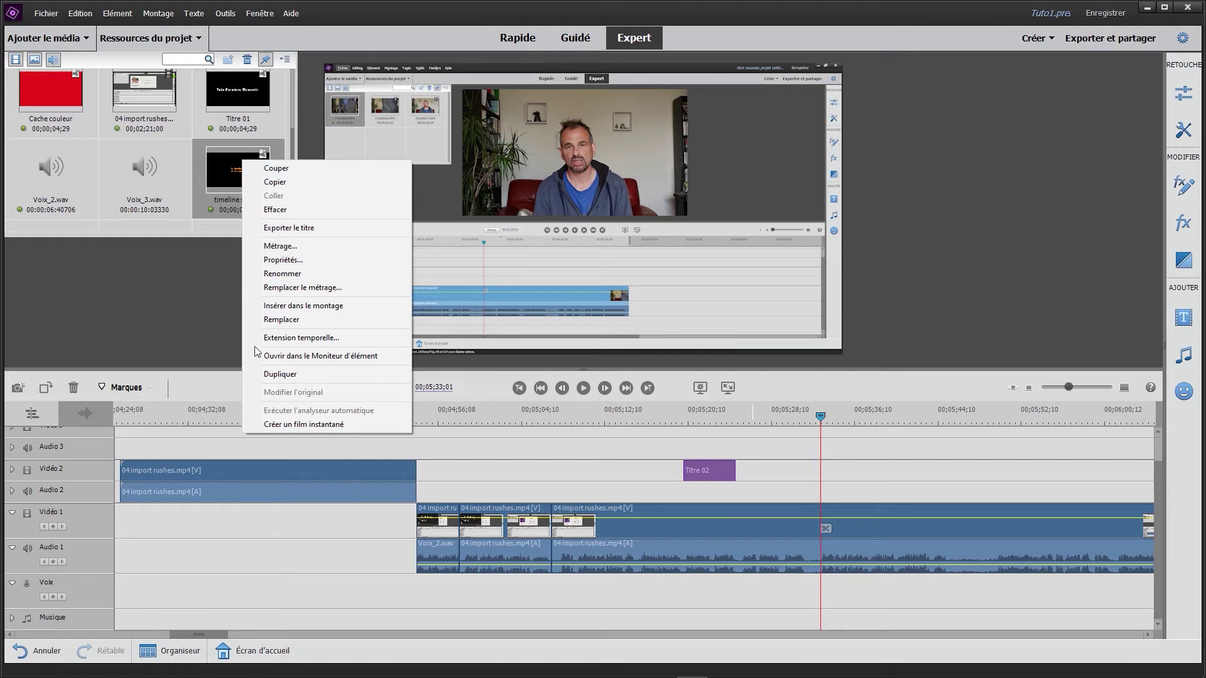
click(274, 375)
Step: Rename the copy 'timecode', place it on Vidéo 2 at the playhead, then move the playhead to 05;33;23
double_click(50, 215)
text(time)
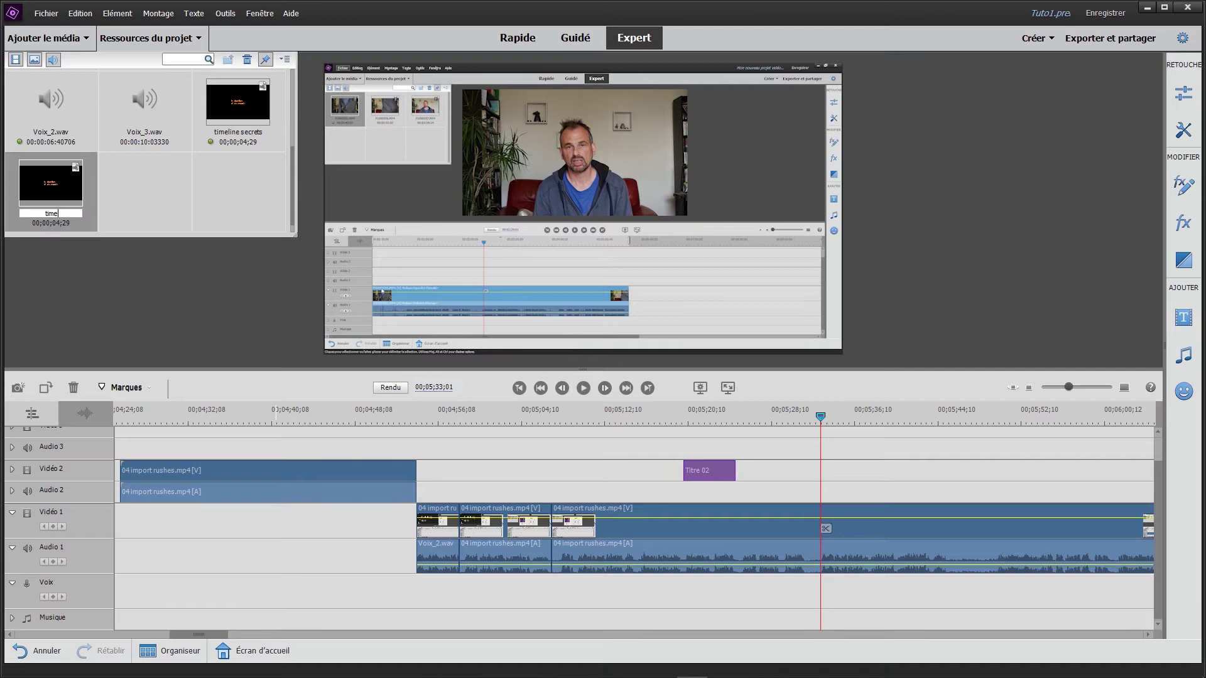
text(code)
click(178, 196)
drag(66, 190, 845, 493)
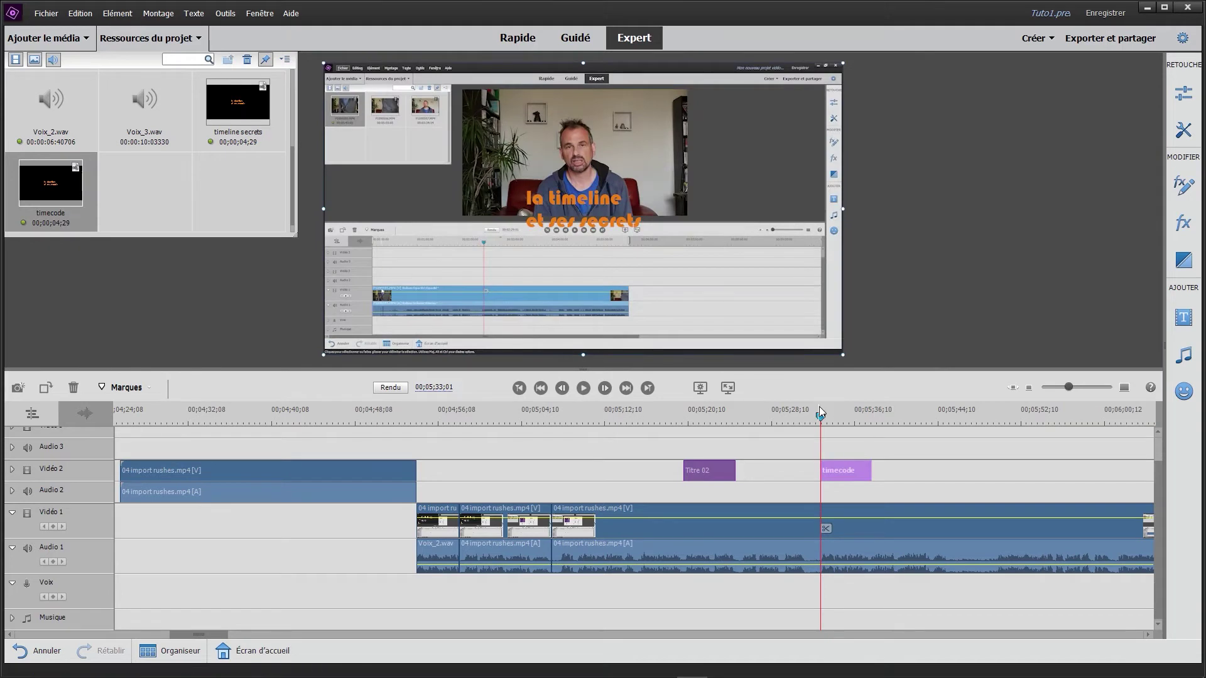
drag(820, 414, 828, 415)
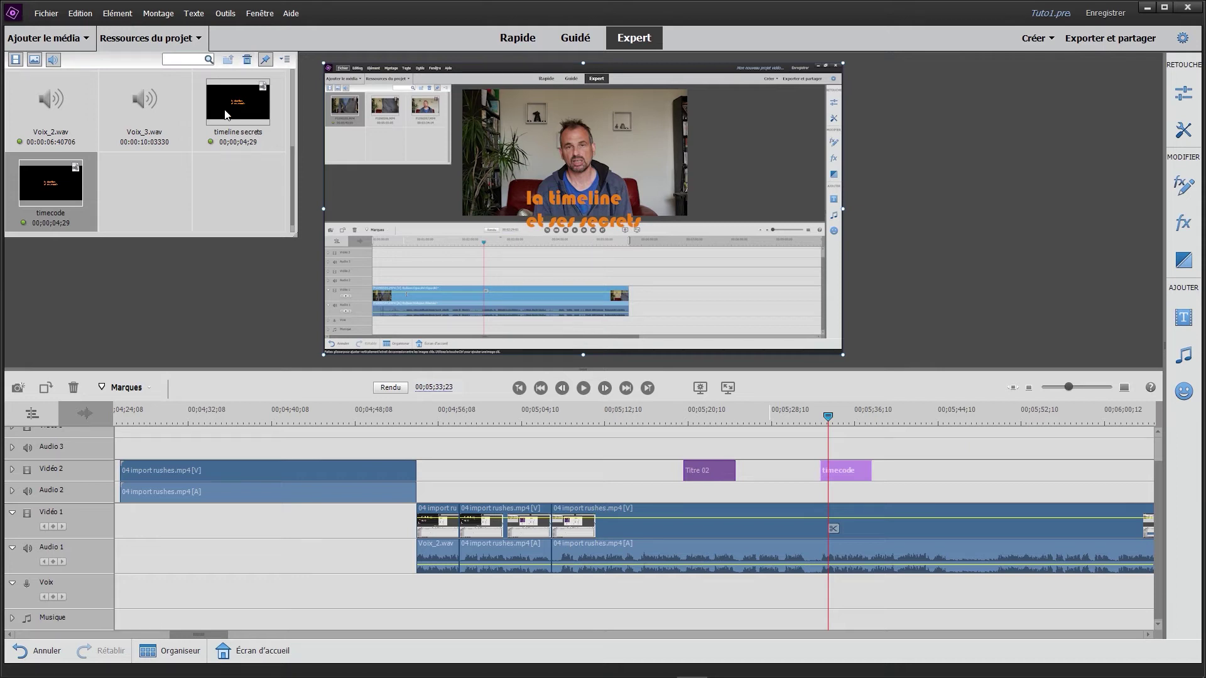
Step: Replace the timecode title's text with 'le timecode'
double_click(856, 472)
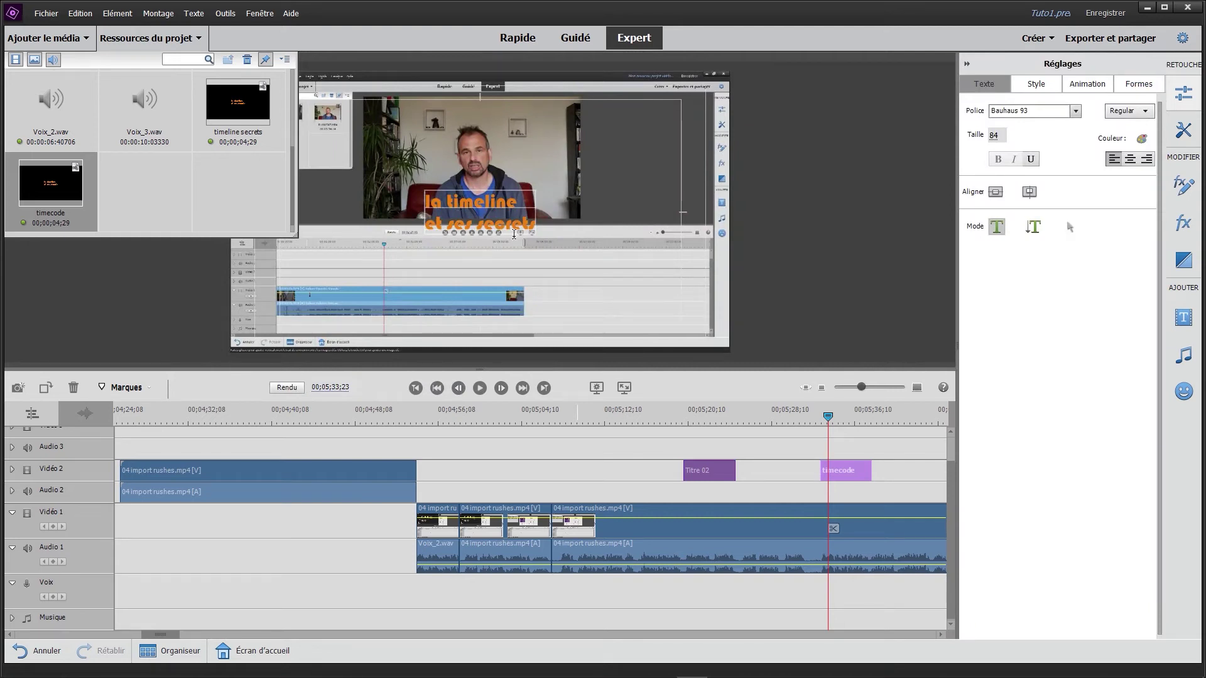
click(441, 198)
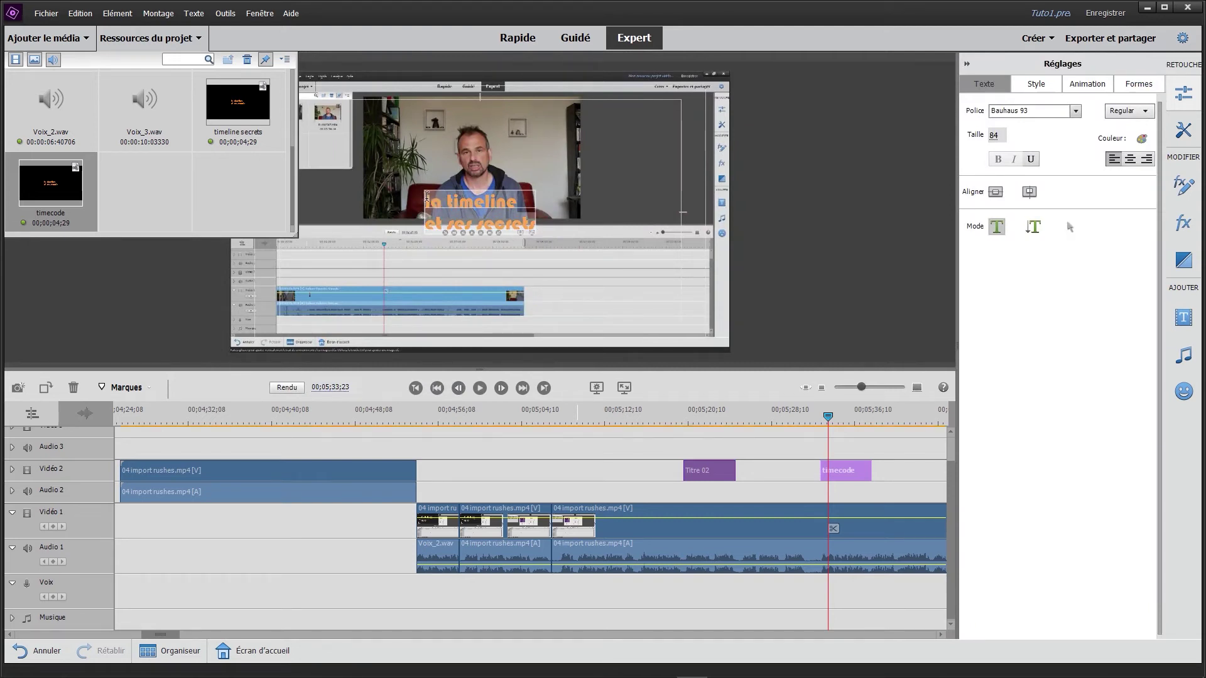
text(le timecode)
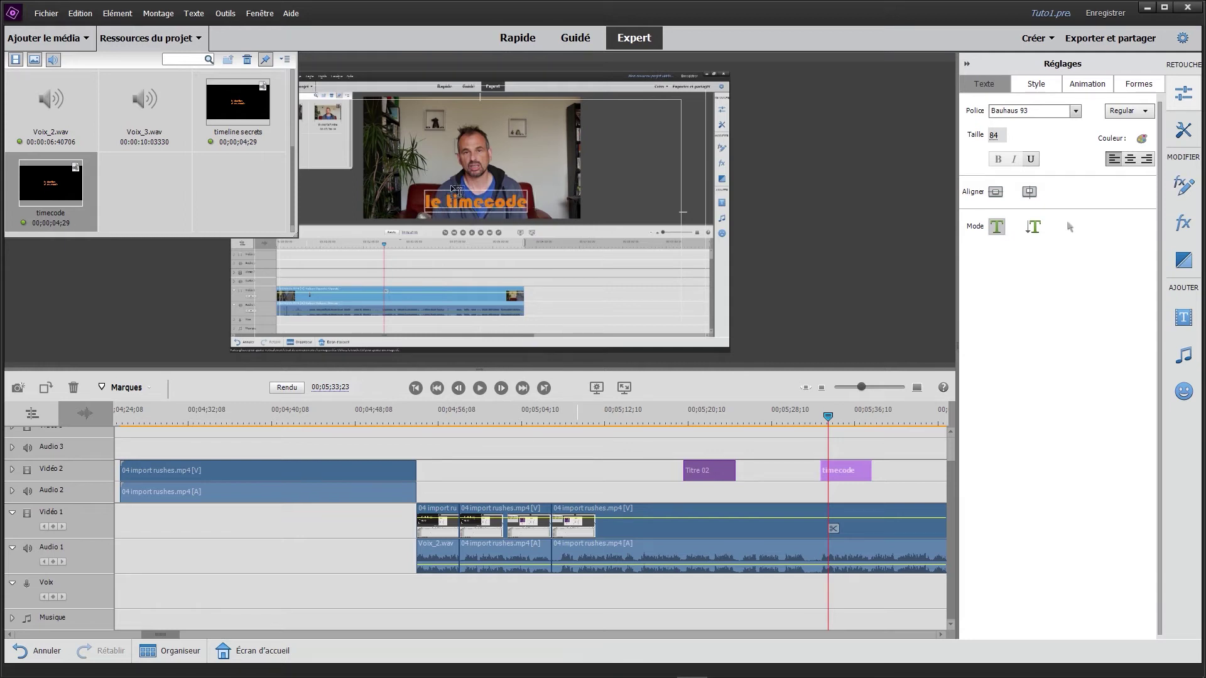
click(456, 190)
click(856, 513)
Step: Move the 'le timecode' text up and to the right in the frame
click(831, 418)
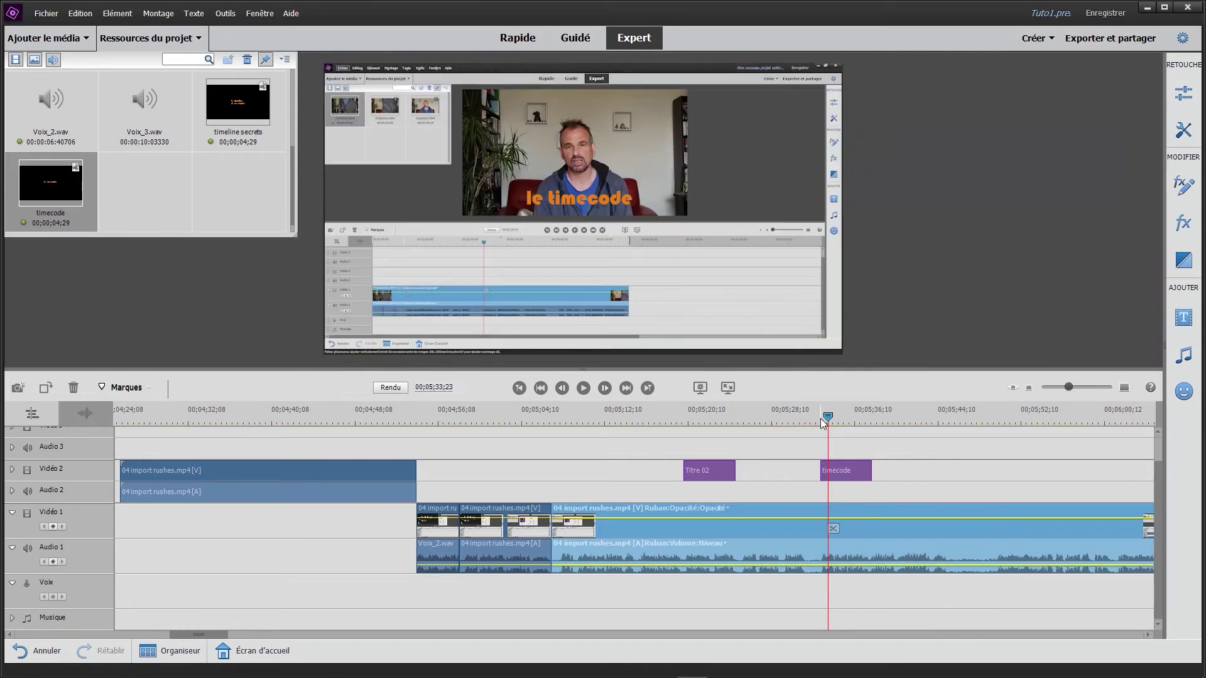
drag(841, 421, 827, 420)
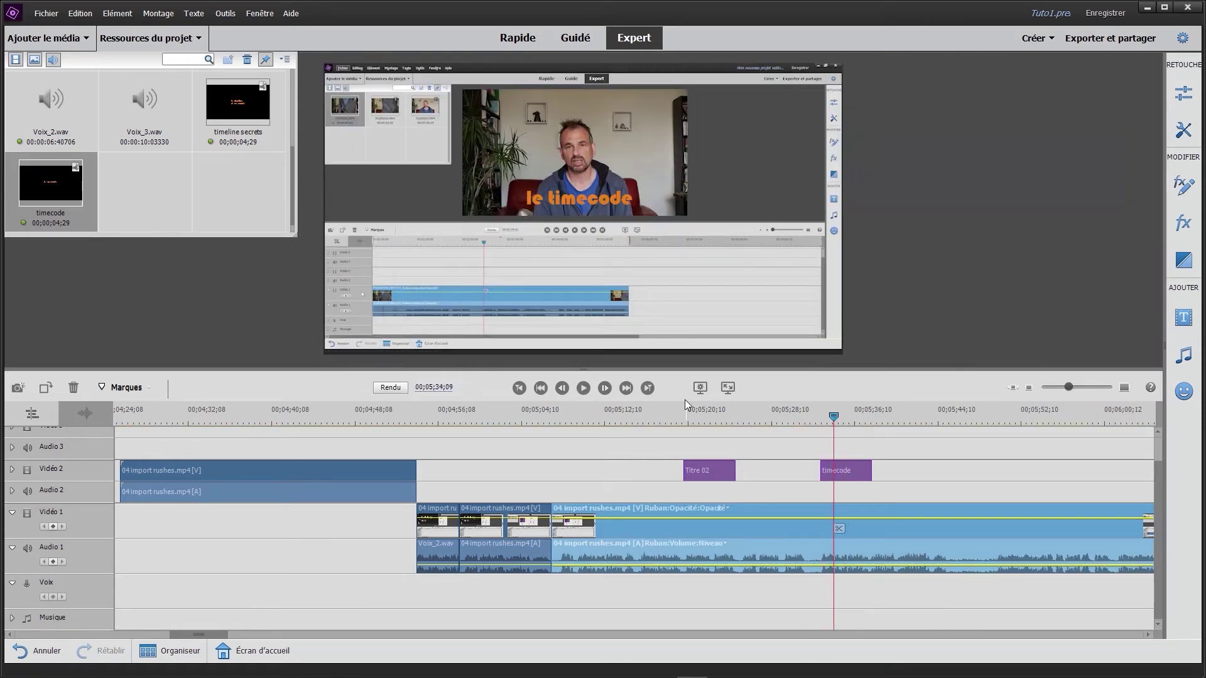
click(859, 498)
click(854, 479)
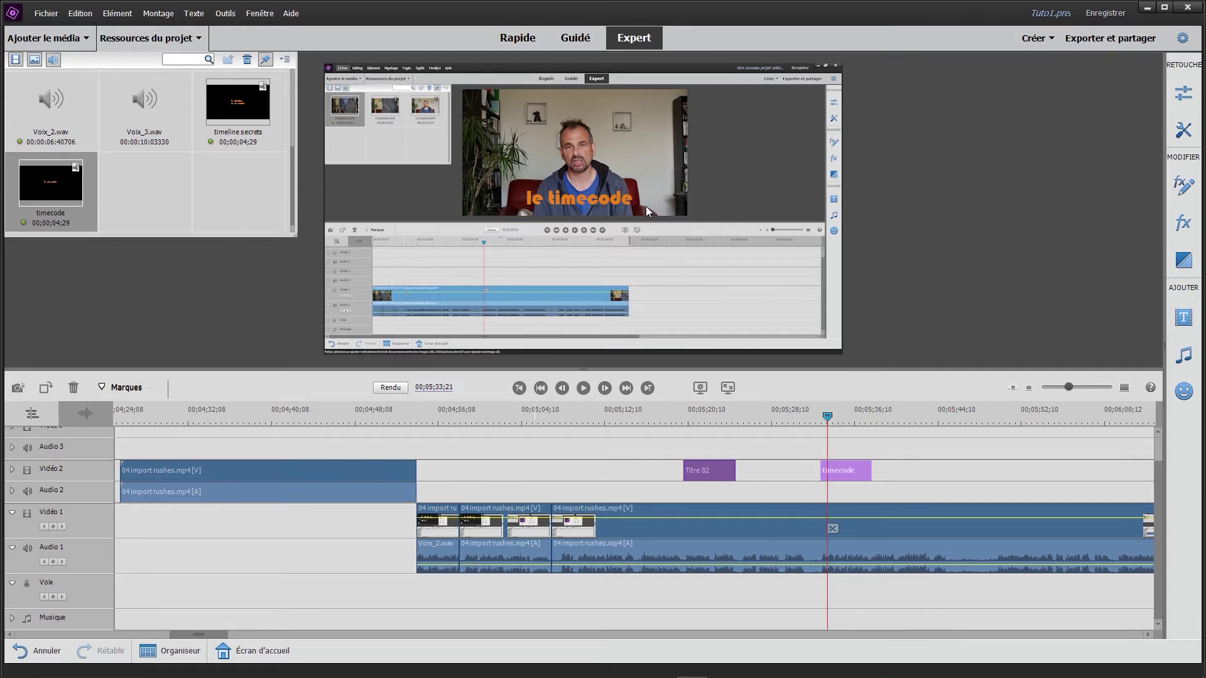
drag(653, 186, 762, 190)
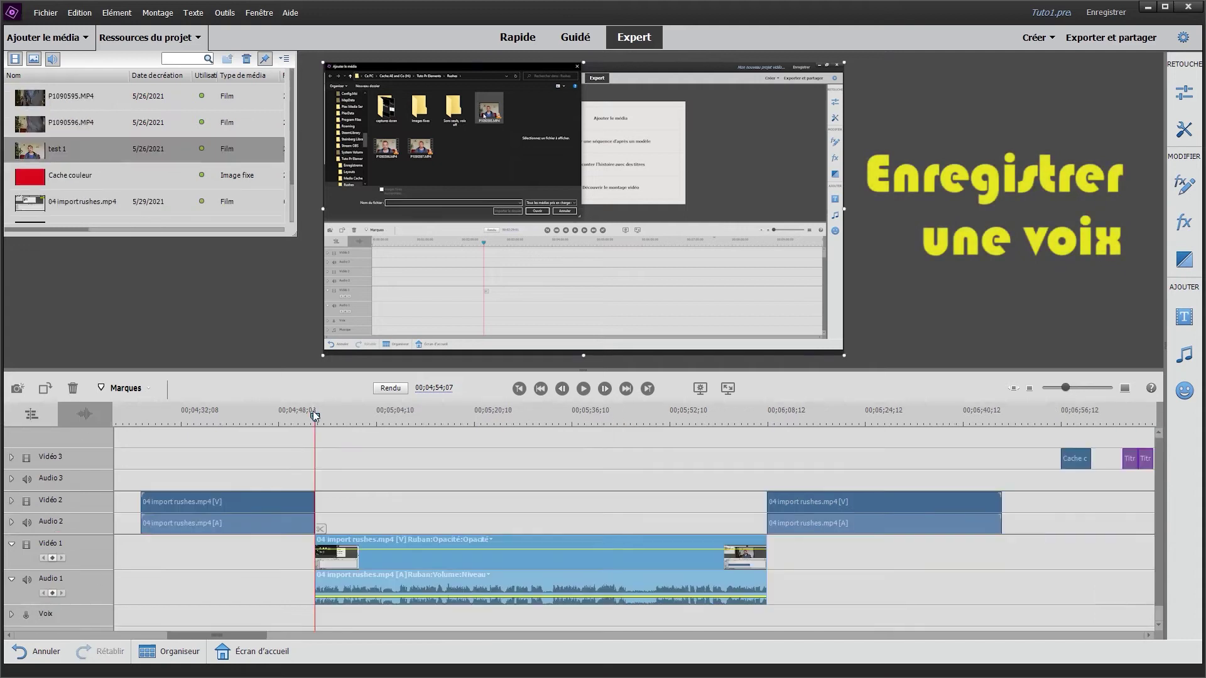
Step: Split the Vidéo 1 interview clip at the playhead and return to 00;04;54;07
drag(313, 411, 394, 410)
click(400, 529)
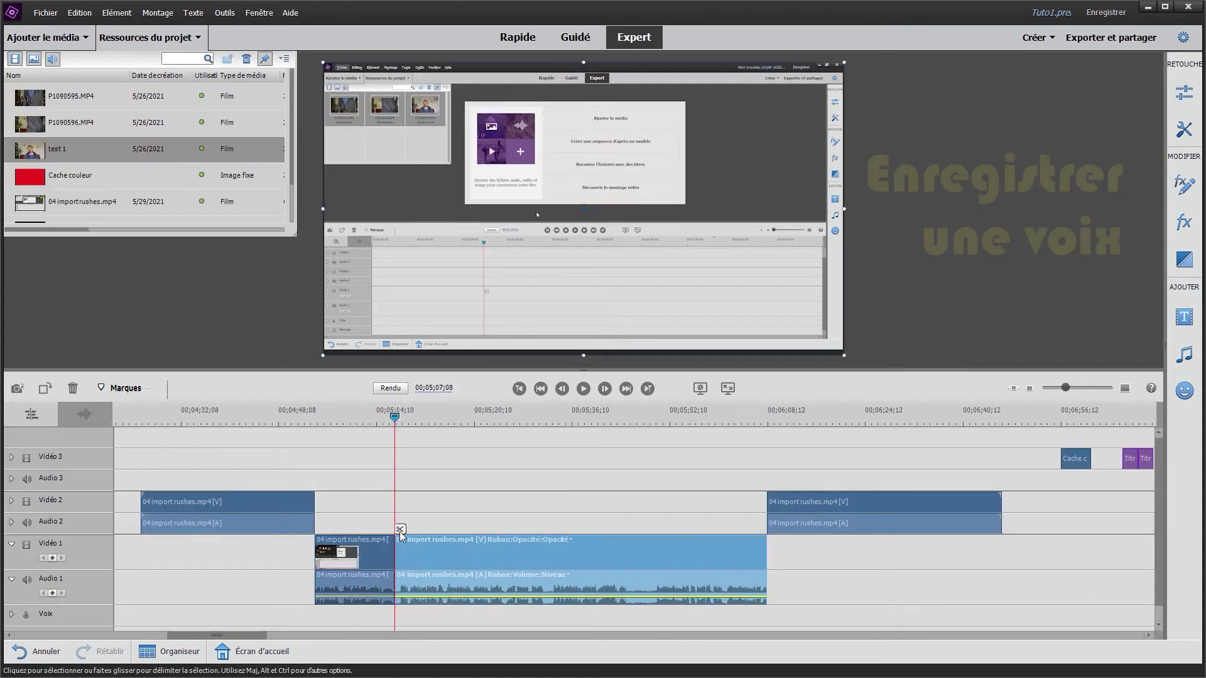
click(380, 589)
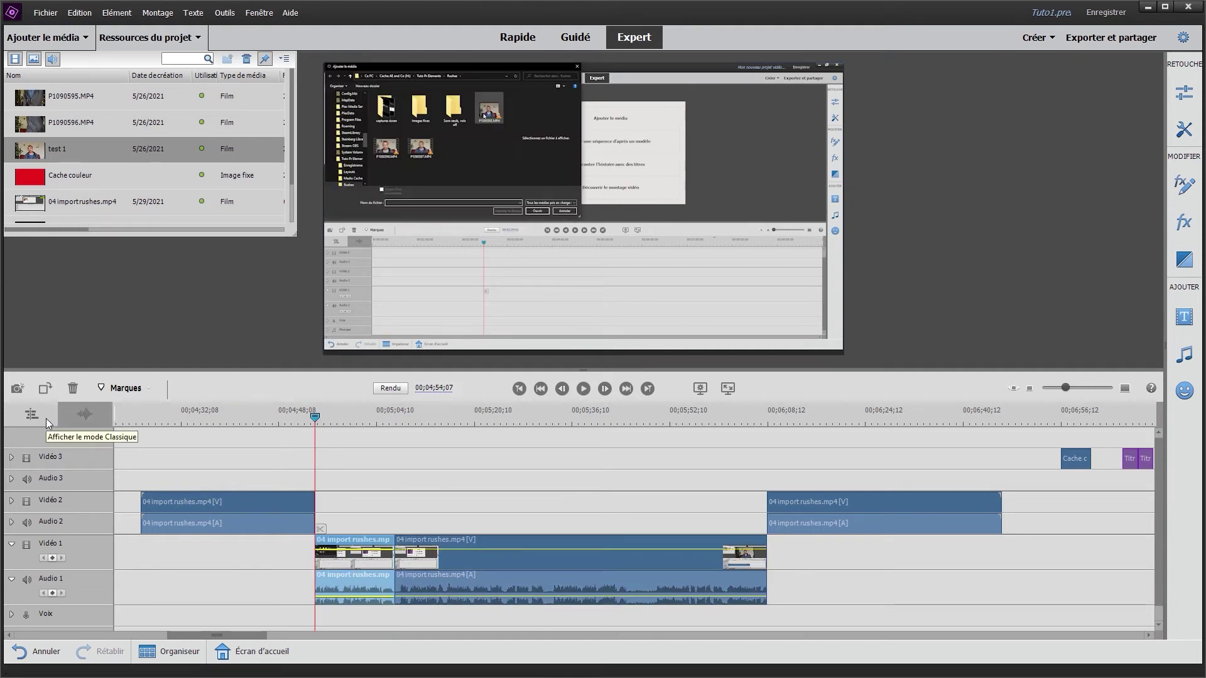
Step: Show the audio tracks and open narration recording for the Voix track
click(79, 418)
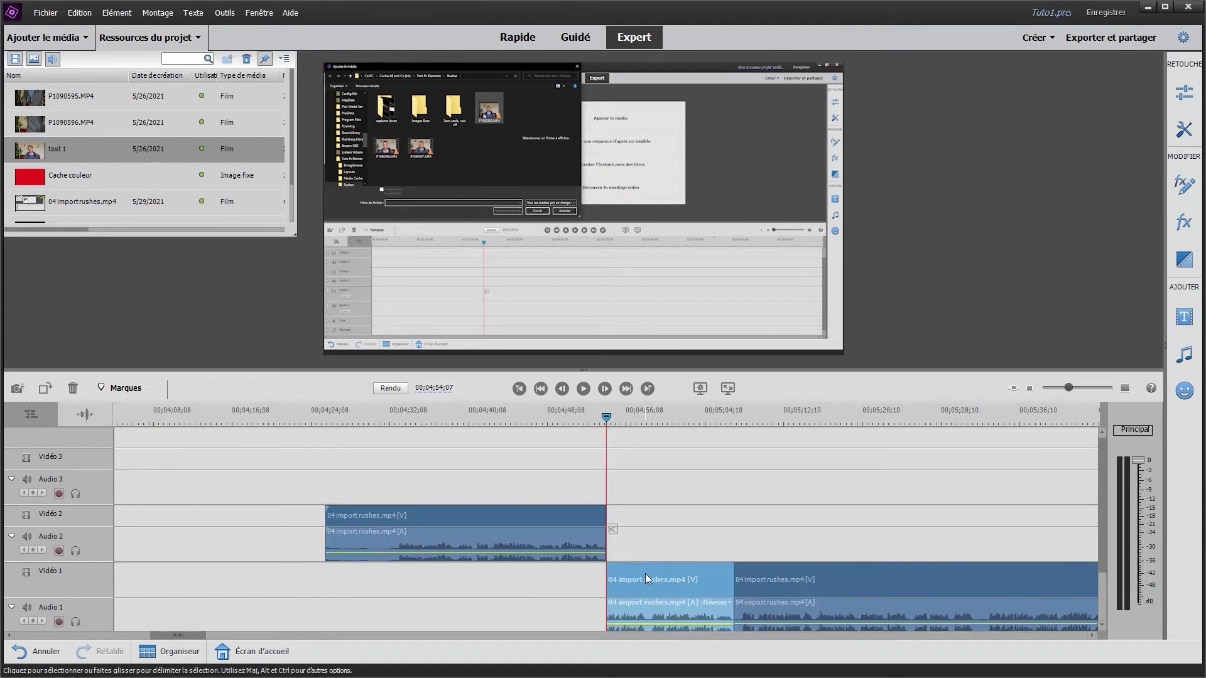
scroll(87, 588, down, 2)
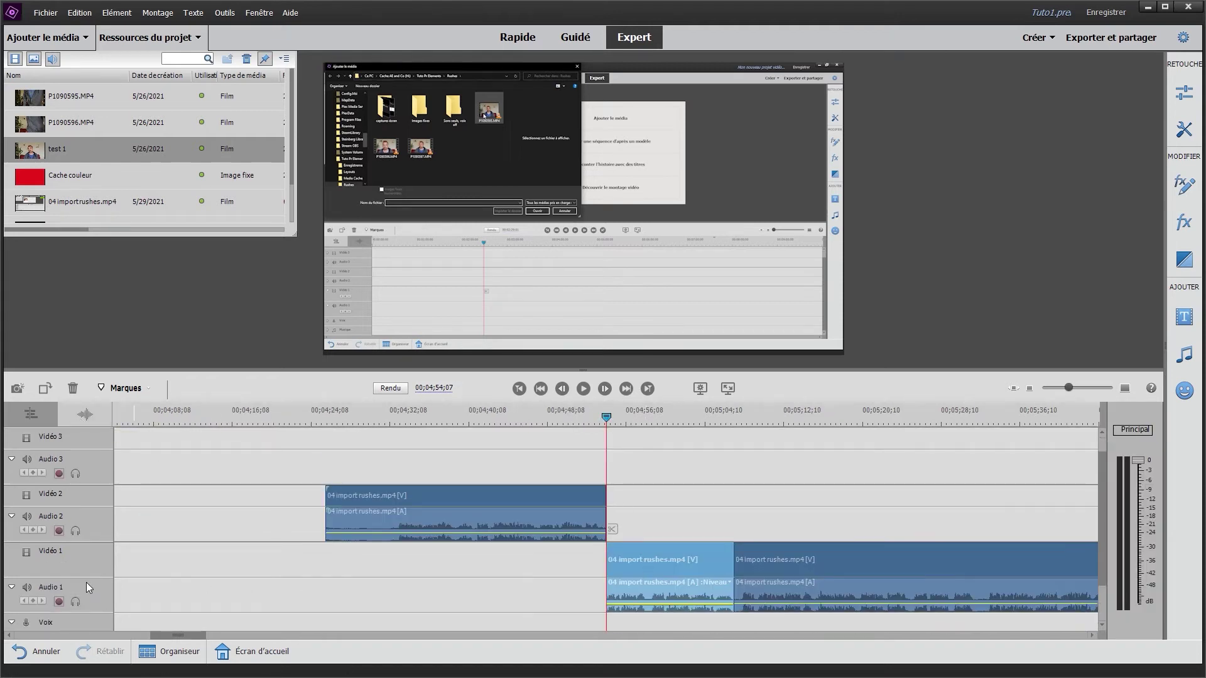
scroll(88, 588, up, 1)
scroll(88, 588, down, 1)
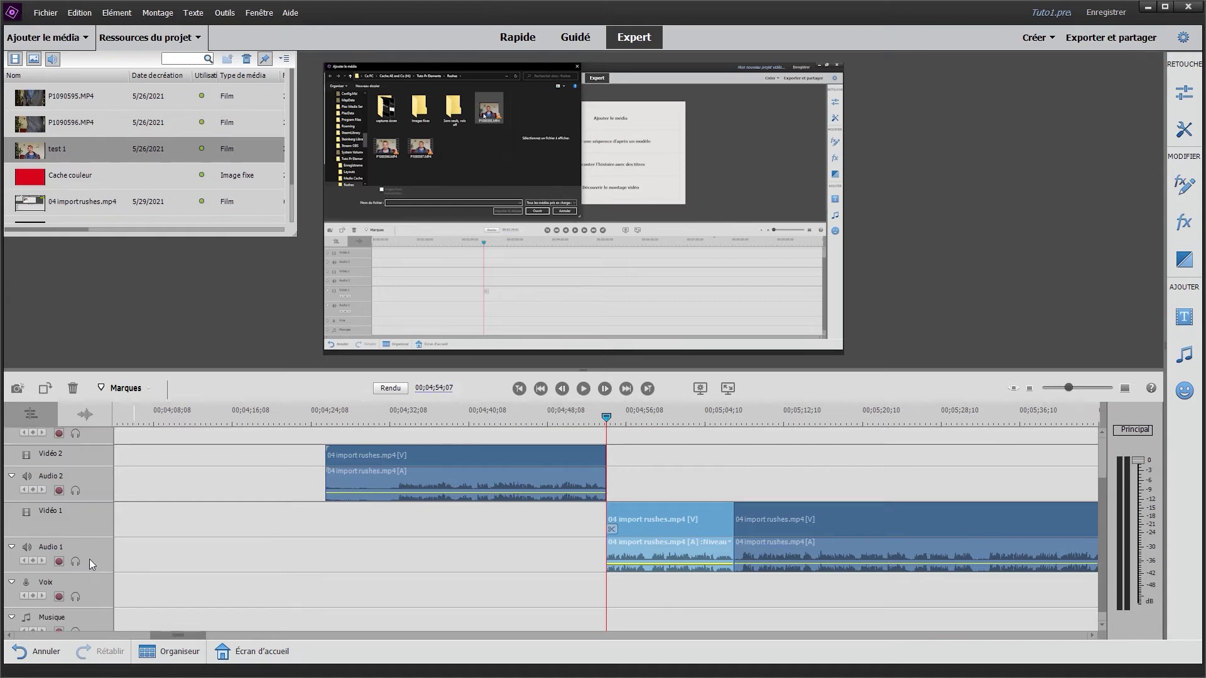
click(60, 597)
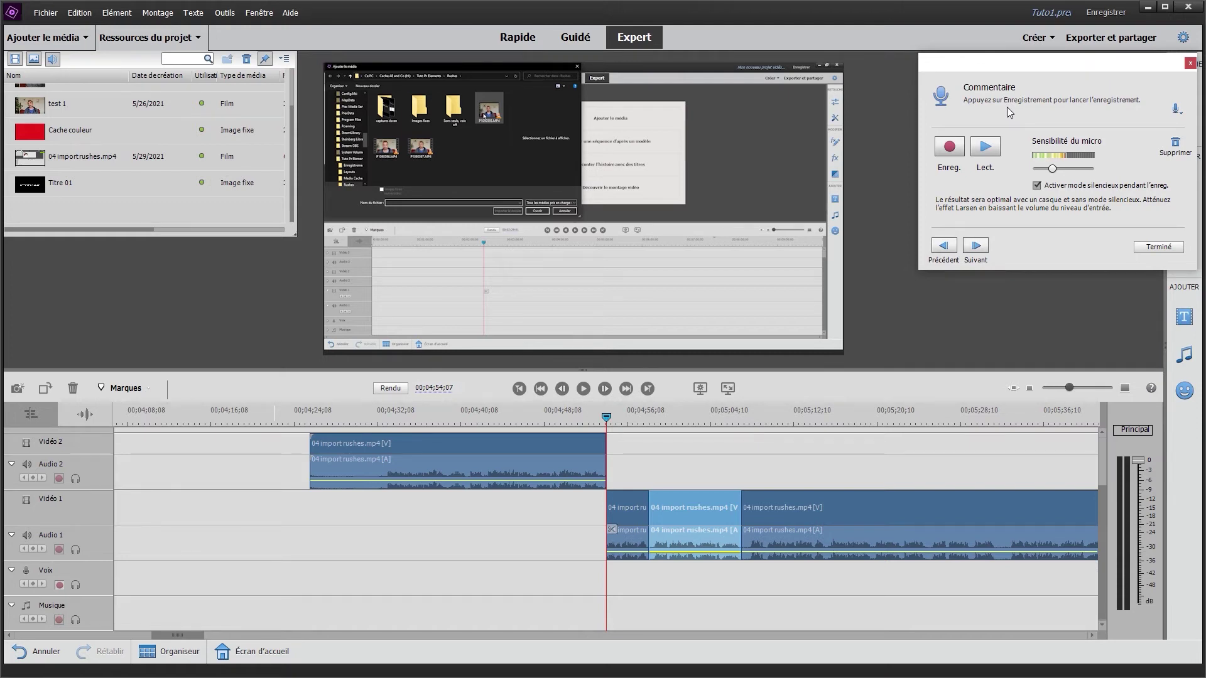
Step: Record a short voice-over, producing Voix_2.wav
click(959, 147)
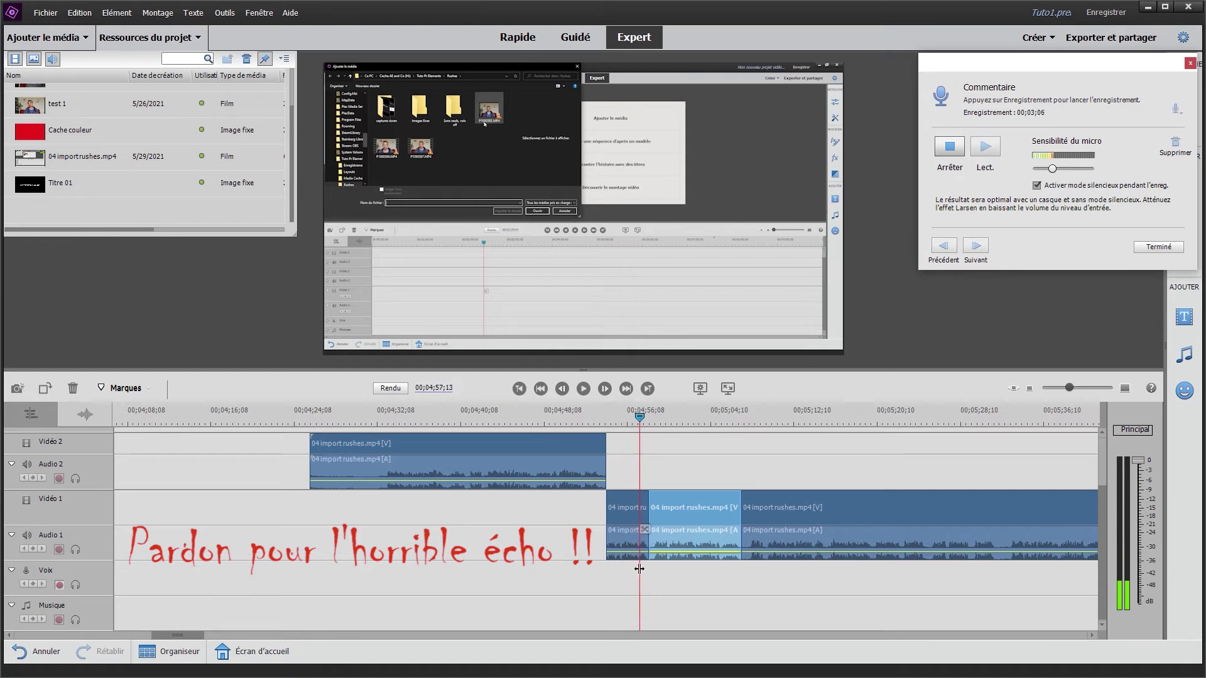
key(space)
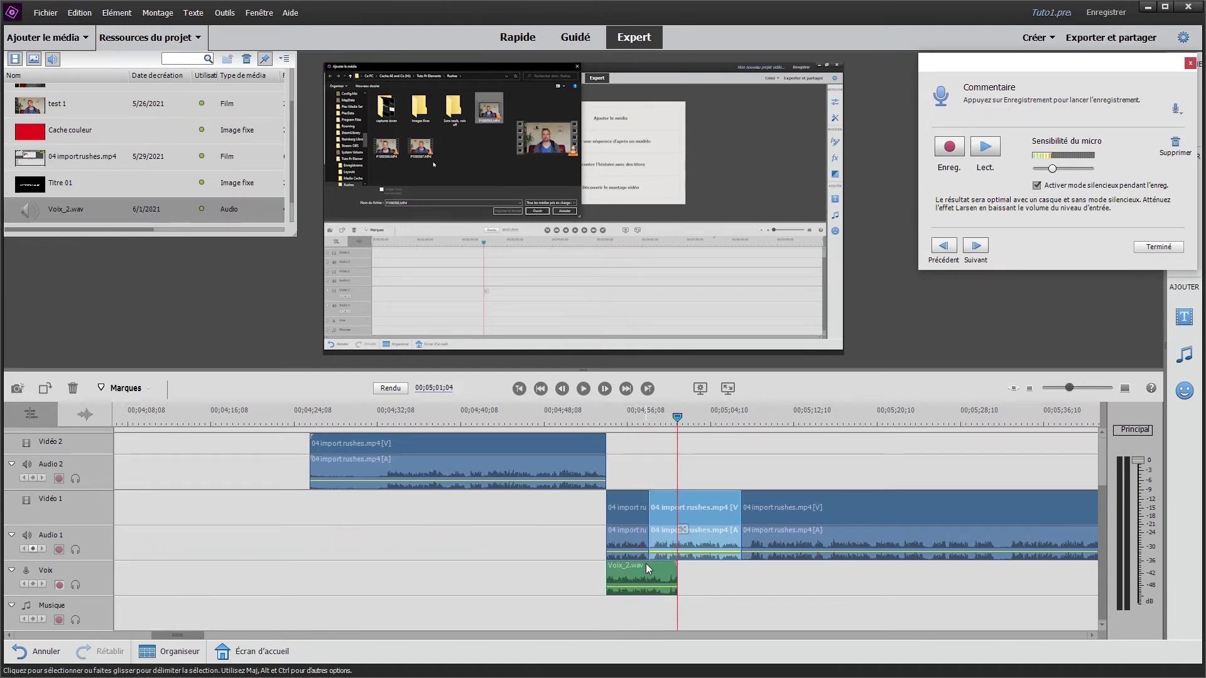
click(624, 533)
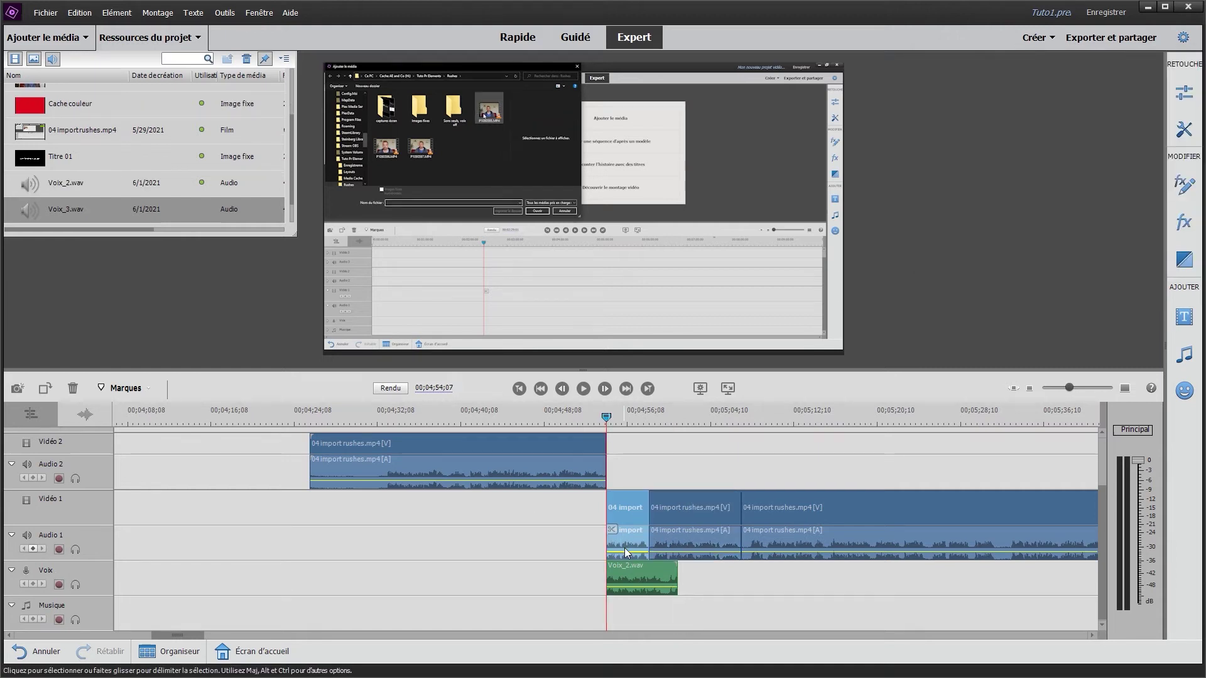
click(625, 570)
Step: Remove the first short clip's original audio and move Voix_2.wav into Audio 1 beneath it
right_click(628, 539)
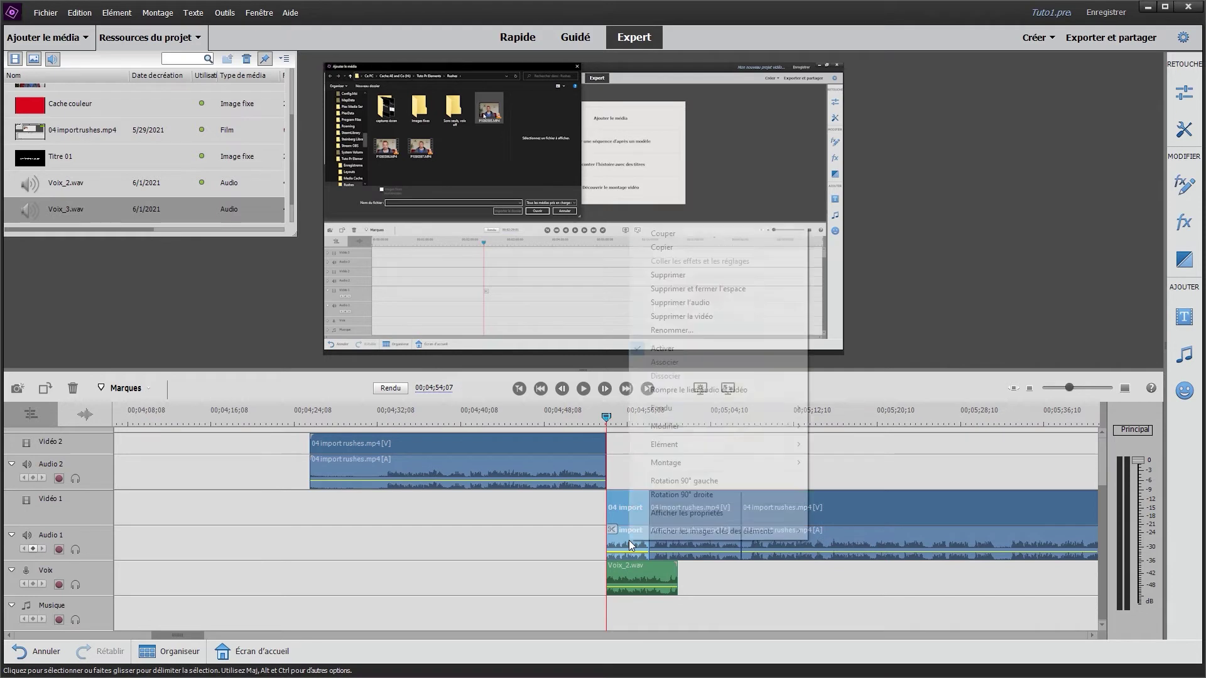
click(695, 308)
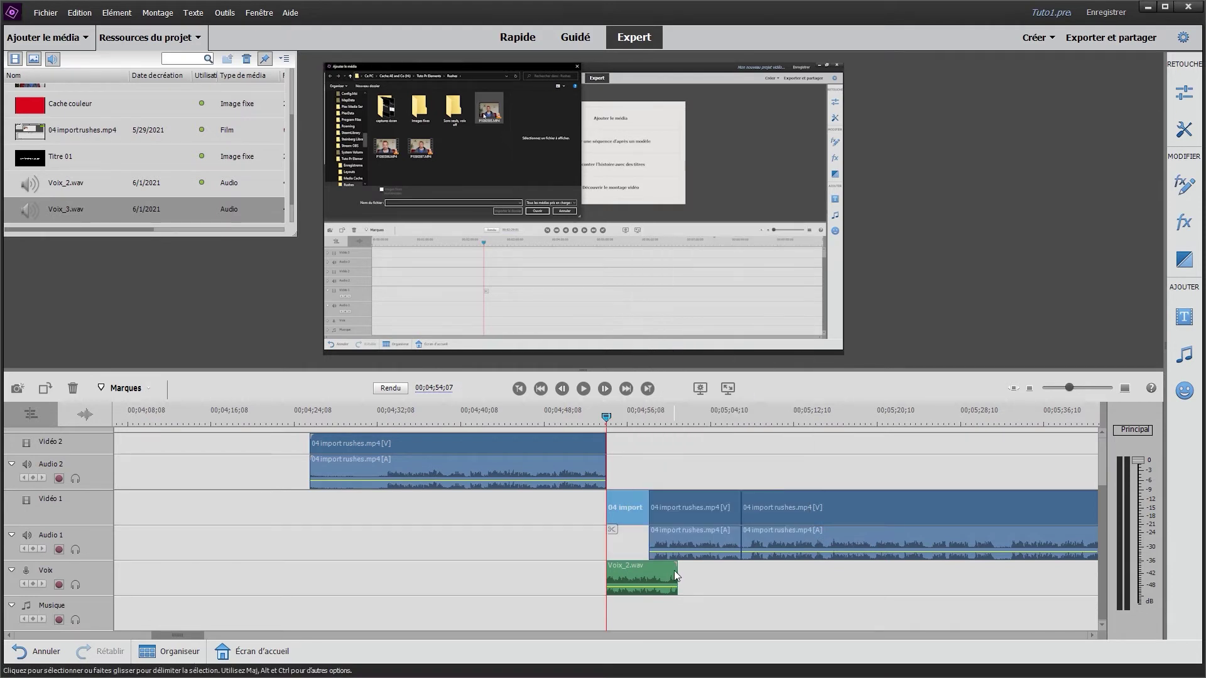
click(670, 575)
mouse_move(669, 575)
mouse_down()
mouse_move(649, 575)
mouse_move(623, 548)
mouse_up()
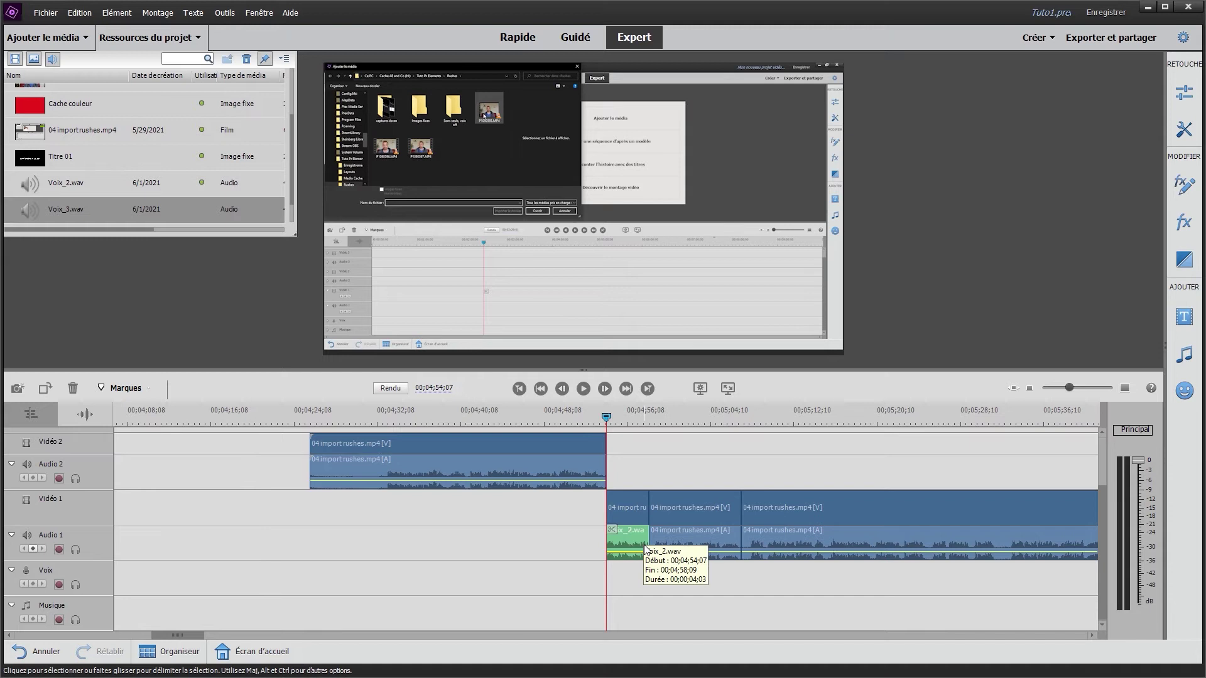
Step: Link the Voix_2.wav voice-over with the short clip's video with Créer un lien audio et vidéo
click(649, 593)
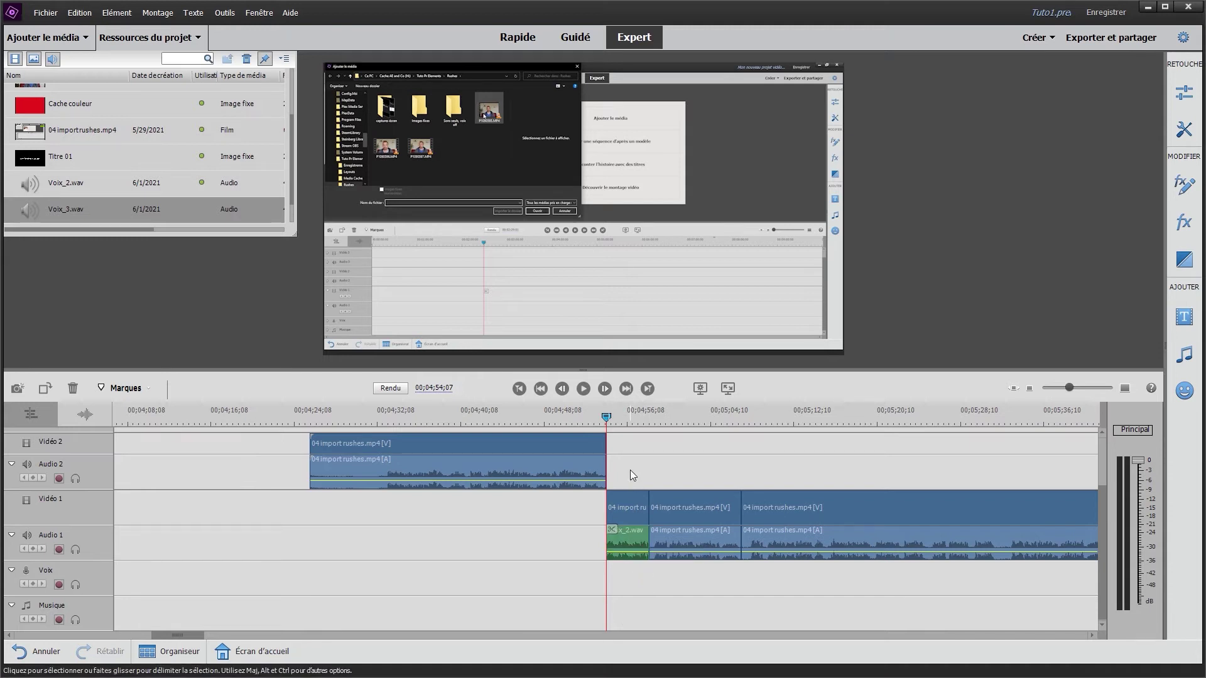
click(630, 508)
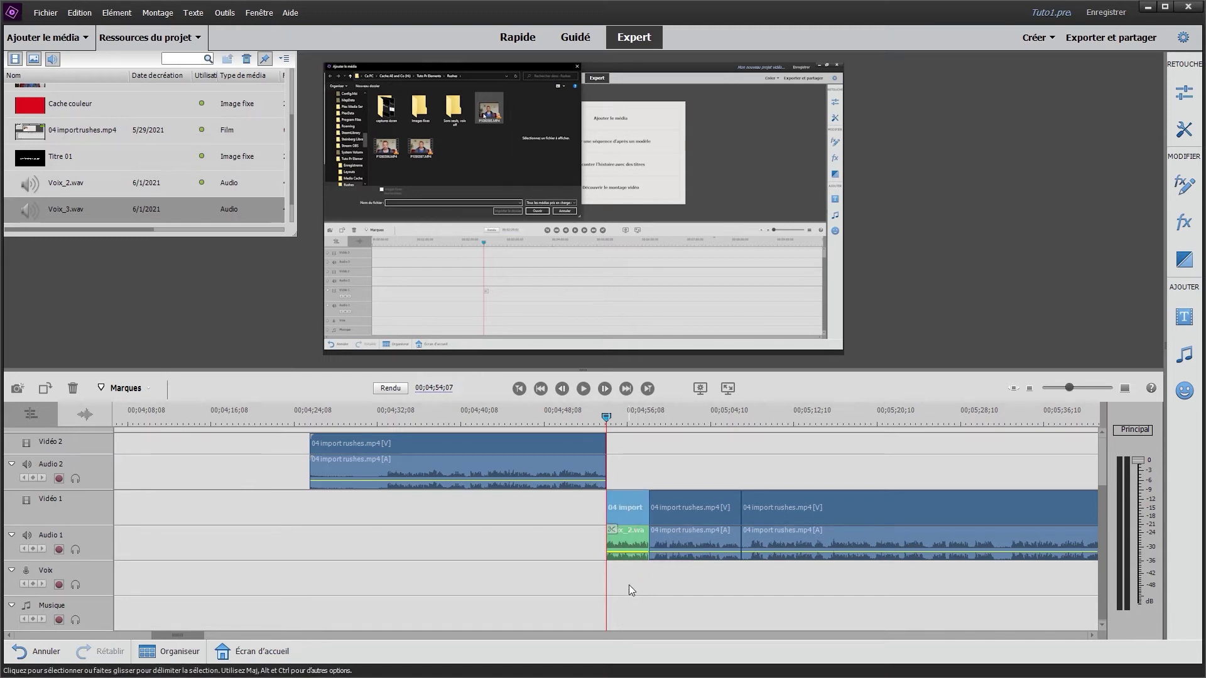
right_click(627, 519)
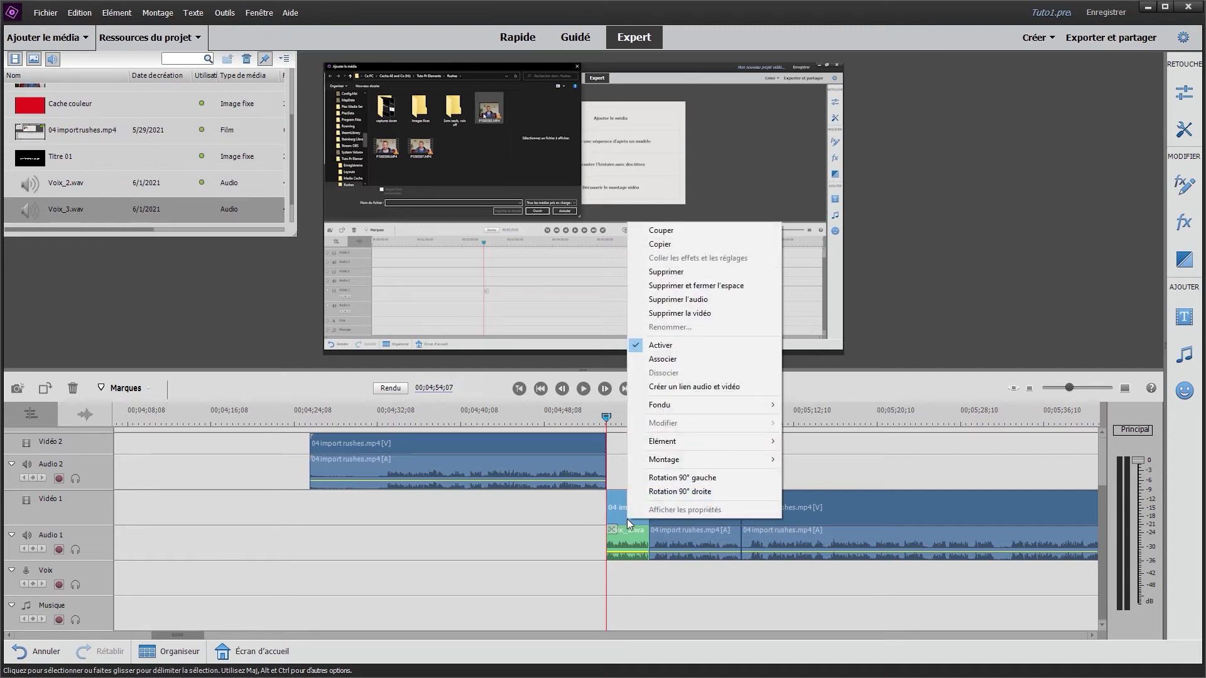
click(677, 389)
click(640, 575)
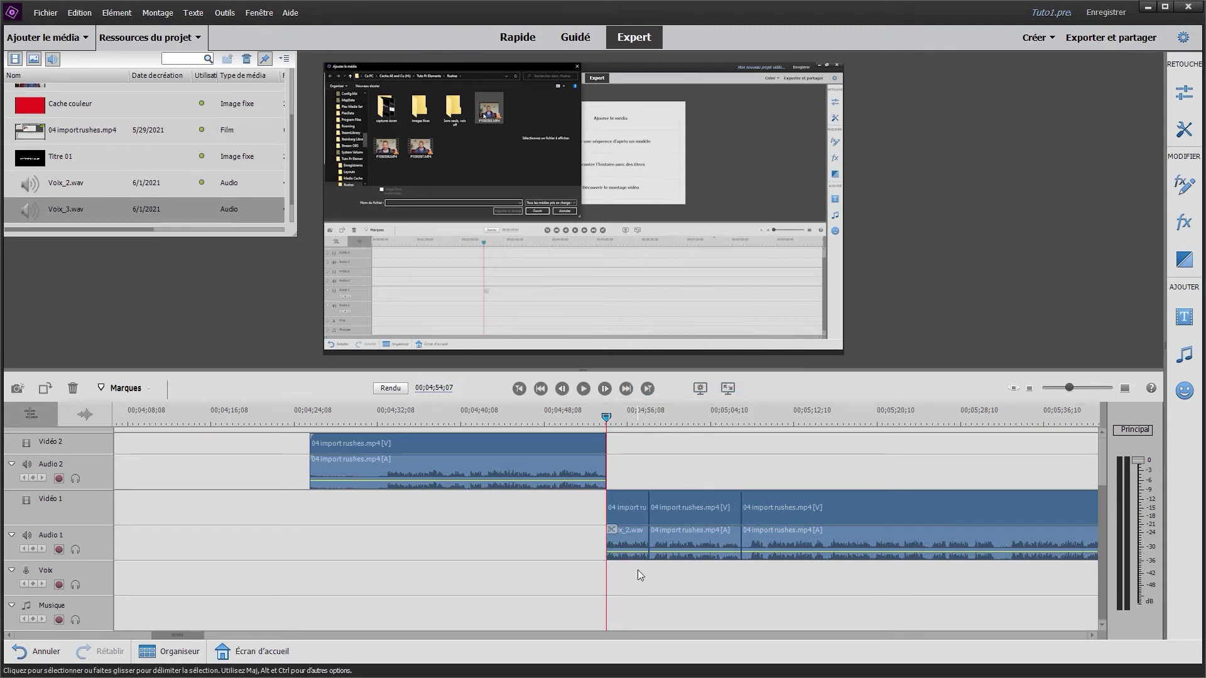
click(634, 534)
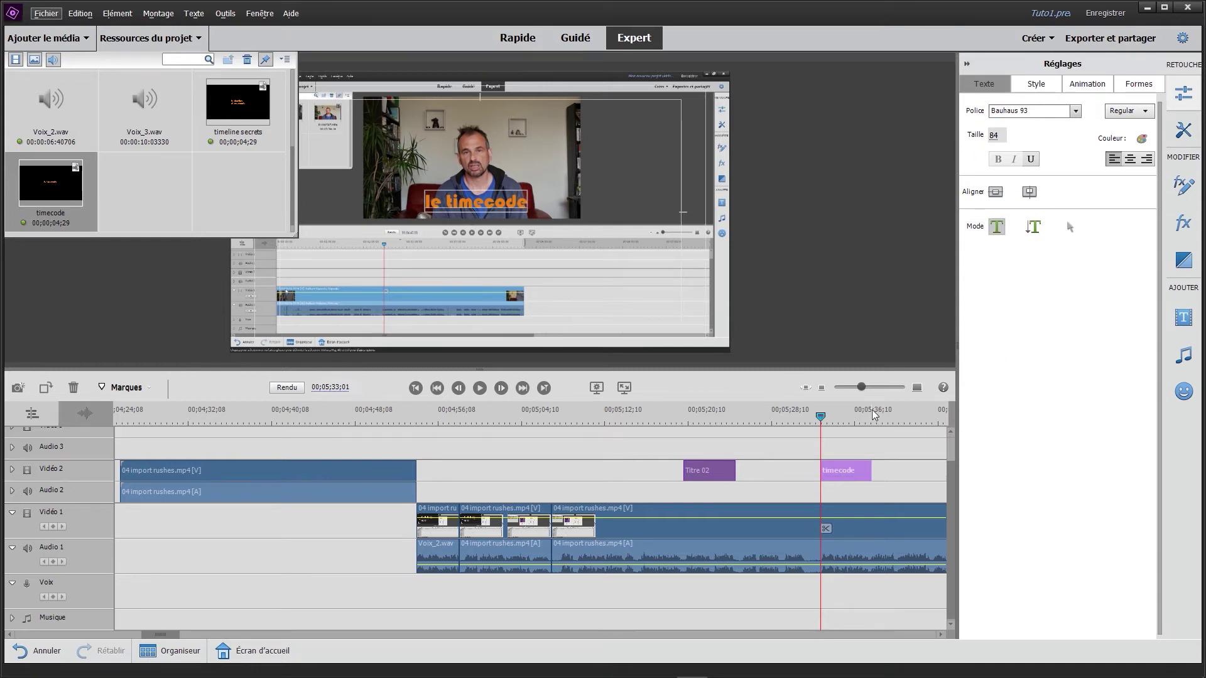
Step: Open the adjustments for the Vidéo 1 interview clip and look at Retouche optimisée
click(872, 532)
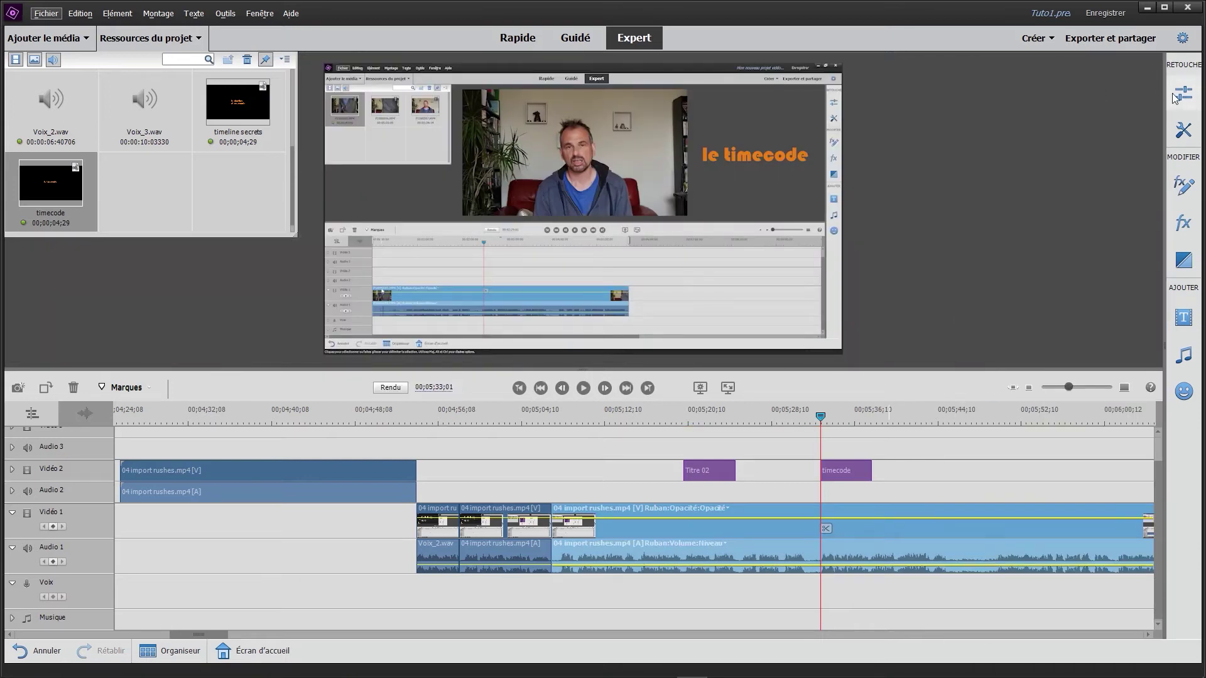
click(1183, 93)
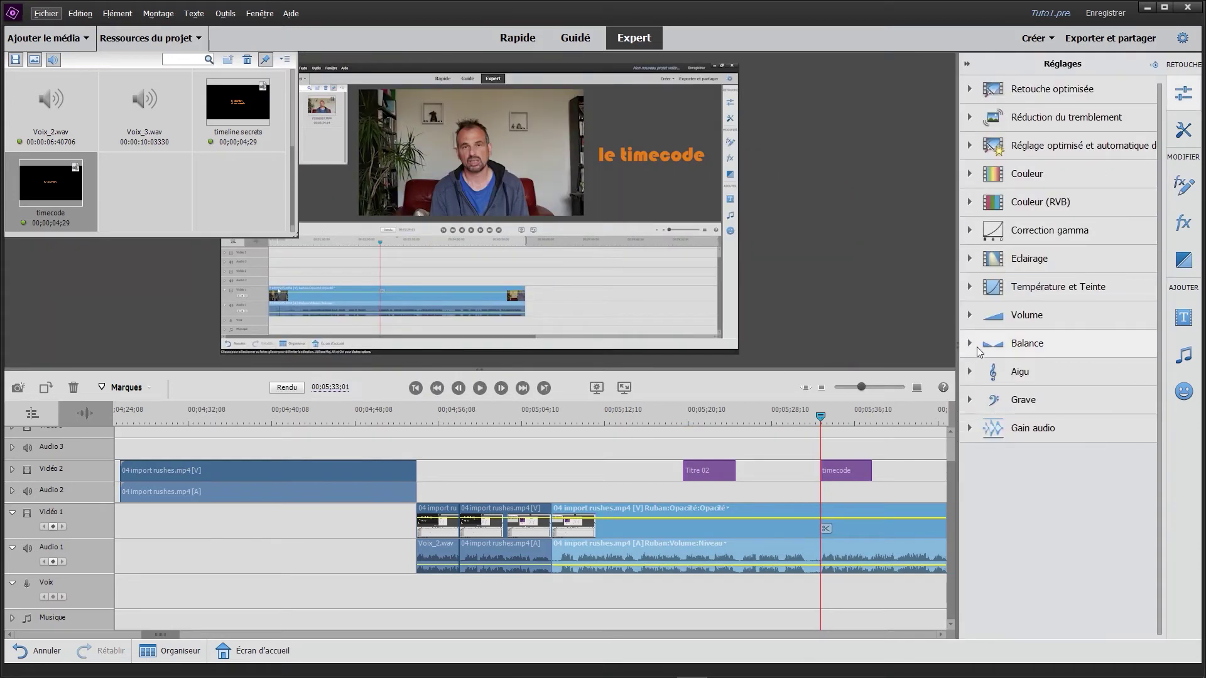
click(970, 94)
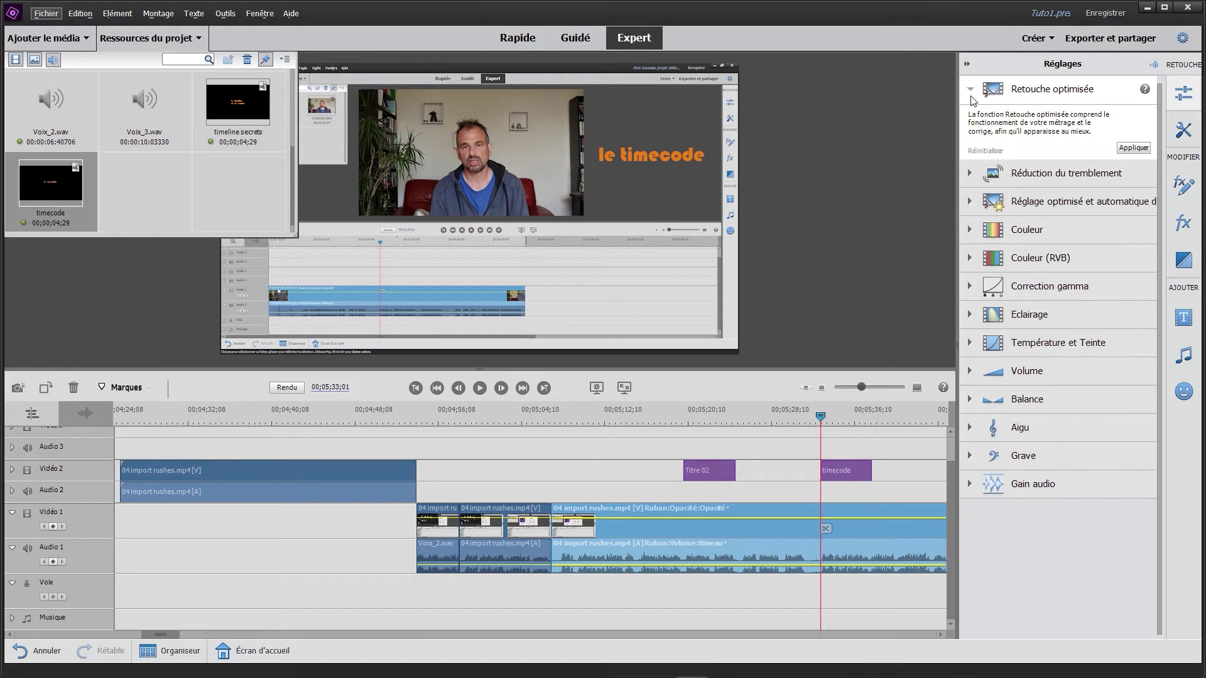
click(970, 95)
Step: Browse Couleur's Teinte, Luminosité and Saturation variations, then collapse Couleur
click(969, 174)
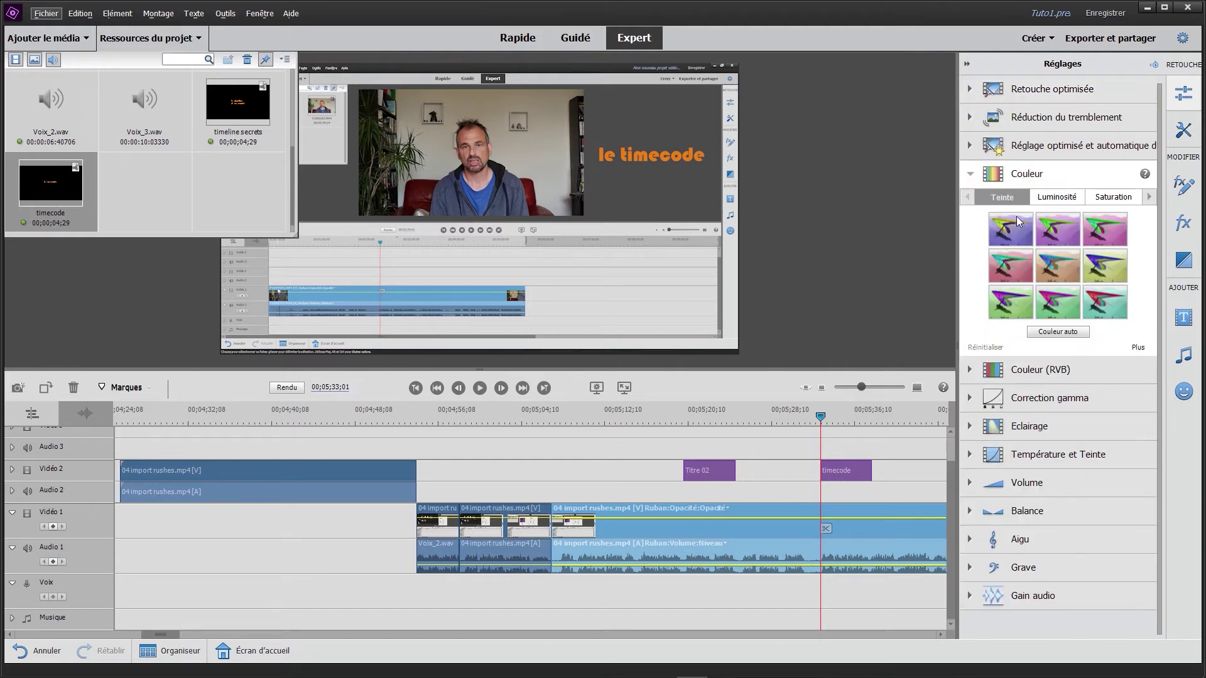
click(1043, 199)
click(1113, 197)
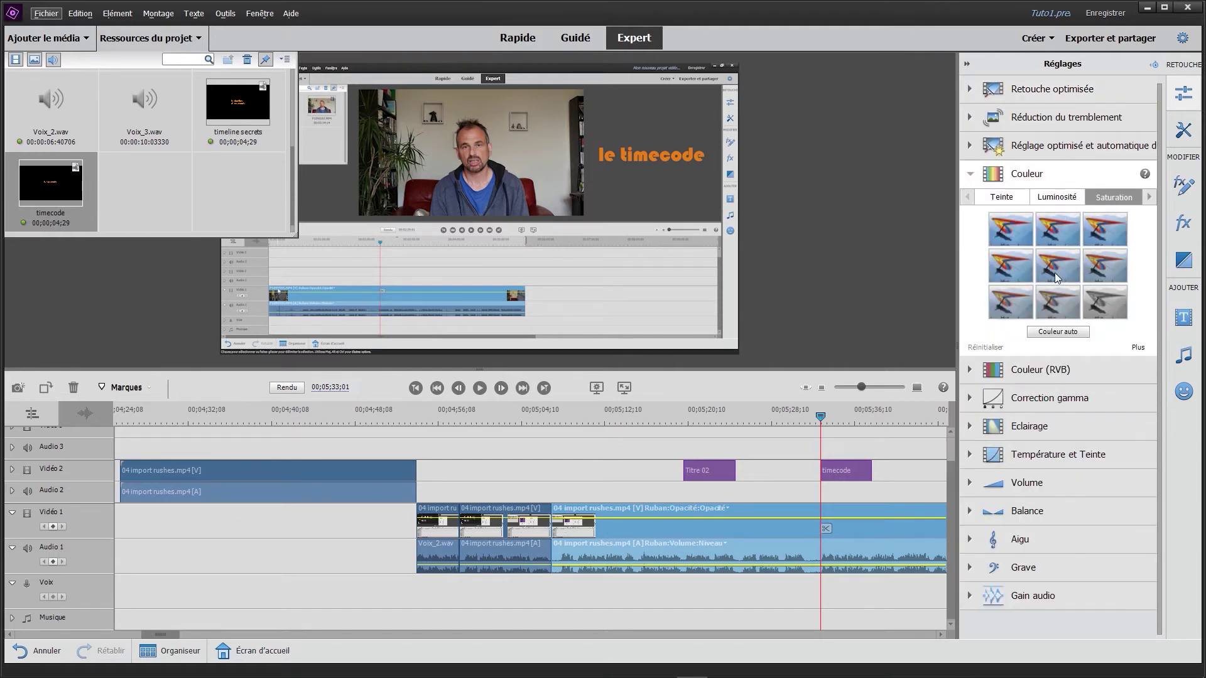
click(1010, 198)
click(1050, 200)
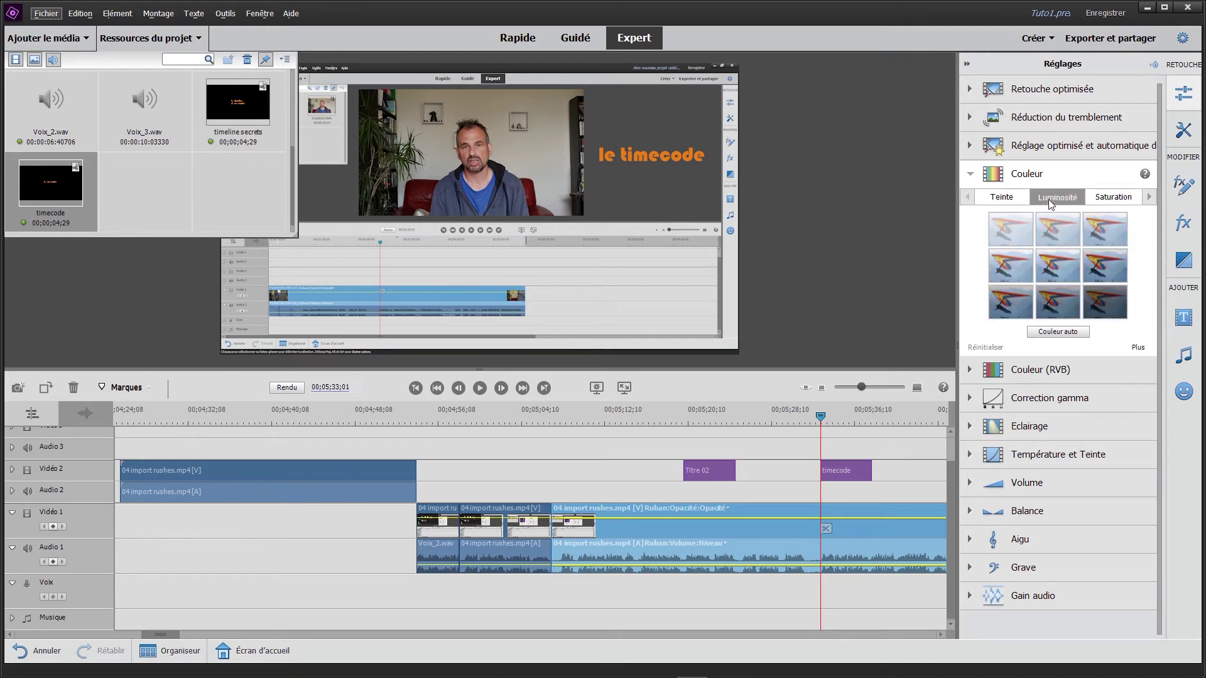
click(999, 198)
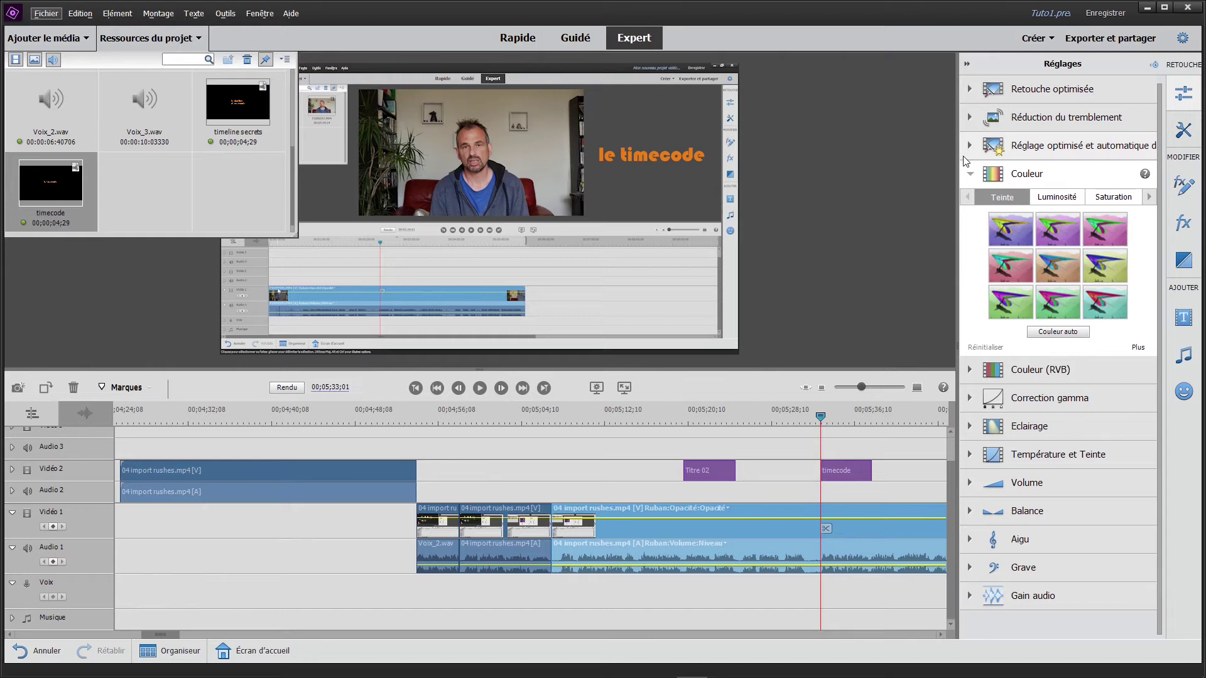
click(971, 174)
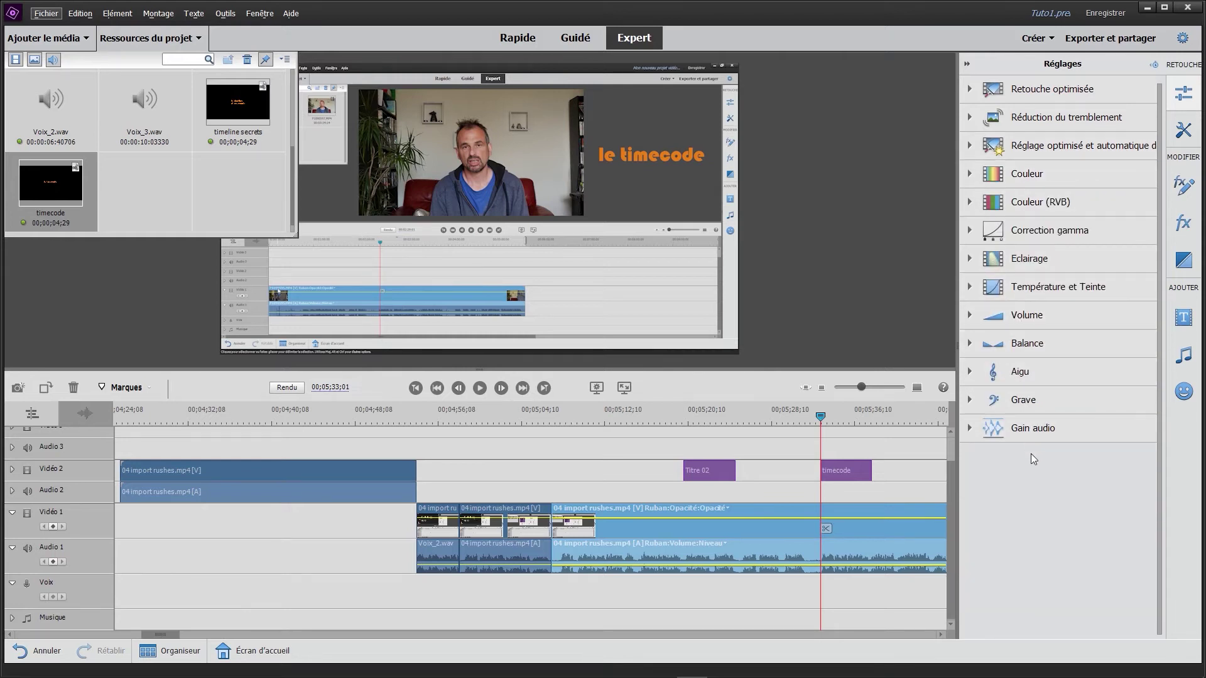
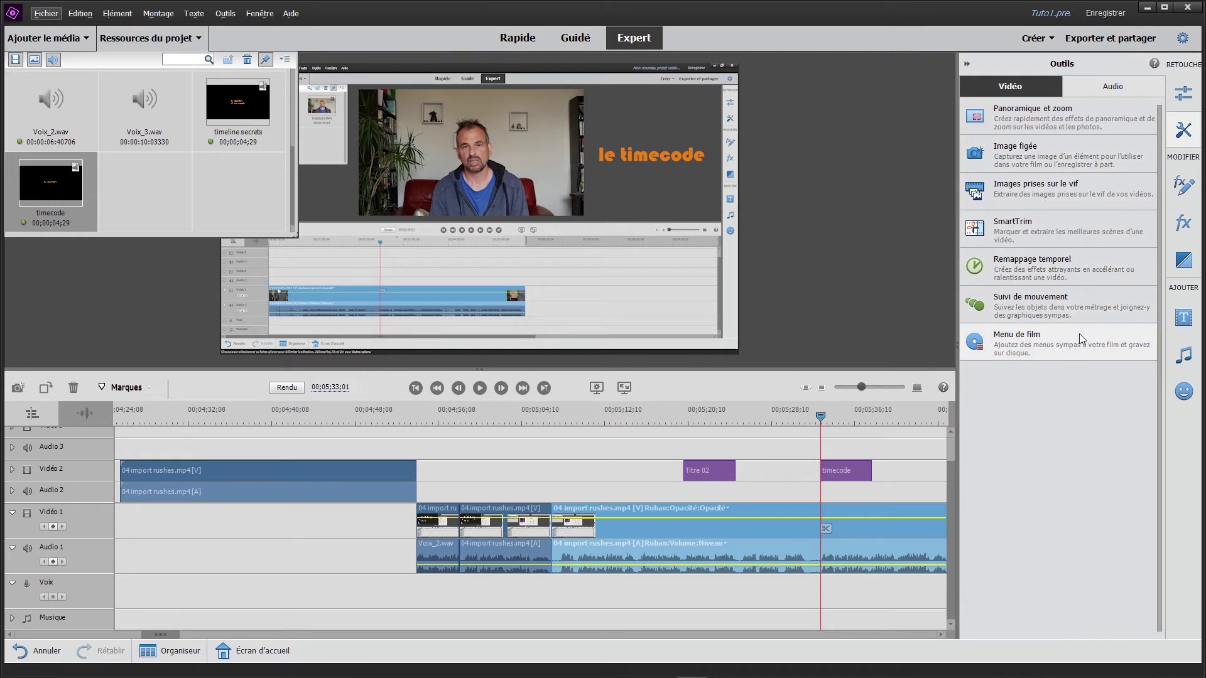
Step: List the Vidéo 1 clip's applied effects, Mouvement and Opacité, and check its Opacité property menu
click(1190, 183)
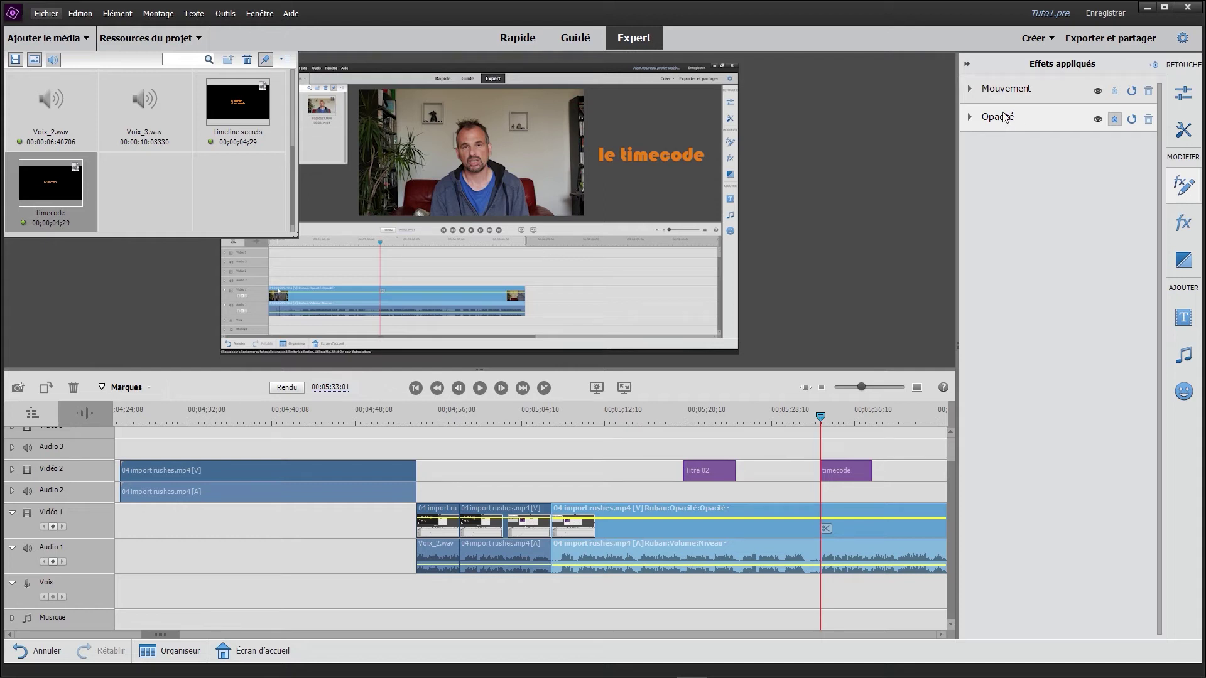
click(726, 508)
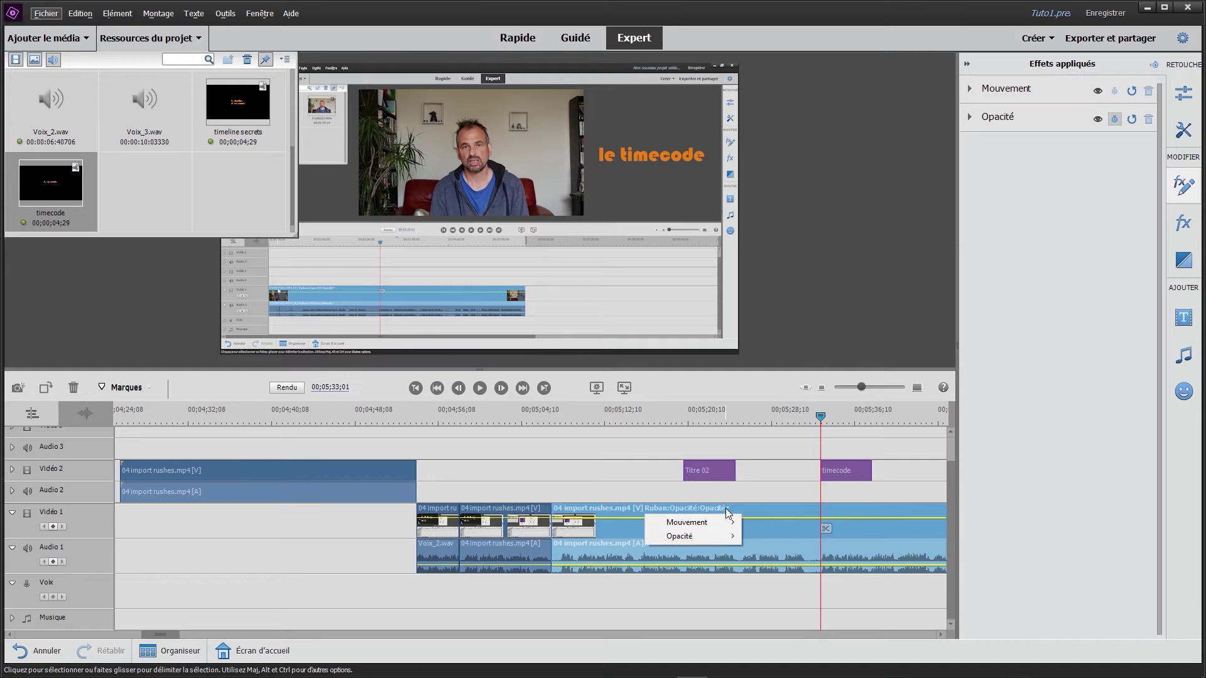
click(782, 416)
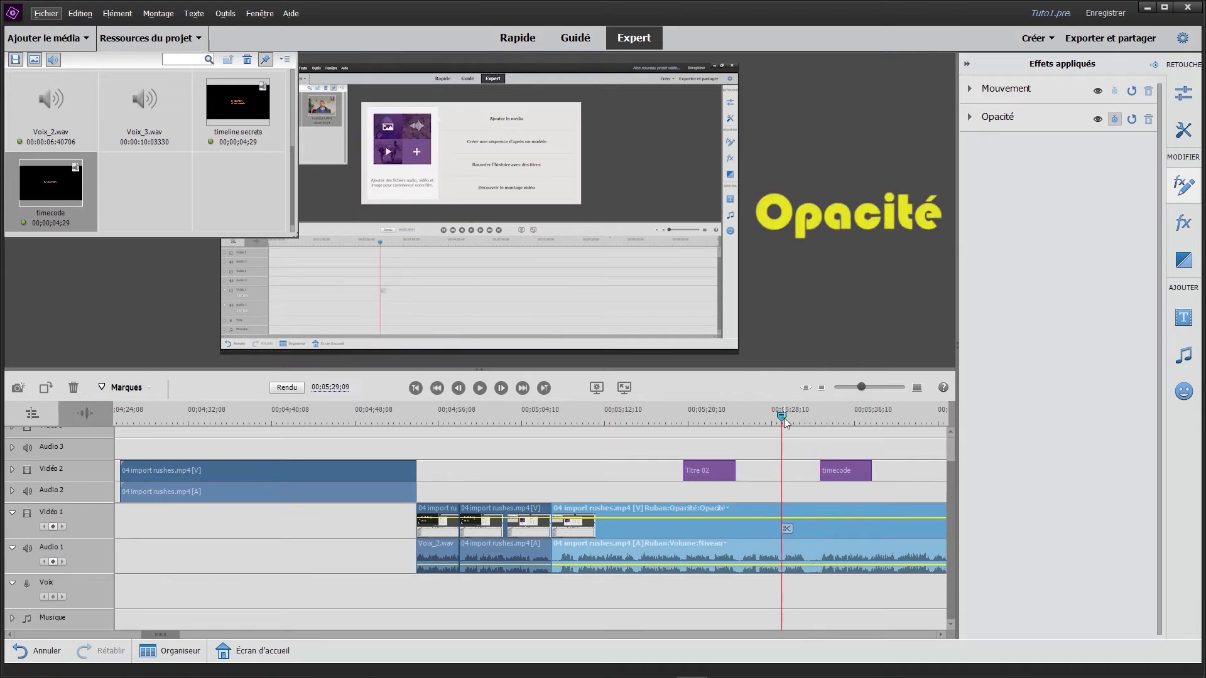
Step: Create a new red Cache couleur matte in Project Assets
scroll(784, 422, down, 2)
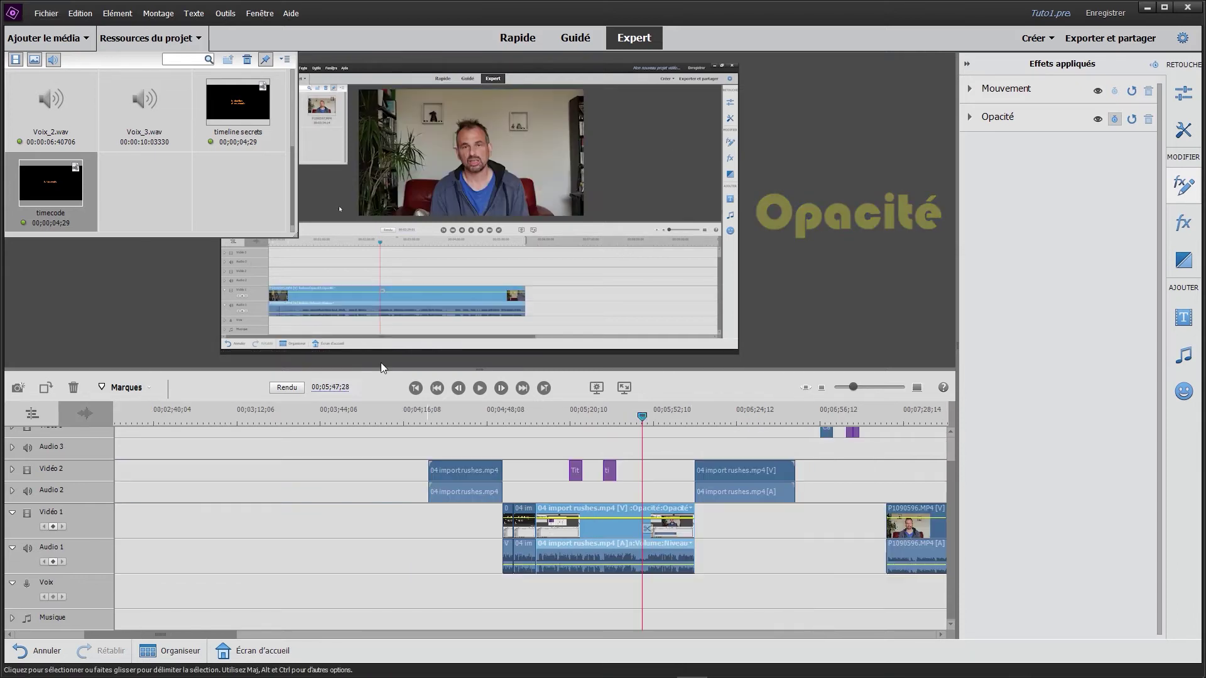
right_click(248, 161)
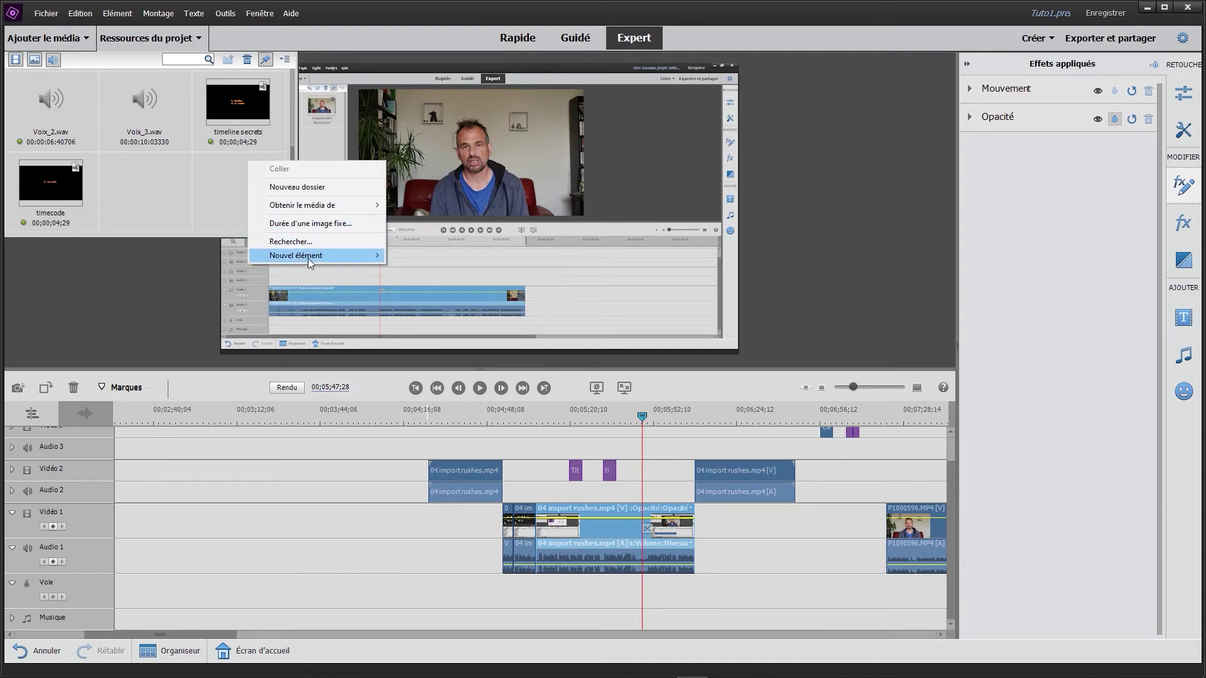
mouse_move(307, 258)
click(431, 311)
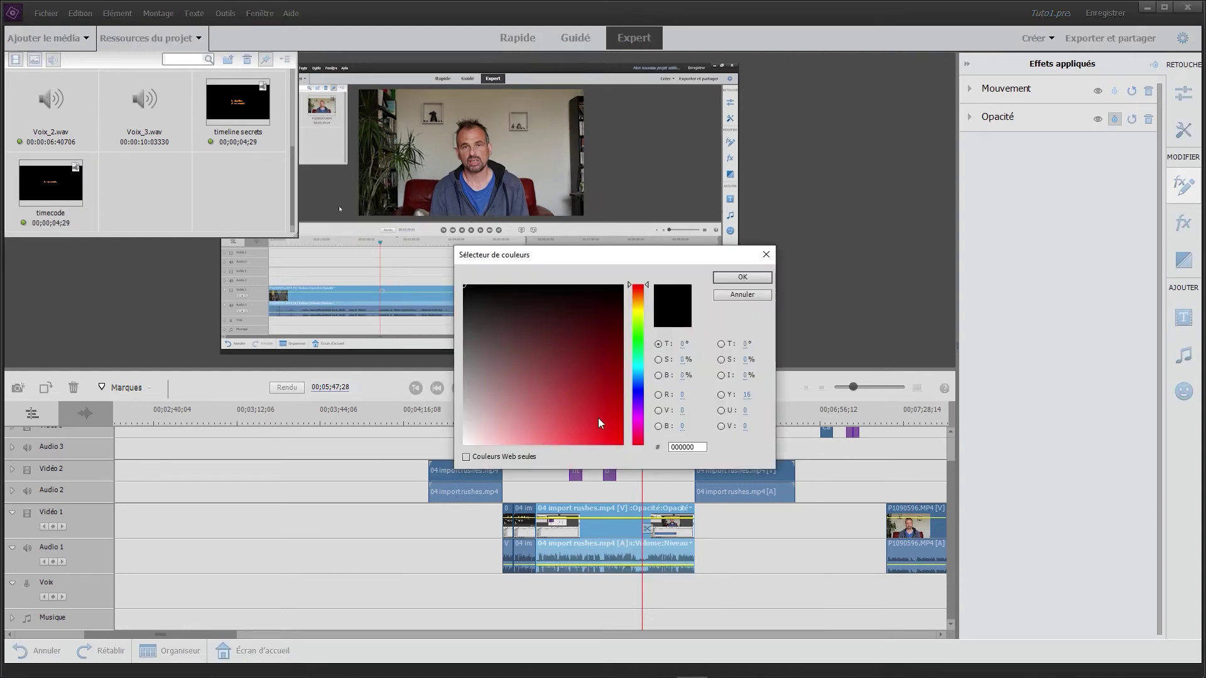
click(602, 435)
click(747, 280)
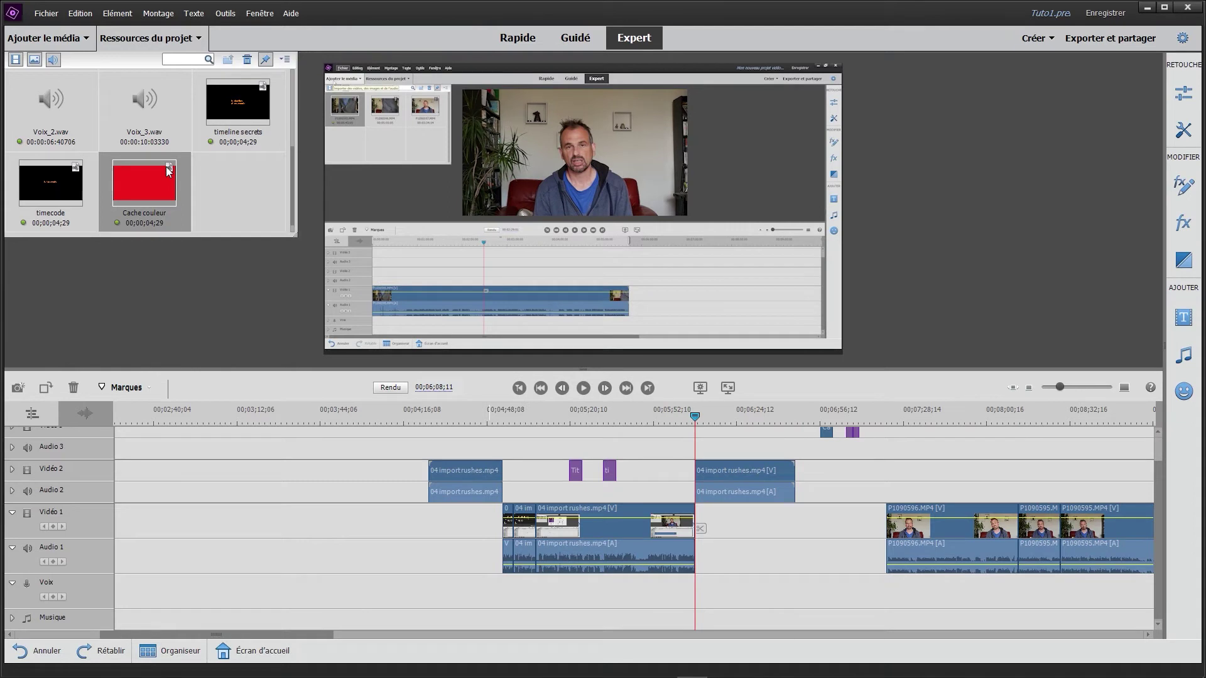
Step: Place the red matte on Vidéo 2 from 00;05;58;17 and preview it at 05;59;01
drag(537, 434, 673, 506)
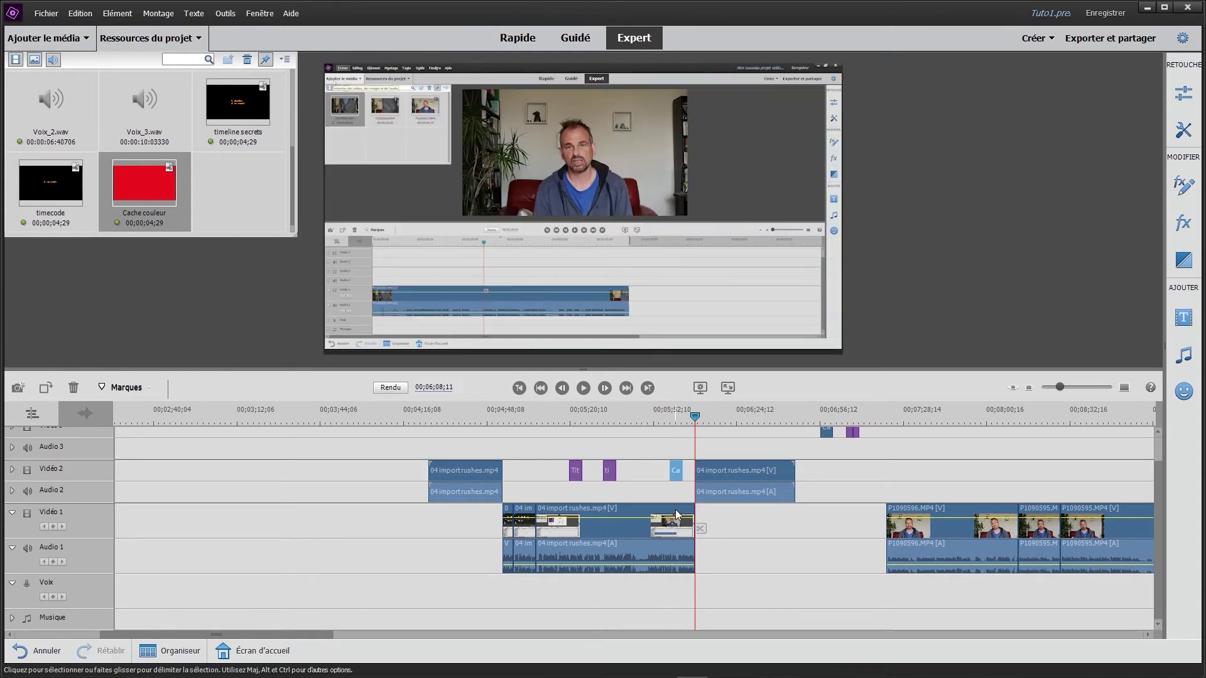
click(672, 417)
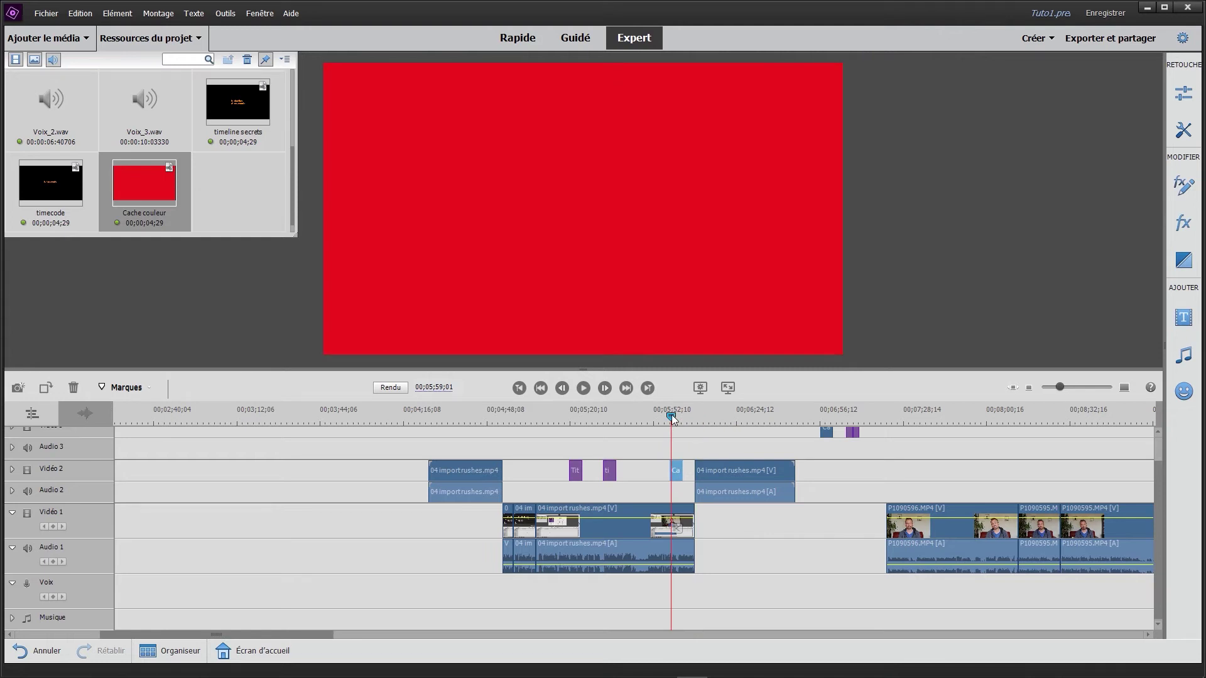
click(677, 476)
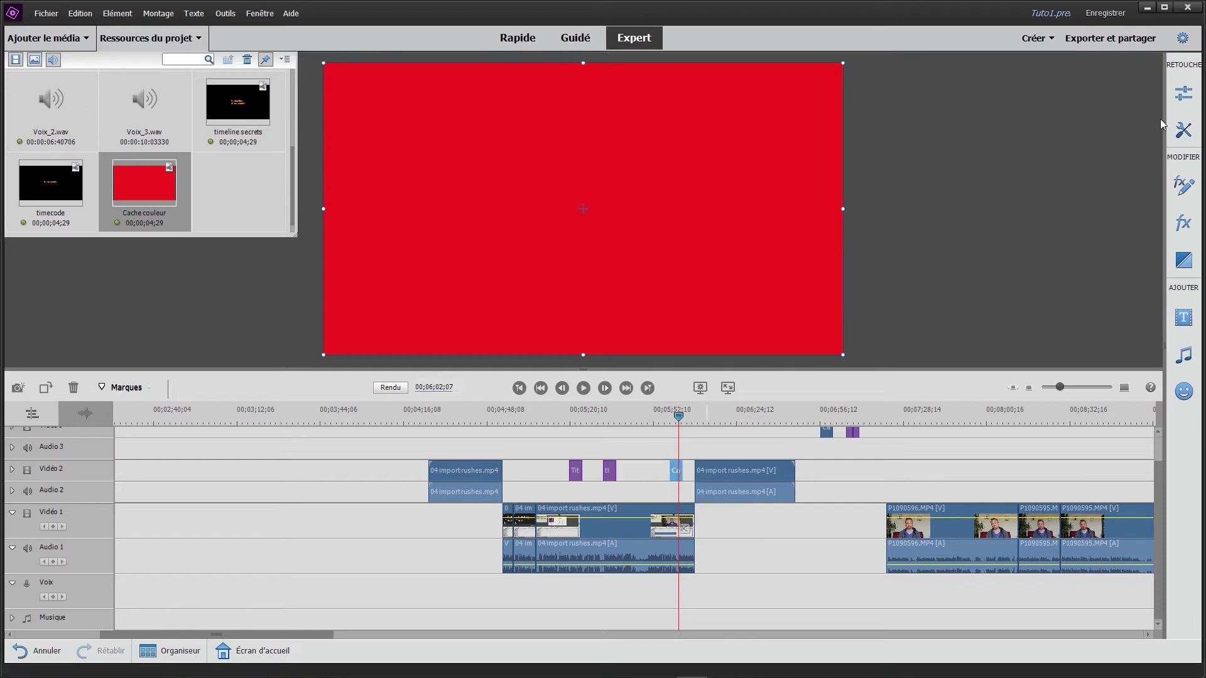
Step: Lower the red matte's Opacité so the video shows through
click(1185, 190)
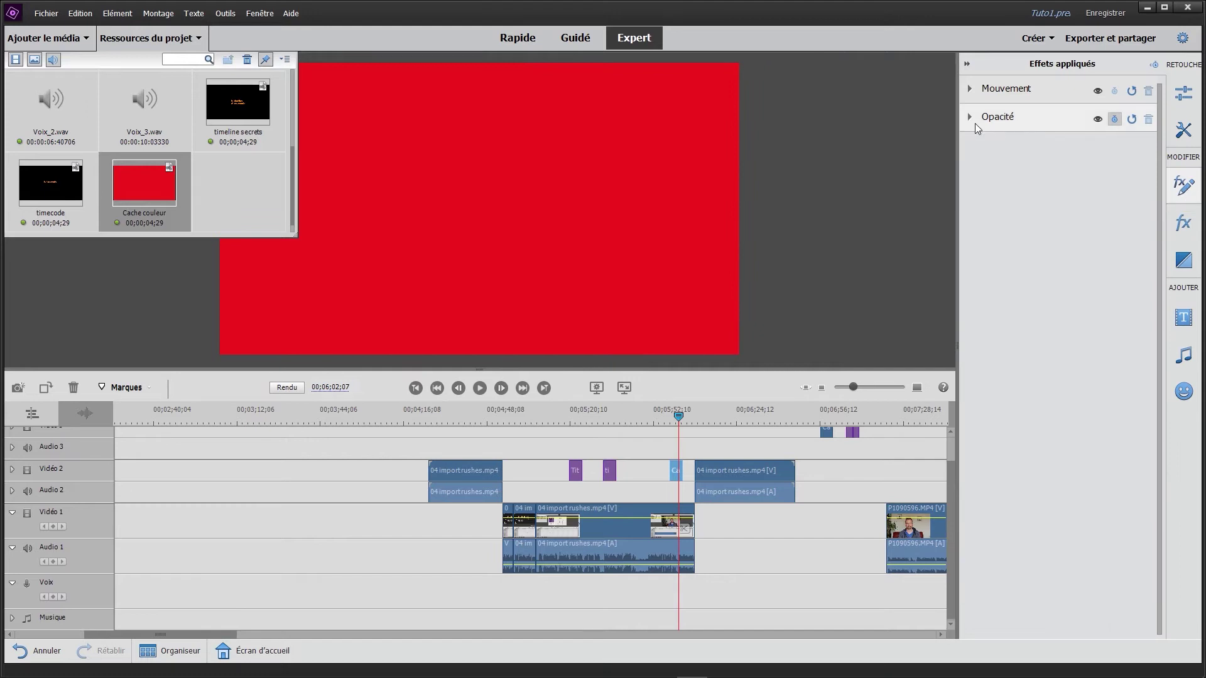
click(971, 118)
drag(1131, 152, 999, 156)
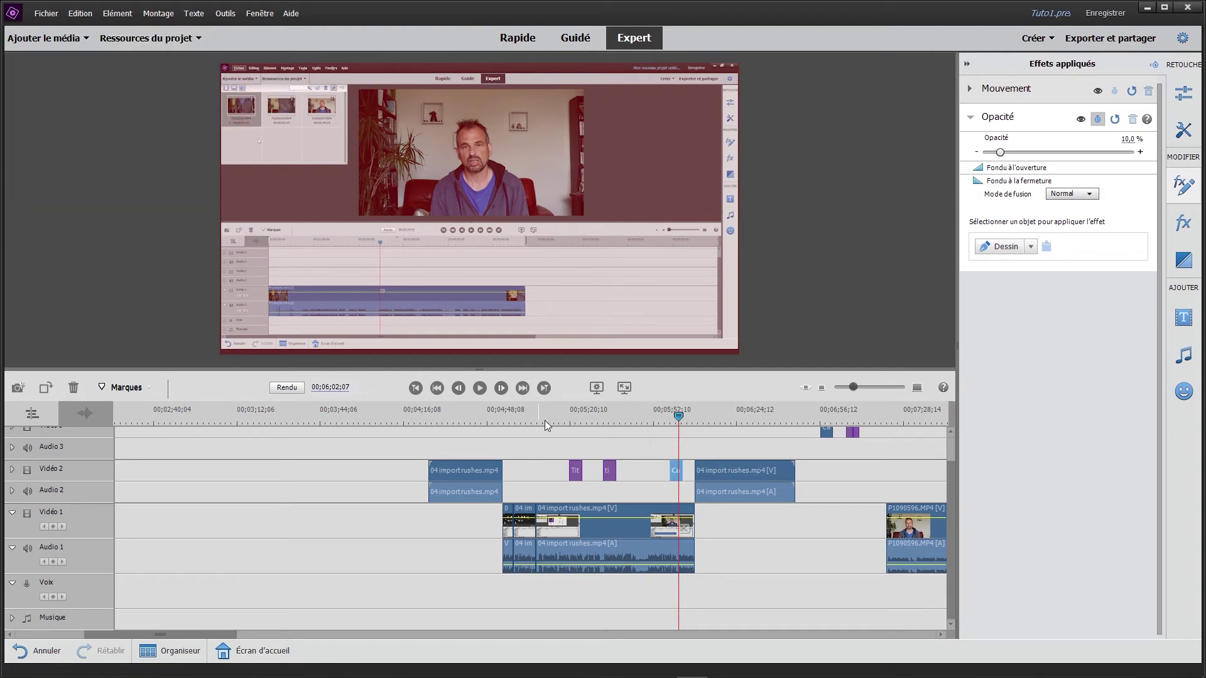
Step: Play back from 05;33;01 to watch the le timecode title fade in
click(607, 416)
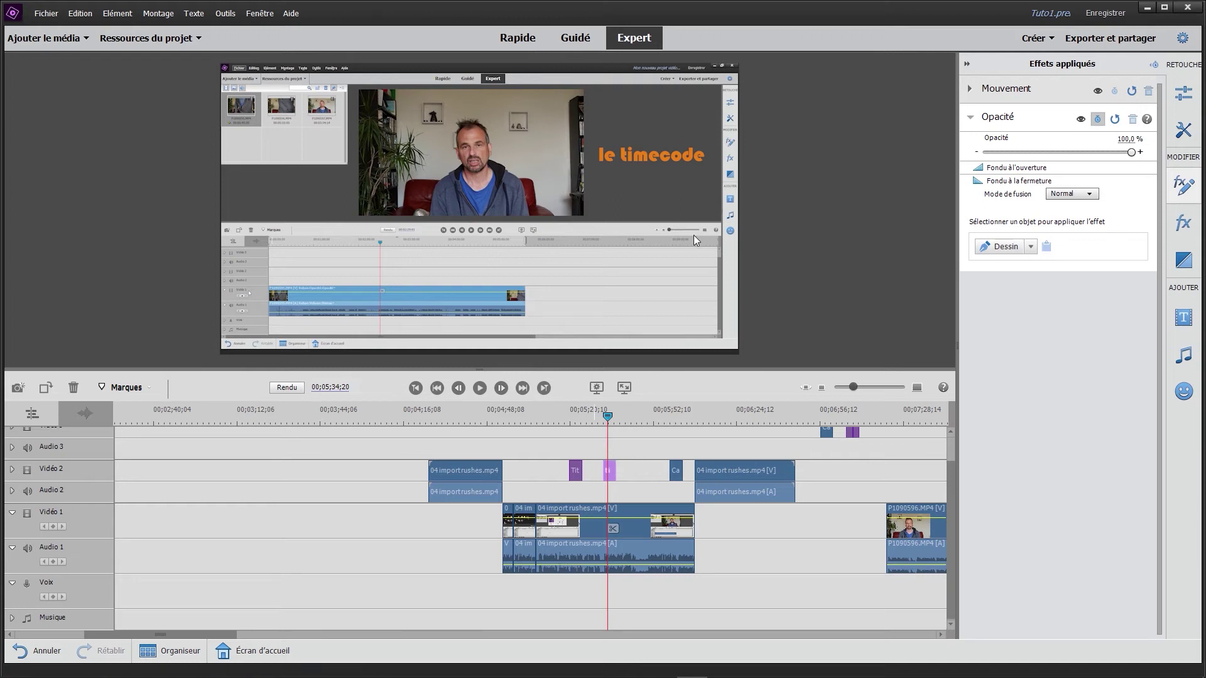
click(642, 168)
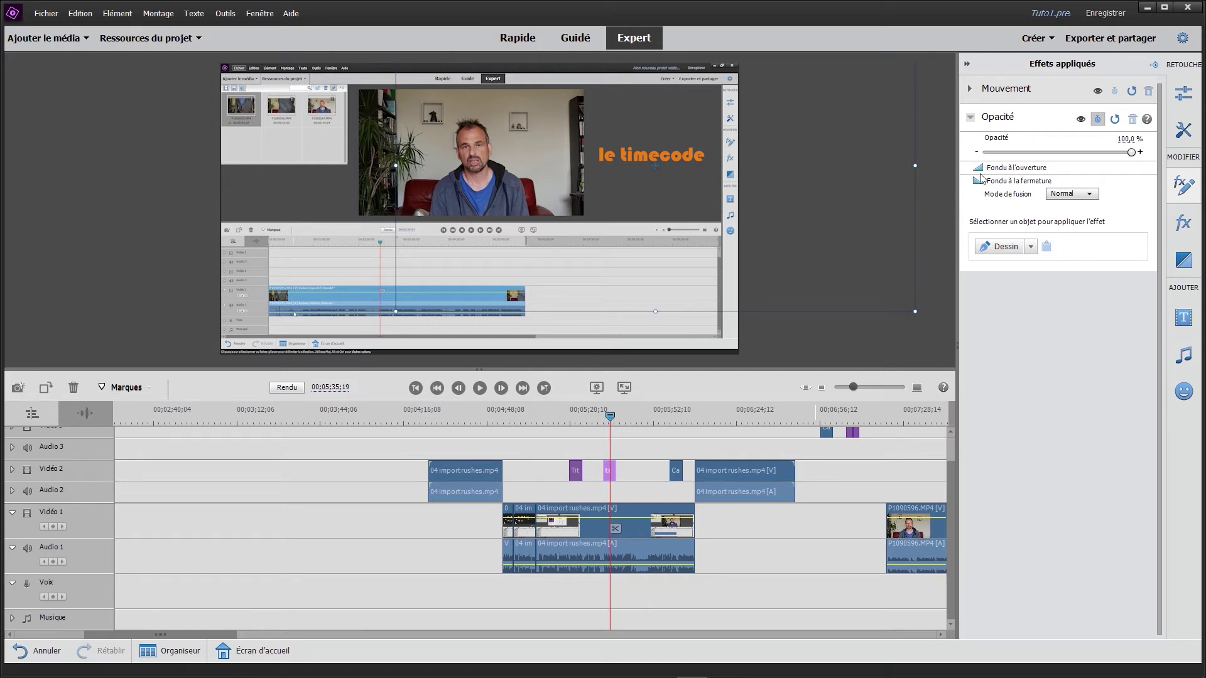
drag(609, 417, 603, 416)
click(789, 258)
key(space)
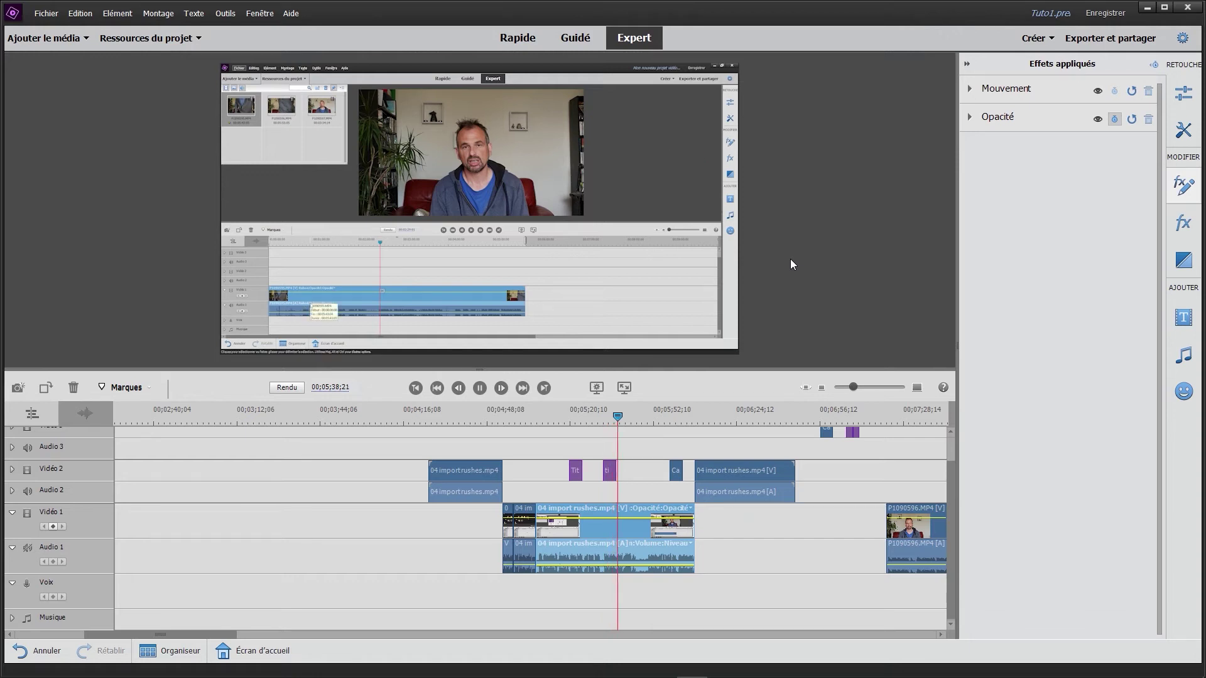
Step: Open the le timecode title's Mouvement settings and nudge its horizontal position right
click(998, 88)
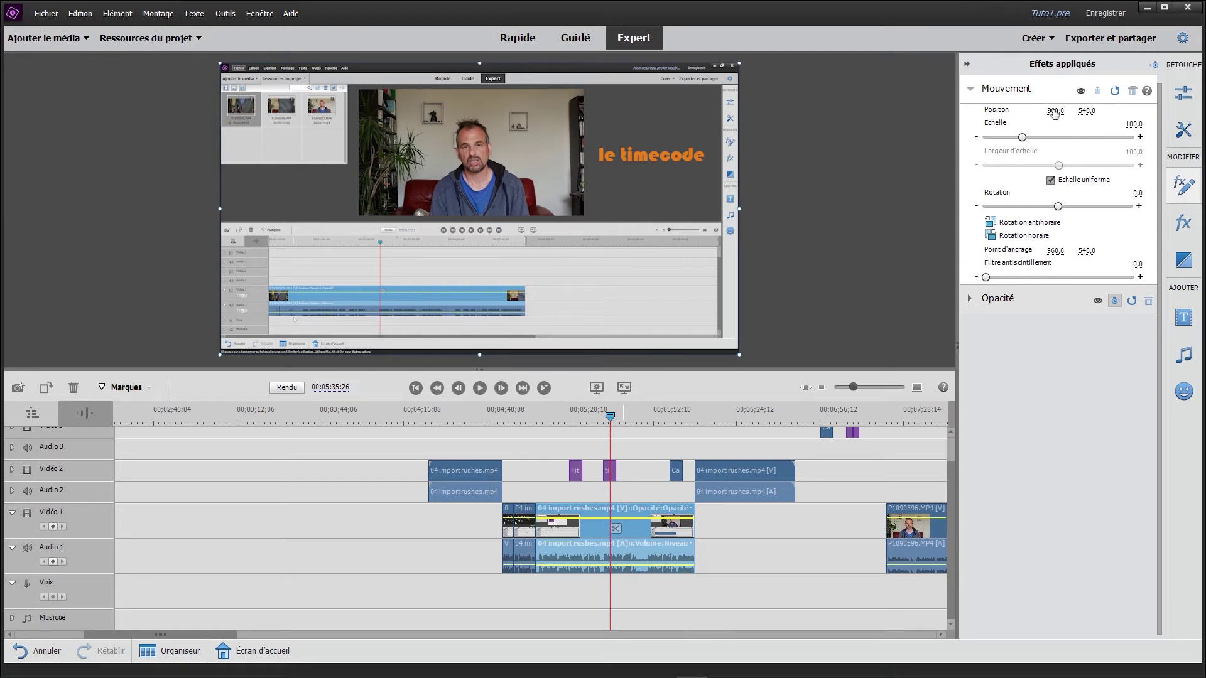
drag(1056, 110, 1076, 111)
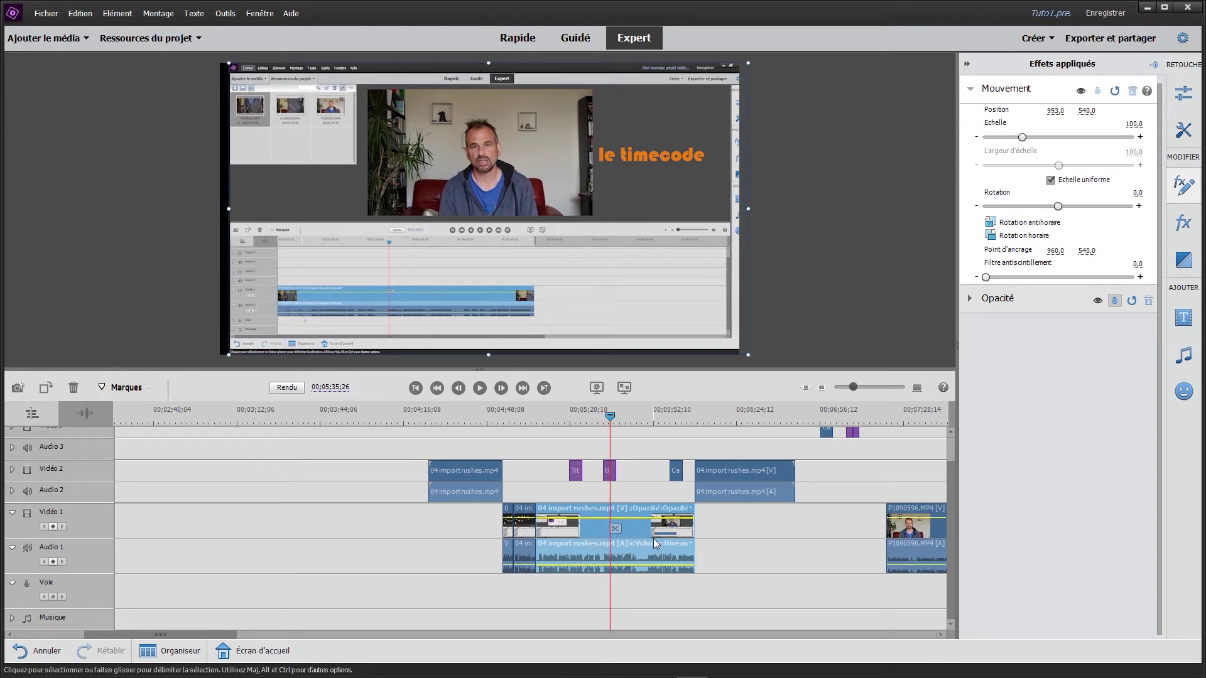
key(ctrl+z)
click(617, 476)
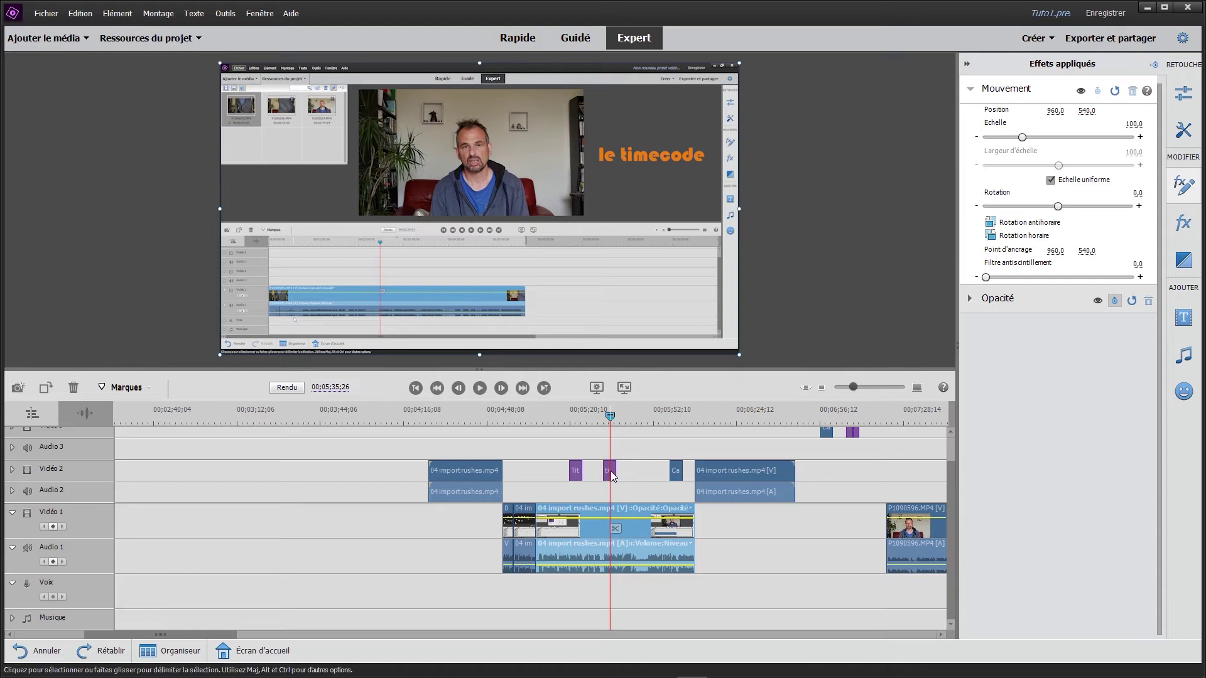
click(970, 88)
mouse_move(1058, 110)
mouse_down()
mouse_move(1108, 111)
mouse_move(1077, 111)
mouse_up()
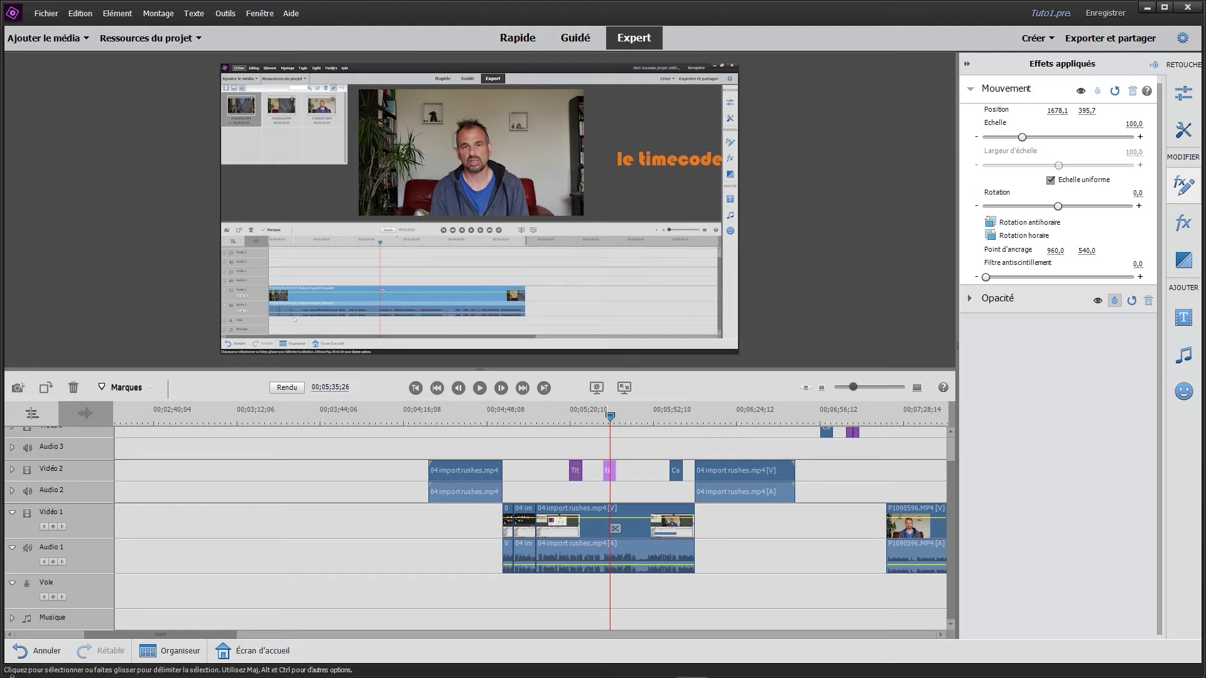
Step: Move the title up and left, enlarge it to 109,1 scale, and test rotating it
mouse_move(643, 192)
mouse_down()
mouse_move(590, 172)
mouse_move(634, 187)
mouse_move(630, 196)
mouse_up()
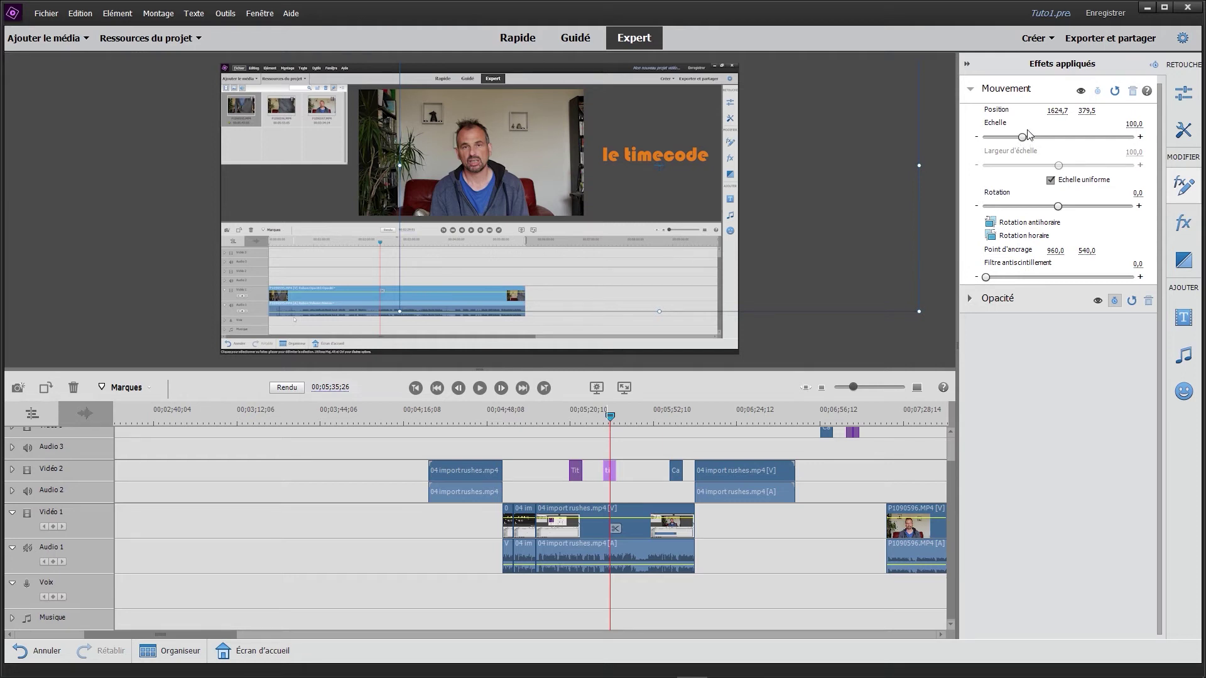
drag(1024, 136, 1027, 137)
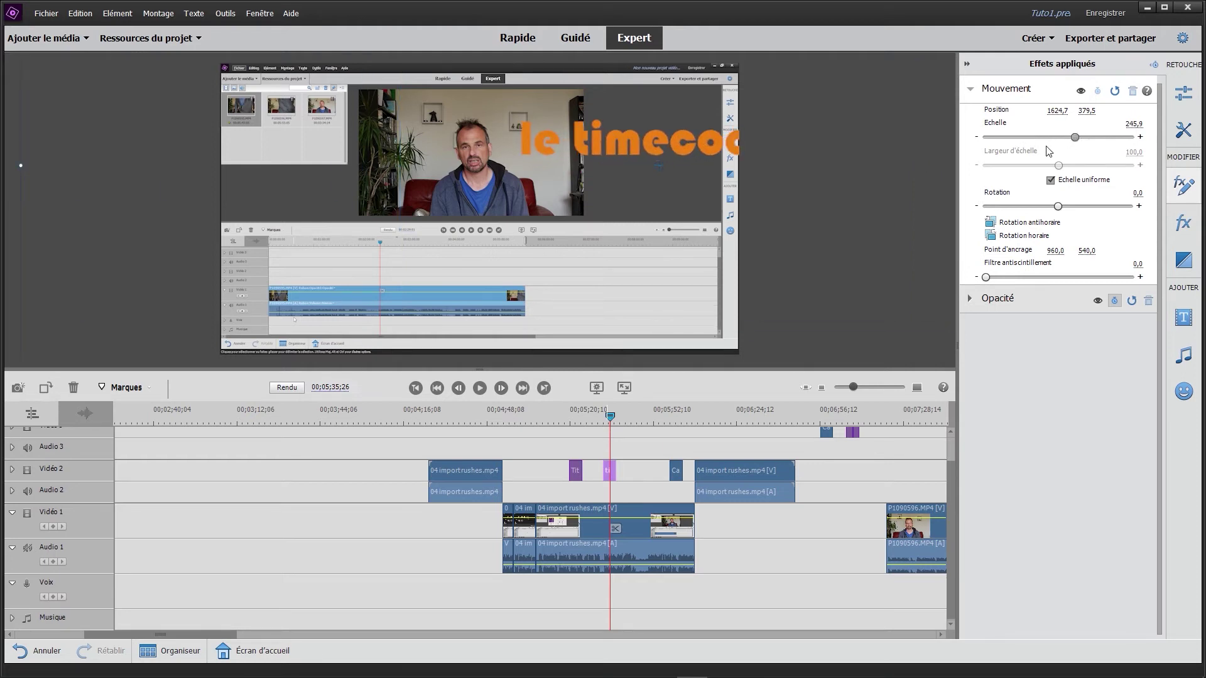
drag(1059, 207, 940, 241)
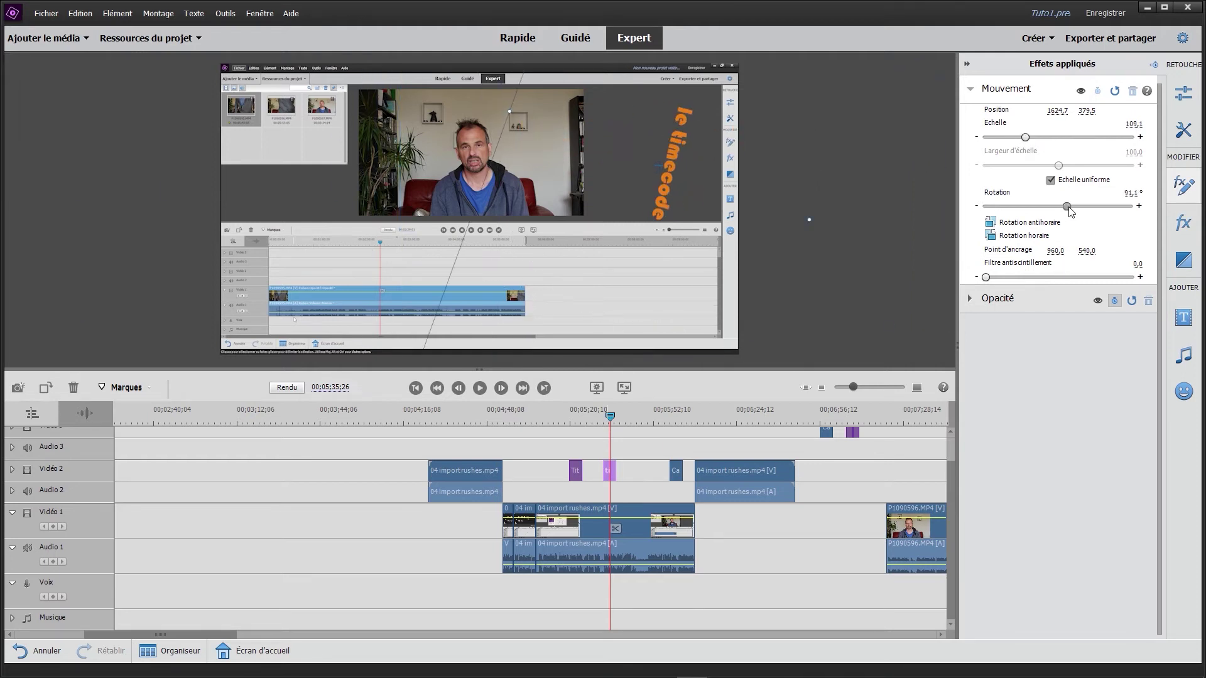
mouse_move(1087, 227)
mouse_down()
mouse_move(1027, 216)
mouse_move(1124, 215)
mouse_up()
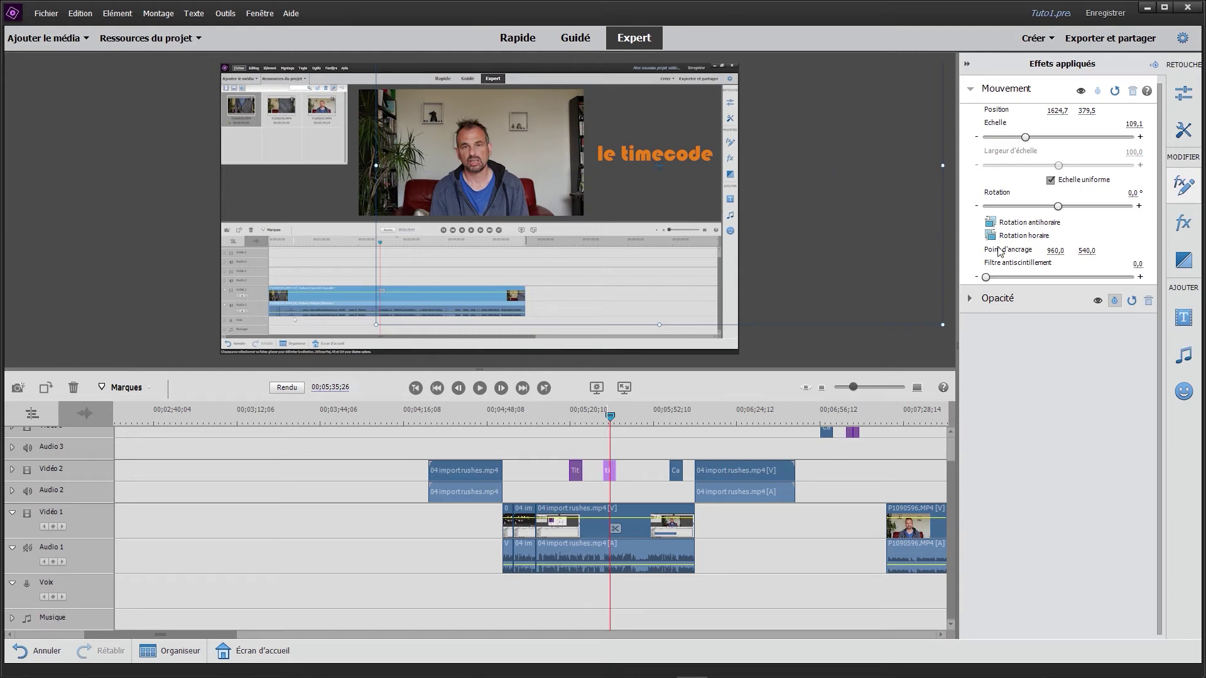
Step: Test the title's rotation and return it to 0,0°
drag(1059, 207, 1056, 206)
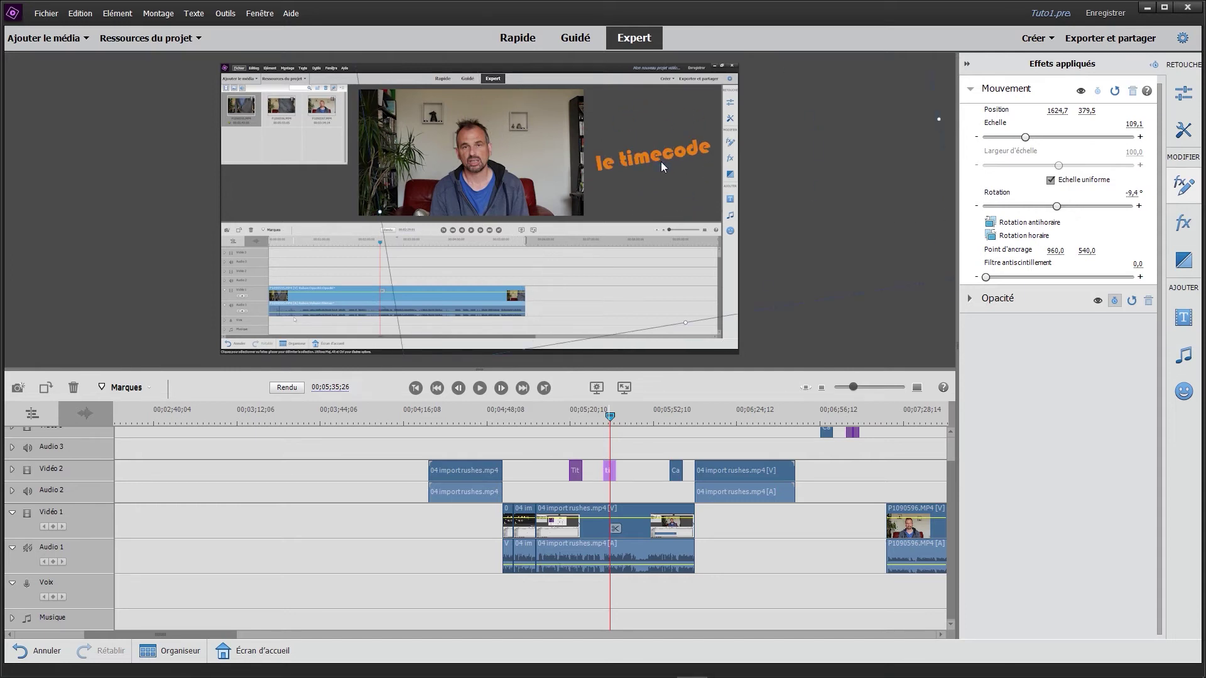
drag(1130, 193, 1058, 206)
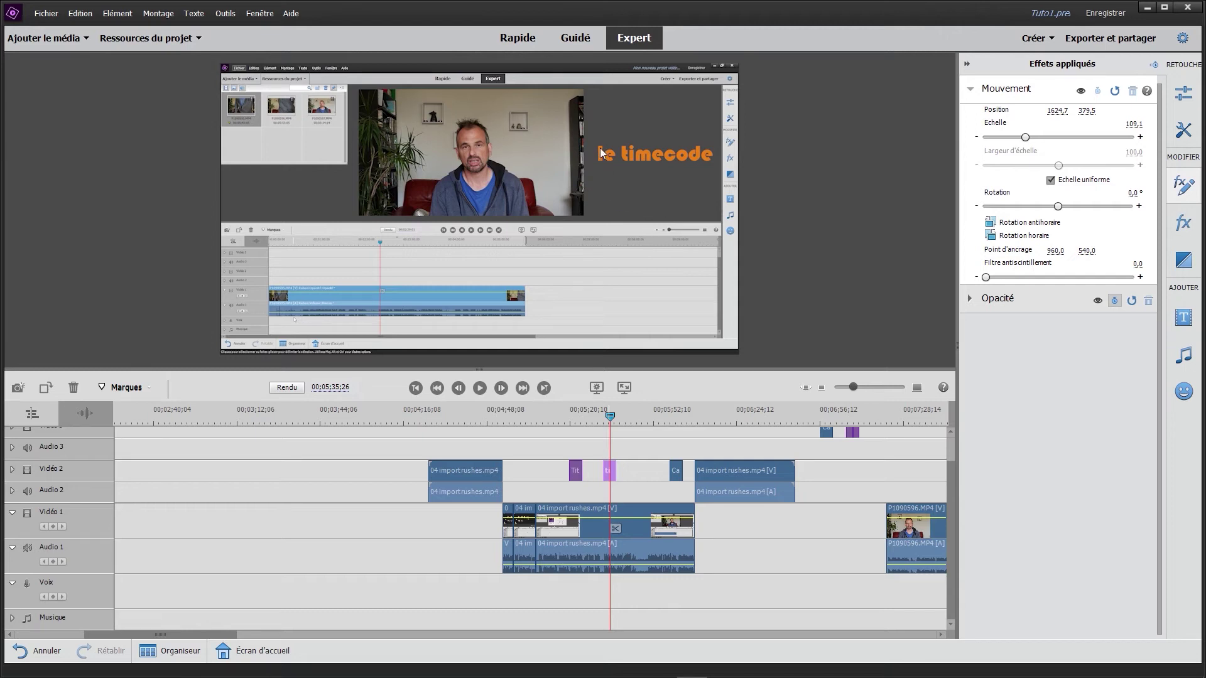
click(608, 202)
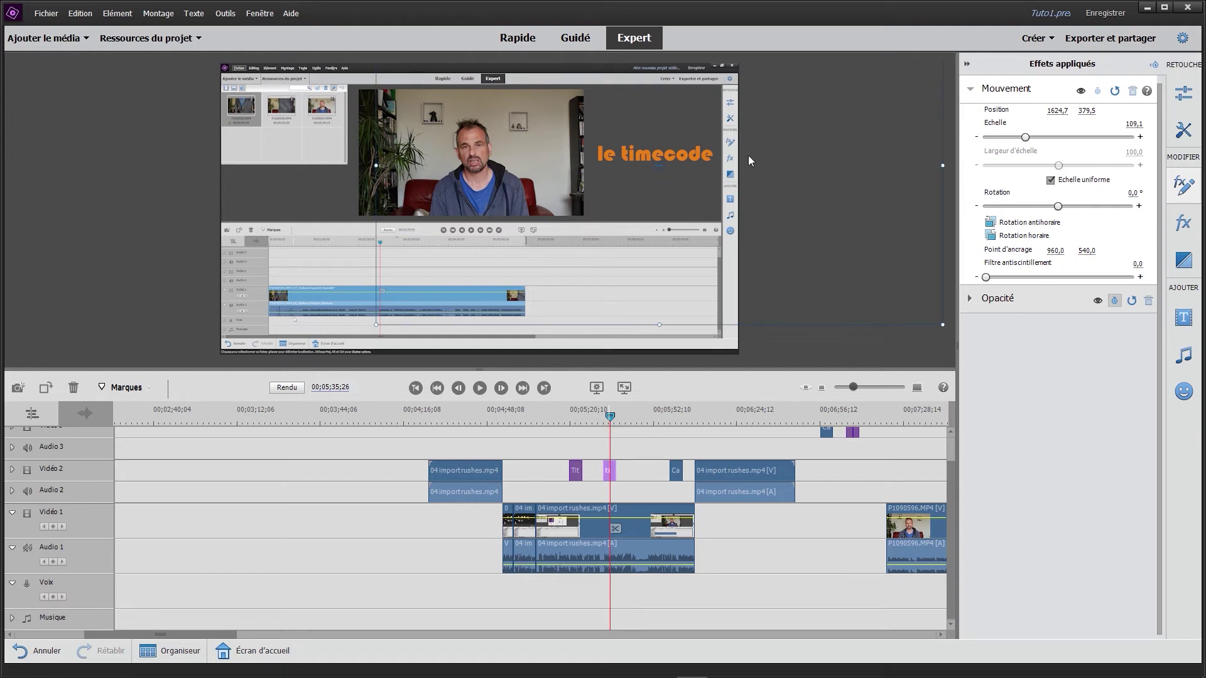
Step: Set the le timecode title's anchor point to 771,0 / 504,0
drag(1056, 250, 952, 289)
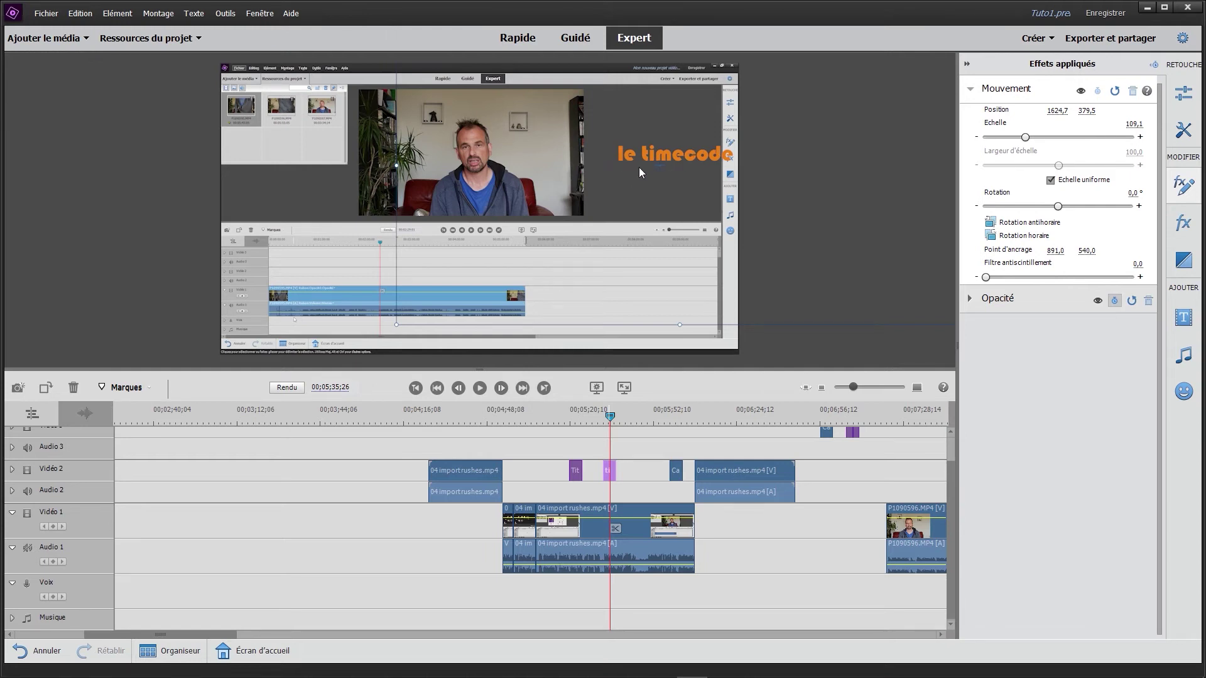
mouse_move(642, 167)
mouse_down()
mouse_move(594, 209)
mouse_move(654, 202)
mouse_up()
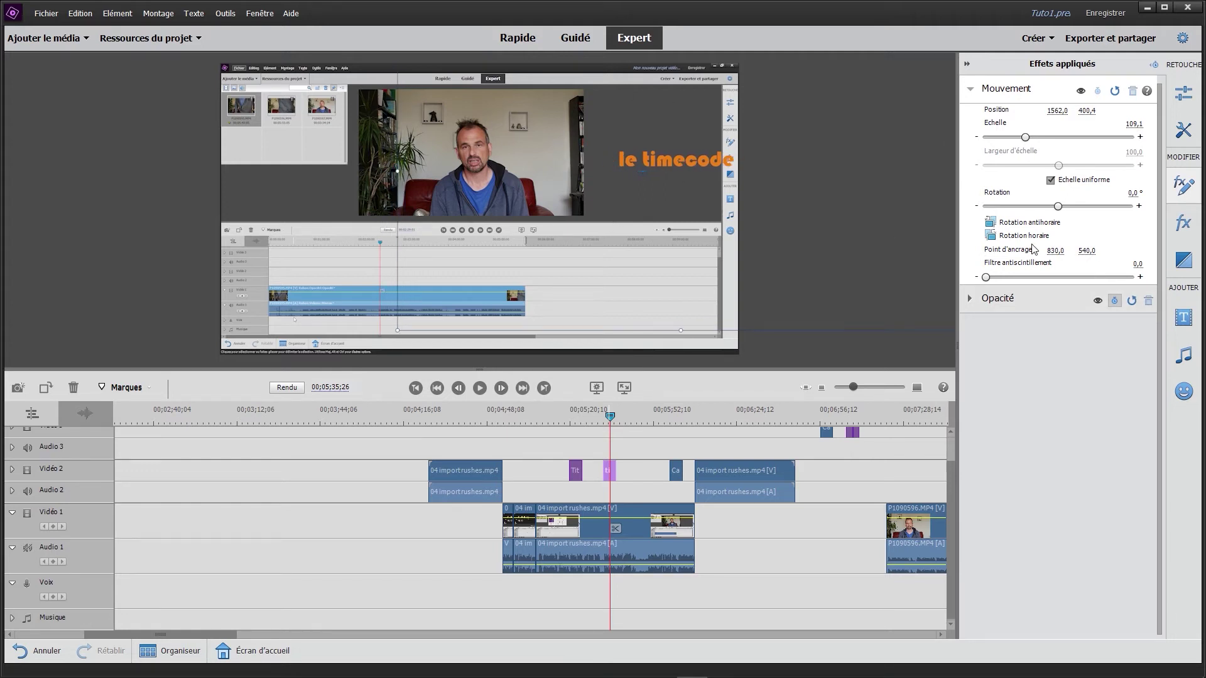
mouse_move(1055, 251)
mouse_down()
mouse_move(1036, 250)
mouse_move(1068, 251)
mouse_up()
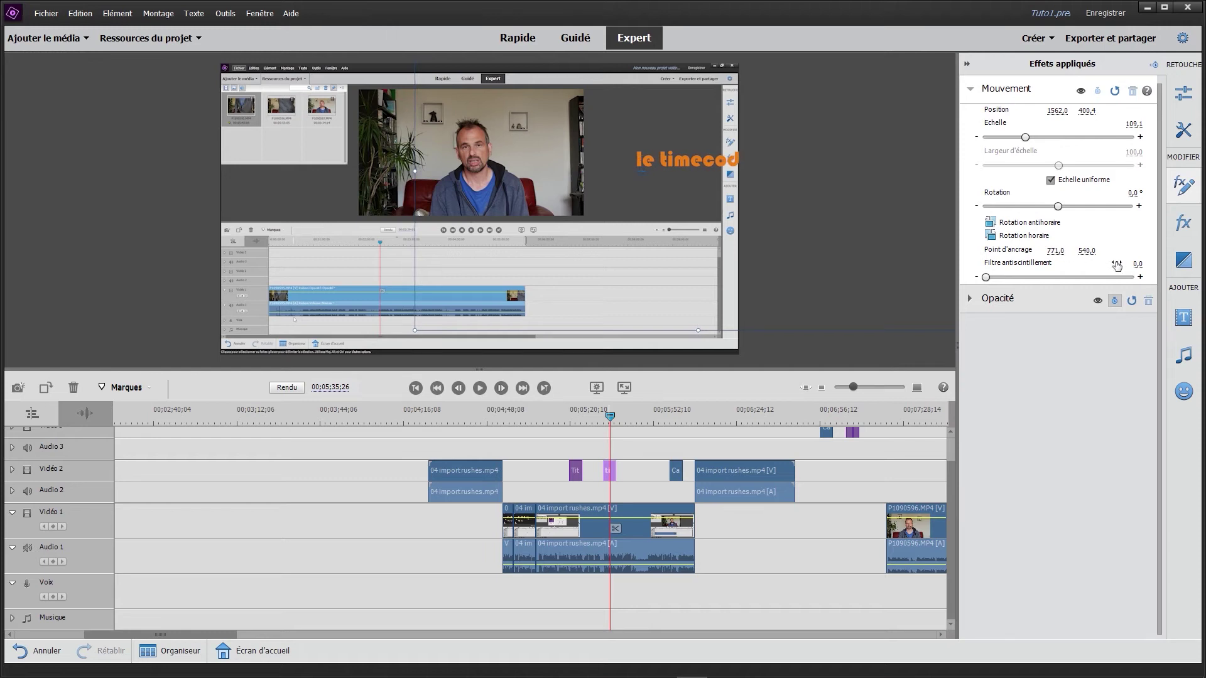
drag(1087, 256, 915, 277)
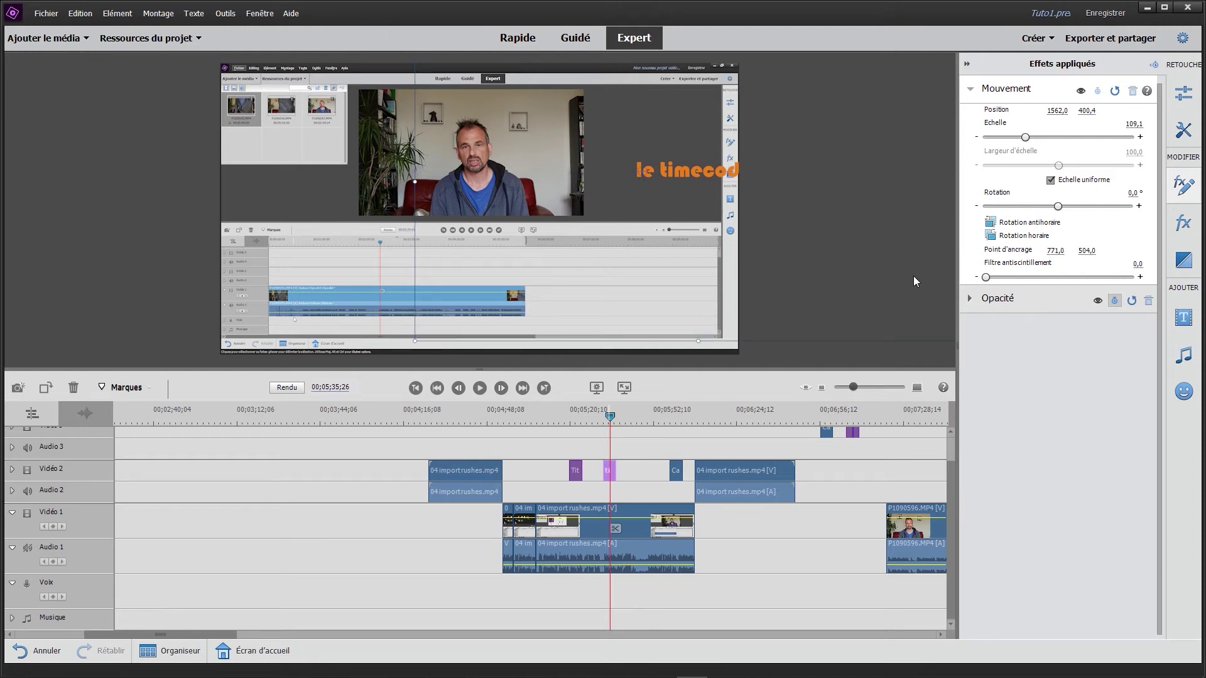
Step: Move the title up and left to position 1408,7 / 340,0
drag(679, 122, 638, 104)
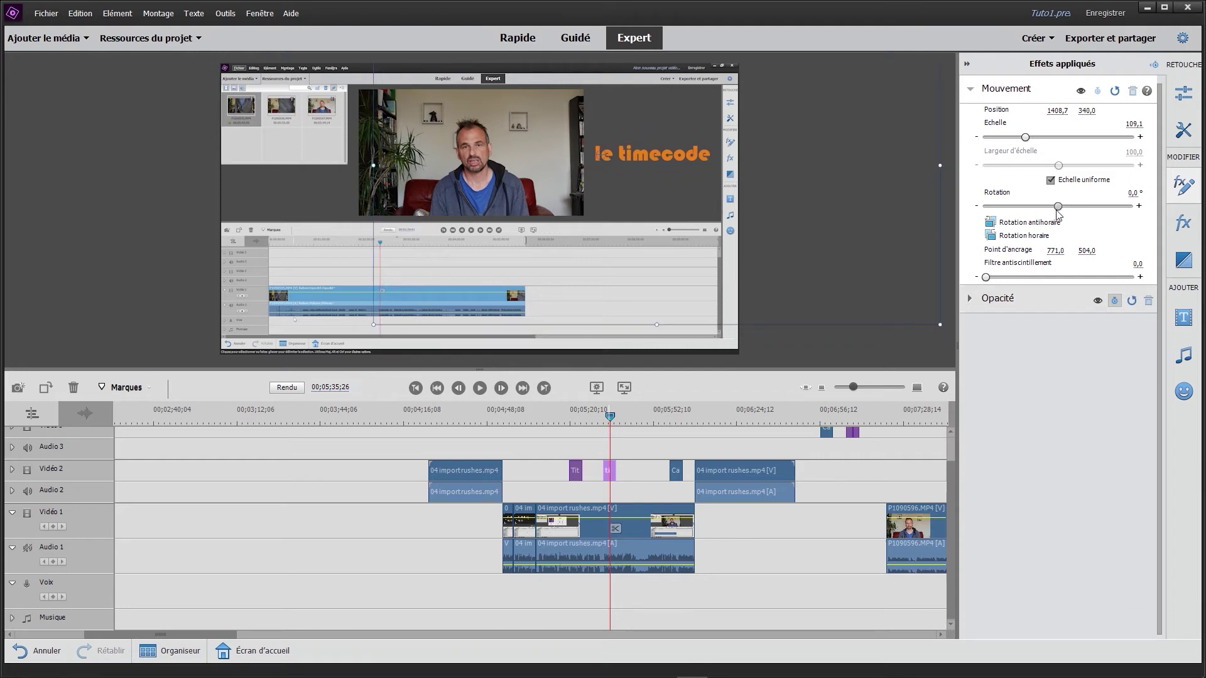
scroll(1060, 214, up, 10)
scroll(1060, 214, down, 2)
scroll(1058, 214, down, 2)
scroll(1057, 215, down, 2)
scroll(1056, 214, down, 1)
scroll(1058, 215, down, 2)
scroll(1059, 215, down, 1)
scroll(1059, 214, down, 2)
scroll(1060, 214, down, 1)
scroll(1058, 214, down, 2)
scroll(1055, 213, up, 1)
scroll(1055, 213, up, 2)
scroll(1052, 212, down, 3)
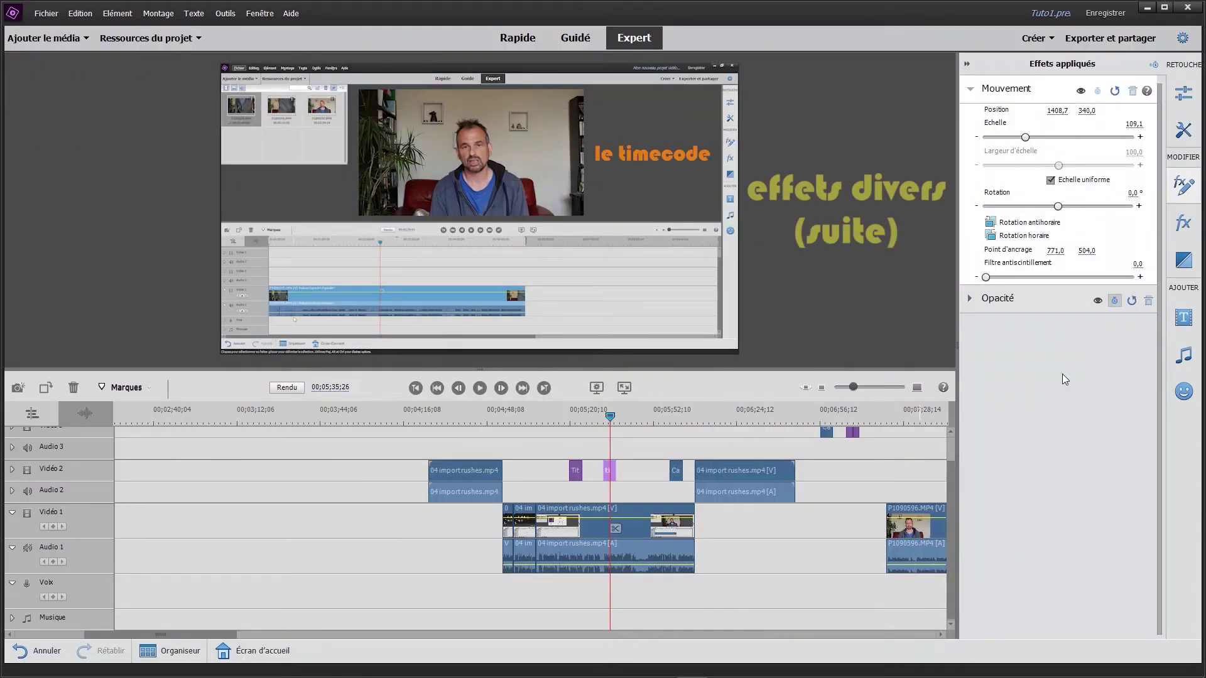
Step: Browse the Tout afficher video effect categories and the audio effects like DeNoiser and Reverb, then Transitions
click(1187, 231)
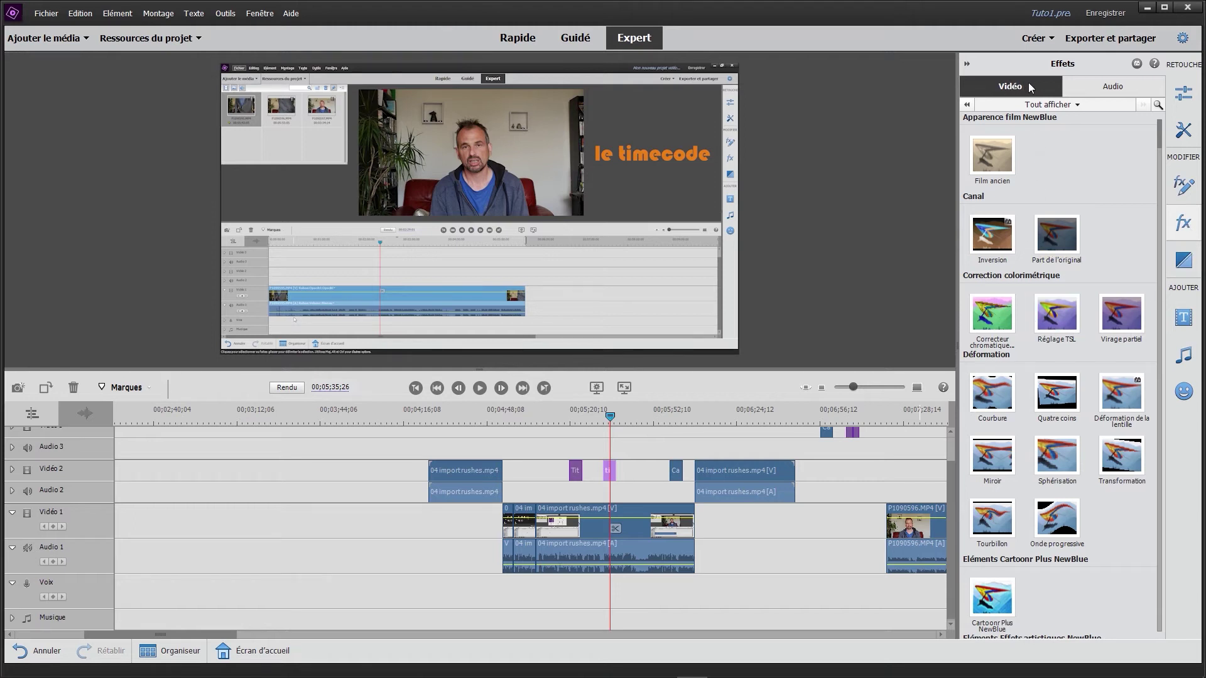
click(1026, 103)
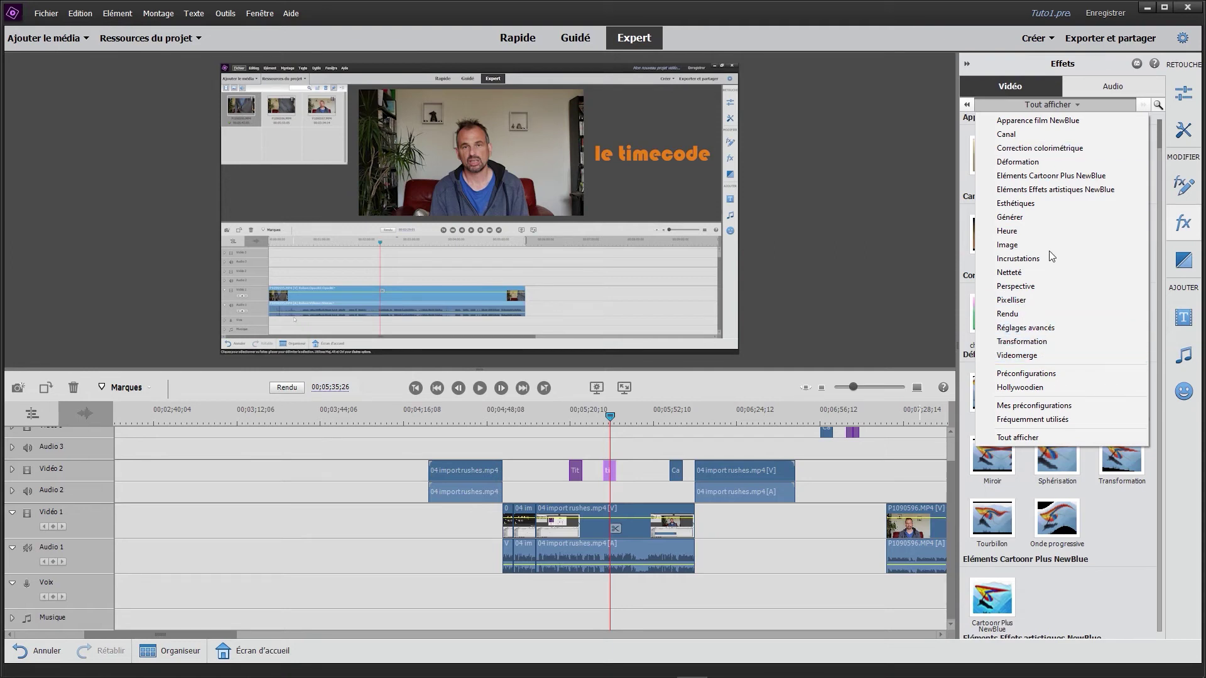
click(1096, 85)
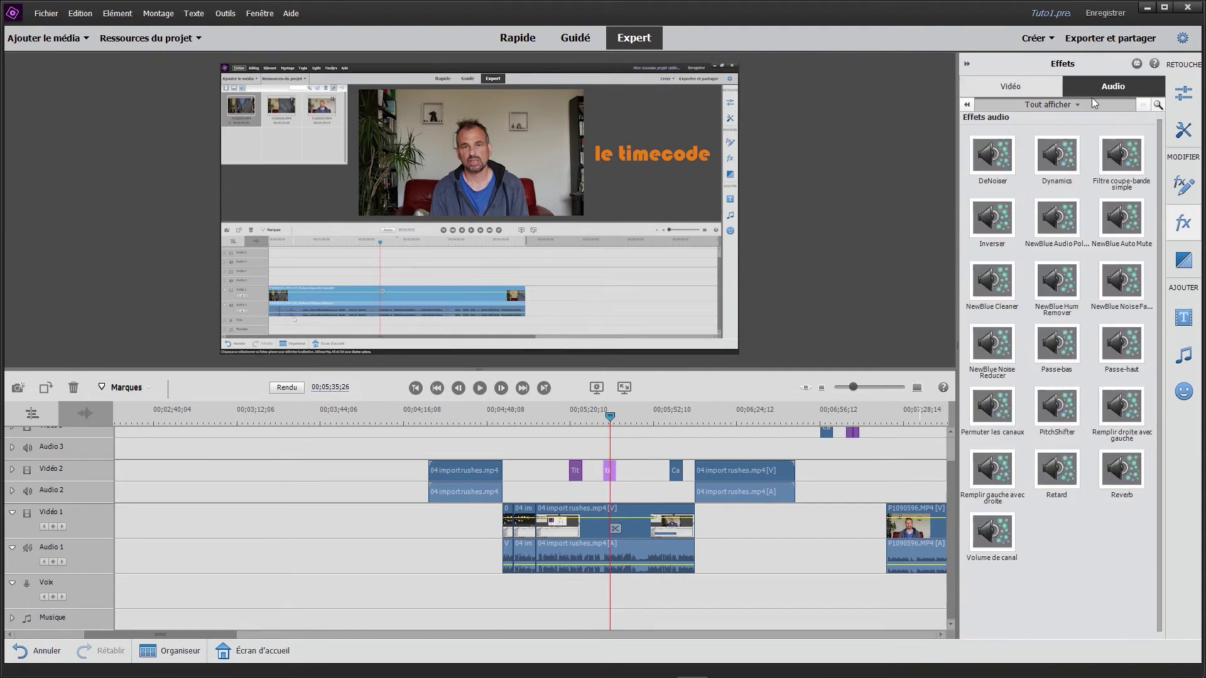
click(1098, 103)
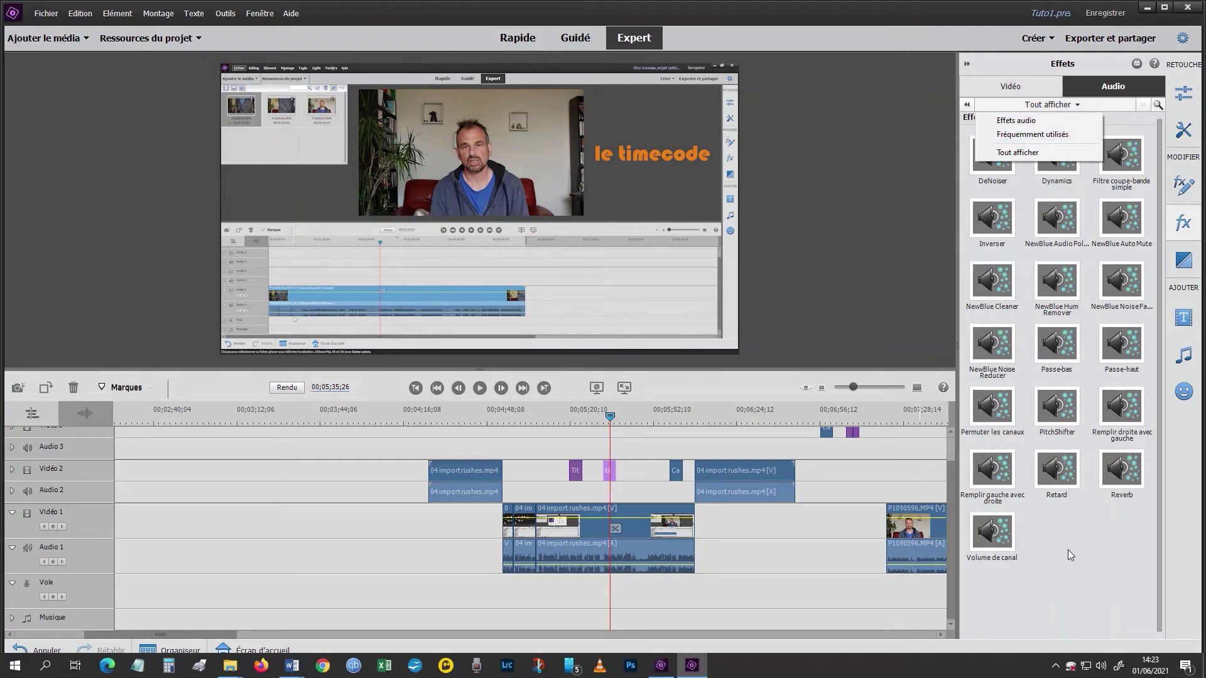
click(1185, 259)
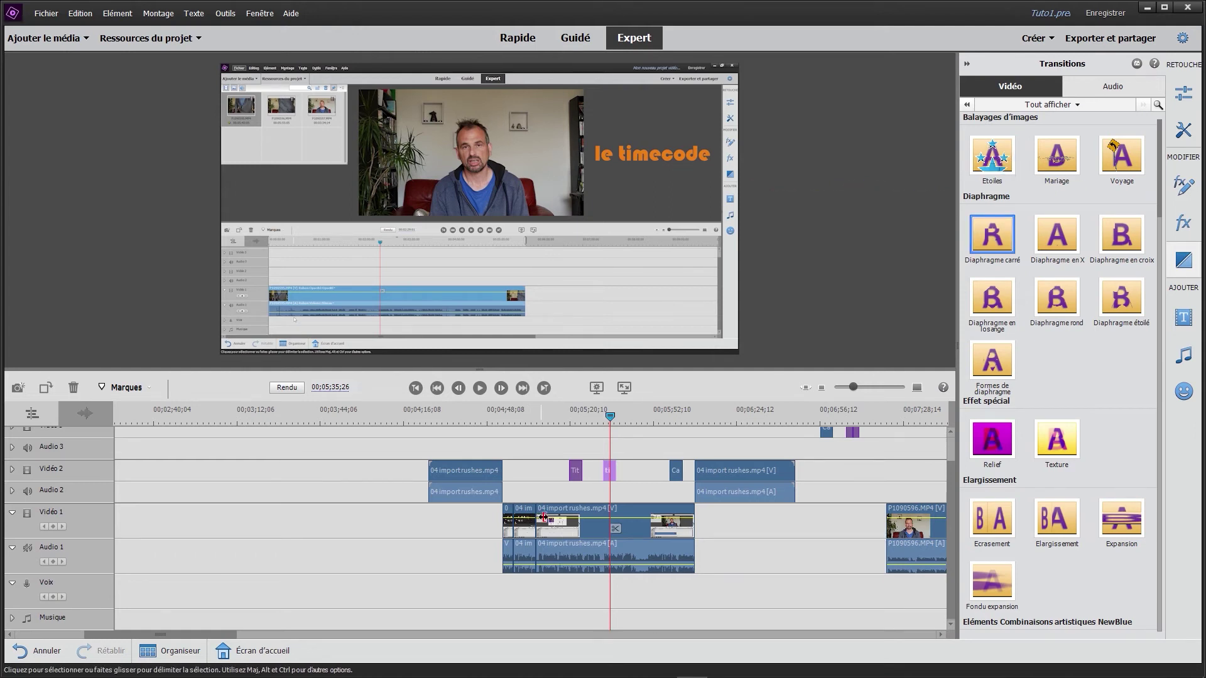
Step: Apply a 1-second Rotation de spirale from NewBlue 3D Explosions, centred on the Vidéo 1 cut
scroll(1112, 389, down, 4)
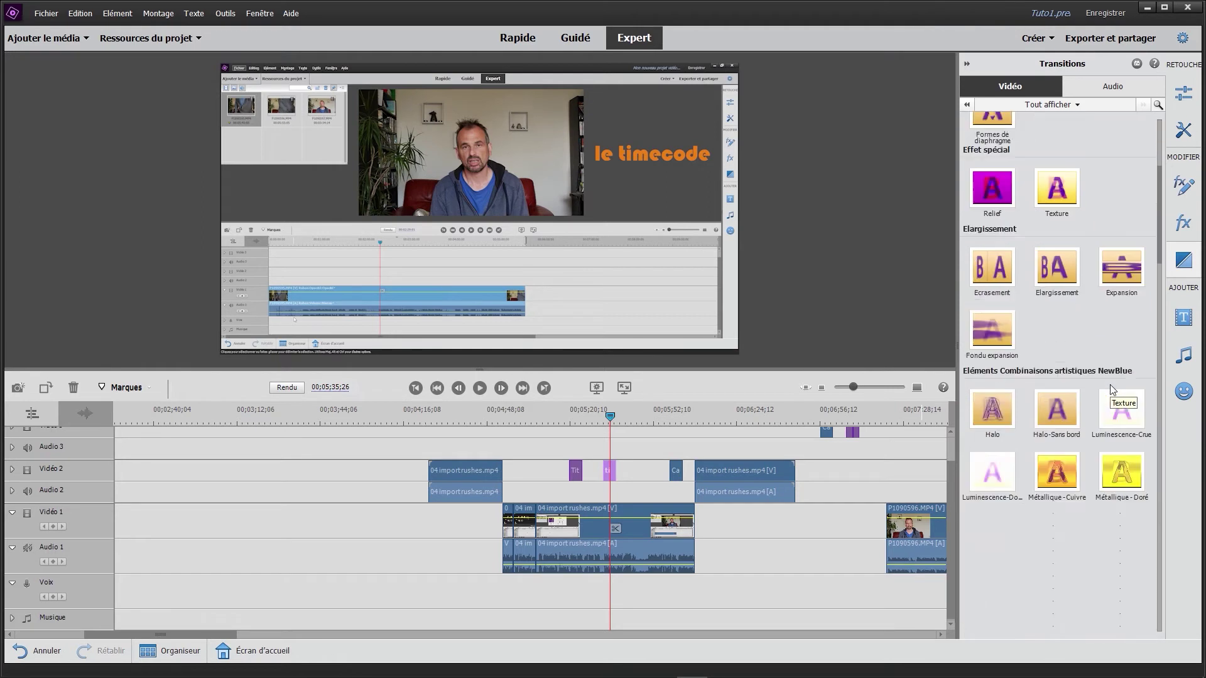
scroll(1112, 389, down, 4)
scroll(1113, 392, down, 2)
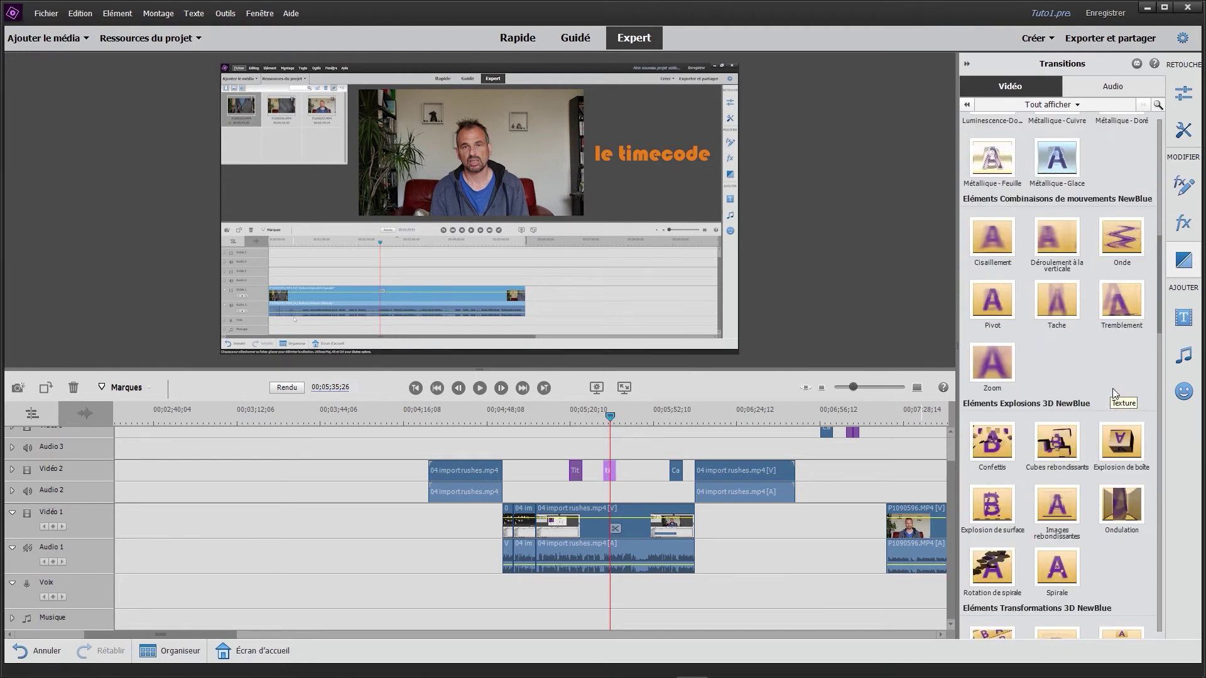
drag(1008, 582, 537, 521)
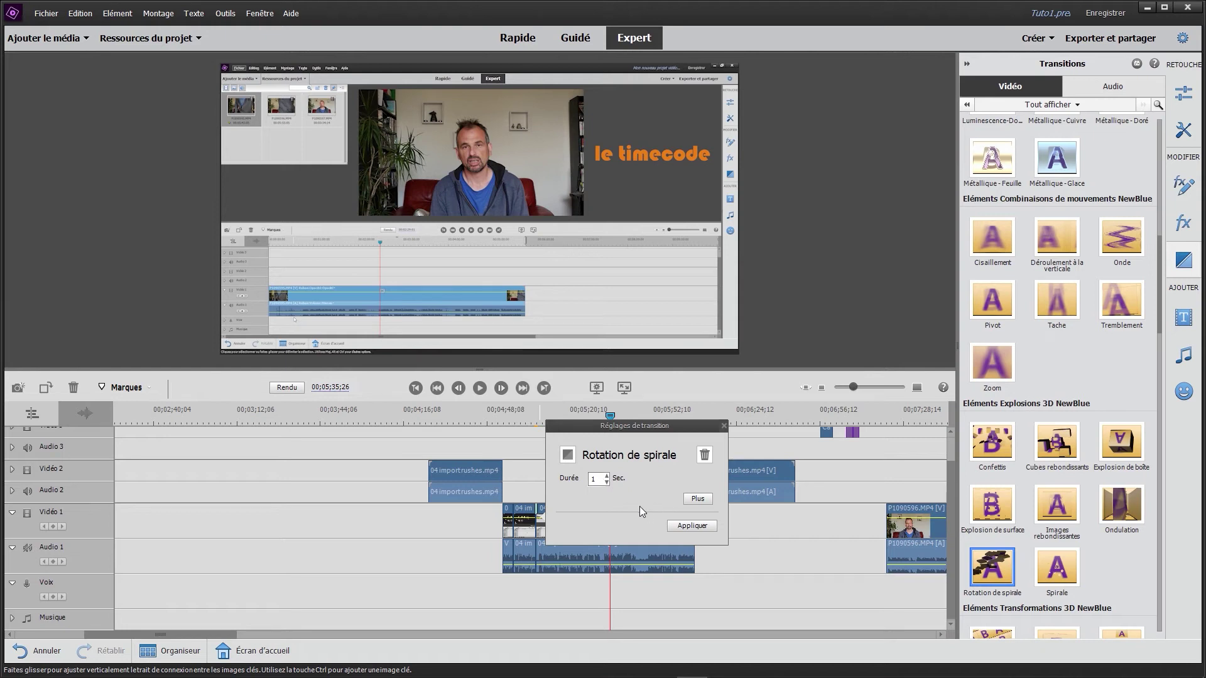
click(697, 499)
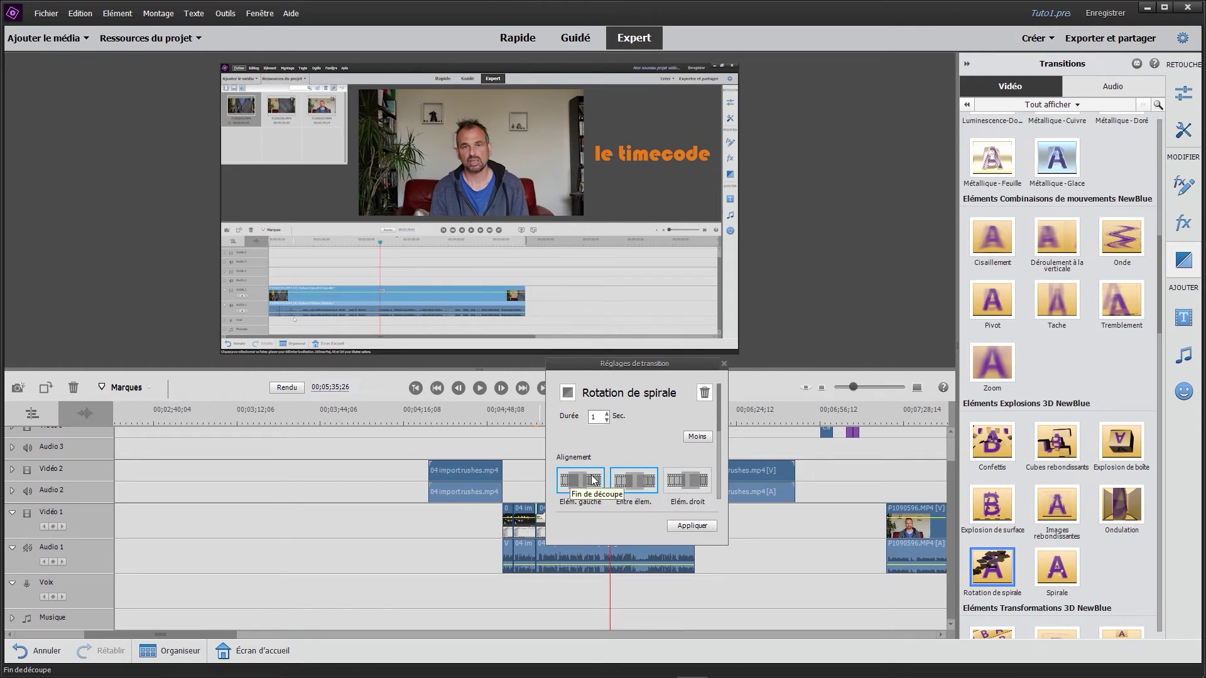
click(688, 525)
click(530, 419)
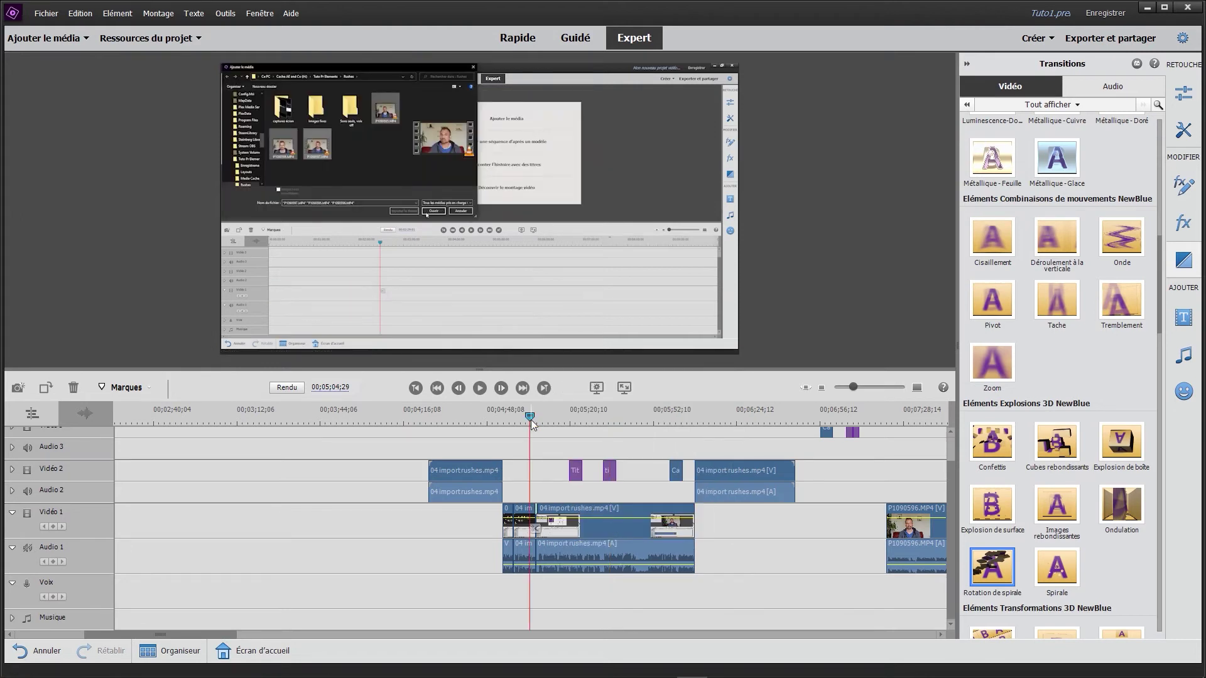
Step: Zoom into the timeline and play over the Rotation de spirale transition
key(equal)
key(equal)
key(equal)
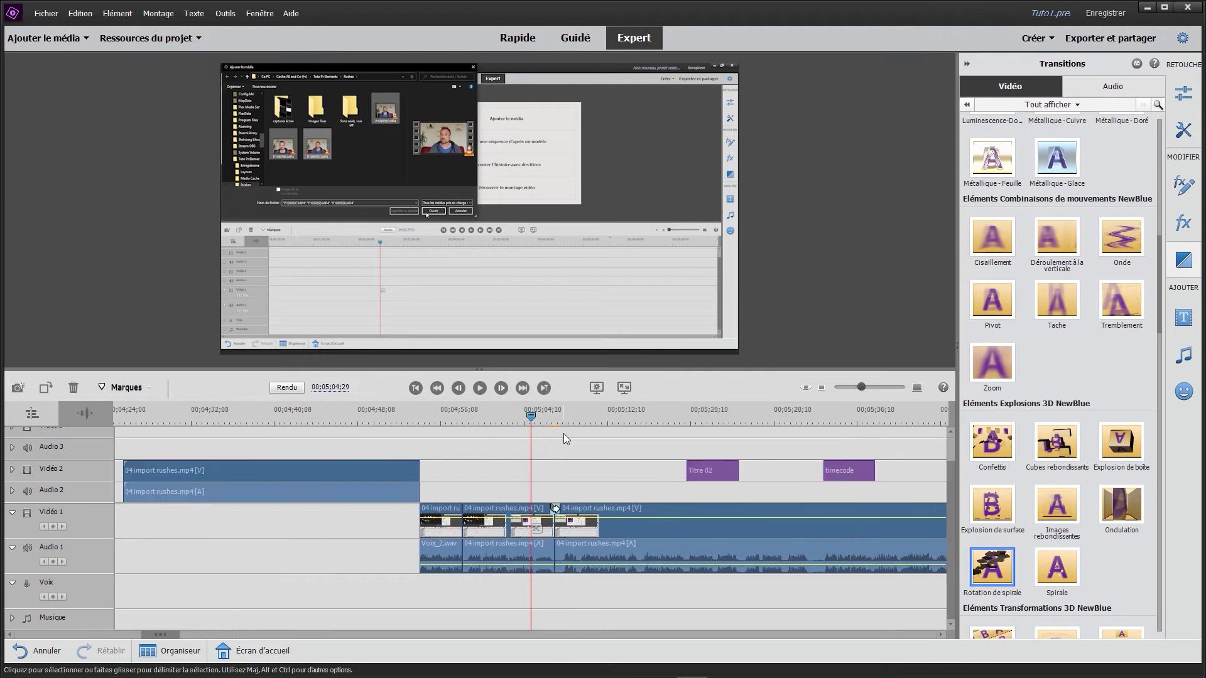
click(590, 416)
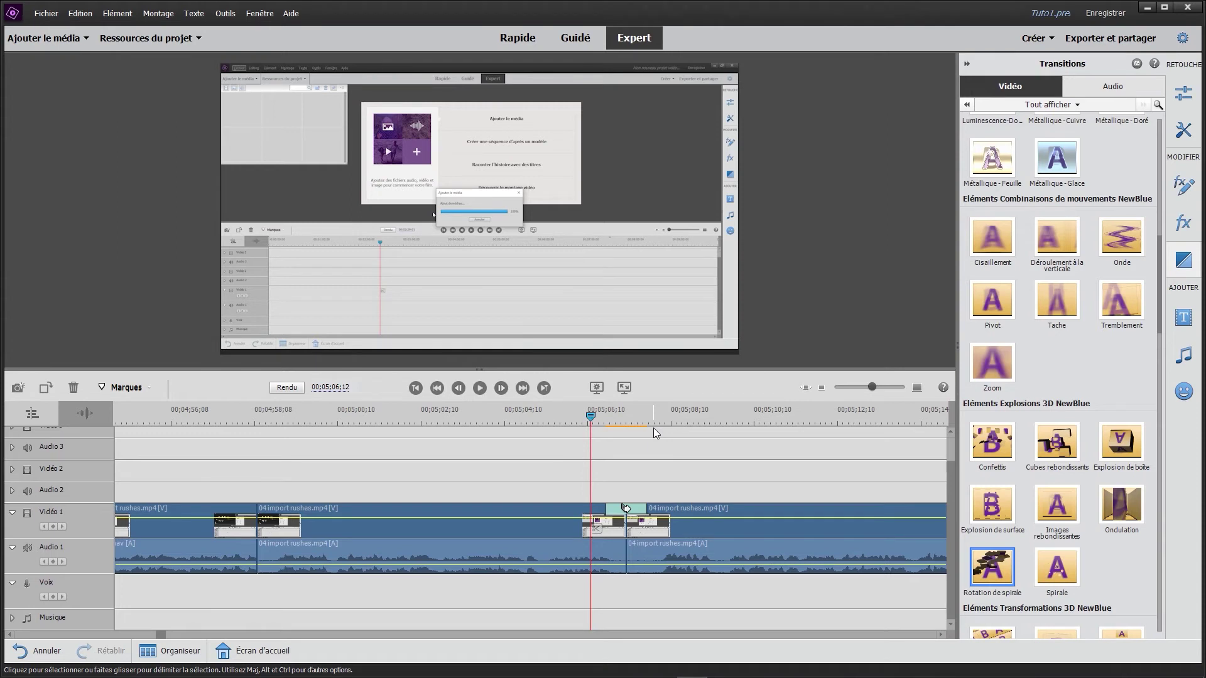
drag(588, 408, 602, 409)
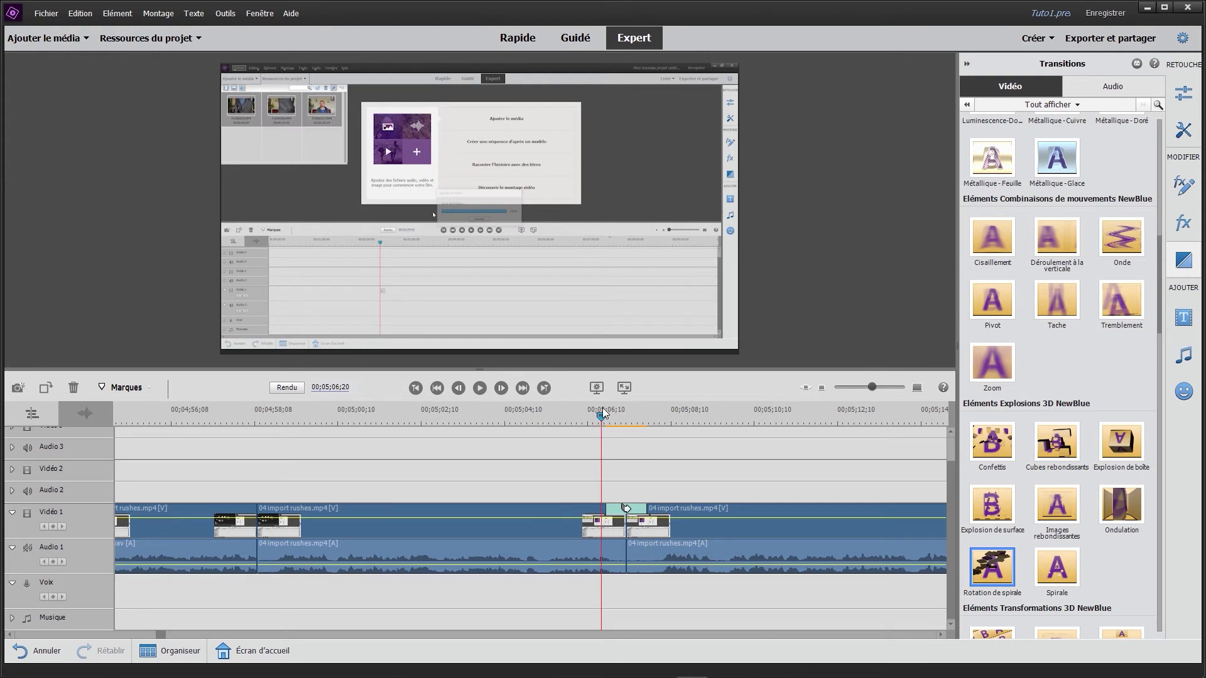
key(space)
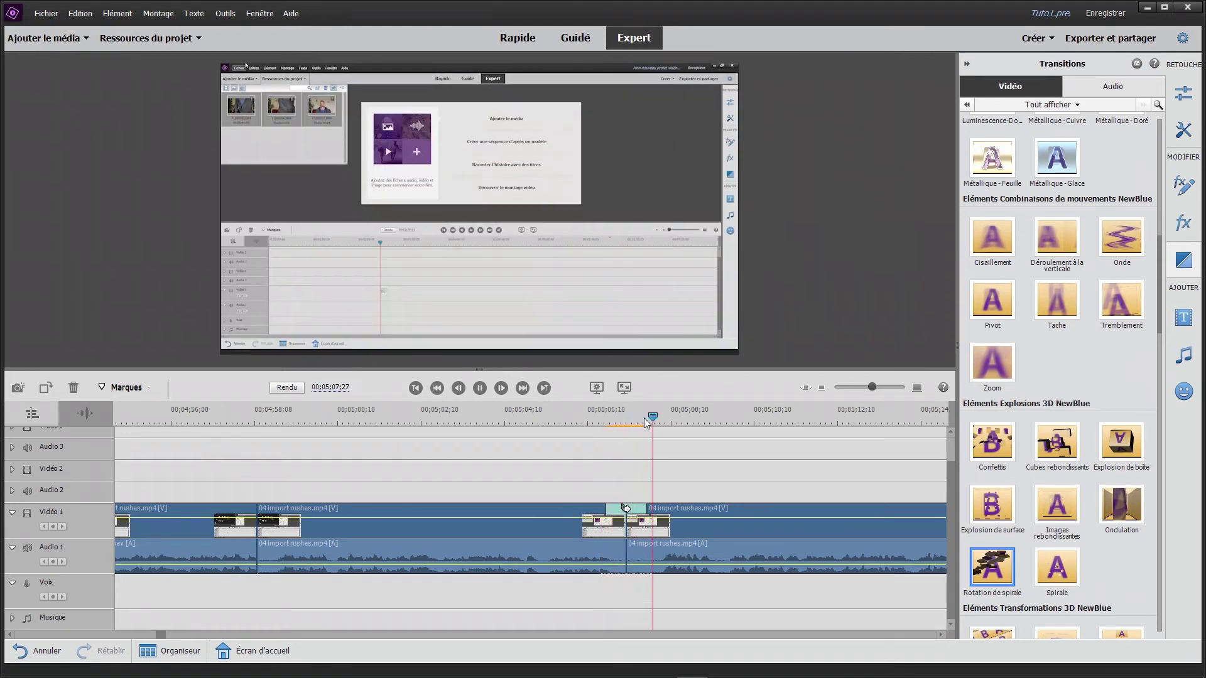
key(space)
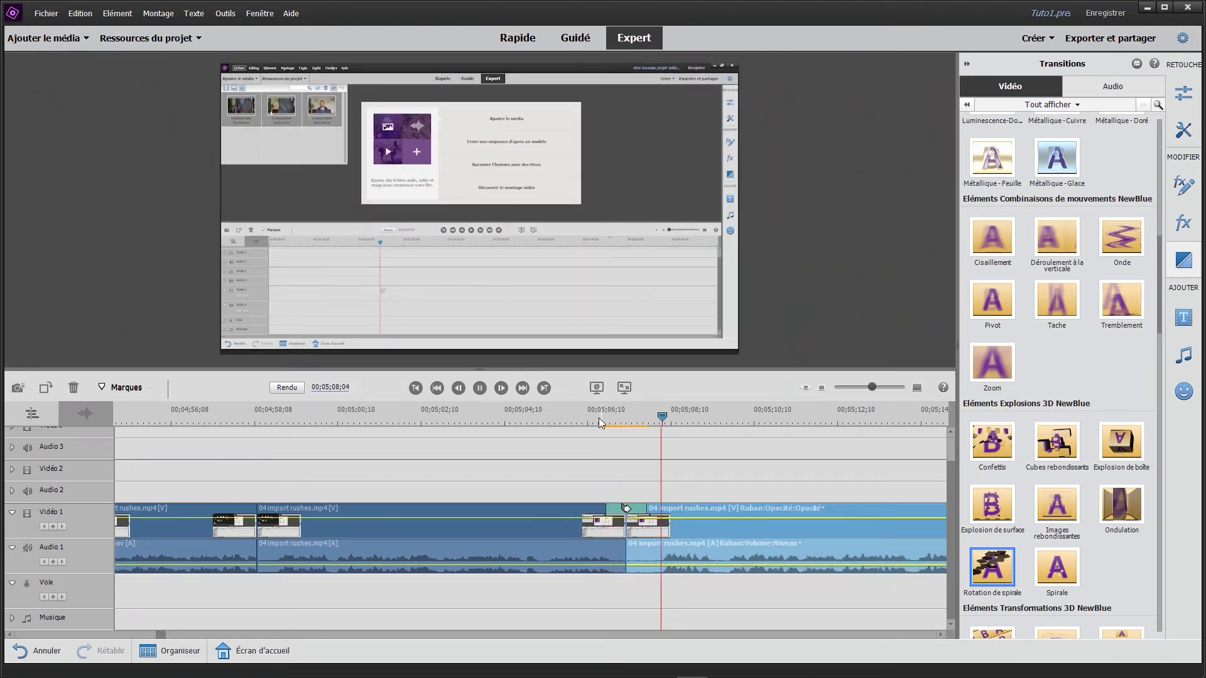
click(608, 417)
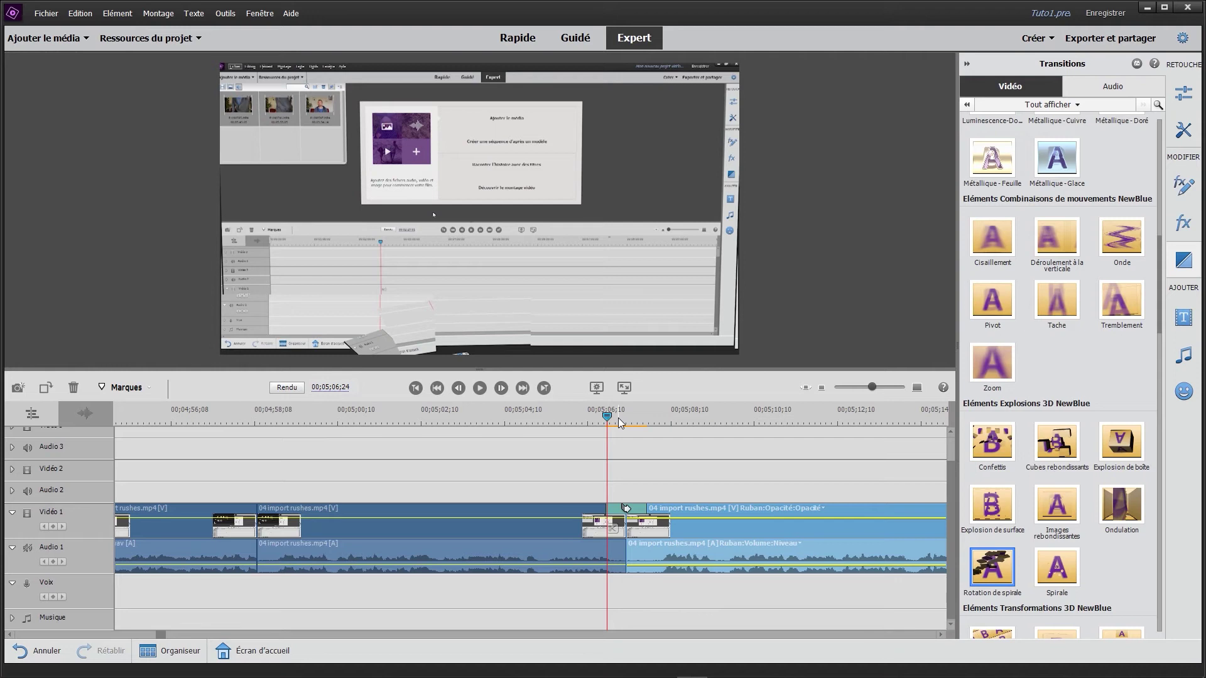
Step: Trim the transition four frames at its start and two frames at its end
scroll(618, 422, up, 5)
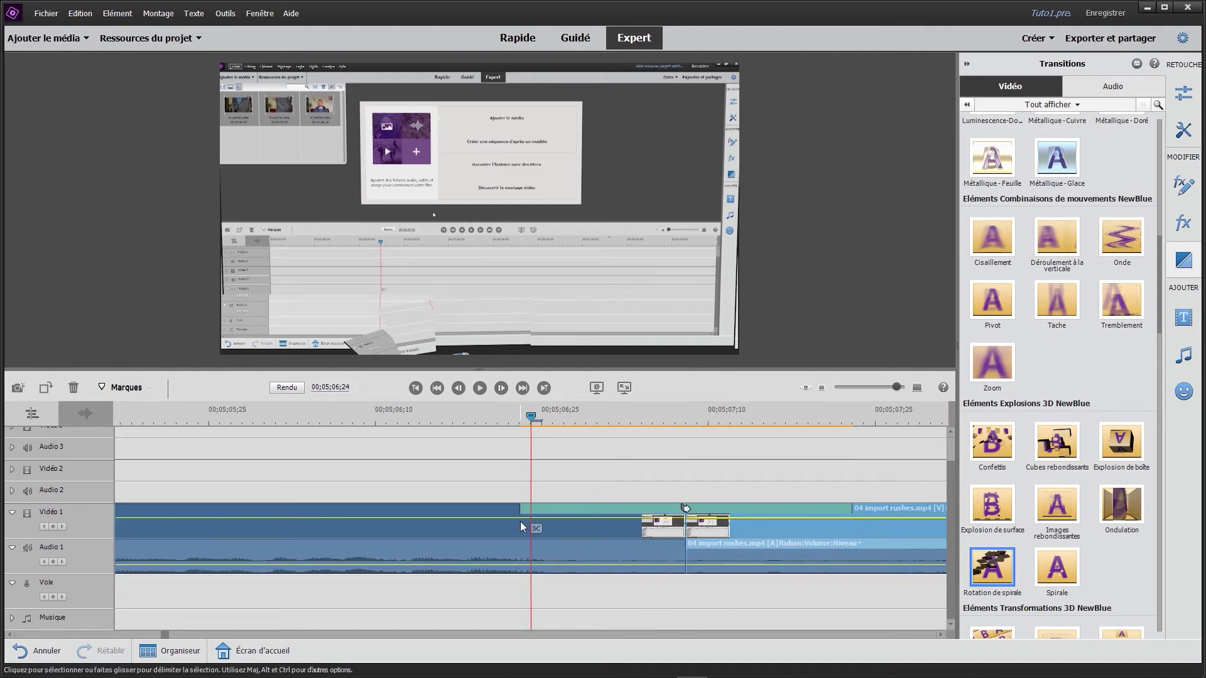
drag(525, 509, 592, 513)
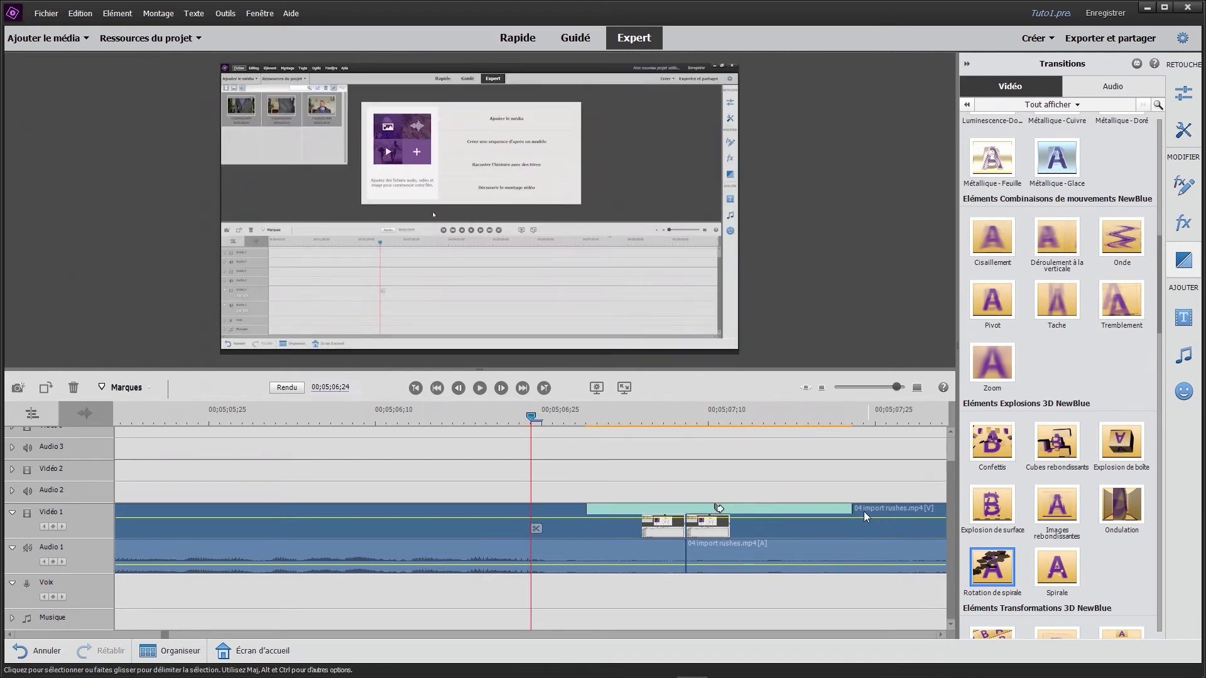
drag(851, 515, 785, 516)
mouse_move(598, 414)
mouse_down()
mouse_move(574, 416)
mouse_move(650, 415)
mouse_move(619, 412)
mouse_up()
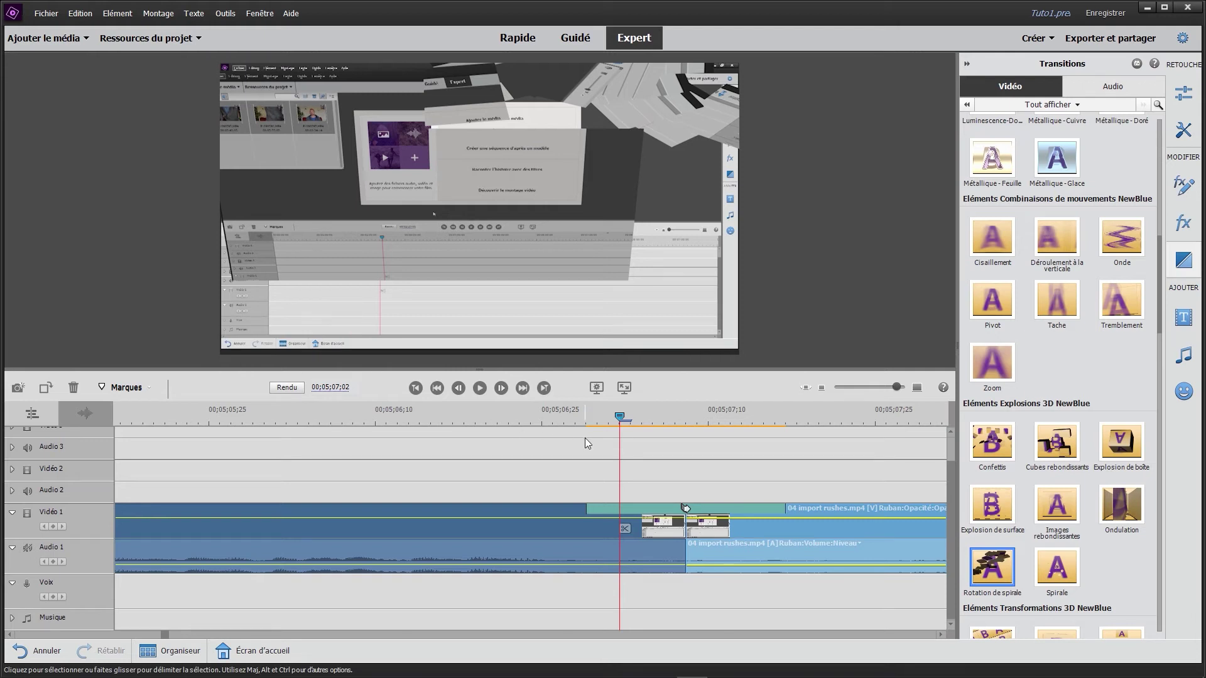
Step: Zoom the timeline out and back in, then render it with Rendu
key(minus)
key(minus)
key(minus)
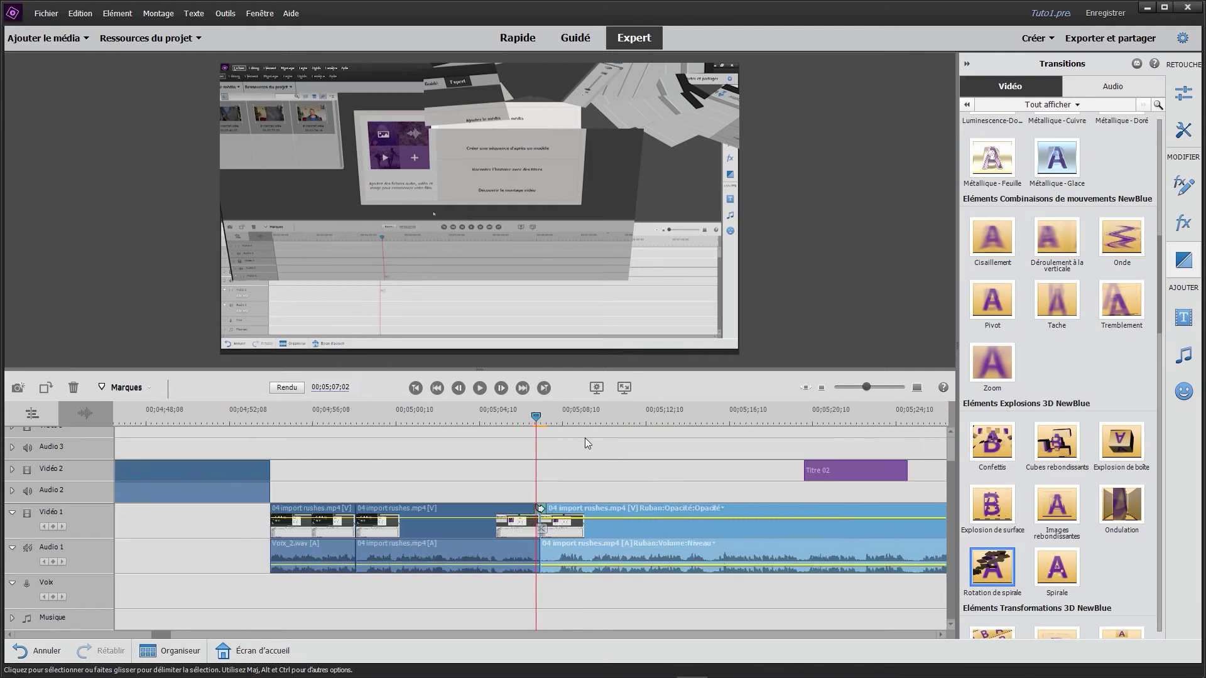
key(minus)
key(minus)
key(minus)
key(minus)
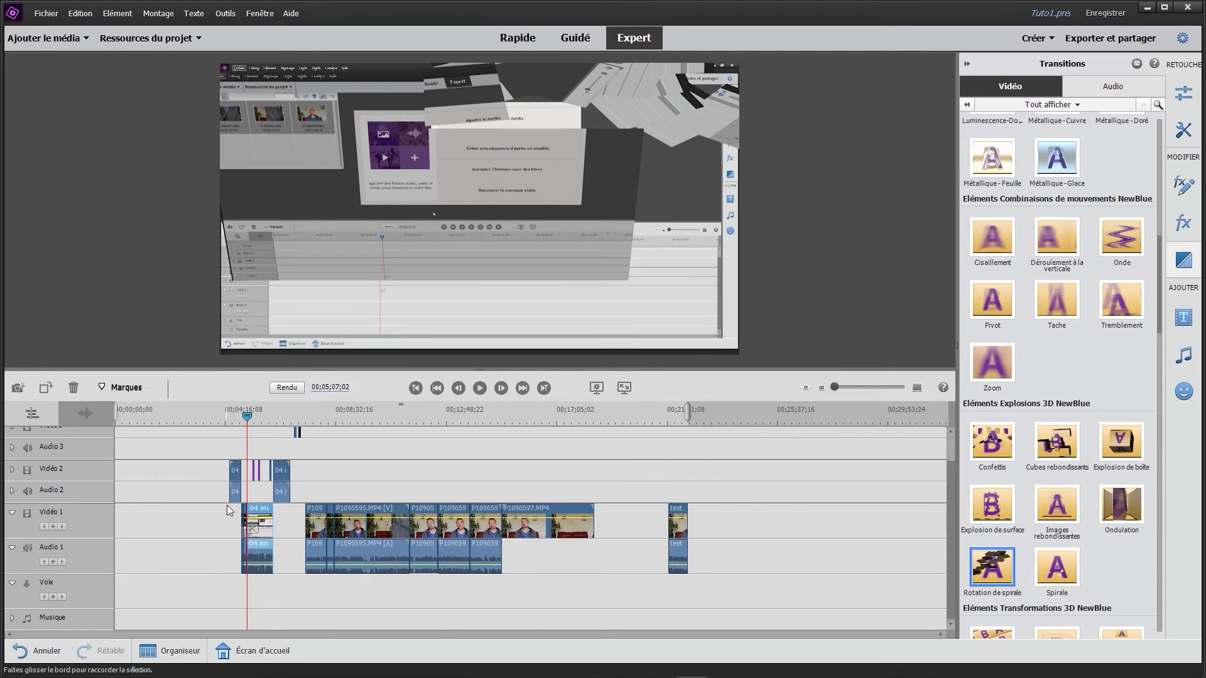
mouse_move(115, 415)
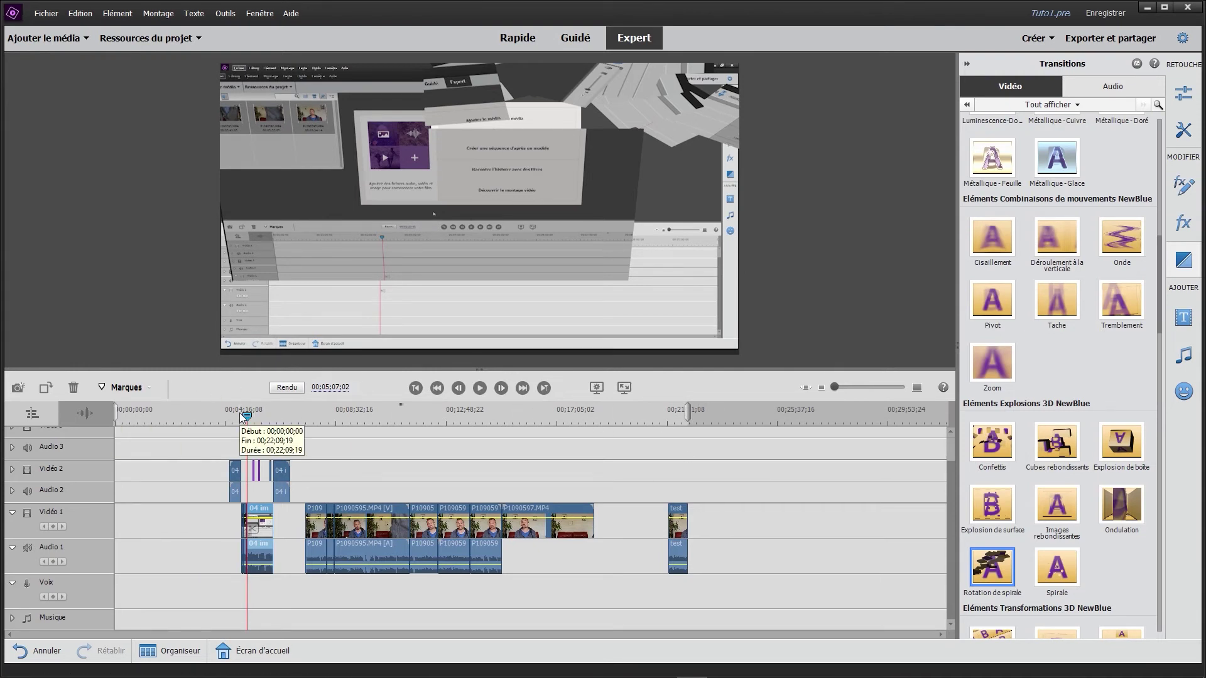
key(equal)
key(equal)
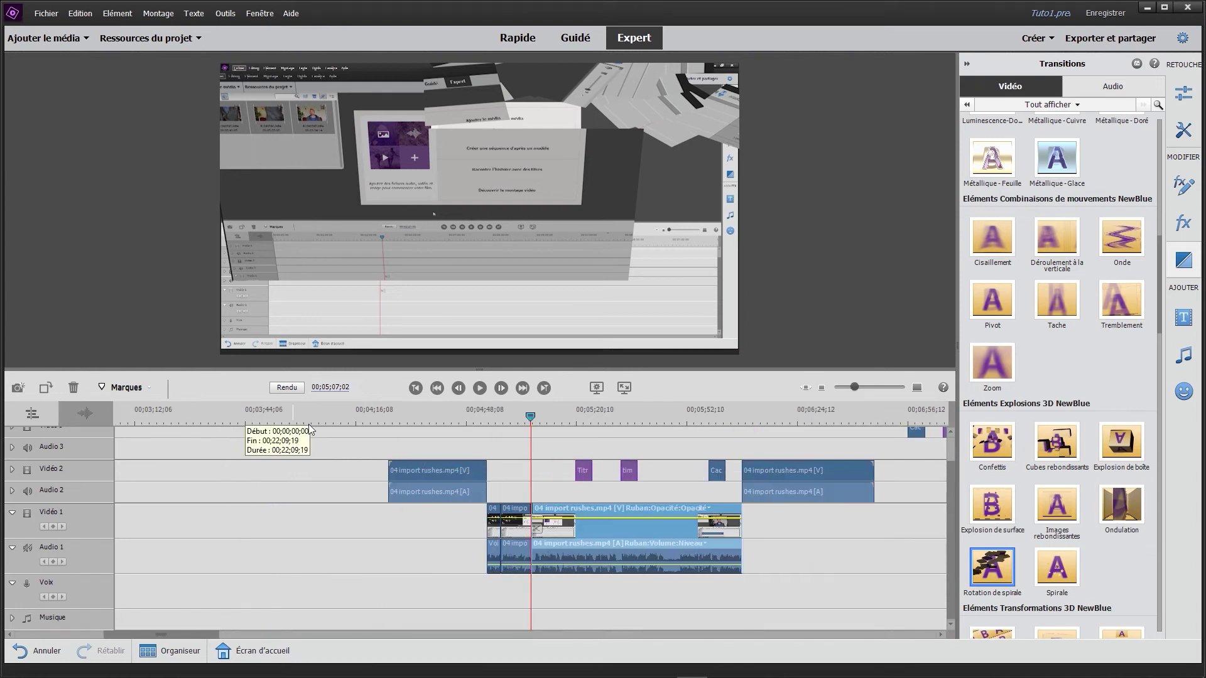
key(equal)
key(equal)
key(equal)
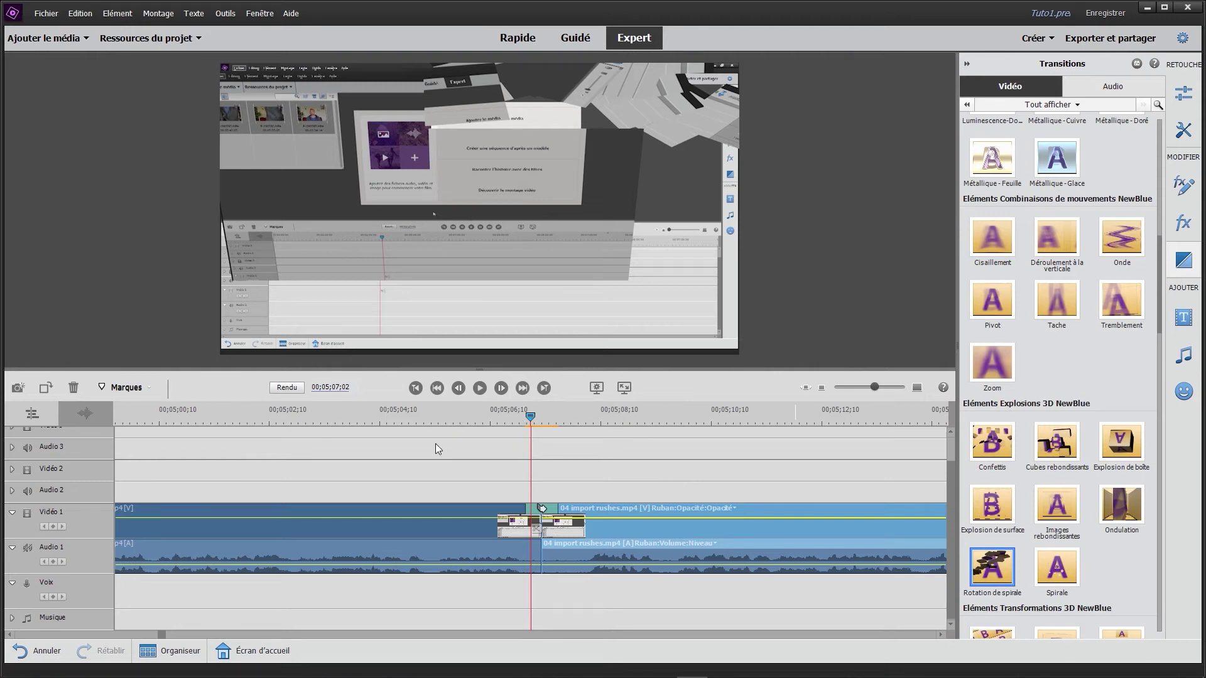
click(523, 419)
drag(522, 416, 510, 416)
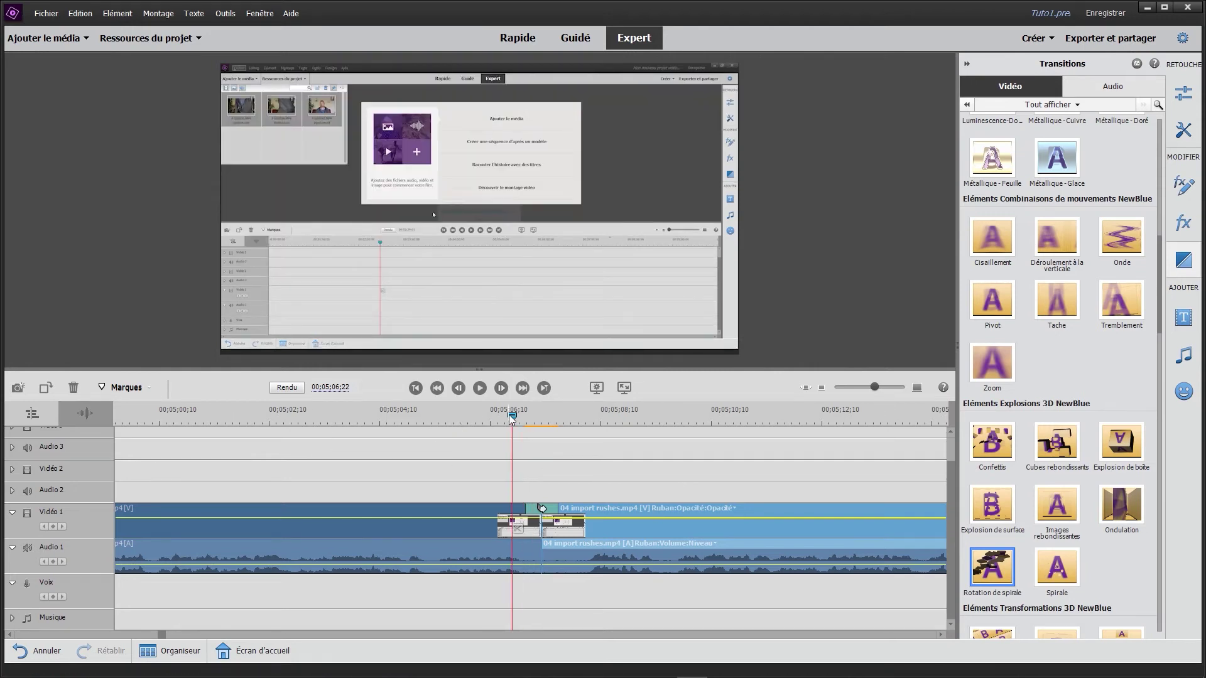
click(286, 388)
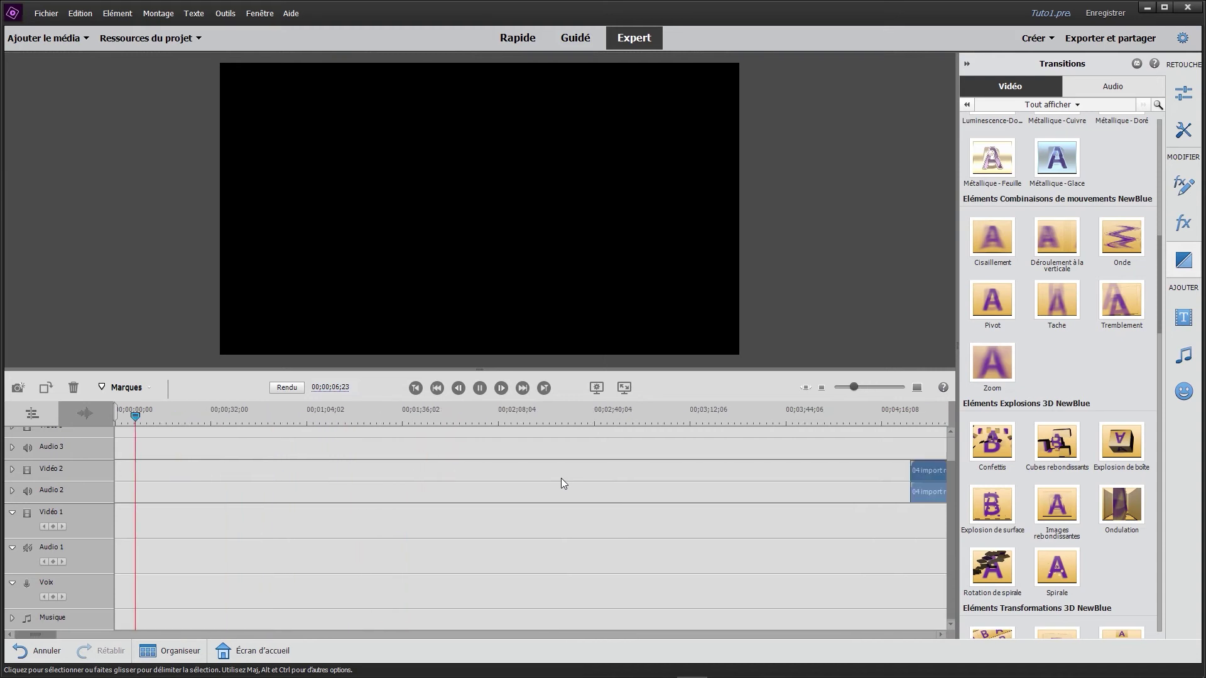
Step: Play the rendered spiral transition from just before 00;05;03;11
click(248, 419)
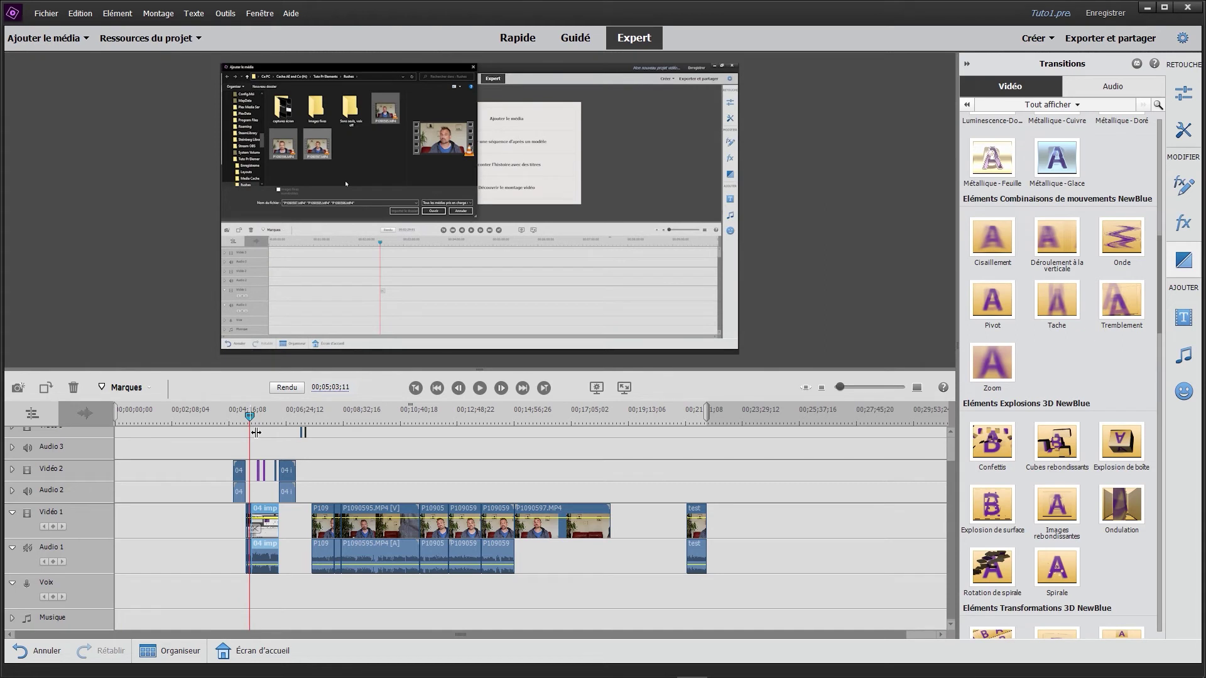
key(equal)
key(equal)
key(equal)
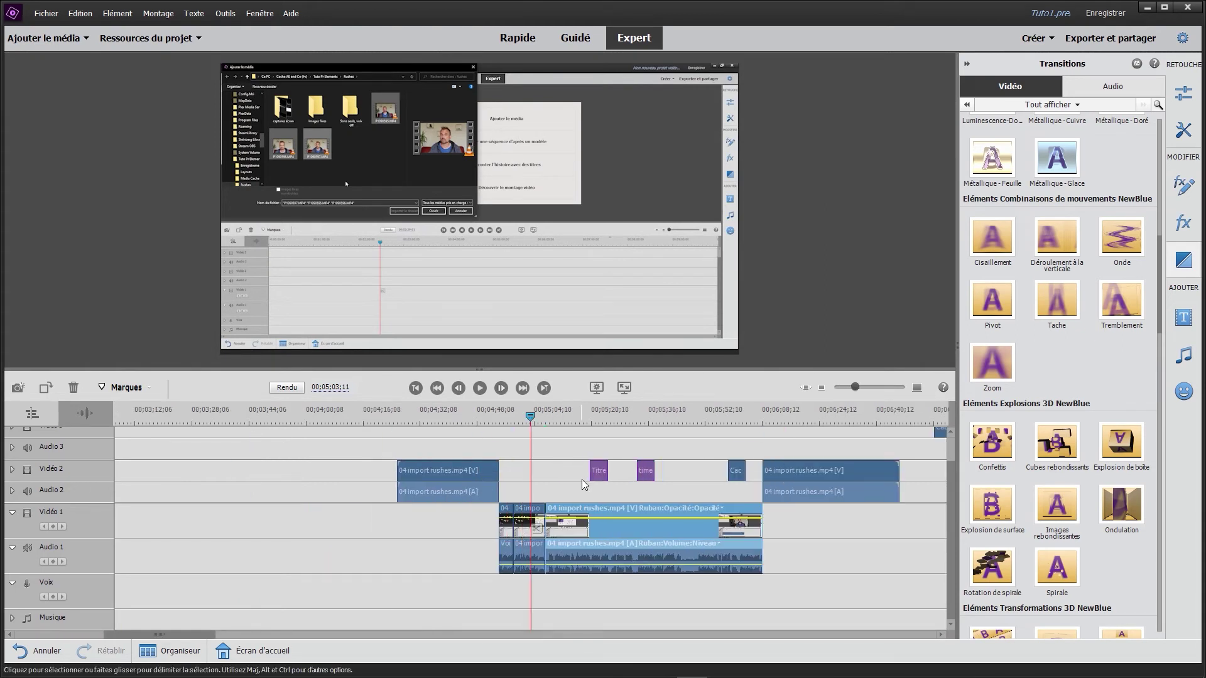
key(equal)
key(equal)
key(equal)
key(equal)
key(equal)
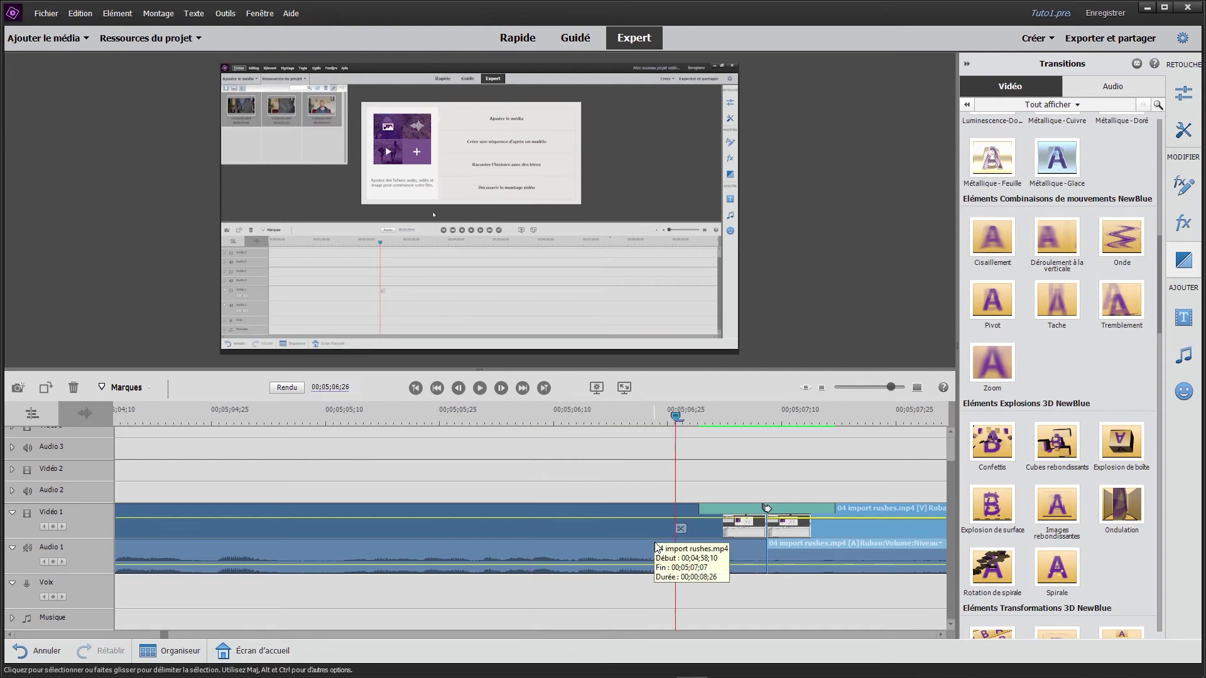
key(Left)
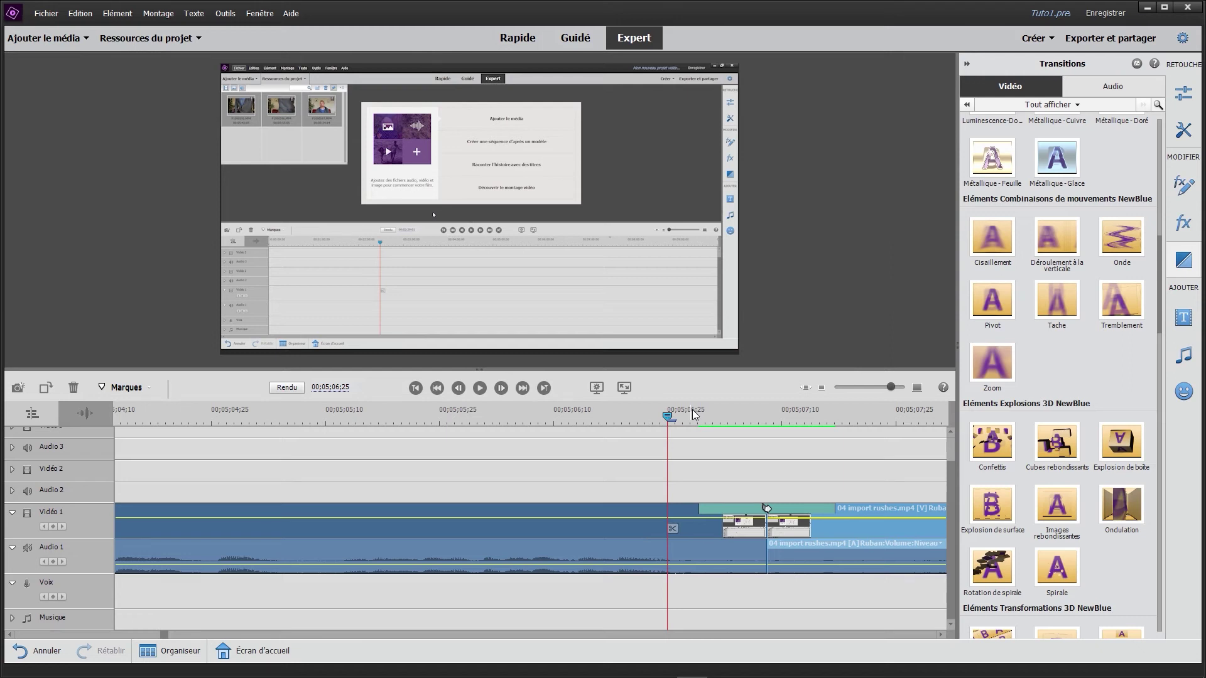
key(space)
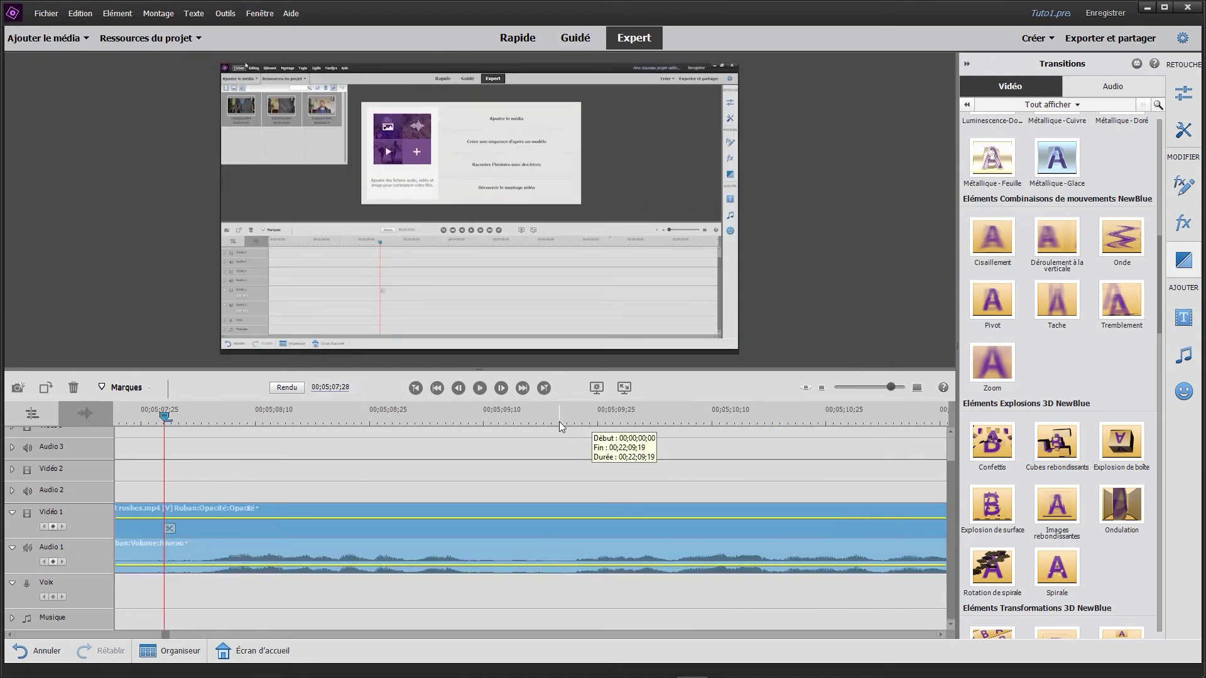
Step: Flip through the Effets and Transitions libraries and scroll the Titres list
click(1183, 223)
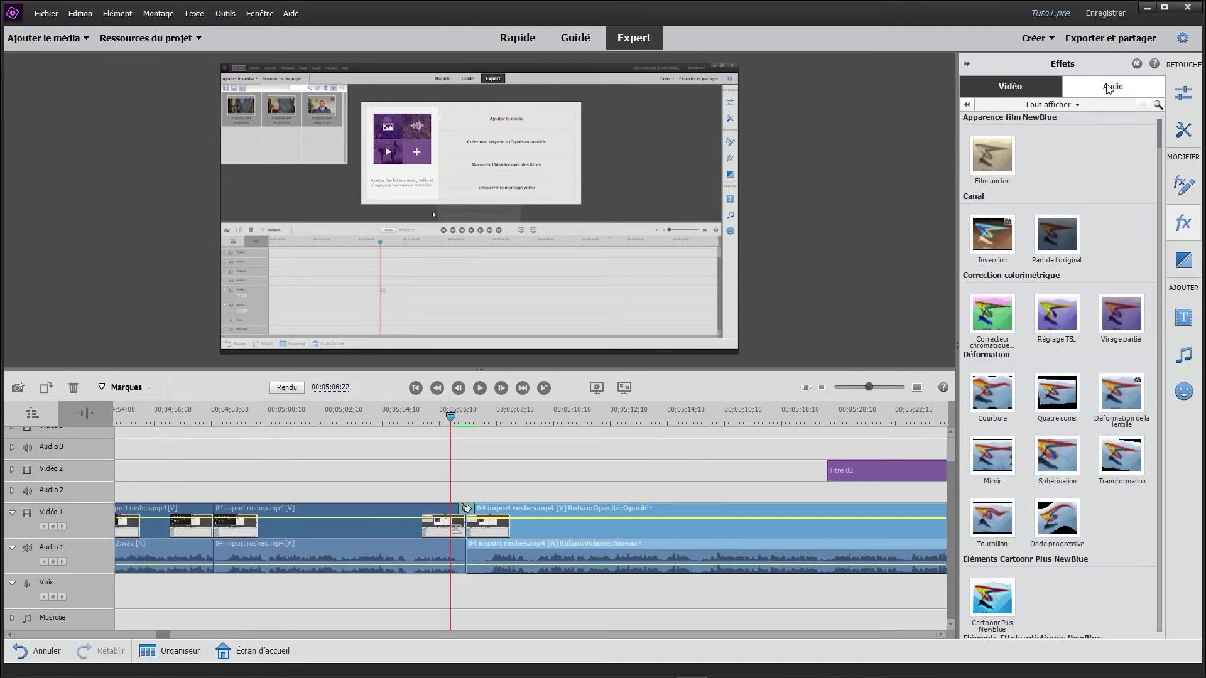
click(1184, 259)
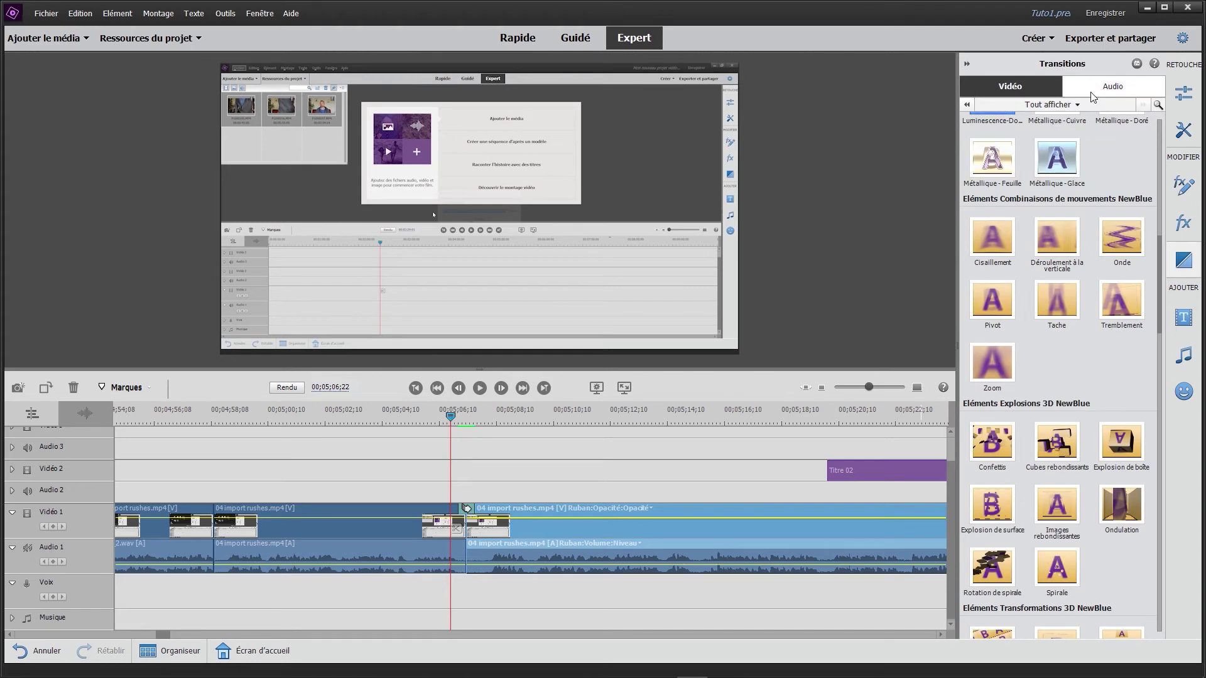
click(1183, 317)
scroll(1070, 258, down, 5)
scroll(1071, 258, down, 5)
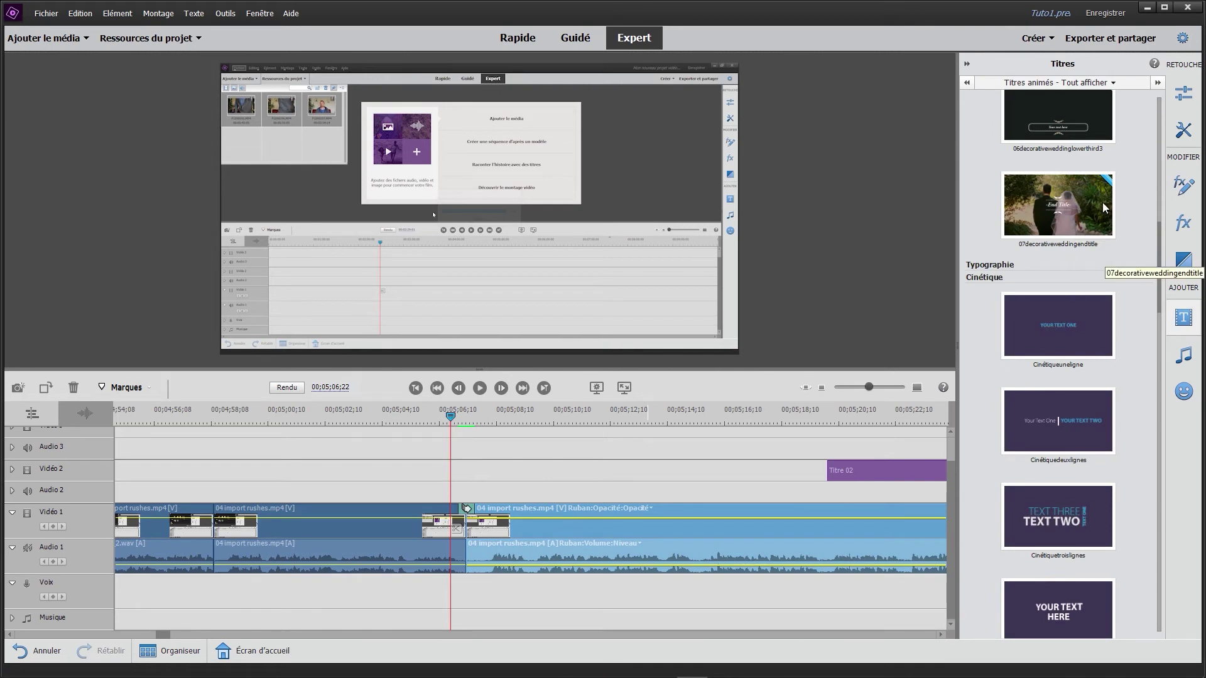
scroll(1106, 207, up, 4)
scroll(1105, 208, down, 3)
scroll(1105, 207, down, 3)
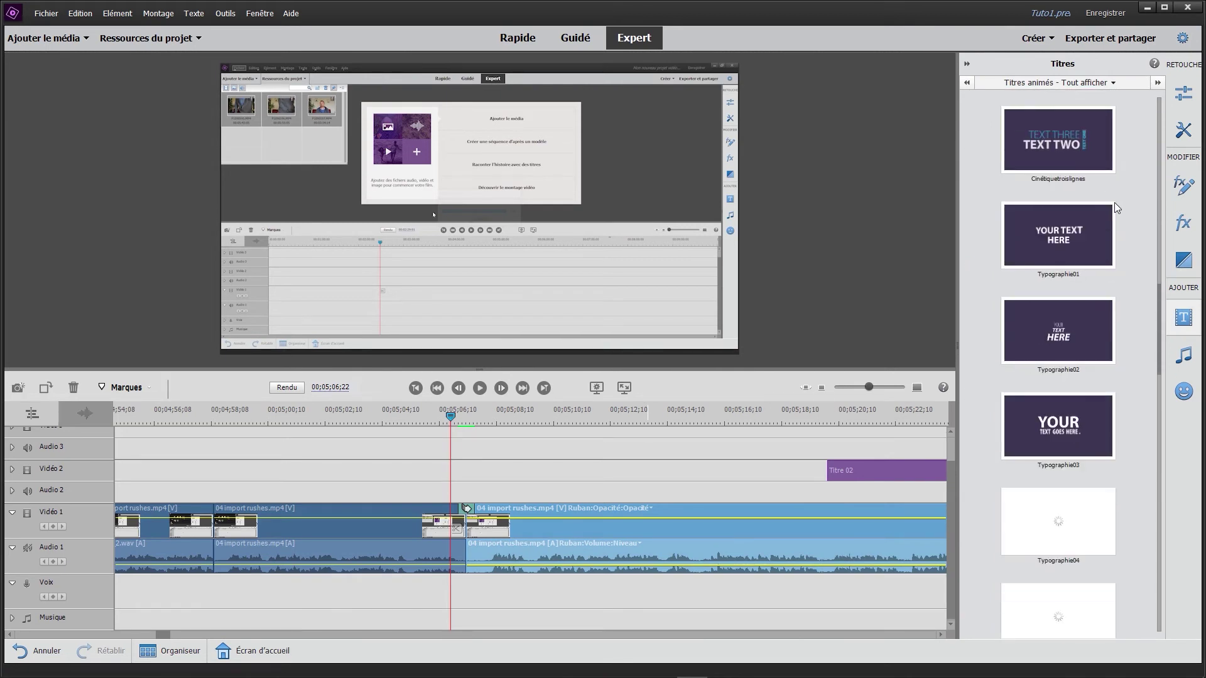
Step: Check the Musique categories, then browse the Graphiques library of animated objects and animals
click(1184, 356)
click(1060, 82)
mouse_move(1043, 98)
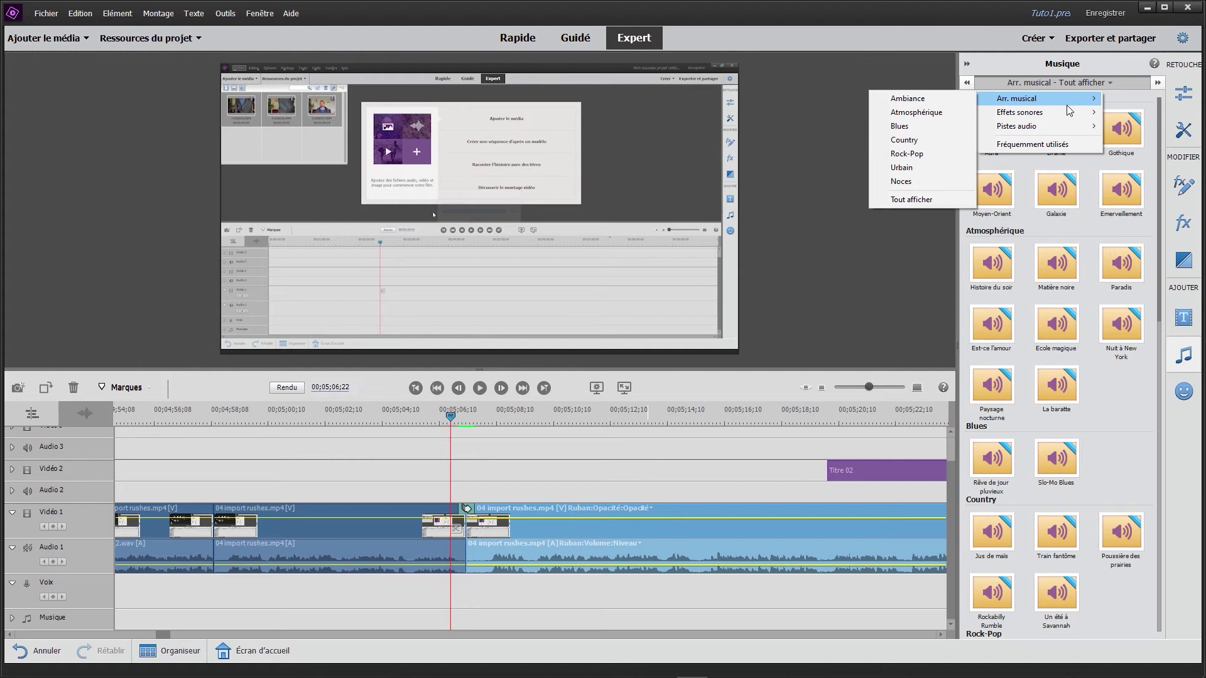
click(1116, 385)
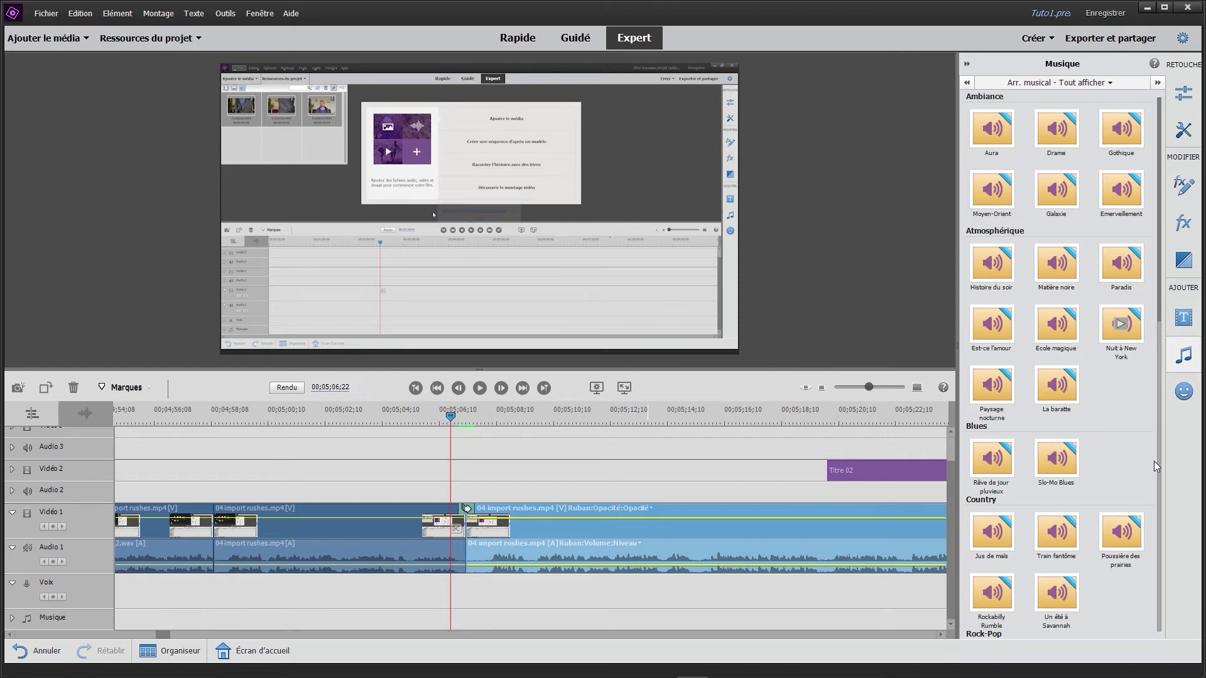
click(1183, 391)
scroll(1063, 409, down, 3)
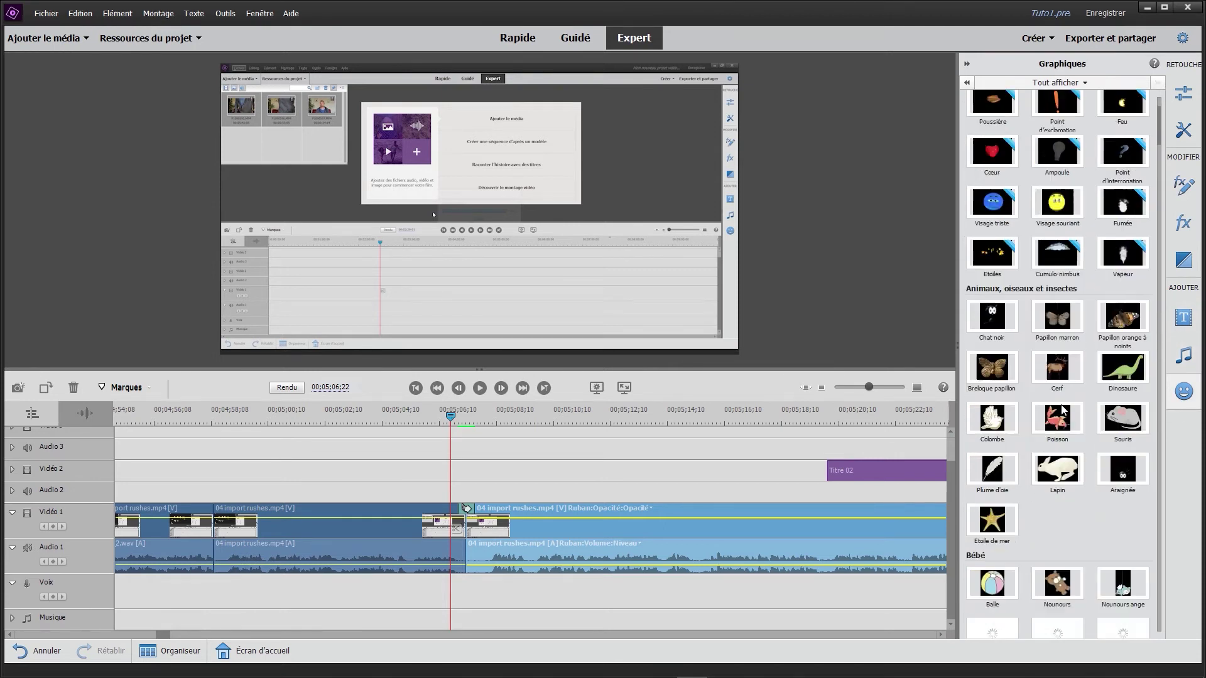
scroll(1097, 353, up, 2)
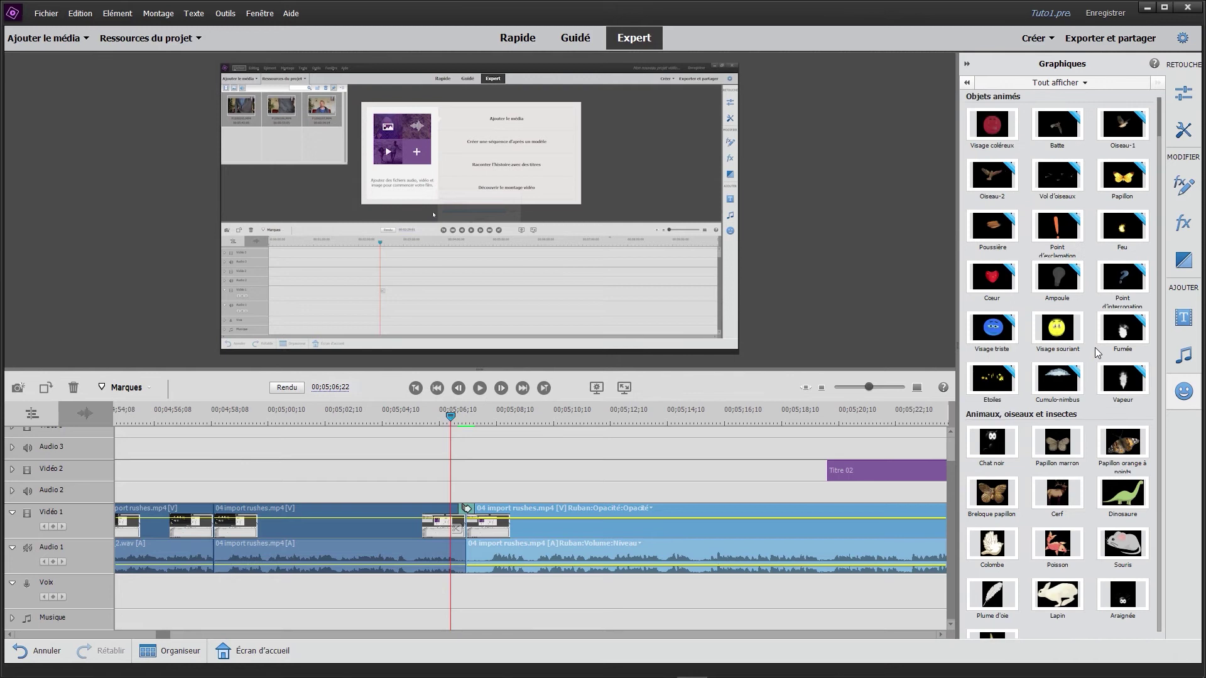
Step: Drop the Papillon butterfly (Butterfly.mov) onto Vidéo 2 near 00;05;09 and play it to preview
drag(511, 416, 701, 431)
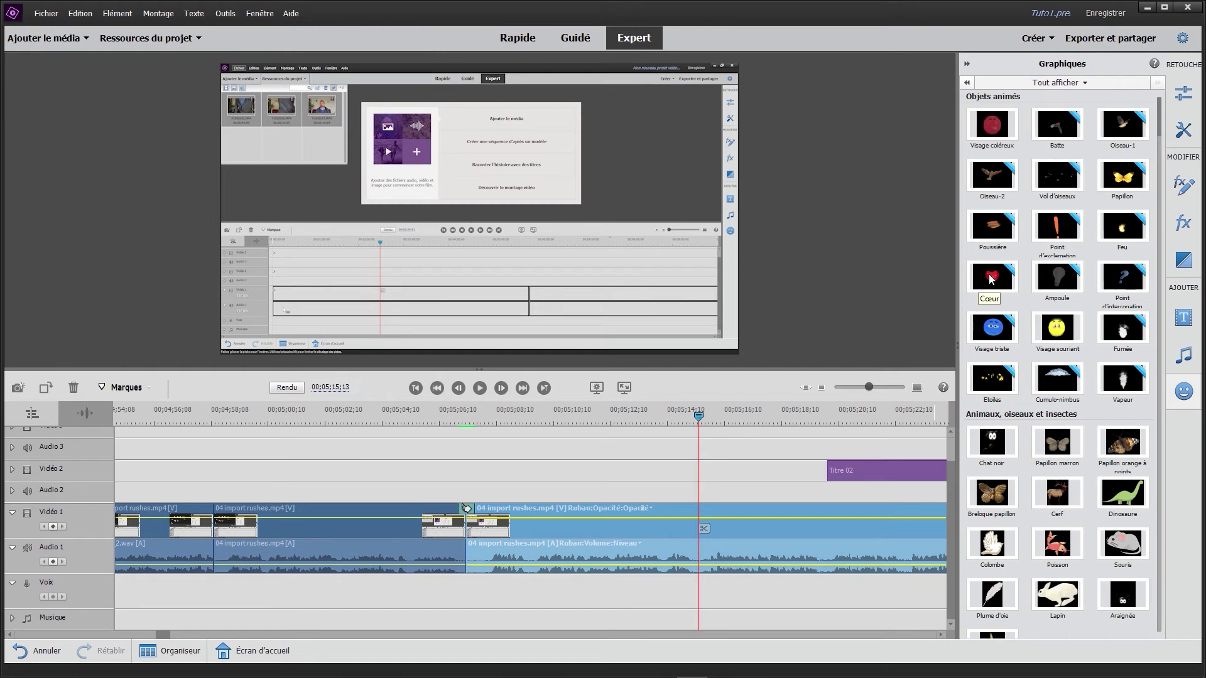
drag(1123, 178, 748, 503)
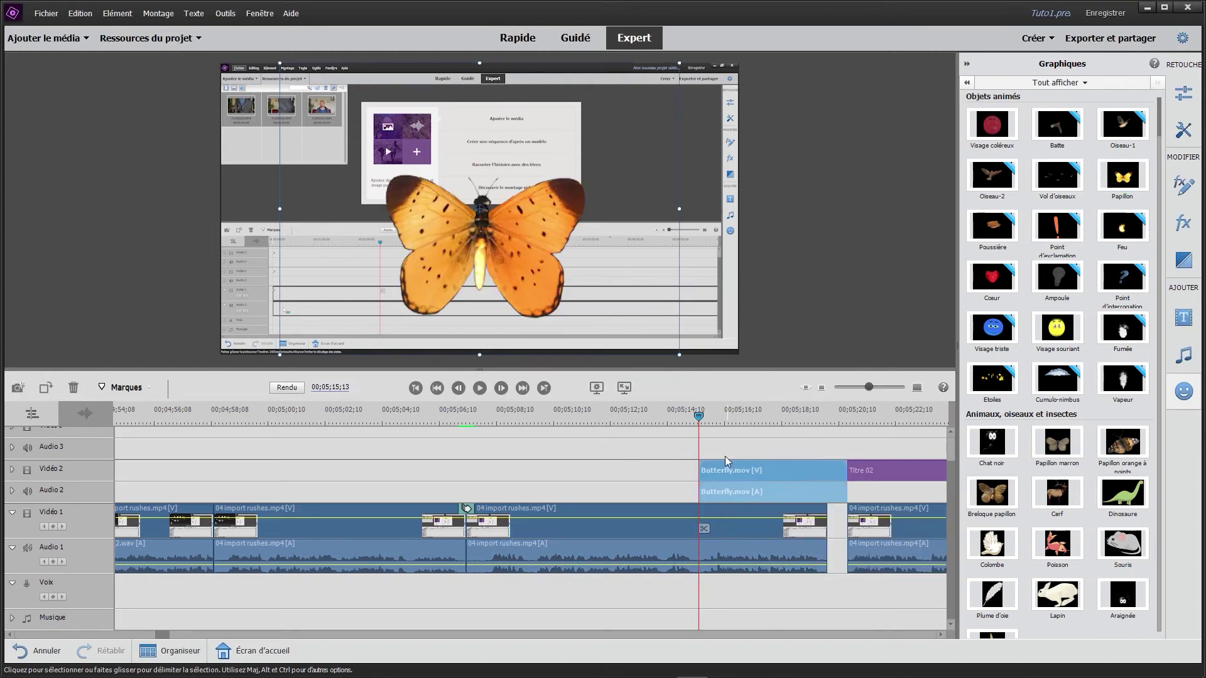
drag(698, 416, 705, 417)
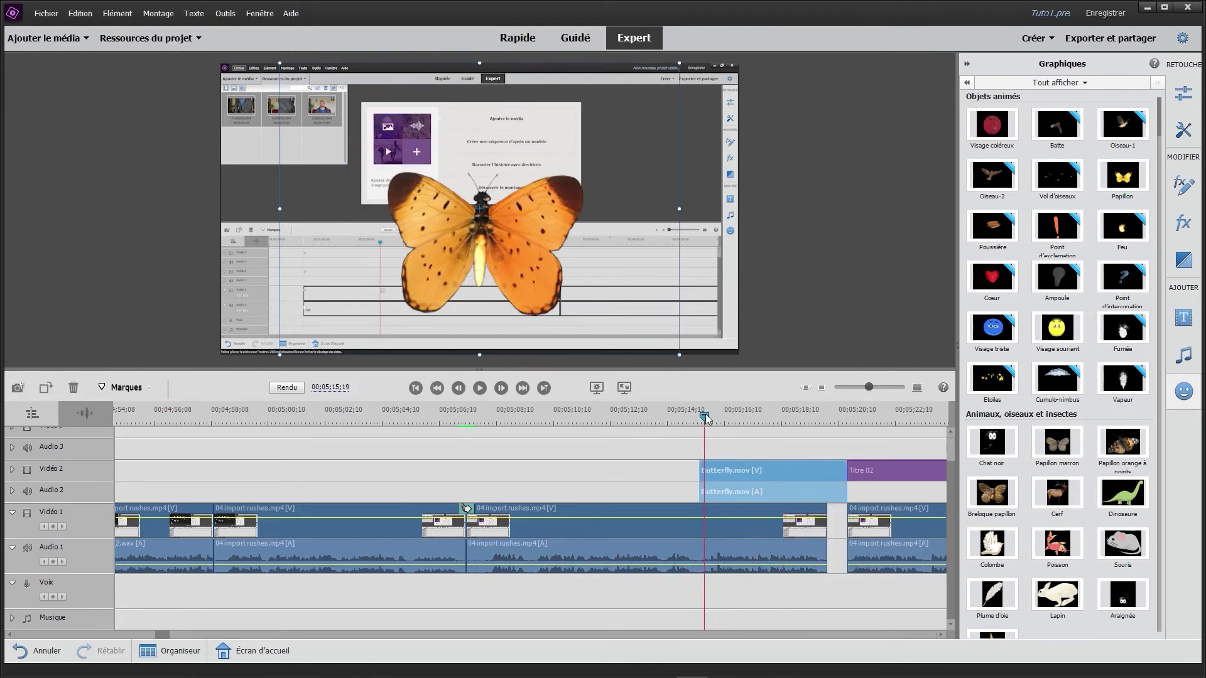
key(space)
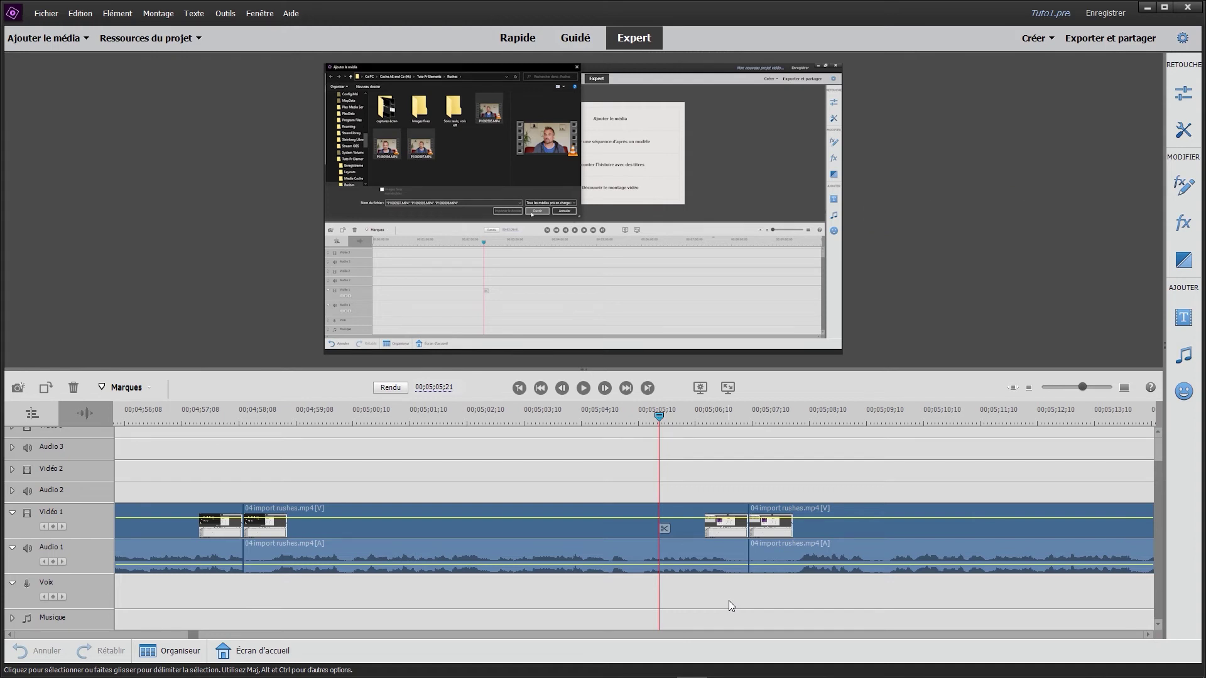
Step: Select the middle 04 import rushes clip on Vidéo 1 and park the playhead at 00;05;05;09
click(668, 471)
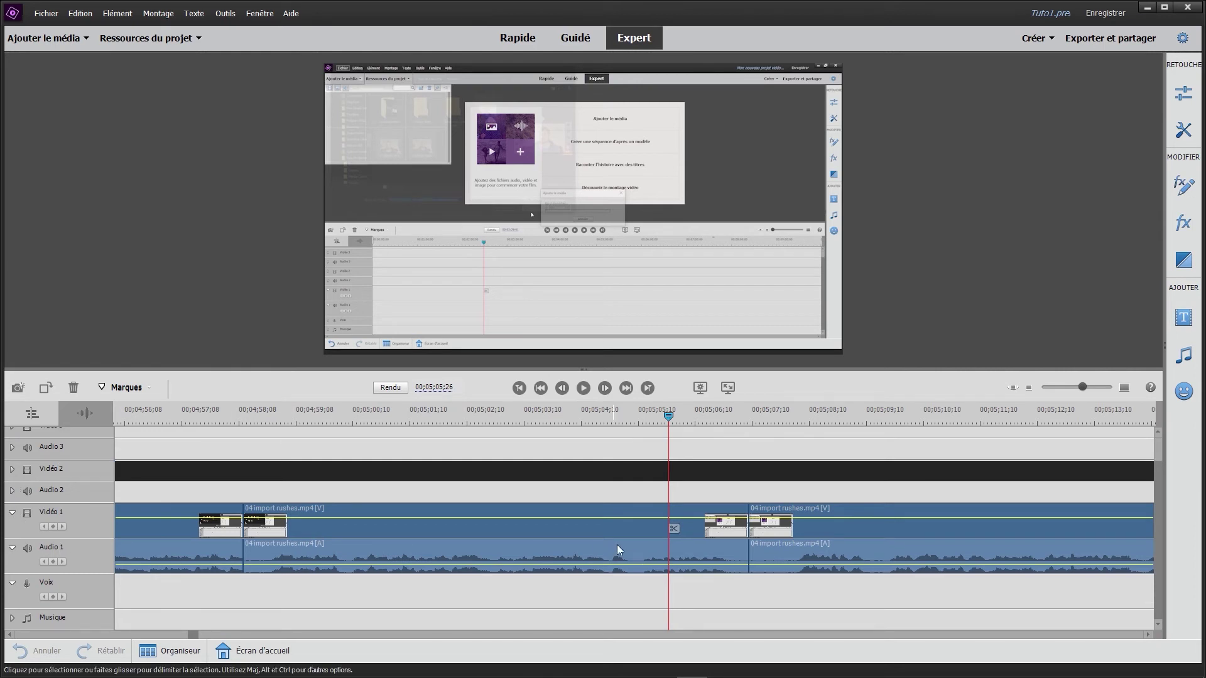
click(630, 531)
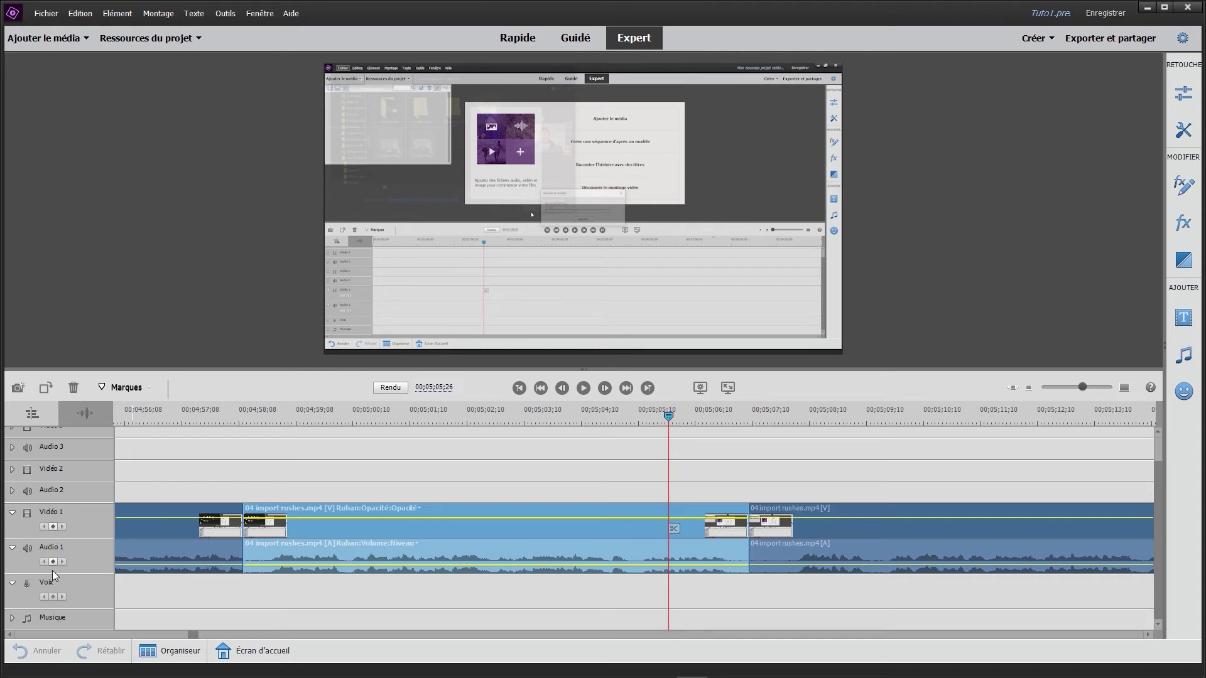
mouse_move(157, 676)
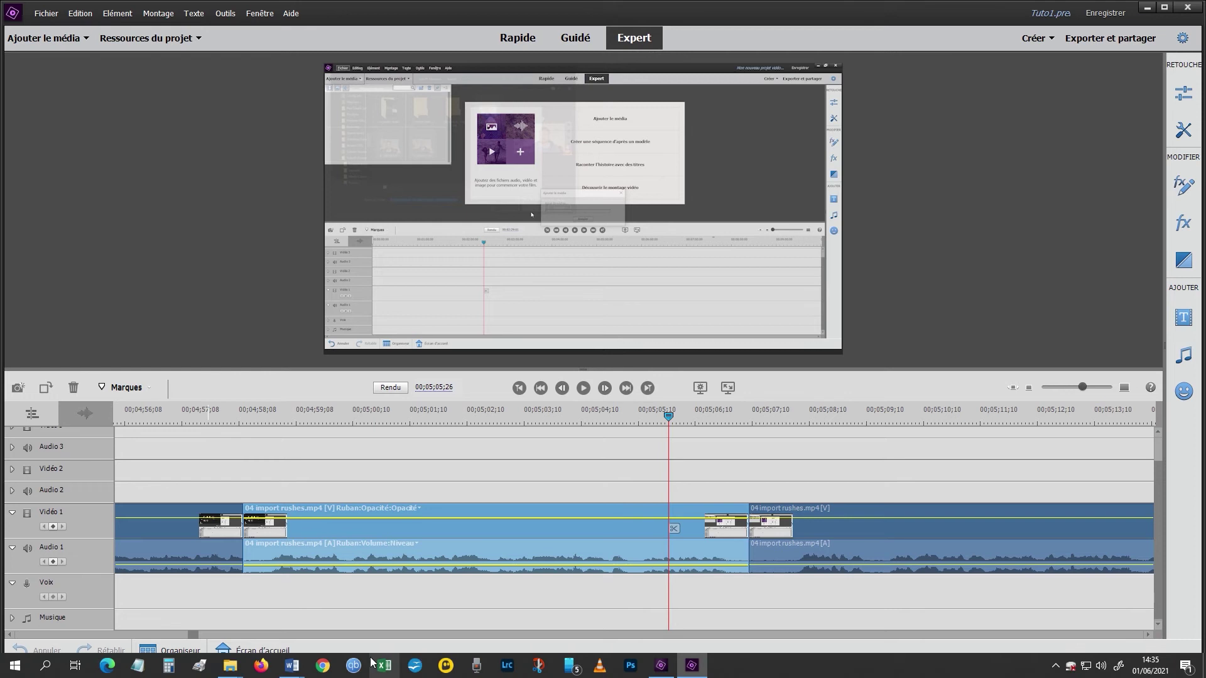
drag(669, 416, 637, 417)
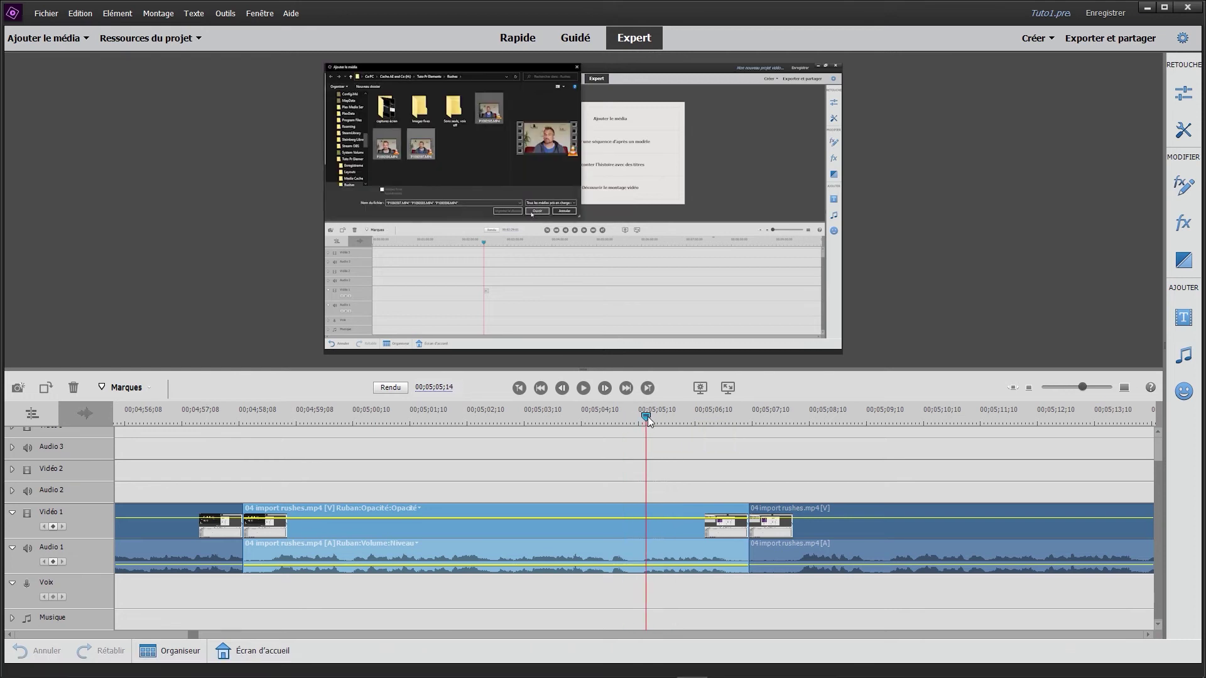
mouse_move(648, 492)
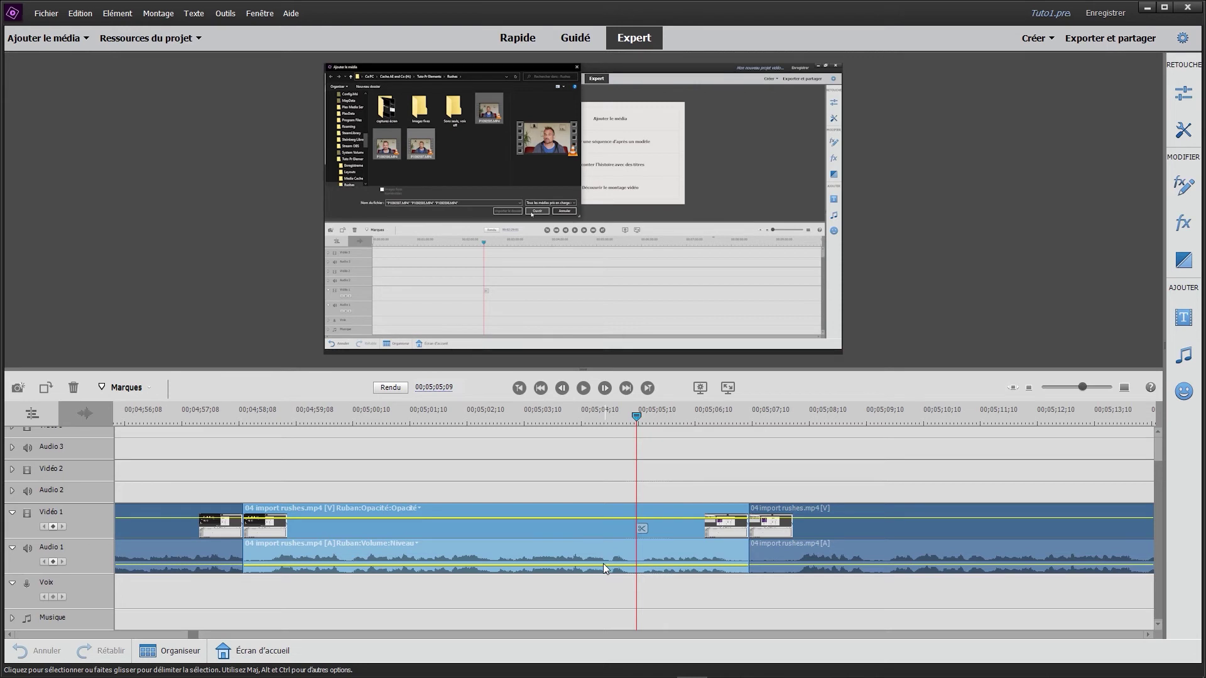
Step: Add opacity and volume keyframes at 00;05;05;09 and 00;05;06;29, lowering the end ones to fade out
click(52, 526)
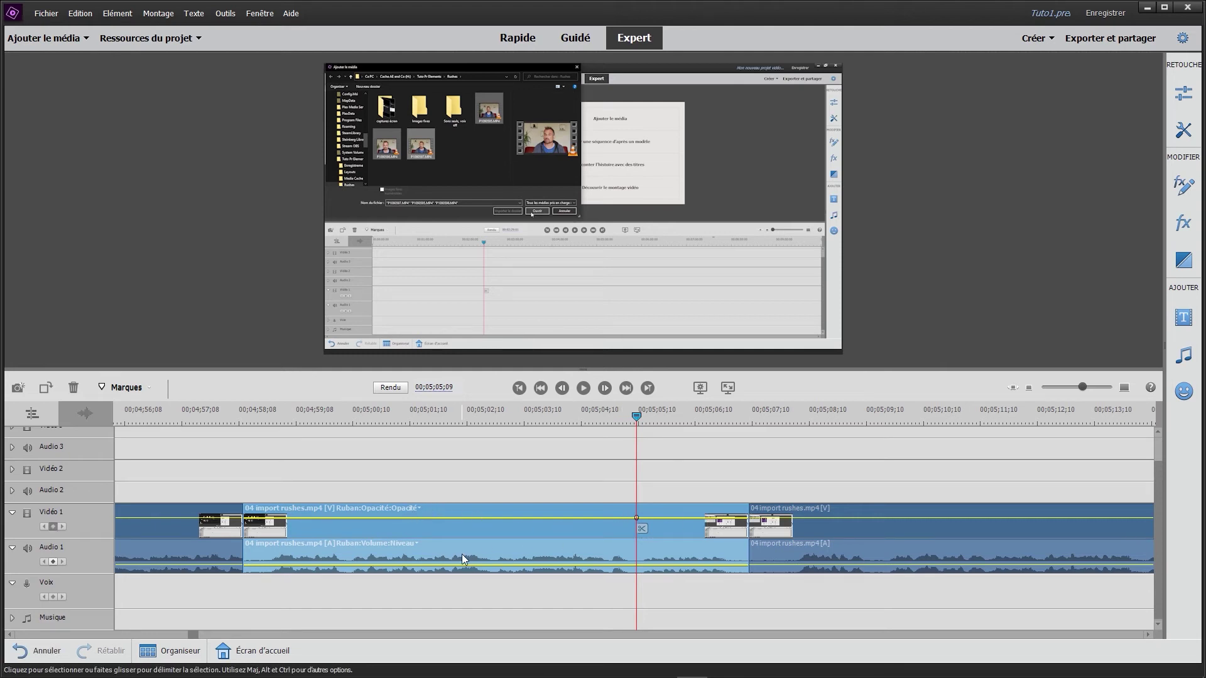
click(52, 561)
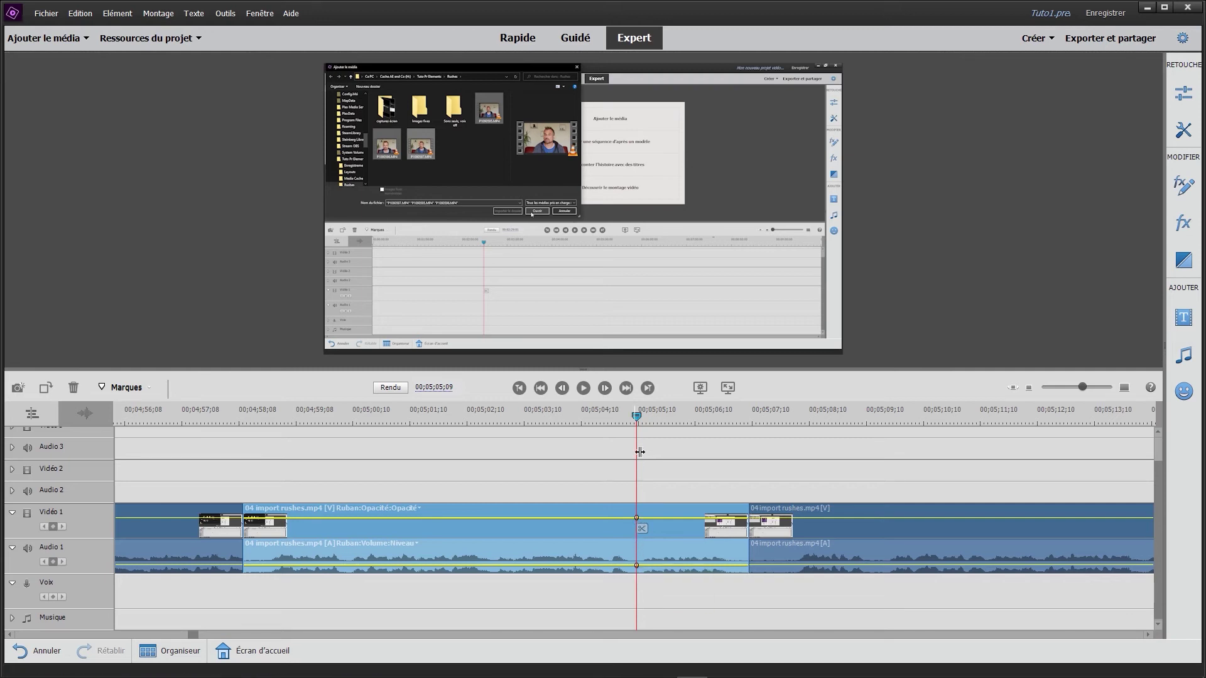
drag(641, 421, 726, 432)
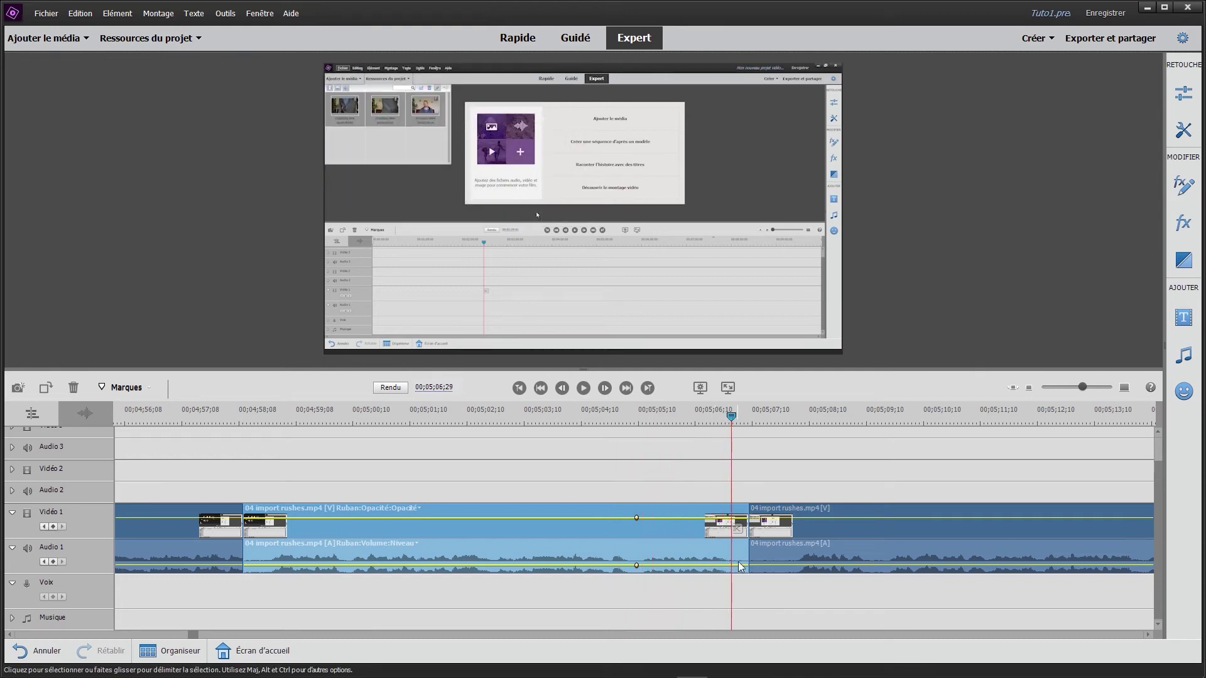
click(53, 527)
click(53, 561)
drag(733, 519, 734, 550)
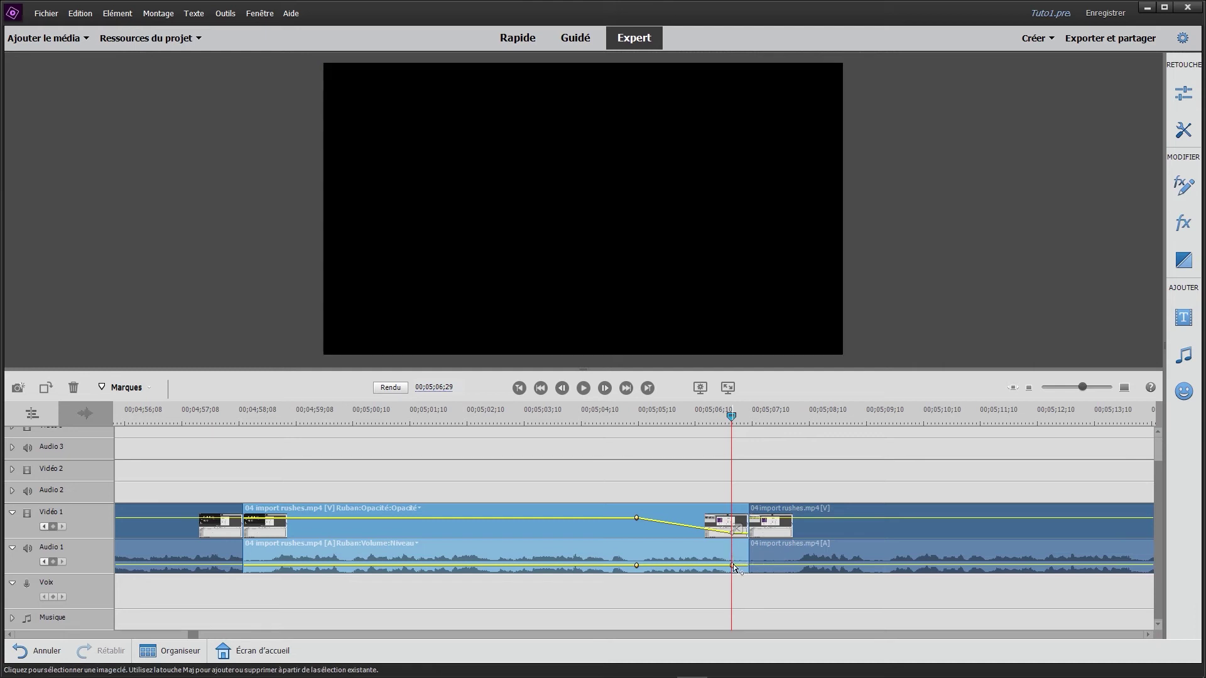
drag(732, 566, 735, 583)
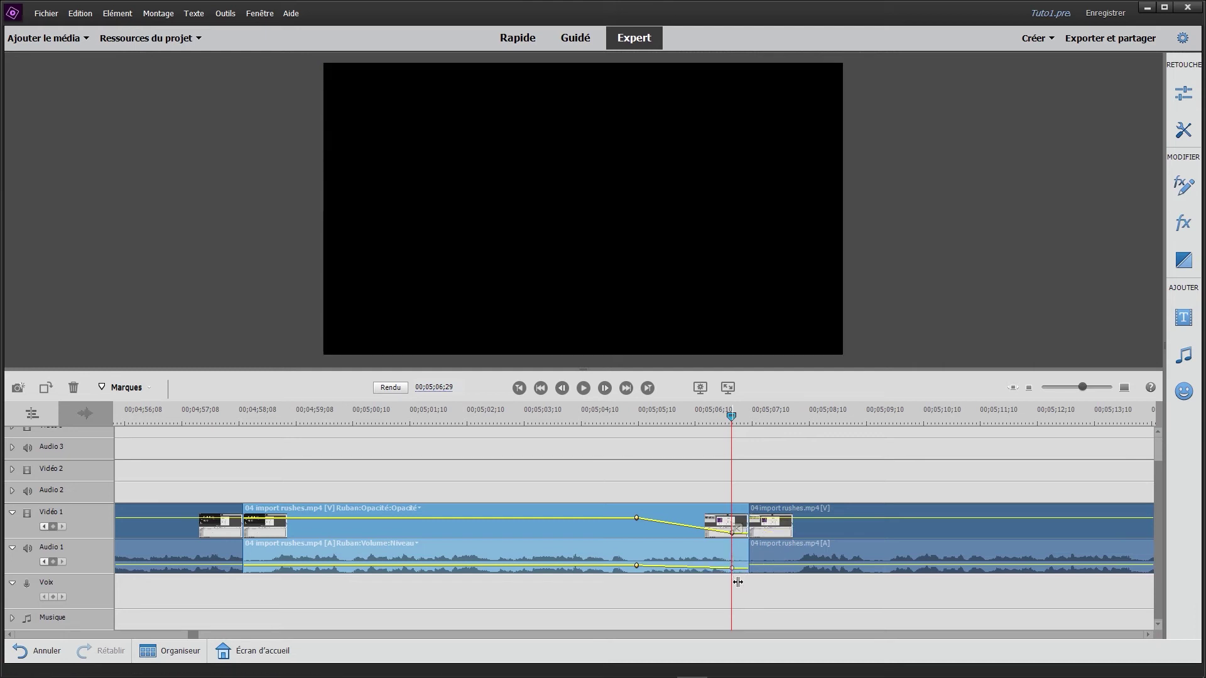
Step: Preview the fade, step between the two keyframes, then delete the end opacity and volume keyframes
drag(677, 421, 635, 420)
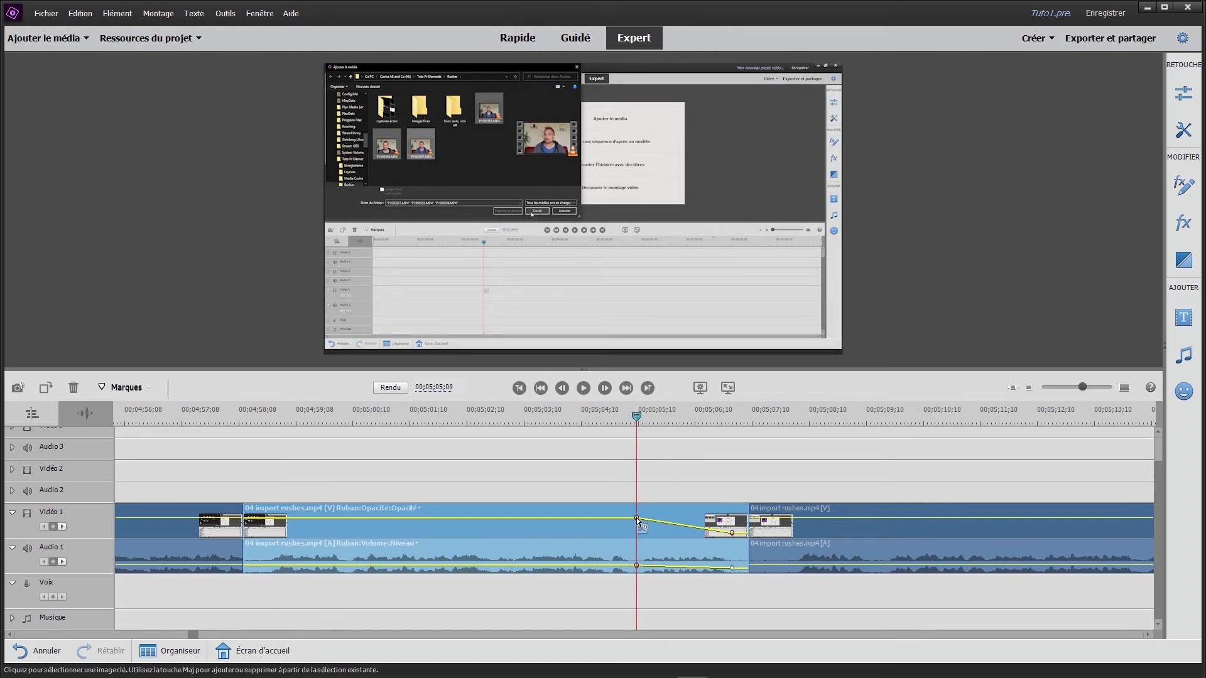
mouse_move(638, 420)
mouse_down()
mouse_move(738, 454)
mouse_move(637, 450)
mouse_up()
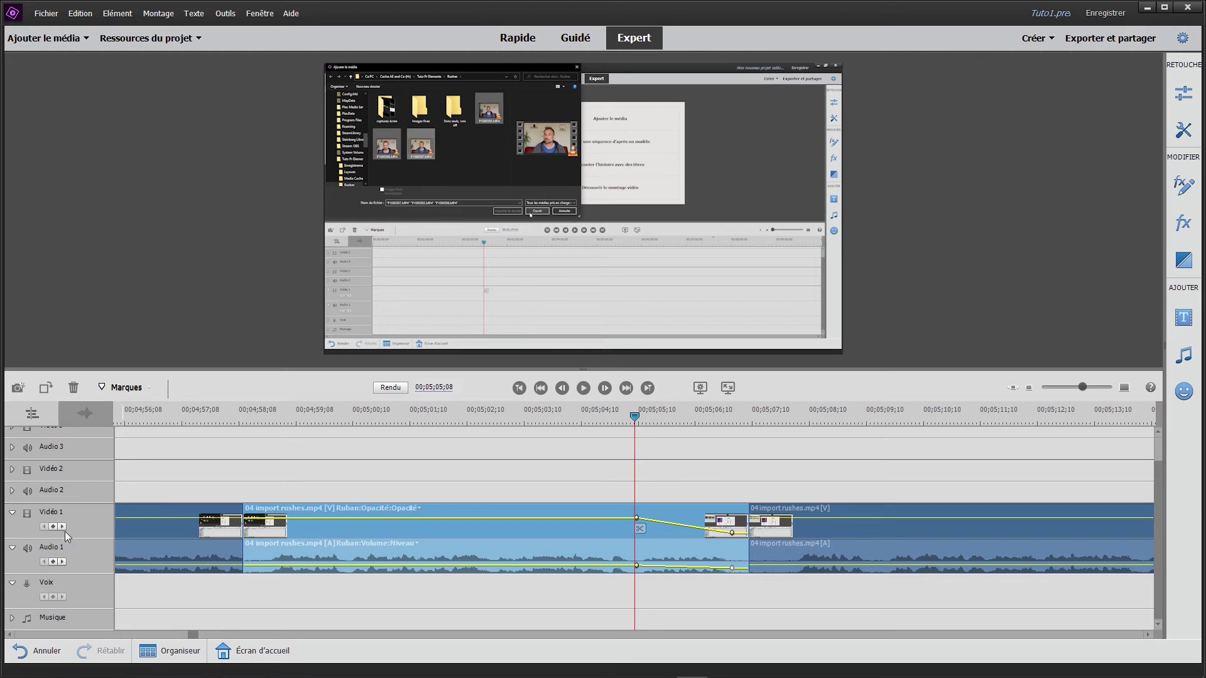
key(Right)
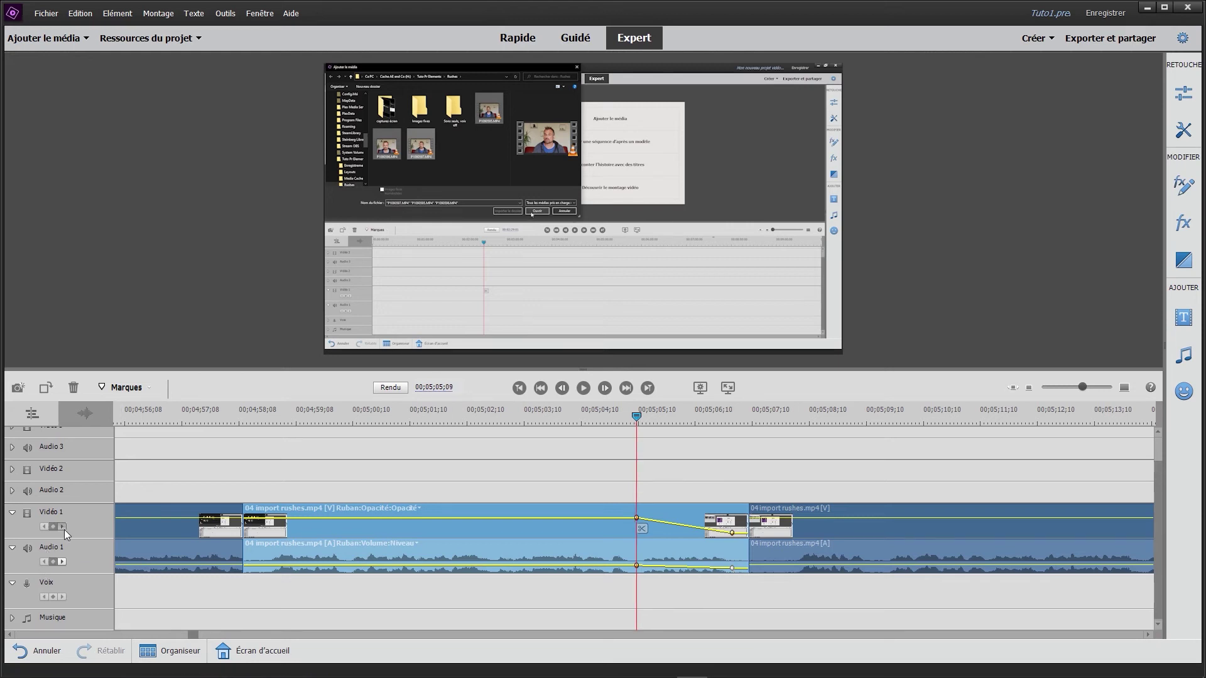
click(64, 563)
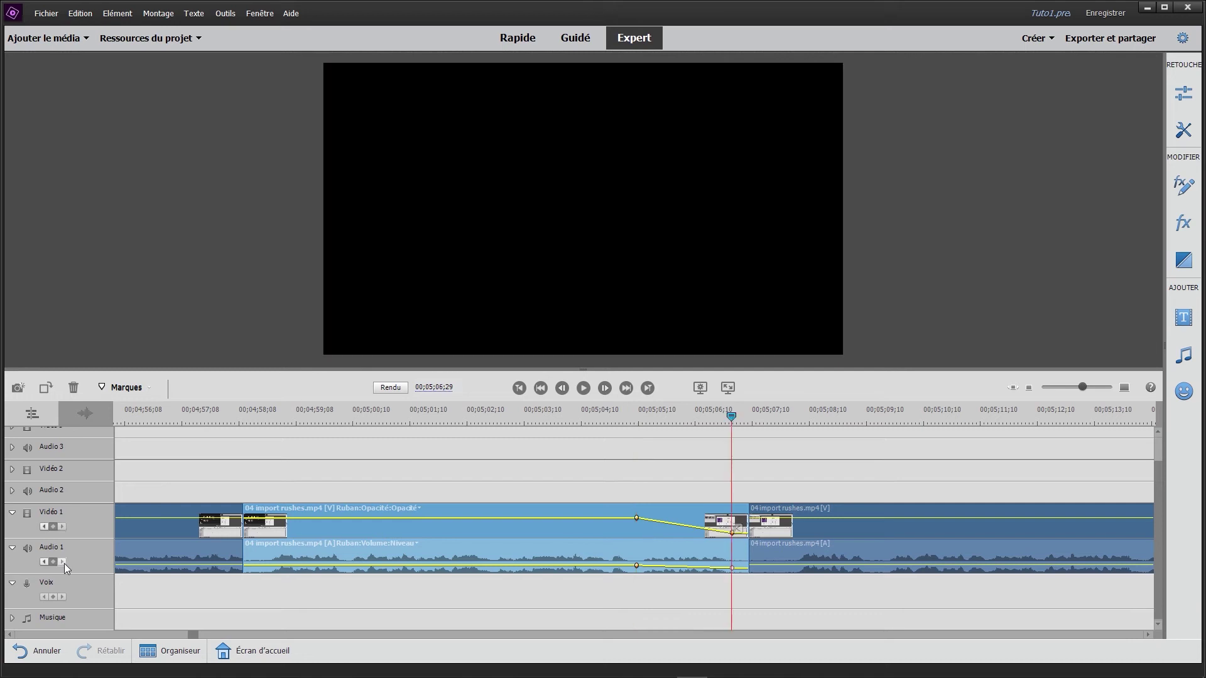
click(48, 527)
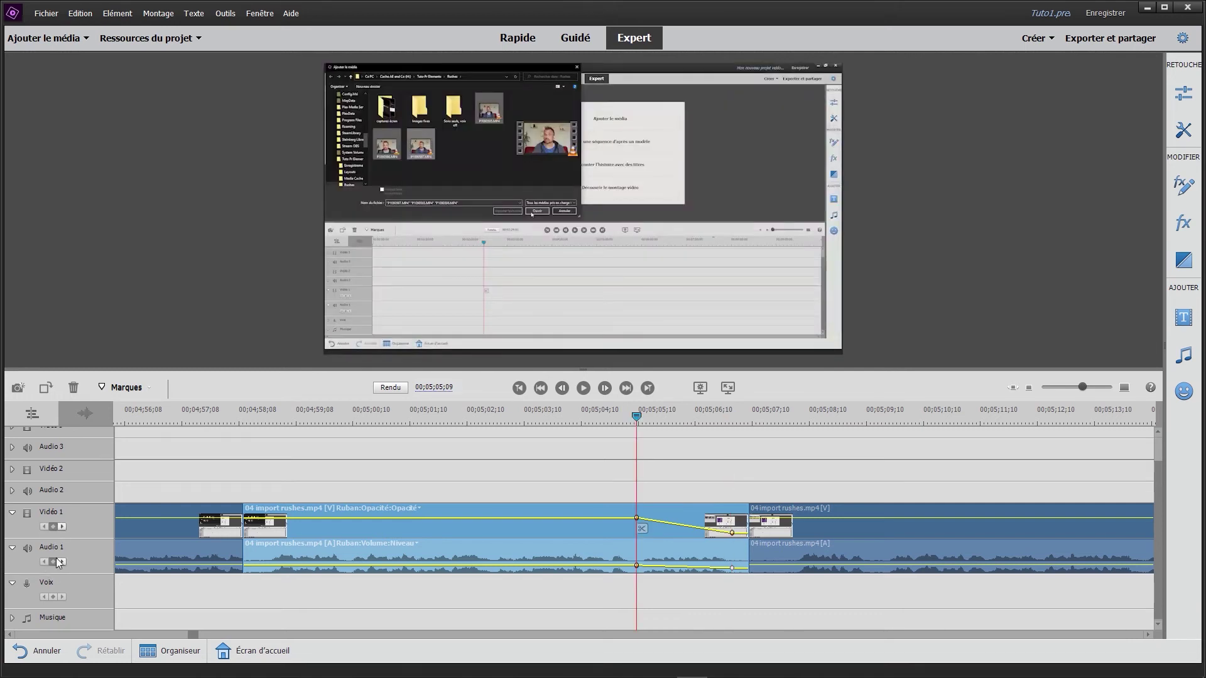
click(61, 526)
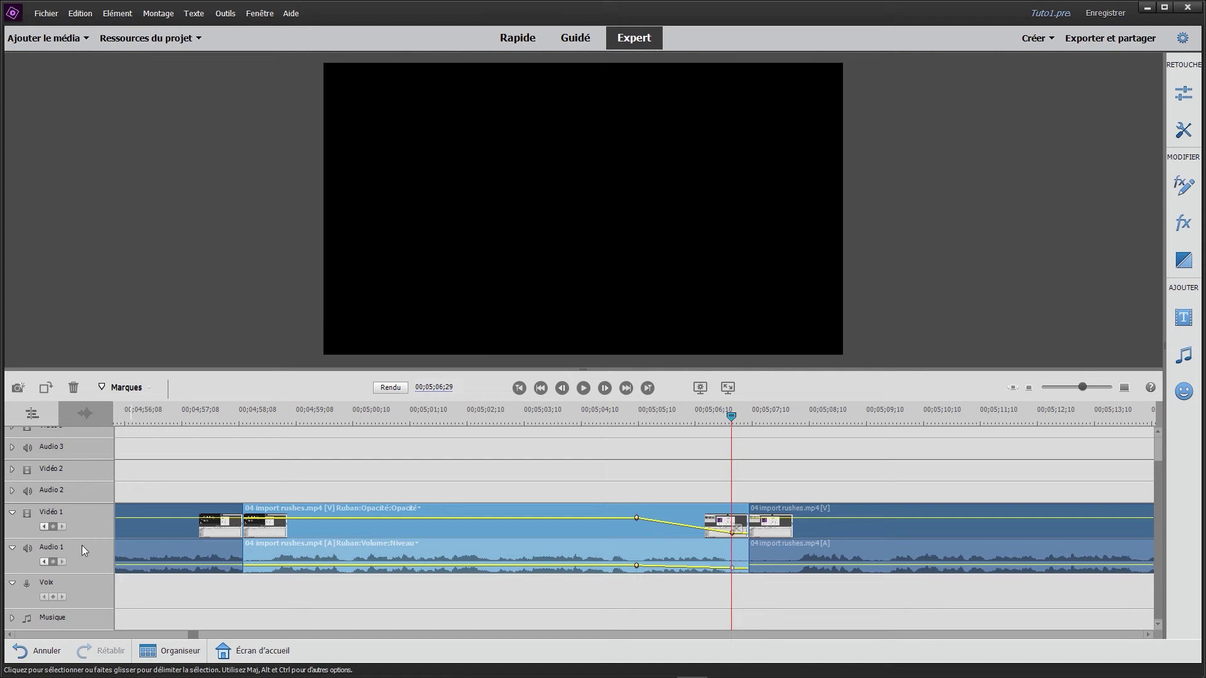
click(43, 528)
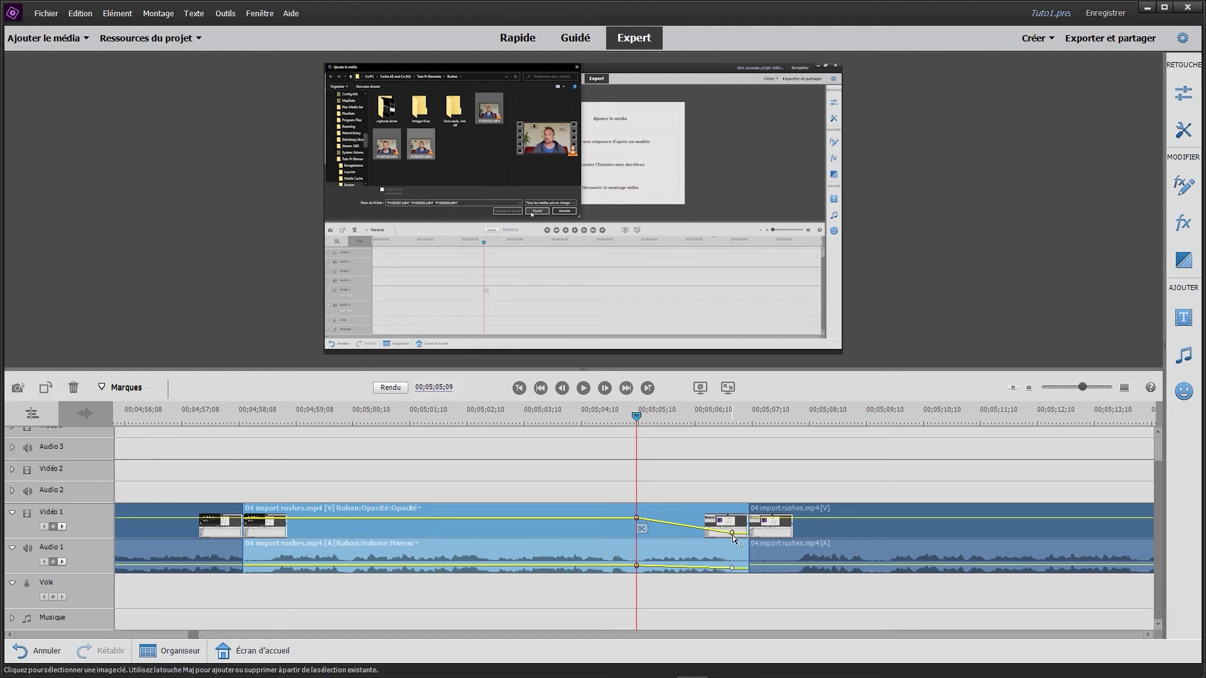
key(Delete)
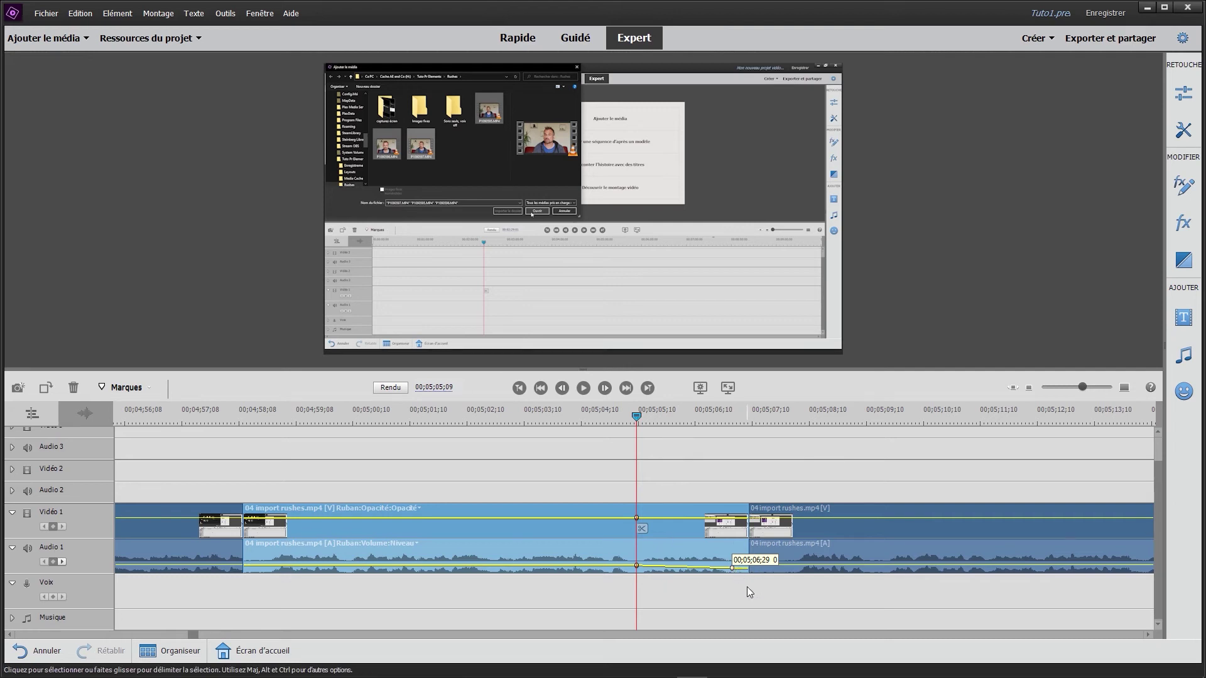
key(Delete)
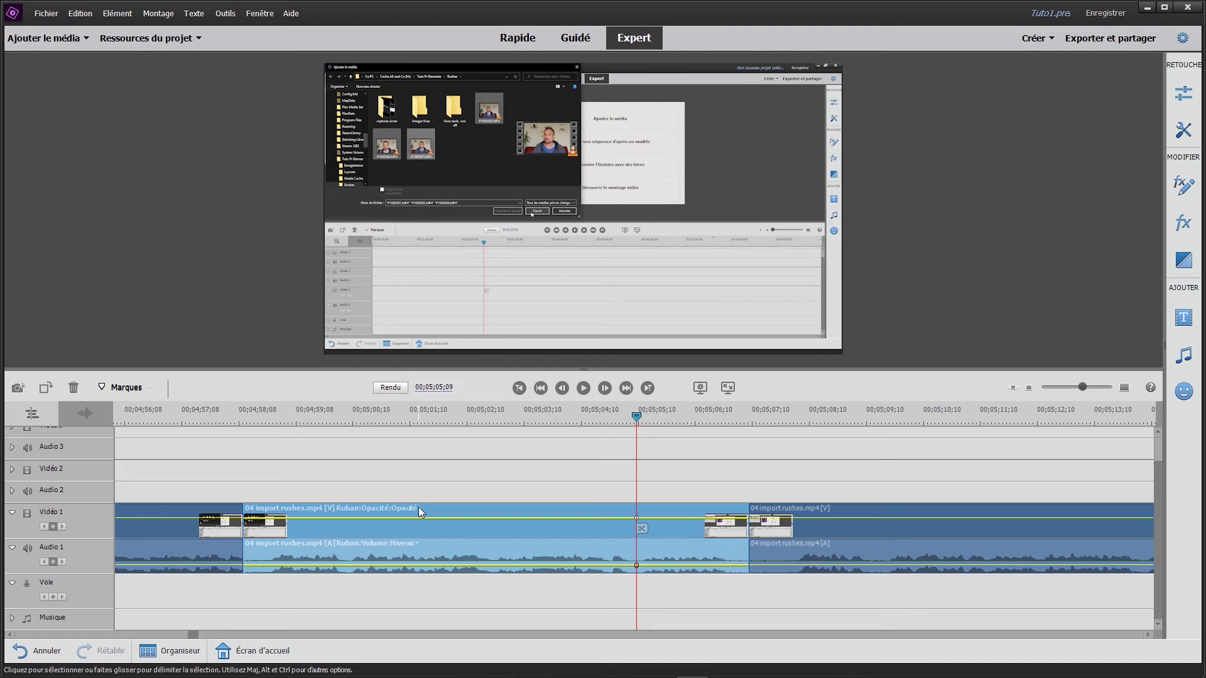
Step: Keyframe the clip's Mouvement > Position, then push its picture fully off to the right by 00;05;07;01
click(1187, 186)
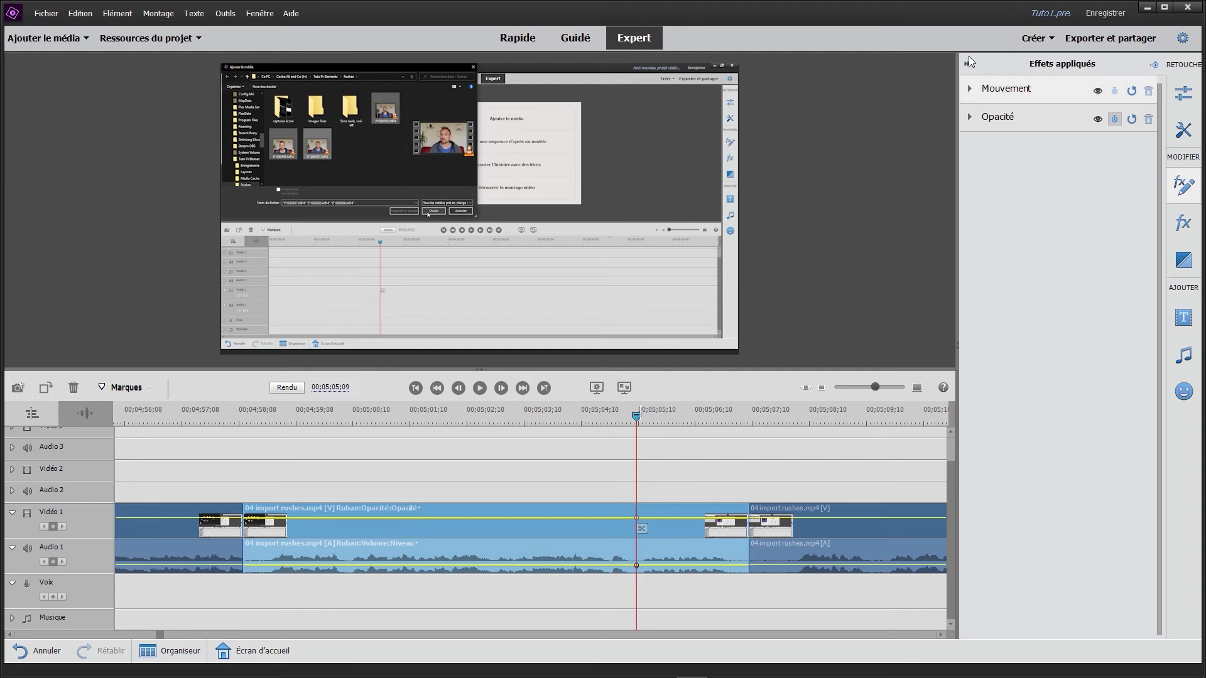
click(968, 64)
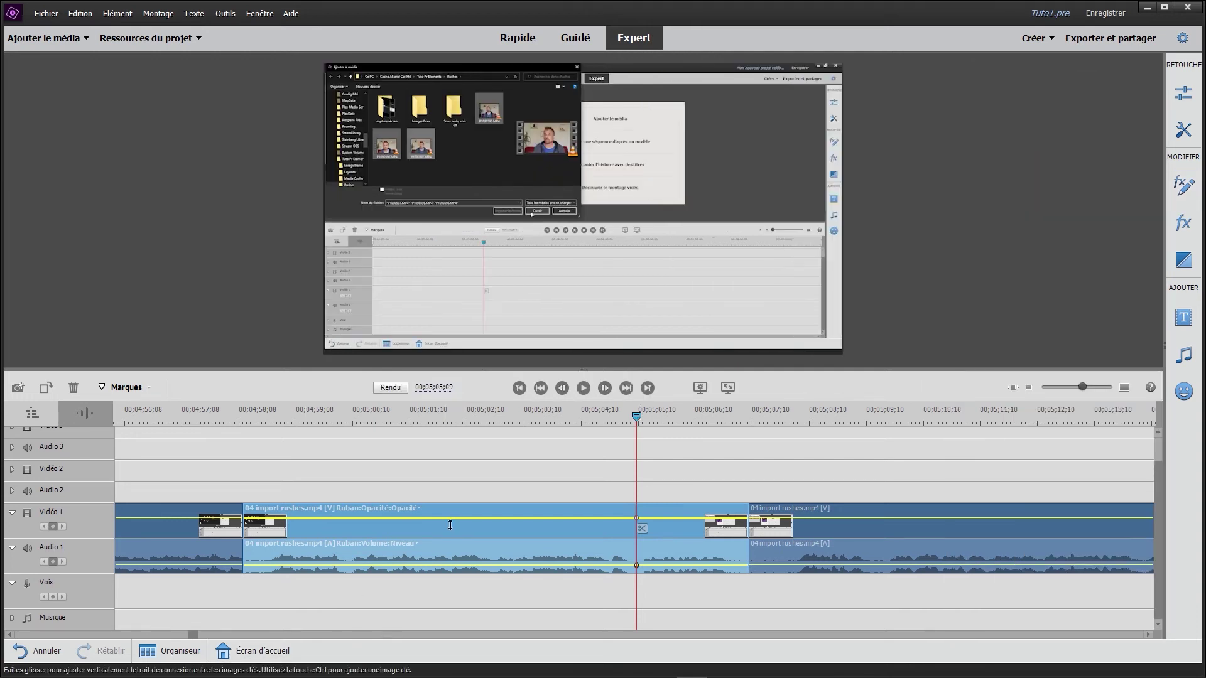
click(413, 510)
mouse_move(409, 516)
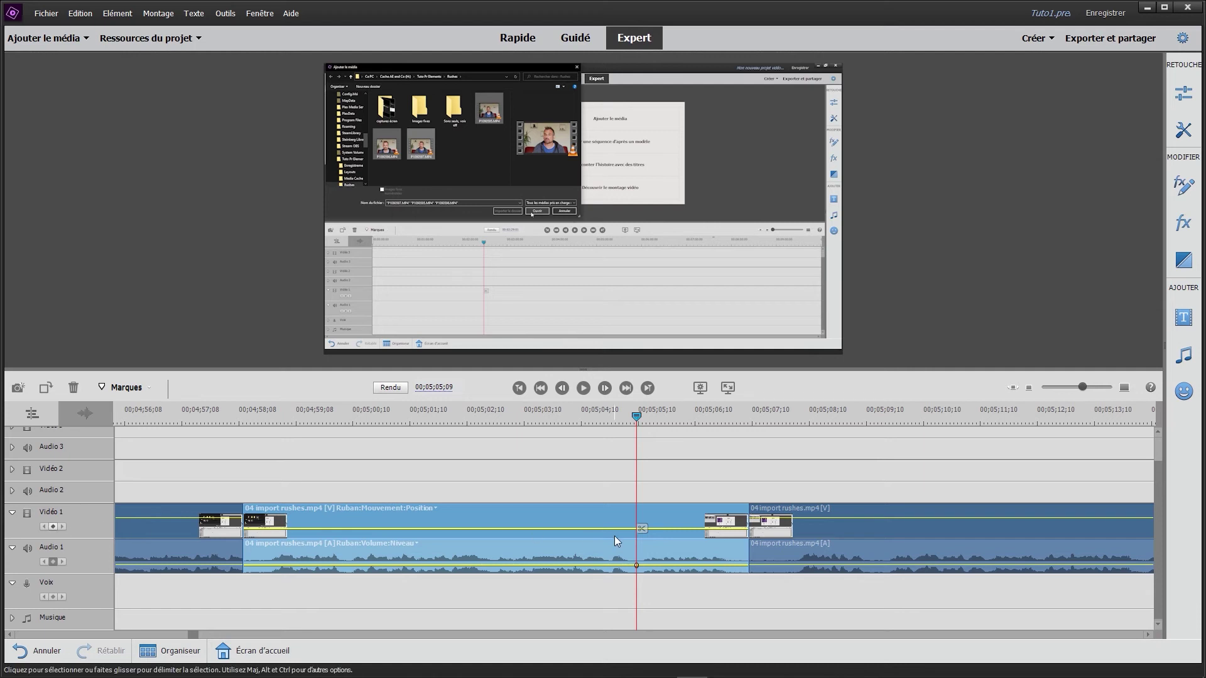
click(53, 526)
drag(636, 417, 735, 419)
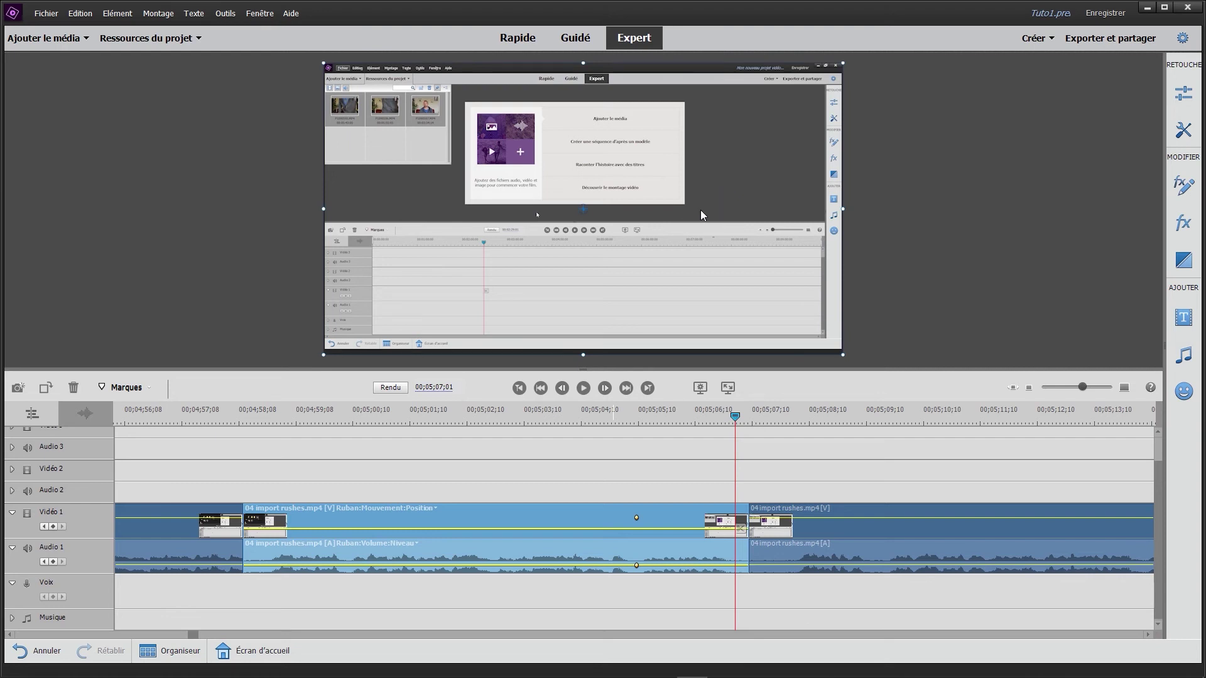
mouse_move(711, 197)
mouse_down()
mouse_move(860, 190)
mouse_move(781, 205)
mouse_move(786, 235)
mouse_move(1201, 239)
mouse_up()
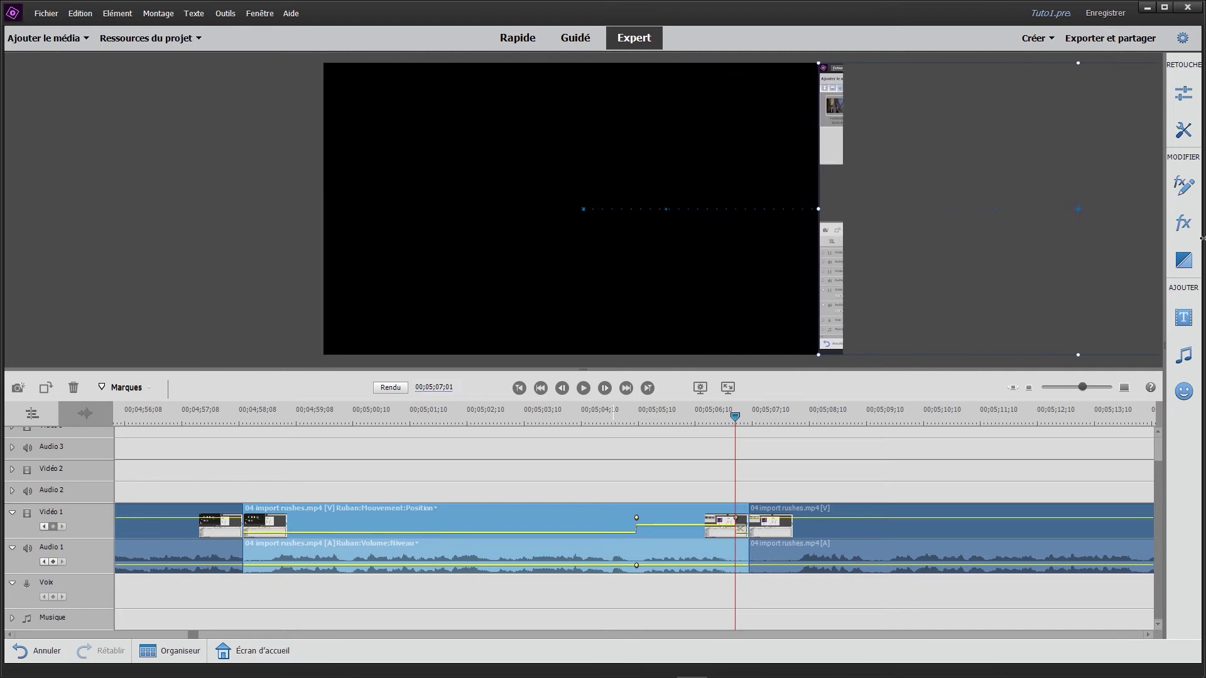
drag(840, 216, 907, 235)
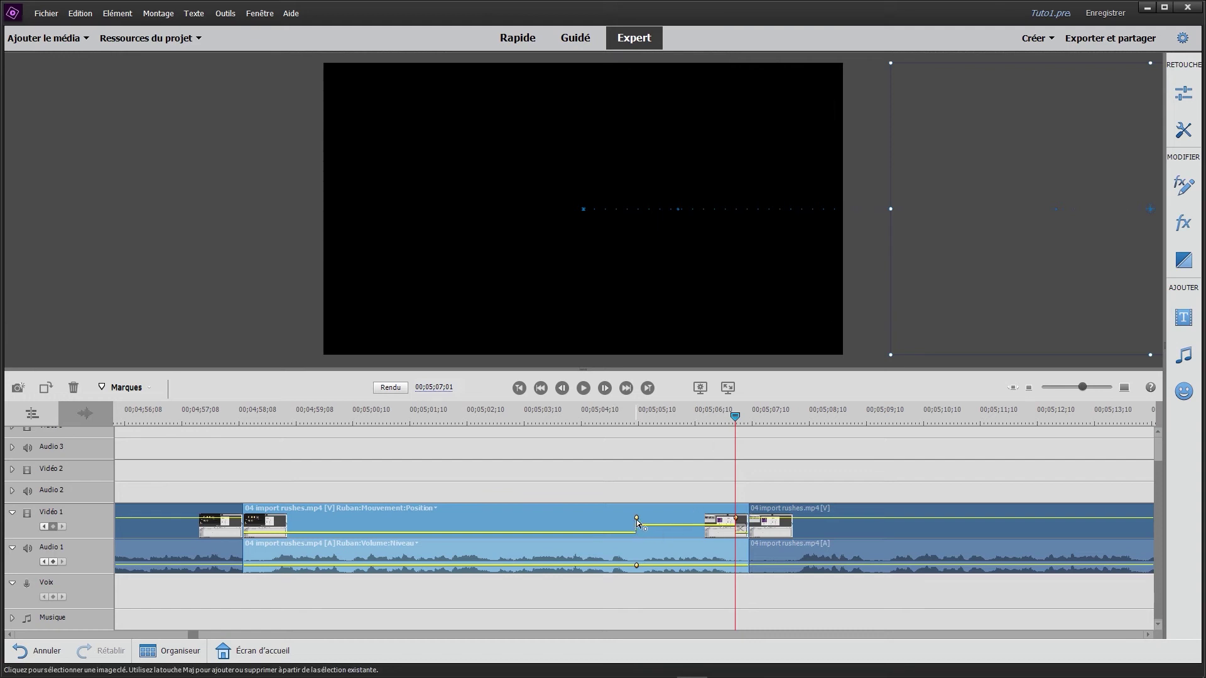
Step: Replay the slide-out several times, then return to the first keyframe showing Position 960,0 / 540,0
click(627, 411)
key(space)
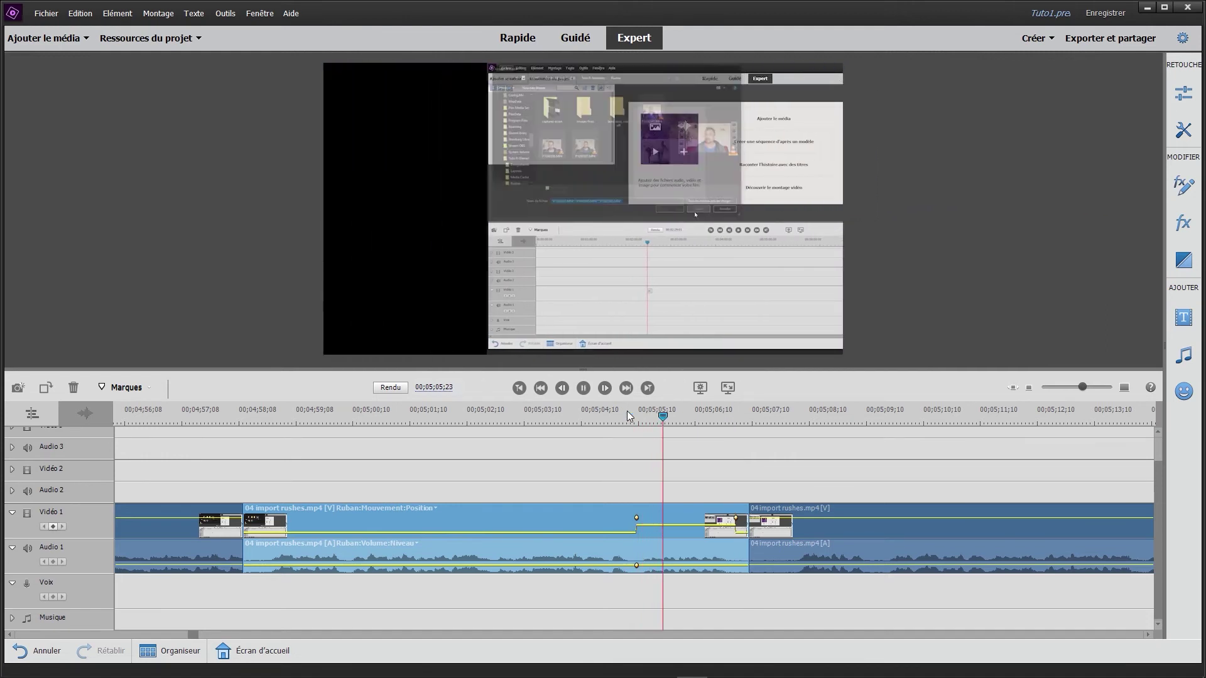
key(space)
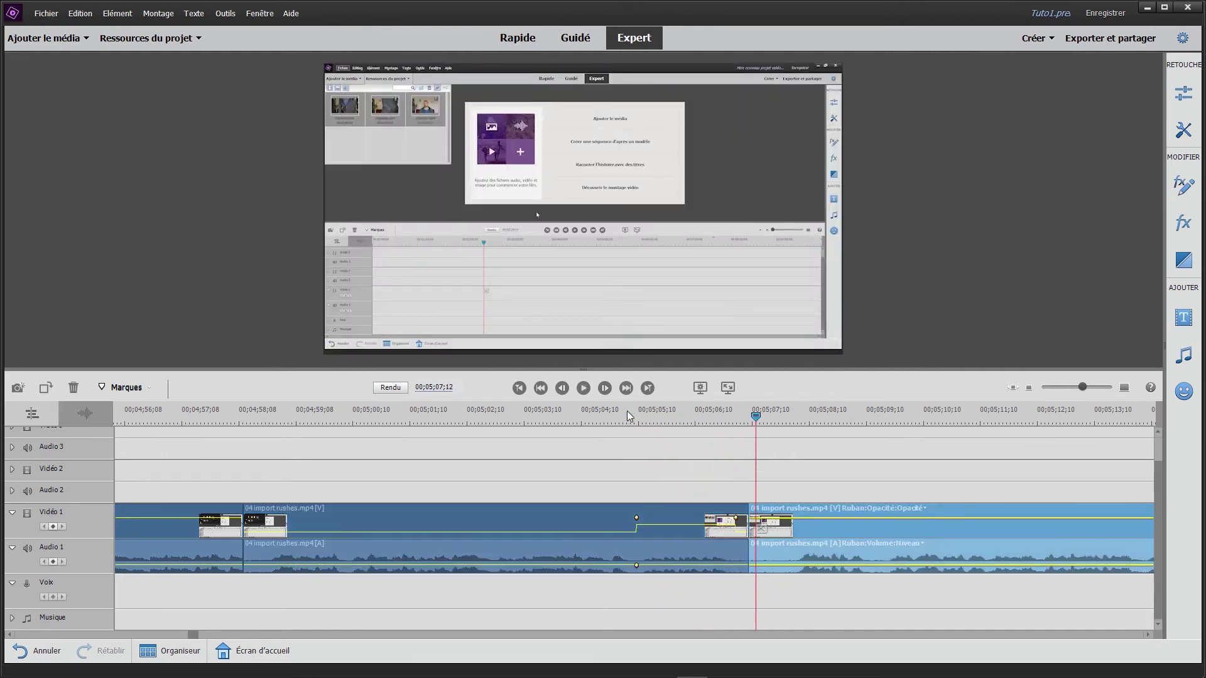
click(612, 411)
key(space)
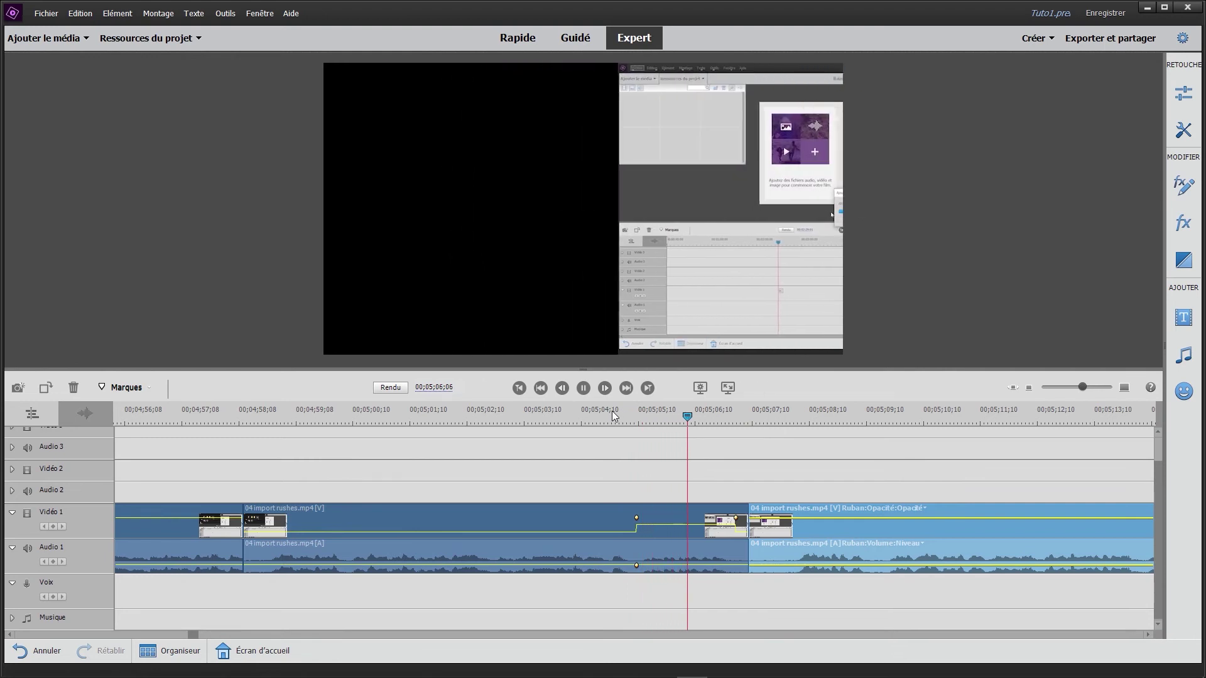
drag(620, 415, 629, 418)
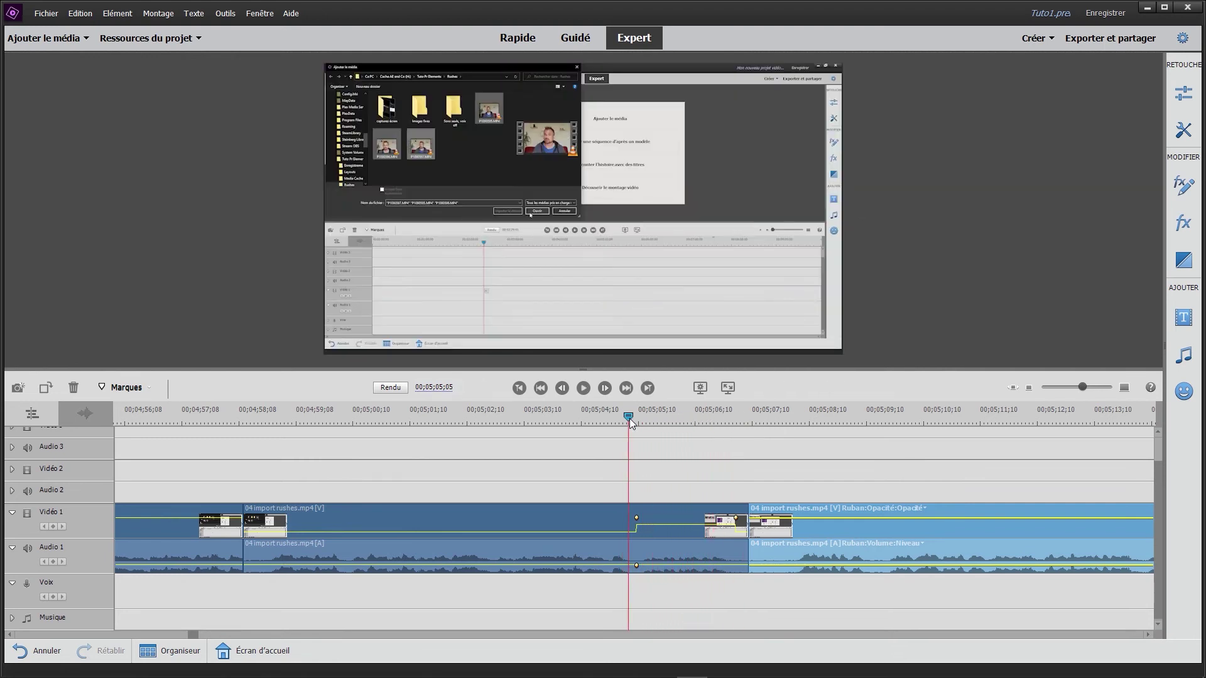
key(space)
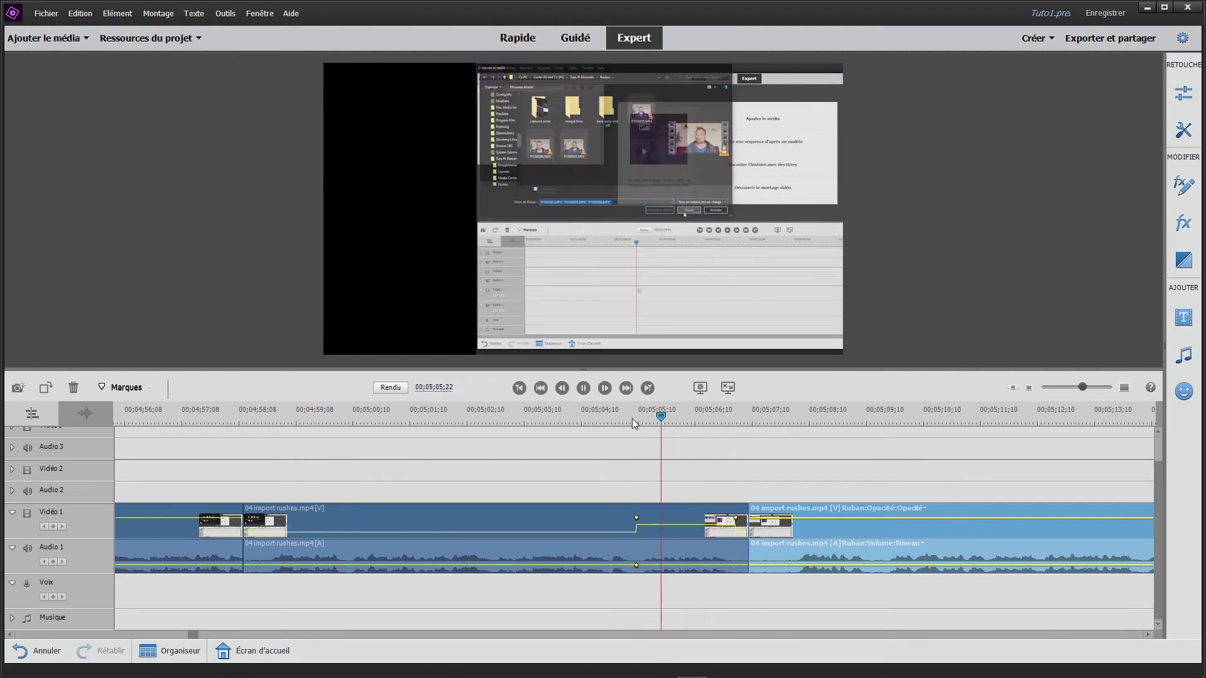
click(633, 420)
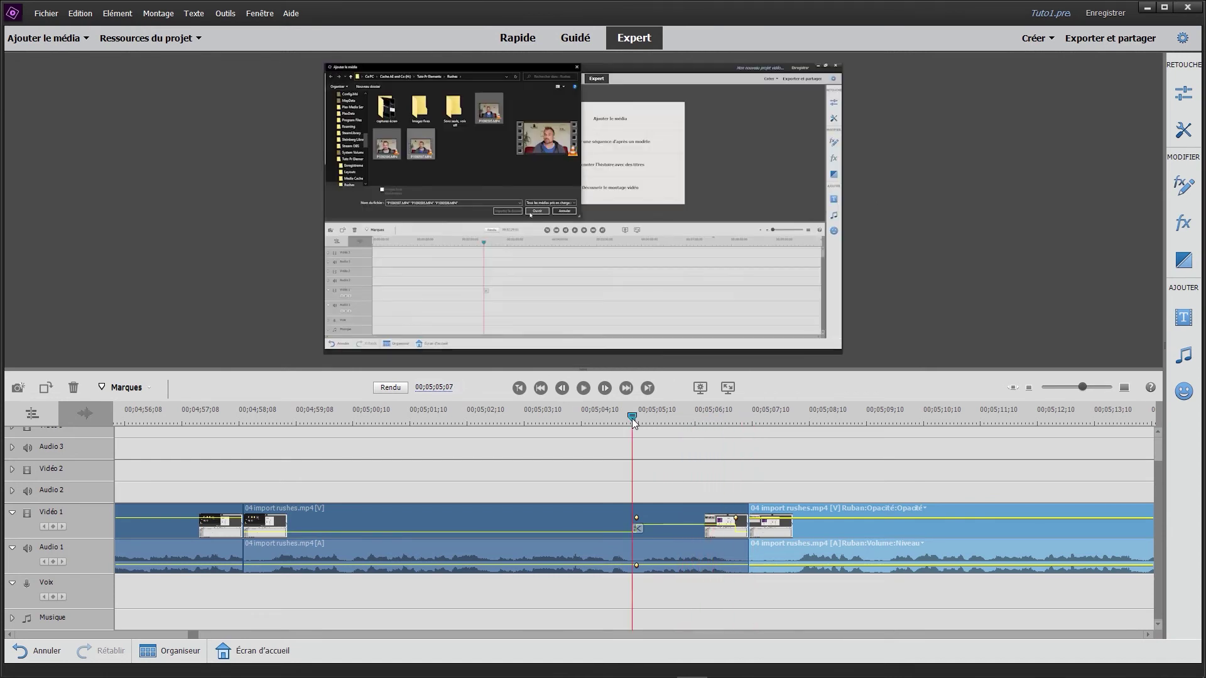
drag(630, 420, 625, 420)
key(space)
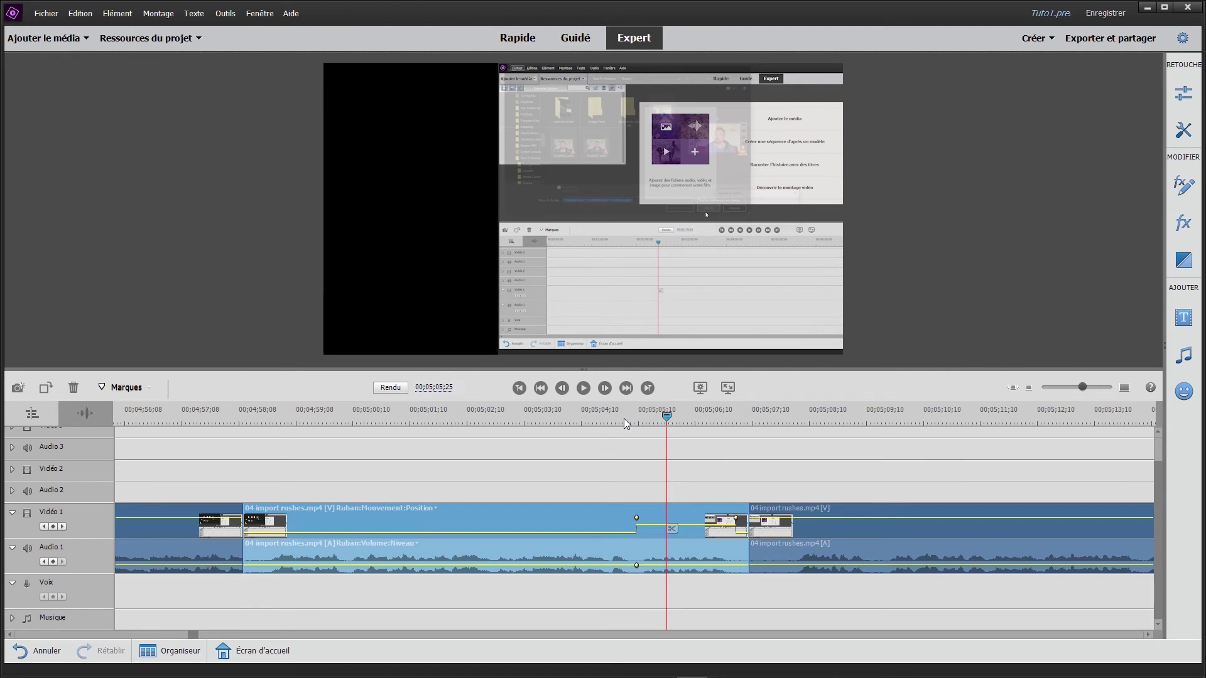
click(62, 526)
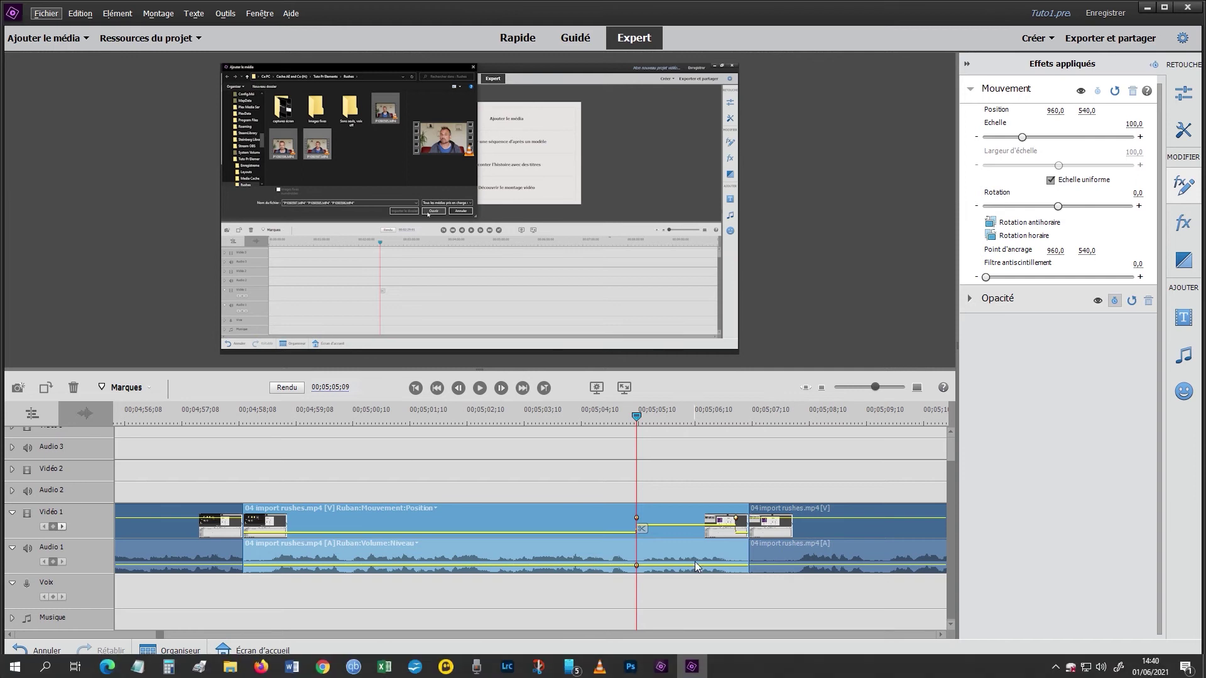
Step: Move the slide-out keyframe to 00;05;06;01 and add a later keyframe returning Position X to 960,0
right_click(637, 519)
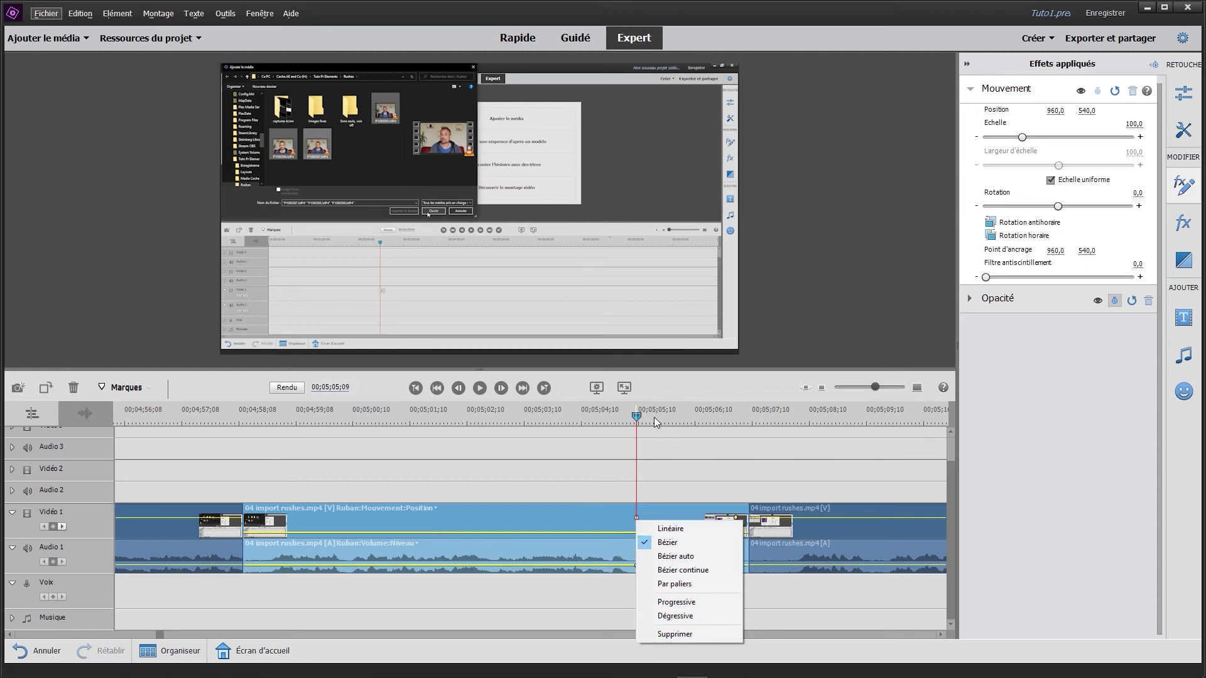
click(639, 412)
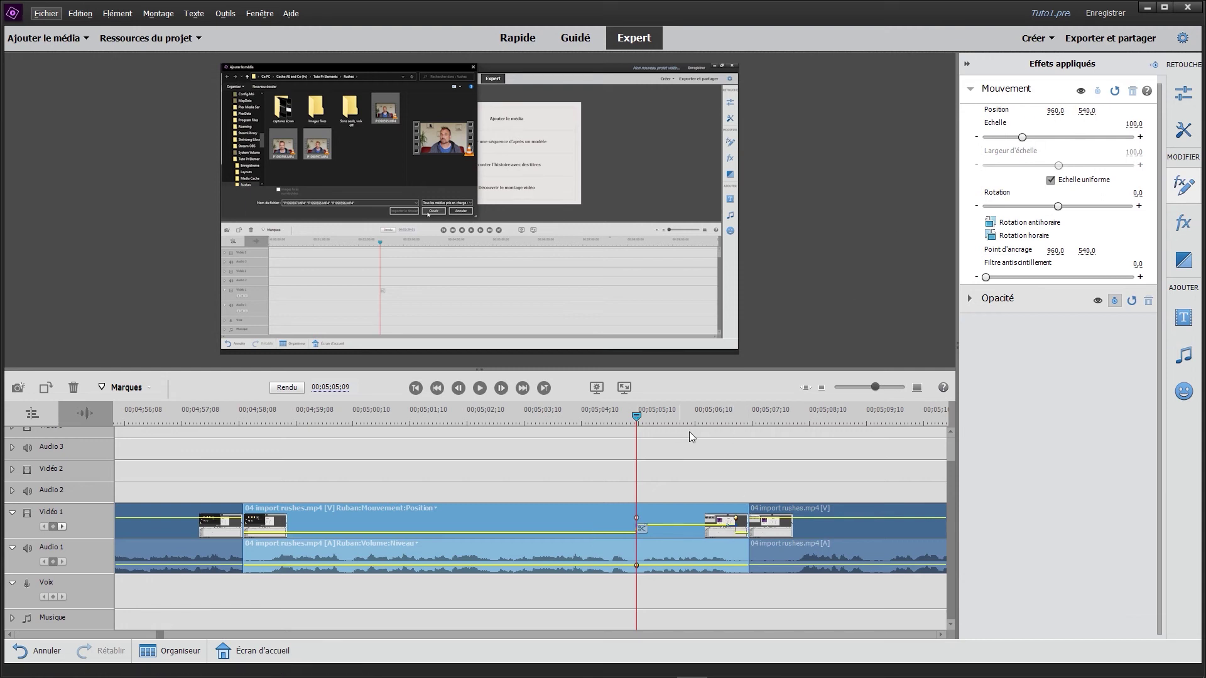
drag(739, 521, 682, 522)
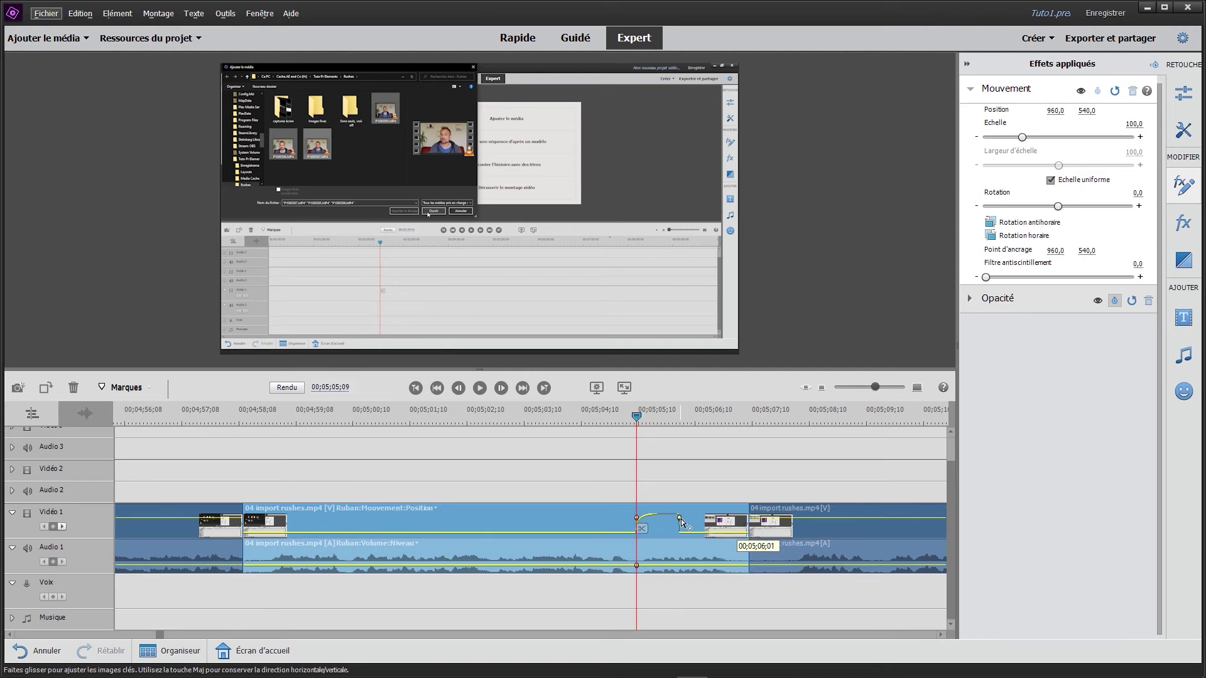
drag(714, 414, 714, 414)
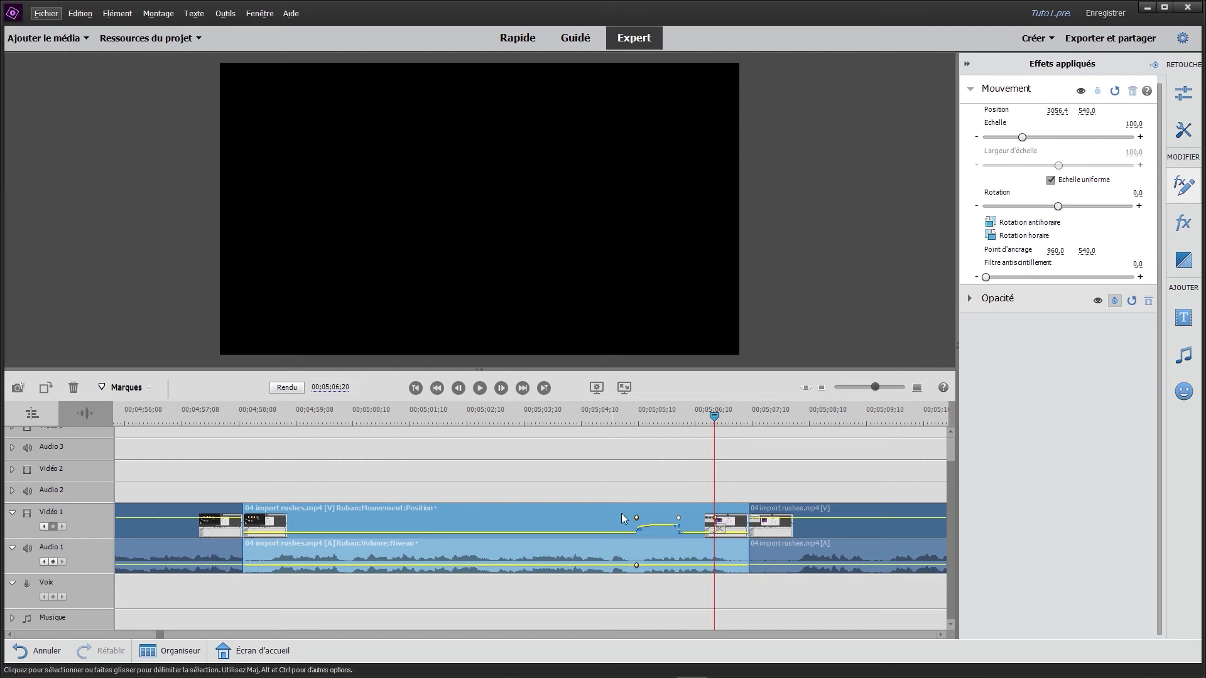
click(1059, 110)
text(960)
key(Return)
Step: Set the slide-out keyframe's interpolation to Dégressive and replay the eased motion
click(627, 414)
key(space)
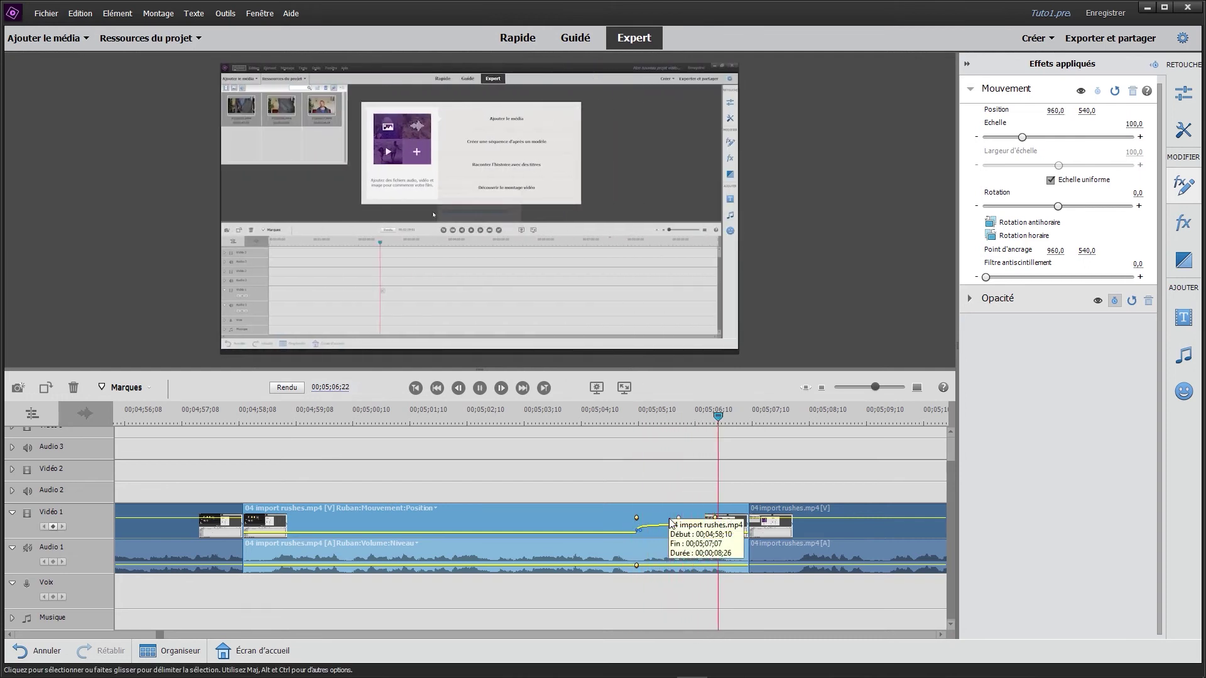
click(626, 415)
click(702, 421)
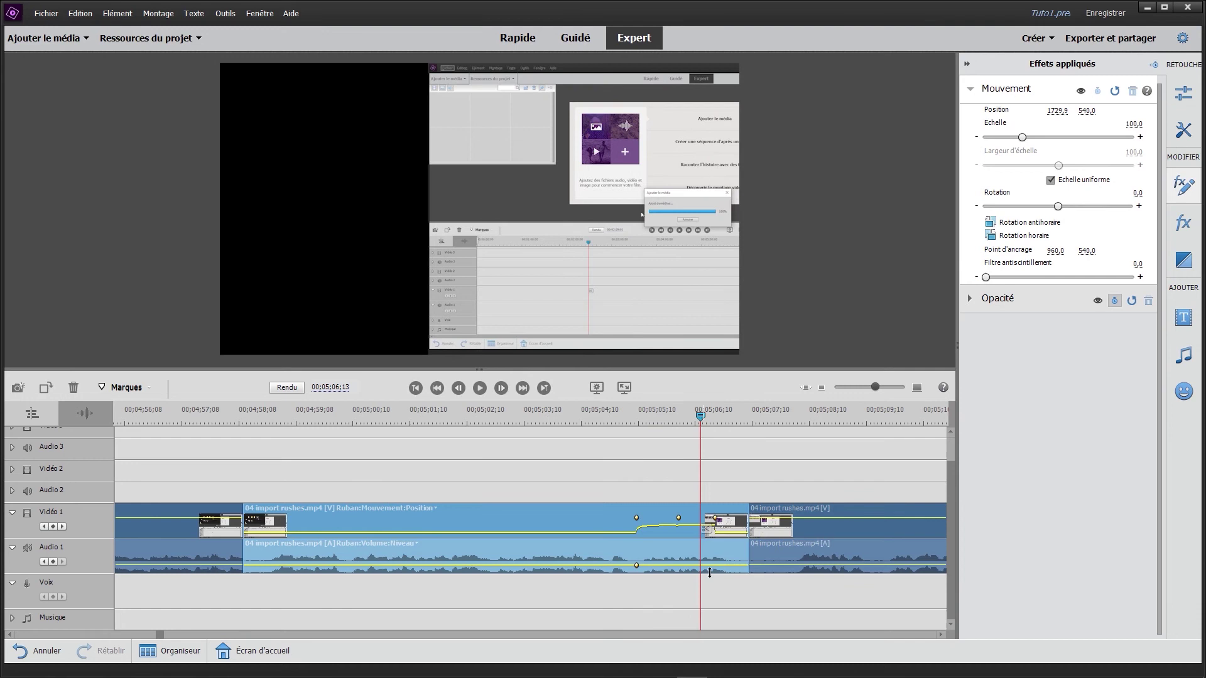
right_click(716, 519)
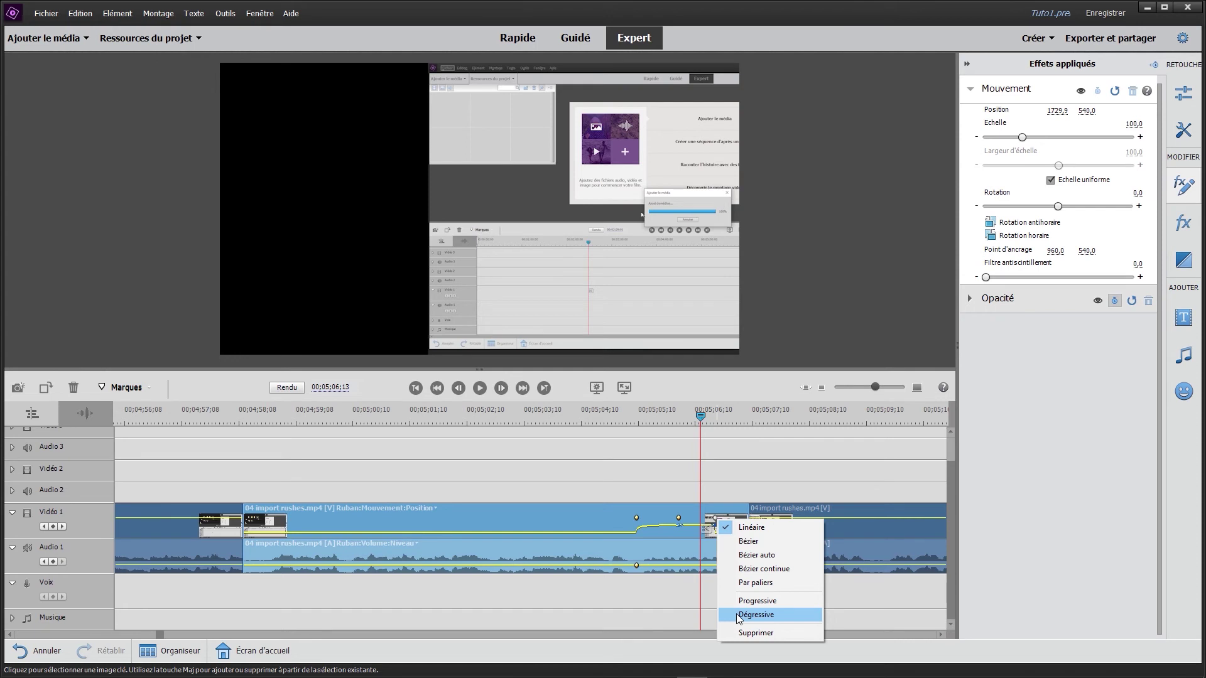
click(753, 615)
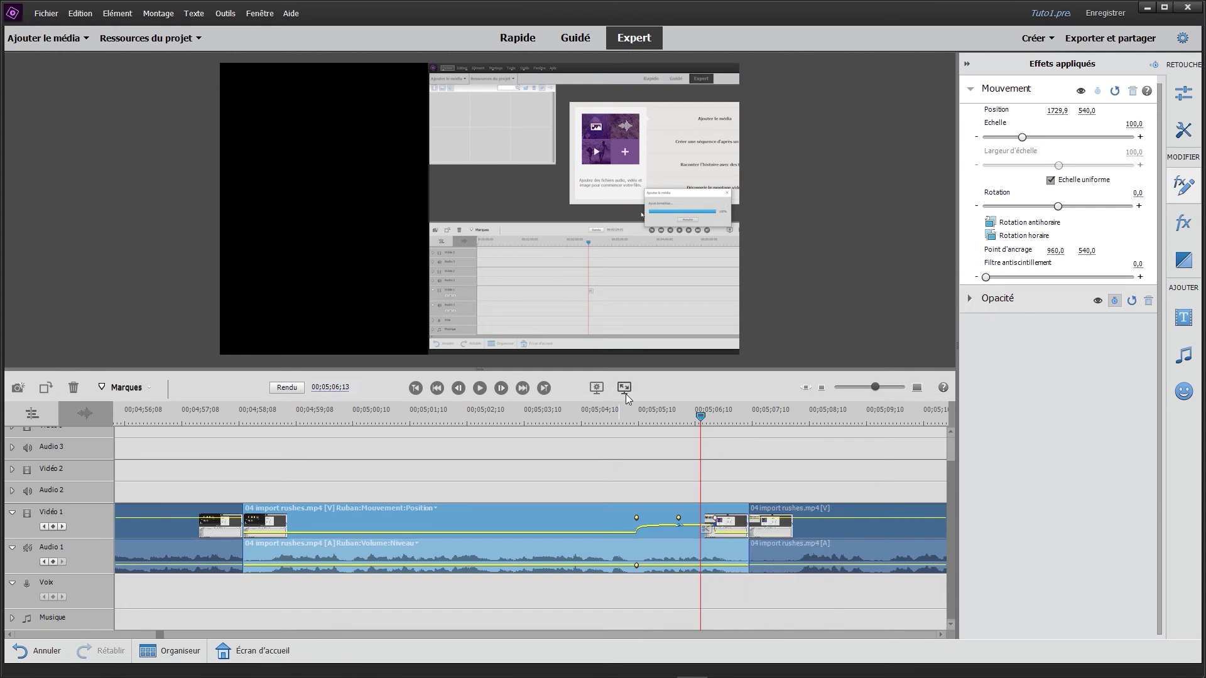
click(628, 420)
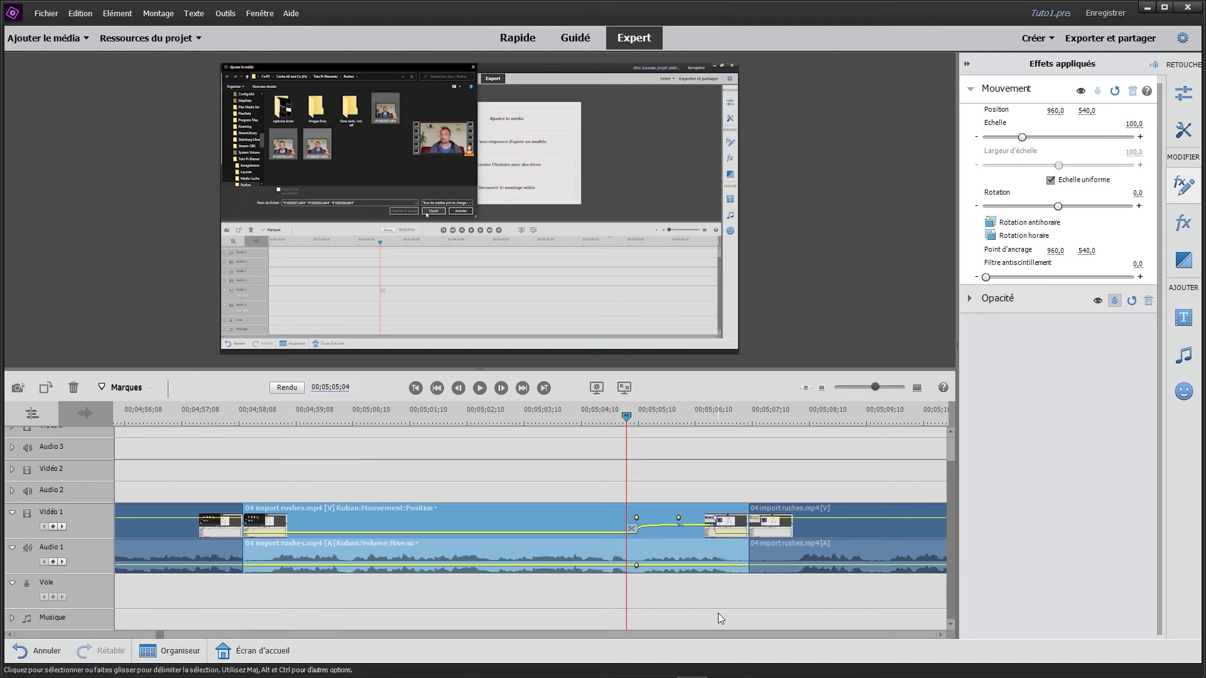
key(space)
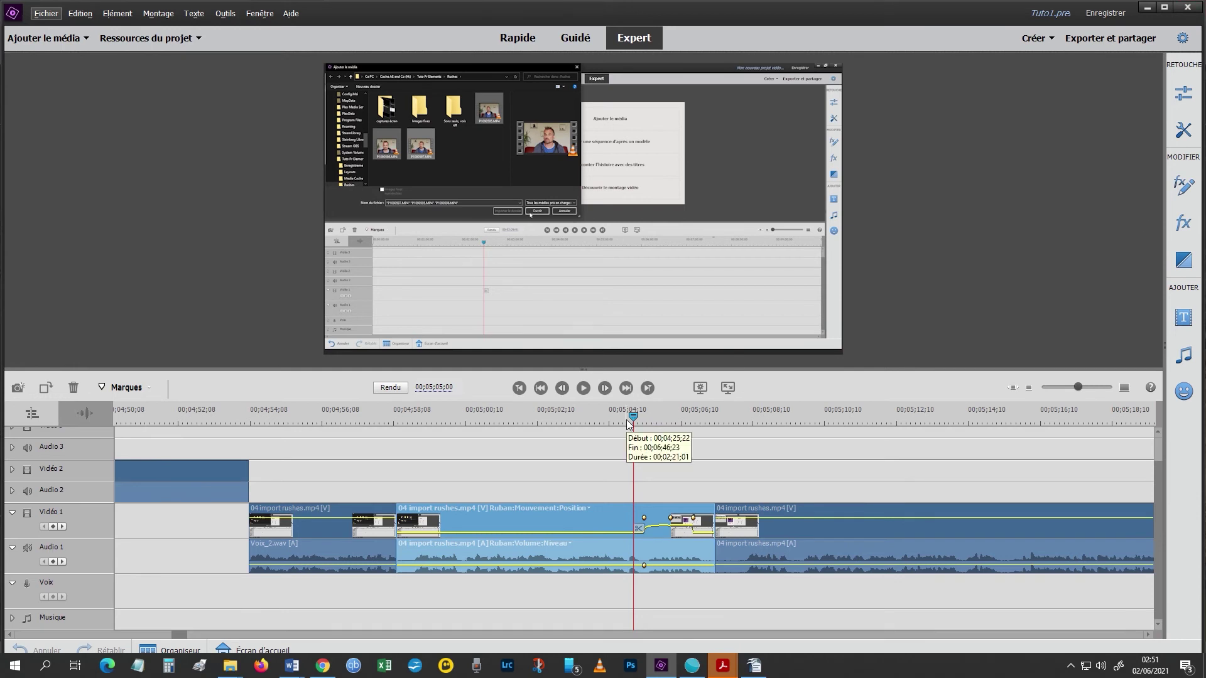
Step: Reveal the Effets appliqués keyframe timeline and drag the first Position keyframe slightly earlier
click(1169, 196)
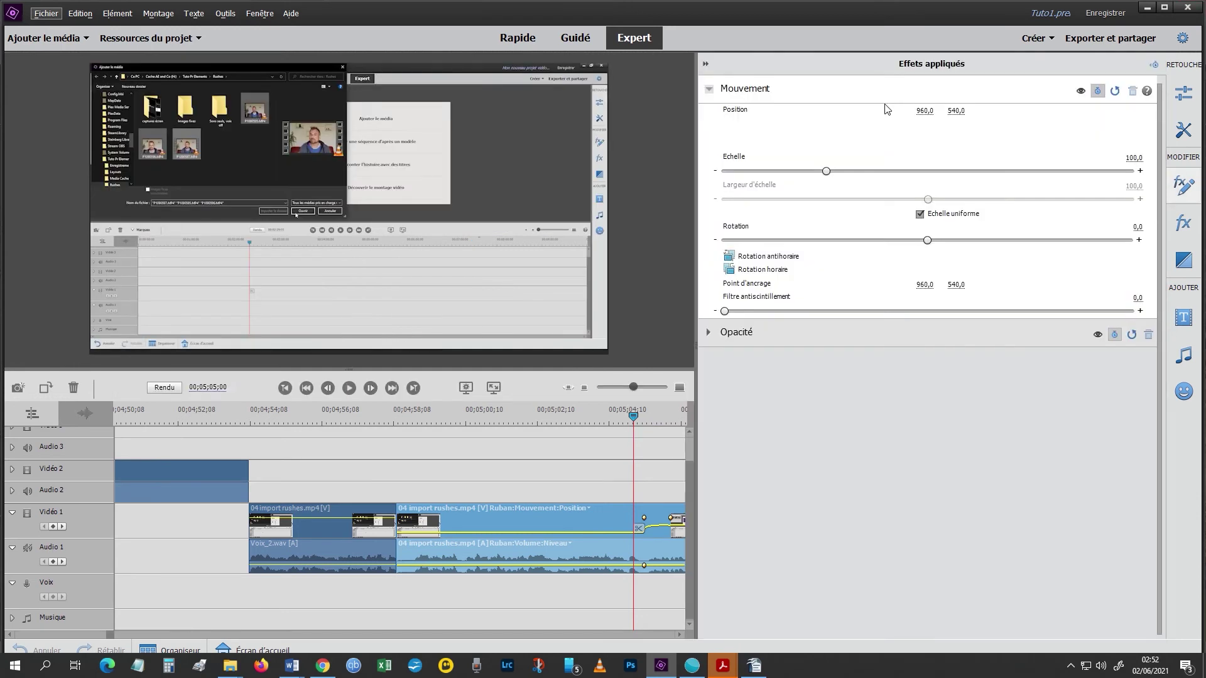
click(1156, 66)
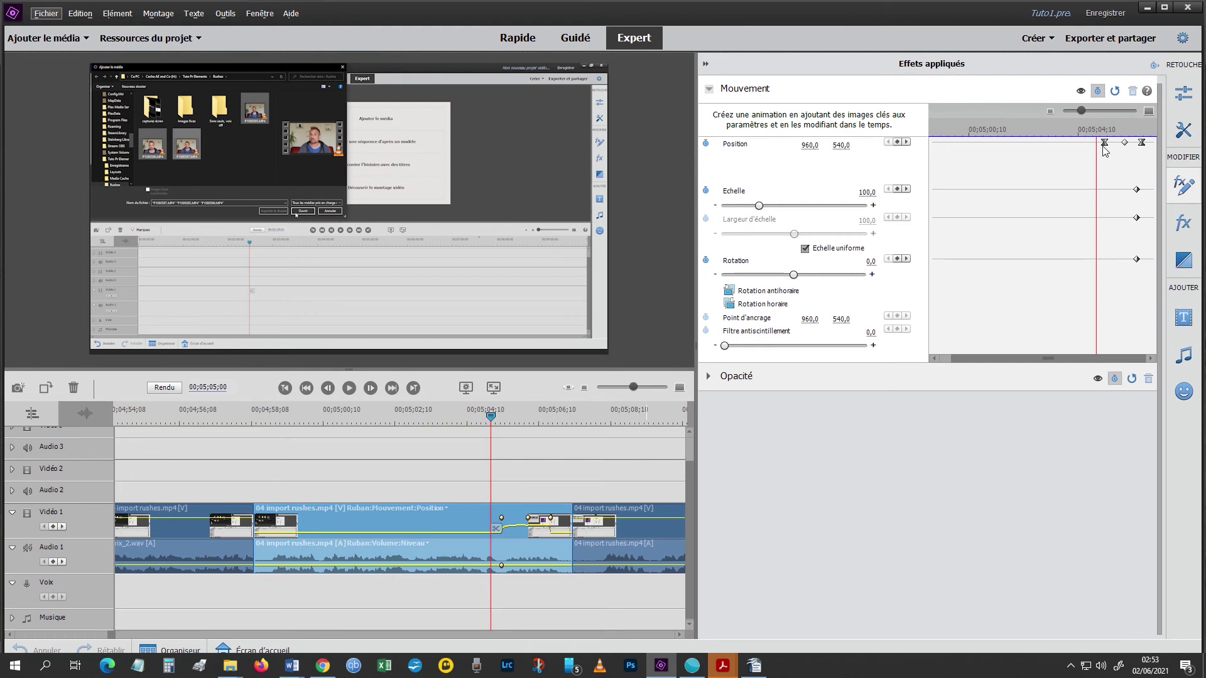
mouse_move(1104, 147)
mouse_down()
mouse_move(1086, 145)
mouse_move(1109, 143)
mouse_up()
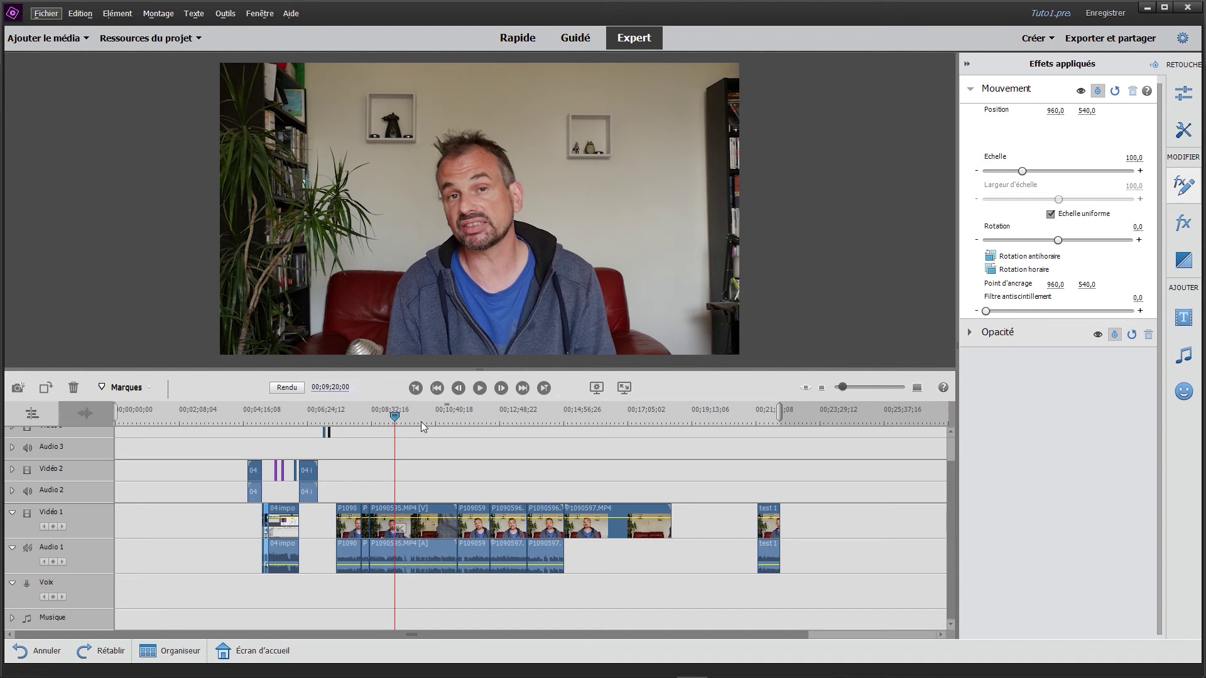
Step: Reframe the P1090595 clip by enlarging its Échelle and shifting it left, then scrub to check
click(426, 529)
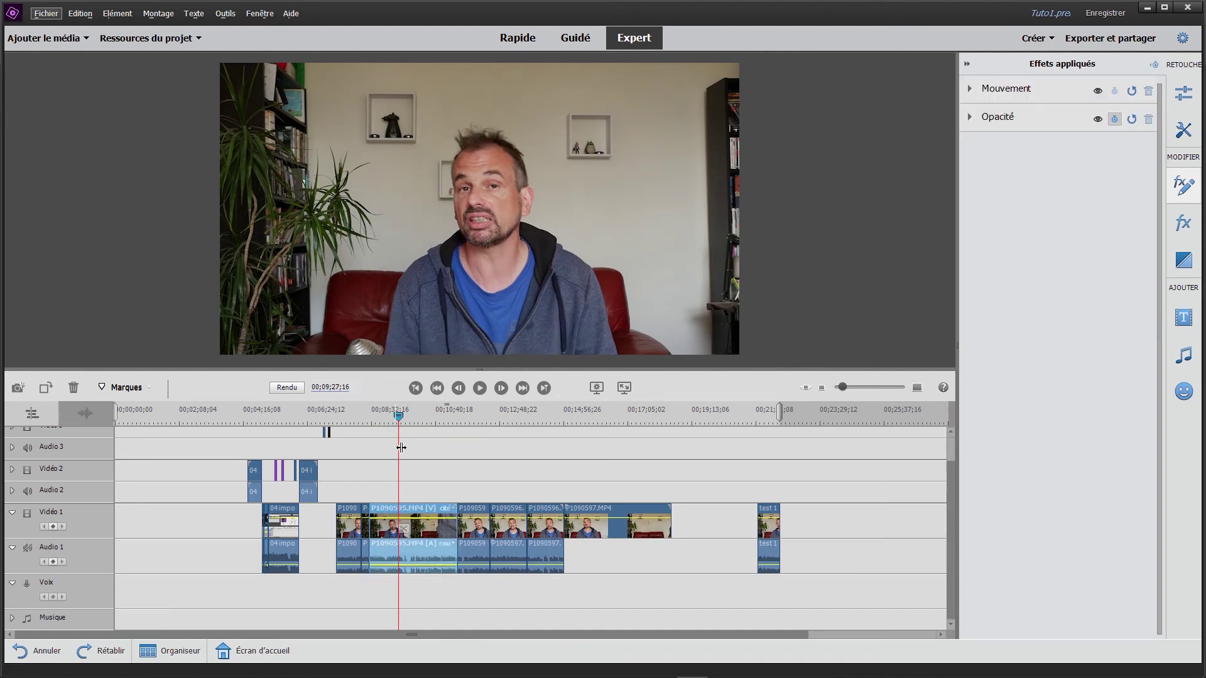
drag(399, 415, 413, 419)
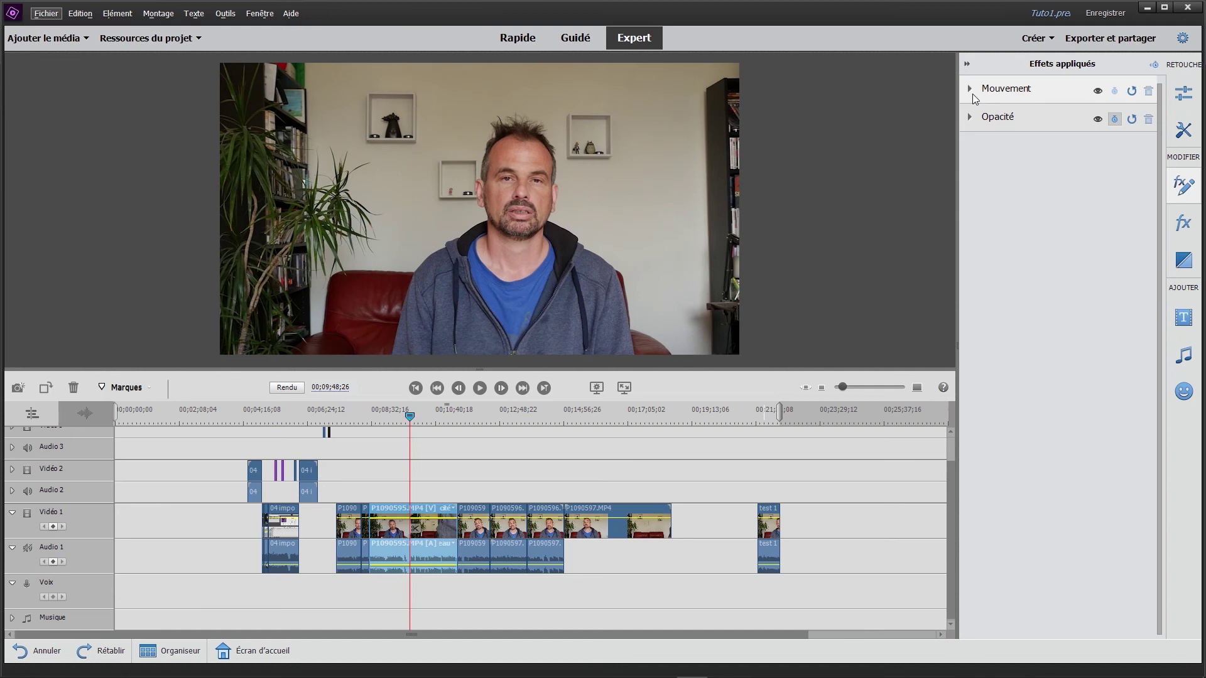
click(970, 89)
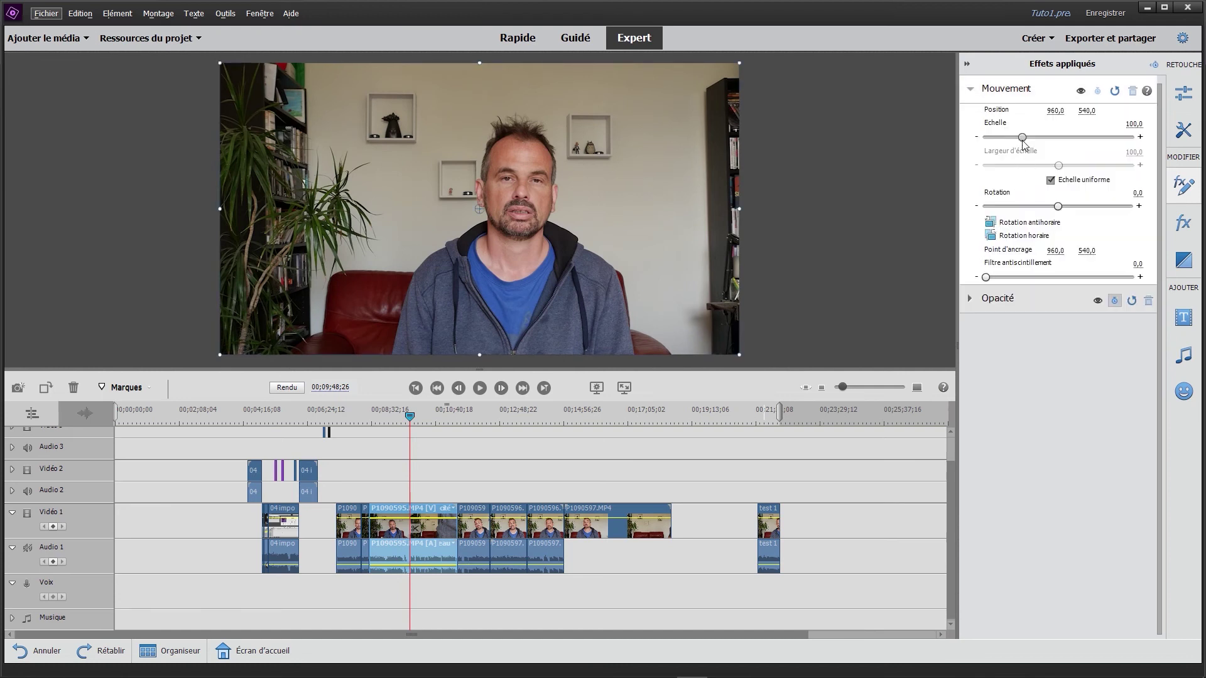
click(1134, 124)
text(11)
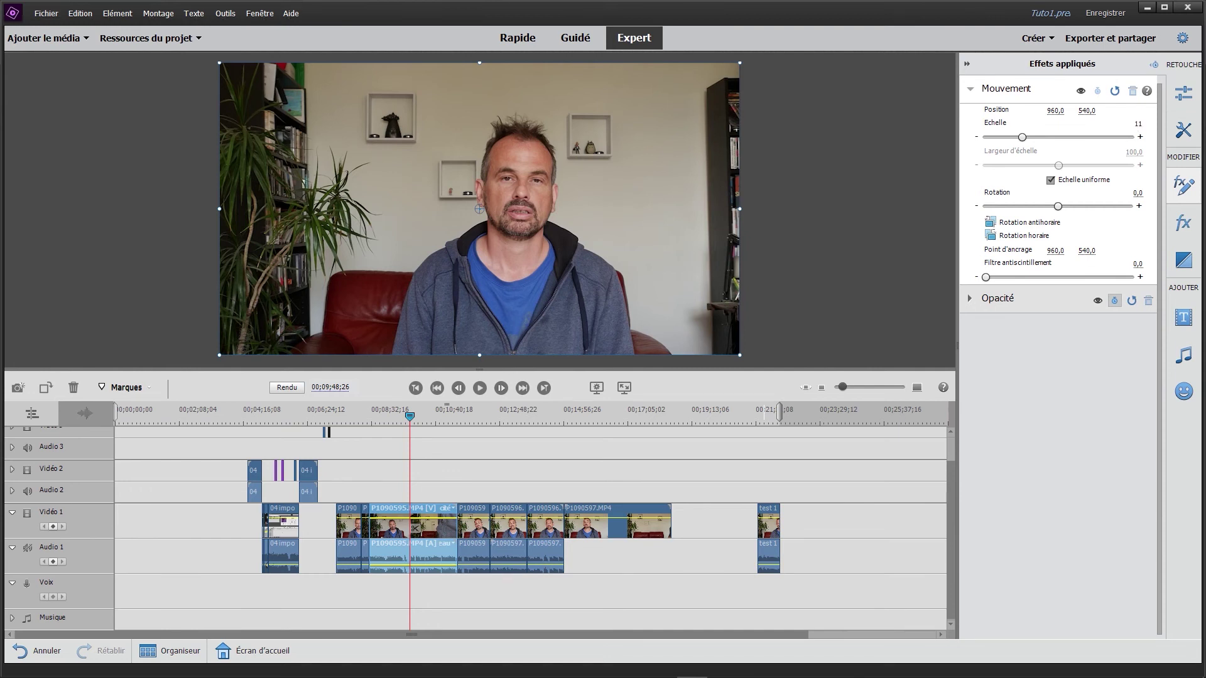
text(9)
key(Return)
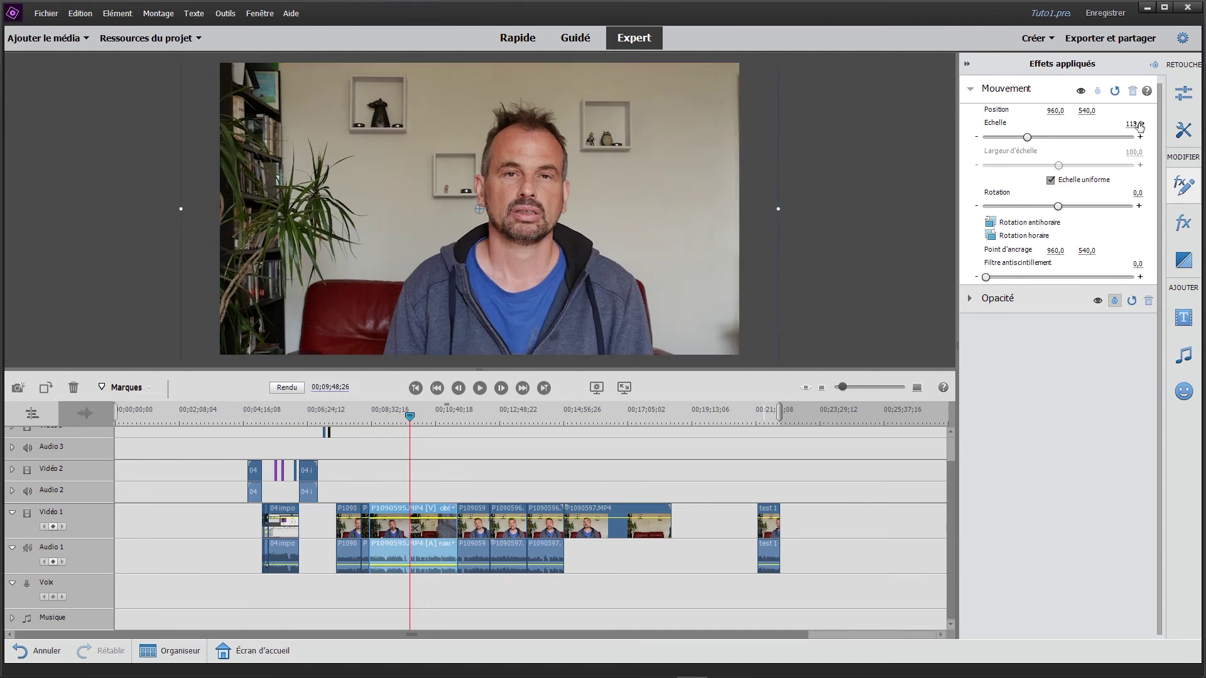
mouse_move(1056, 111)
mouse_down()
mouse_move(1033, 111)
mouse_move(1155, 510)
mouse_up()
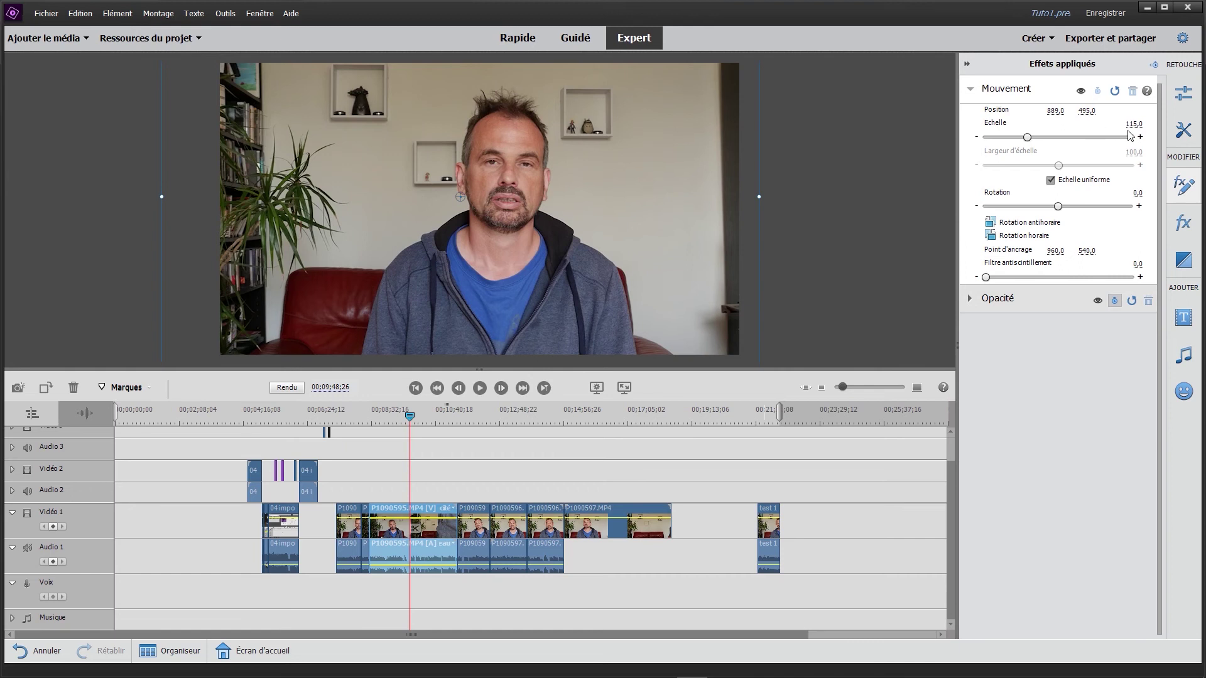
click(472, 421)
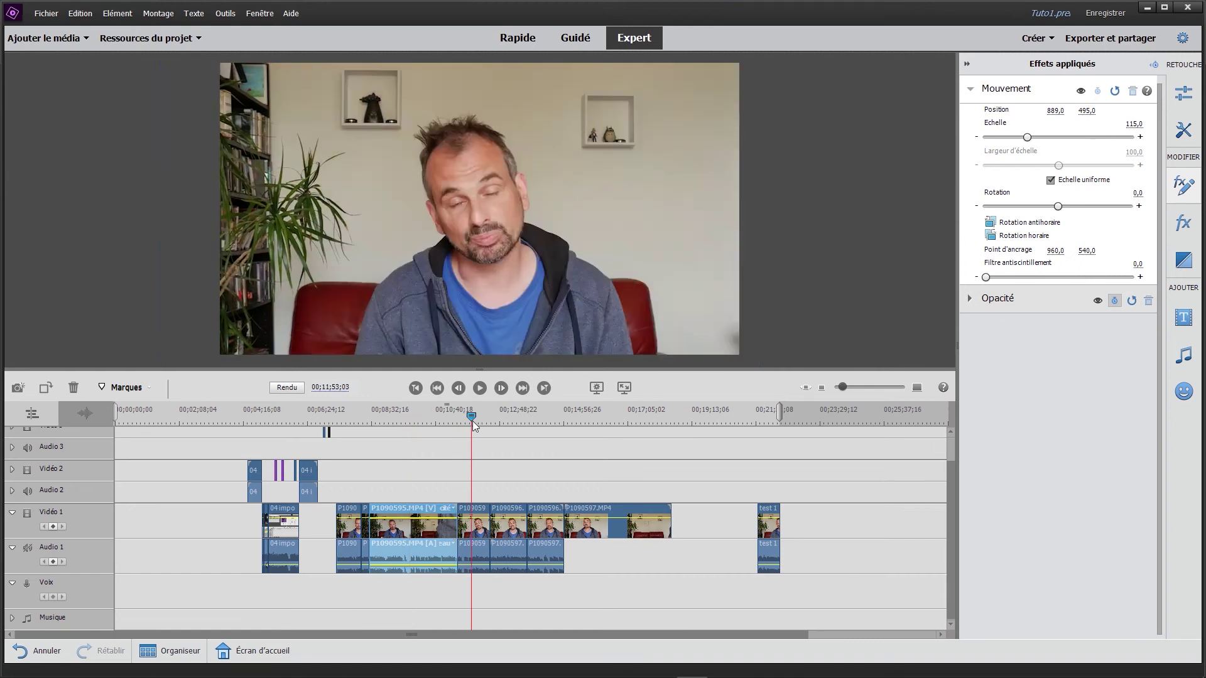
mouse_move(473, 421)
mouse_down()
mouse_move(545, 433)
mouse_move(420, 428)
mouse_up()
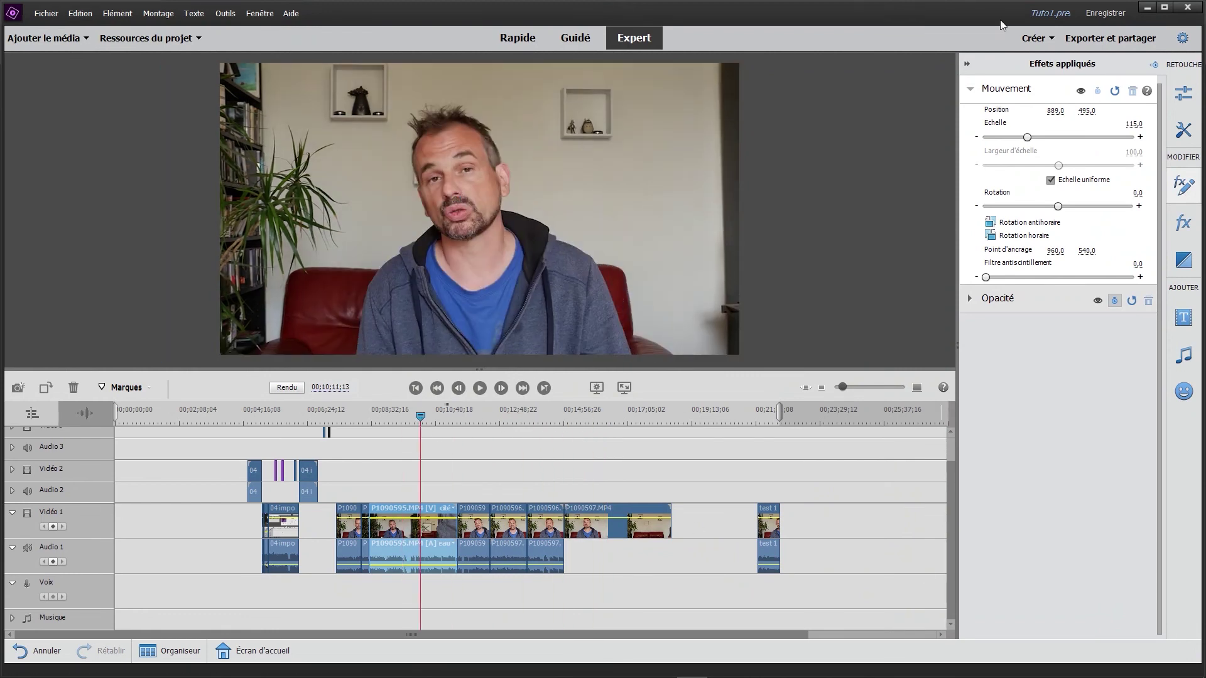
Step: Copy the Mouvement settings and select the following Vidéo 1 clips to receive them
right_click(1005, 94)
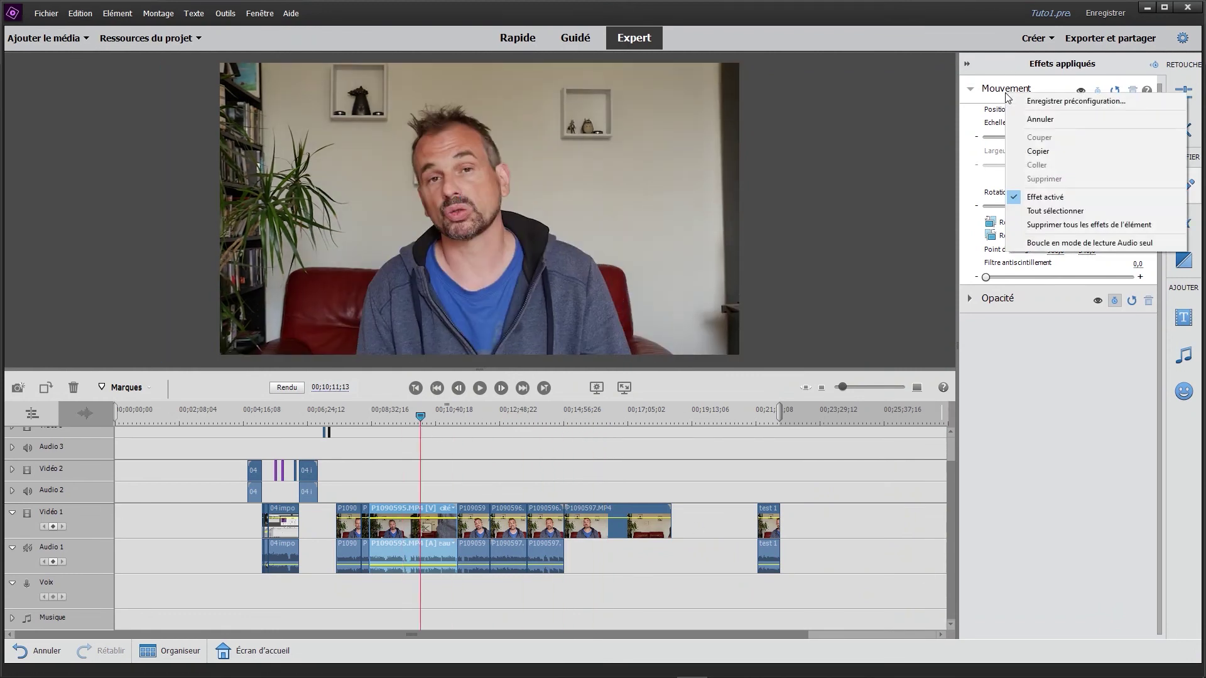
click(1040, 151)
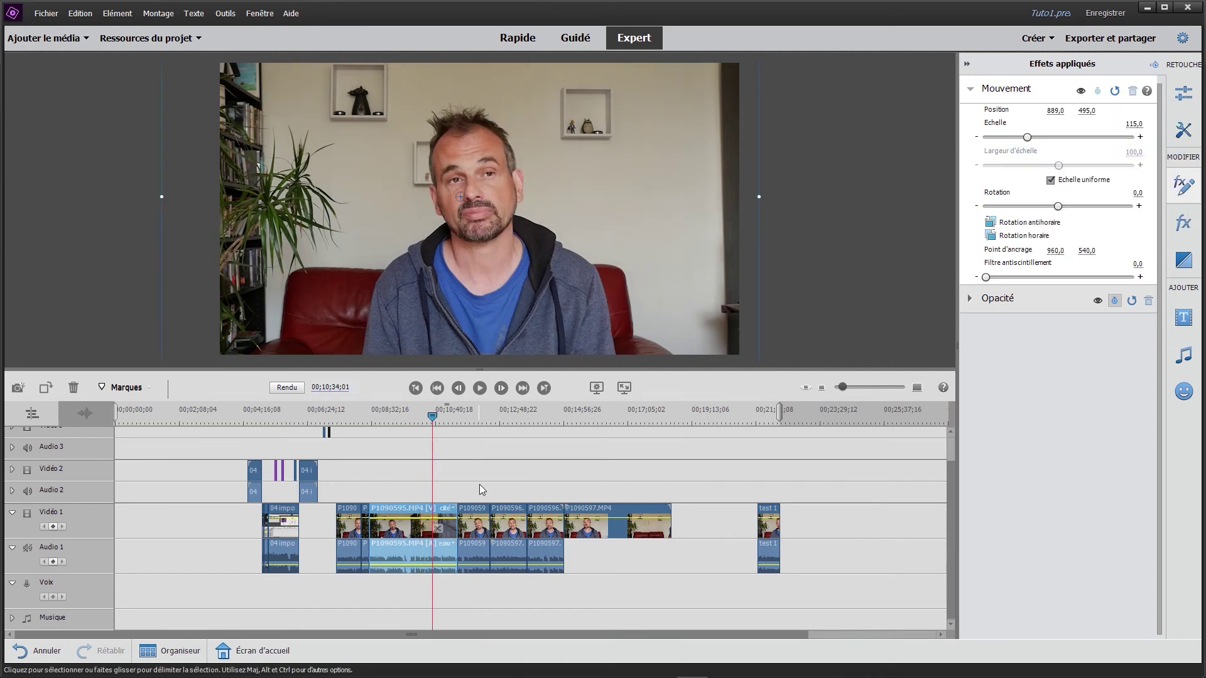
drag(480, 485, 547, 554)
click(474, 417)
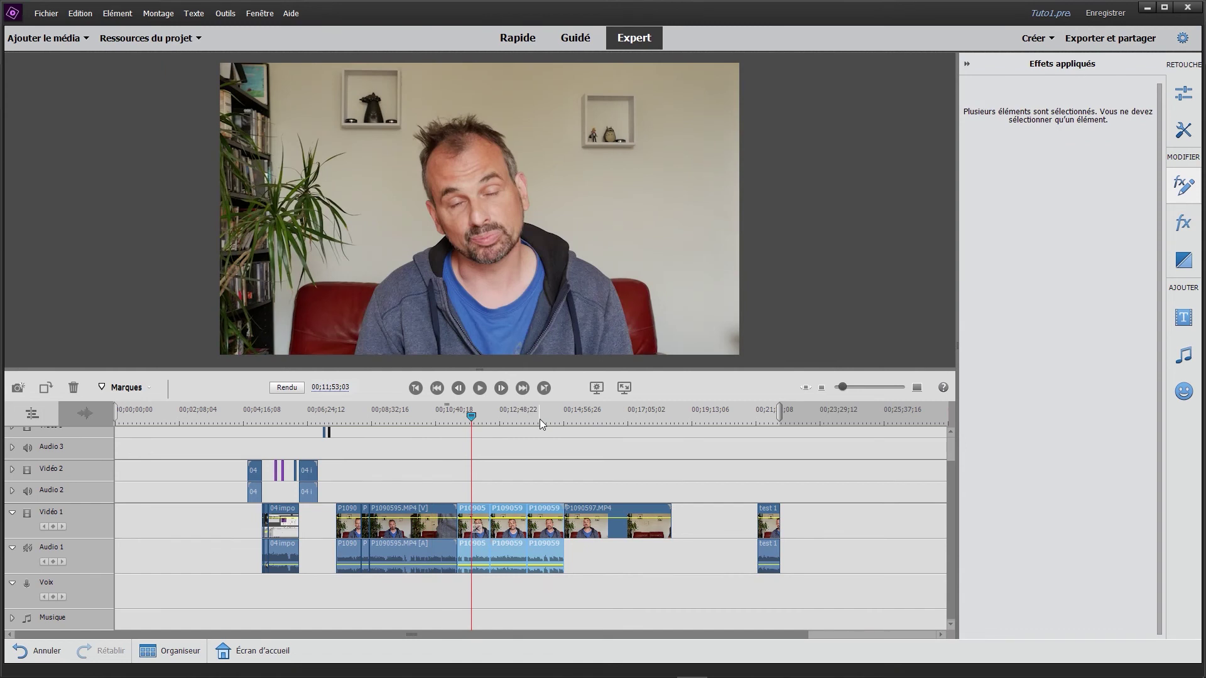
click(480, 522)
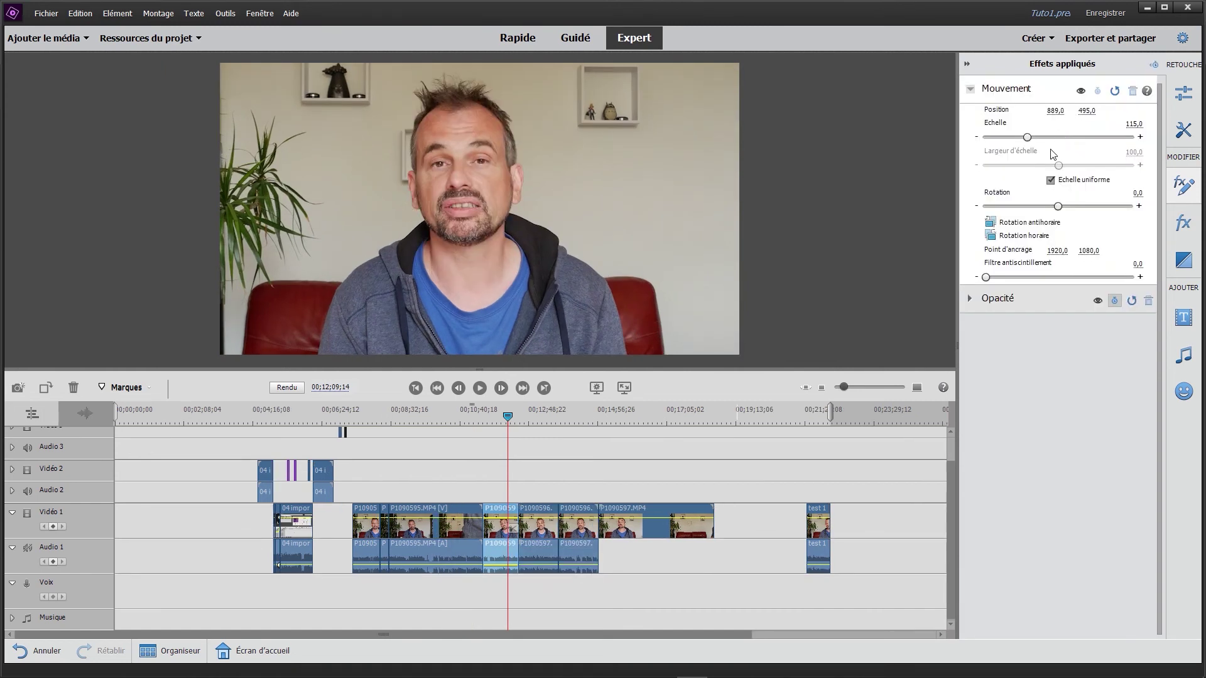
click(537, 521)
click(533, 420)
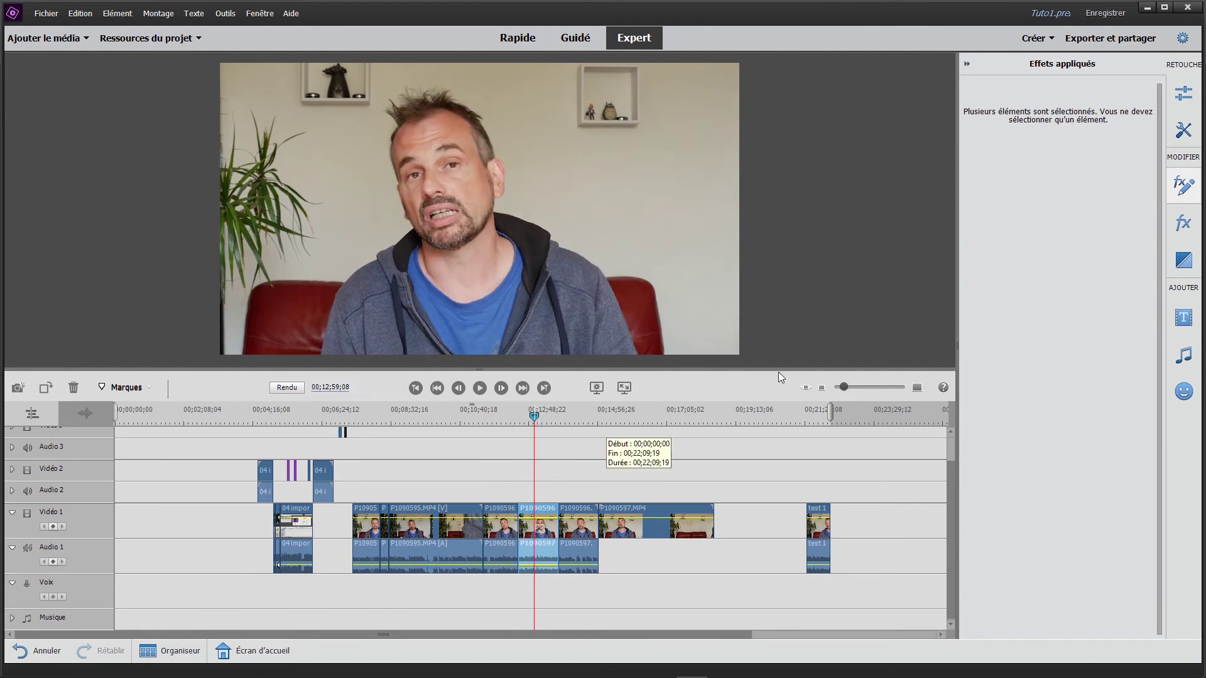
click(1172, 201)
click(1172, 201)
click(464, 453)
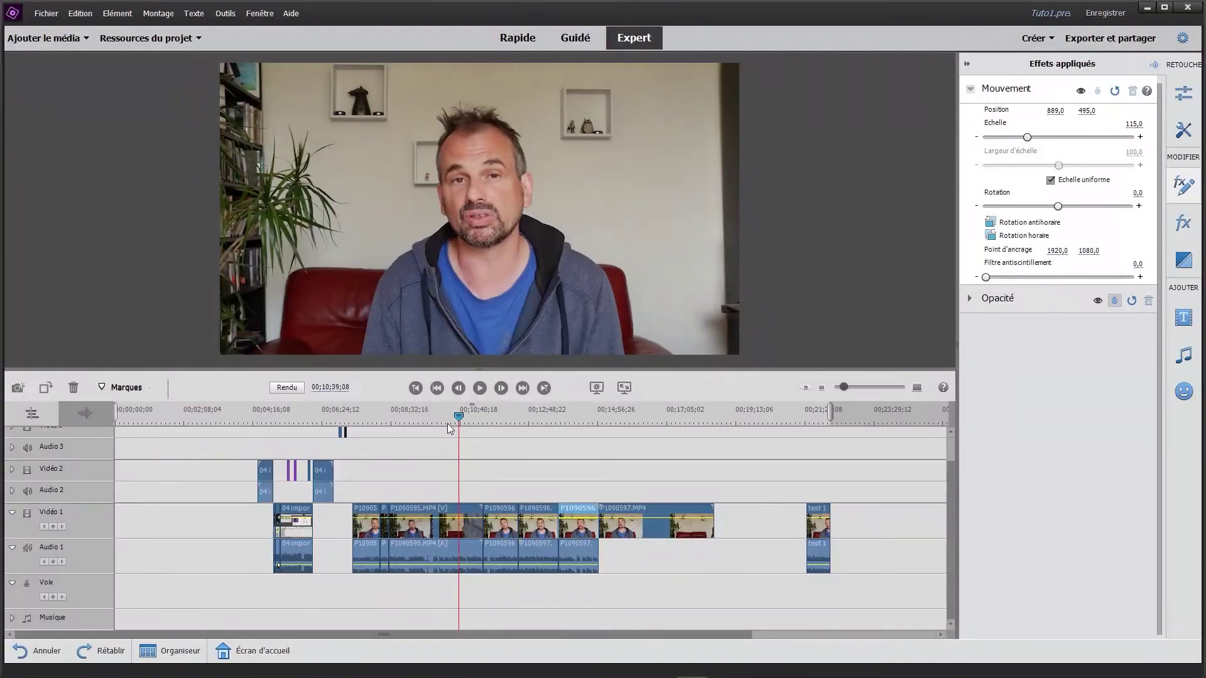
click(444, 423)
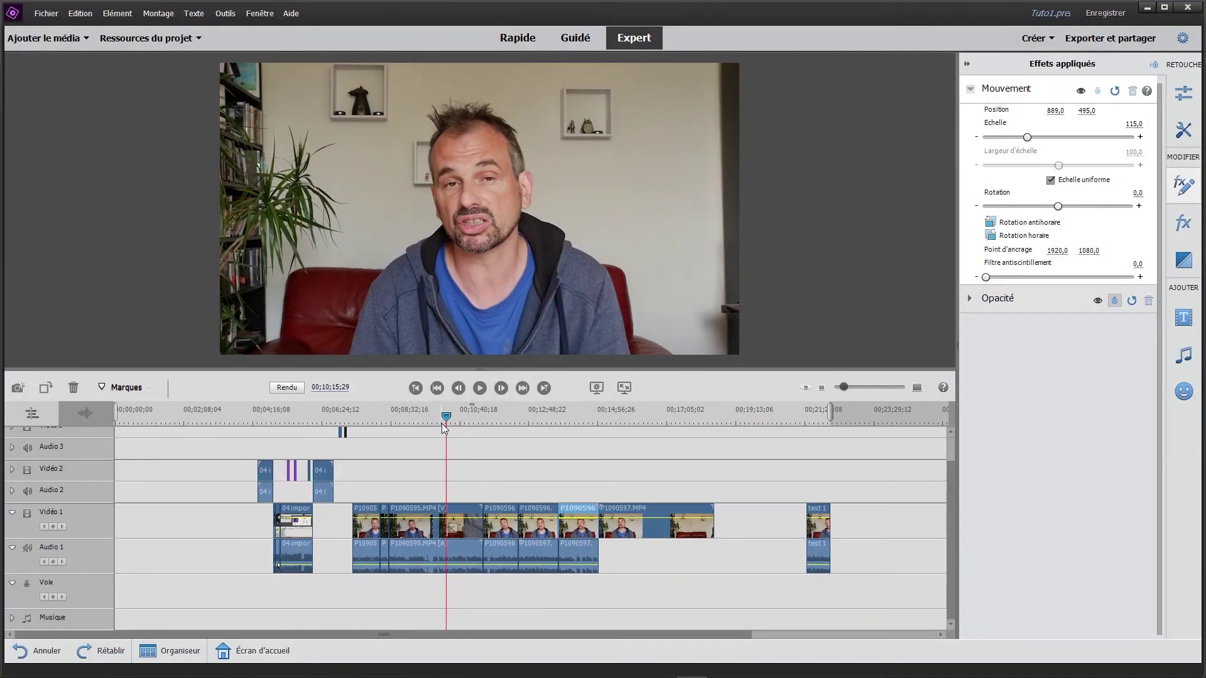
click(479, 472)
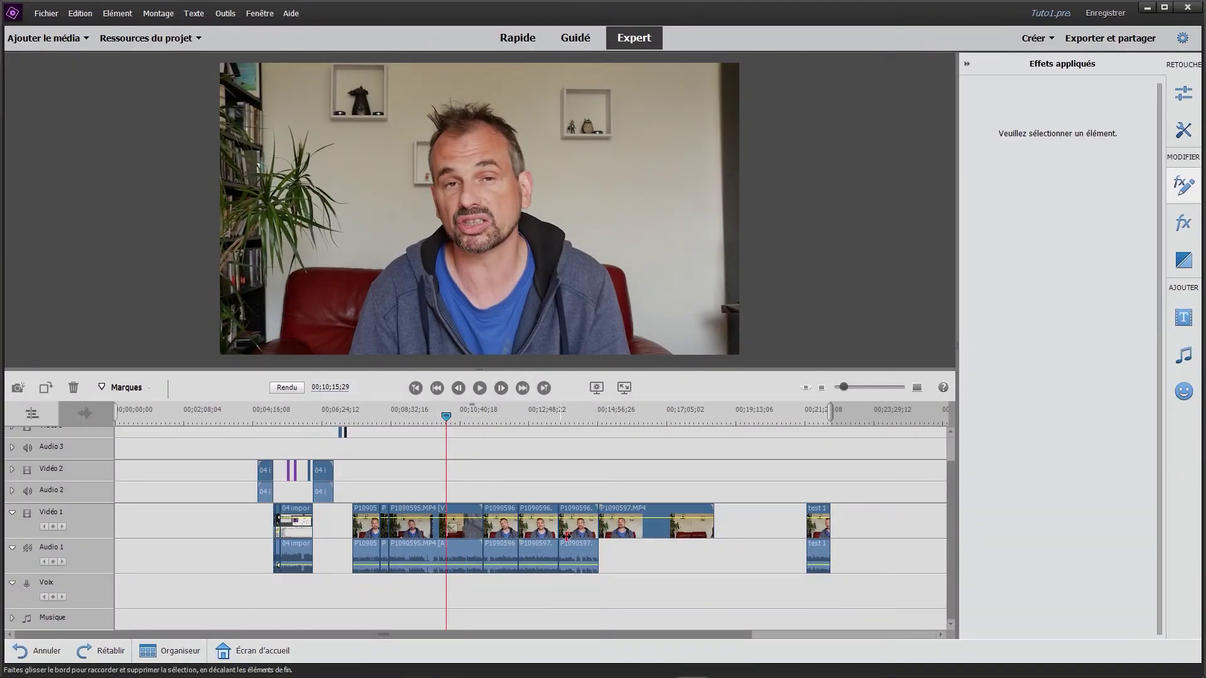
click(418, 520)
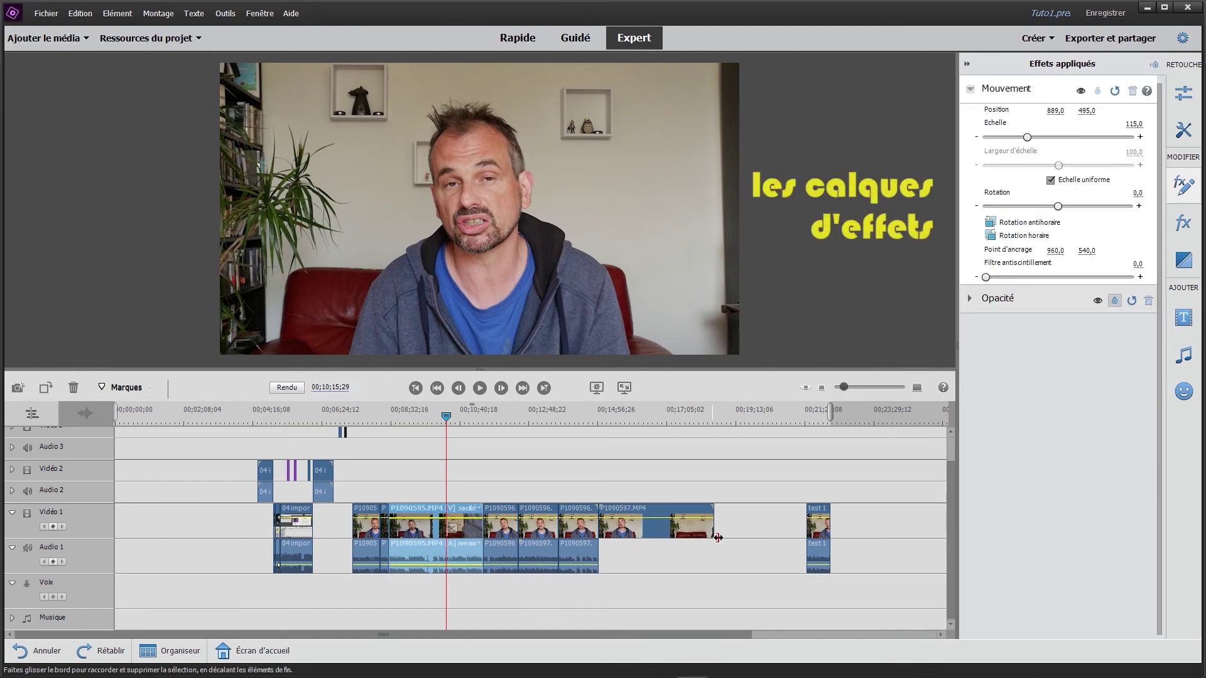
click(432, 482)
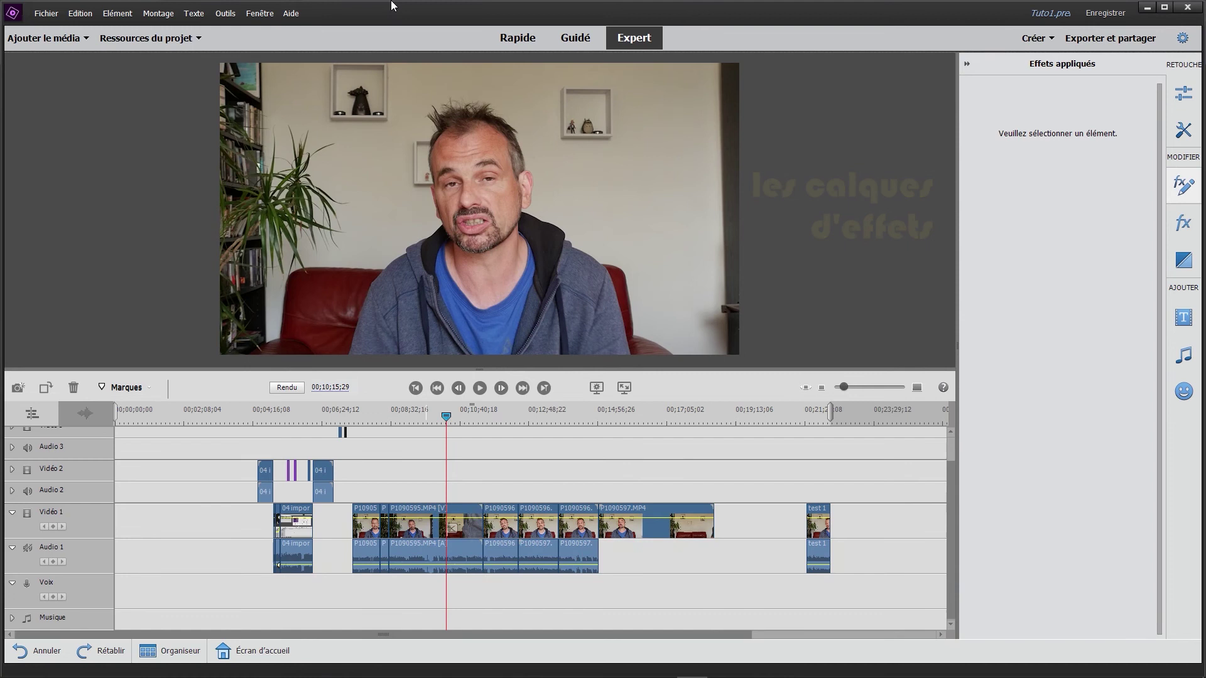
mouse_move(459, 412)
mouse_down()
mouse_move(502, 414)
mouse_move(472, 435)
mouse_move(565, 438)
mouse_move(438, 432)
mouse_up()
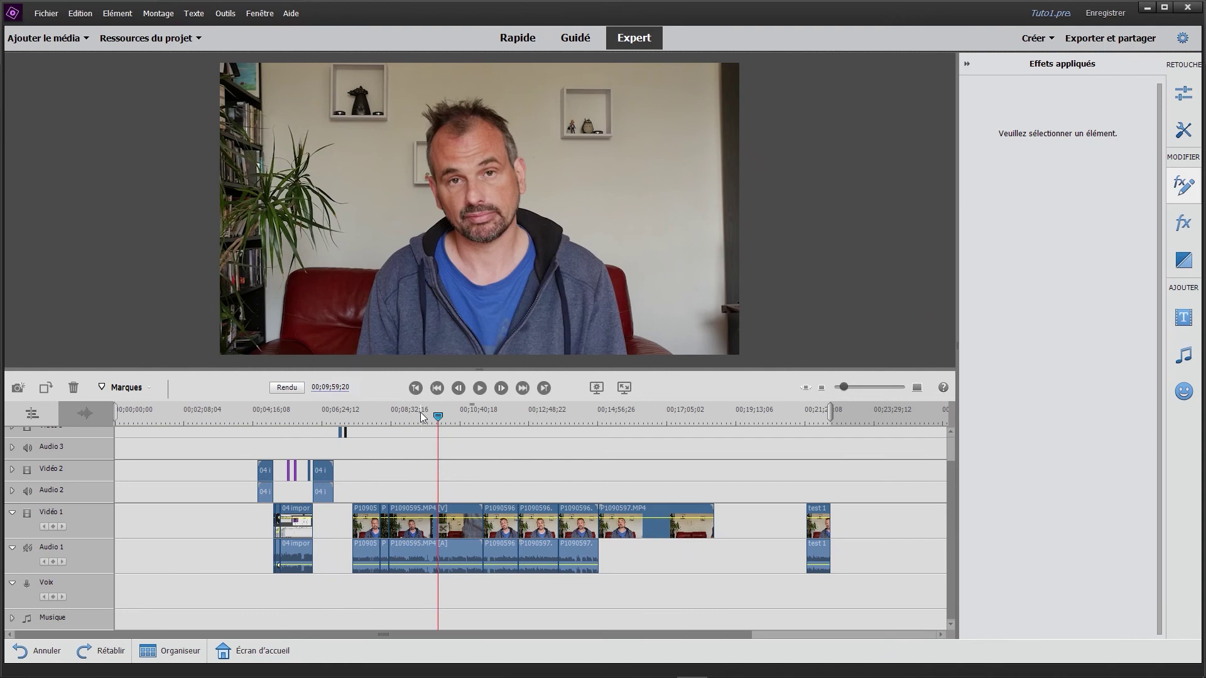
Step: Create a new Calque d'effets asset in Ressources du projet
click(157, 45)
click(286, 59)
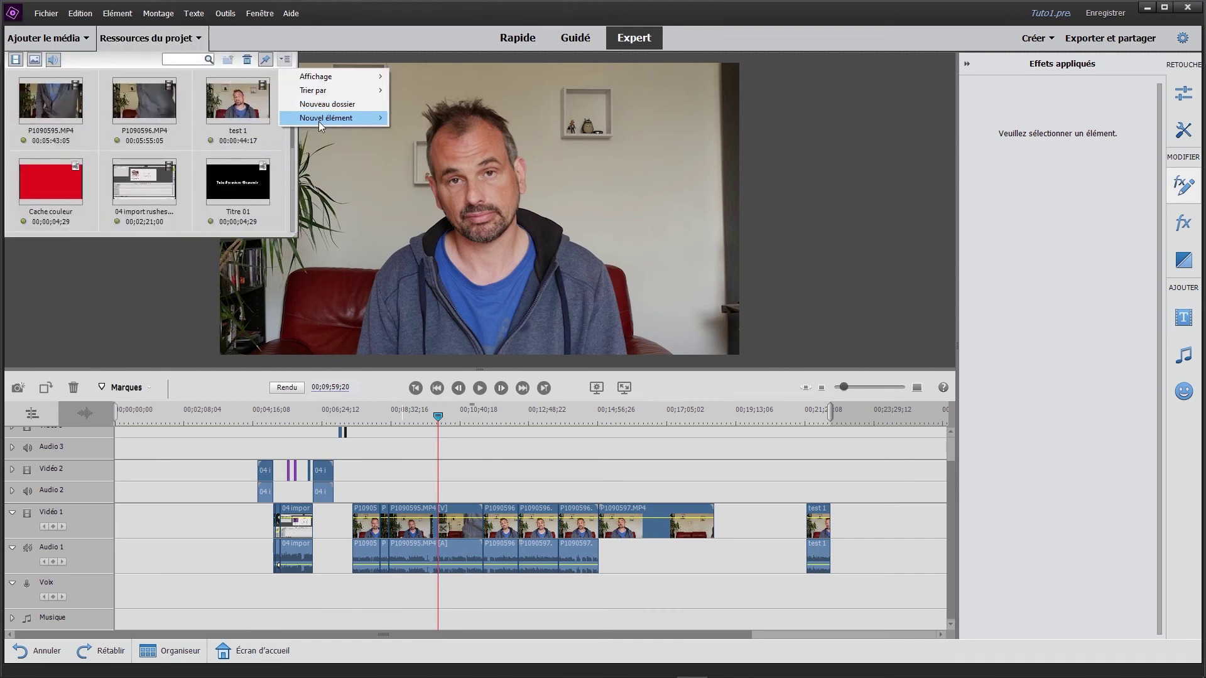
mouse_move(318, 121)
click(404, 119)
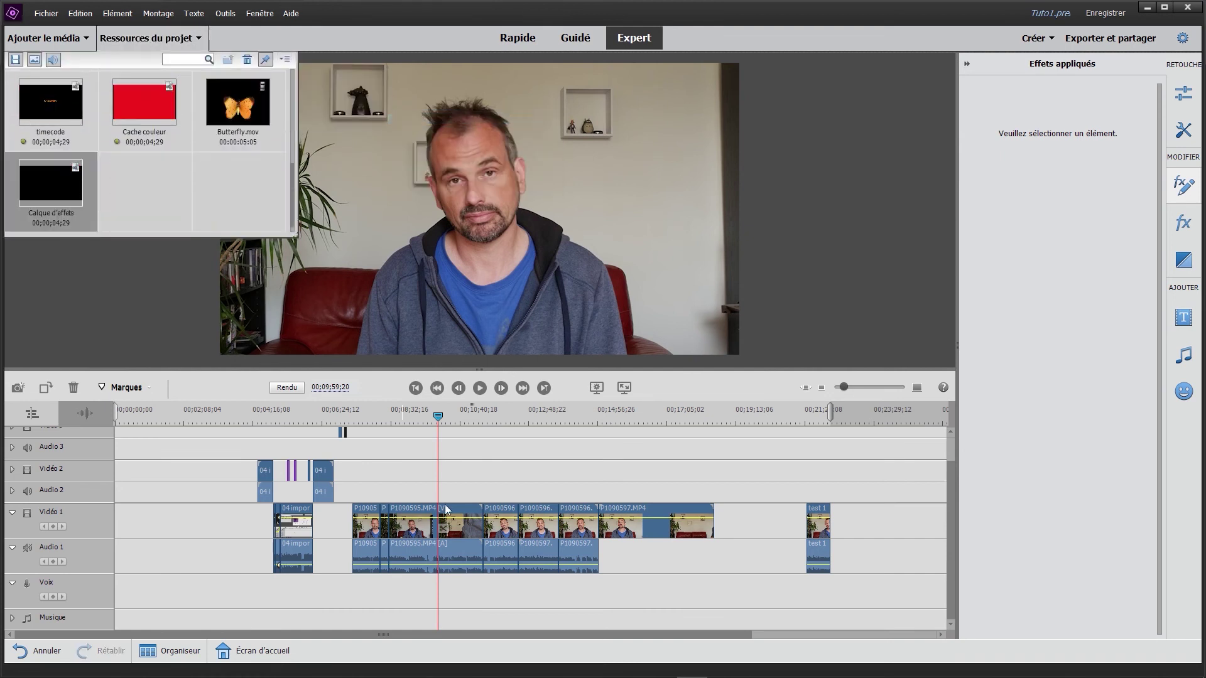
Step: Place the Calque d'effets on Vidéo 2 spanning the interview clips and select it
mouse_move(57, 201)
mouse_down()
mouse_move(444, 487)
mouse_move(391, 486)
mouse_move(598, 472)
mouse_up()
click(505, 414)
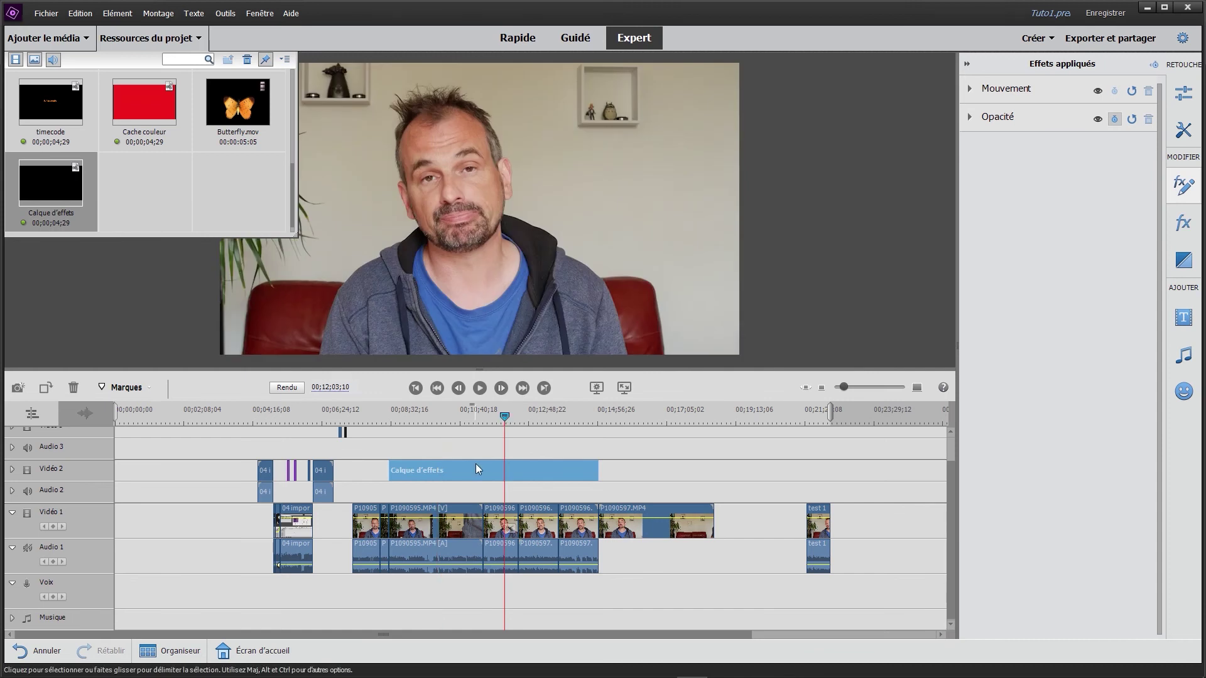
click(454, 496)
click(455, 471)
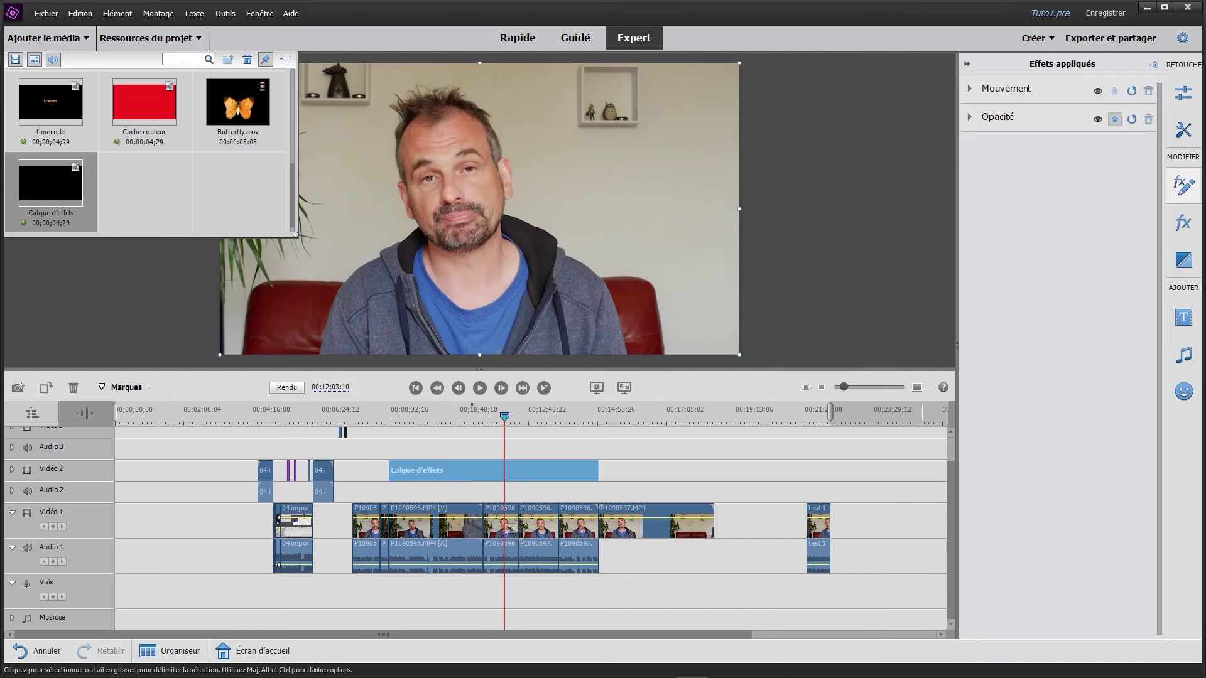
click(1187, 216)
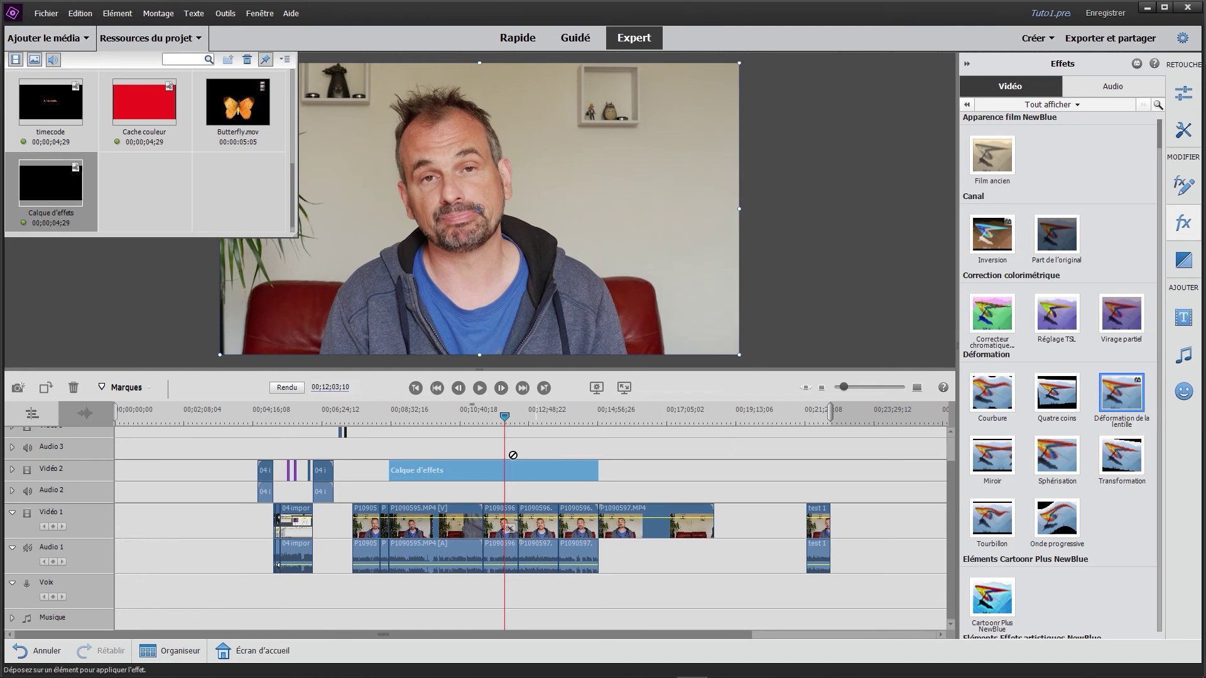
Step: Apply Déformation de la lentille at Courbure -67, then Film ancien, to the Calque d'effets
drag(1118, 408, 471, 476)
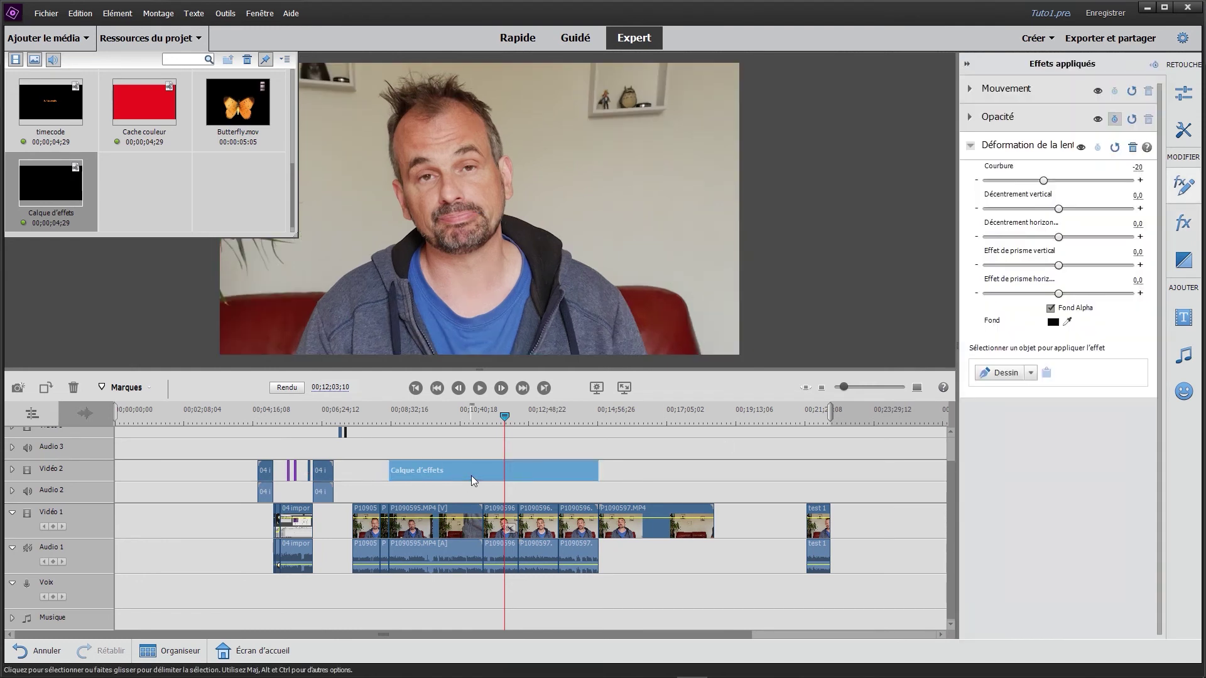
mouse_move(1043, 180)
mouse_down()
mouse_move(1079, 183)
mouse_move(1000, 187)
mouse_move(1011, 187)
mouse_up()
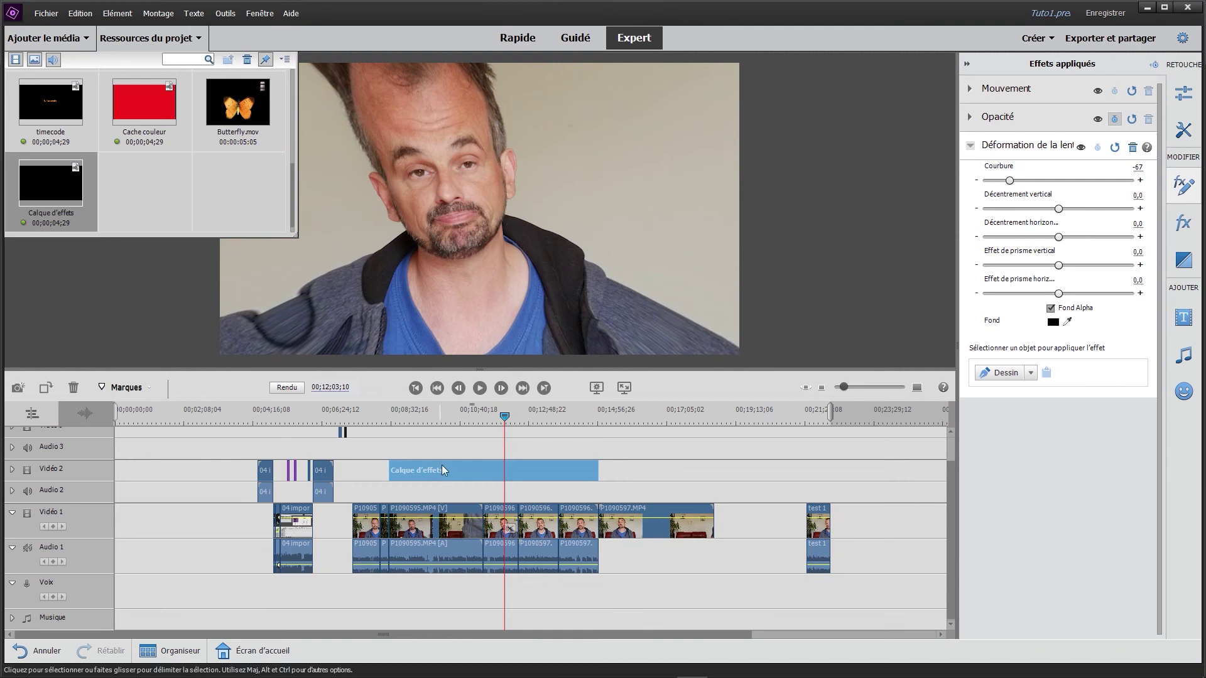
click(792, 493)
click(549, 463)
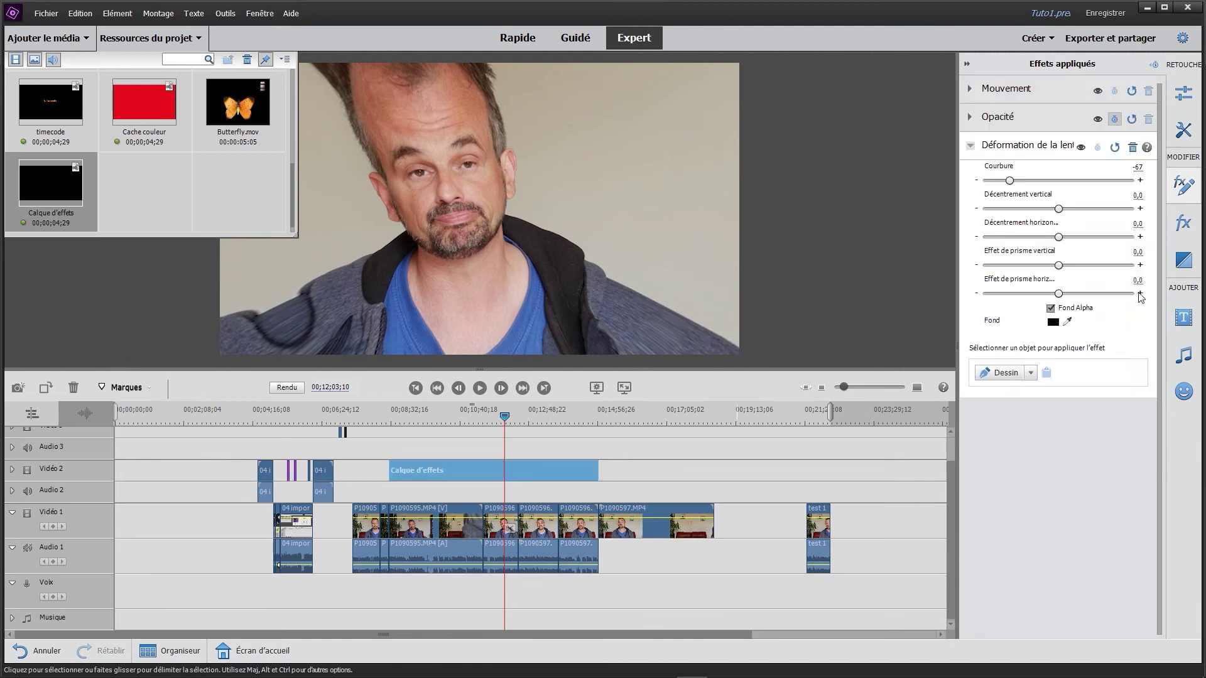
click(1183, 223)
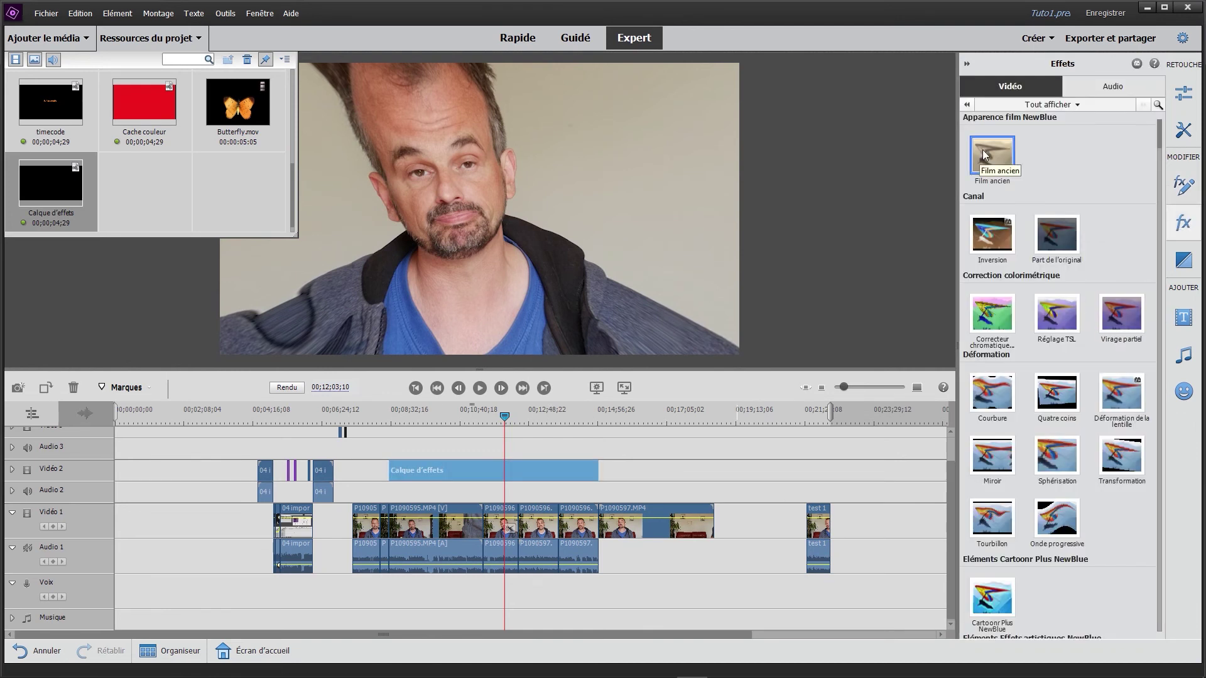
drag(634, 354, 472, 469)
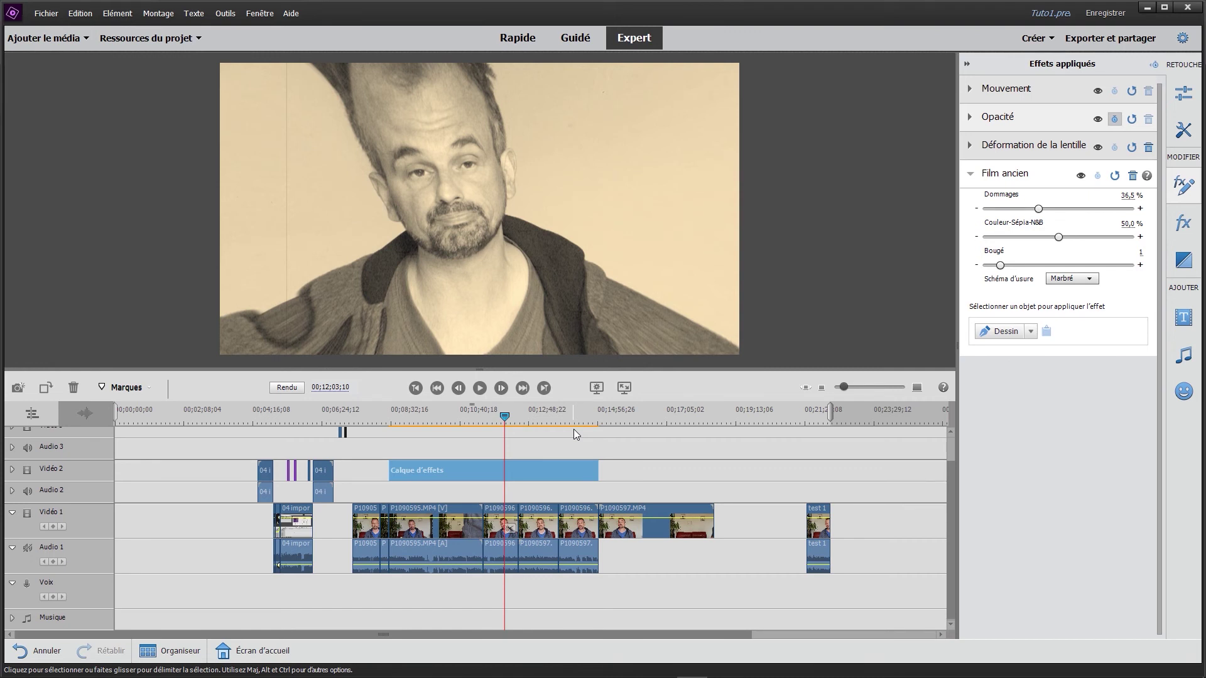
click(405, 417)
key(space)
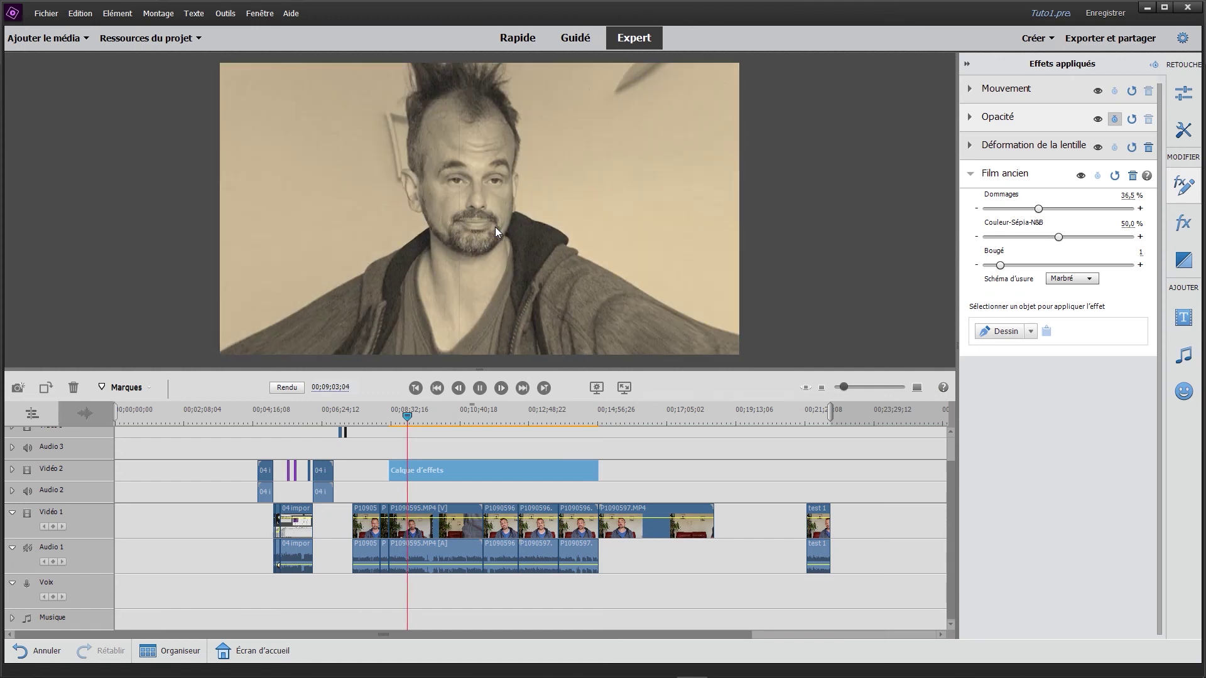
click(657, 434)
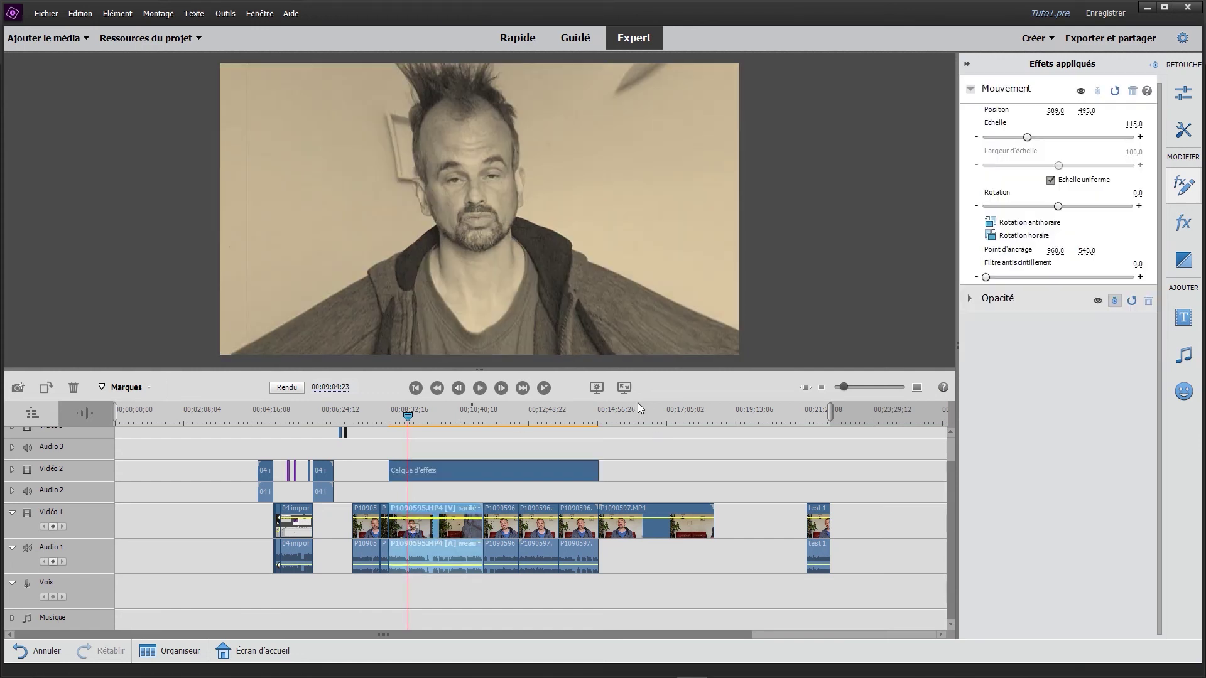
click(592, 386)
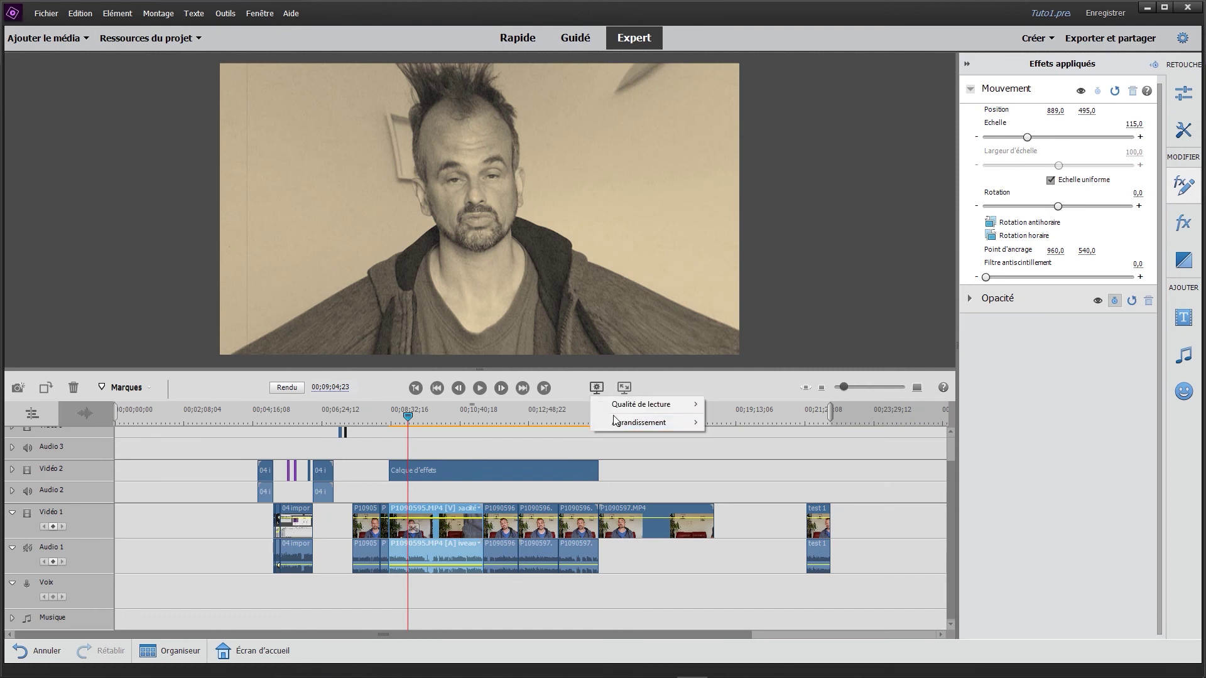
mouse_move(615, 407)
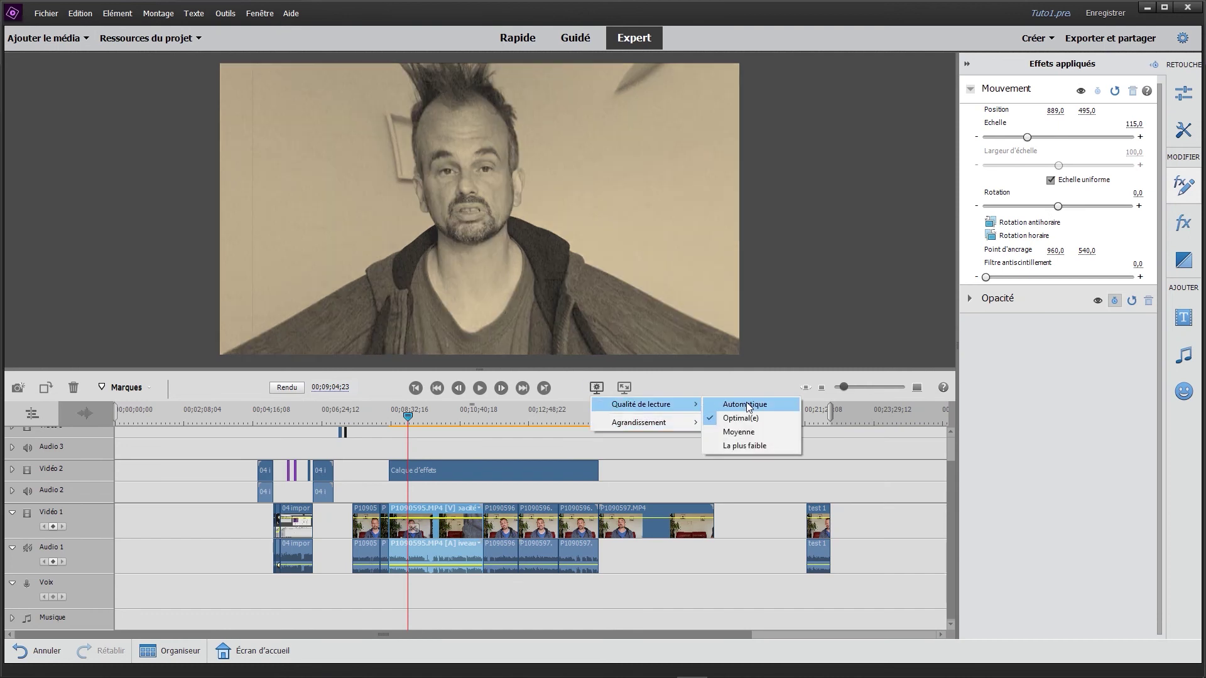
click(739, 451)
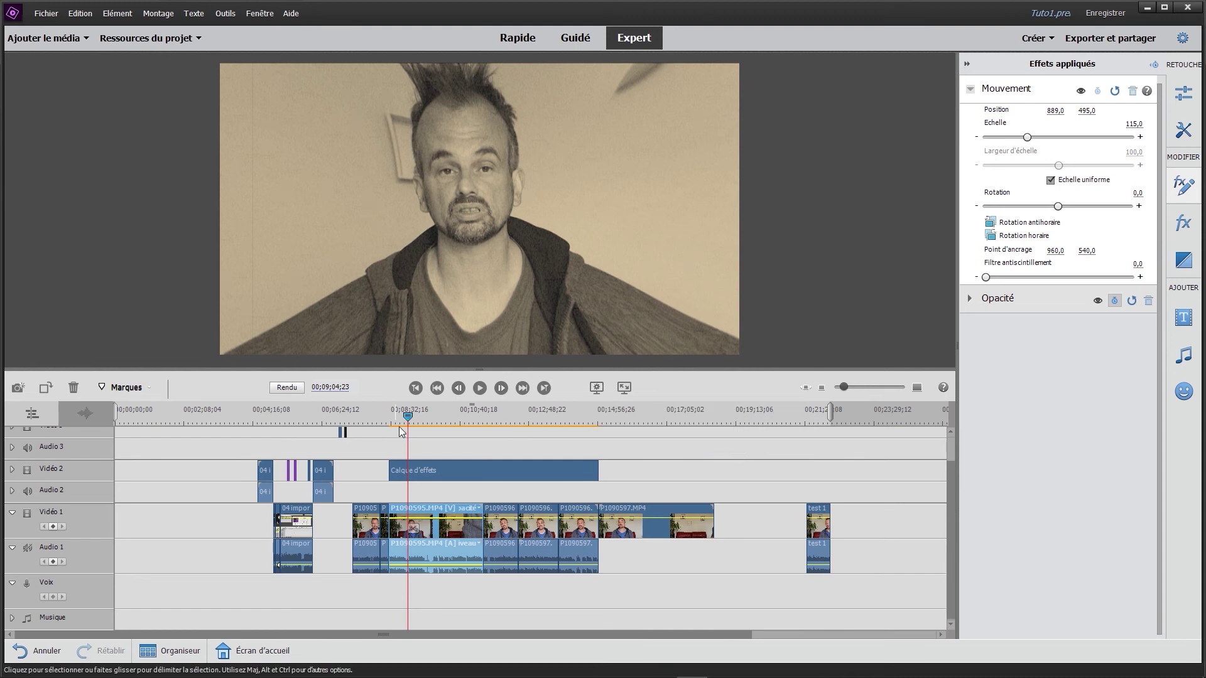
key(space)
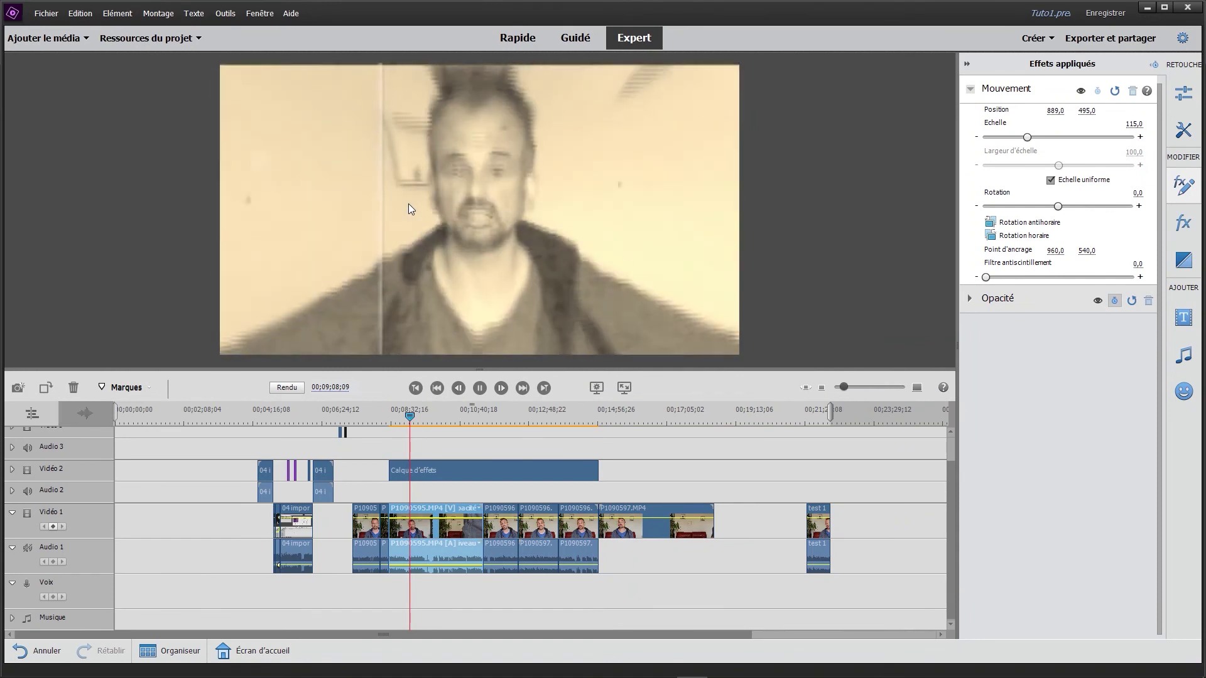
click(596, 388)
mouse_move(618, 402)
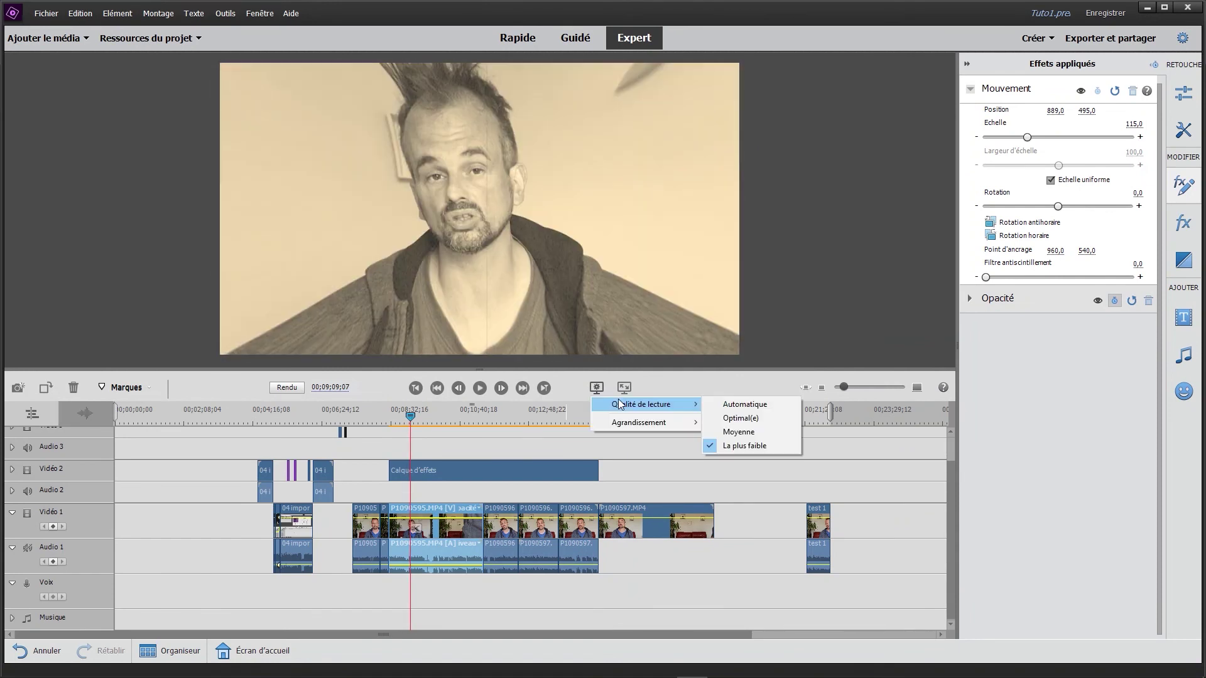
click(718, 405)
key(space)
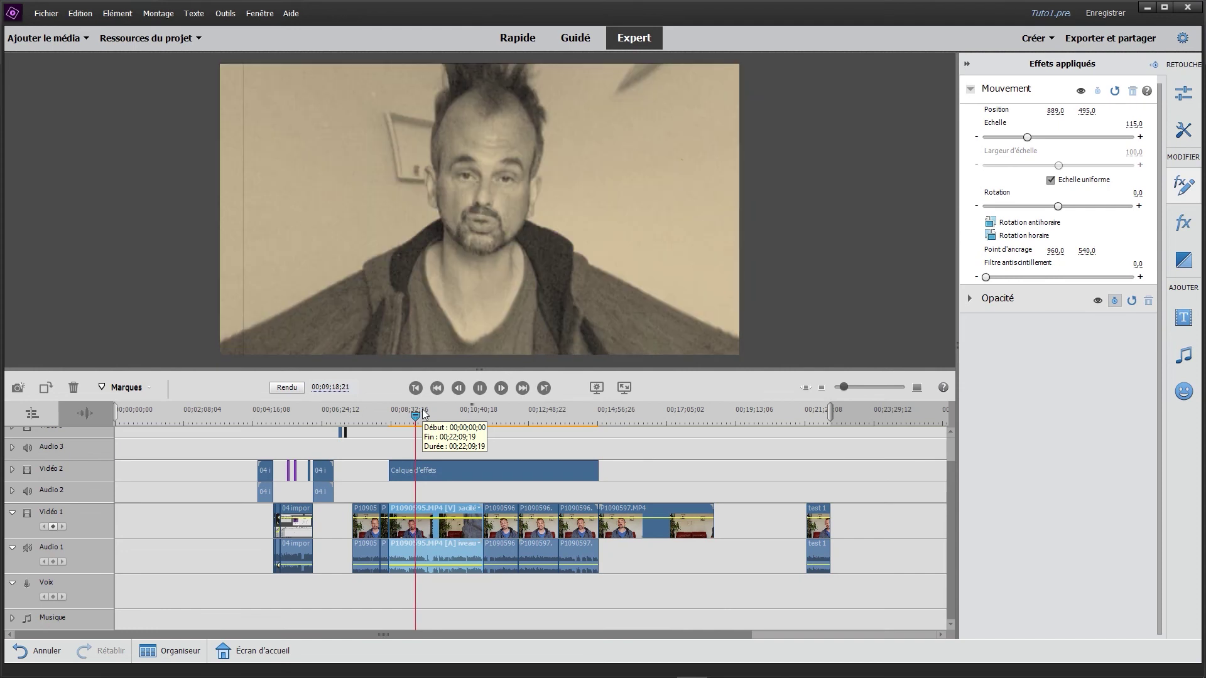
key(space)
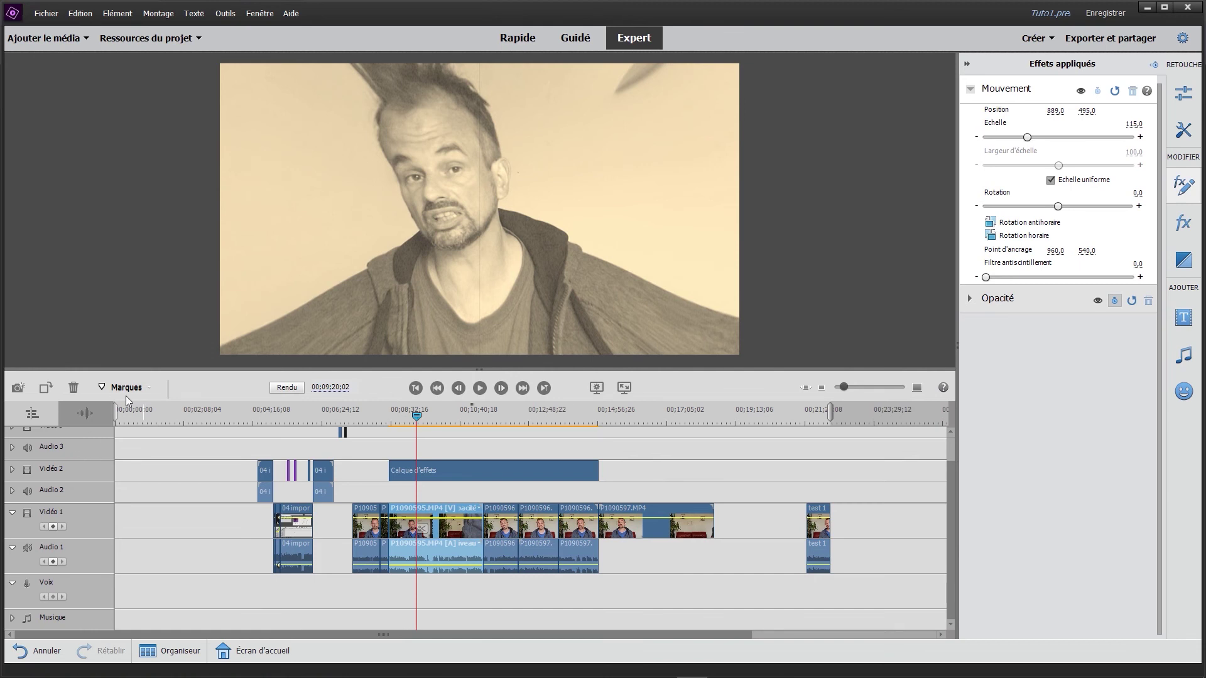
Step: Narrow the work area to a few seconds around 00;08;31;13, where the sepia effects begin, and render it
mouse_move(118, 421)
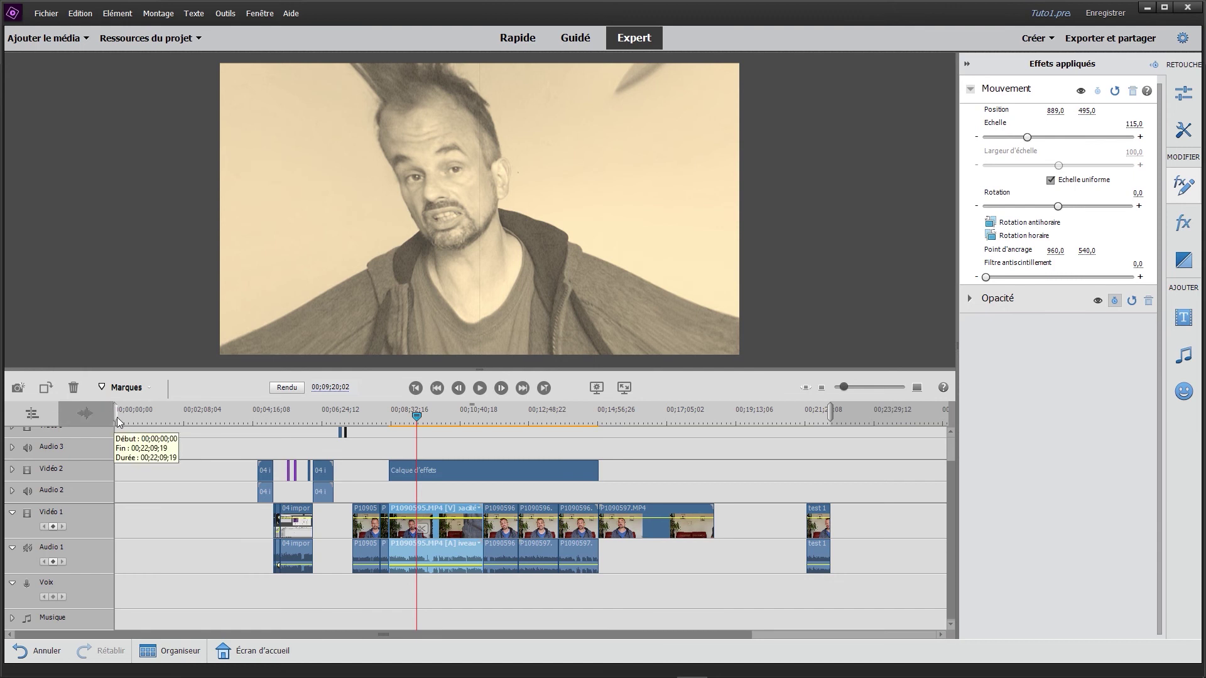
drag(118, 421, 388, 422)
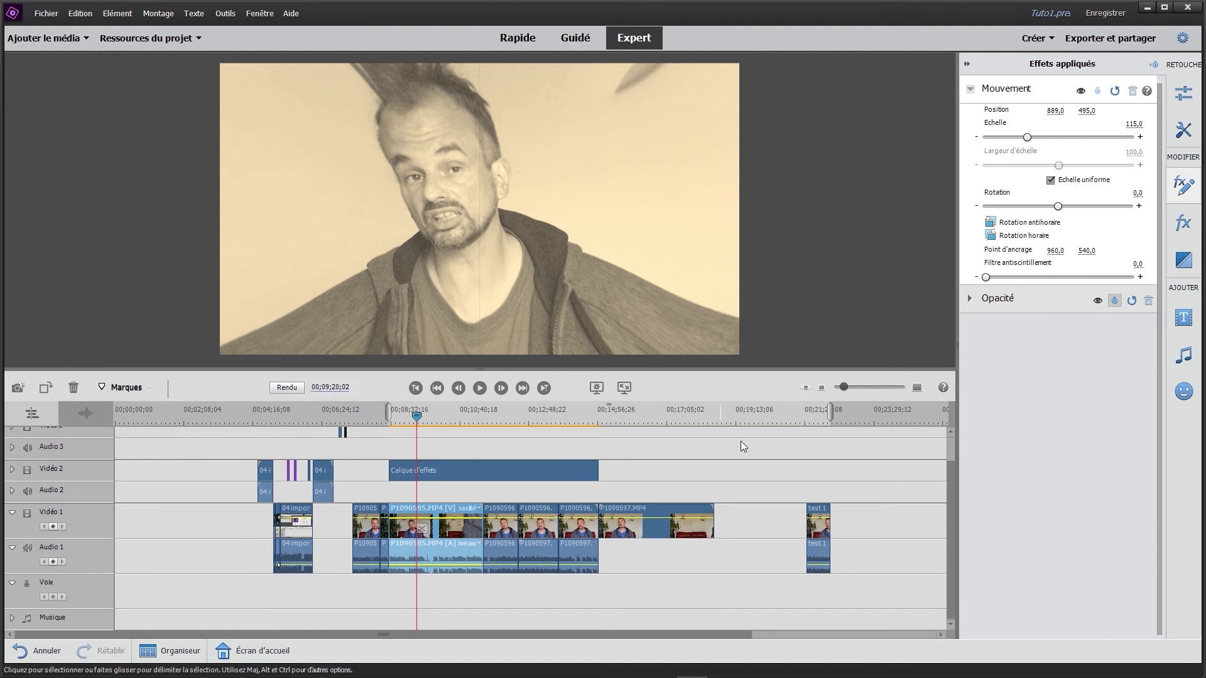
drag(831, 419, 418, 421)
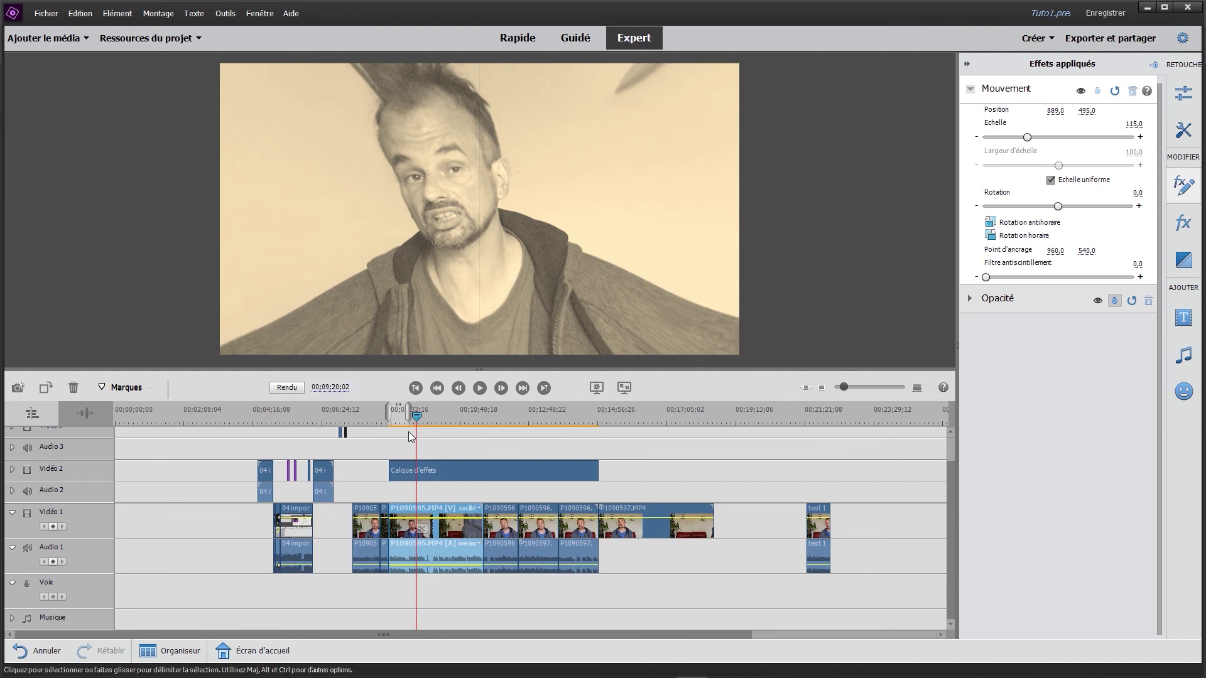
key(equal)
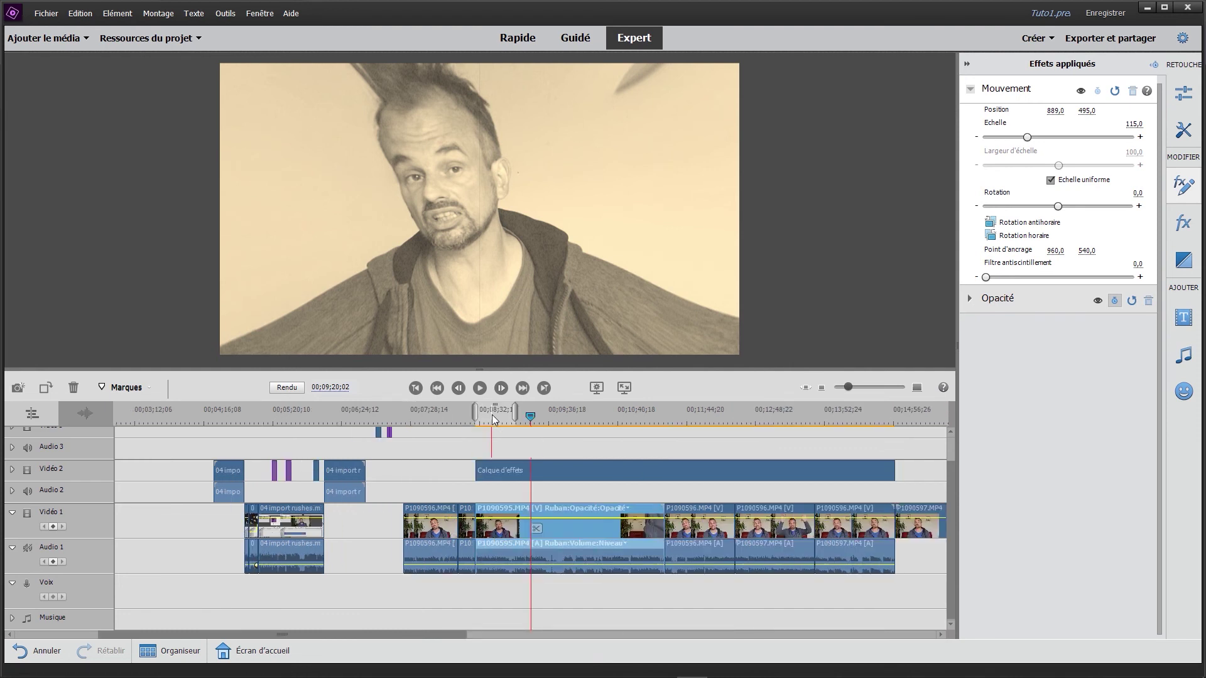
key(equal)
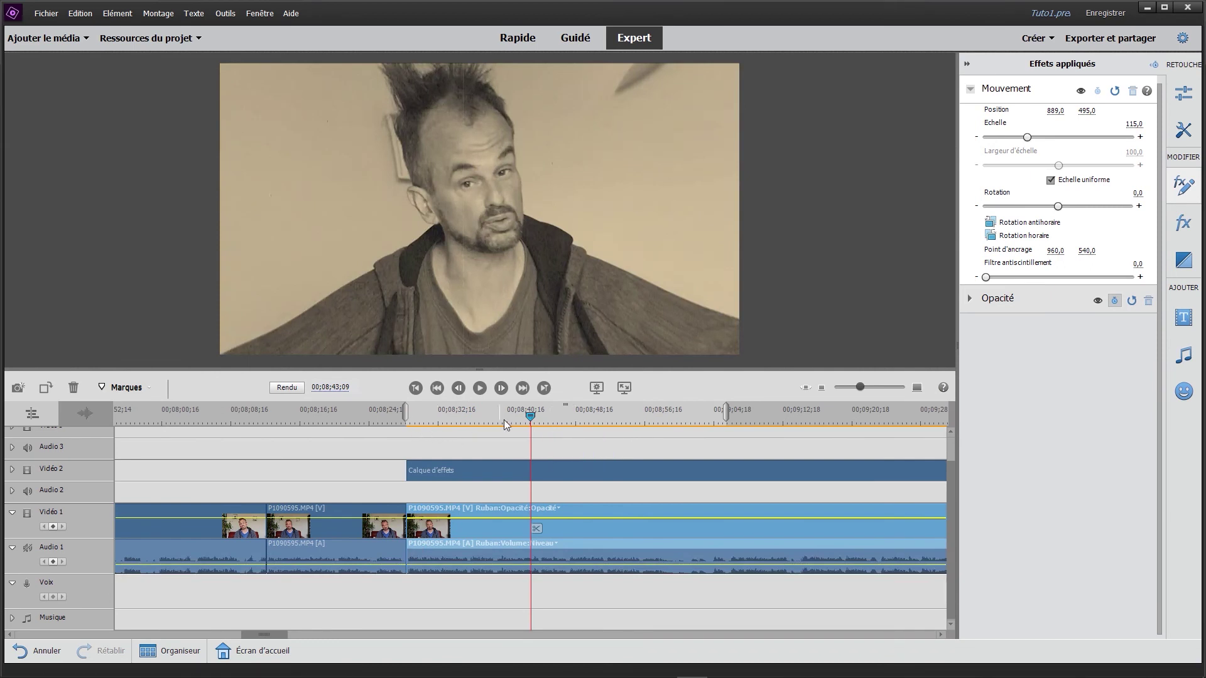
drag(731, 414, 519, 429)
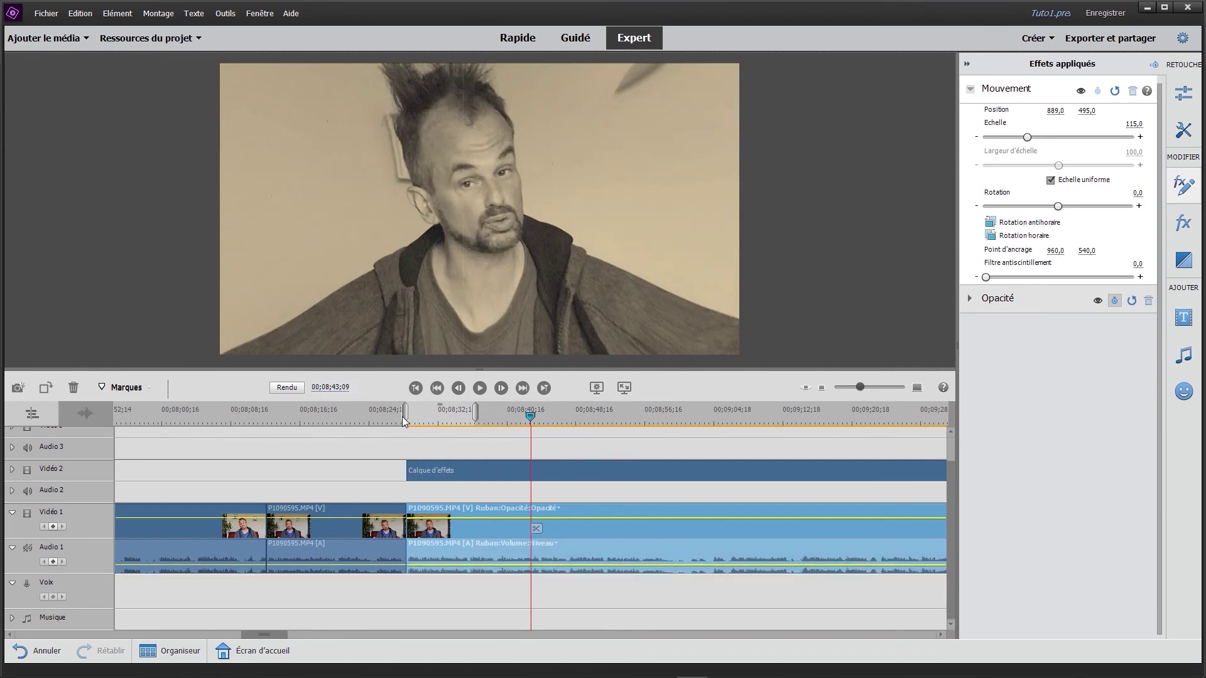
click(428, 412)
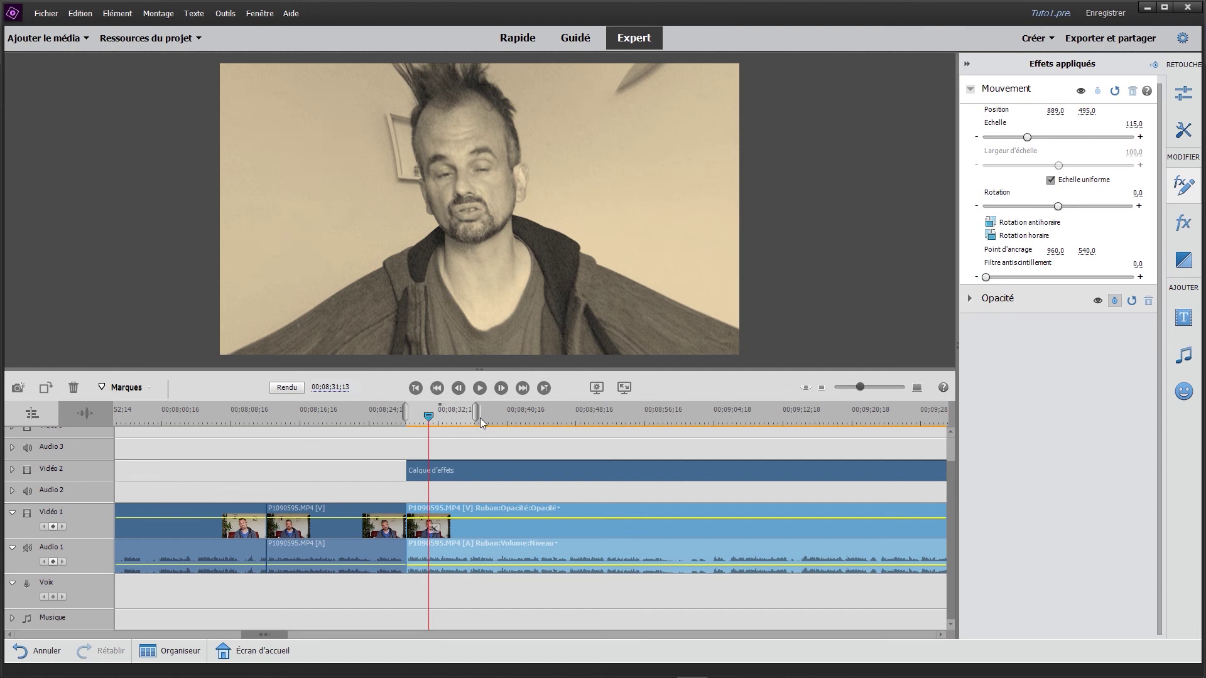
click(272, 390)
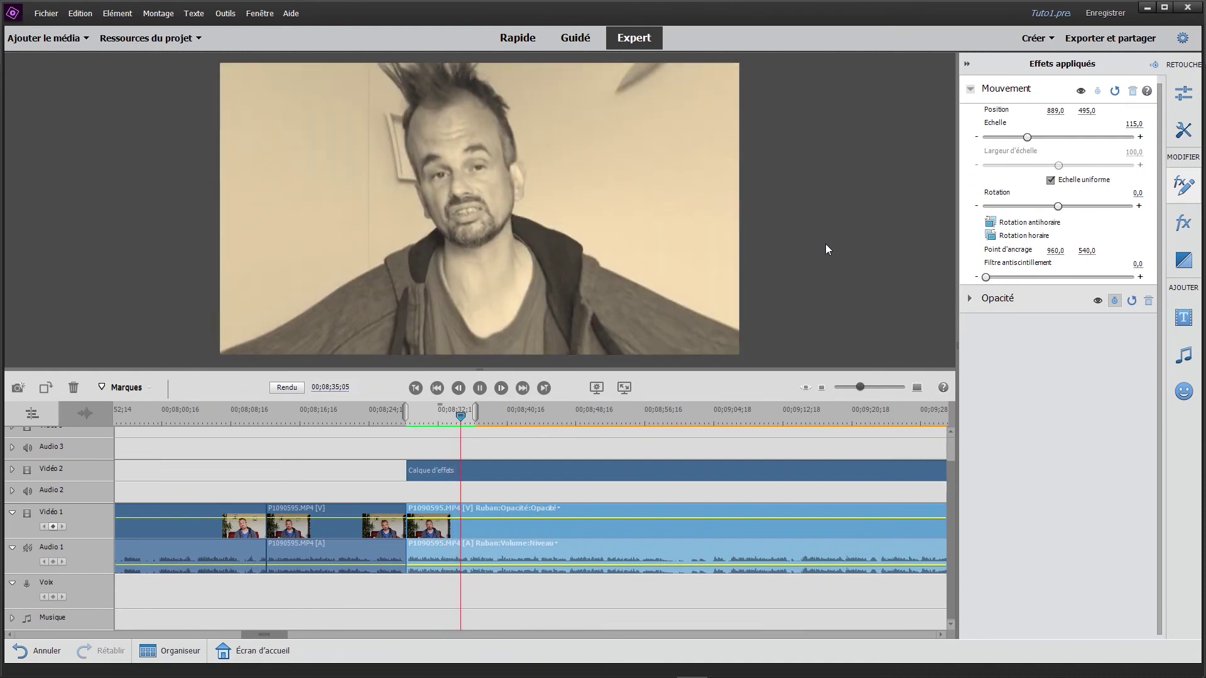
Step: Stop playback and show the offline 01b clip at 00;24;31;11 in the monitor
key(space)
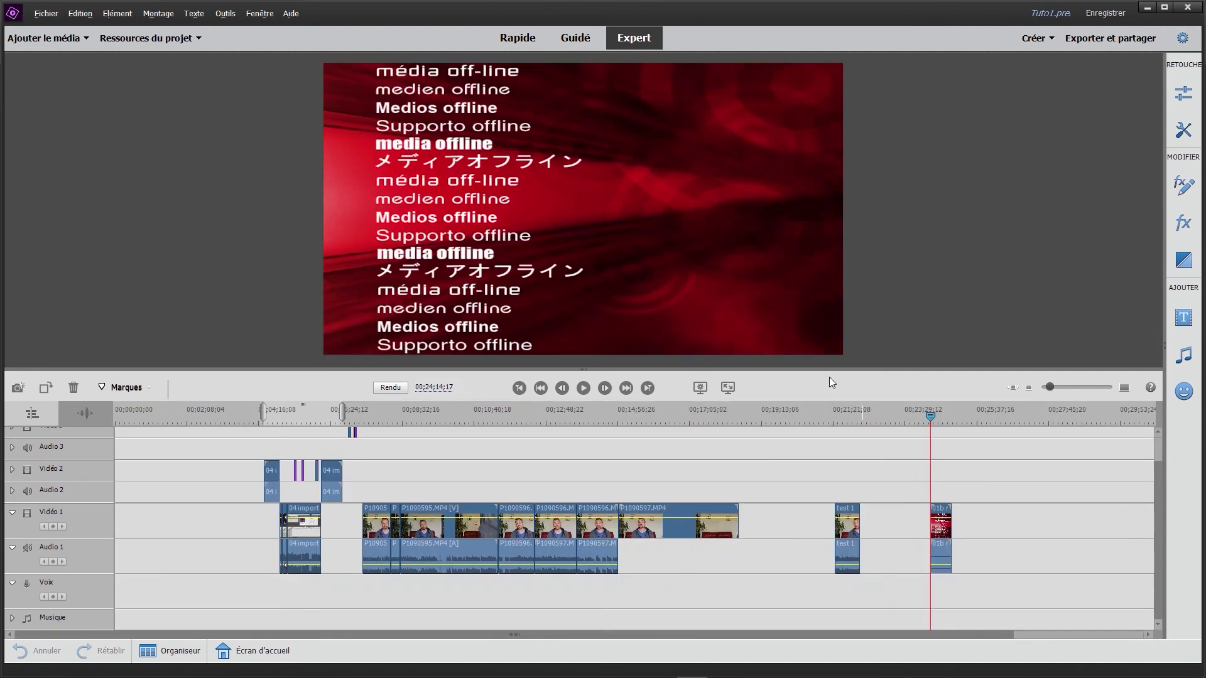
click(939, 419)
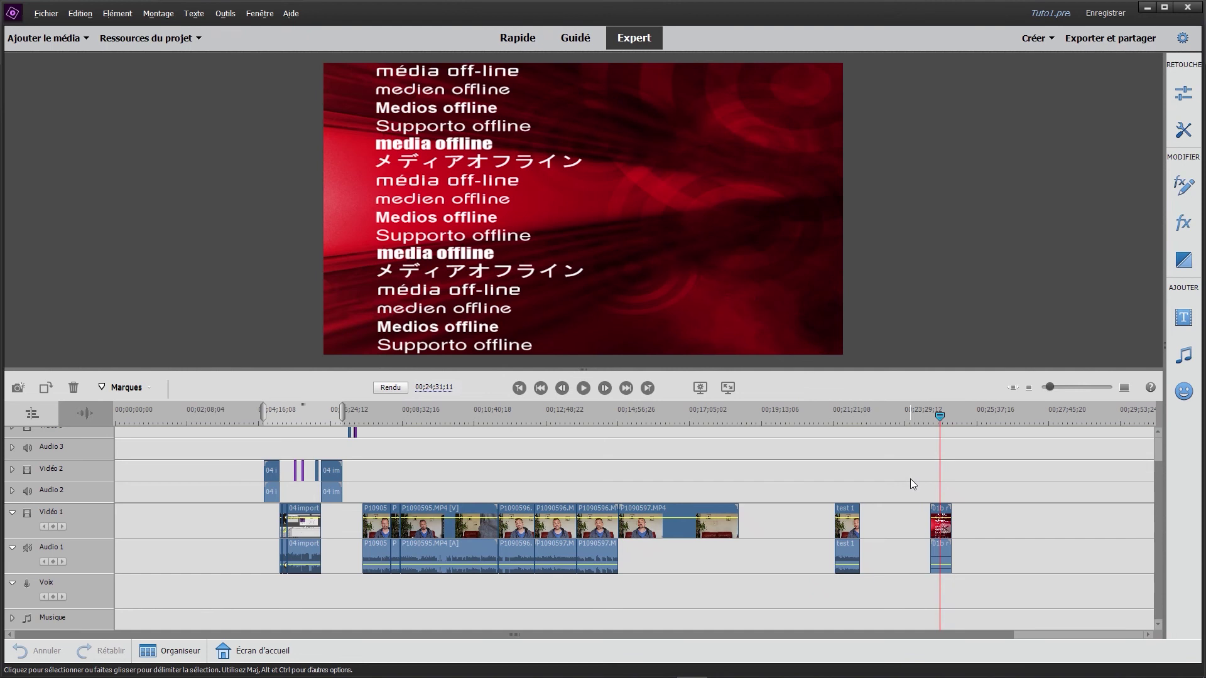
Step: Relink the offline 01b rushes clip to 01bc rushes.mp4 and refresh the preview at 00;24;23;16
double_click(946, 541)
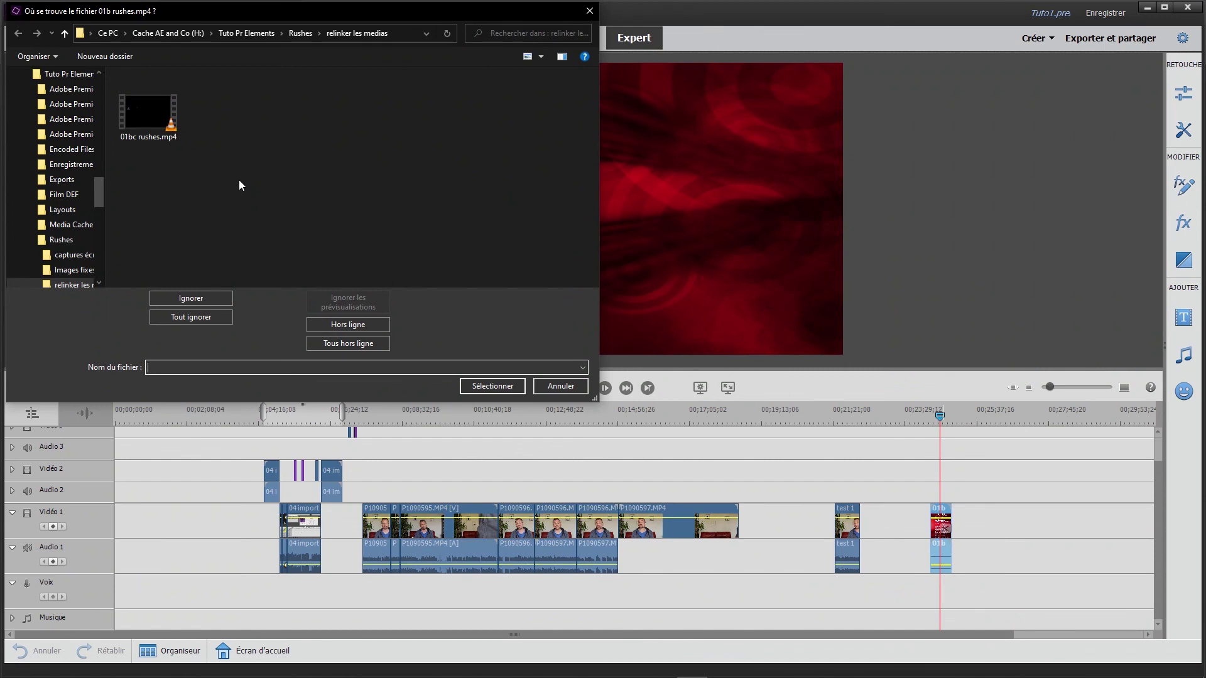
click(157, 119)
click(487, 386)
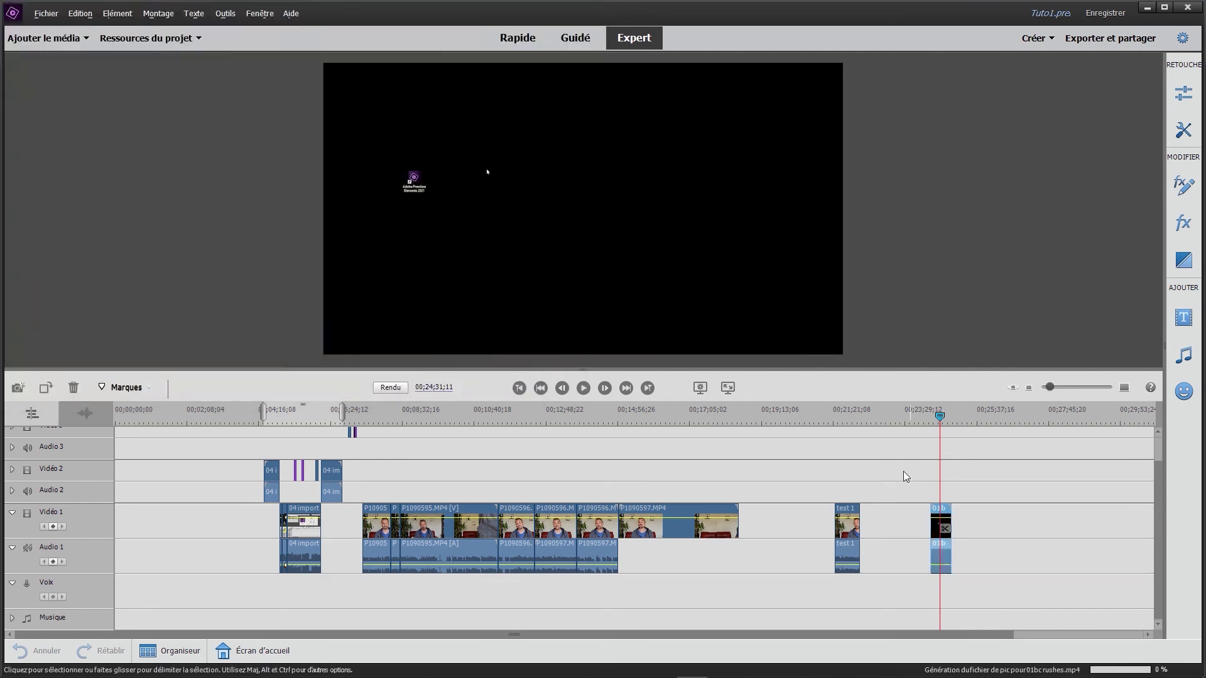
click(935, 415)
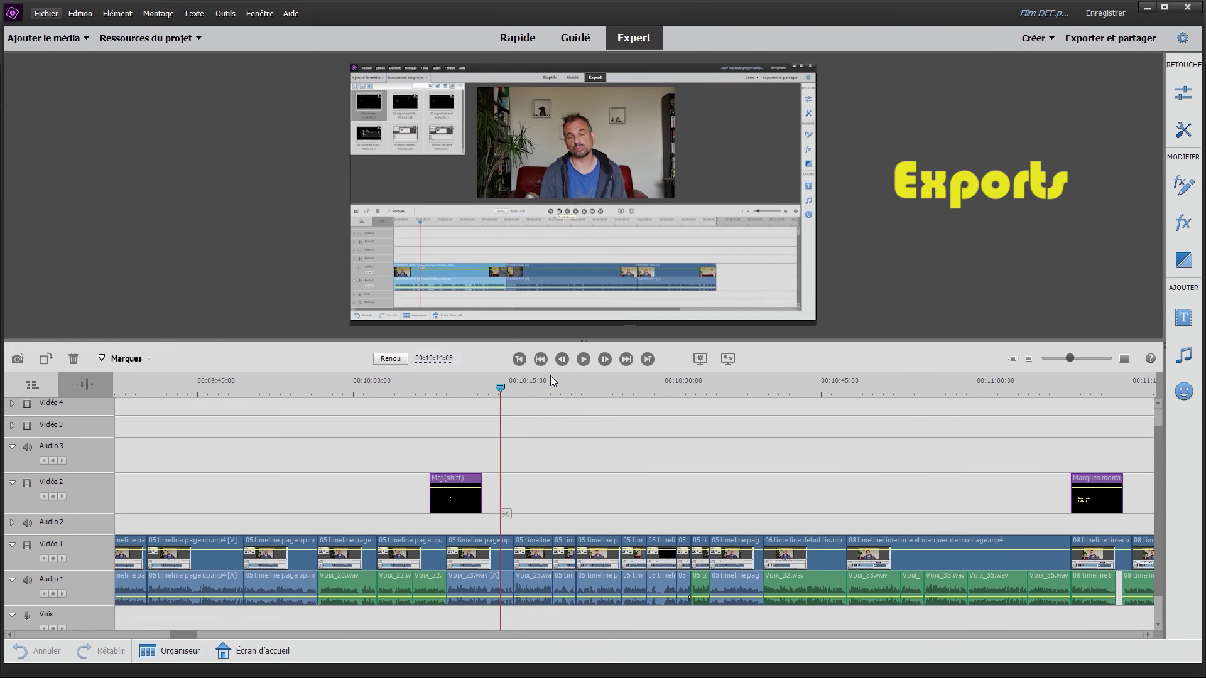
Step: Zoom out to the whole Film DEF sequence, go to 00;07;39;11, and open Exporter et partager
key(backslash)
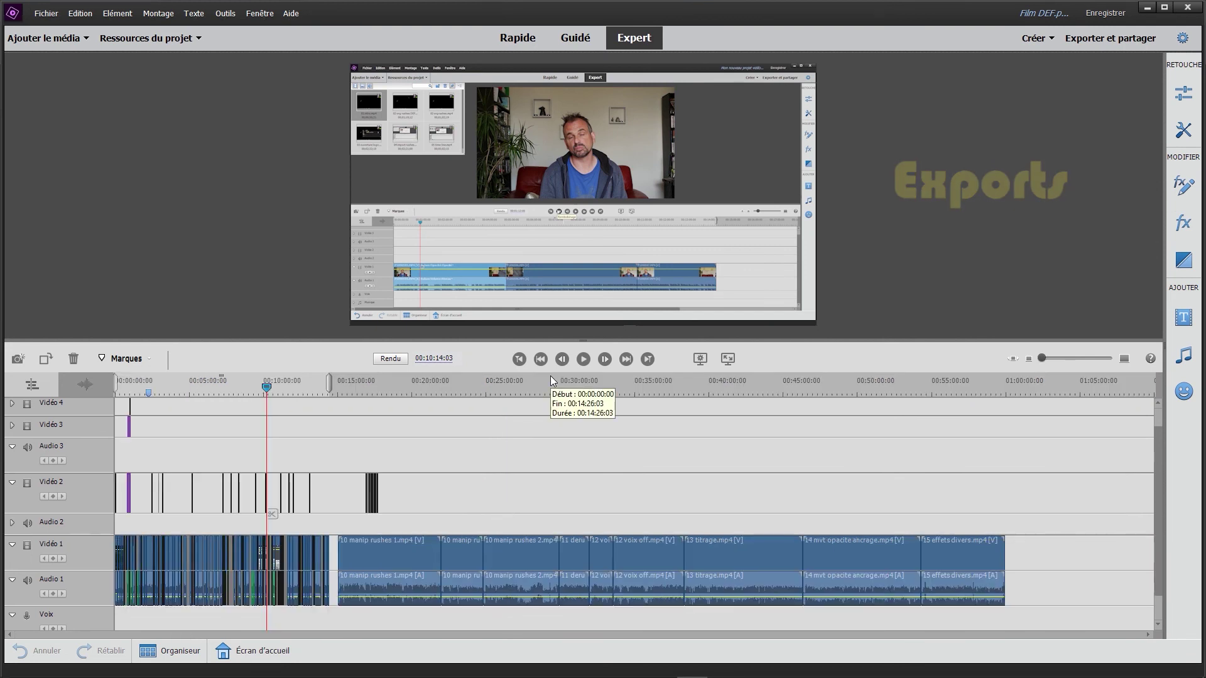
click(228, 391)
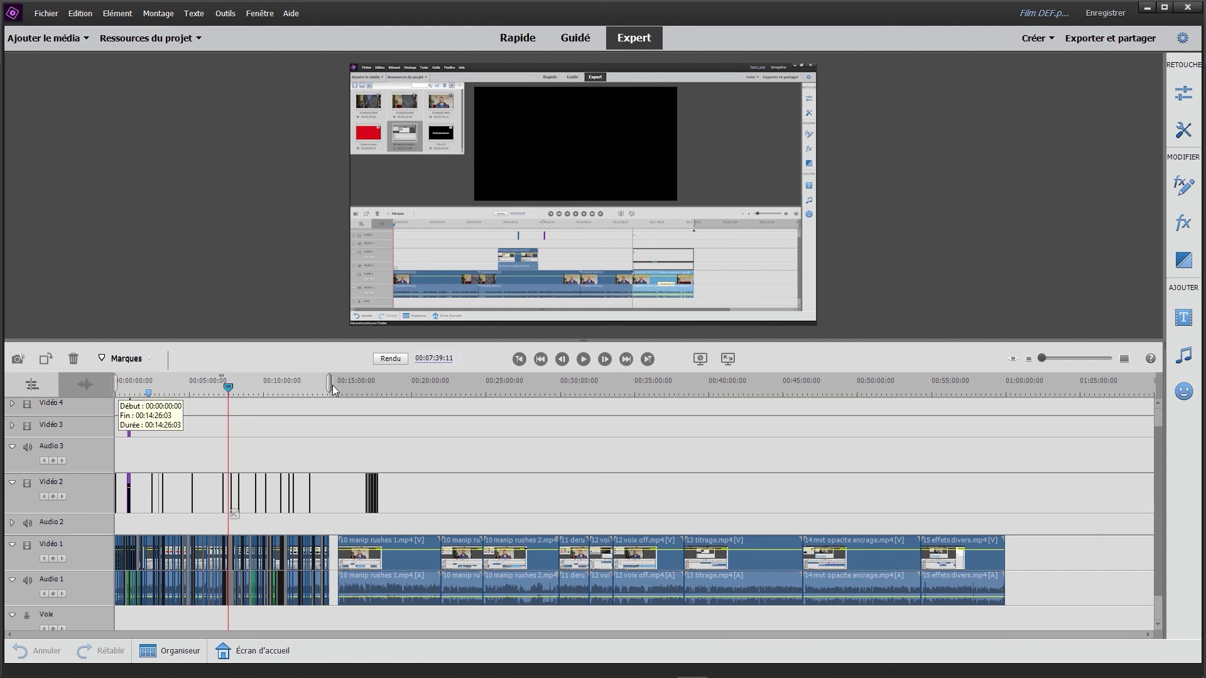
click(1113, 38)
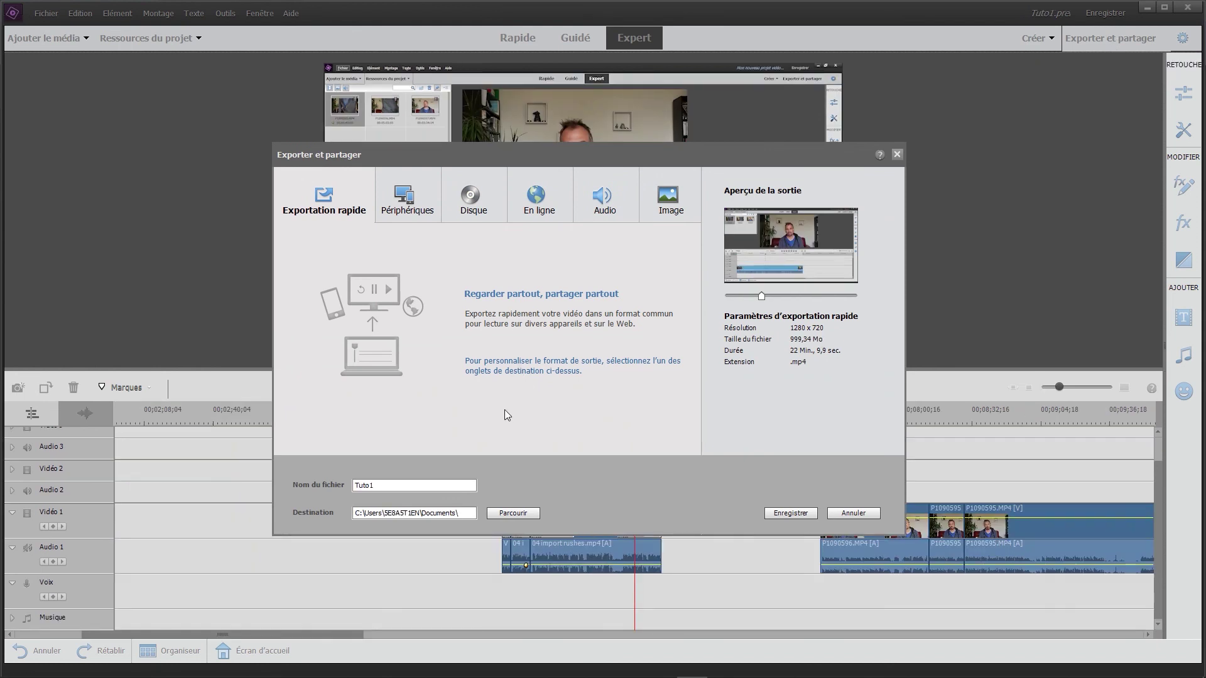
Step: Compare the Audio, Image and En ligne export options
click(605, 196)
click(663, 201)
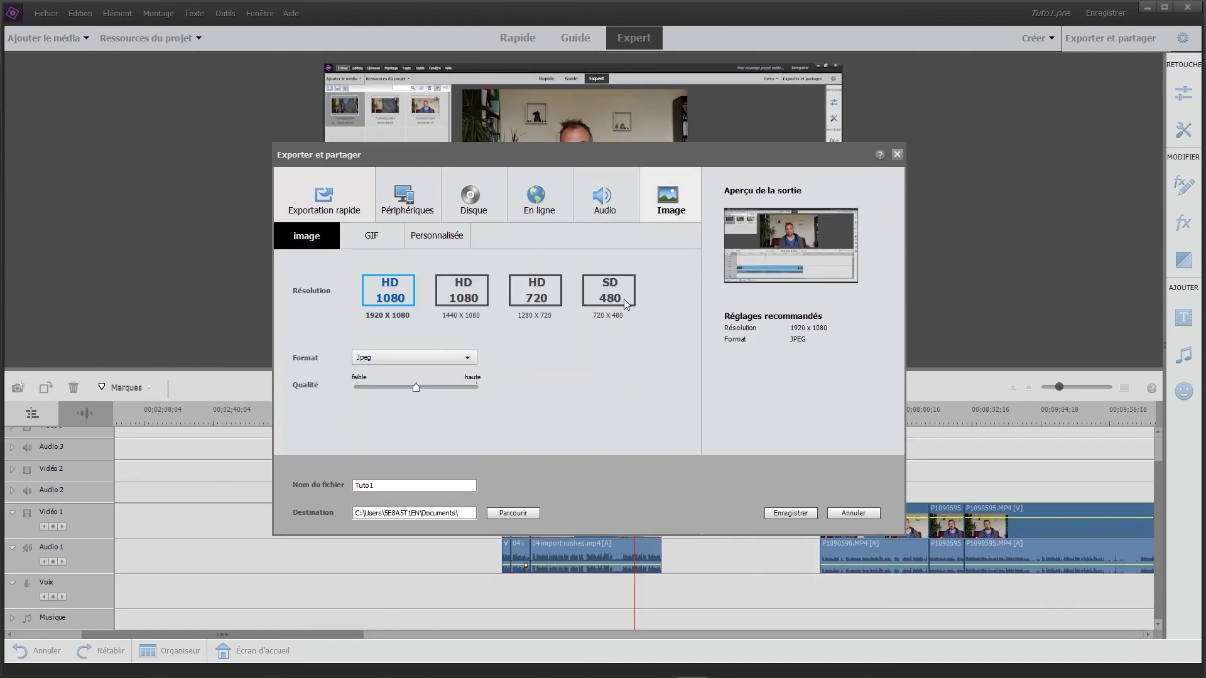
click(603, 198)
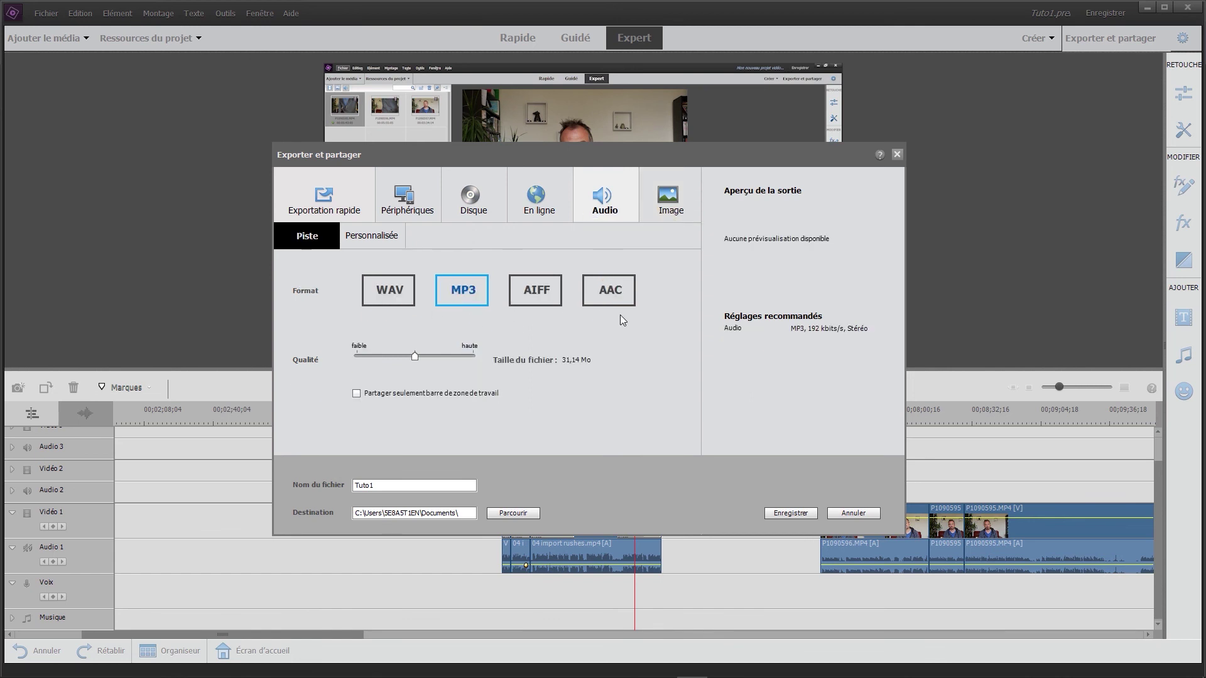
click(547, 213)
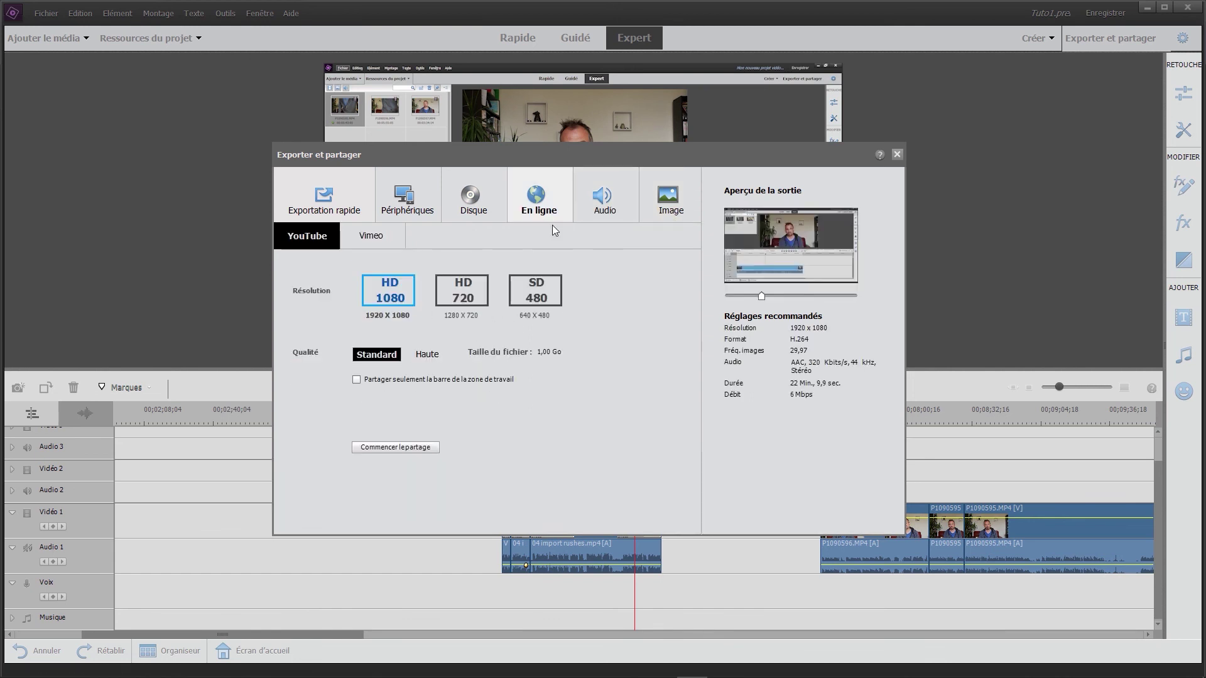
Step: Try Vimeo at Haute and Standard quality, set YouTube to Haute, then show the Périphériques presets
click(368, 242)
click(420, 355)
click(394, 355)
click(413, 356)
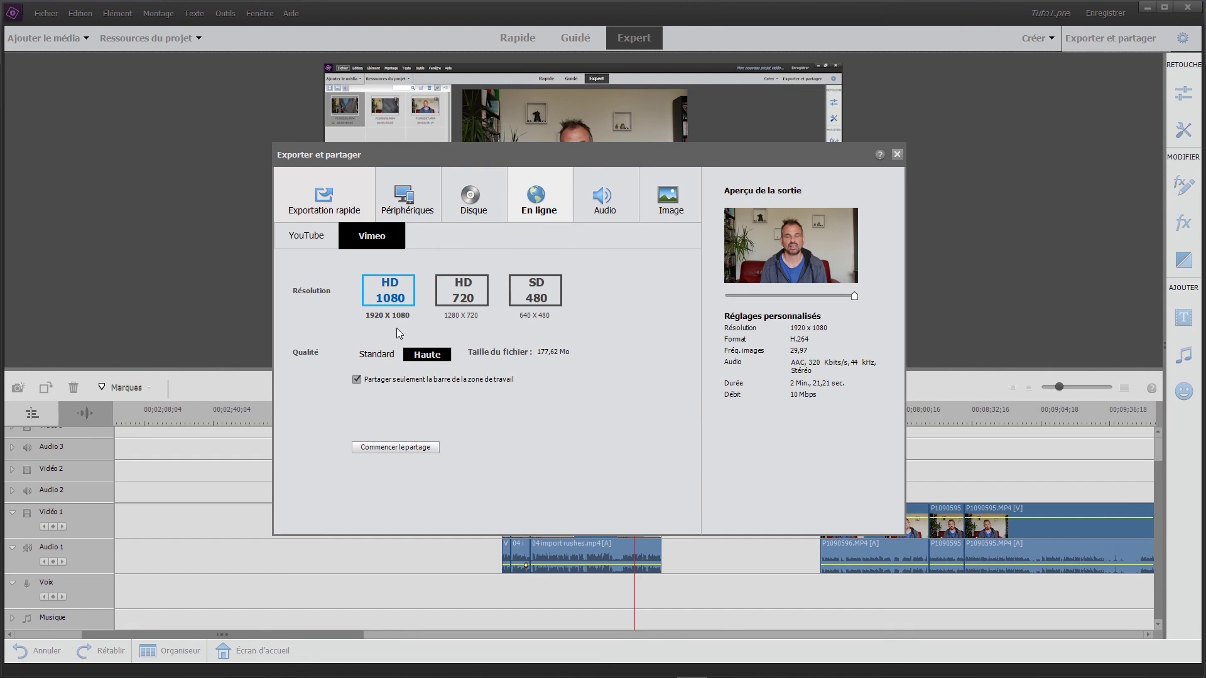
click(384, 353)
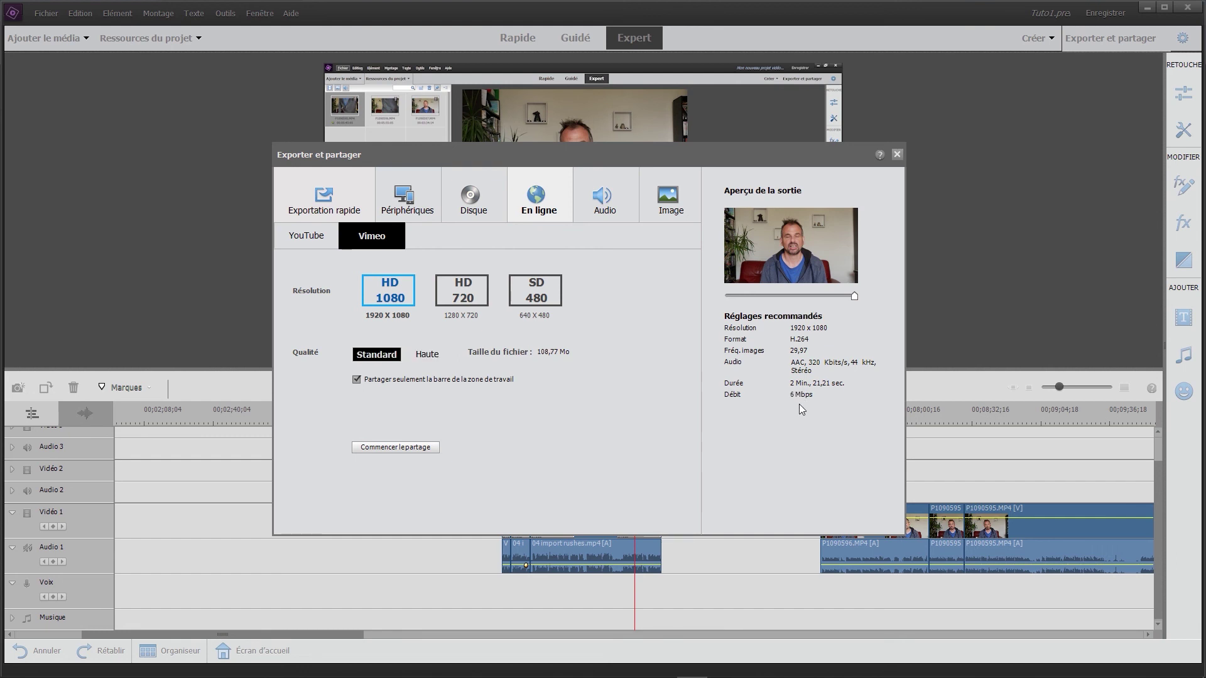
click(525, 210)
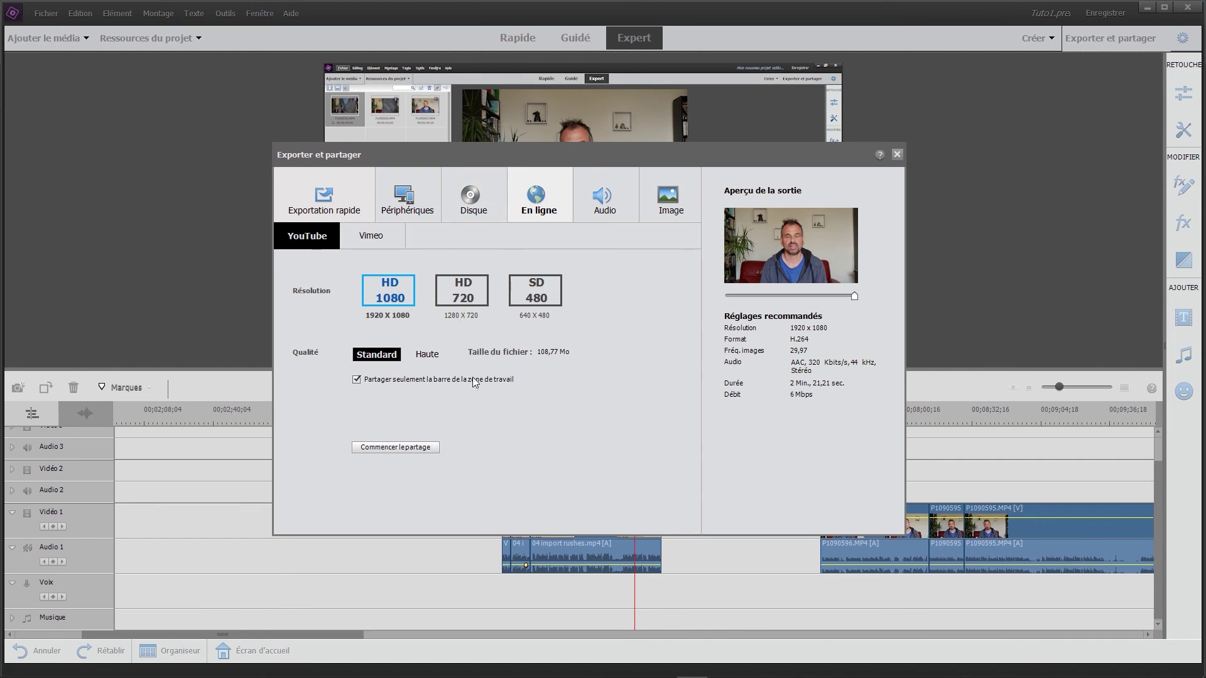
click(426, 353)
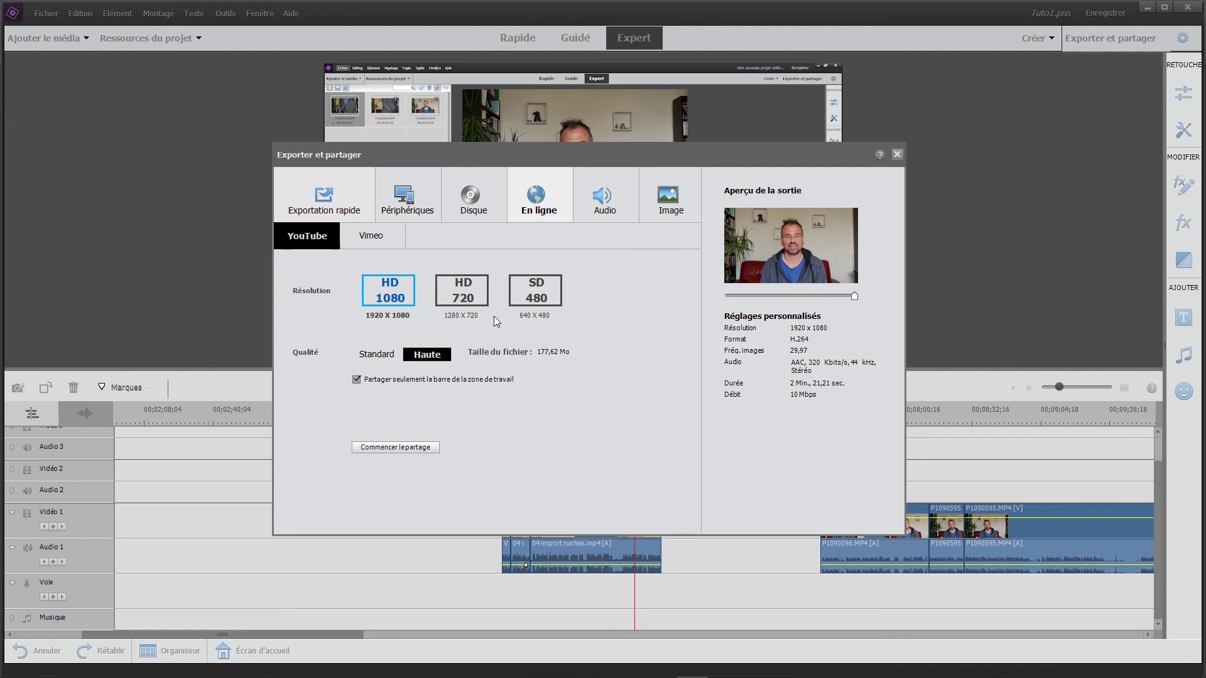
click(407, 199)
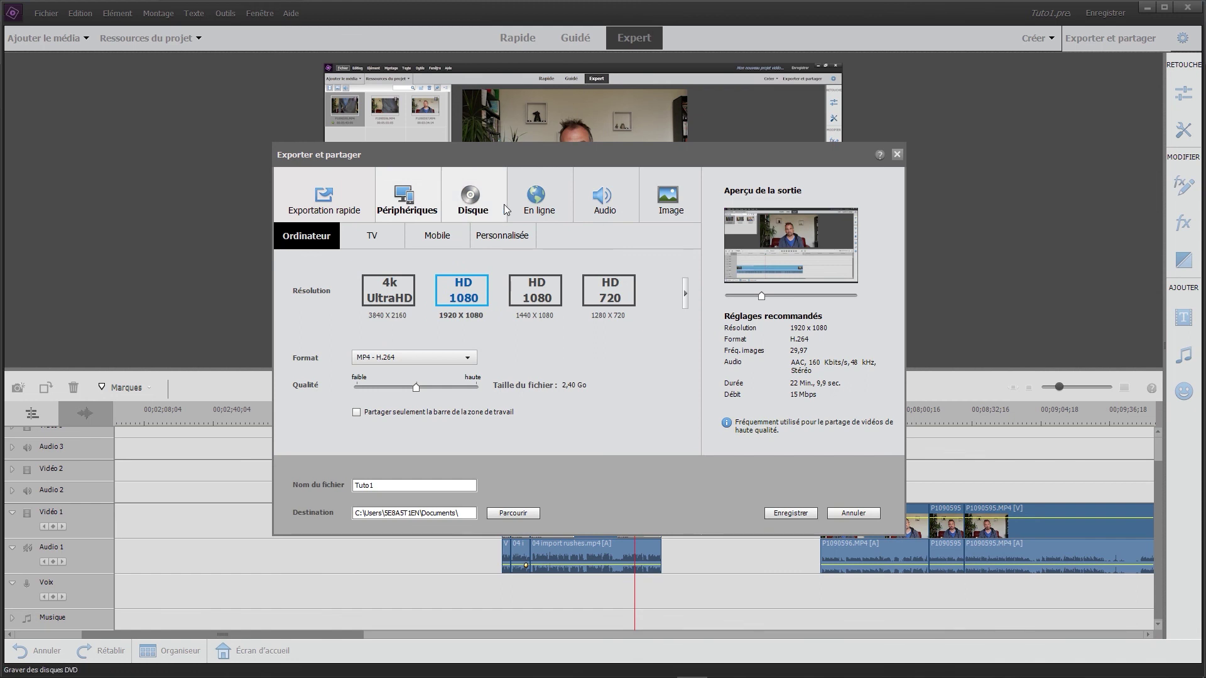
Step: Test the work-area option, raise the quality slider to maximum, and choose an HD 1080 MP4 preset
click(388, 411)
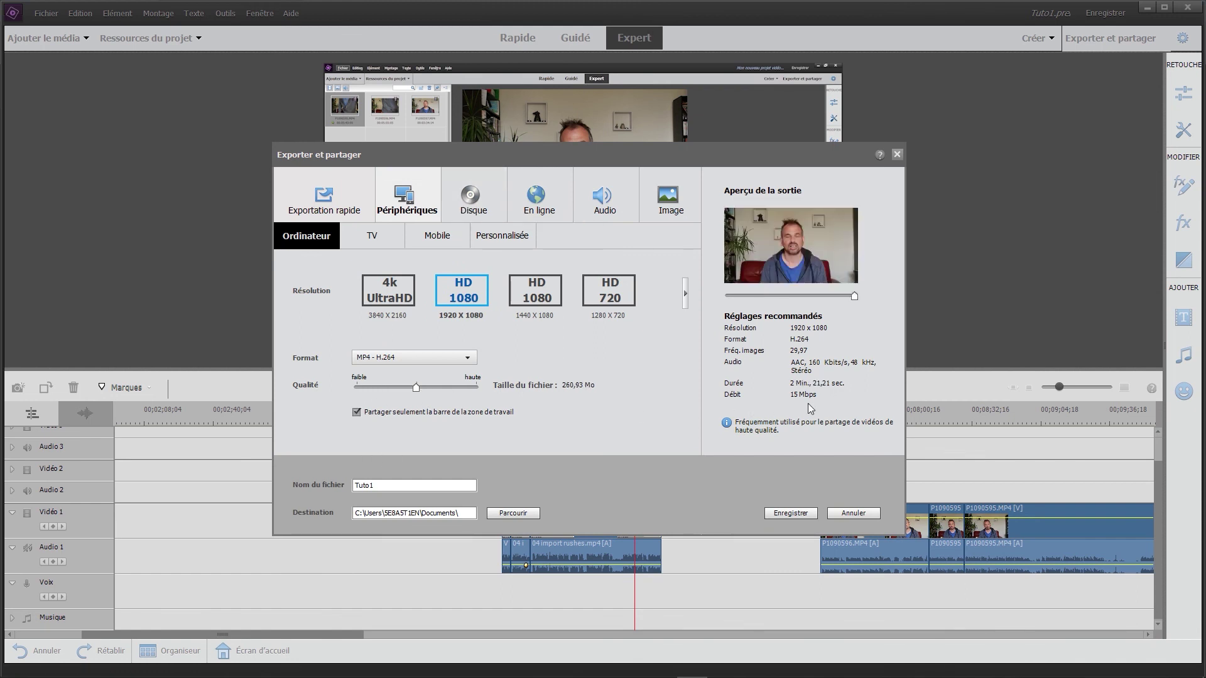
mouse_move(416, 388)
mouse_down()
mouse_move(475, 388)
mouse_move(324, 391)
mouse_up()
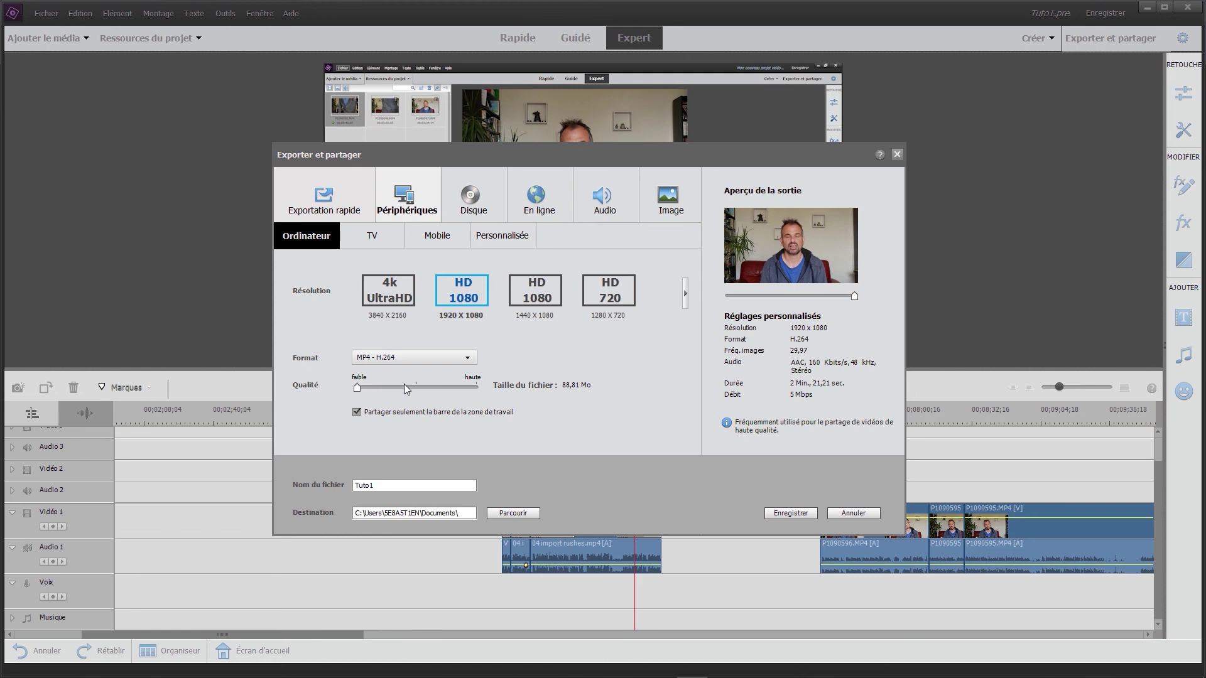
click(413, 388)
drag(413, 388, 476, 388)
click(556, 287)
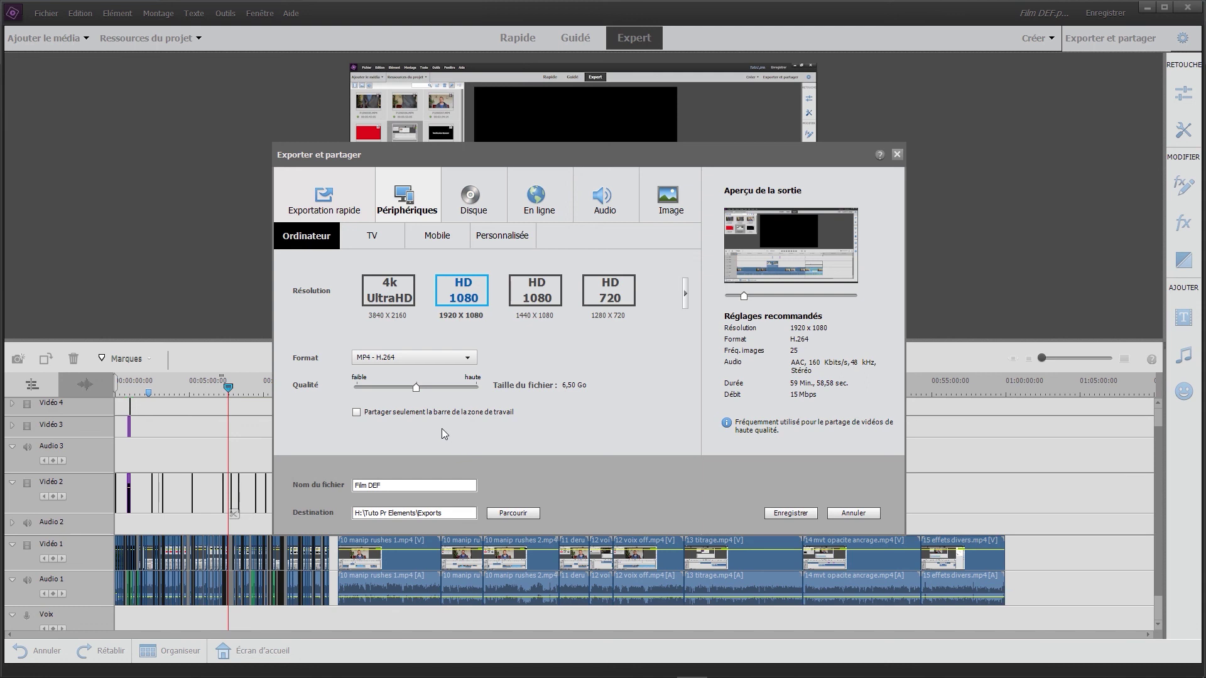
Step: Limit the export to the work-area bar and show the Personnalisée preset options
click(356, 413)
click(356, 412)
click(357, 412)
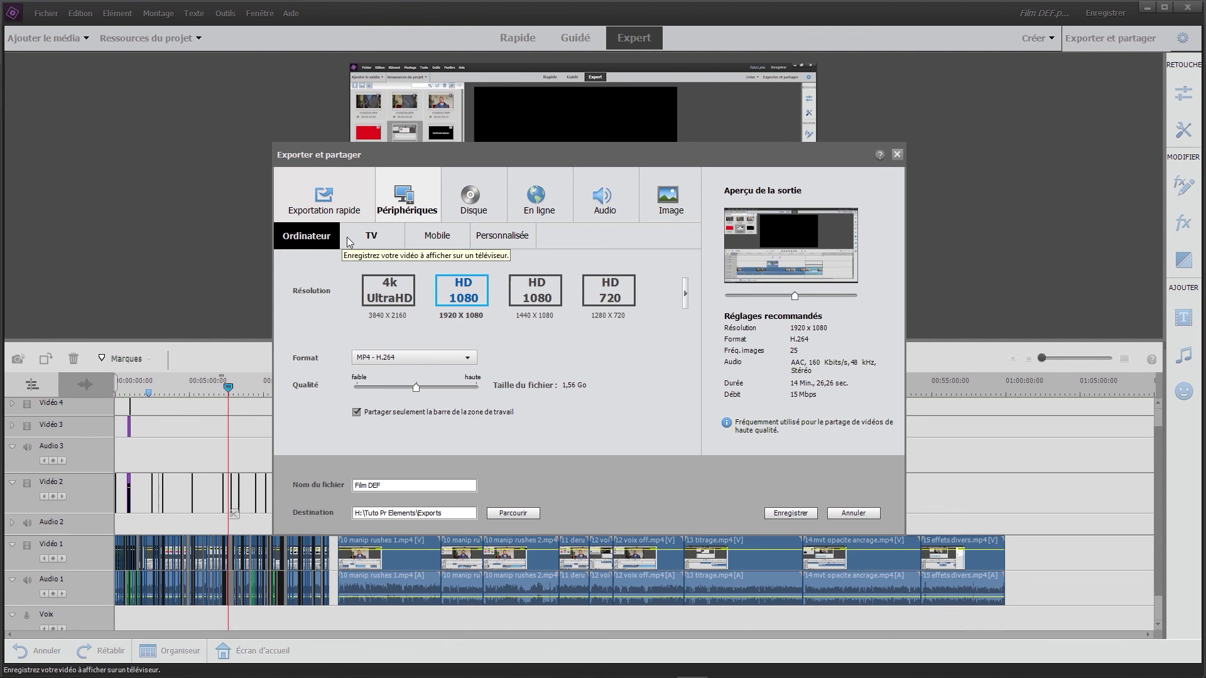
click(503, 238)
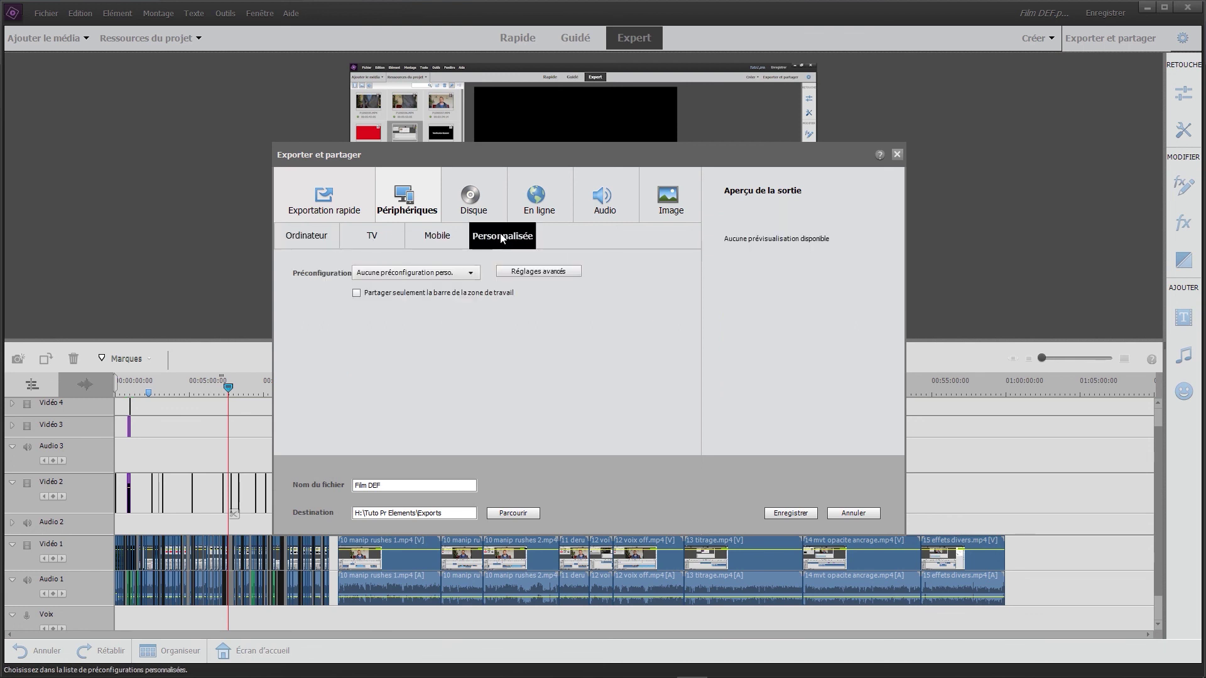
Step: Open the advanced H.264 export settings and expand the Encodage du débit list under Réglages du débit
click(533, 271)
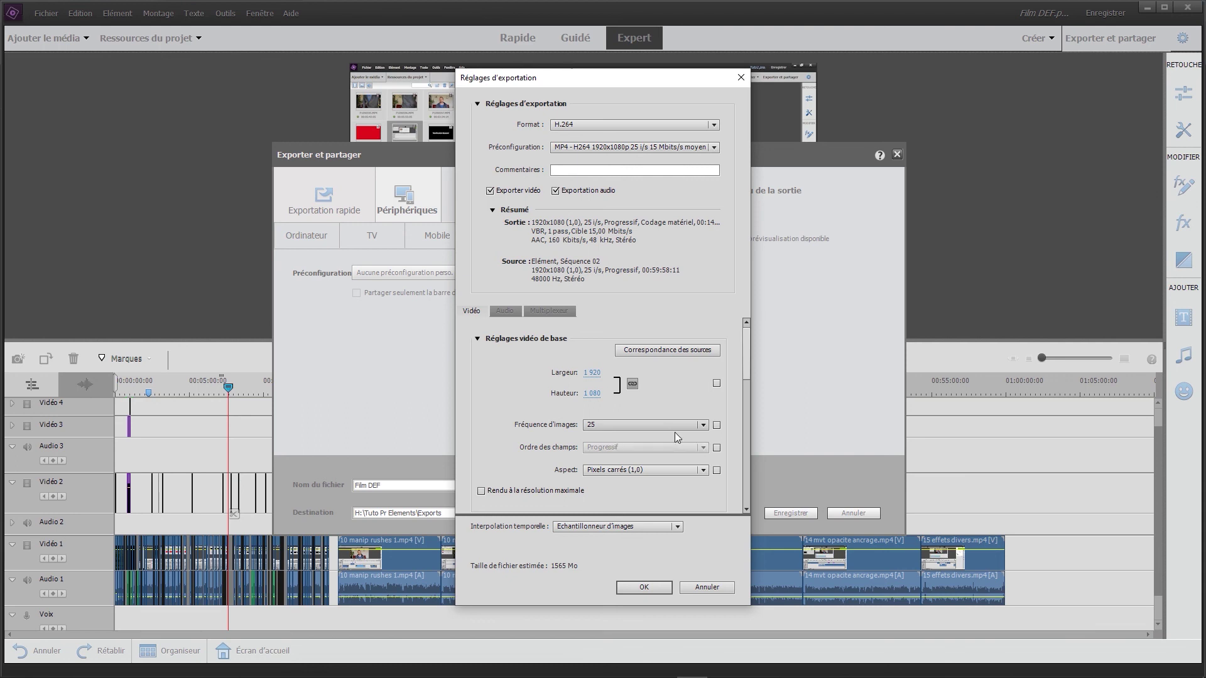
scroll(748, 364, down, 3)
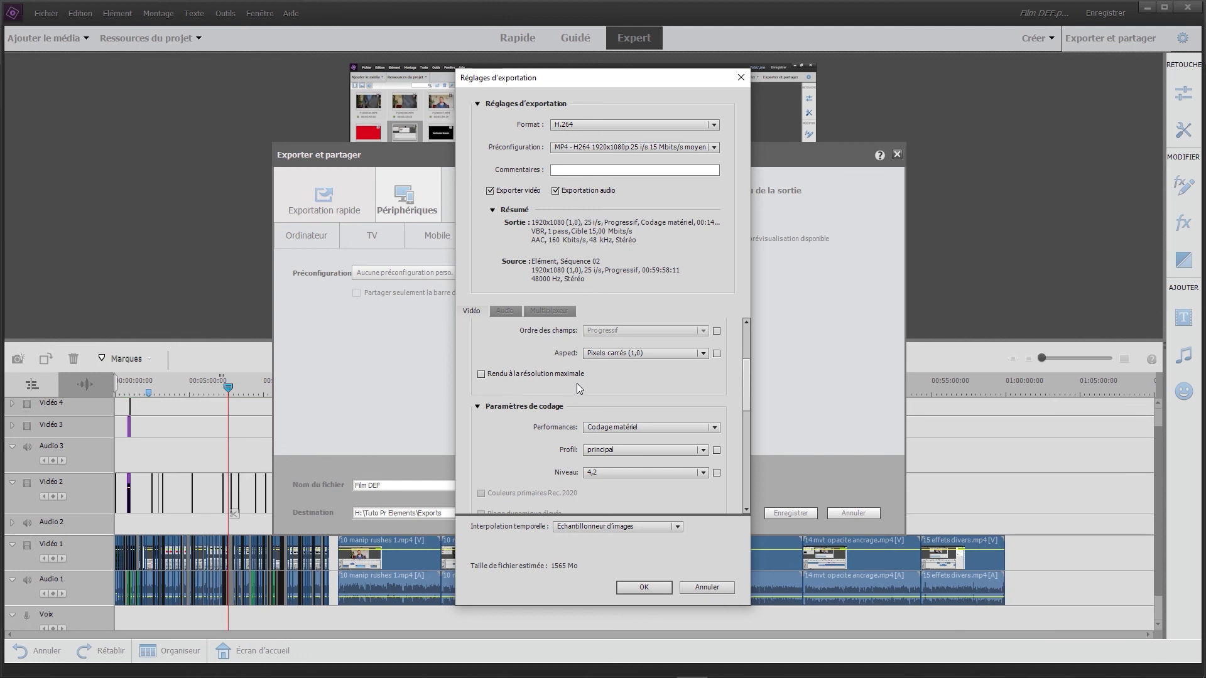
drag(745, 402, 744, 451)
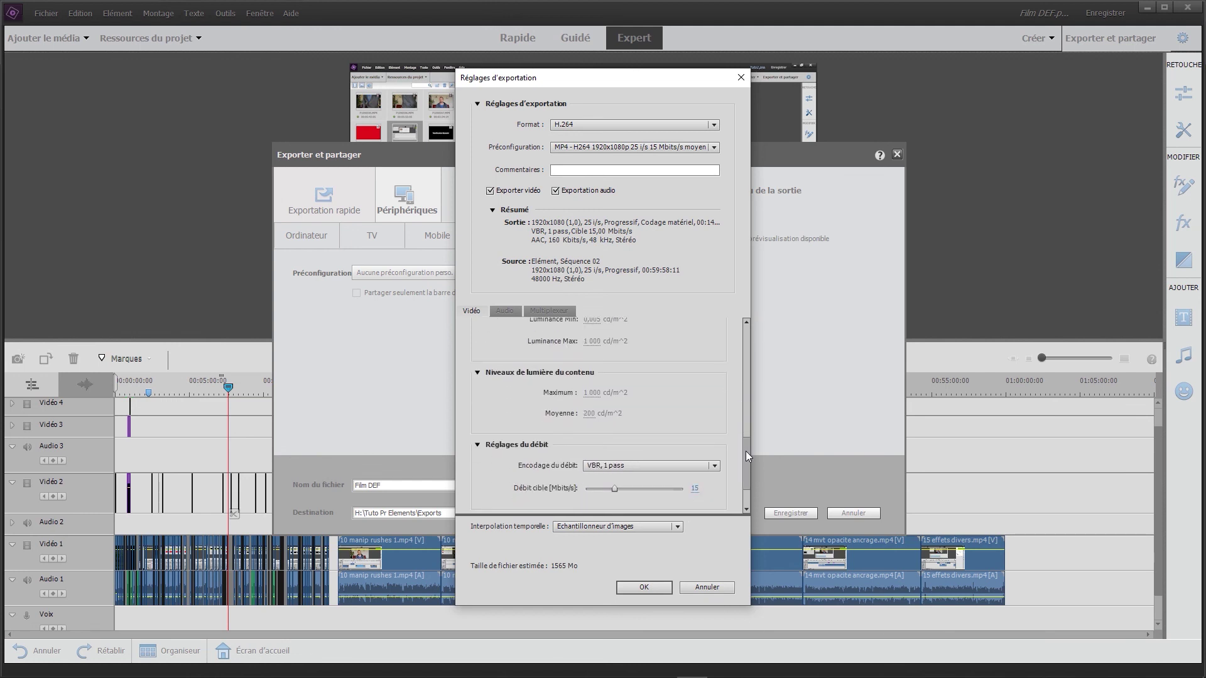
click(676, 466)
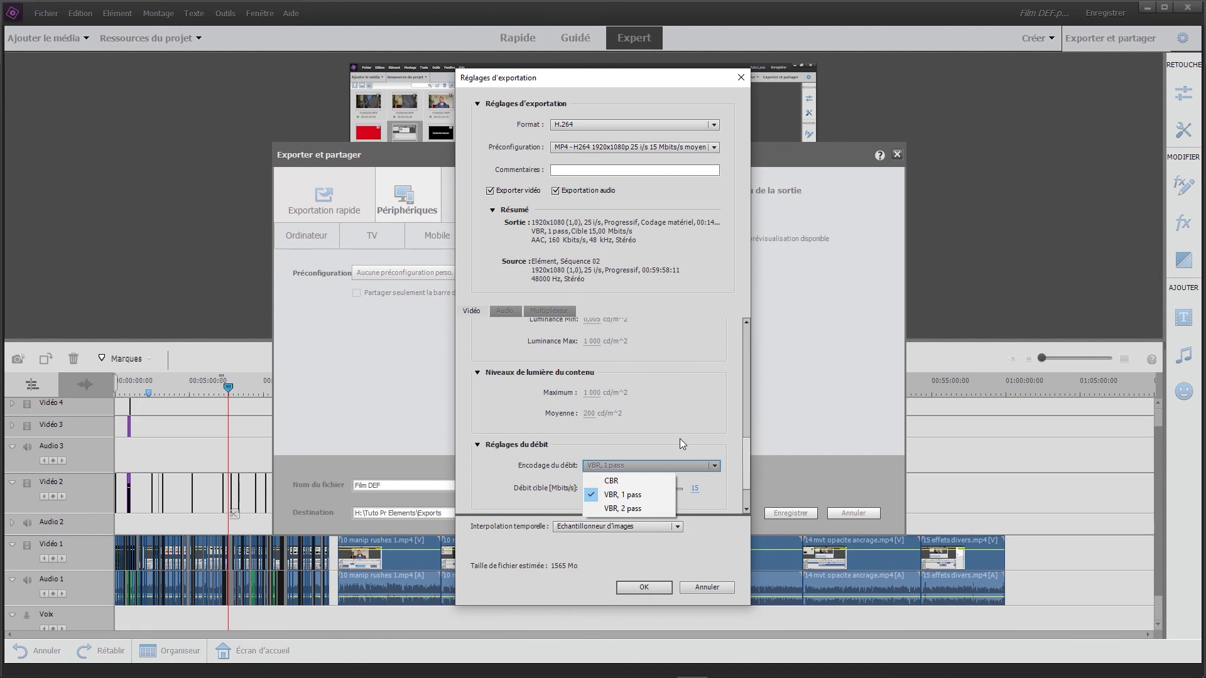
Step: Try CBR and VBR 1 pass, then settle on VBR, 2 pass at 15 Mbit/s target, 40 maximum
click(624, 482)
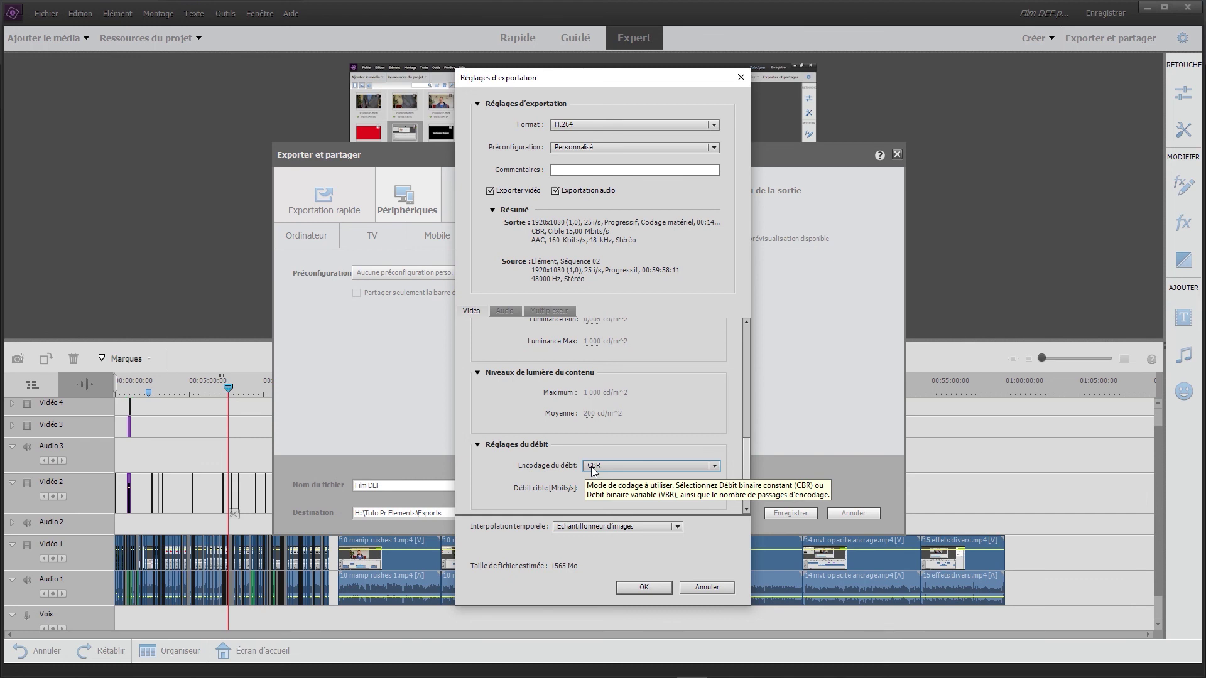
click(591, 471)
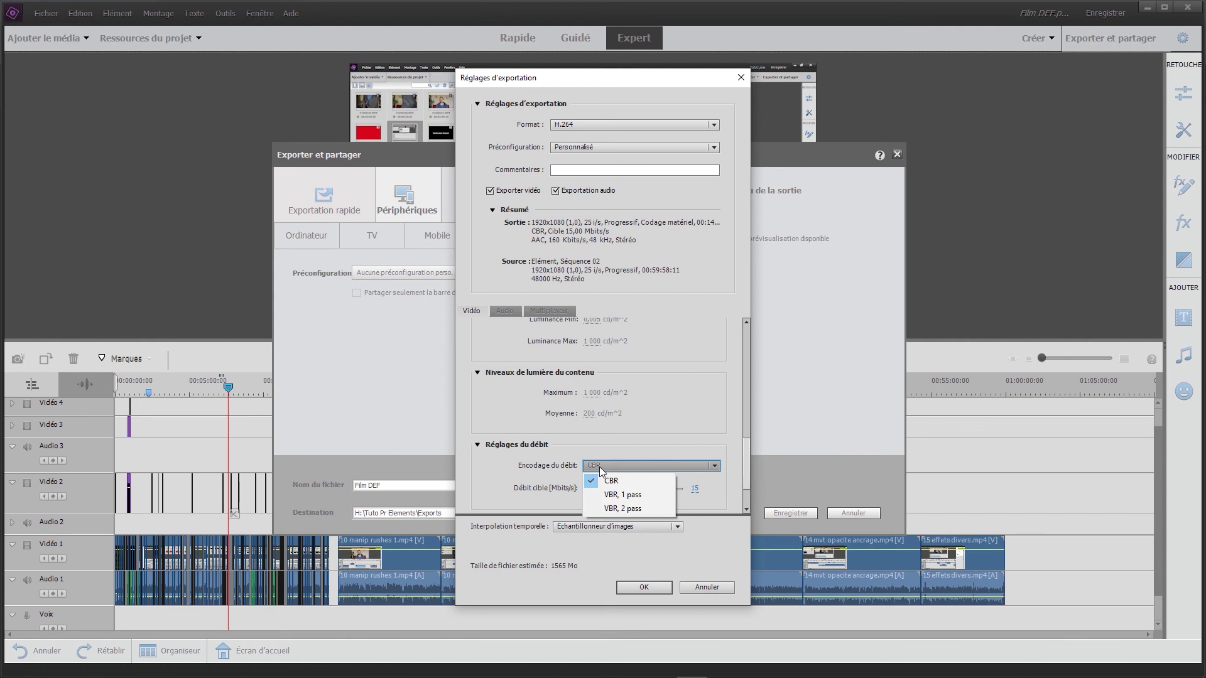
click(622, 495)
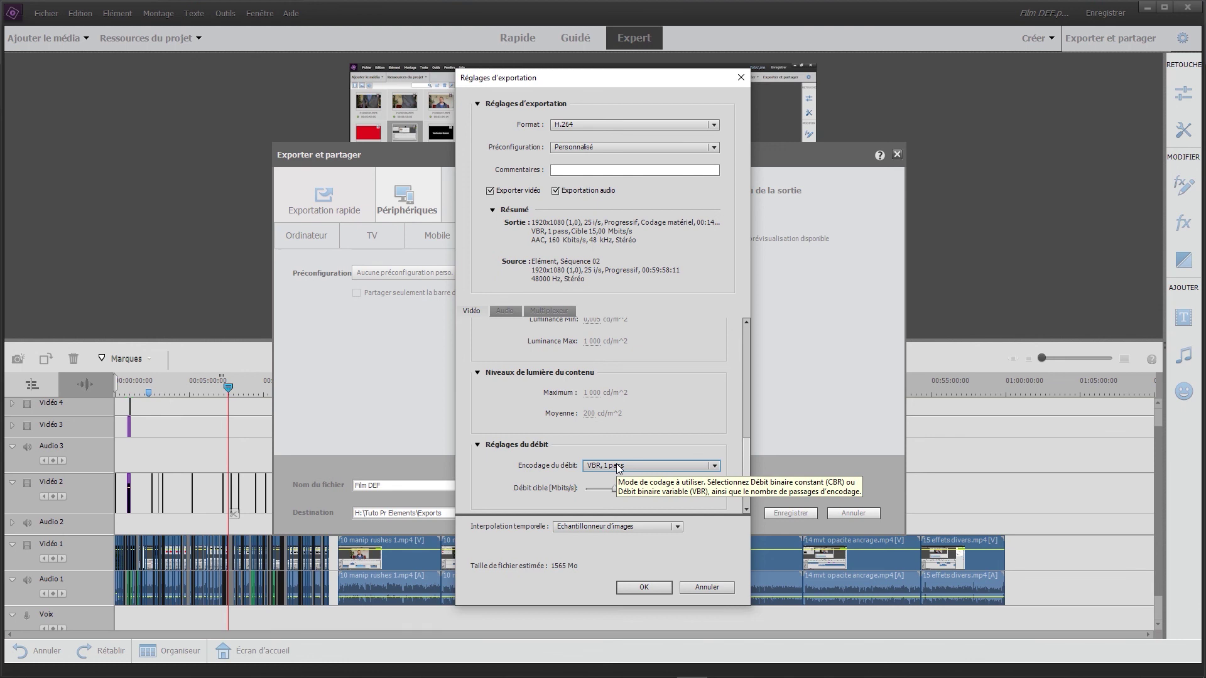
click(619, 468)
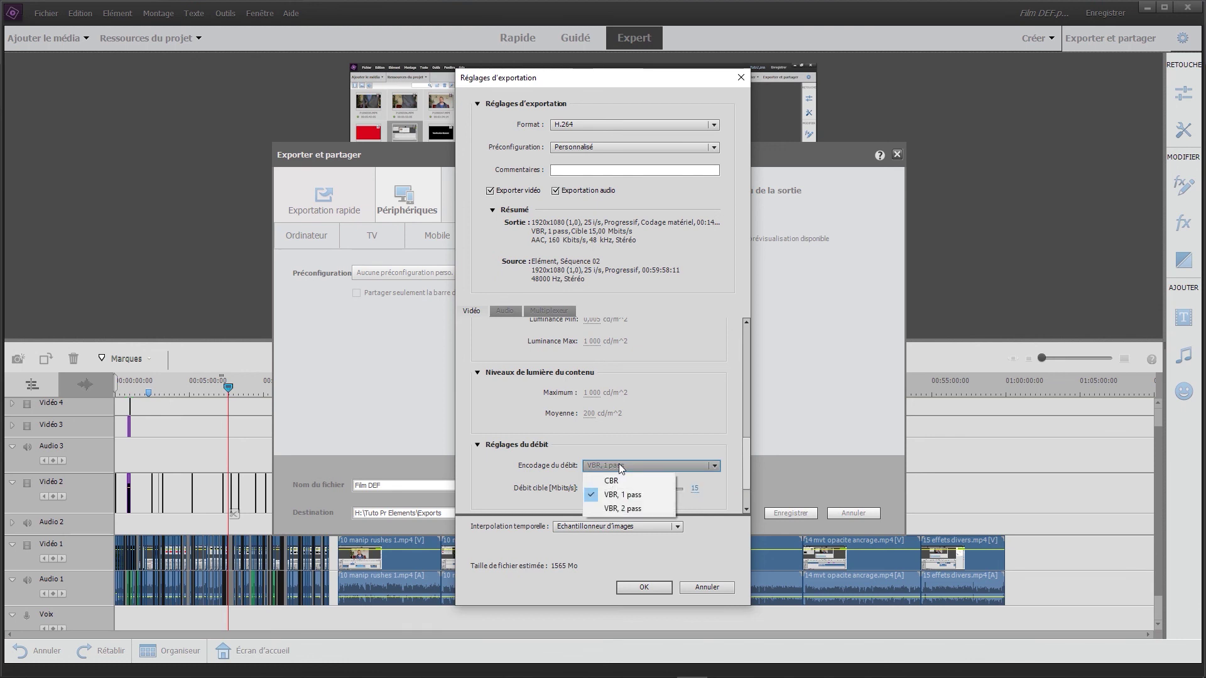
click(626, 510)
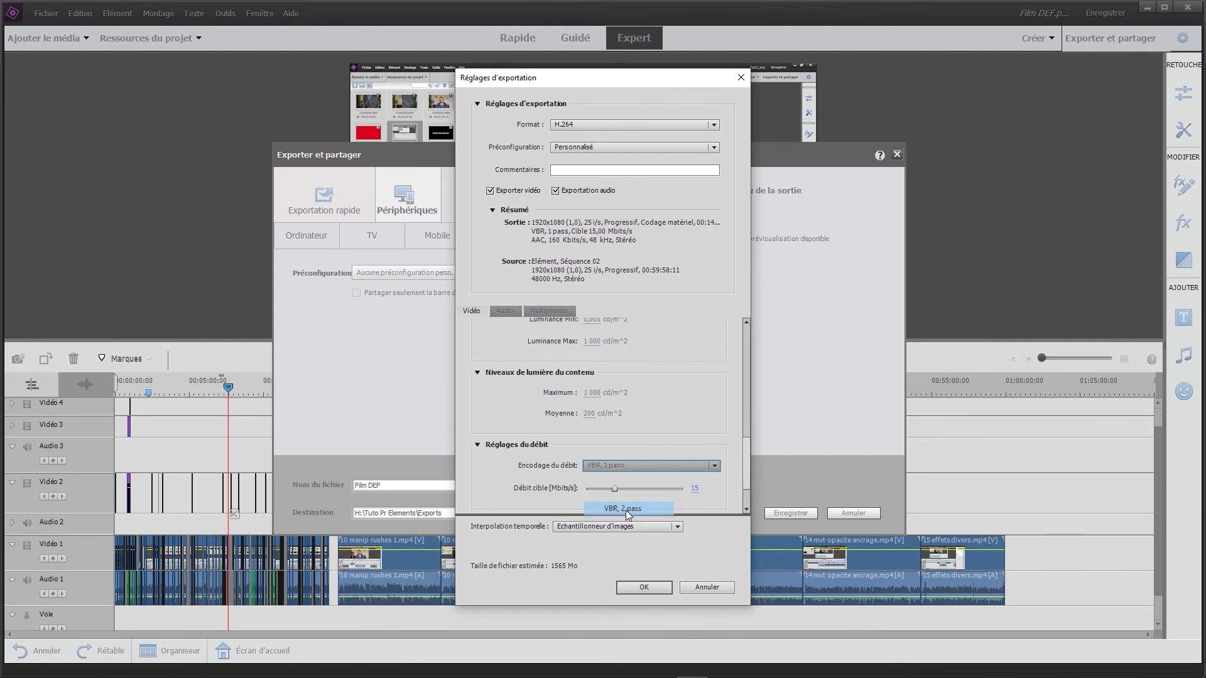
scroll(481, 344, up, 5)
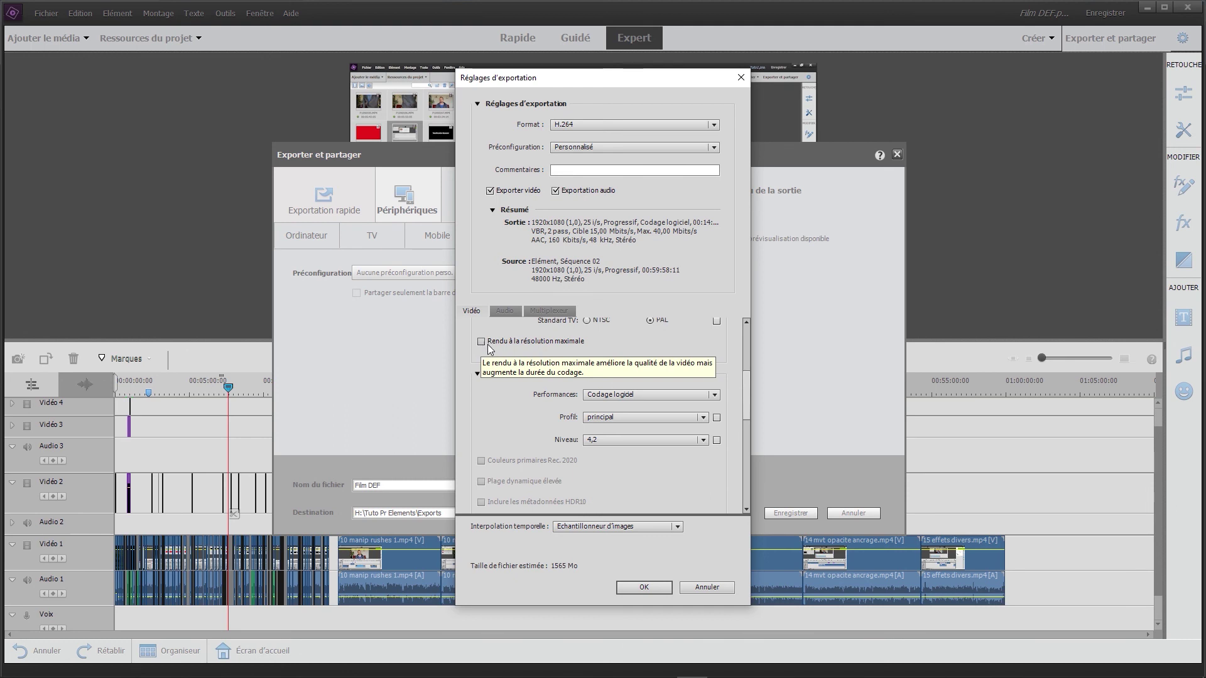
scroll(549, 418, down, 5)
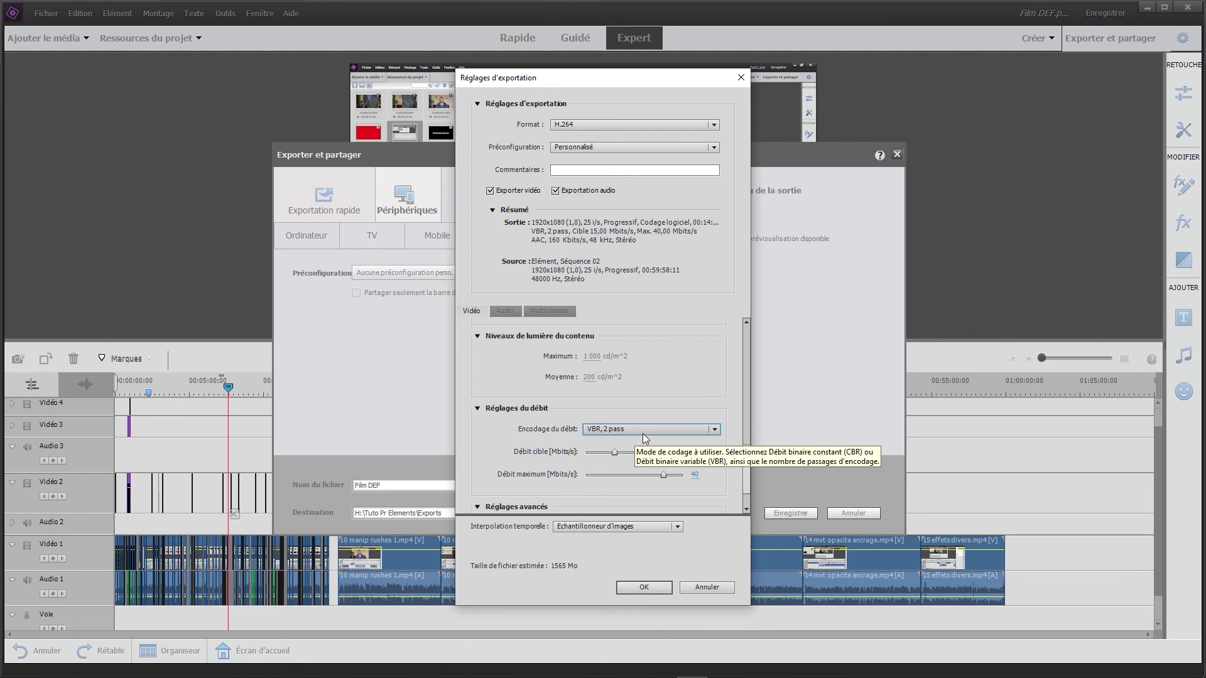
Step: Save the export settings as the preset 'config perso 1' and show it under Personnalisée
click(644, 586)
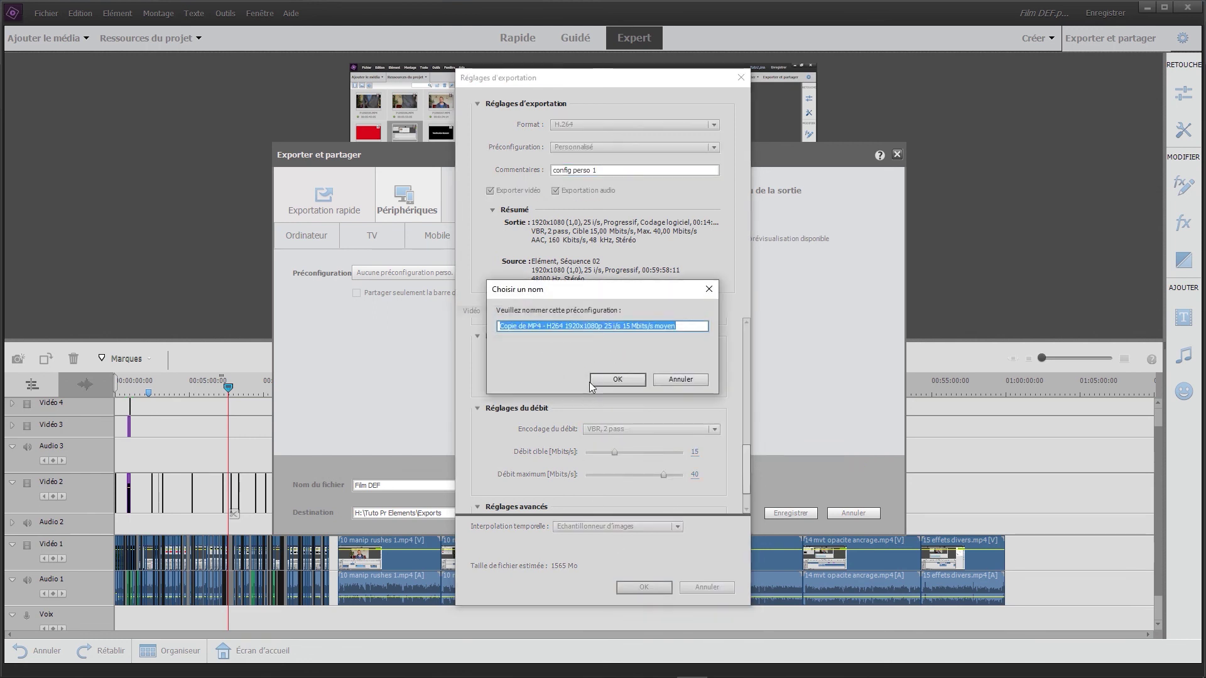
text(config perso 1)
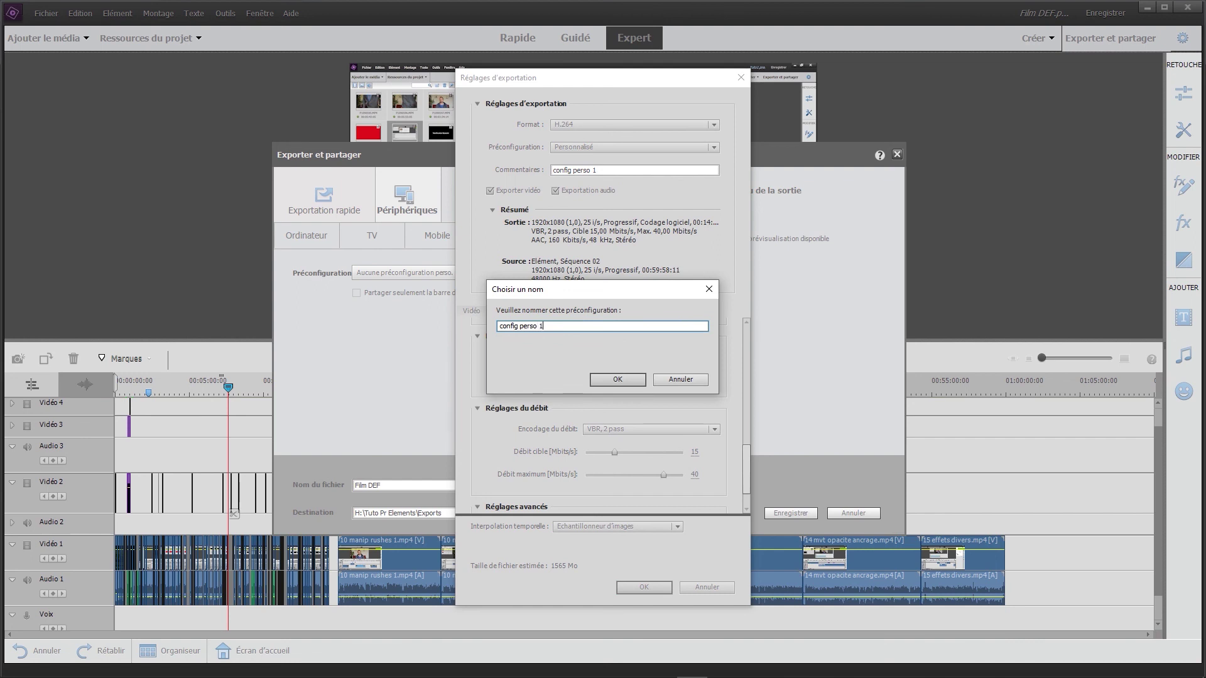
click(590, 381)
click(496, 237)
click(496, 238)
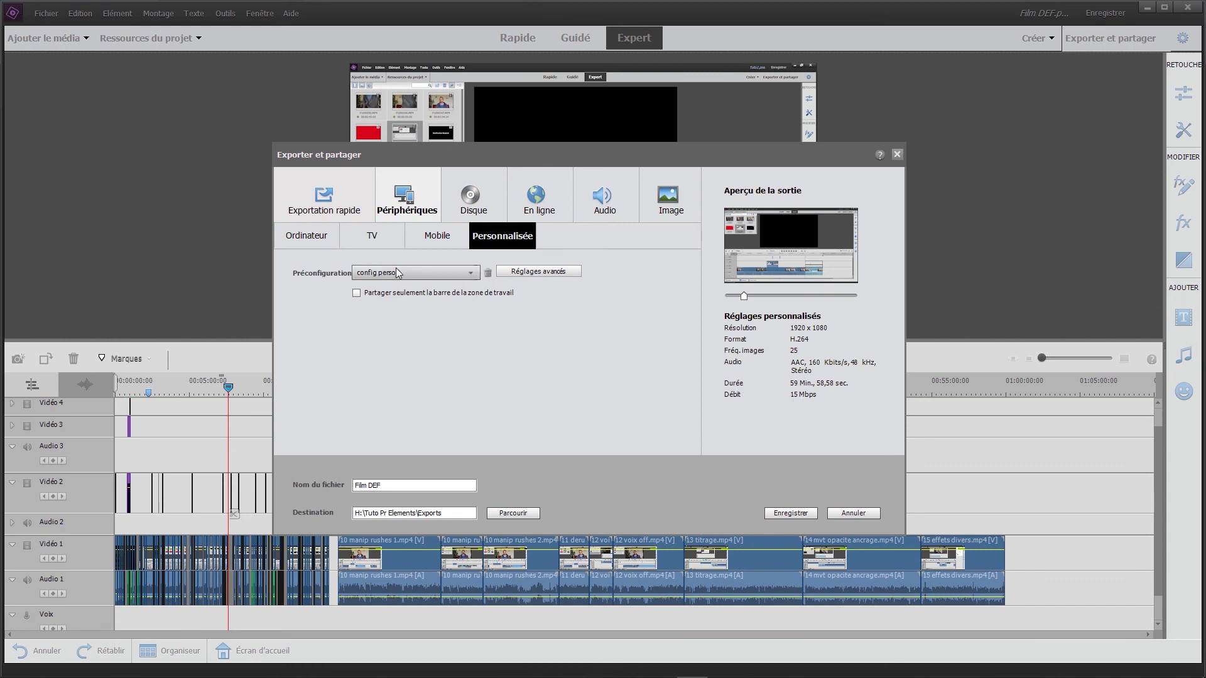
Step: Export only the work area to a file named 'Tuto Premiere Elements' and start rendering
click(356, 293)
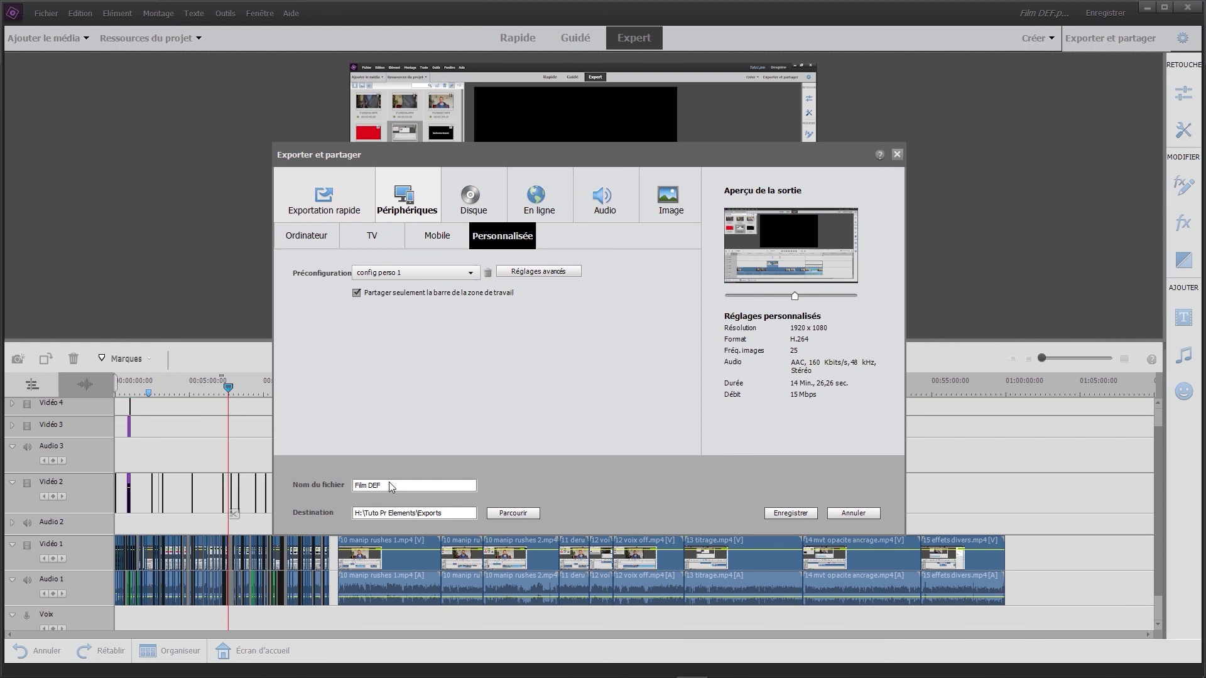
drag(390, 481, 327, 485)
text(Tuto Prem)
text(iere Ele)
text(ments)
click(790, 512)
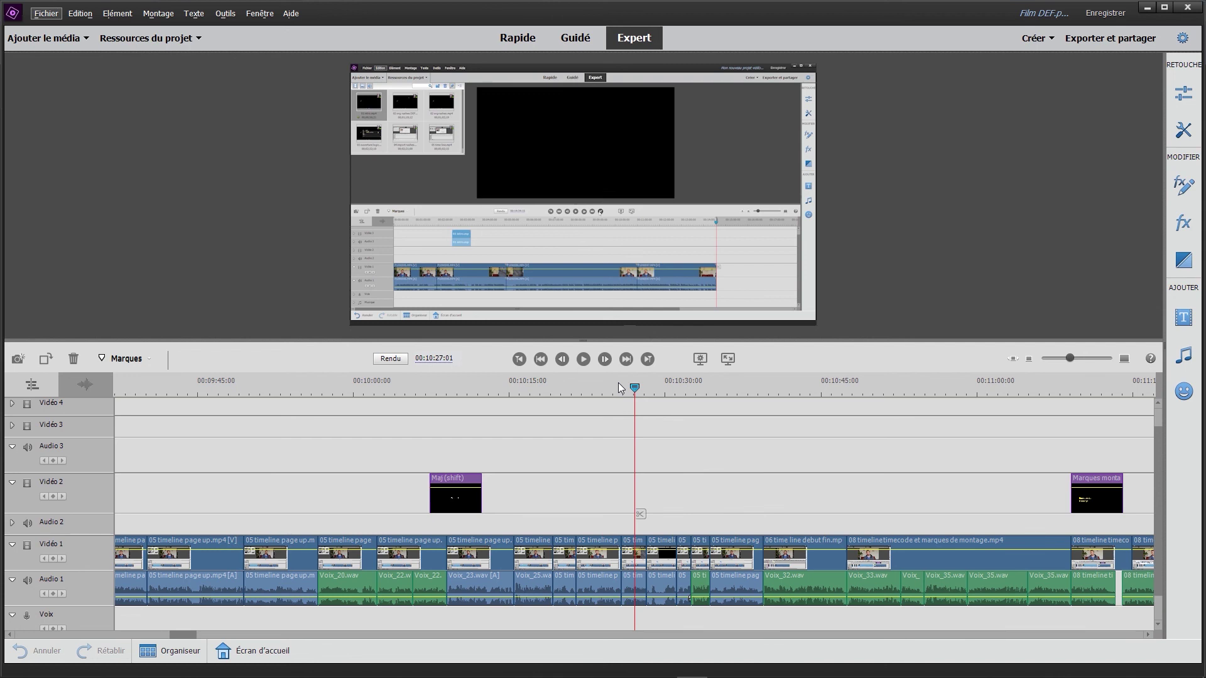
Step: Look inside the captures écran folder, return to Rushes, then show Premiere's project assets
key(alt+Tab)
key(alt+Tab)
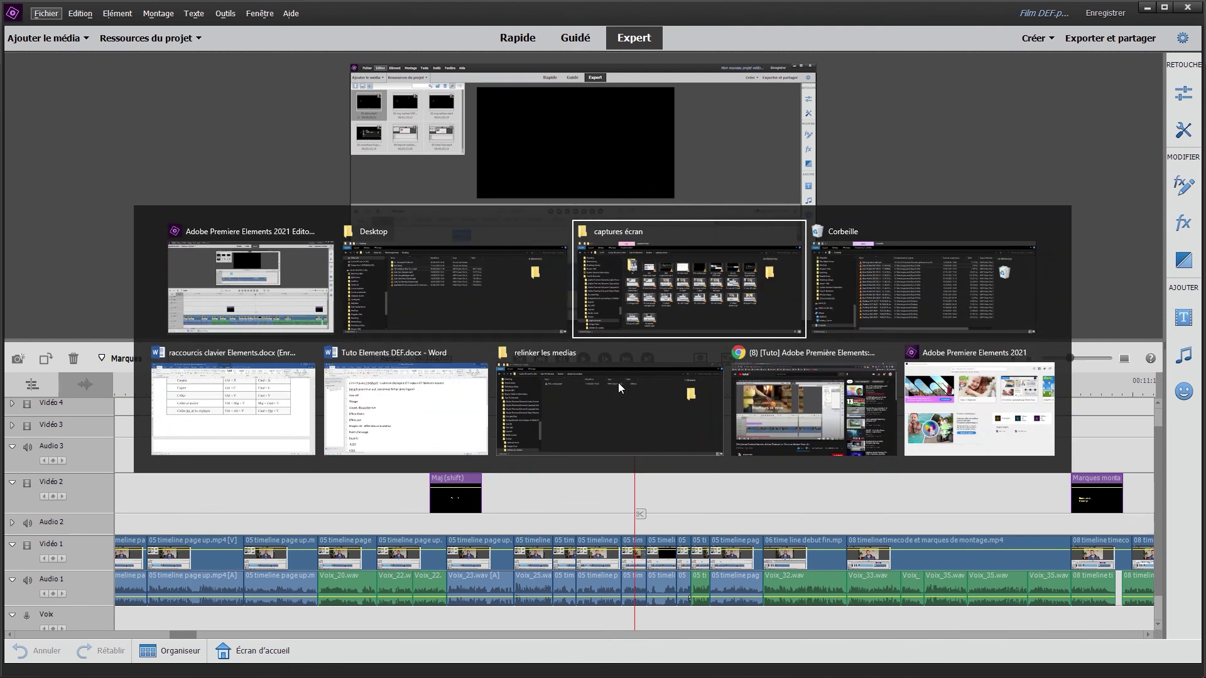
click(492, 194)
double_click(424, 233)
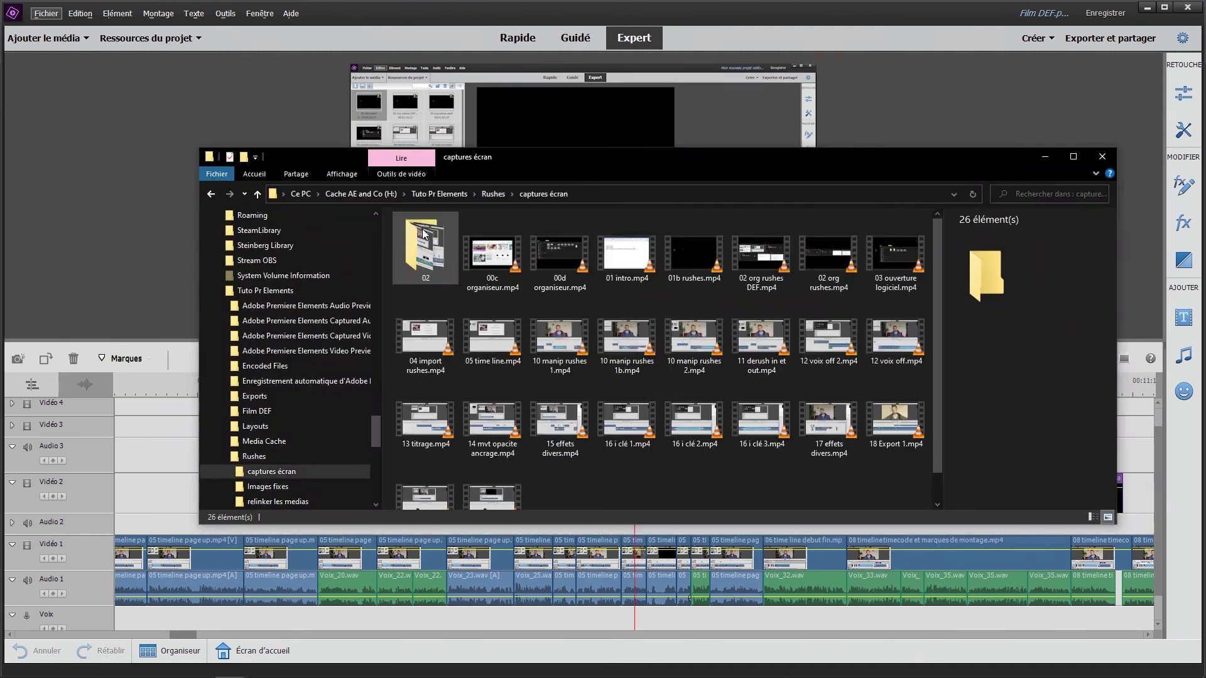
key(alt+Left)
key(alt+Tab)
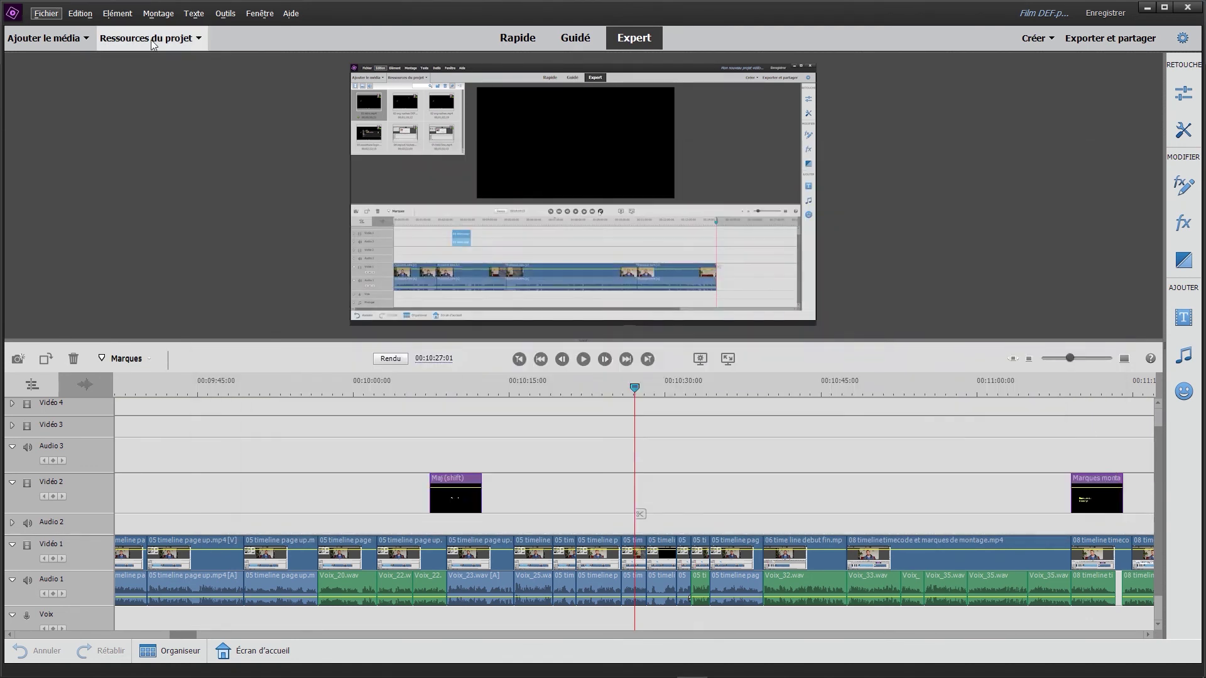
click(152, 40)
Step: Switch the Ressources du projet panel to Affichage > Mode Liste
scroll(166, 158, down, 2)
scroll(157, 135, up, 2)
scroll(156, 130, down, 2)
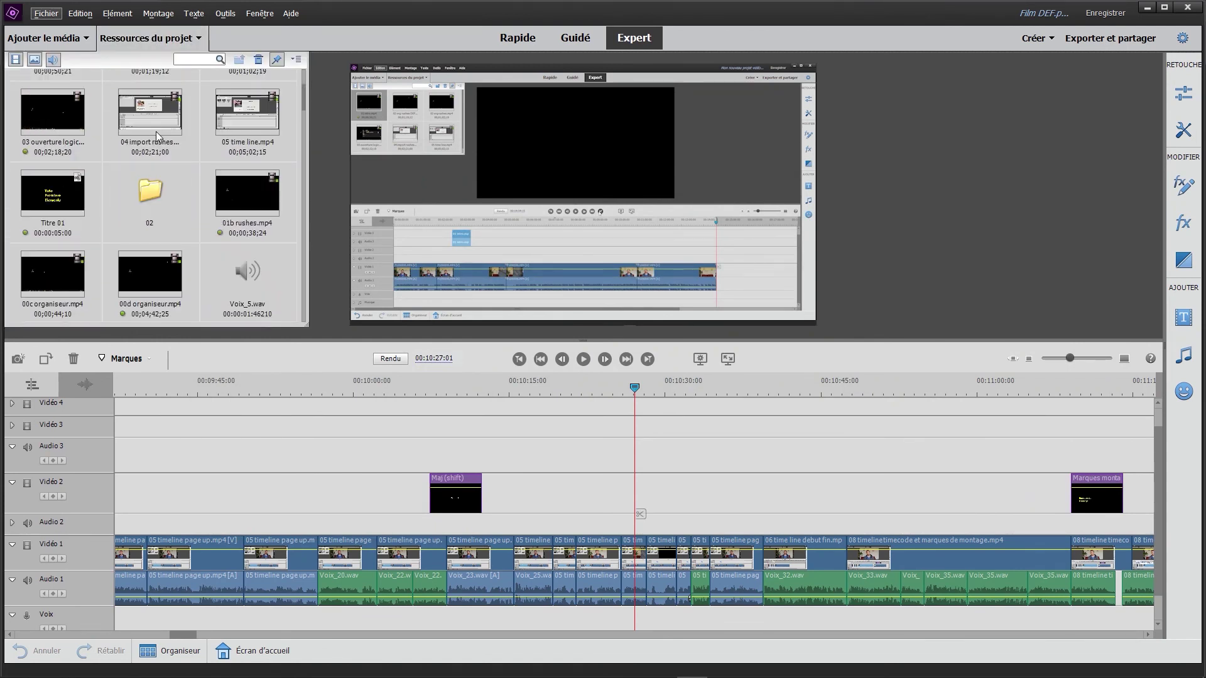
scroll(156, 131, down, 2)
scroll(226, 242, down, 1)
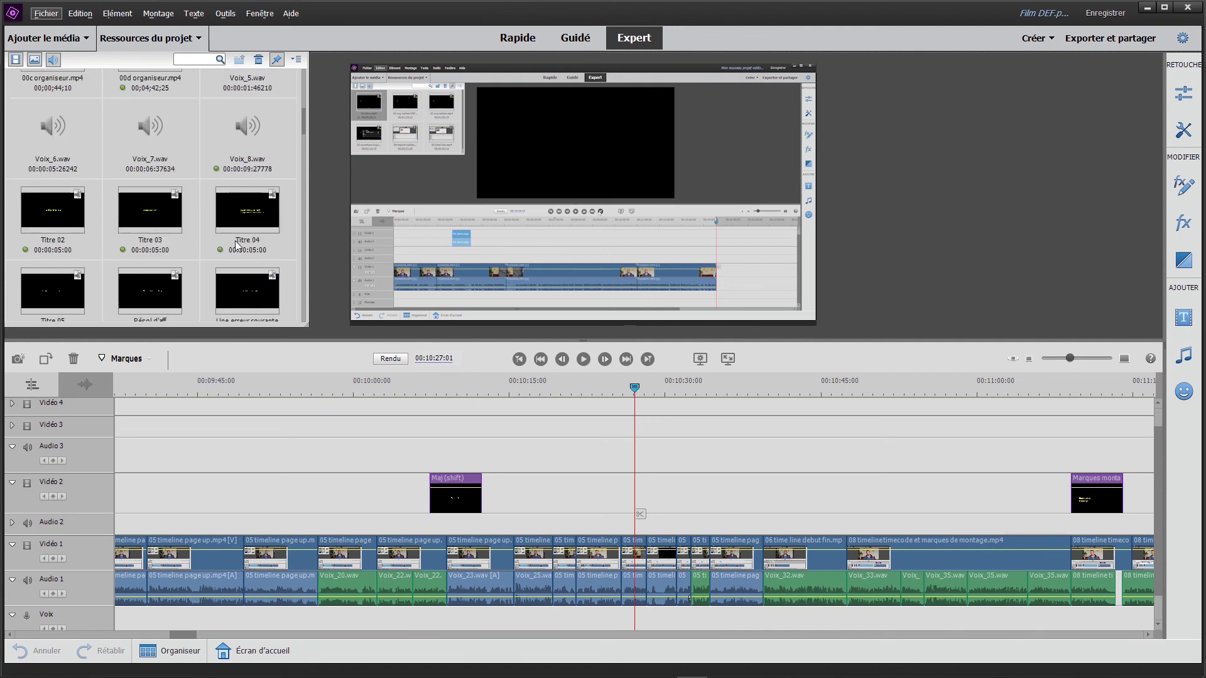
scroll(210, 235, down, 1)
scroll(213, 231, down, 1)
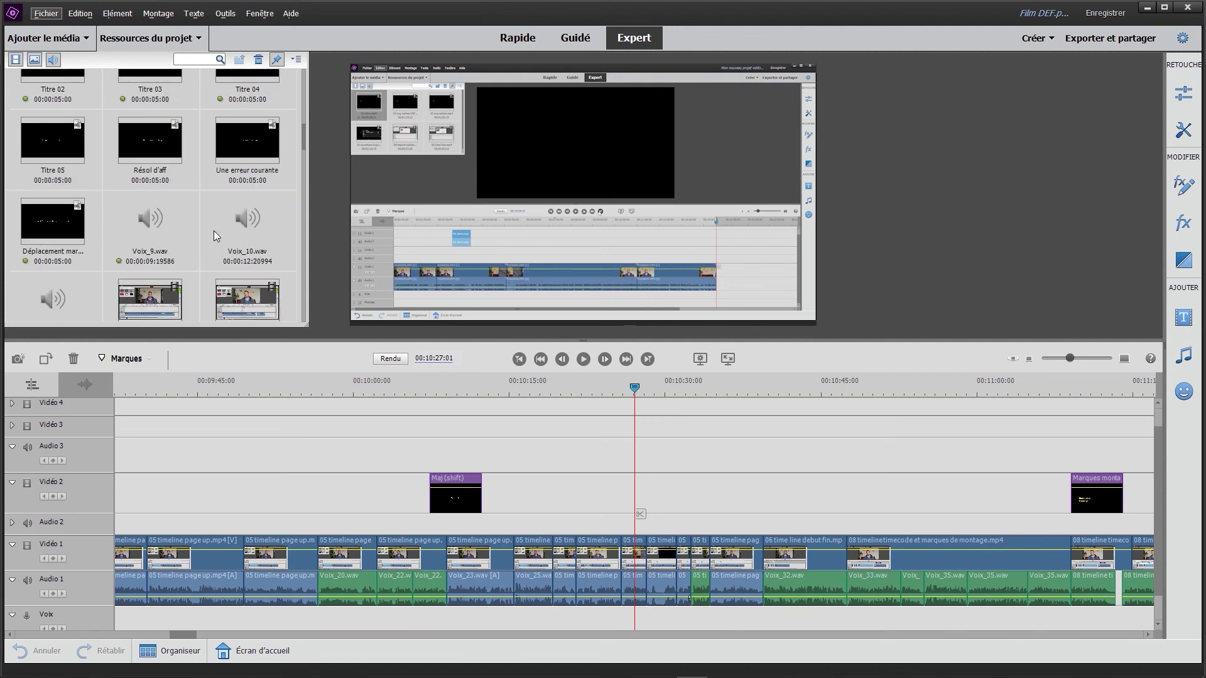
scroll(214, 232, down, 1)
scroll(216, 224, down, 2)
scroll(216, 224, down, 1)
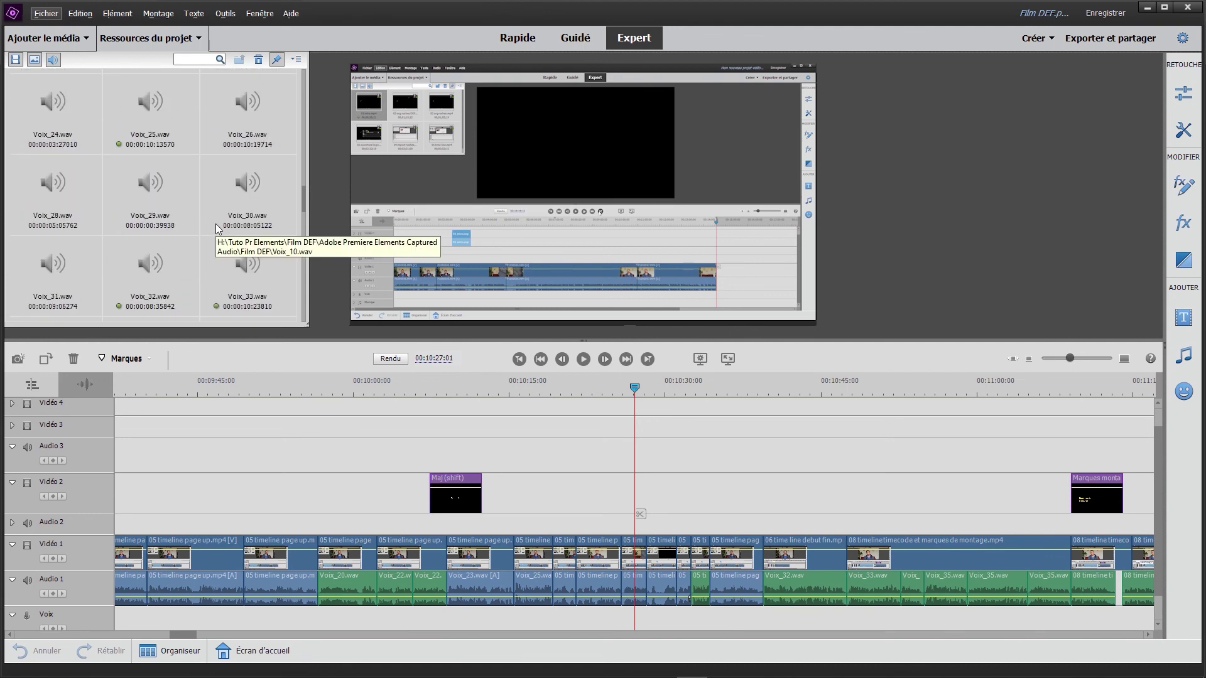
scroll(216, 223, down, 1)
scroll(216, 223, down, 1)
scroll(216, 224, down, 2)
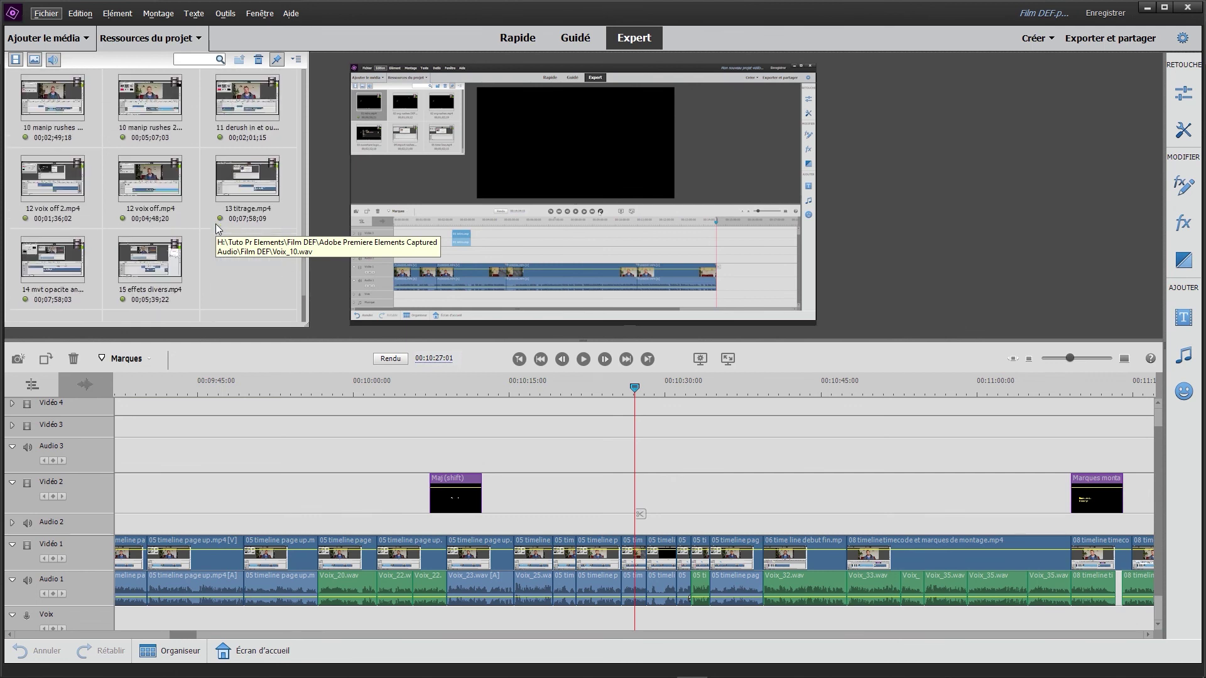
click(297, 61)
mouse_move(352, 76)
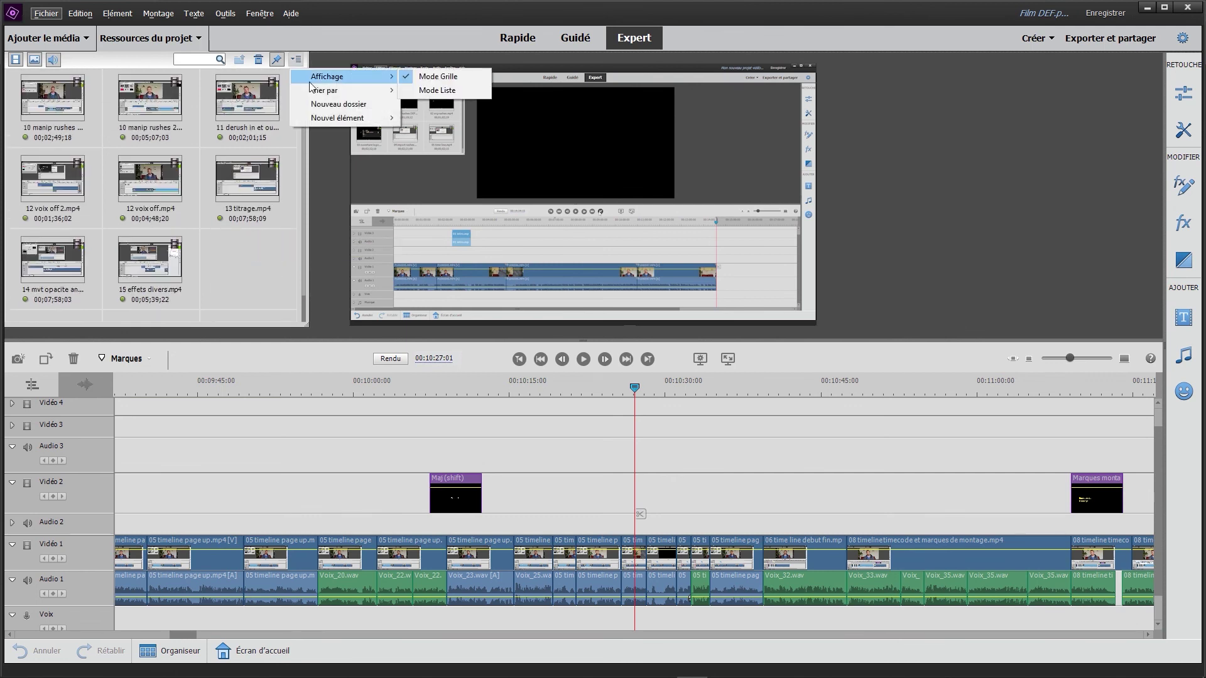
click(415, 88)
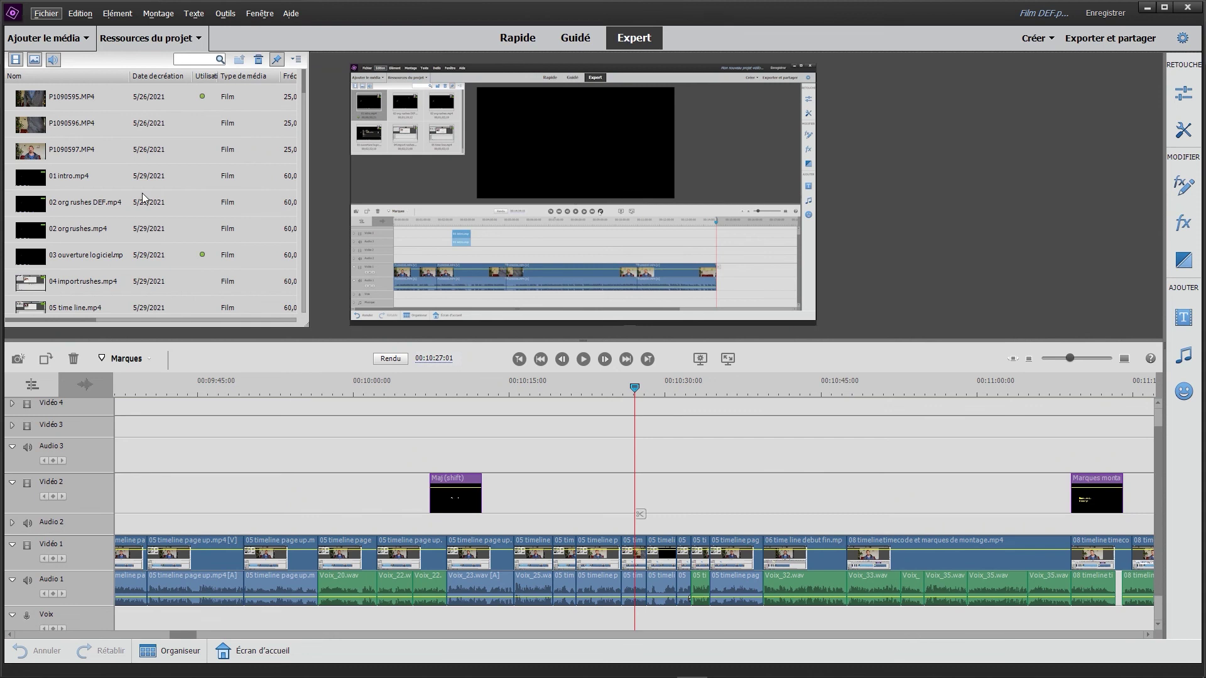
Step: Scroll through the asset list showing name, creation date, usage and media type columns
scroll(142, 194, down, 5)
scroll(142, 195, down, 5)
scroll(141, 194, down, 5)
scroll(142, 193, up, 5)
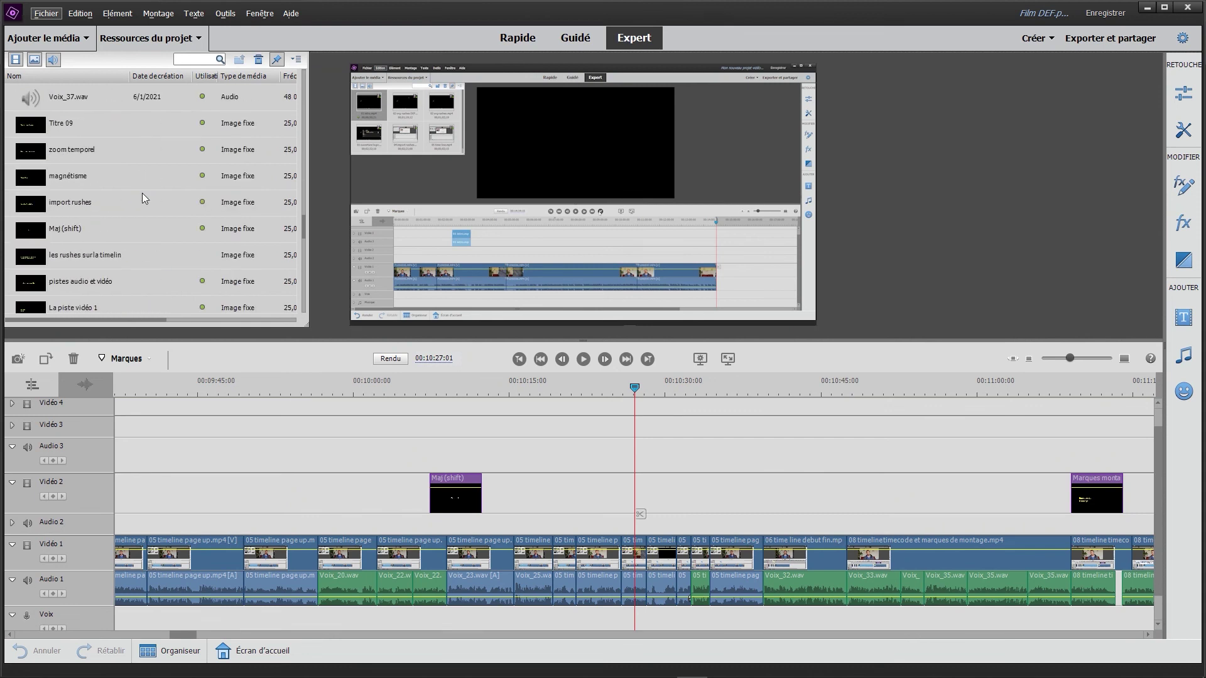
scroll(142, 194, up, 5)
scroll(142, 194, up, 5)
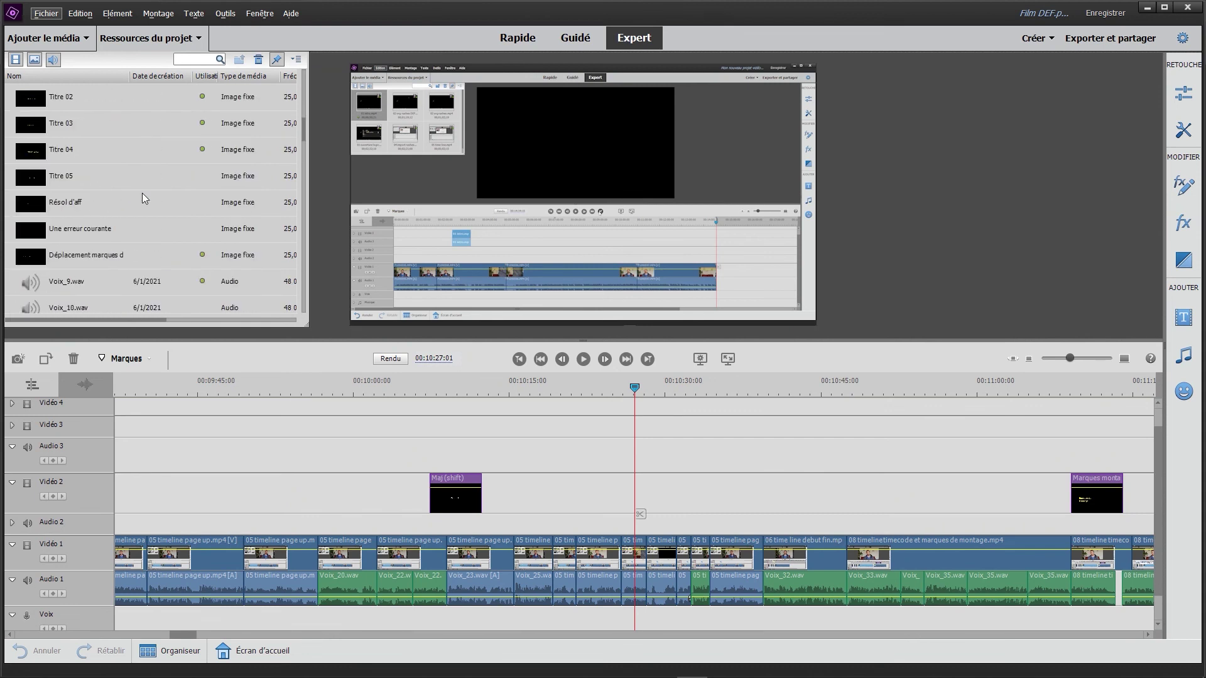
scroll(142, 193, up, 5)
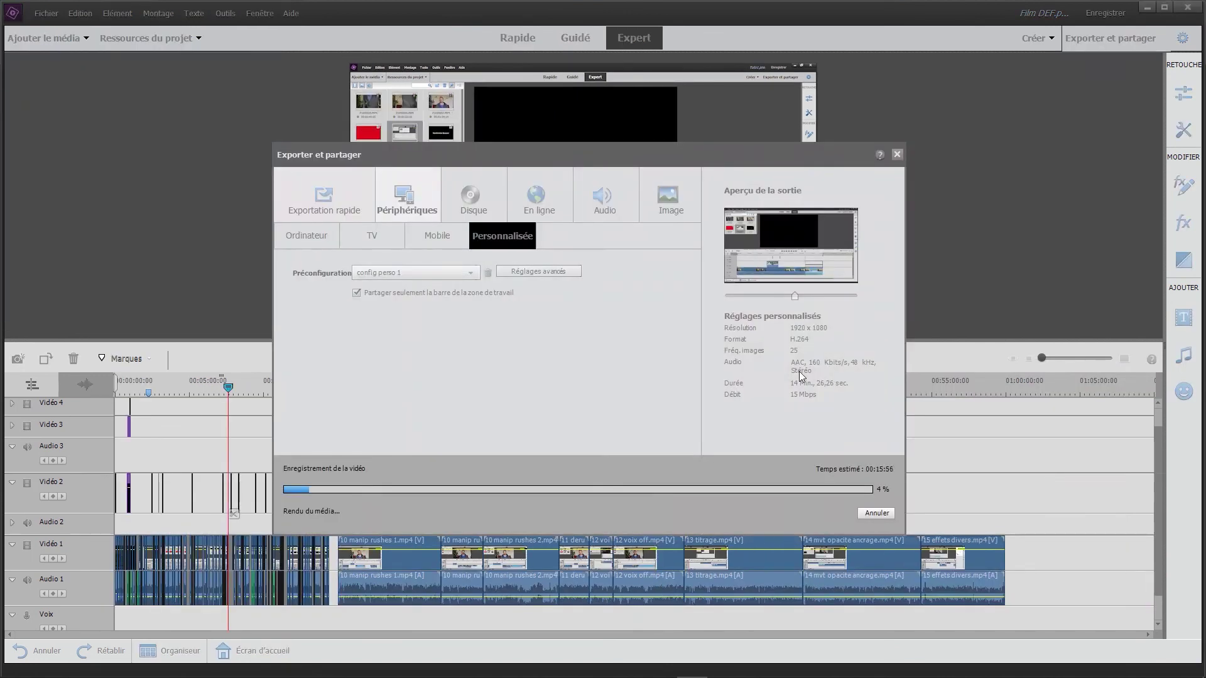